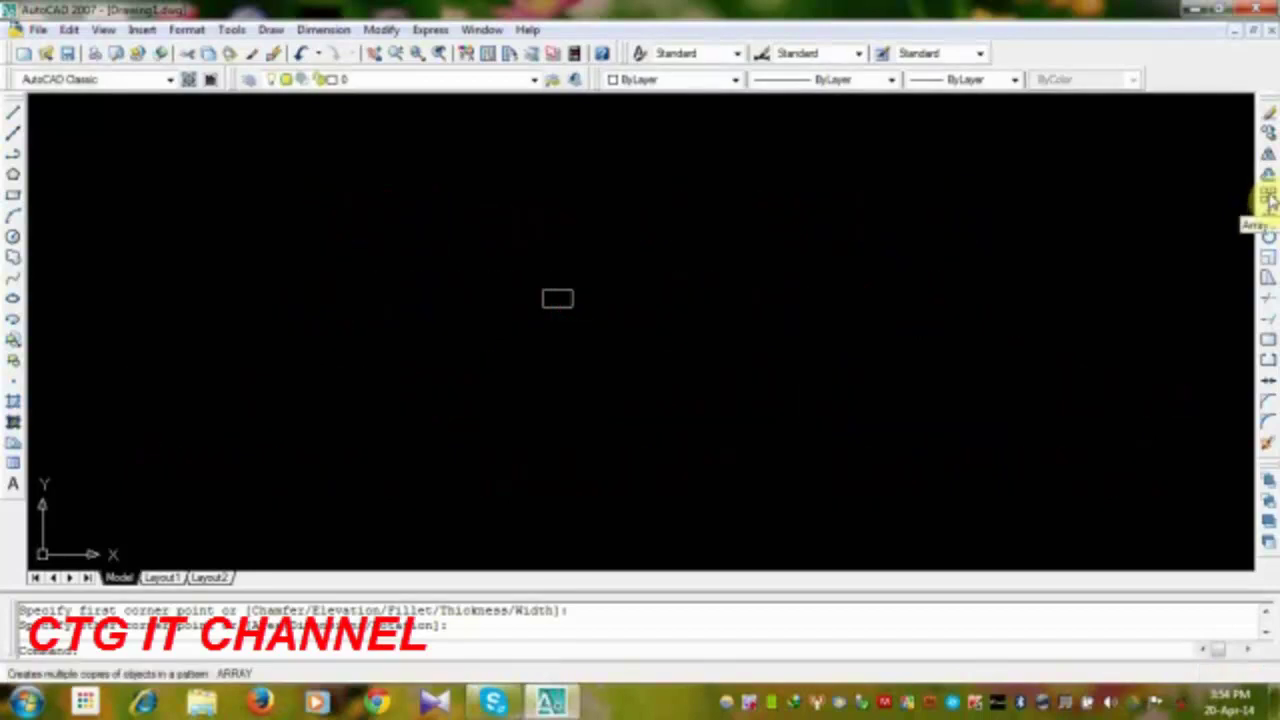
Step: Open the Array dialog and pick the small rectangle as the object to array
click(1268, 199)
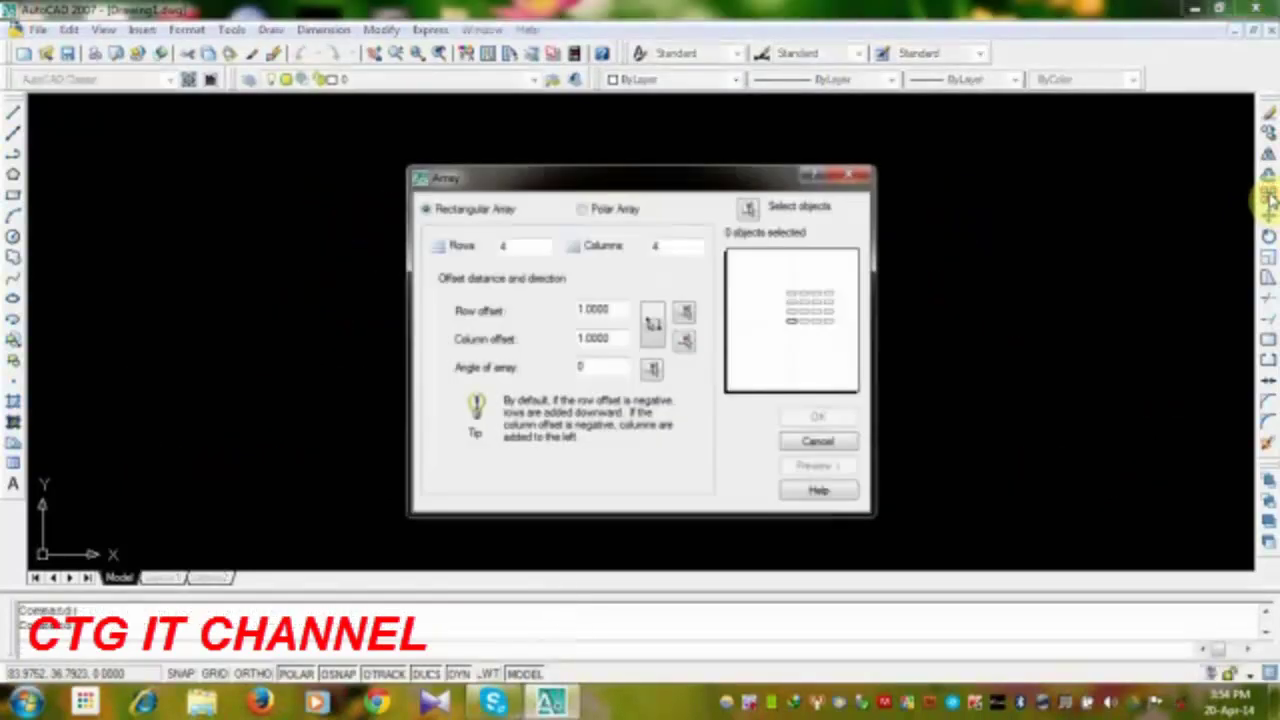
click(509, 245)
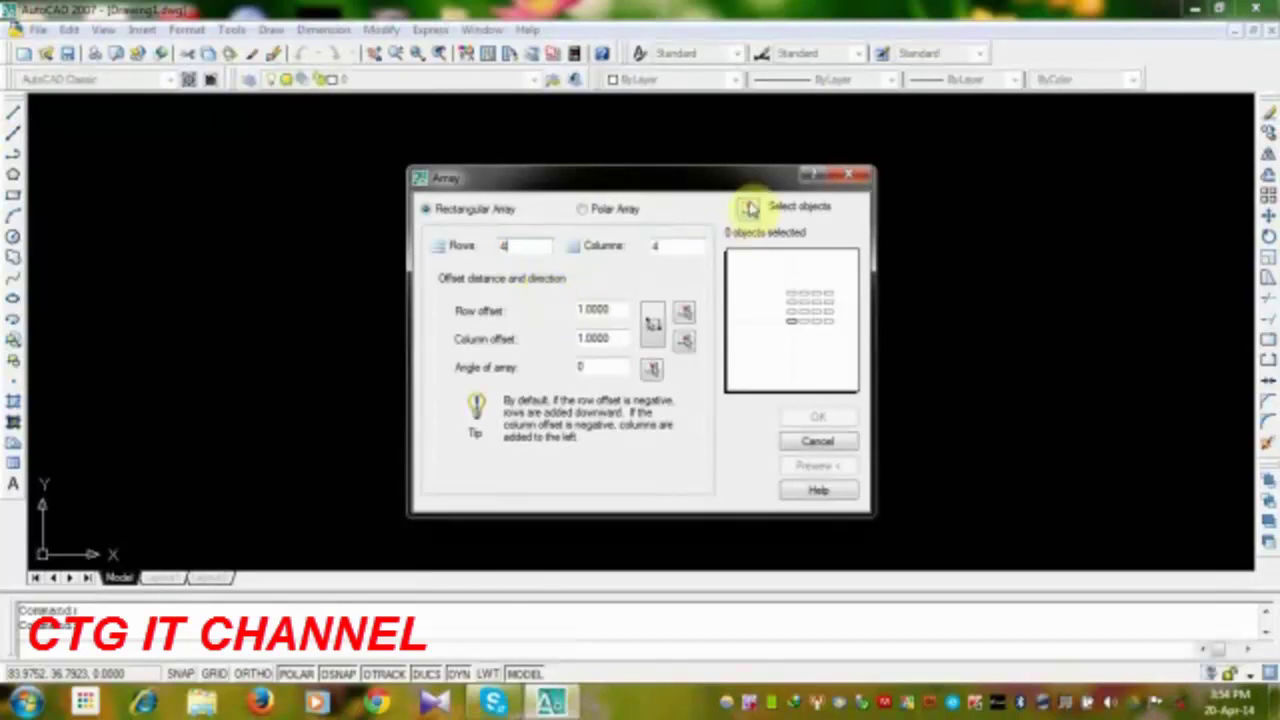
click(748, 207)
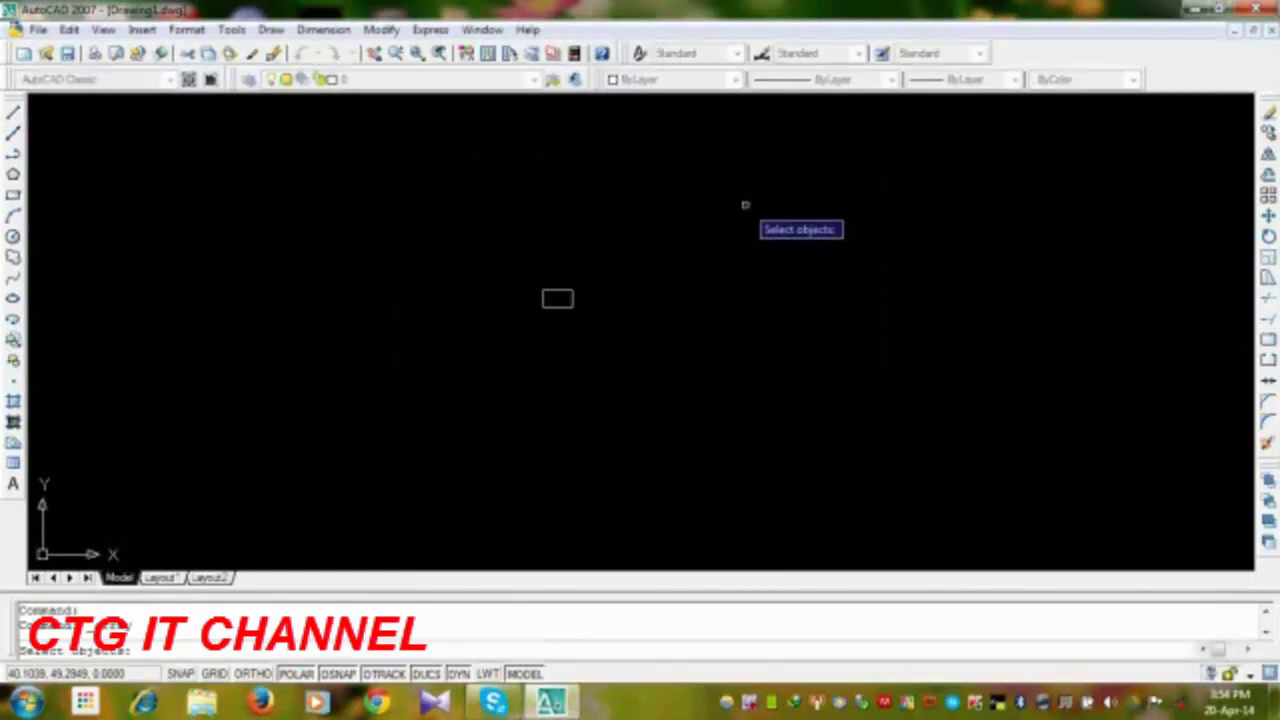
click(557, 299)
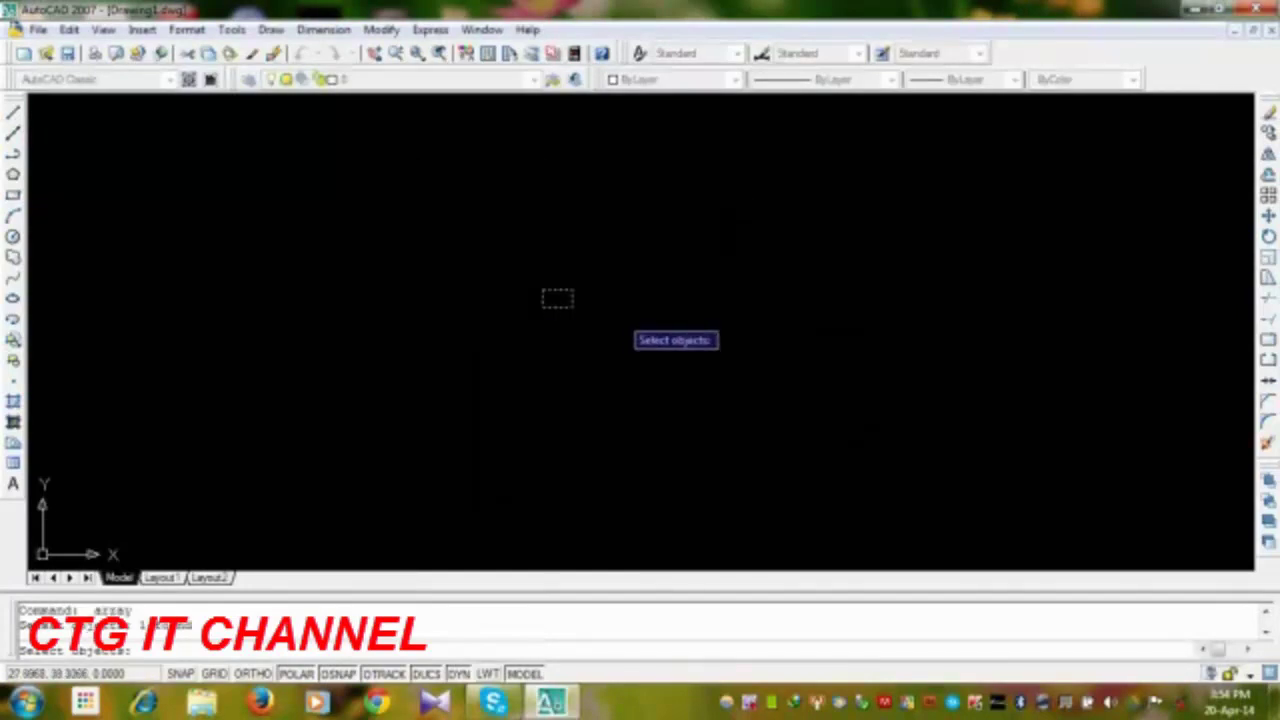
key(Return)
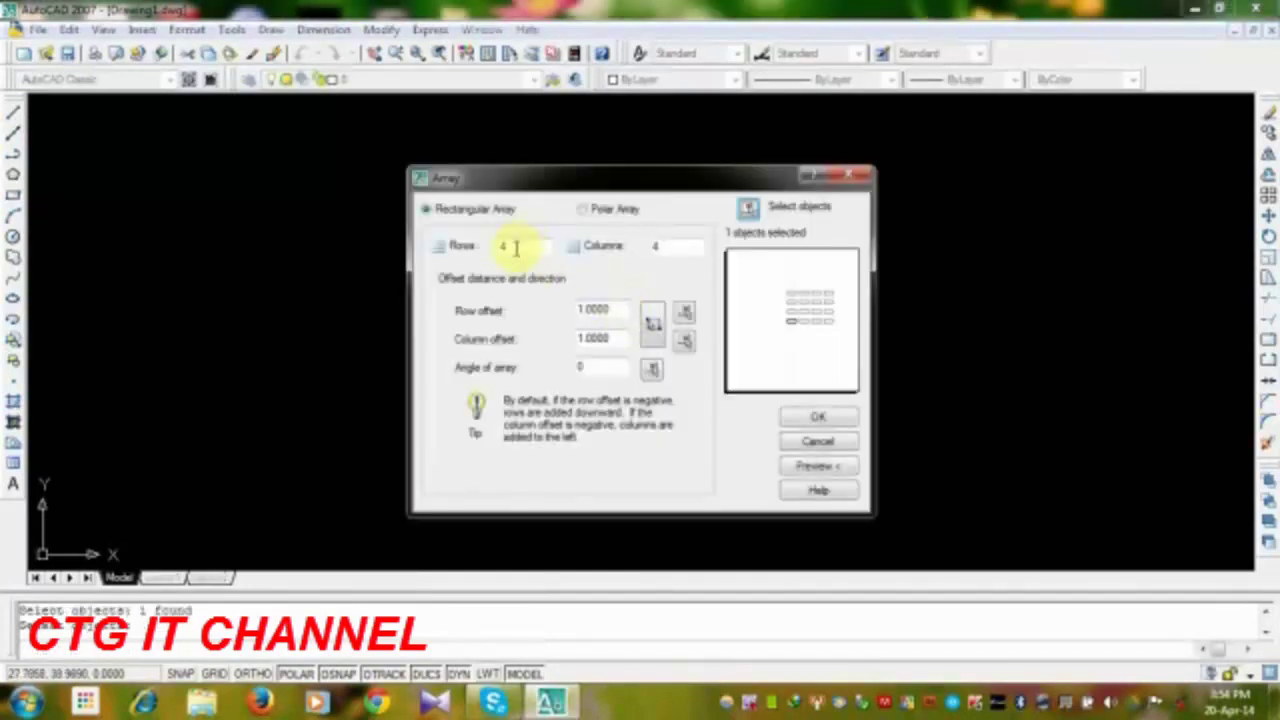
Step: Change the array from 4 by 4 to 5 rows and 7 columns
click(515, 247)
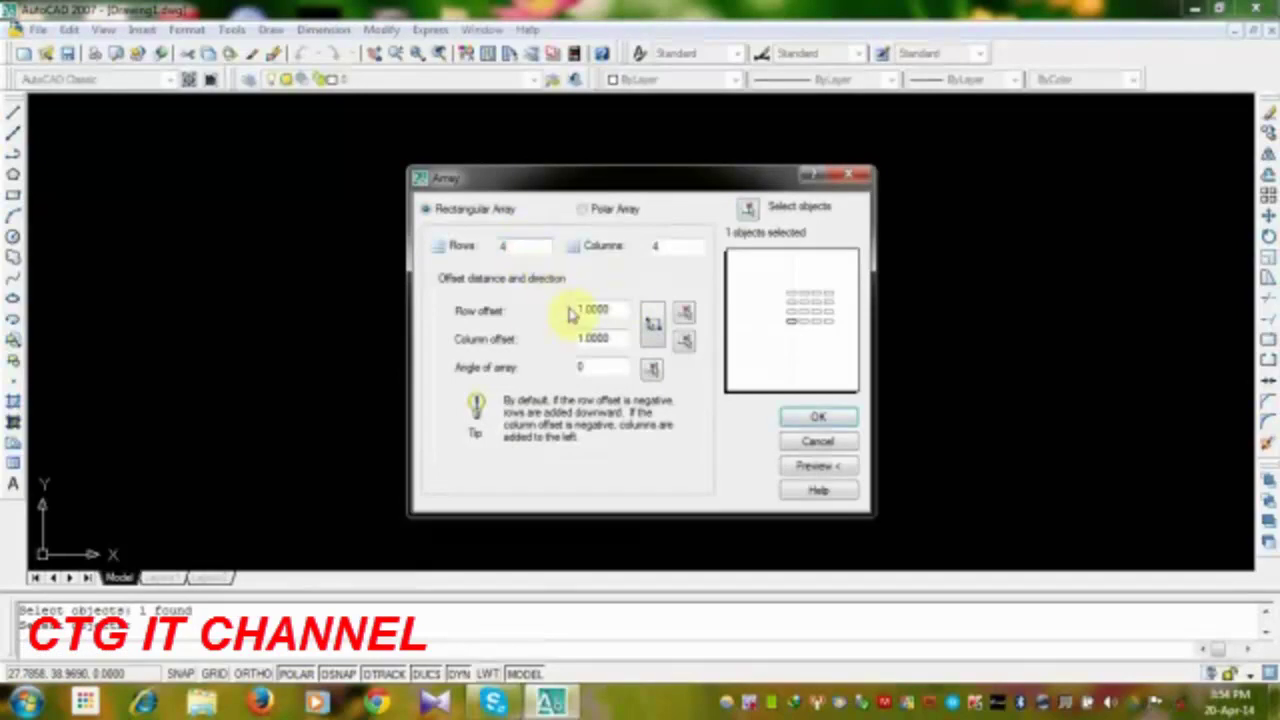
key(BackSpace)
text(5)
click(669, 246)
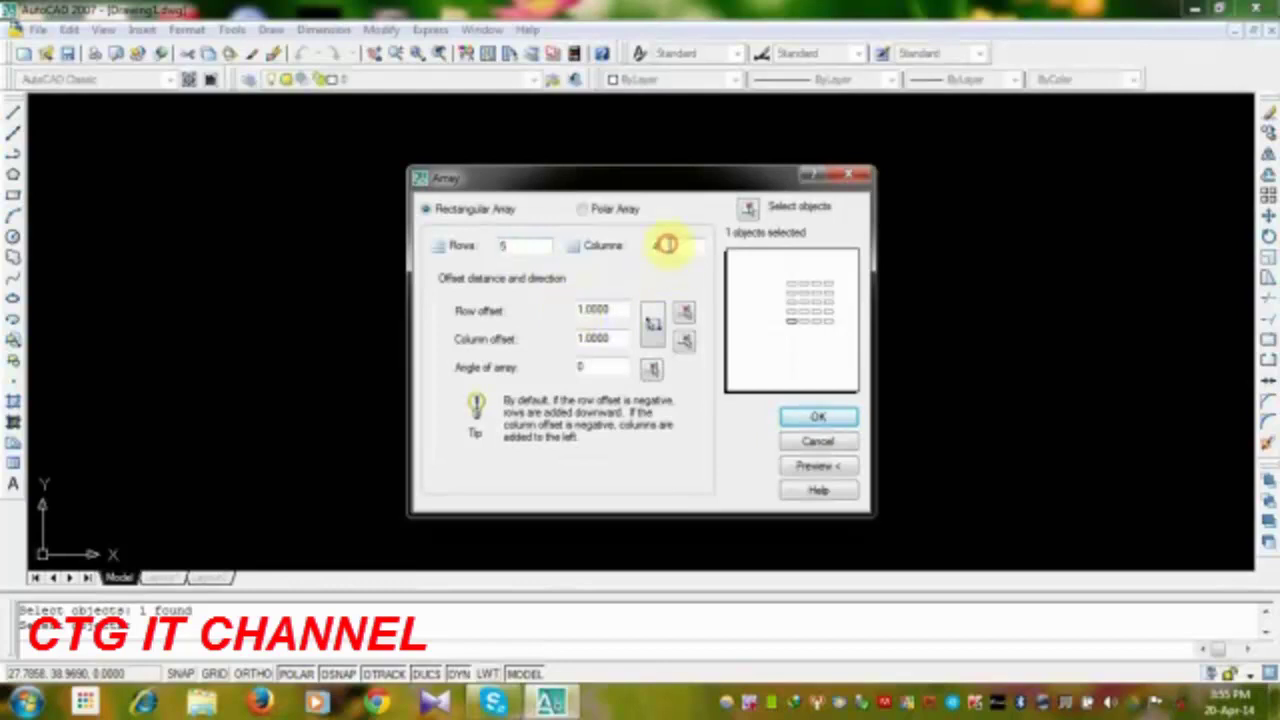
key(BackSpace)
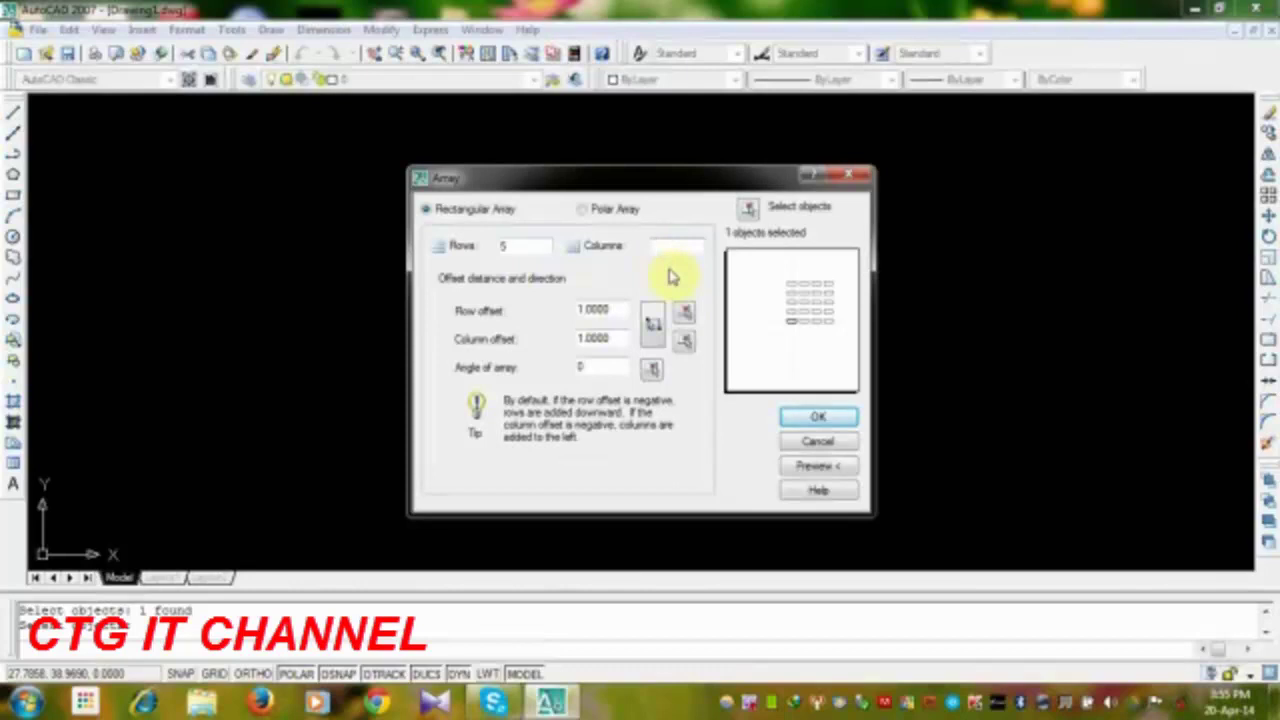
text(7)
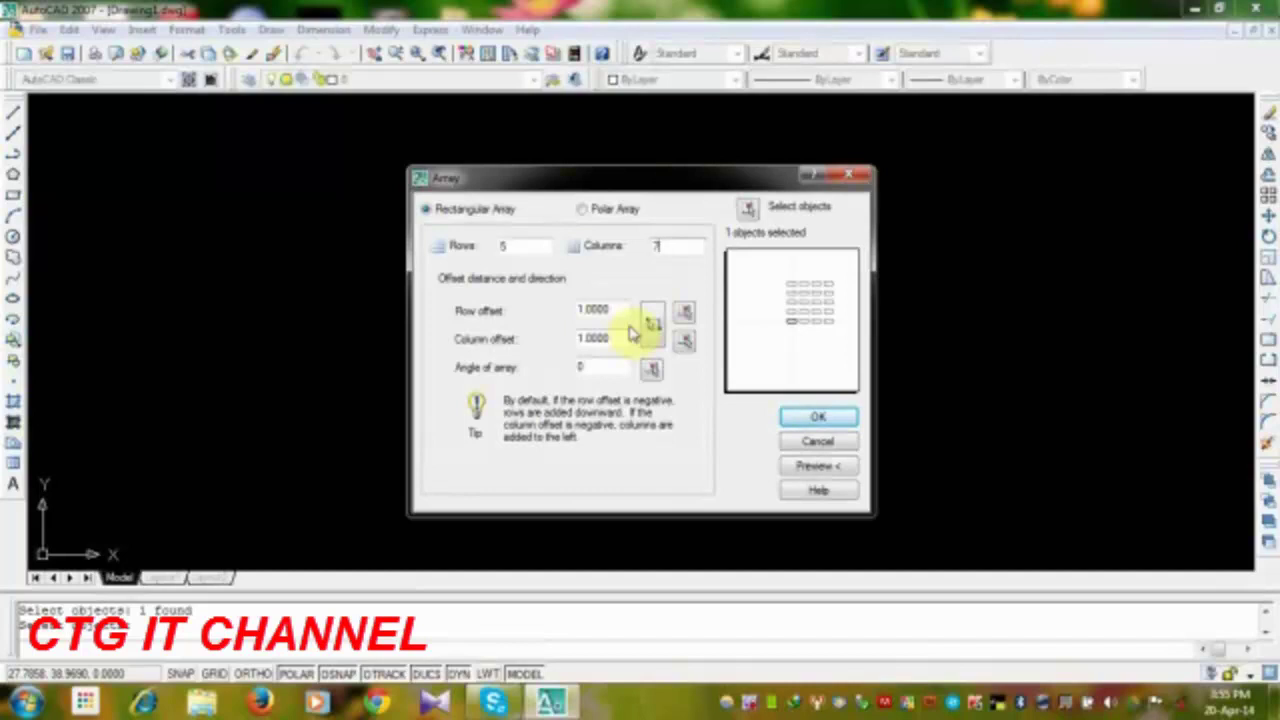
click(519, 247)
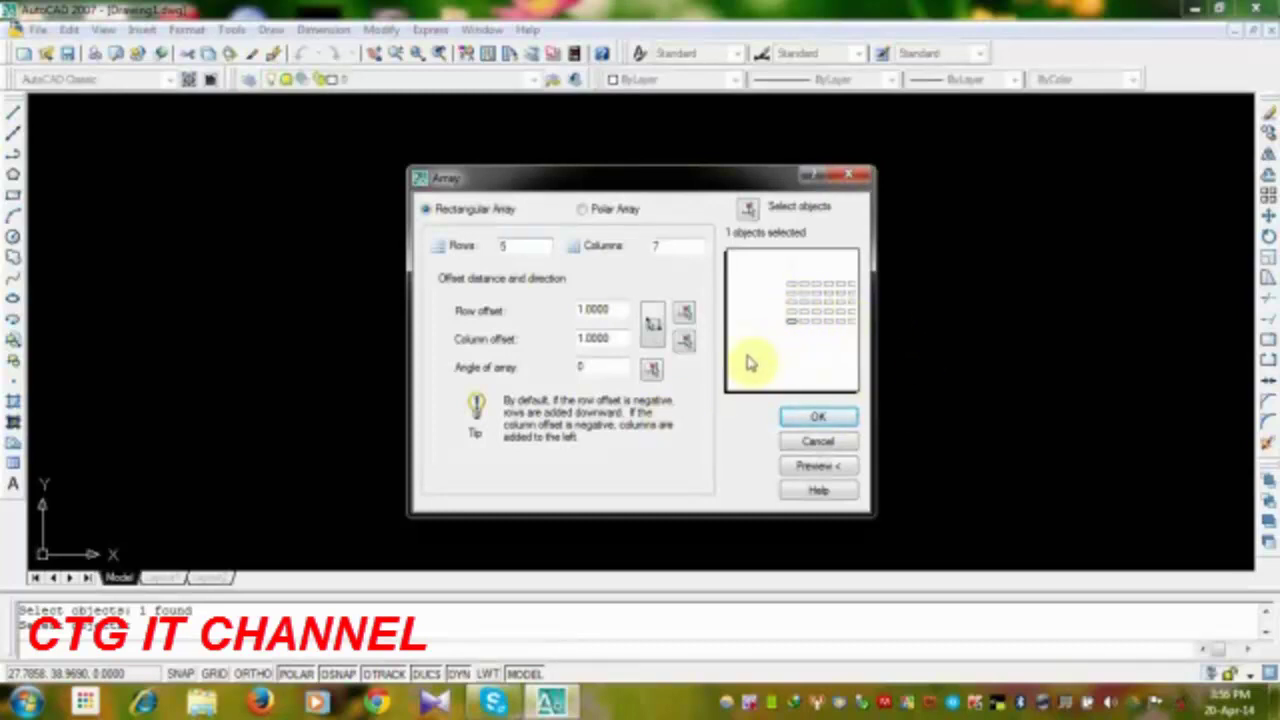
Step: Set the row offset to 10 and column offset to 5, then preview the array
click(610, 306)
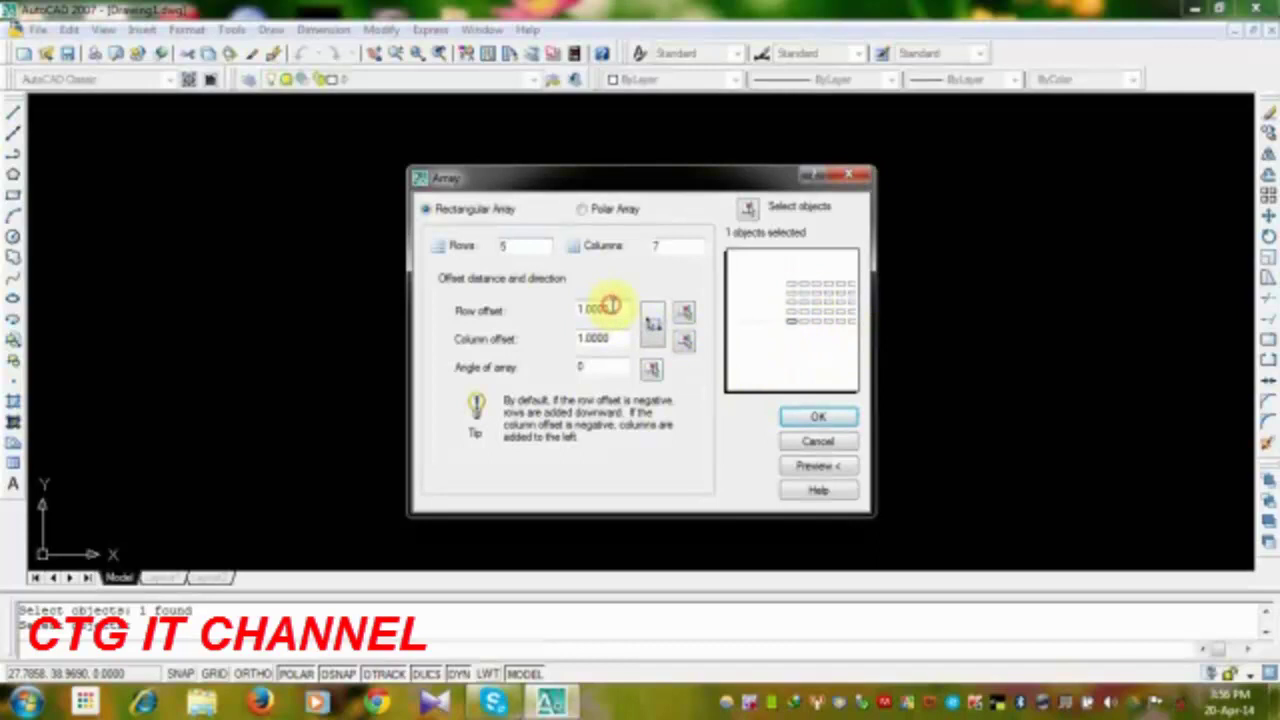
key(BackSpace)
key(BackSpace)
key(BackSpace)
key(BackSpace)
text(1)
text(0)
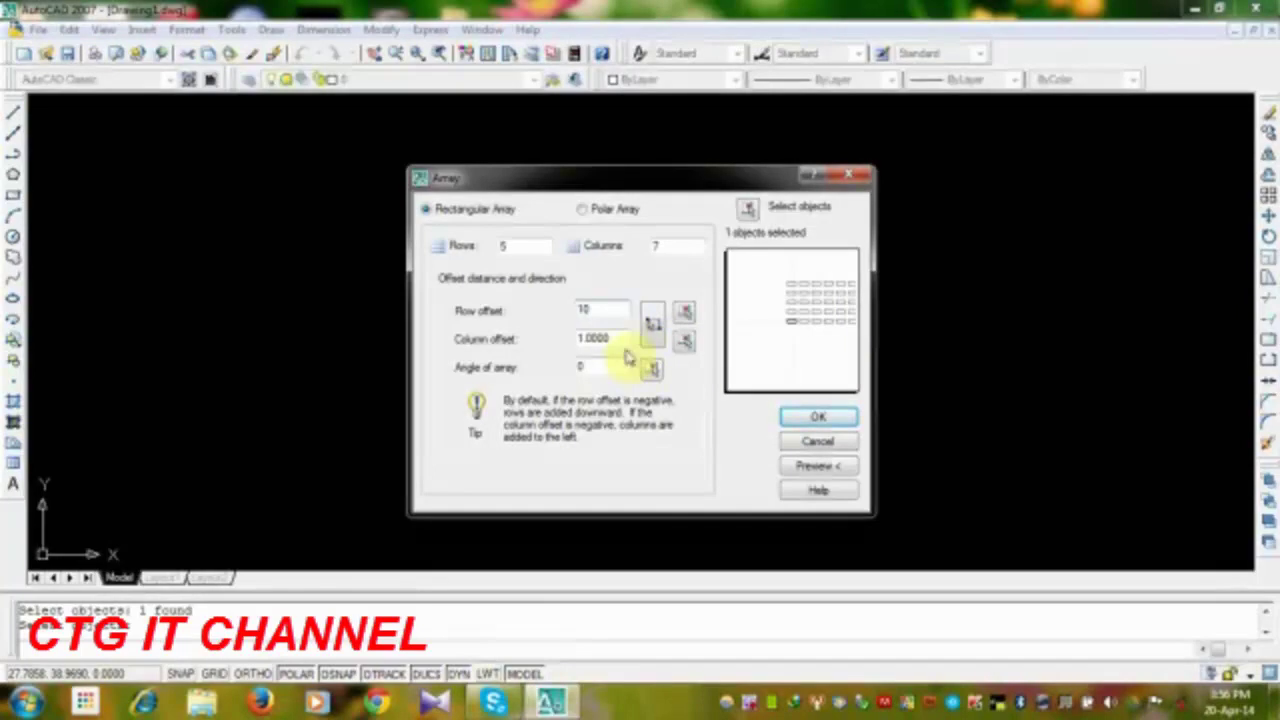
click(621, 340)
key(BackSpace)
key(BackSpace)
key(BackSpace)
key(BackSpace)
key(BackSpace)
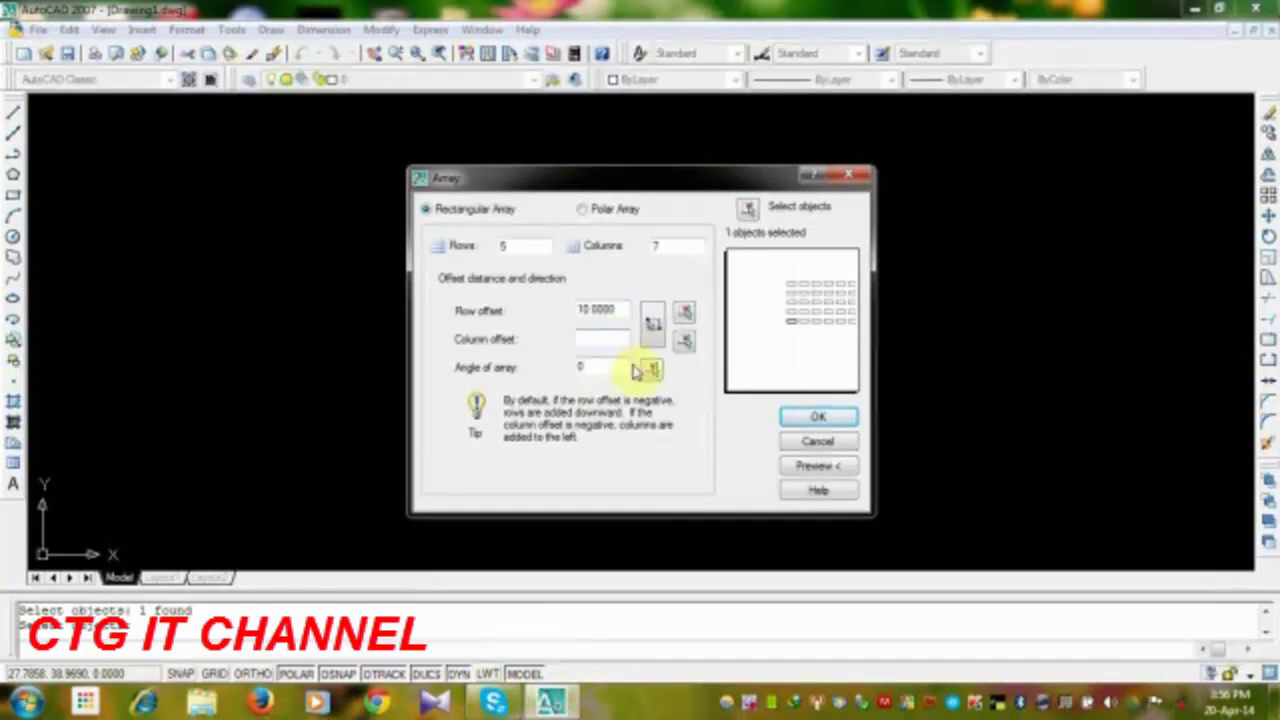
text(5)
click(826, 467)
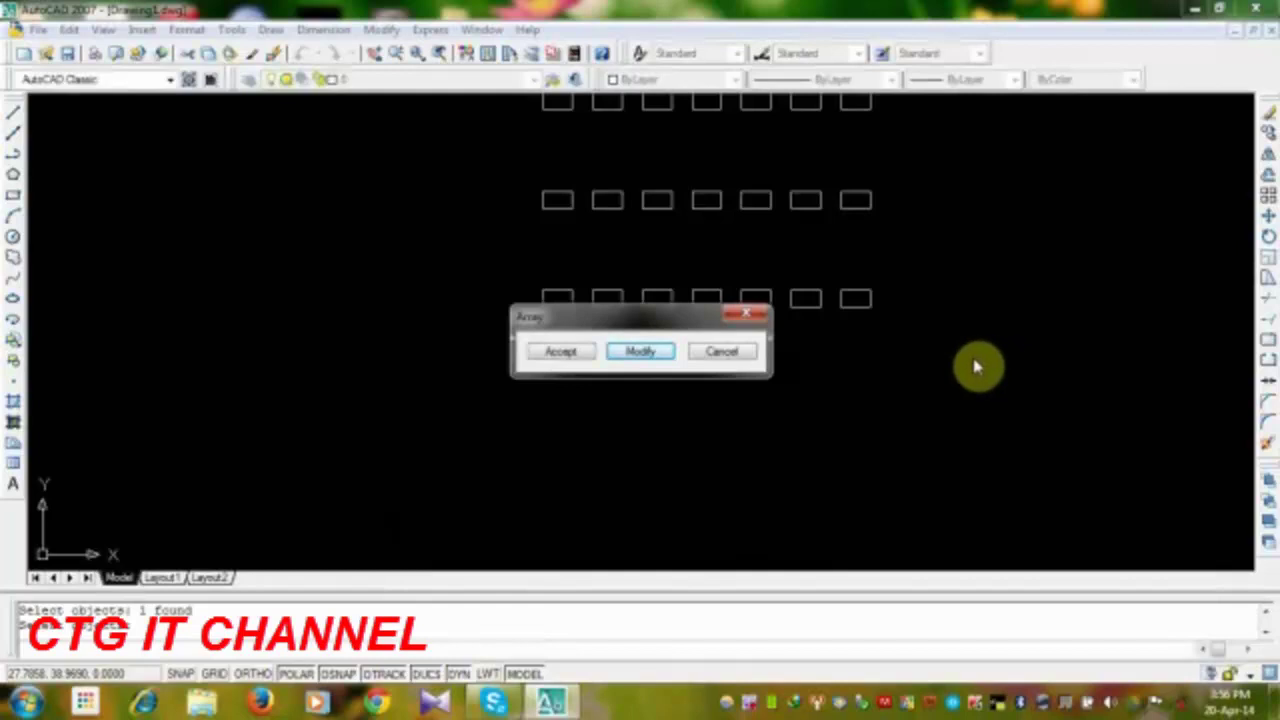
Step: Change the column offset to 10 and preview the grid again
click(638, 352)
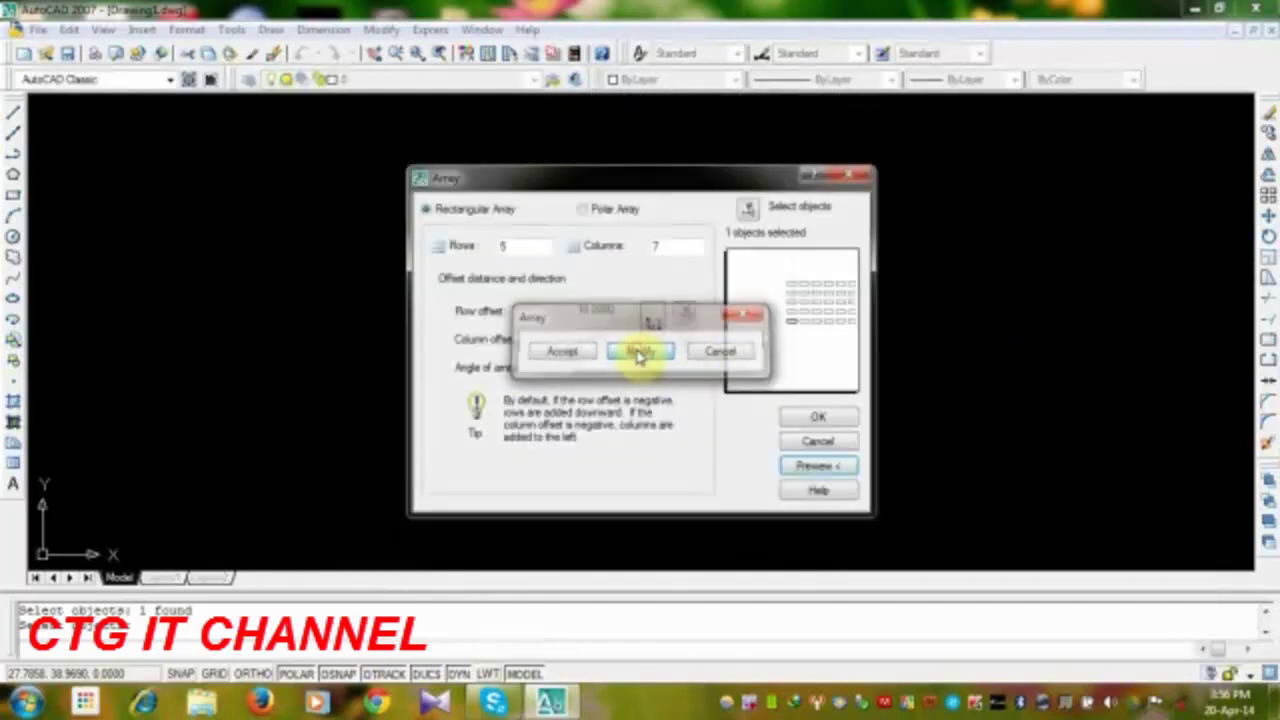
click(612, 337)
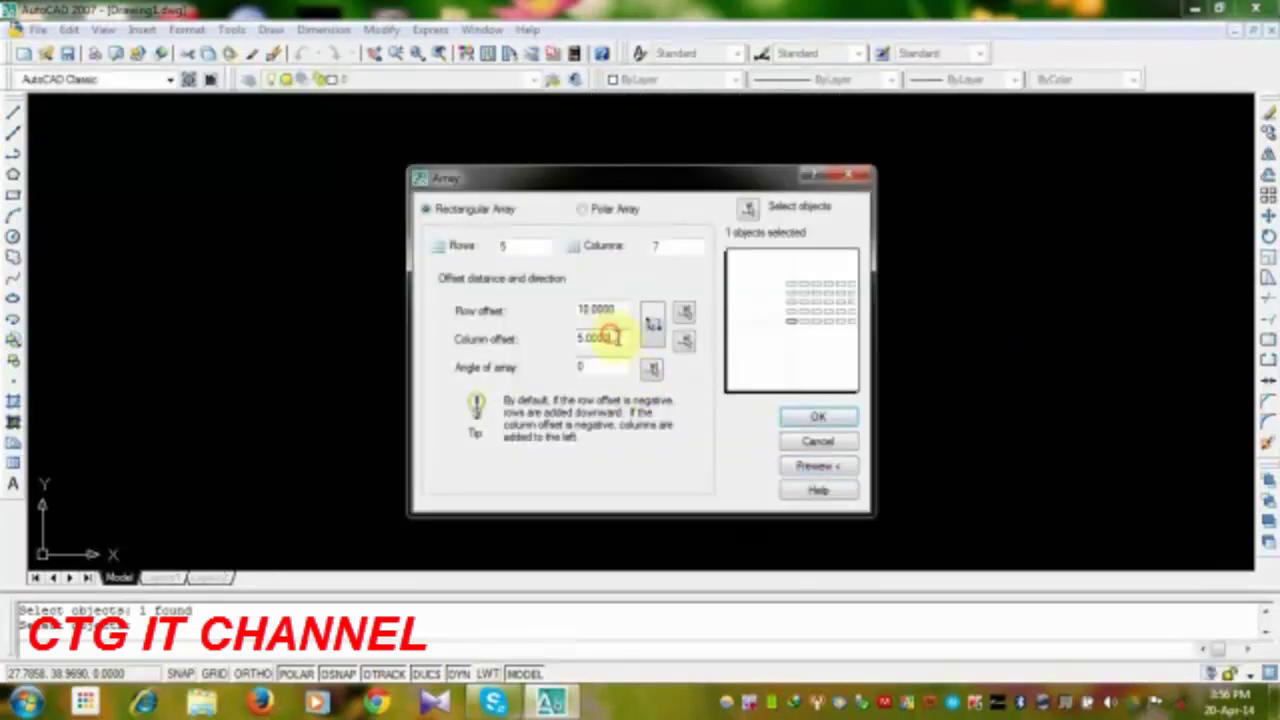
key(BackSpace)
key(BackSpace)
key(BackSpace)
key(BackSpace)
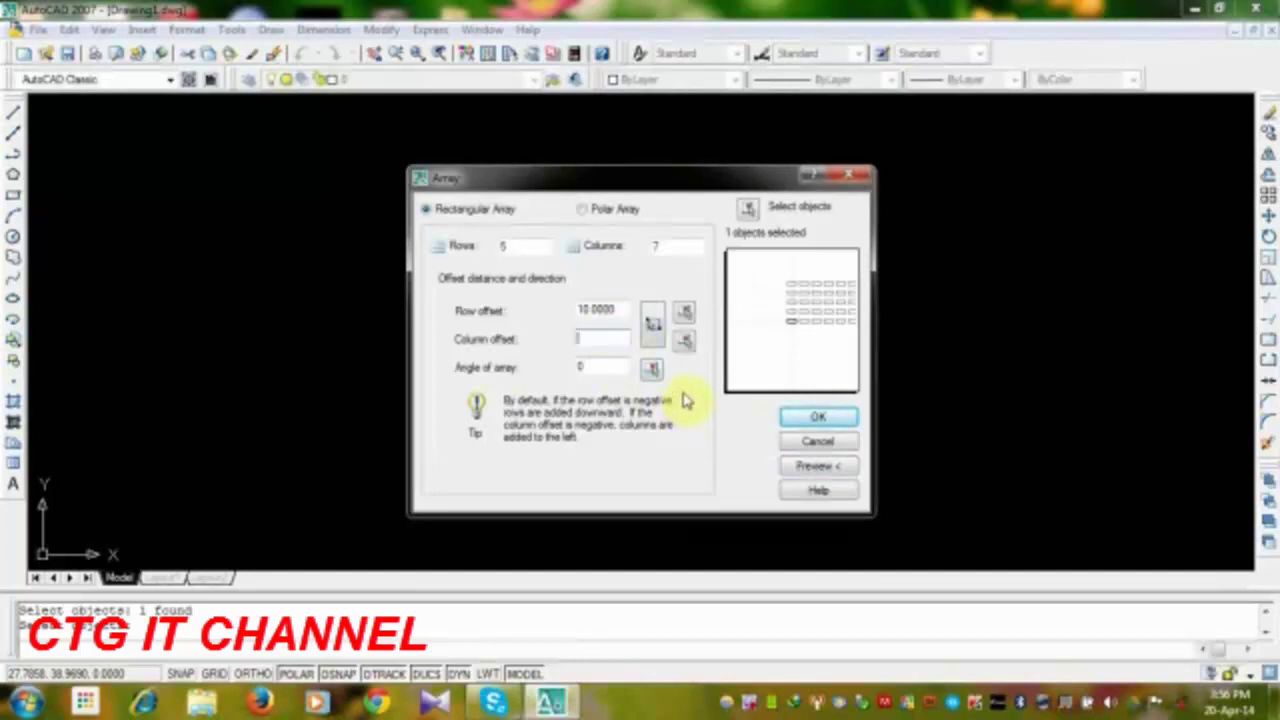
text(10)
click(818, 468)
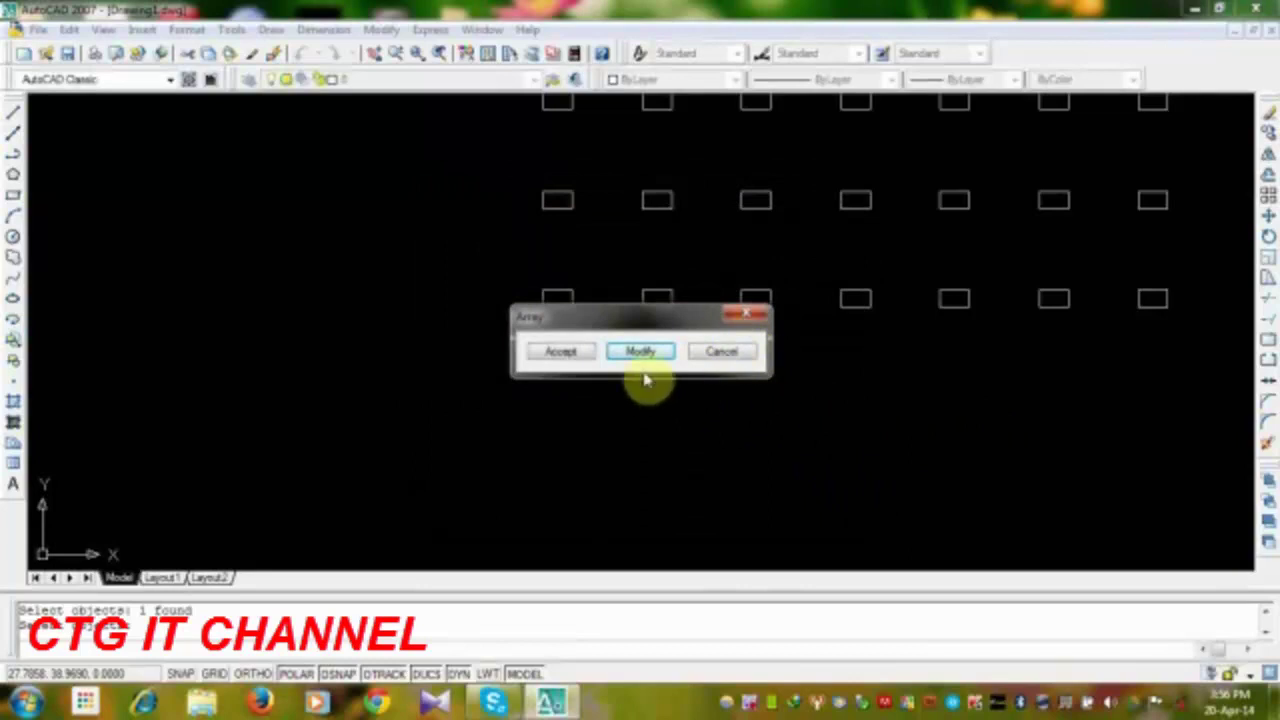
Step: Accept the 5-by-7 rectangle array and zoom out until every row is visible
click(566, 350)
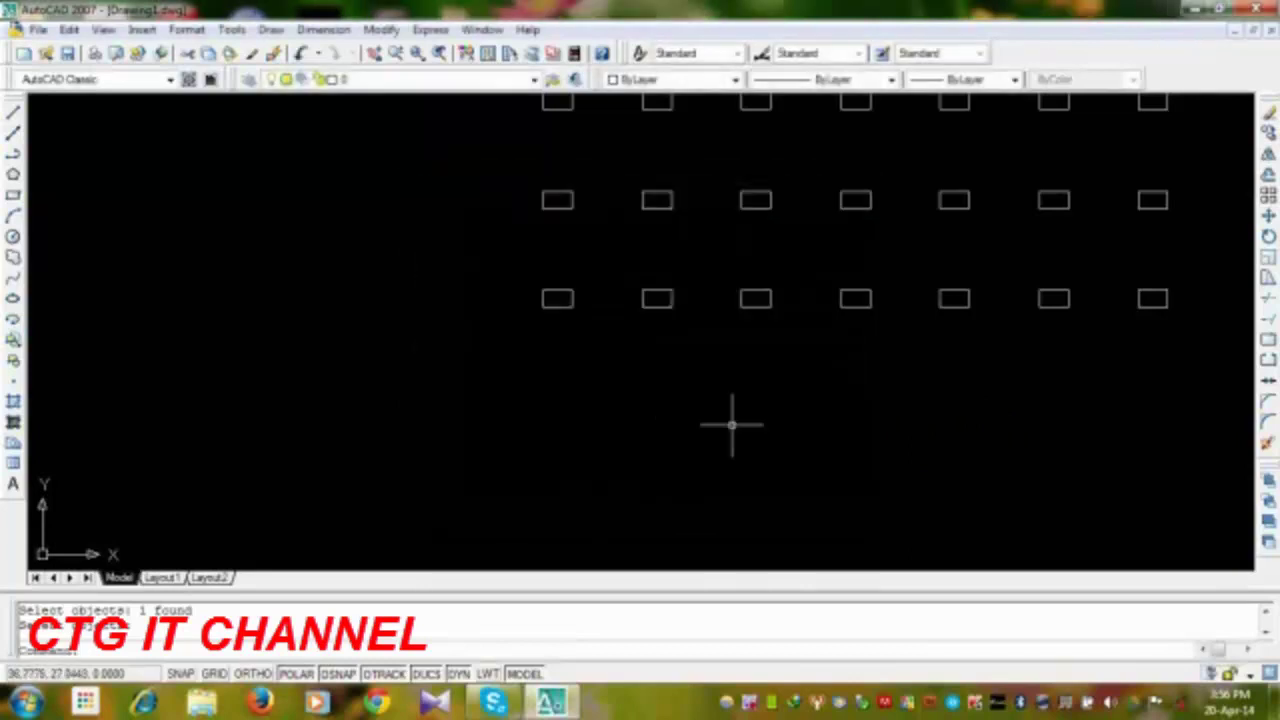
scroll(734, 423, up, 3)
scroll(732, 425, down, 4)
scroll(732, 425, down, 2)
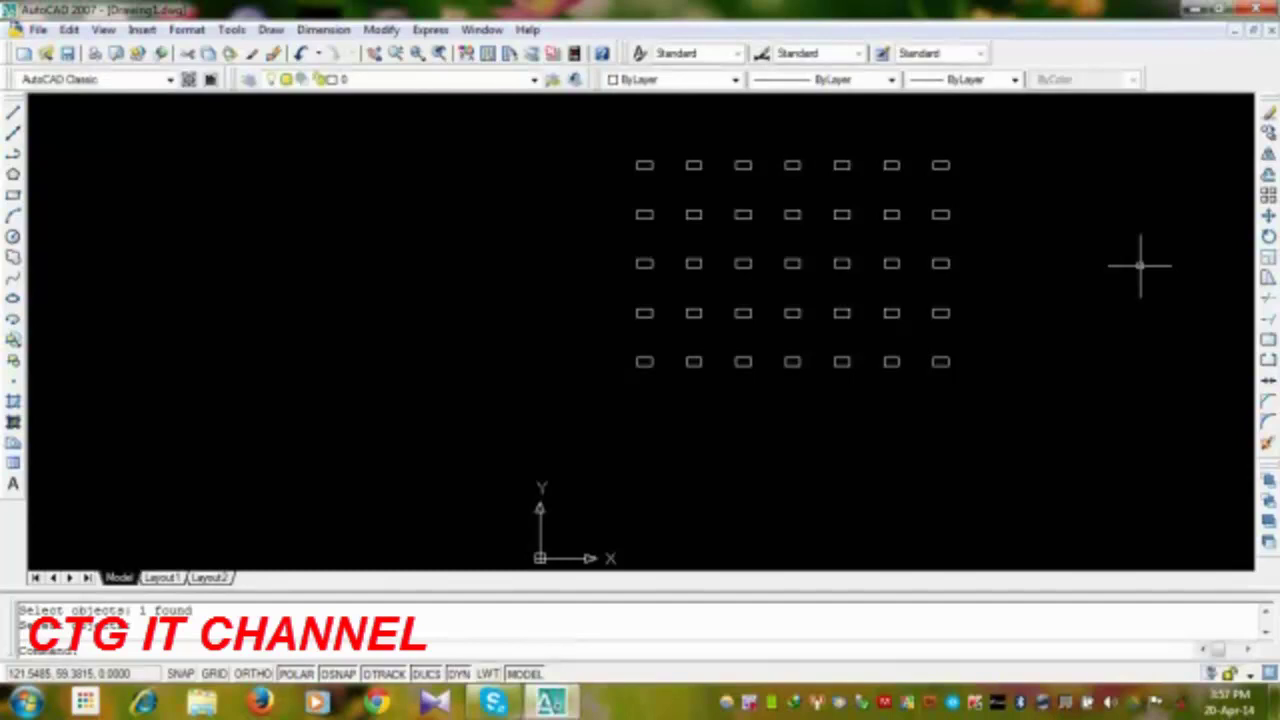
Step: Window-select all the arrayed rectangles and delete them
click(948, 146)
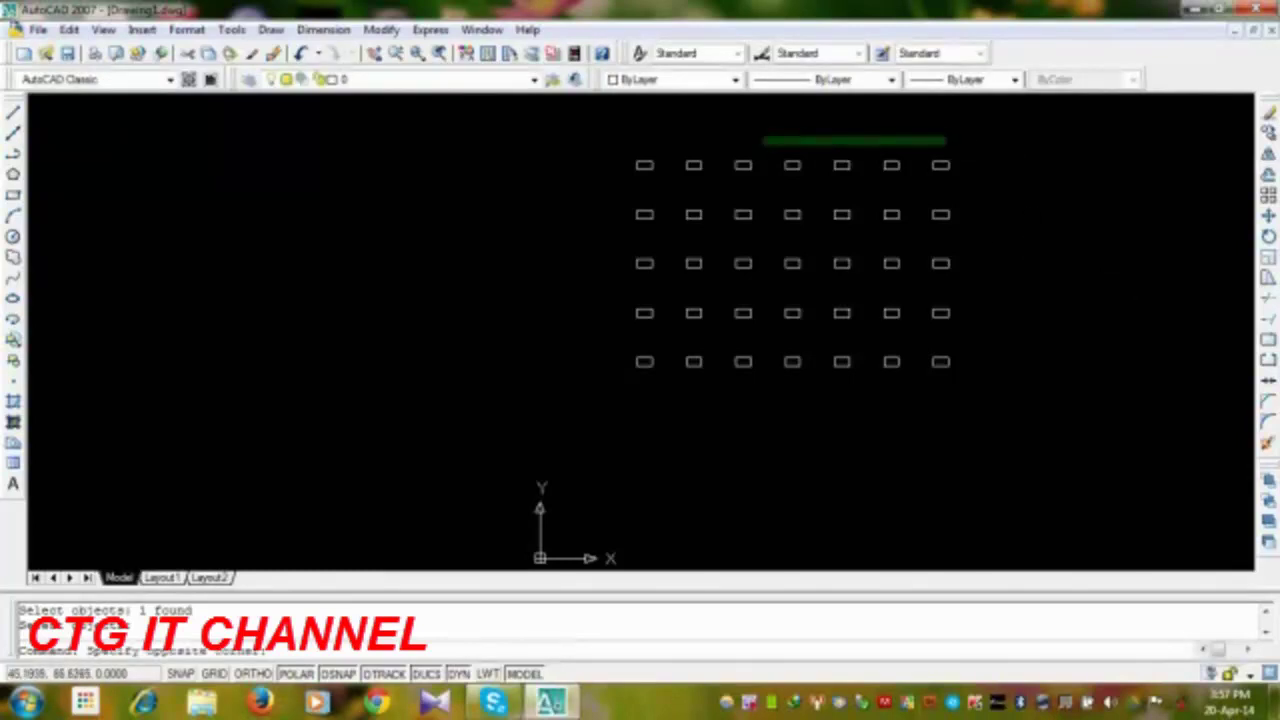
click(561, 417)
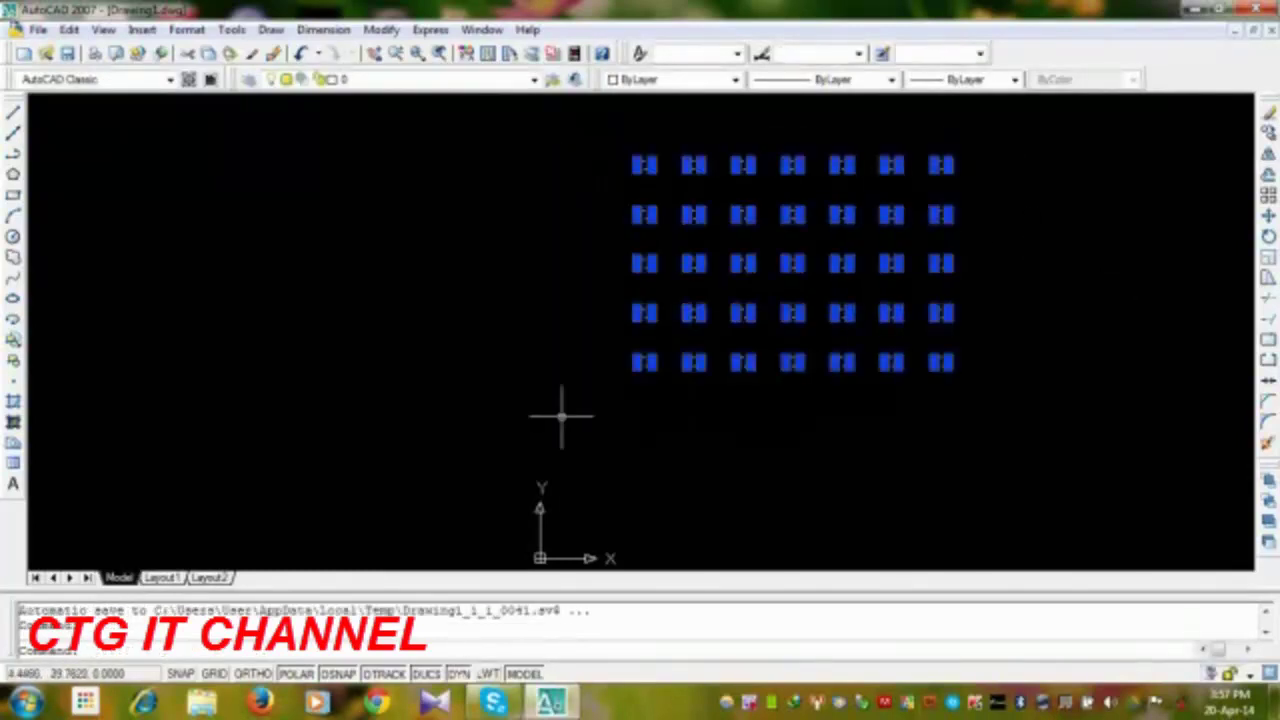
key(Delete)
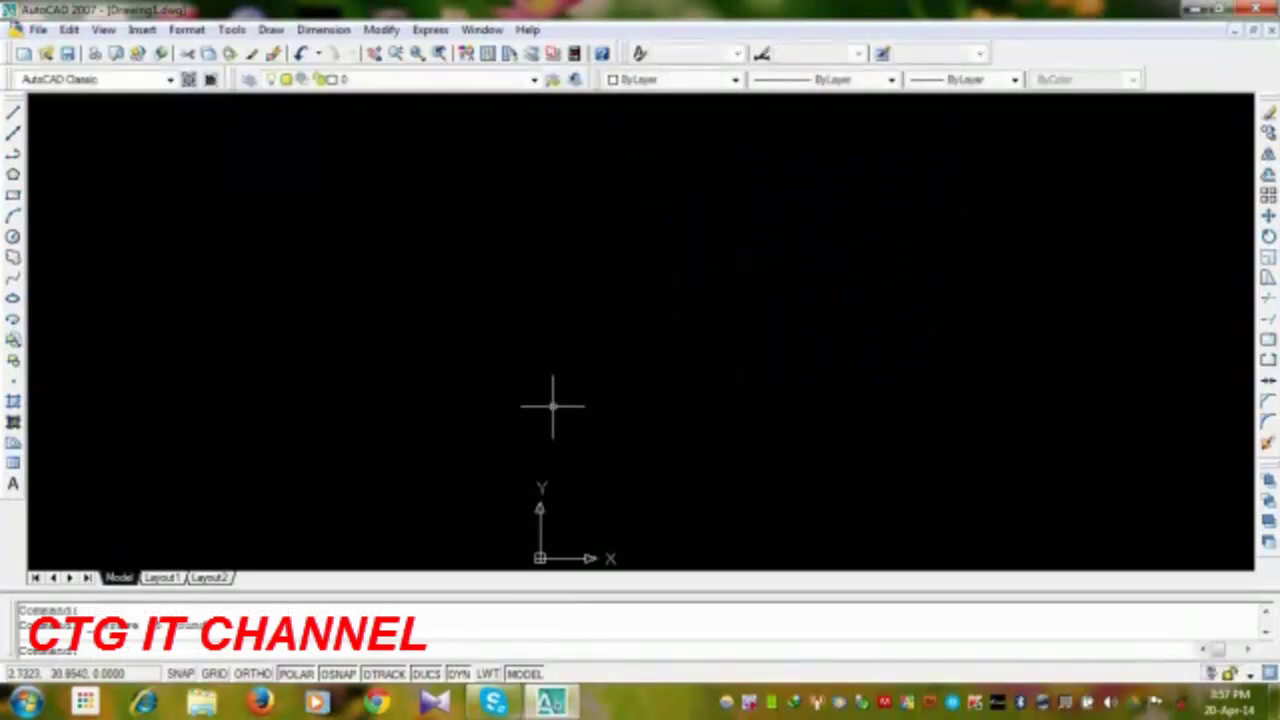
Step: Draw a circle left of the page centre and bring up the Array dialog
click(287, 251)
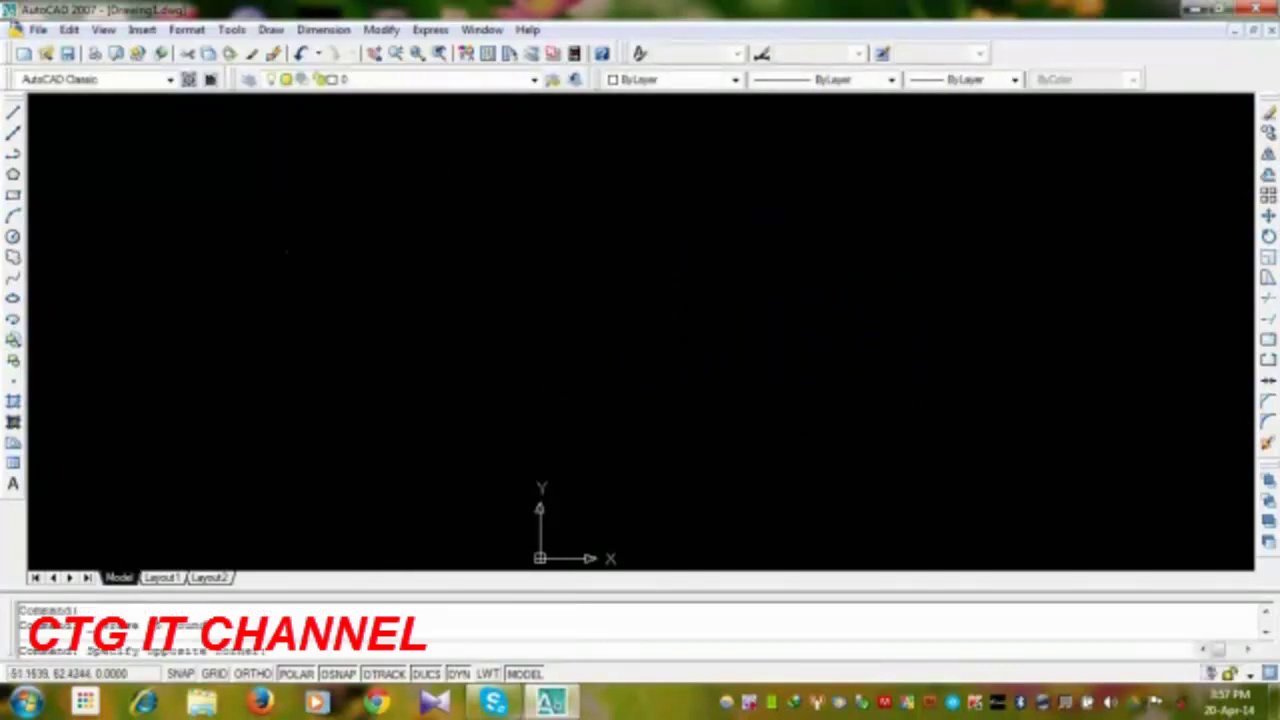
click(13, 236)
click(457, 276)
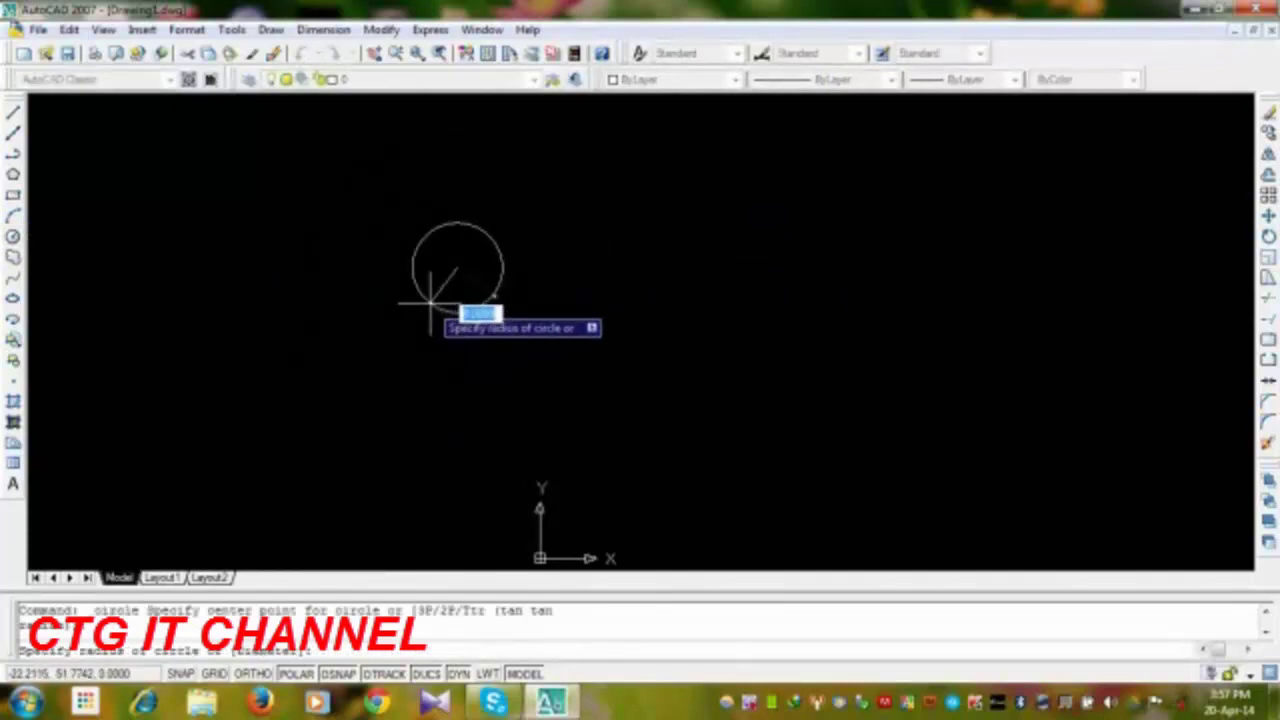
click(429, 294)
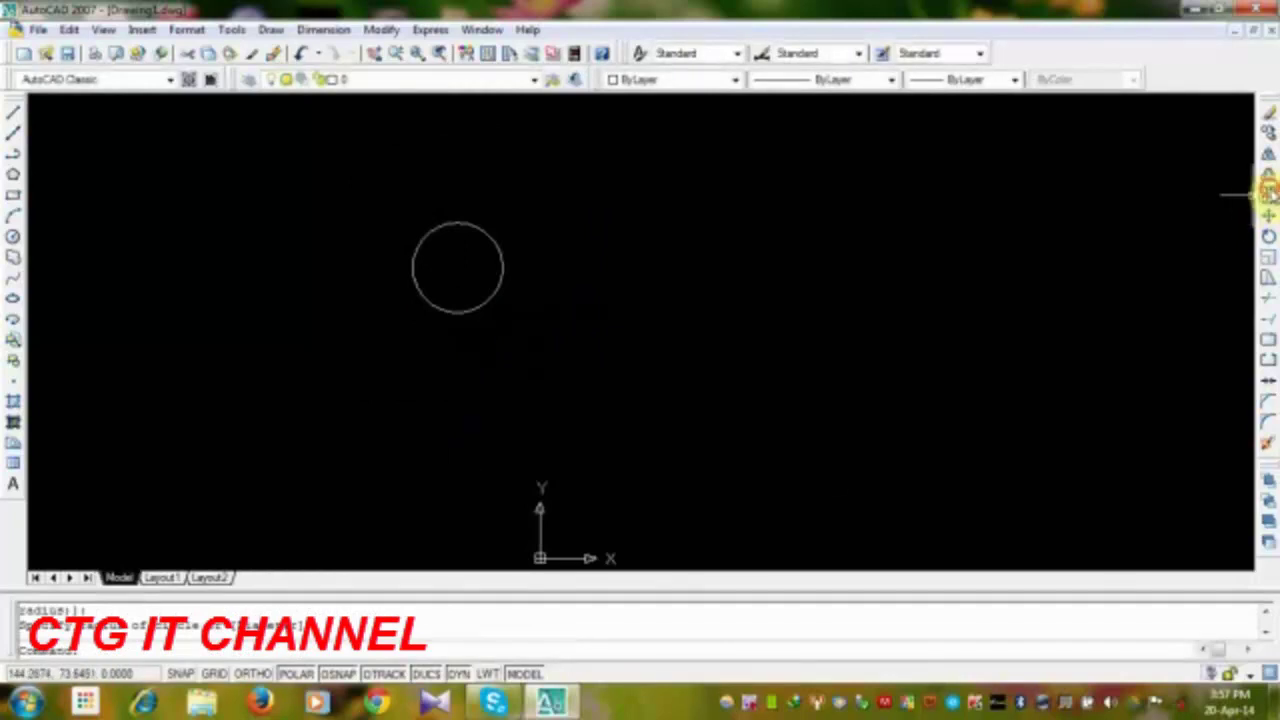
click(1266, 193)
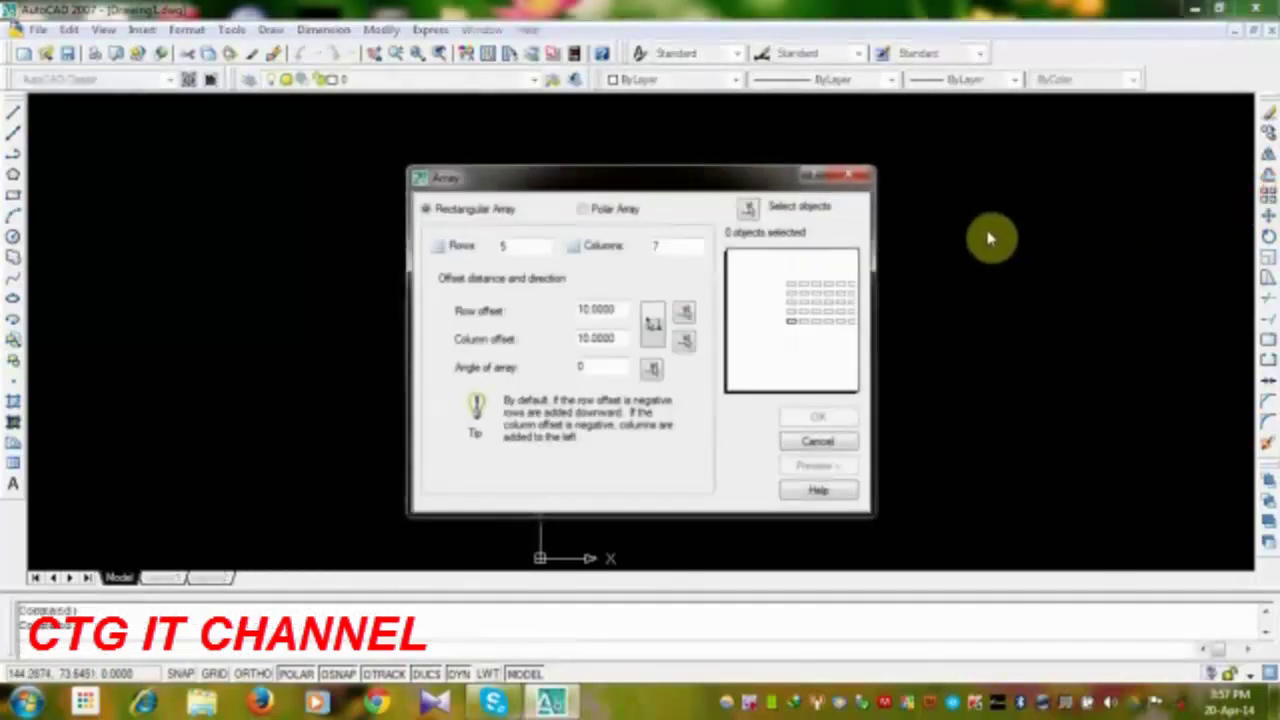
Step: Switch to Polar Array, select the circle, and set the array centre at its centre
click(584, 209)
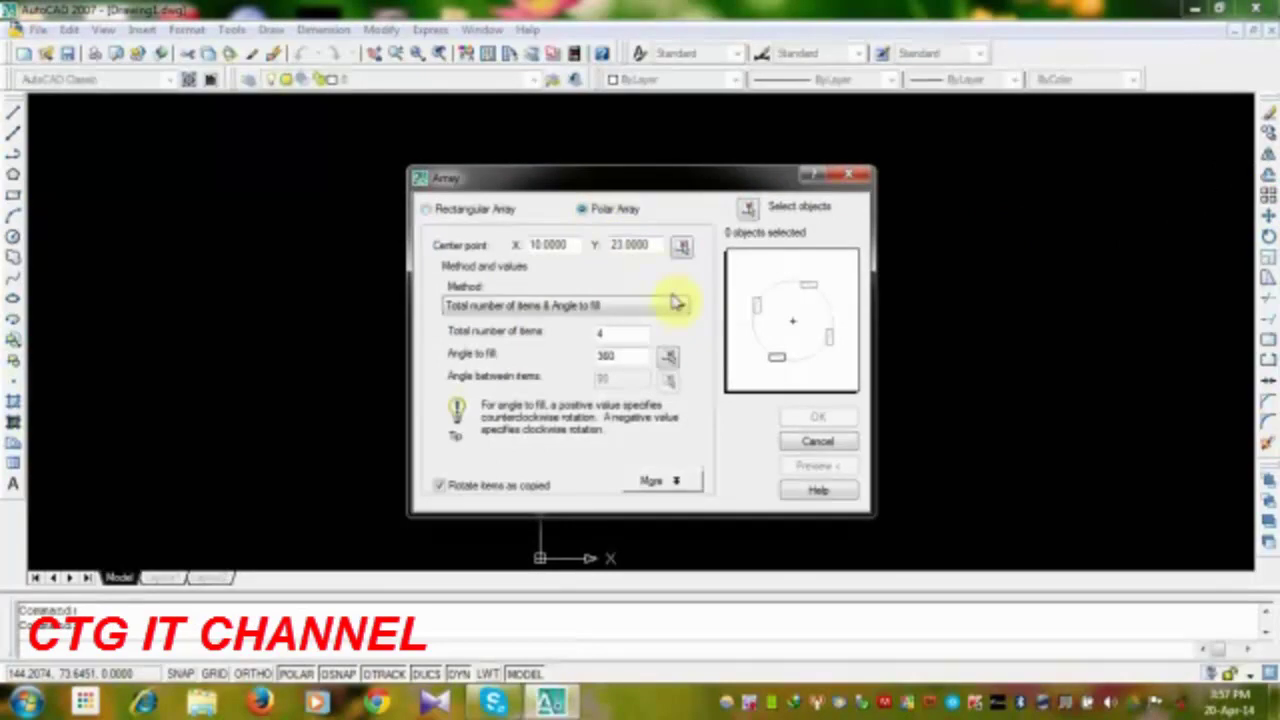
click(747, 206)
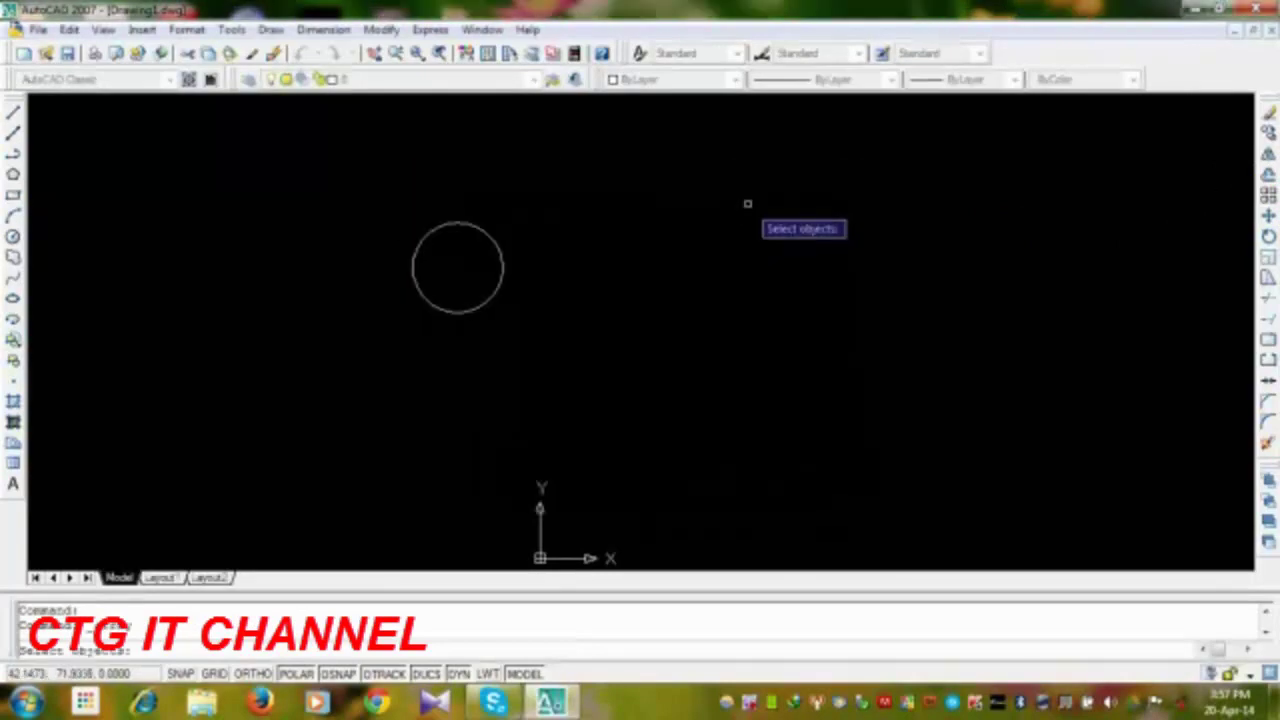
click(492, 236)
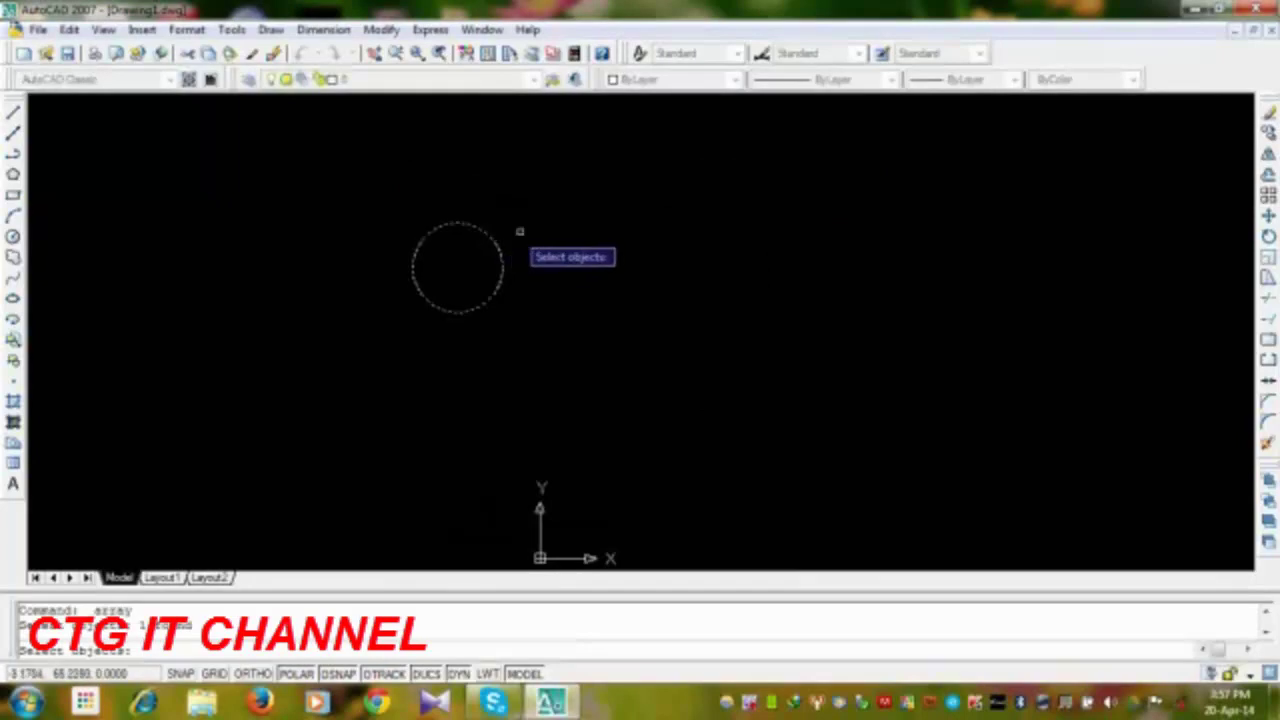
key(Return)
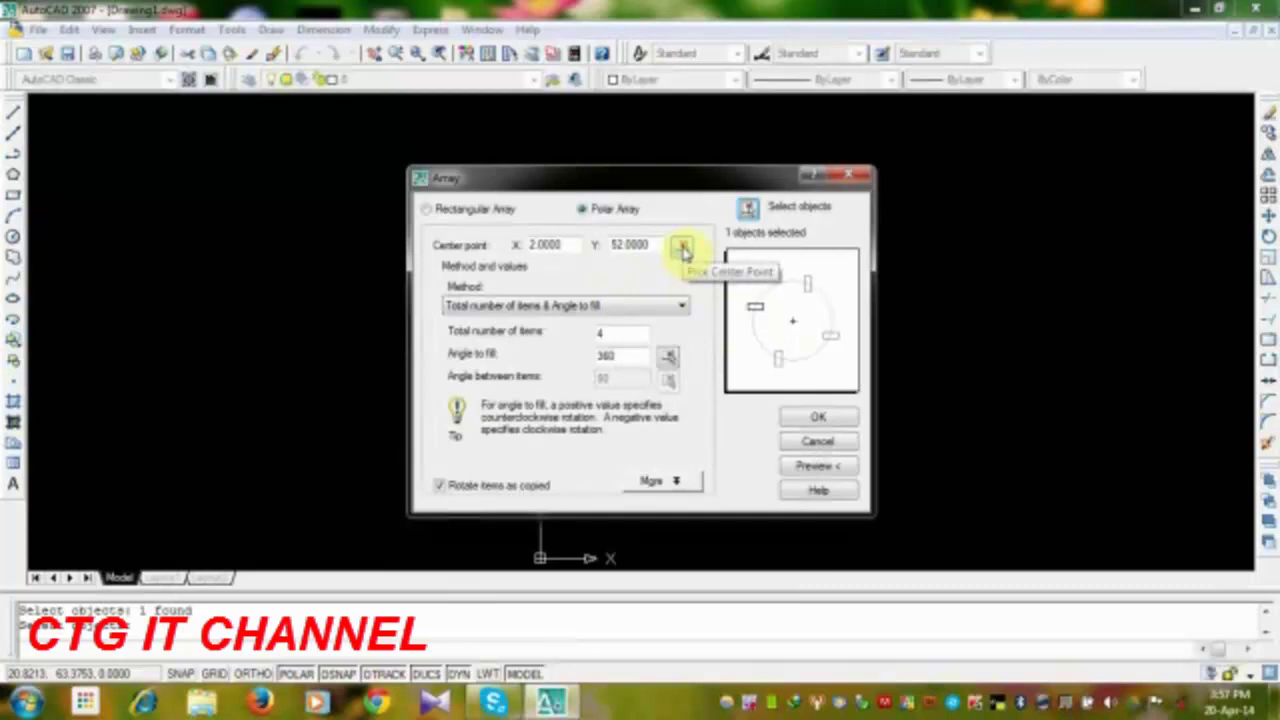
click(682, 248)
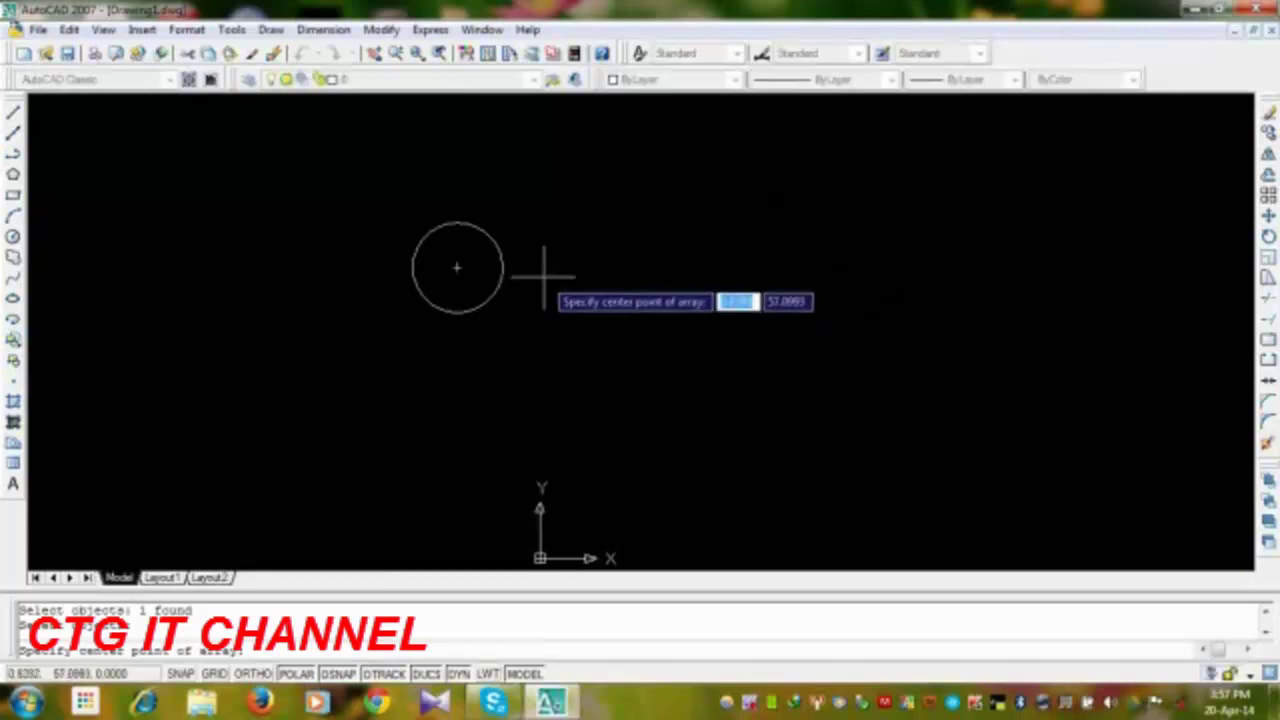
click(550, 278)
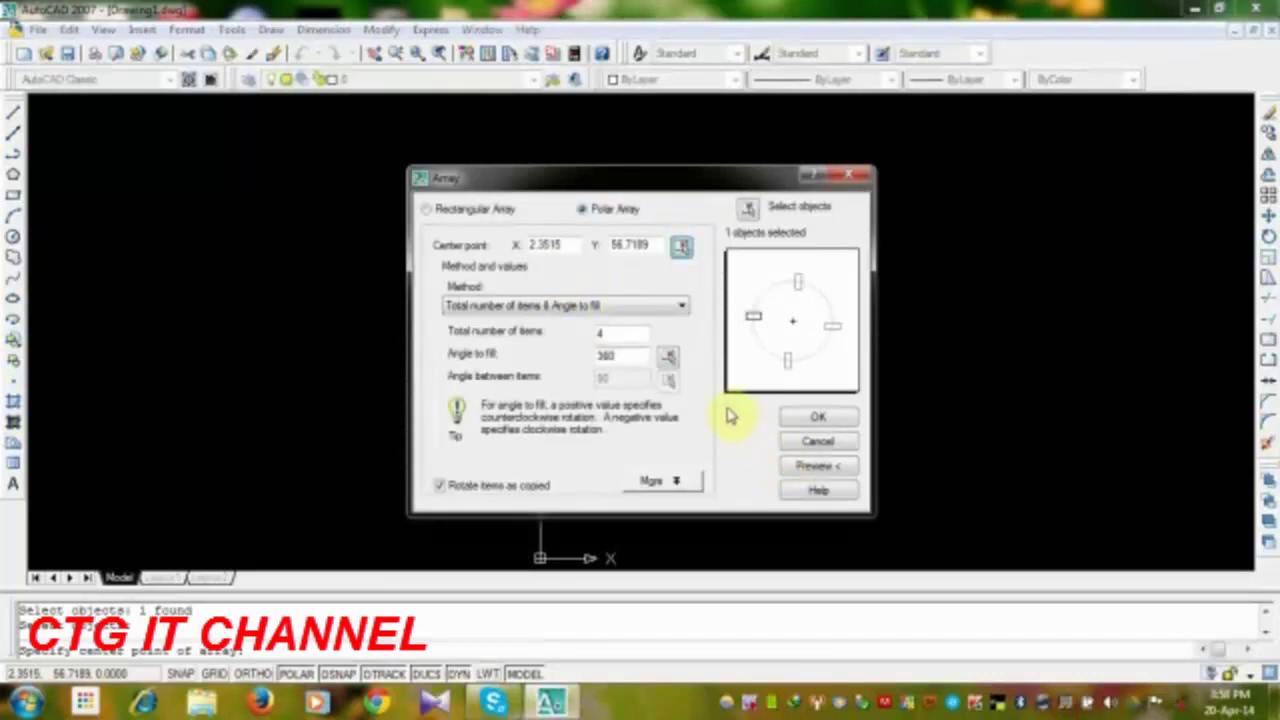
Step: Set the total items to 15, preview, and accept the polar array of circles
click(616, 335)
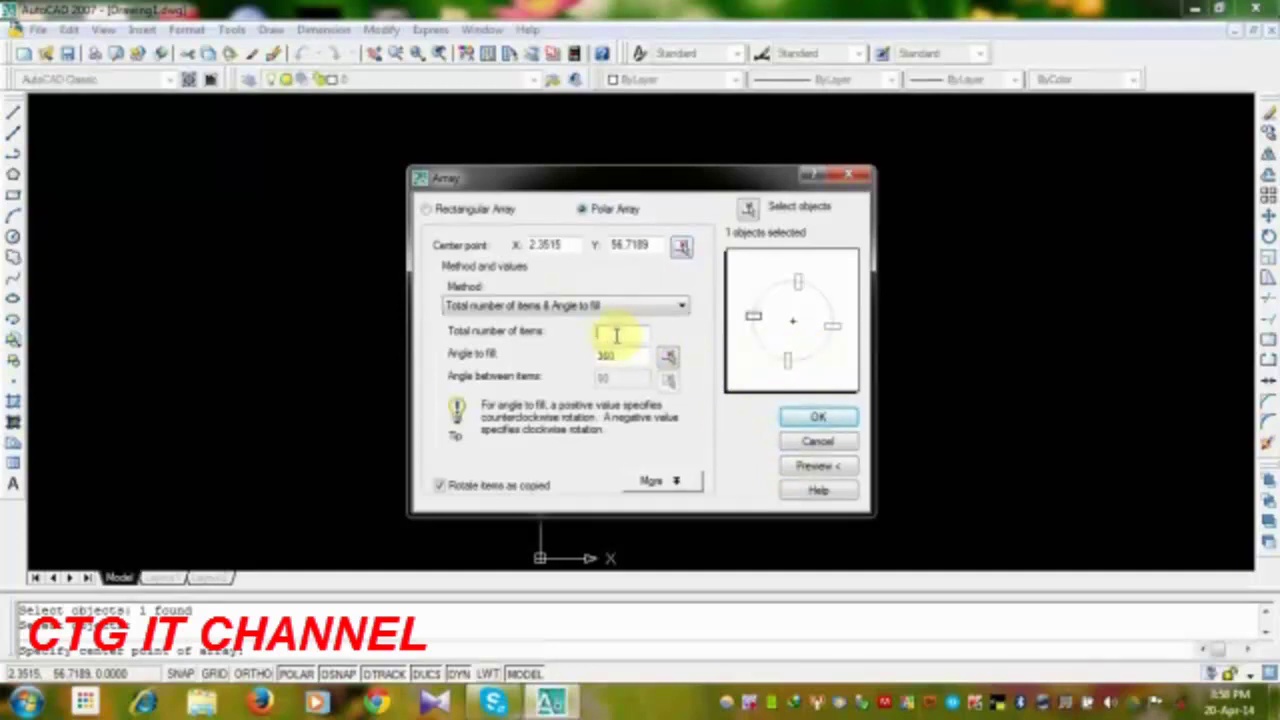
text(15)
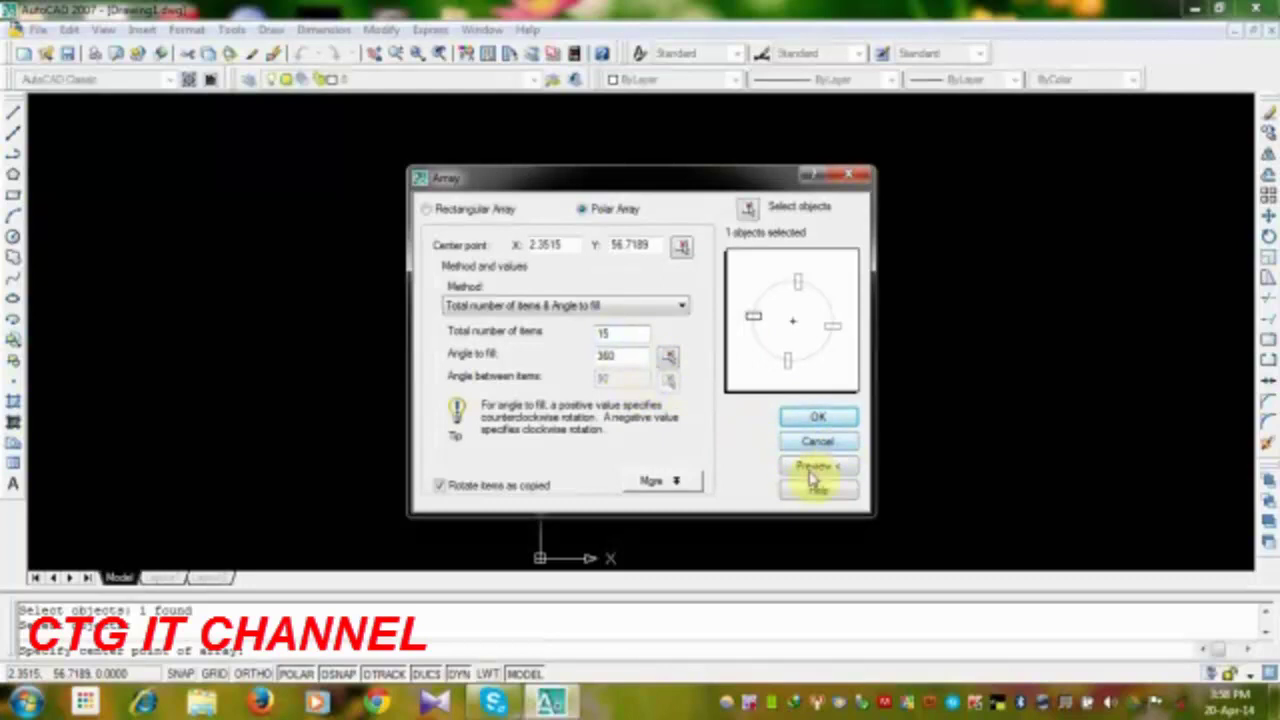
click(811, 470)
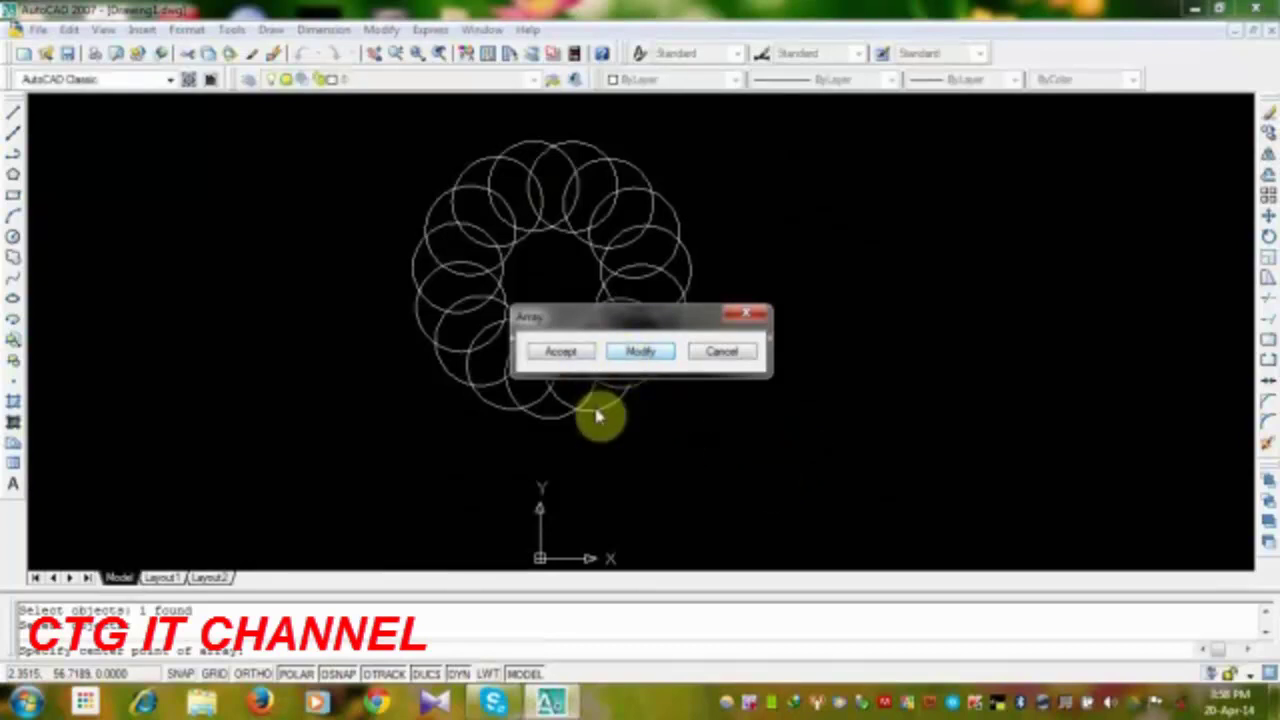
click(557, 355)
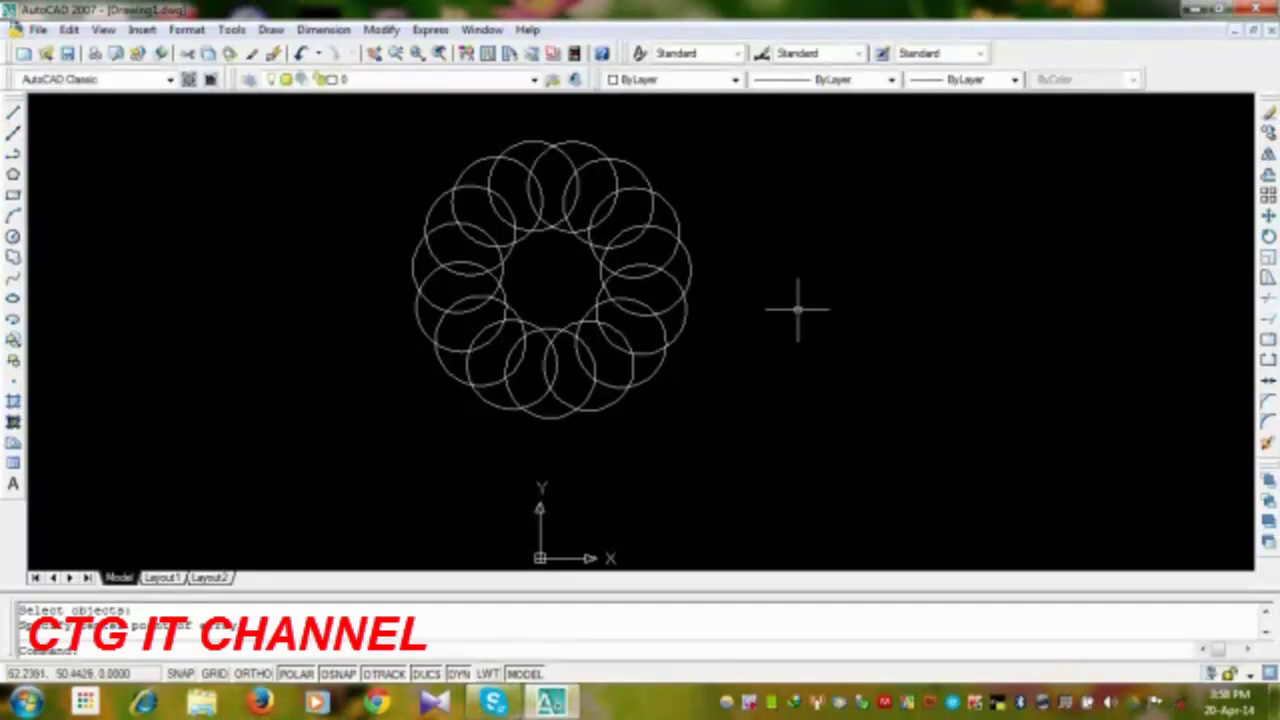
Step: Window-select every circle in the ring and delete them all
click(689, 108)
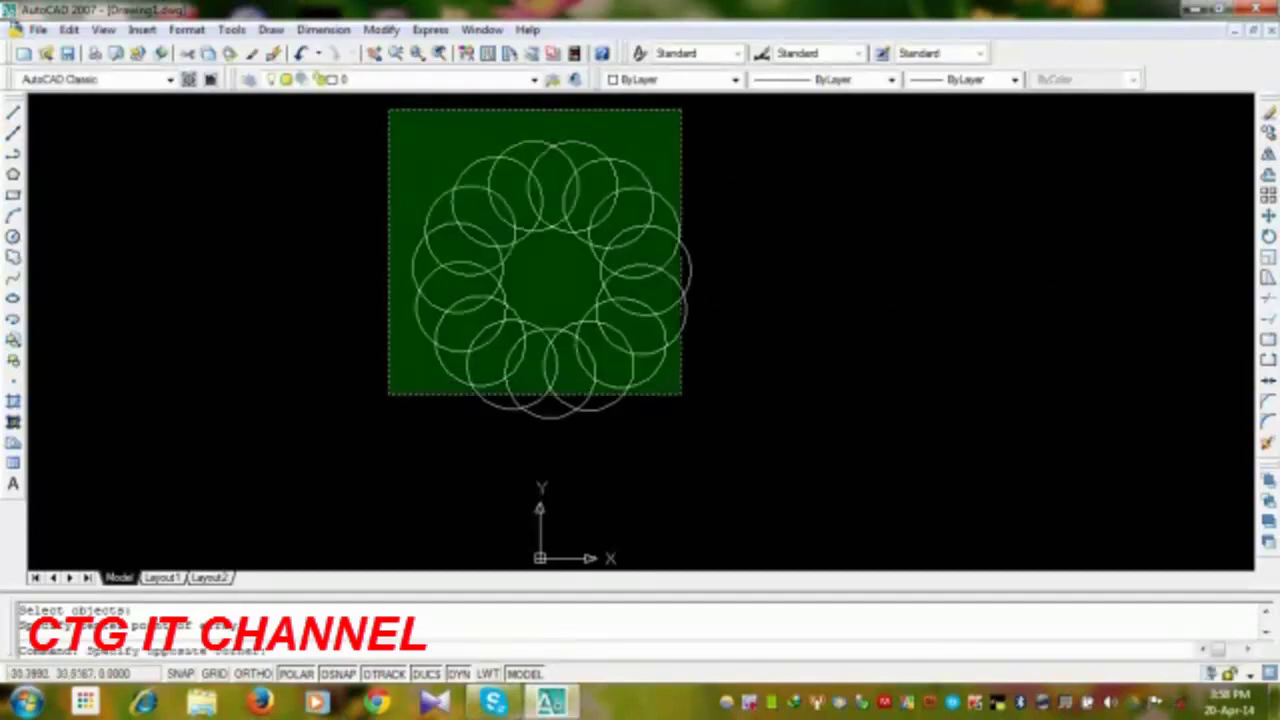
click(387, 440)
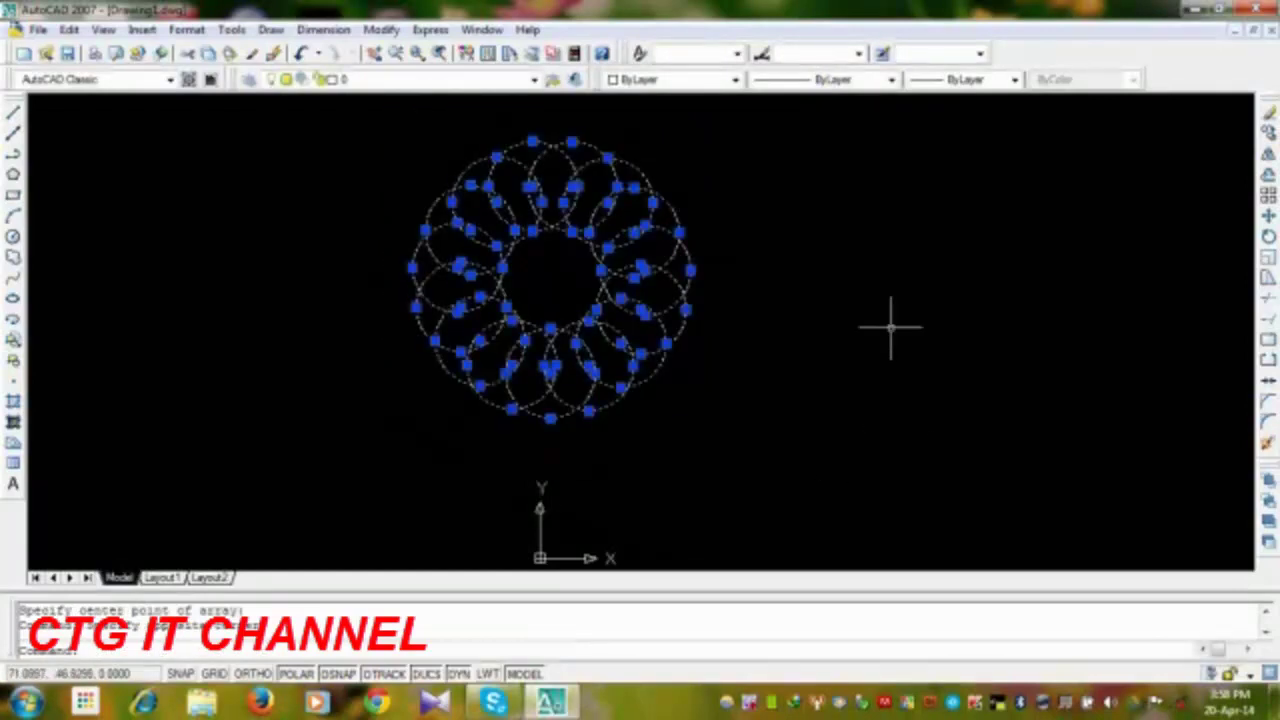
key(Delete)
scroll(688, 322, down, 3)
scroll(688, 322, up, 3)
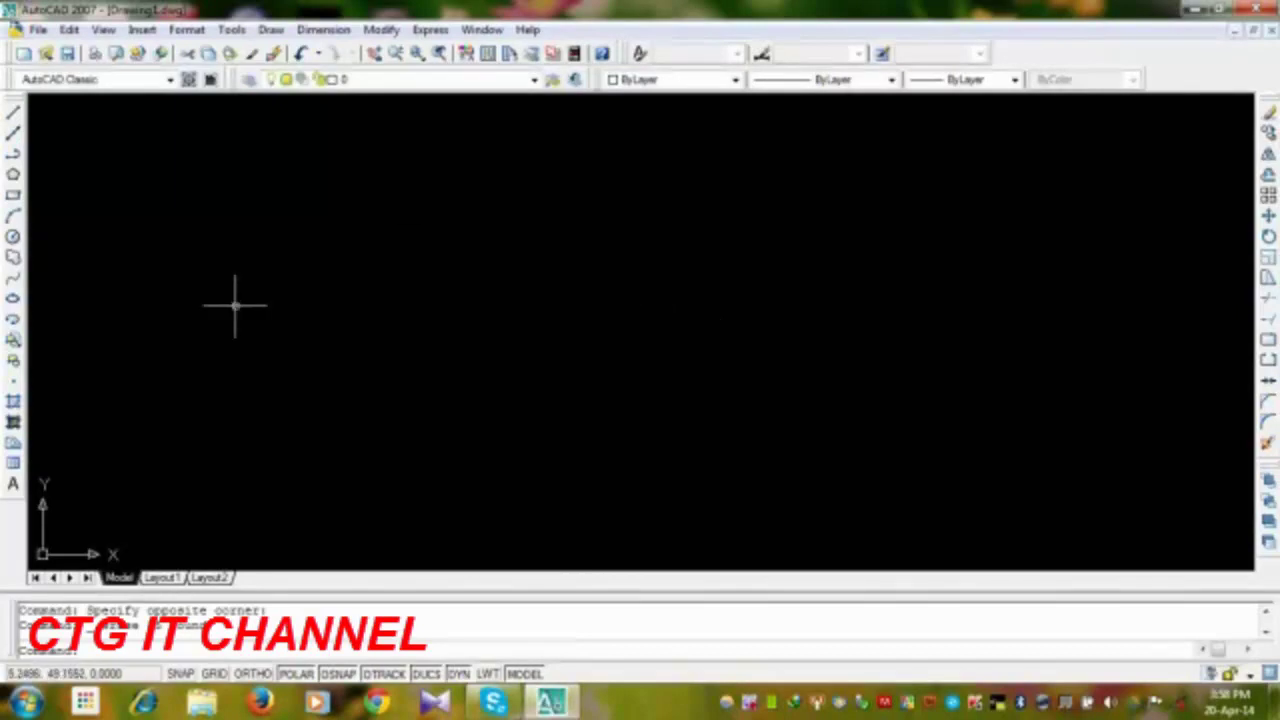
Step: Draw a horizontal rectangle near the upper left of the drawing
click(14, 195)
click(169, 218)
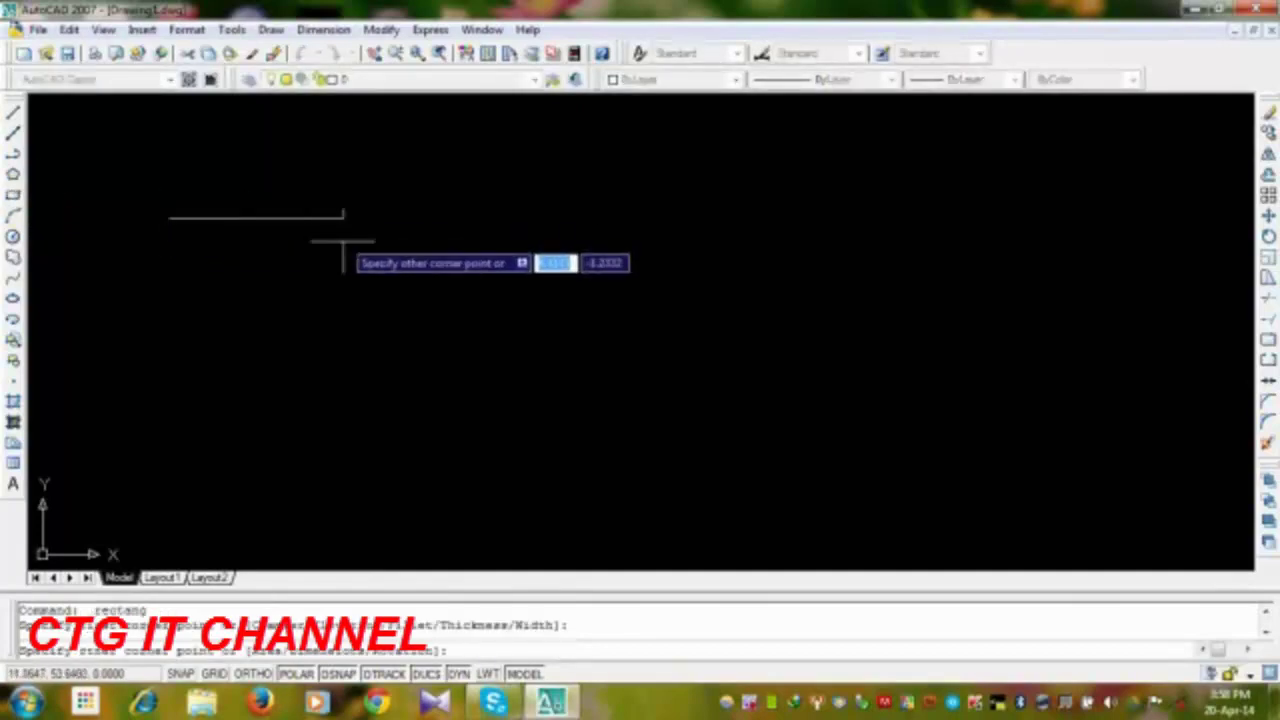
click(355, 270)
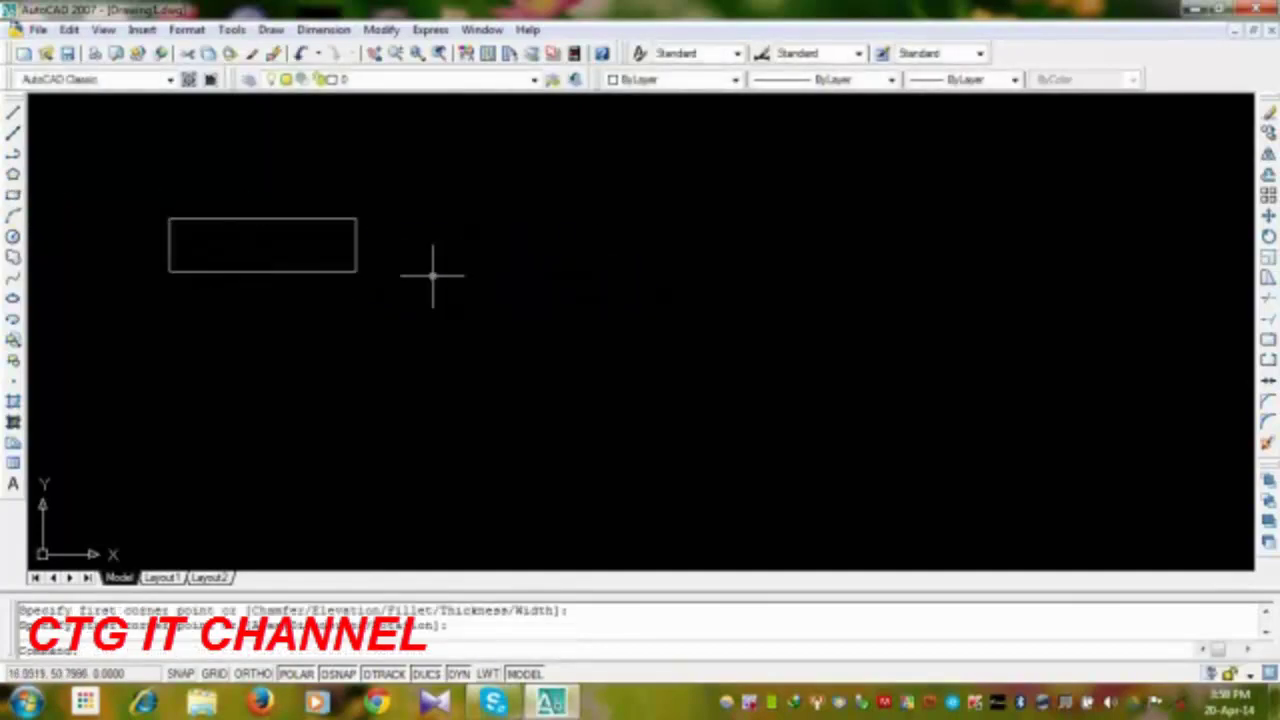
Step: Rotate the rectangle about its lower-left corner so it stands upright
click(1268, 238)
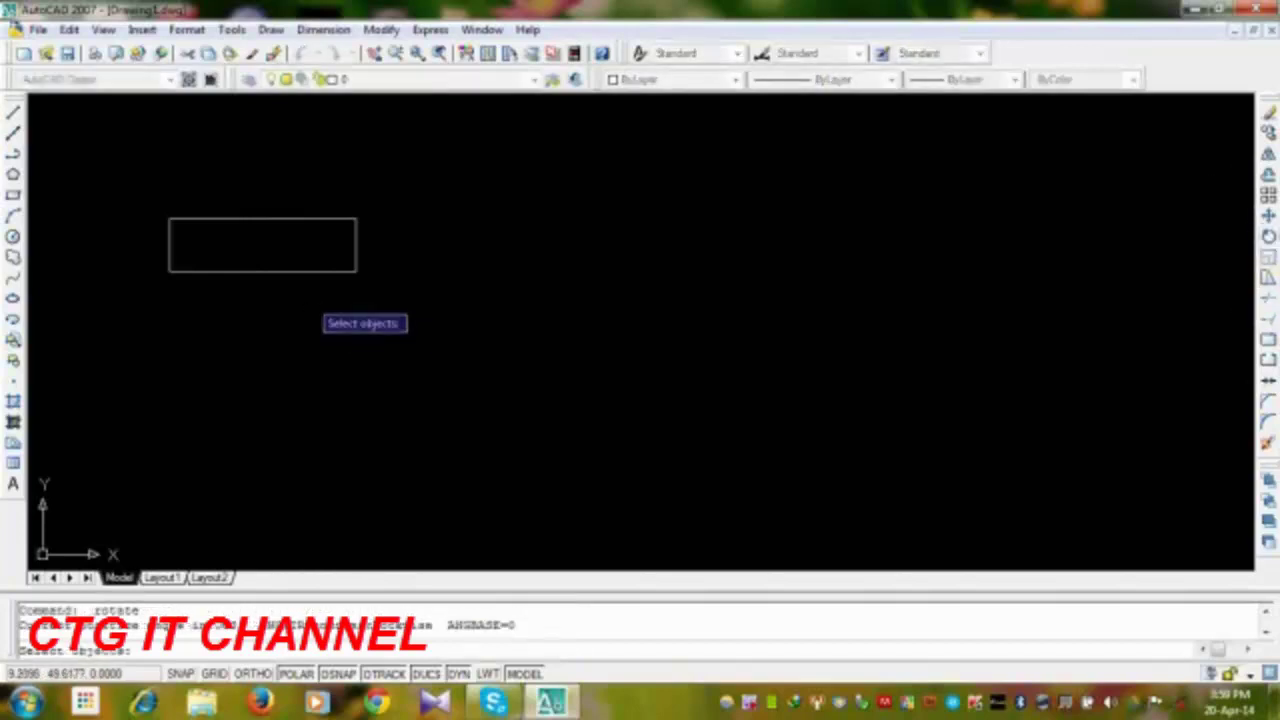
click(182, 270)
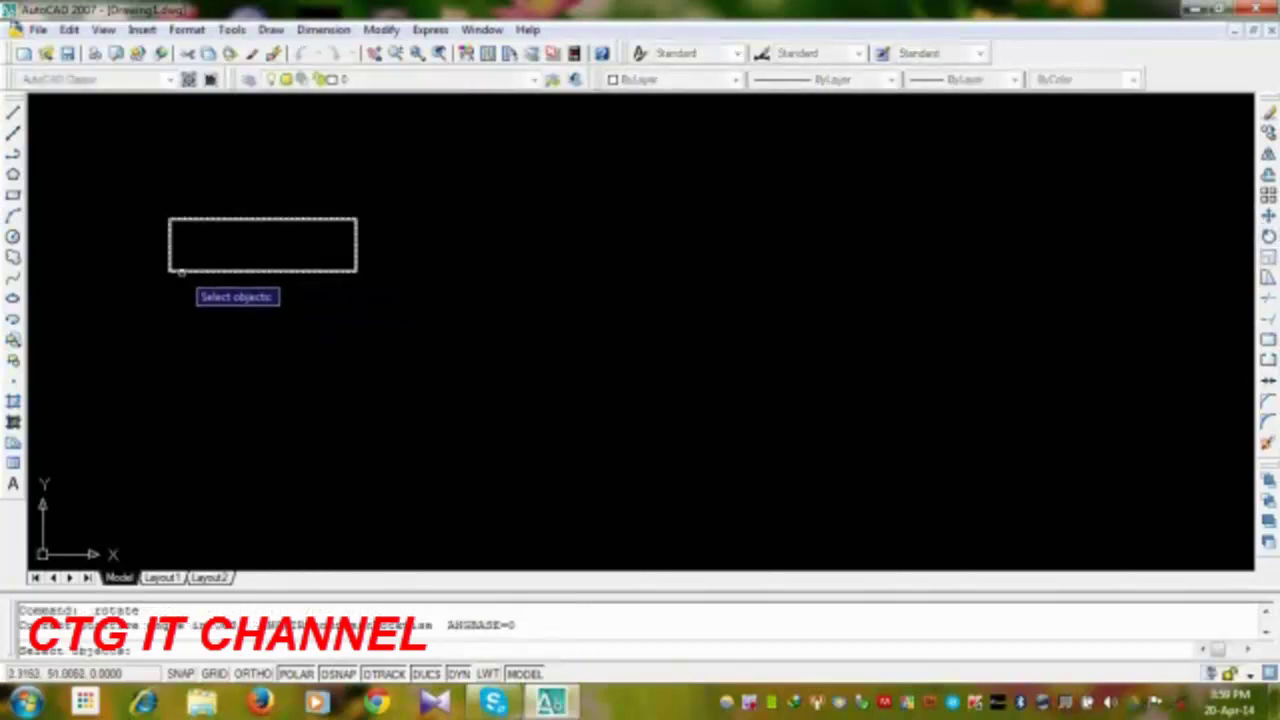
click(182, 270)
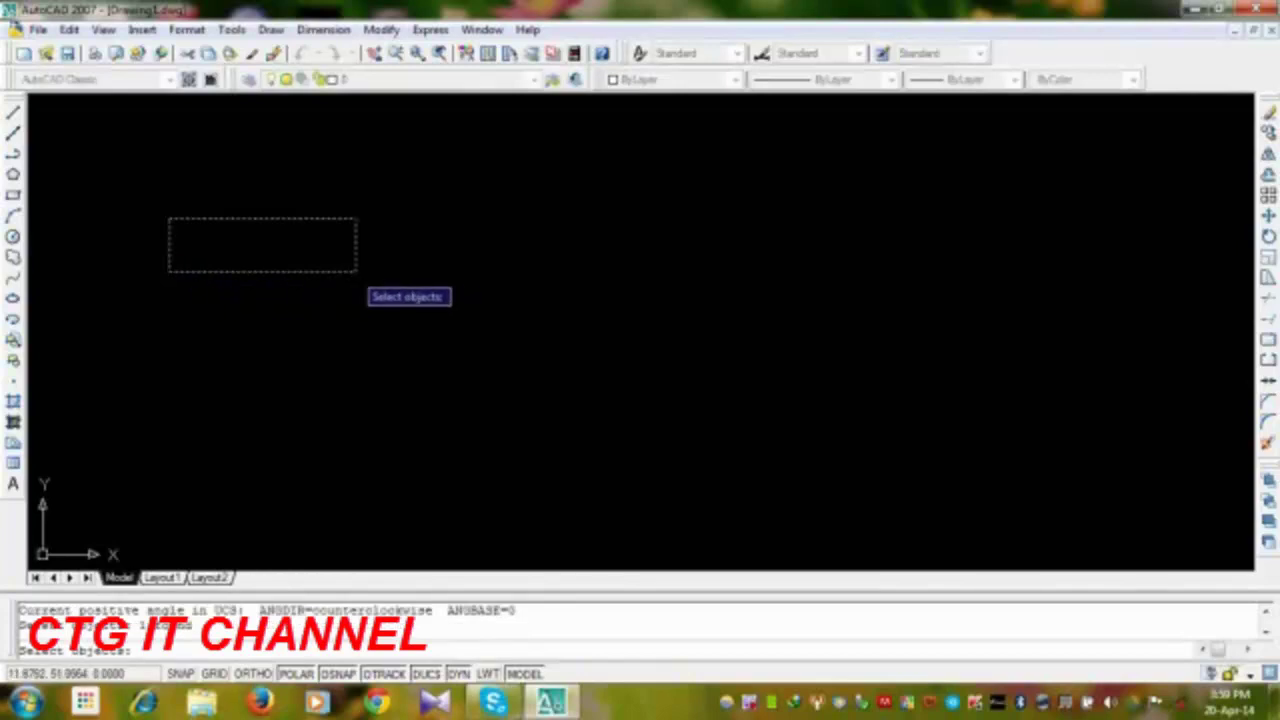
key(Return)
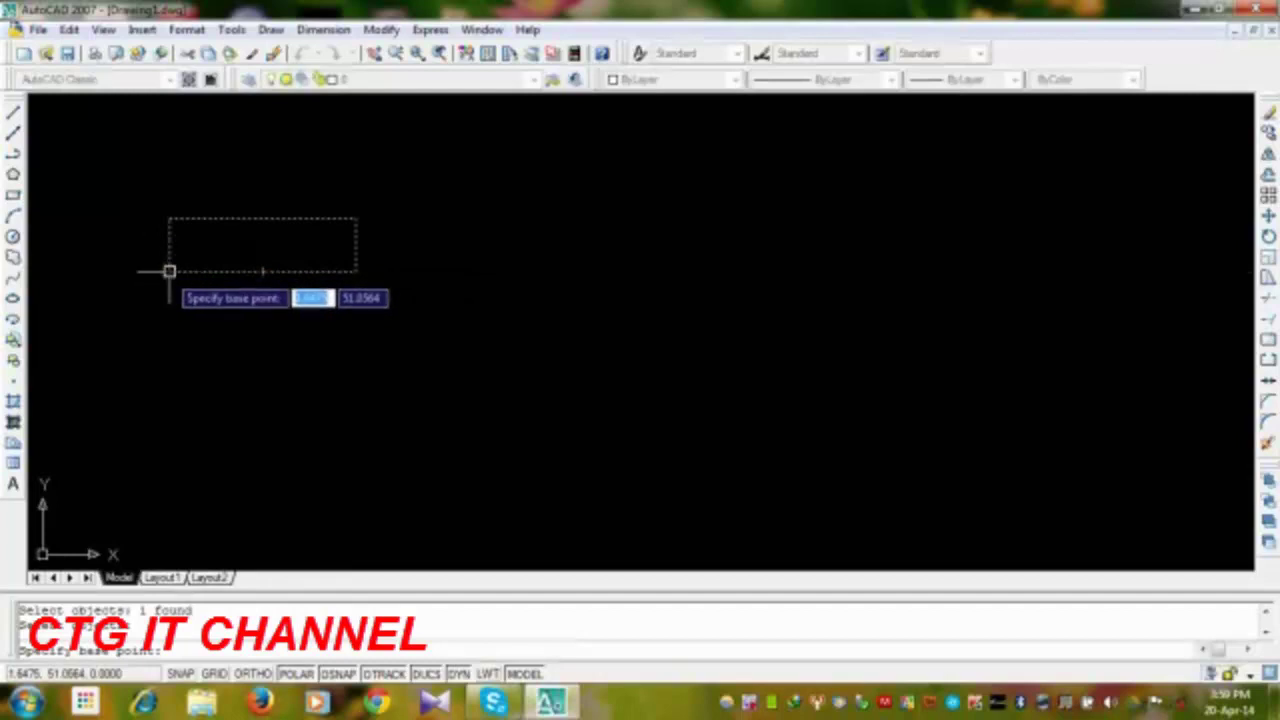
click(169, 271)
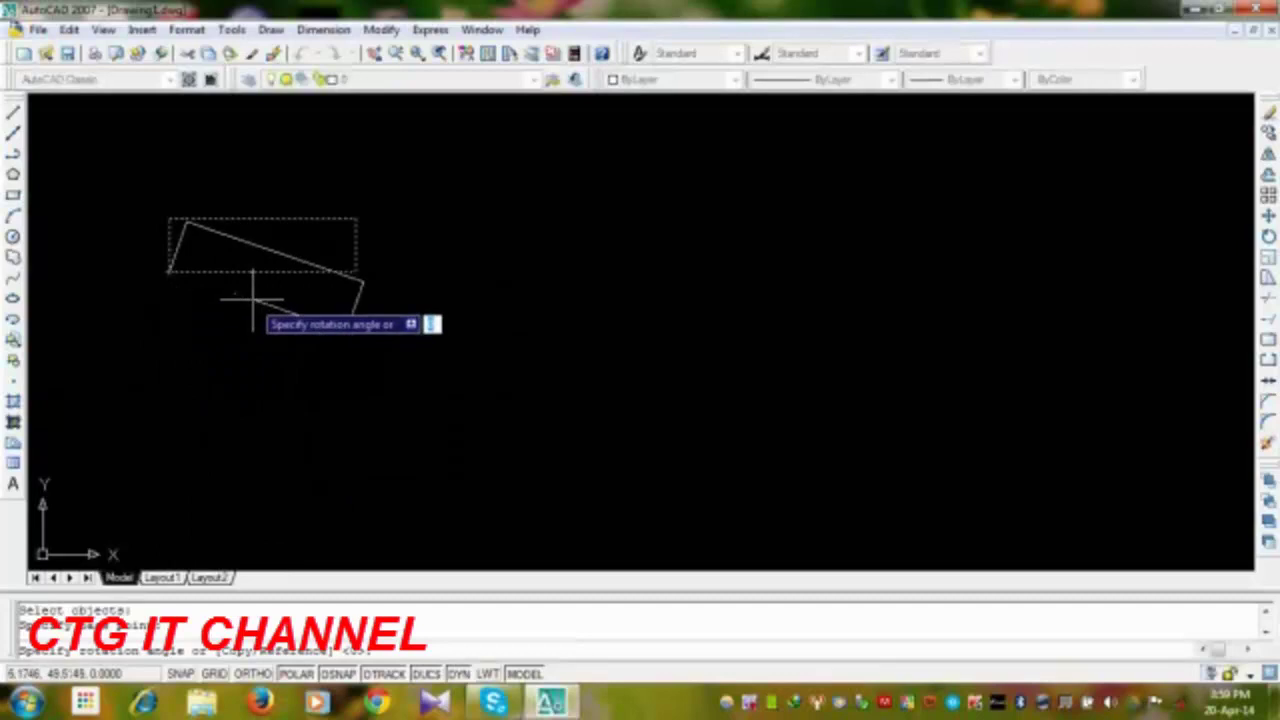
click(166, 354)
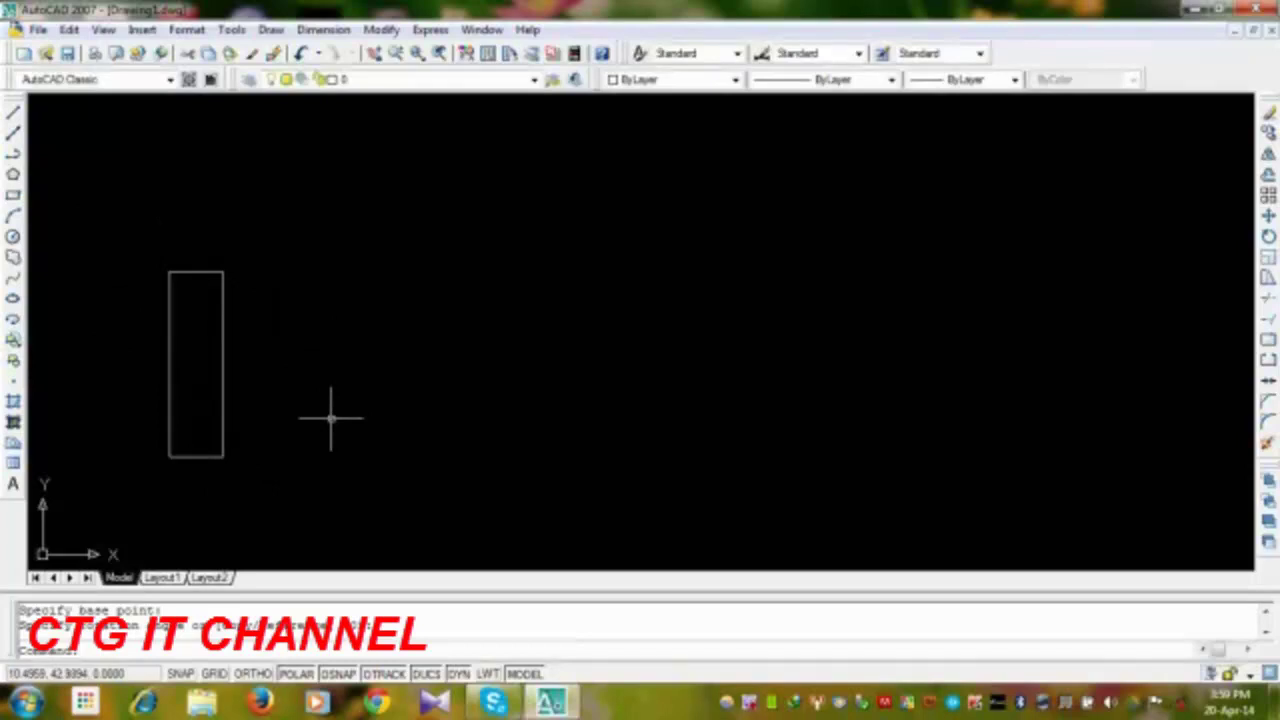
click(224, 231)
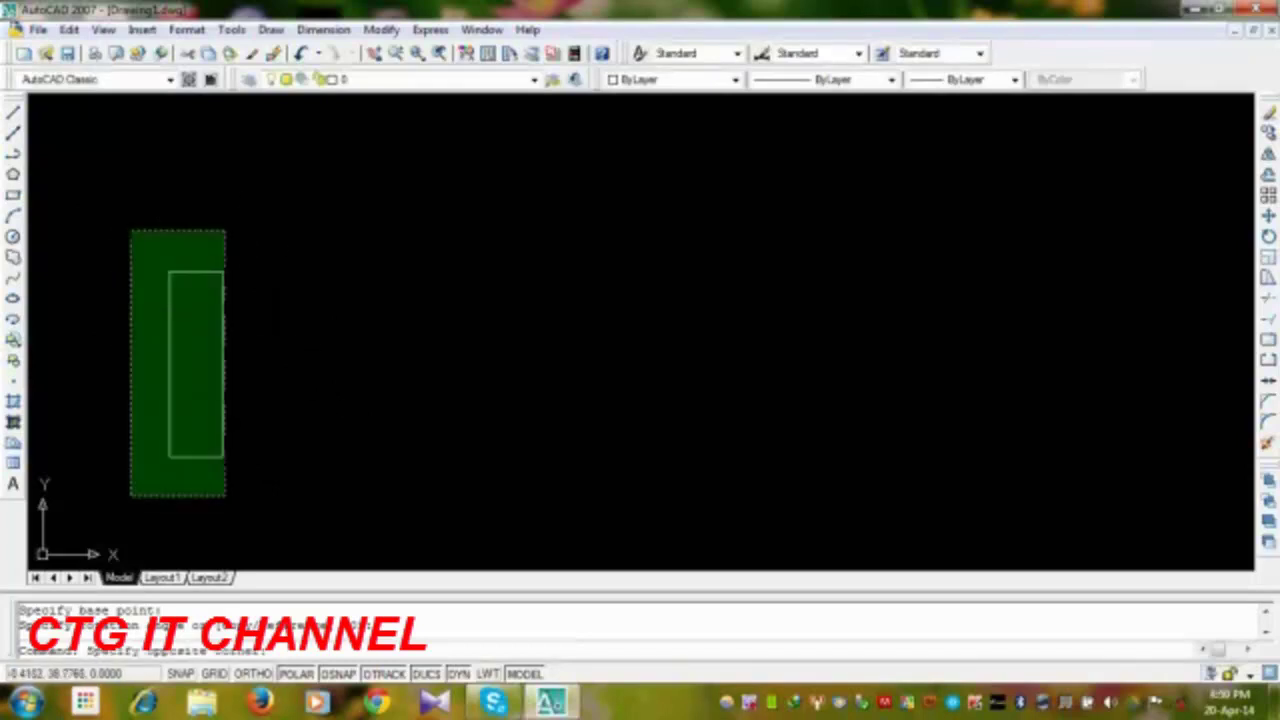
click(130, 494)
key(Delete)
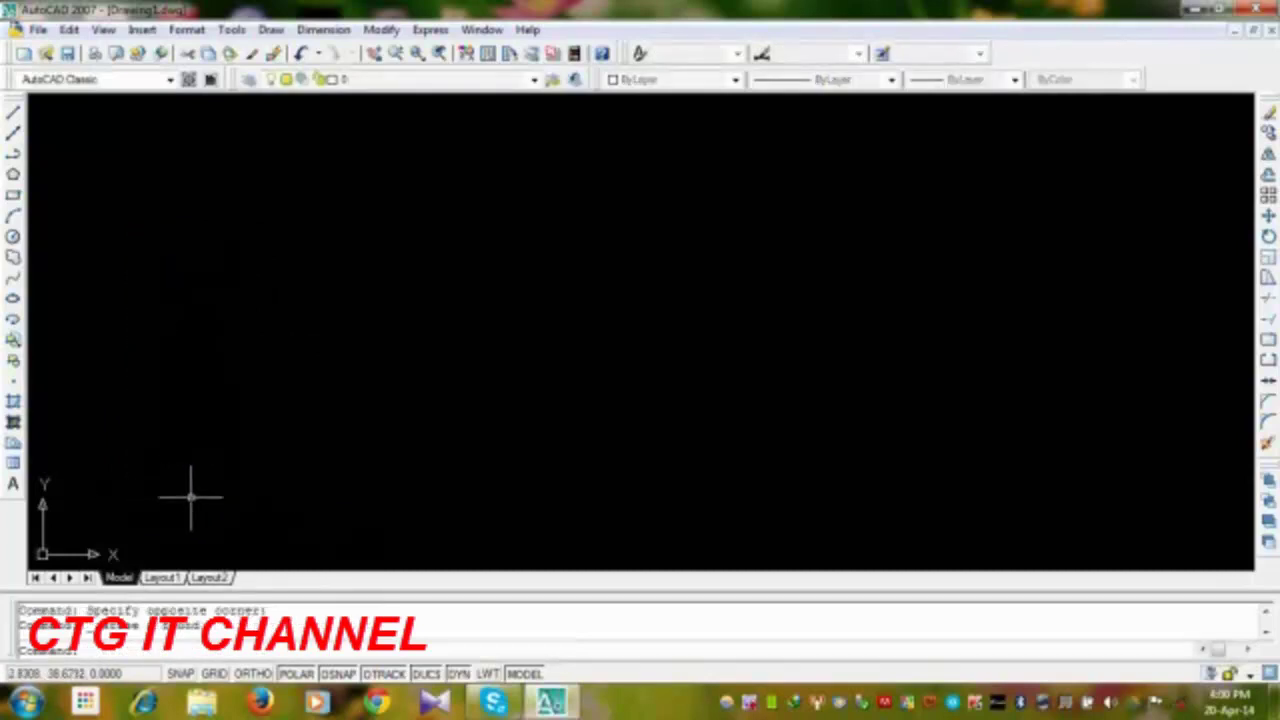
click(176, 219)
click(373, 365)
key(Delete)
click(468, 296)
key(ctrl+z)
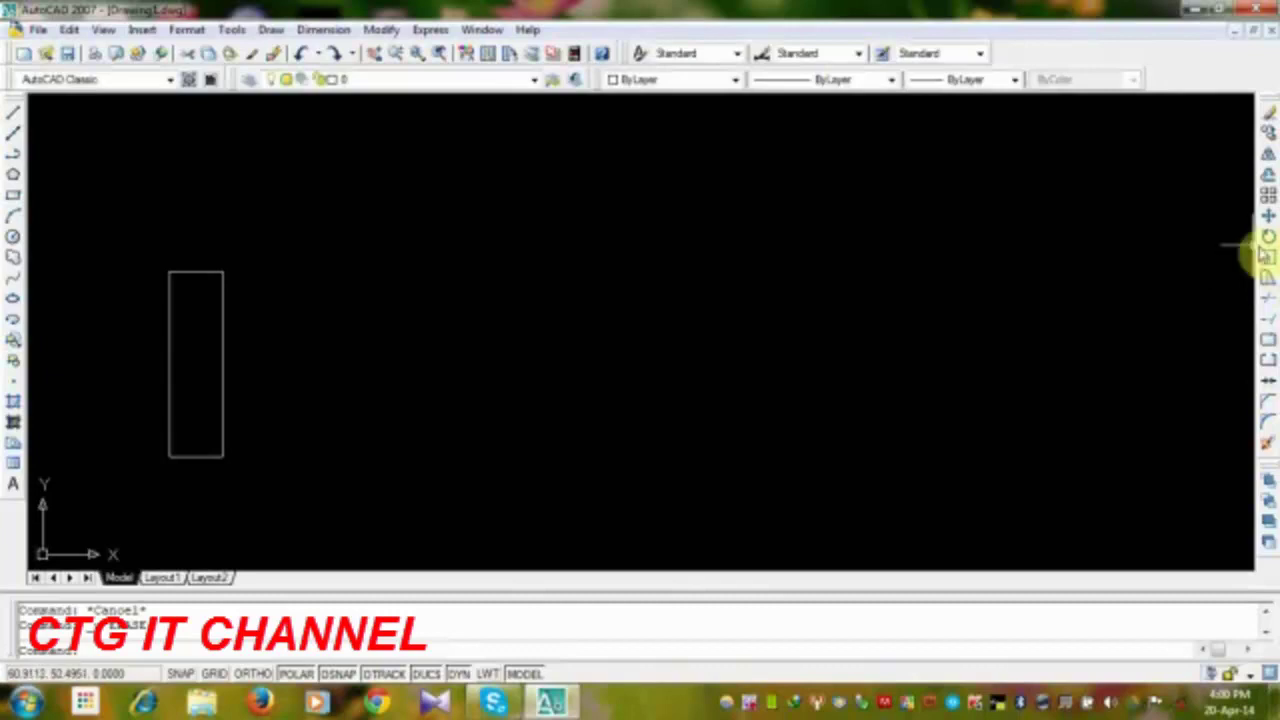
Step: Stretch the rectangle's right edge far to the right from its bottom-right corner
click(1268, 262)
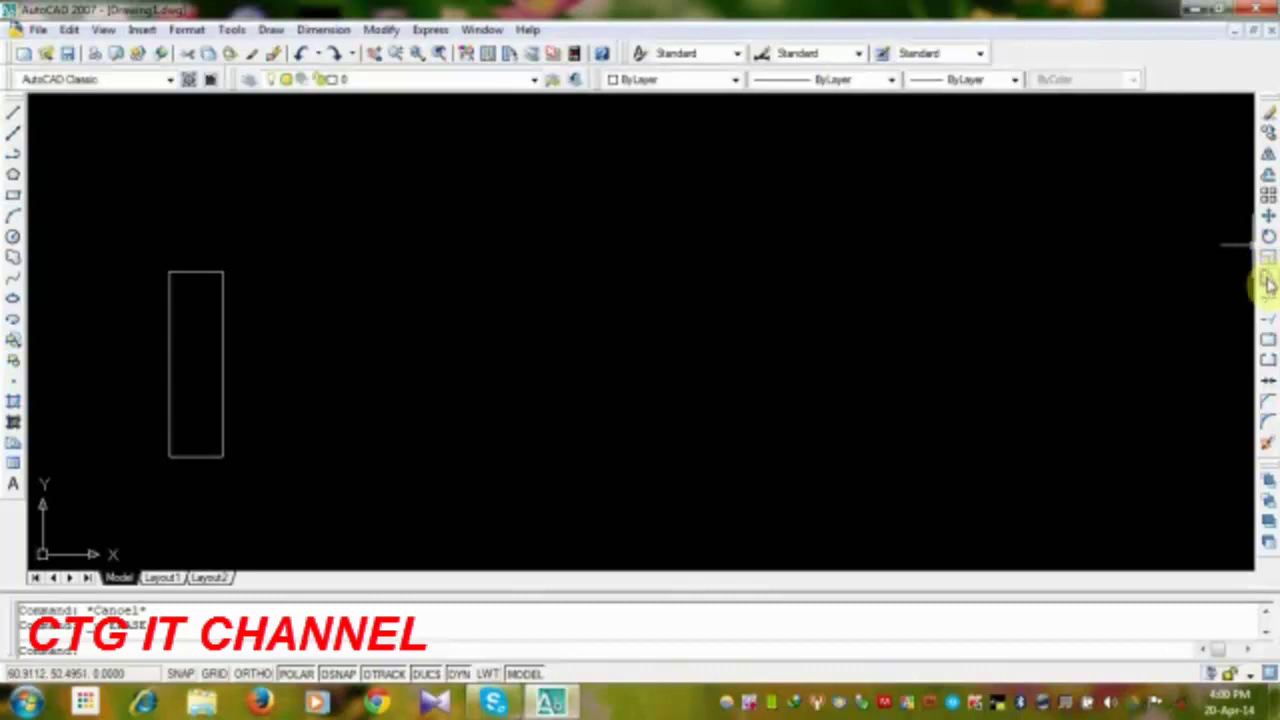
click(1268, 281)
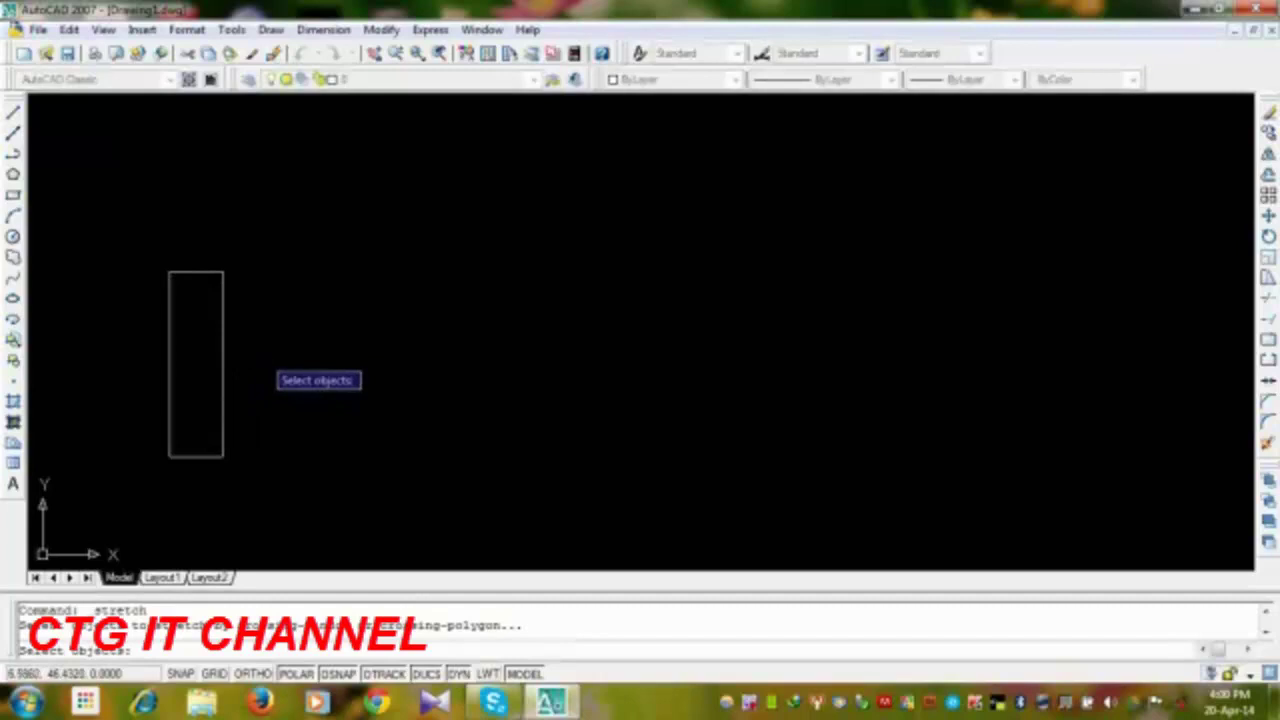
click(229, 265)
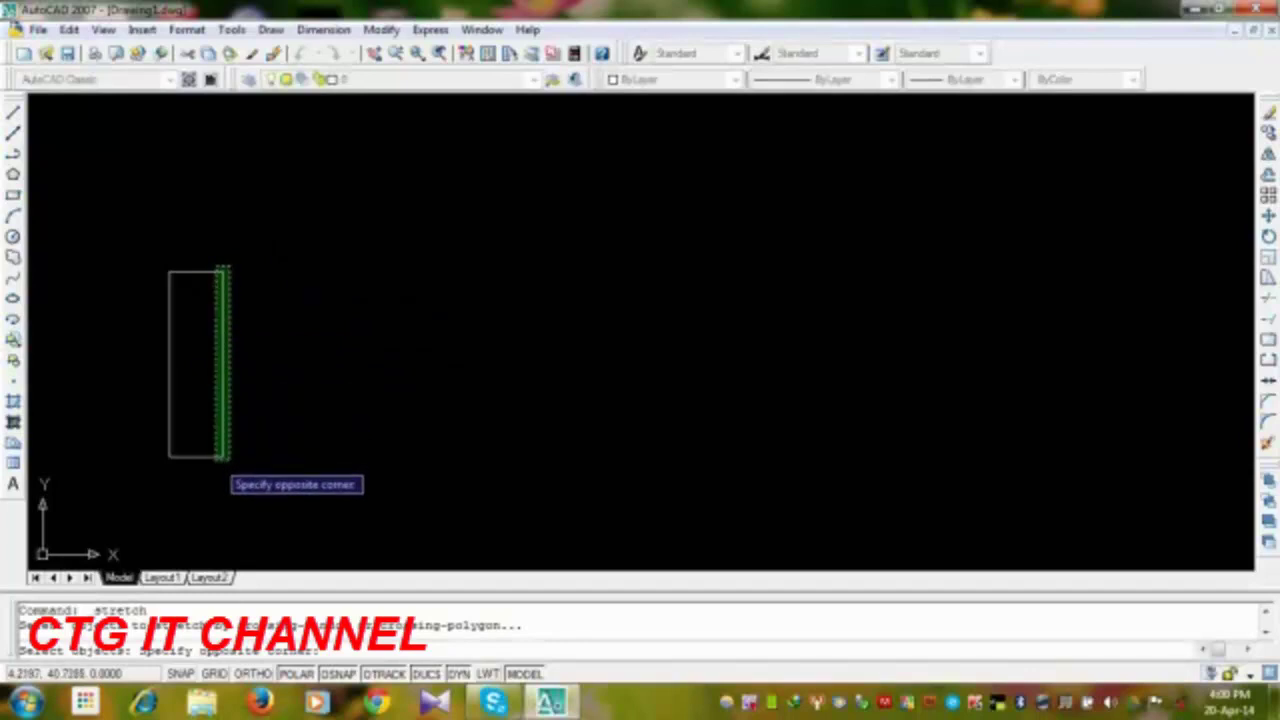
click(216, 459)
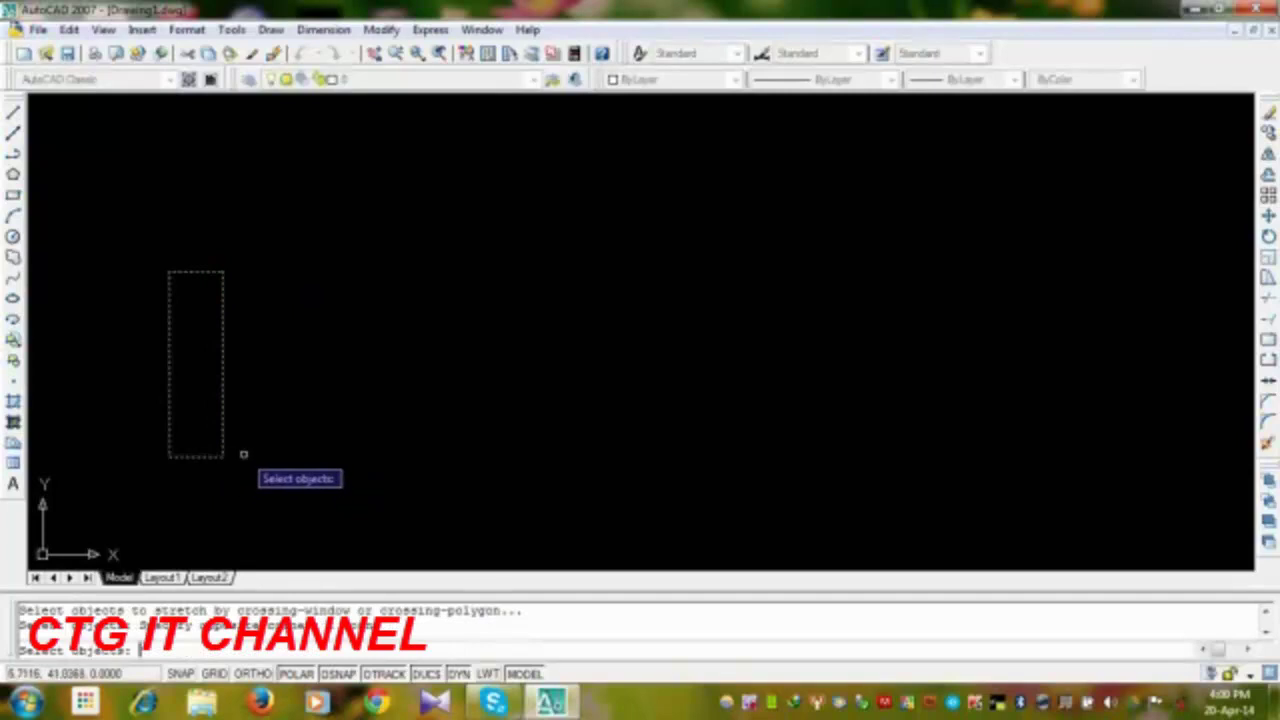
key(Return)
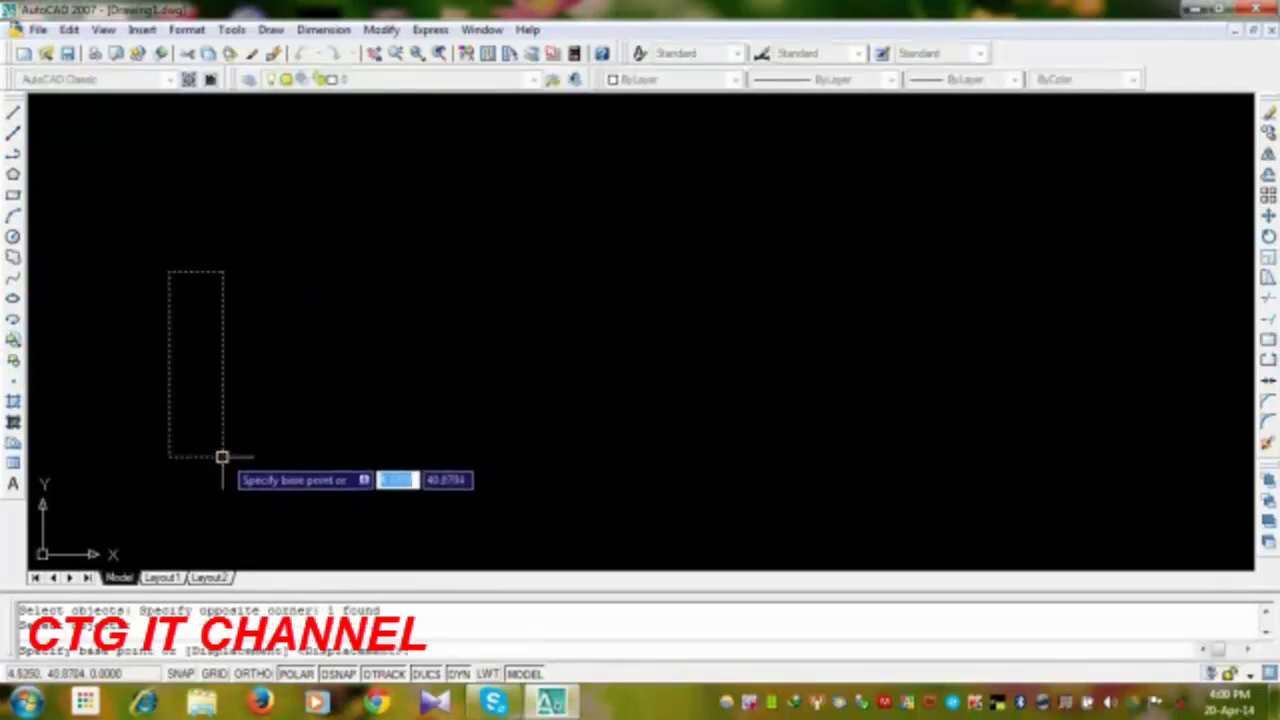
click(222, 457)
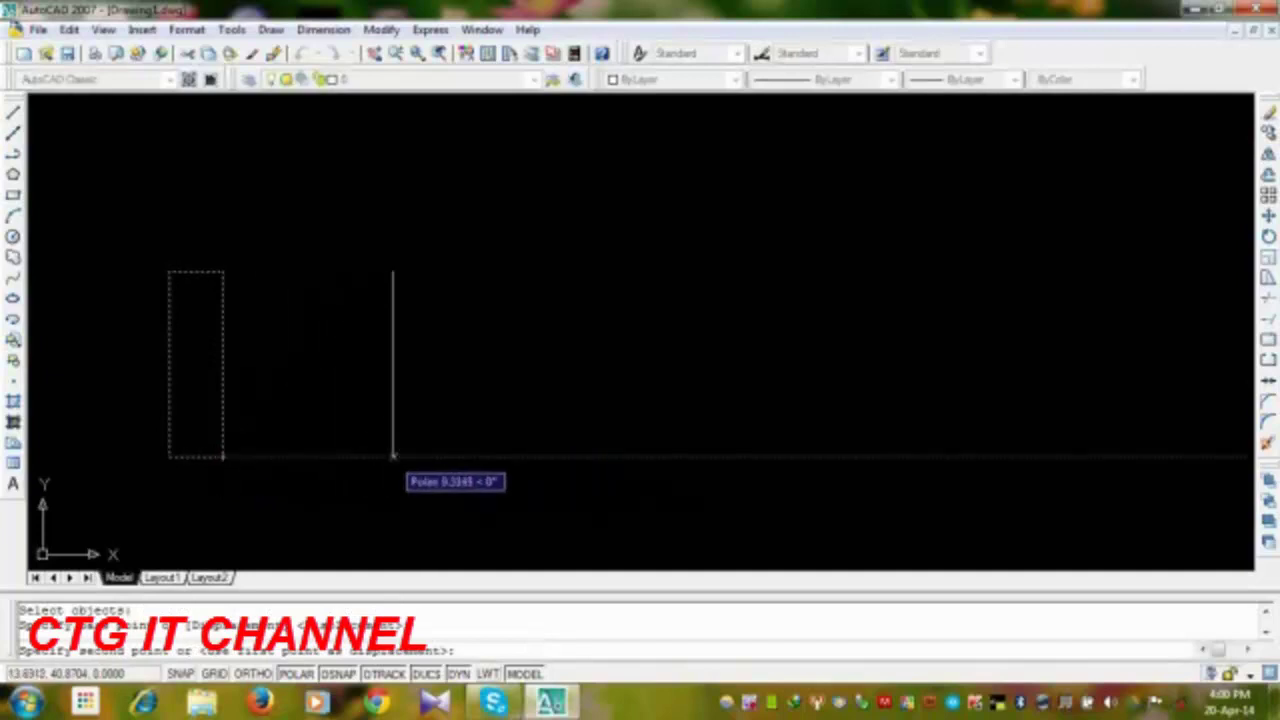
click(765, 457)
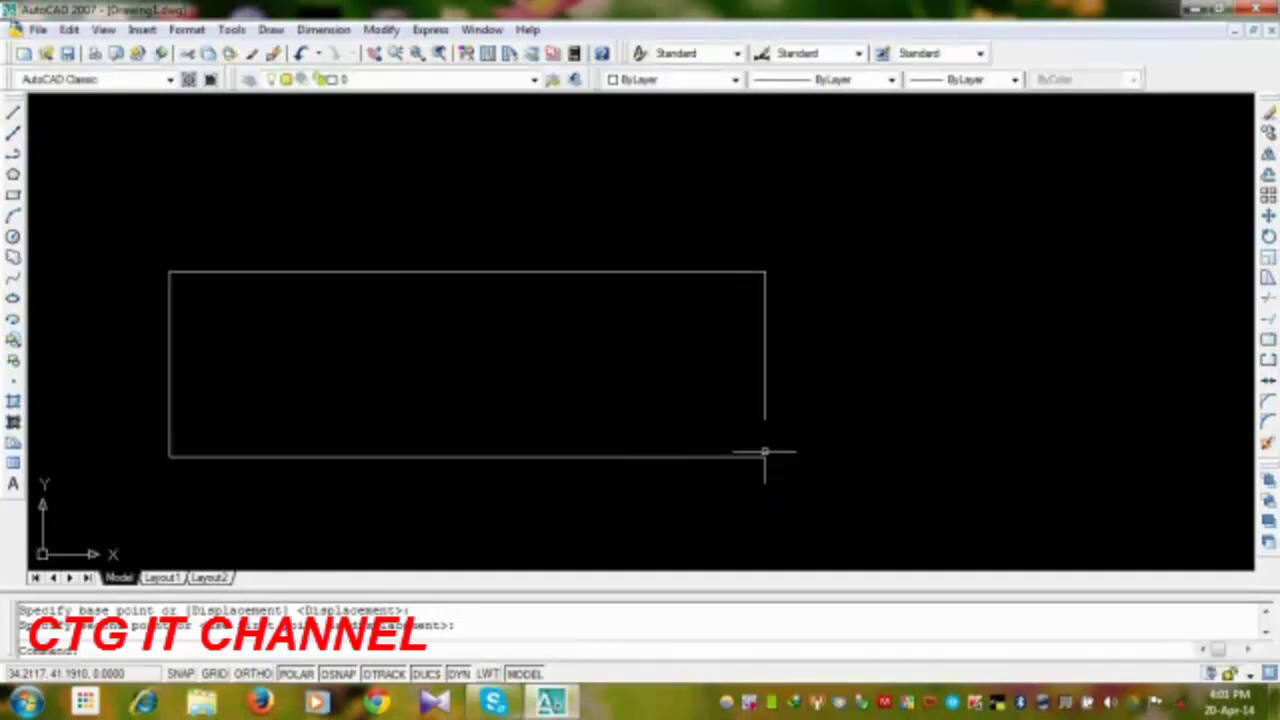
Step: Stretch the rectangle's right edge inward to the left
key(s)
key(Return)
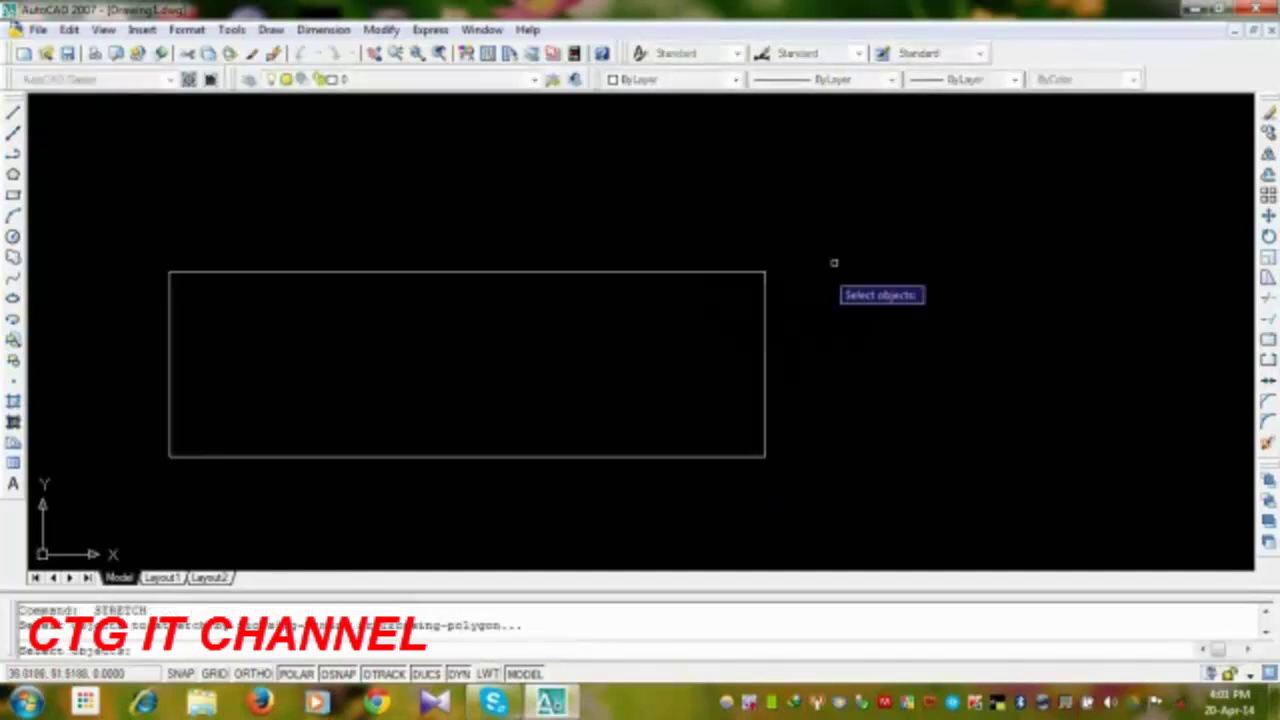
click(885, 210)
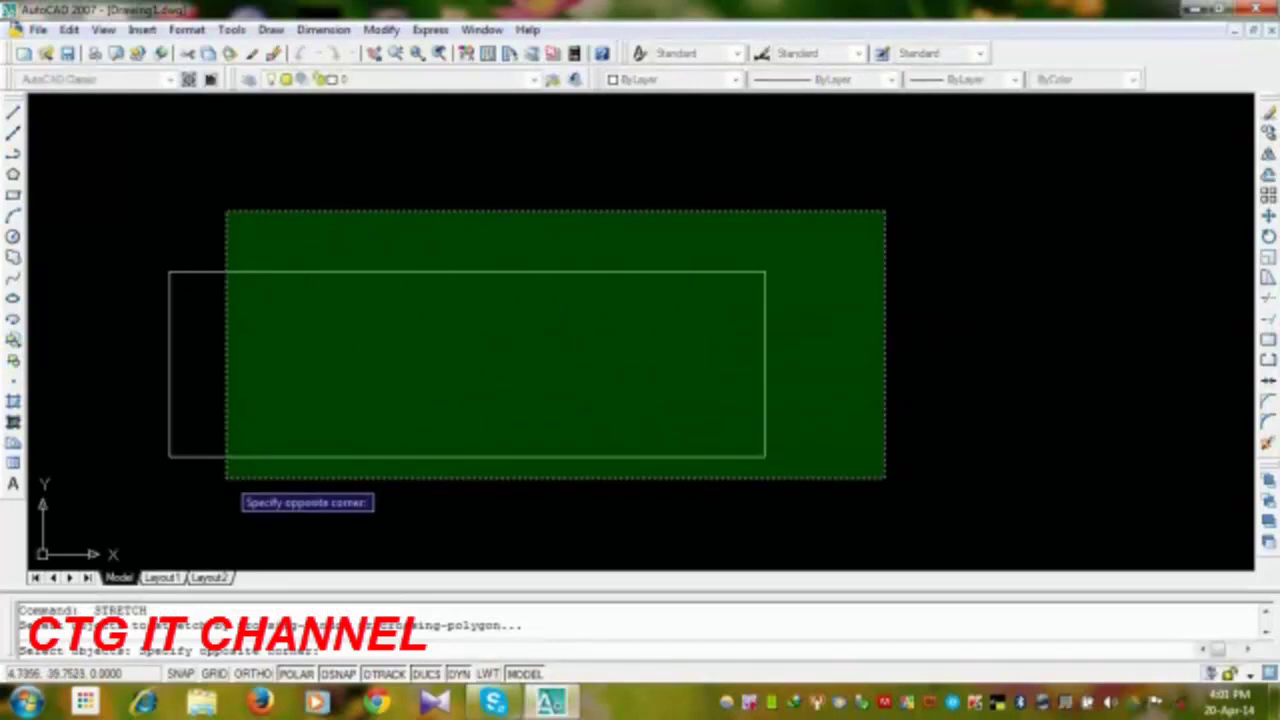
click(226, 476)
key(Return)
click(386, 216)
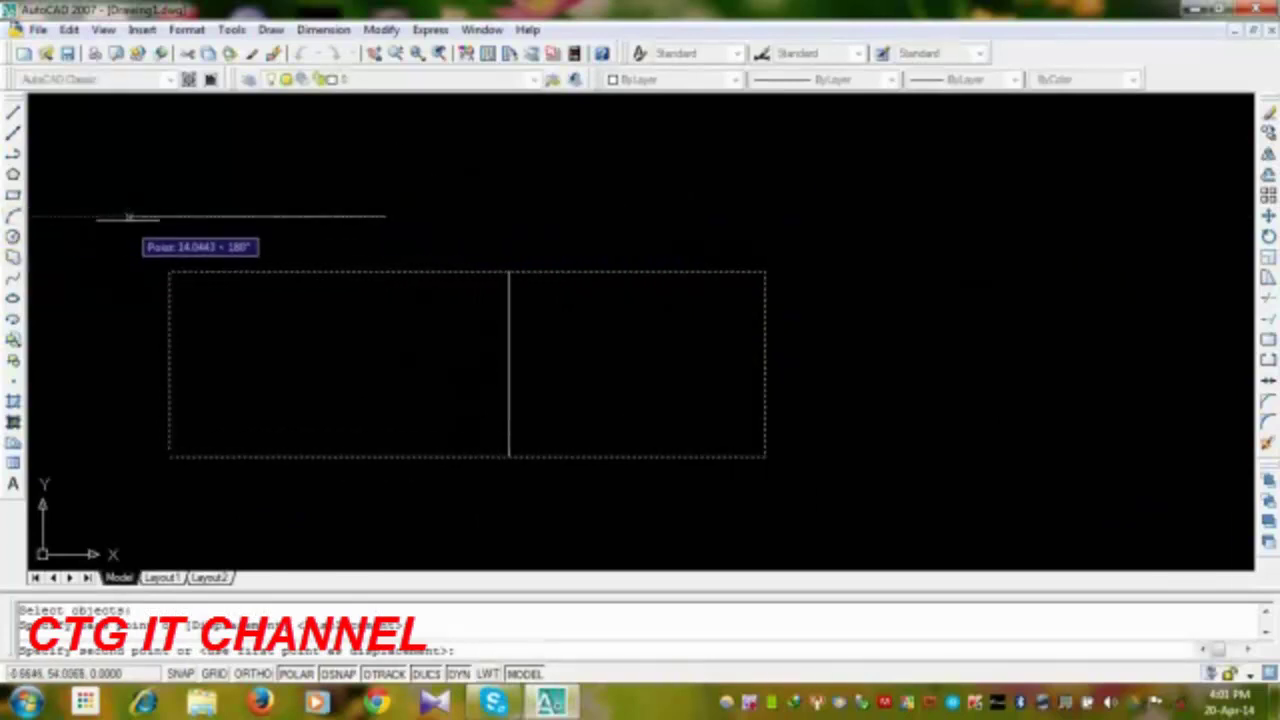
click(129, 216)
Step: Stretch the rectangle's right edge back out to the right
key(Return)
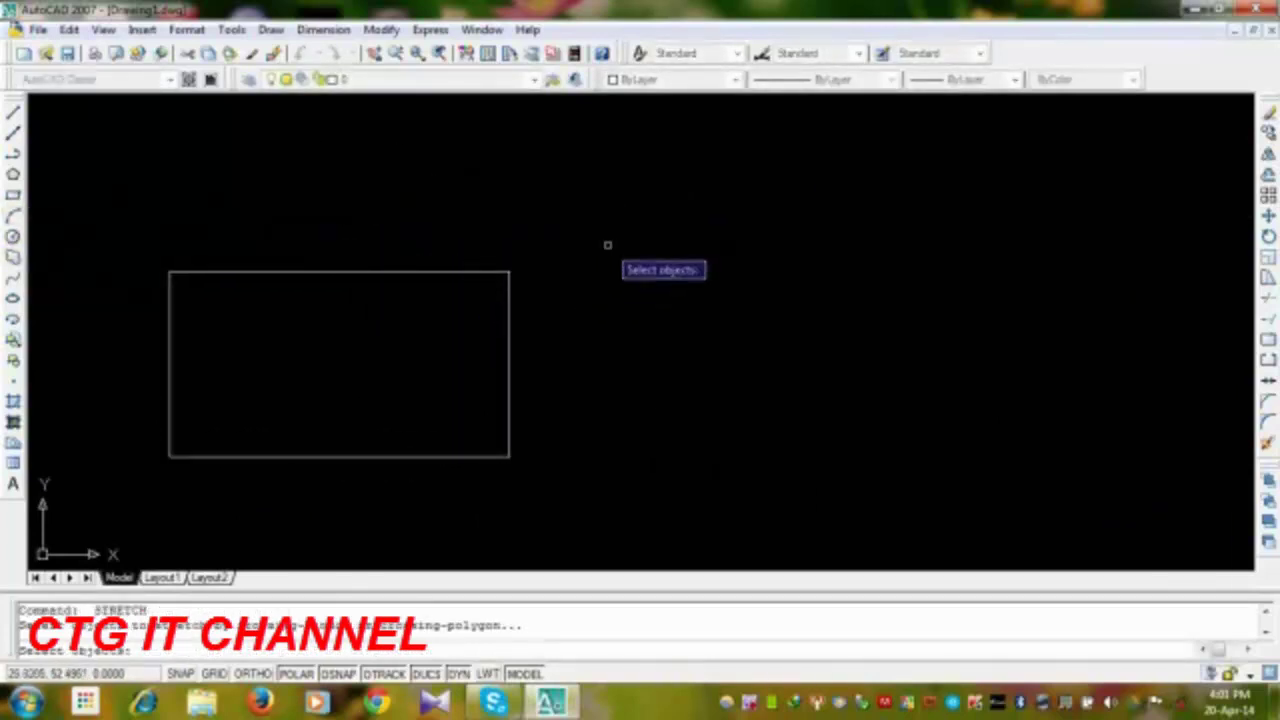
click(589, 226)
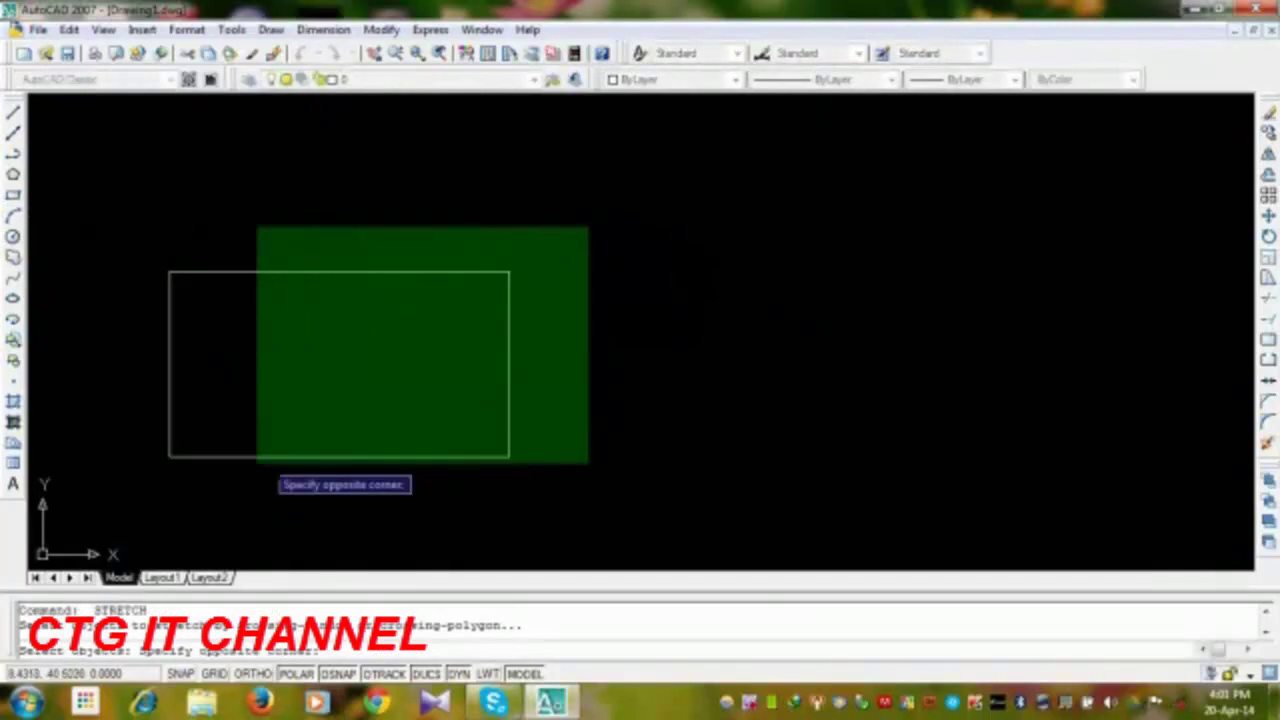
click(176, 496)
key(Return)
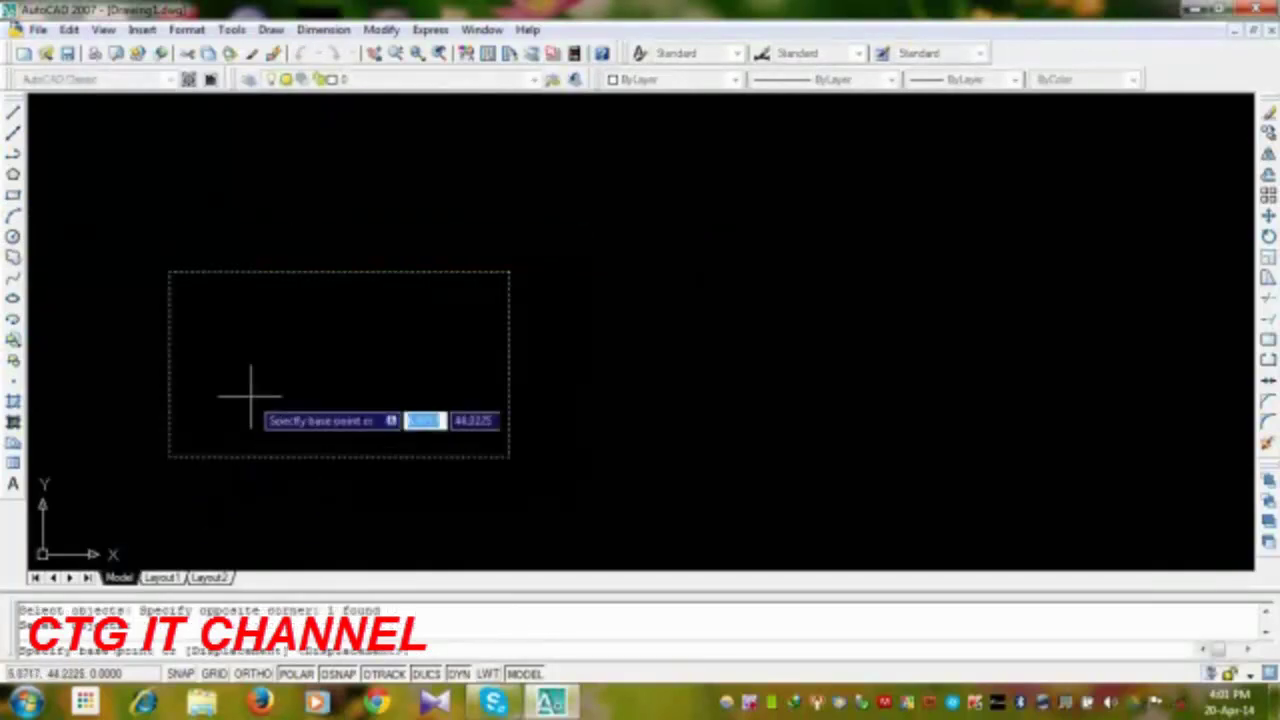
click(251, 391)
click(327, 398)
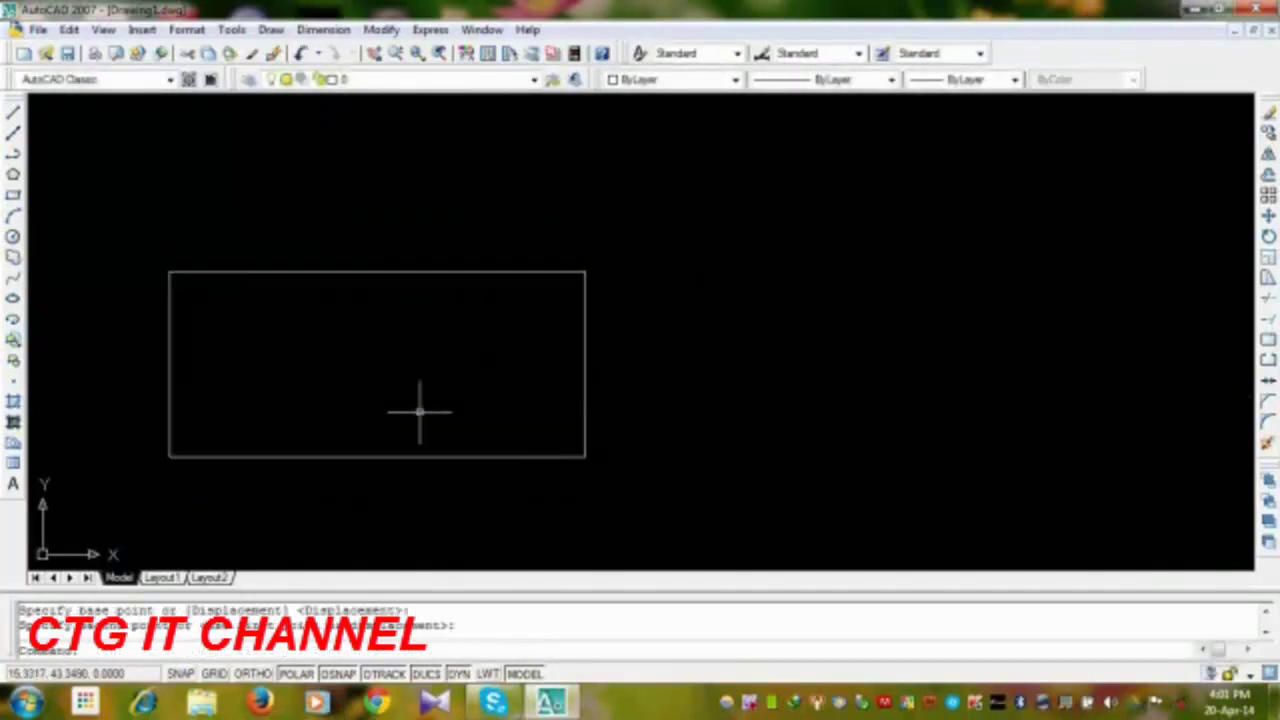
Step: Stretch the whole rectangle to shift it to the right
key(Return)
click(664, 249)
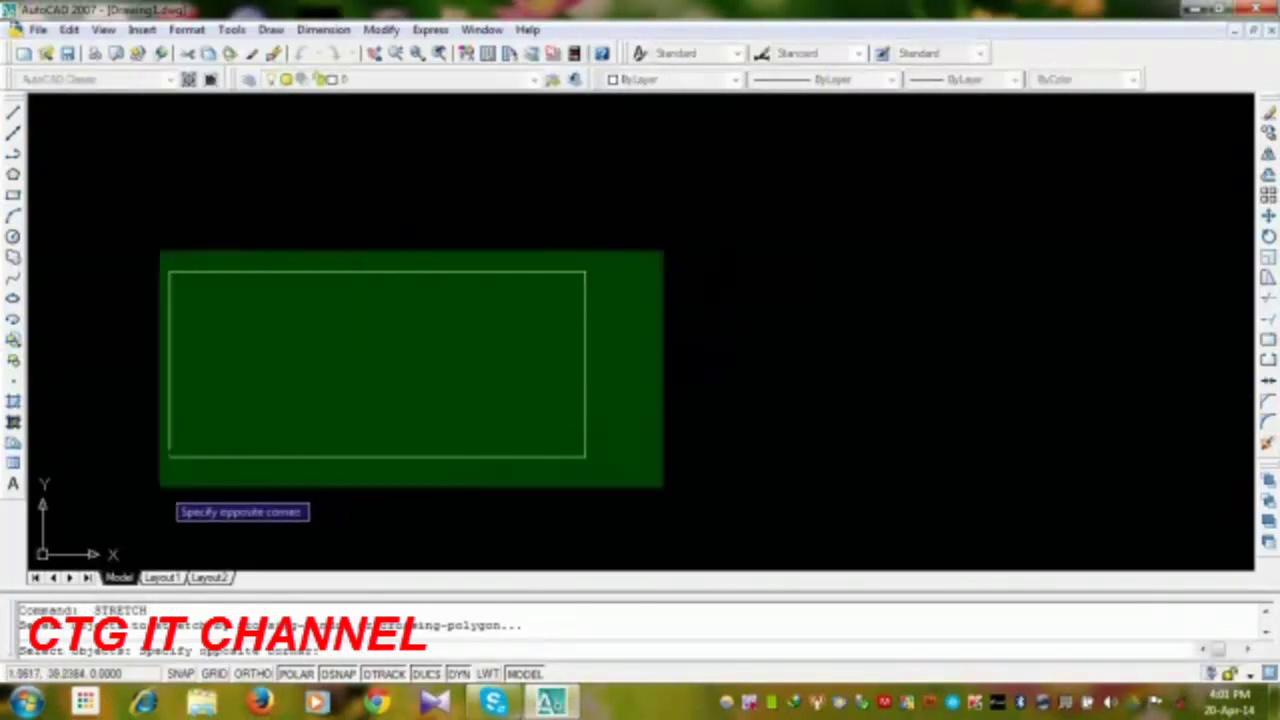
click(154, 490)
key(Return)
click(333, 395)
click(397, 395)
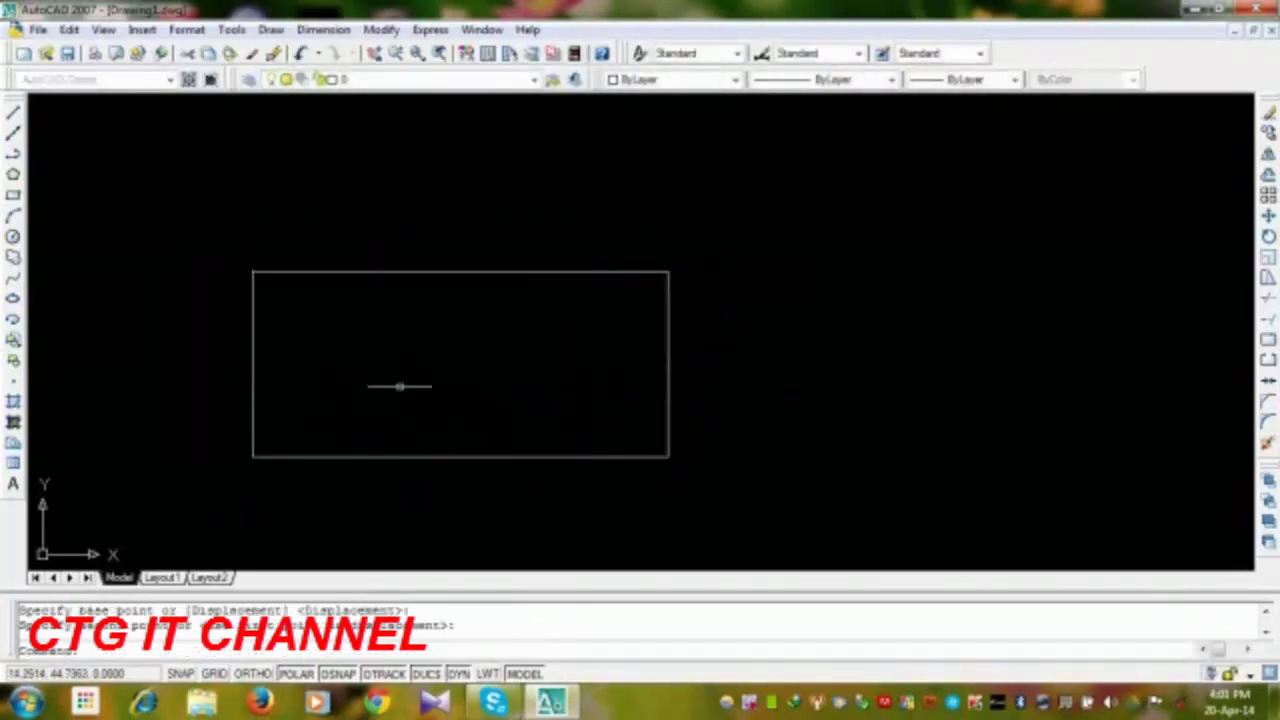
Step: Stretch the rectangle's top edge upward to make it taller
key(Return)
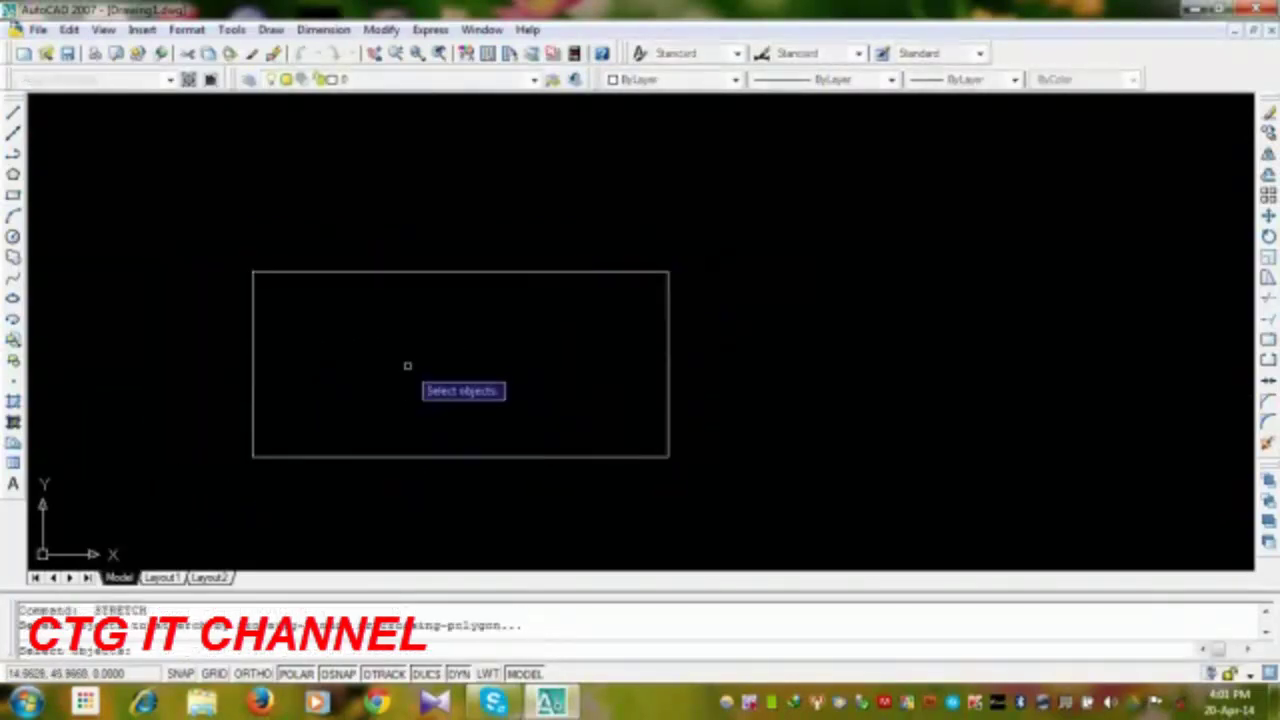
click(705, 226)
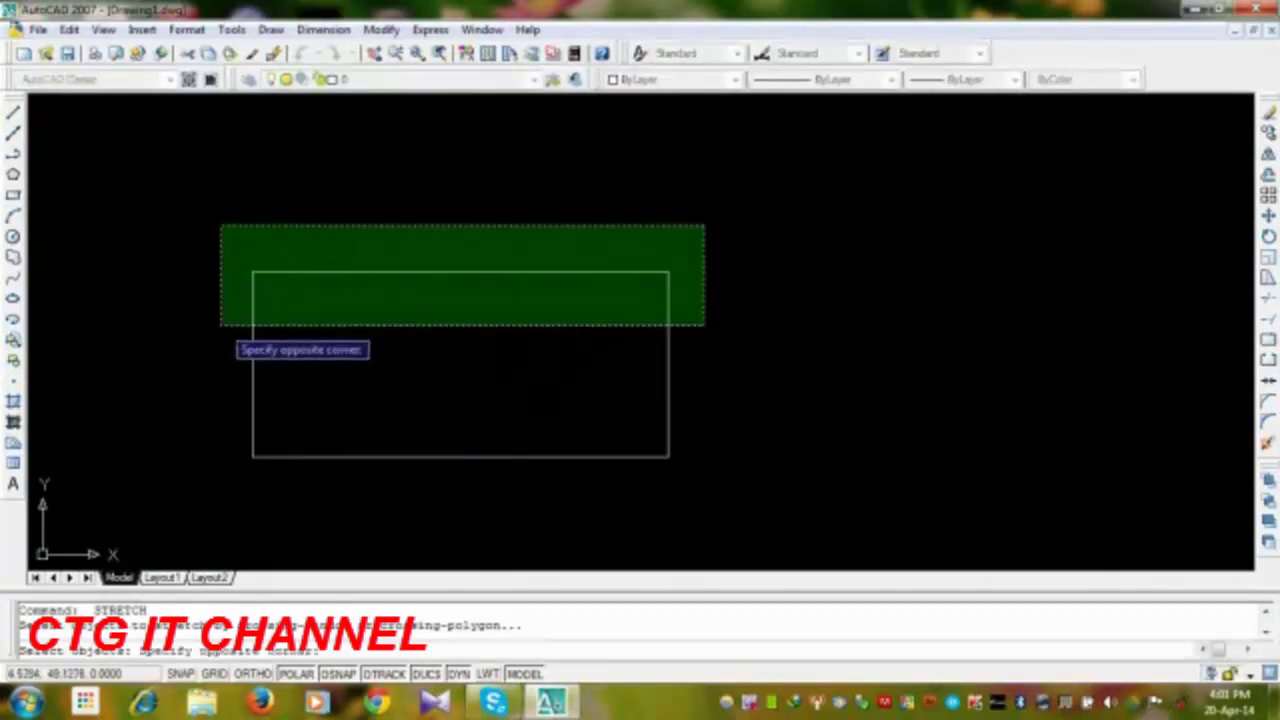
click(220, 358)
key(Return)
click(754, 342)
click(752, 263)
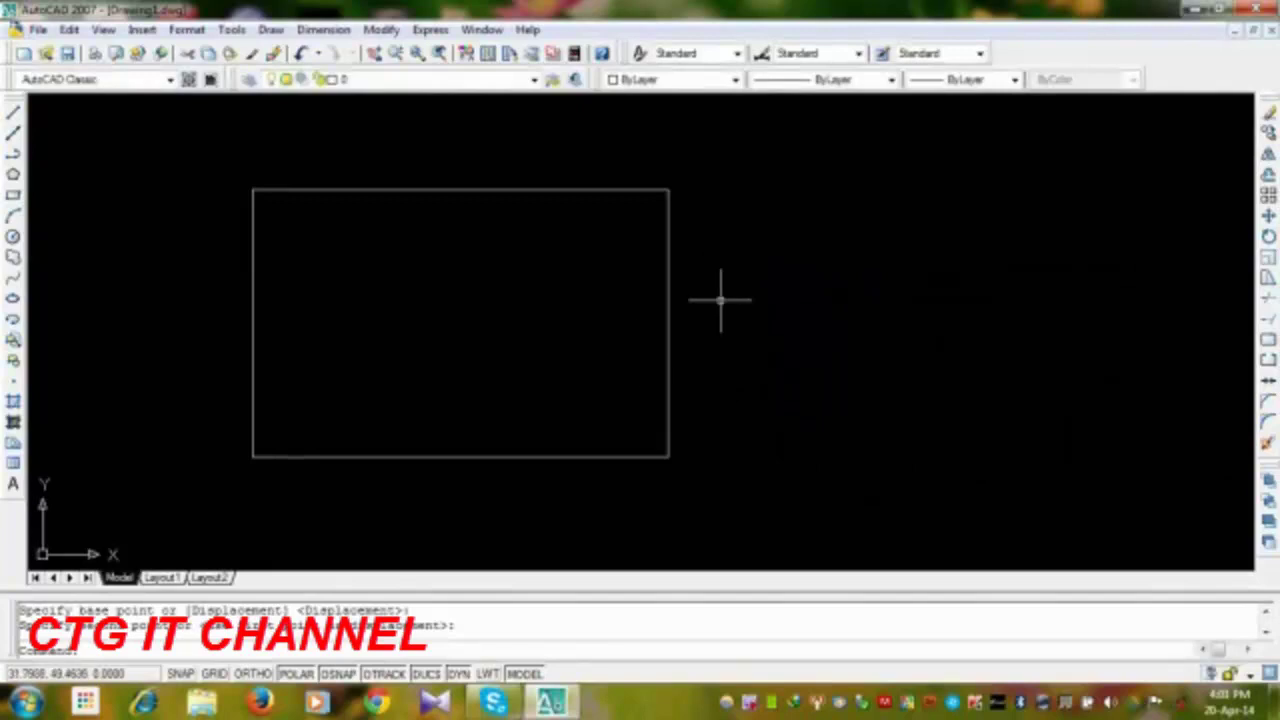
Step: Stretch the entire rectangle to move it further right
key(Return)
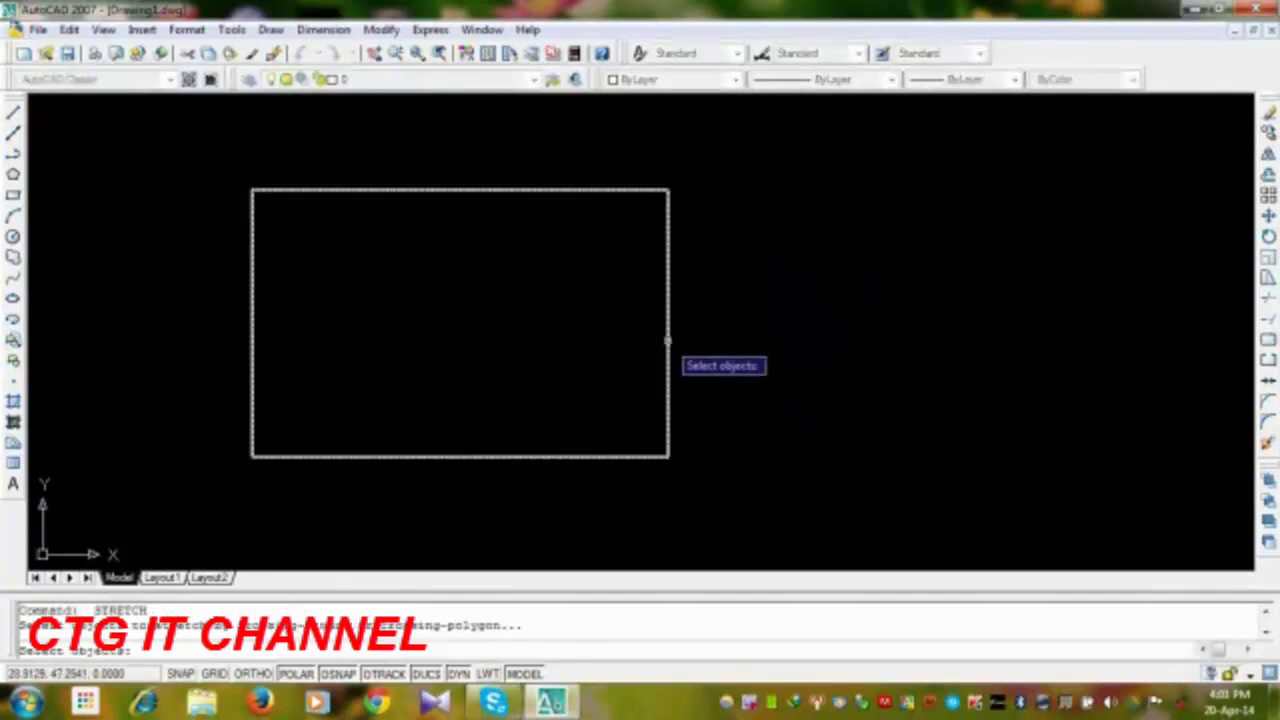
click(668, 341)
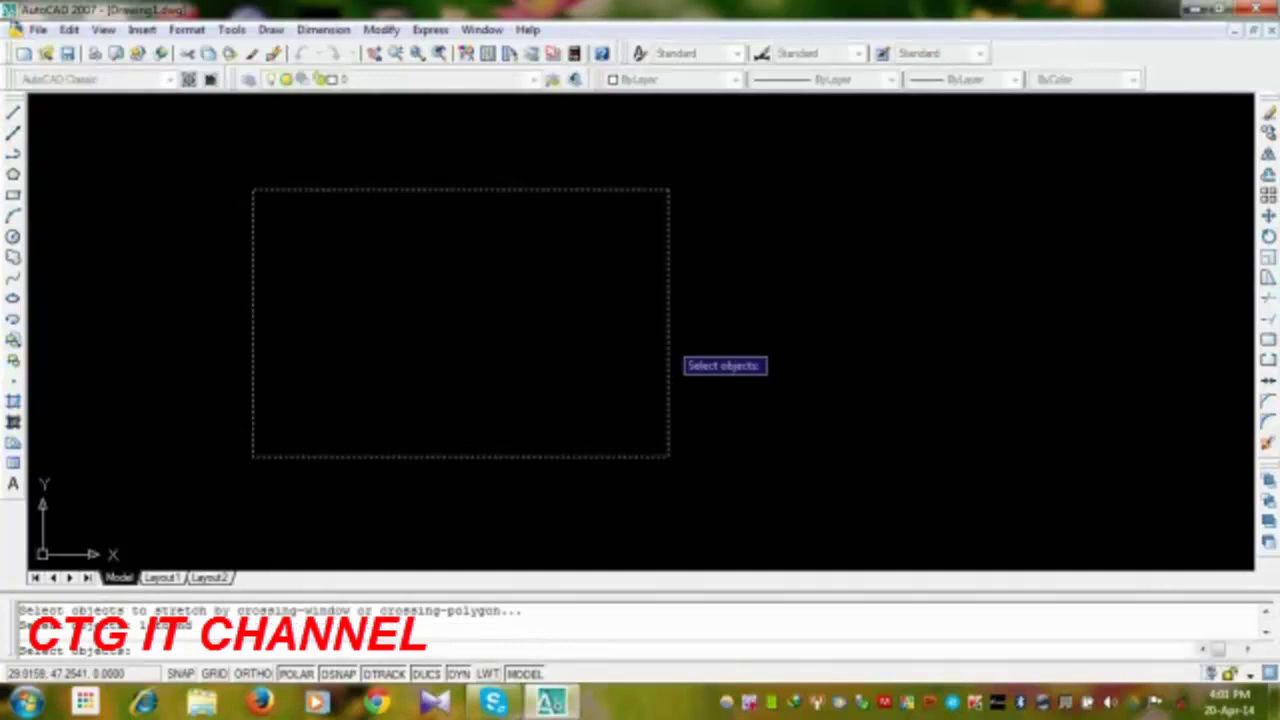
key(Return)
click(368, 324)
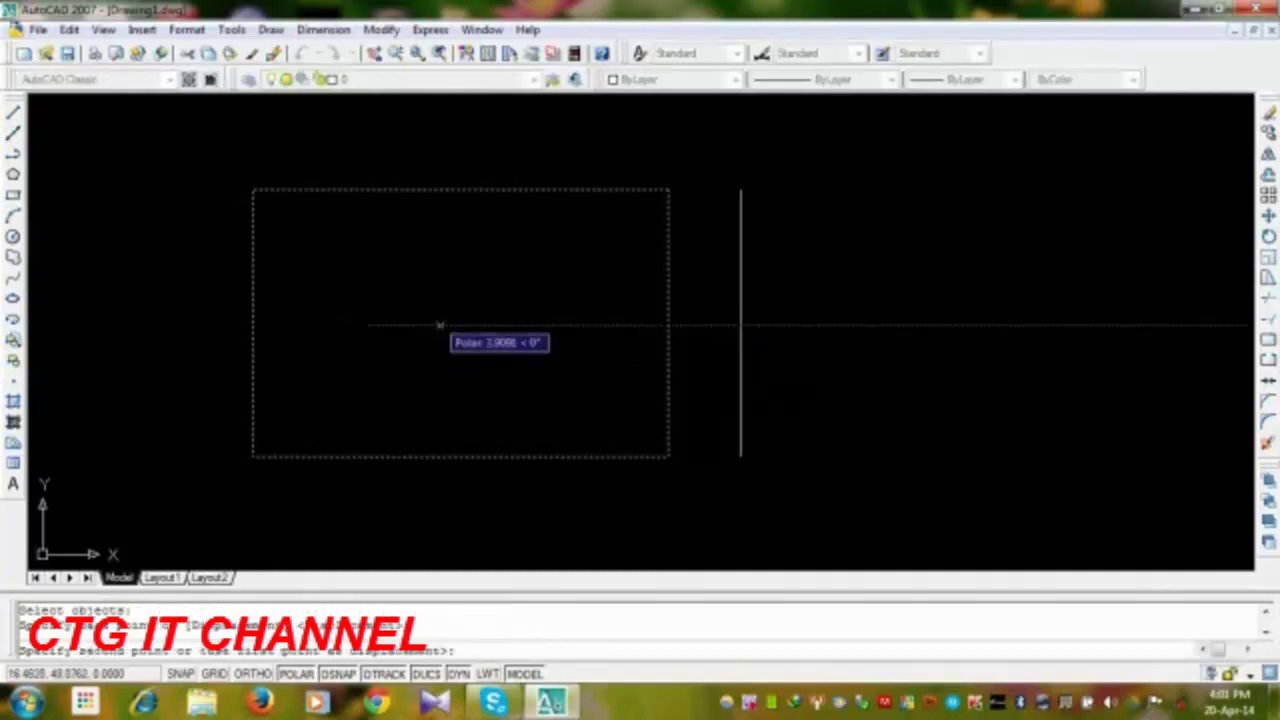
click(500, 317)
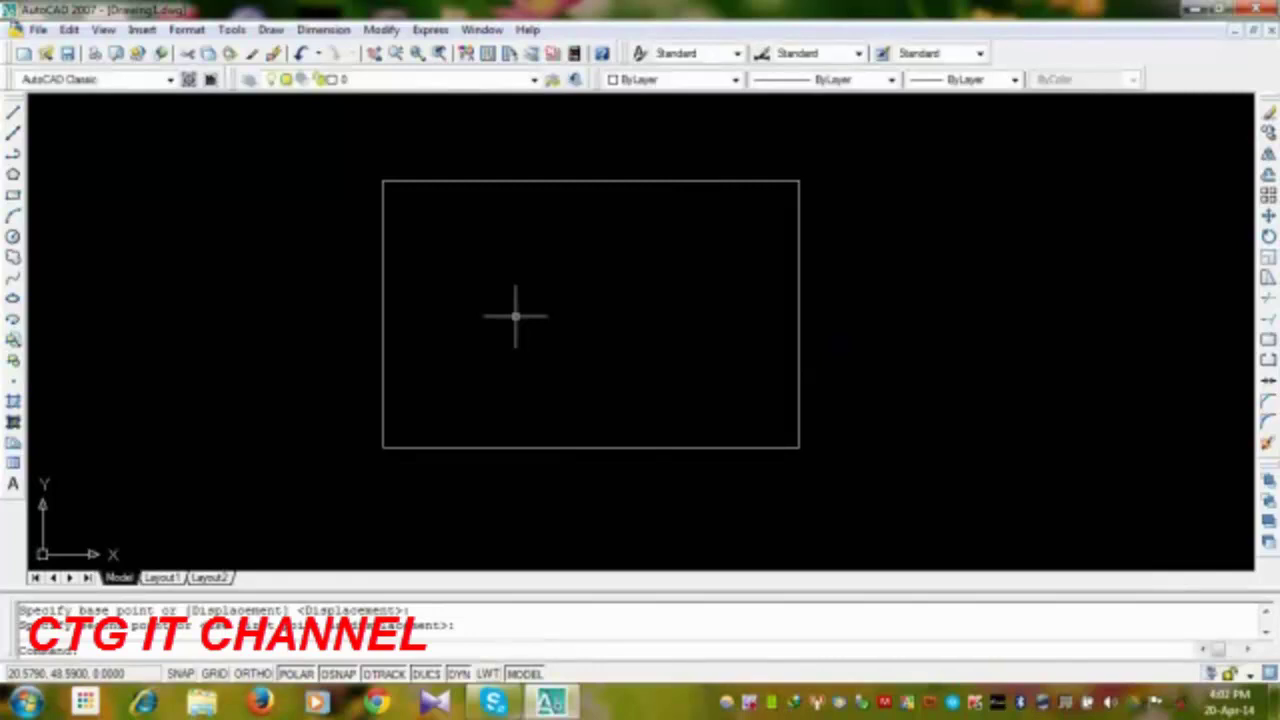
Step: Stretch the right edge well out to lengthen the rectangle
text(s)
key(Return)
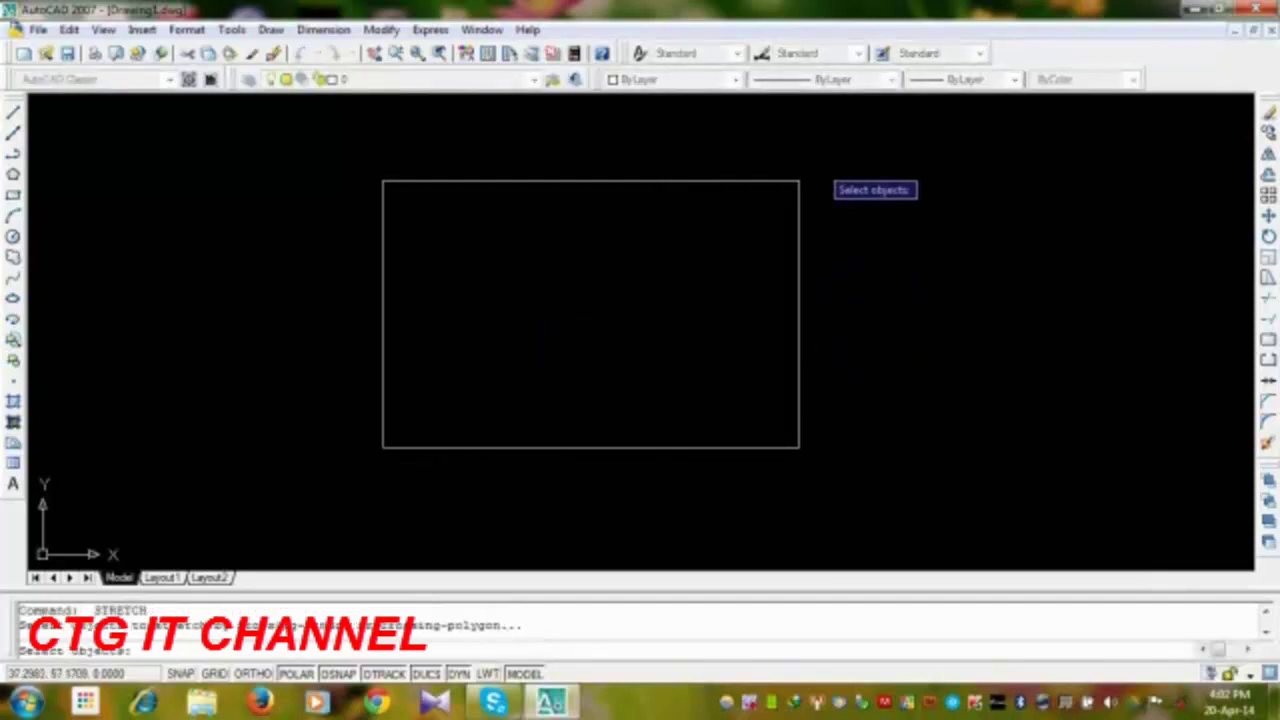
click(822, 160)
click(730, 481)
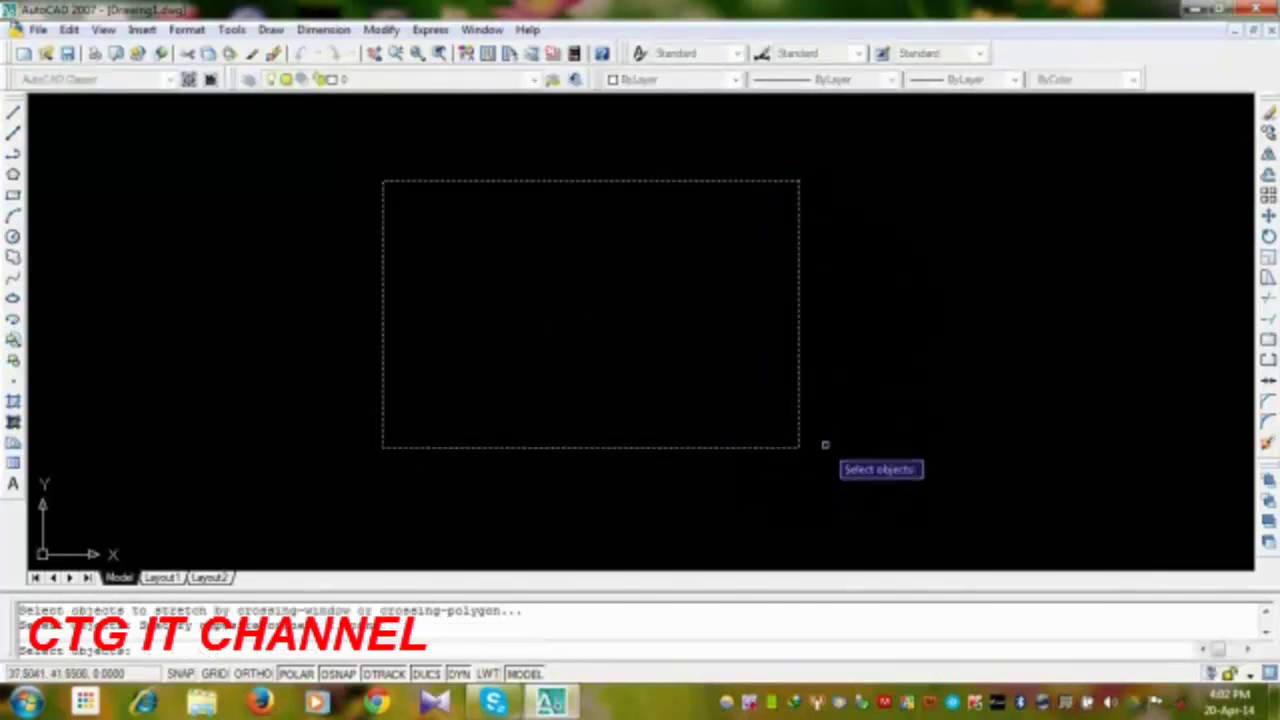
key(Return)
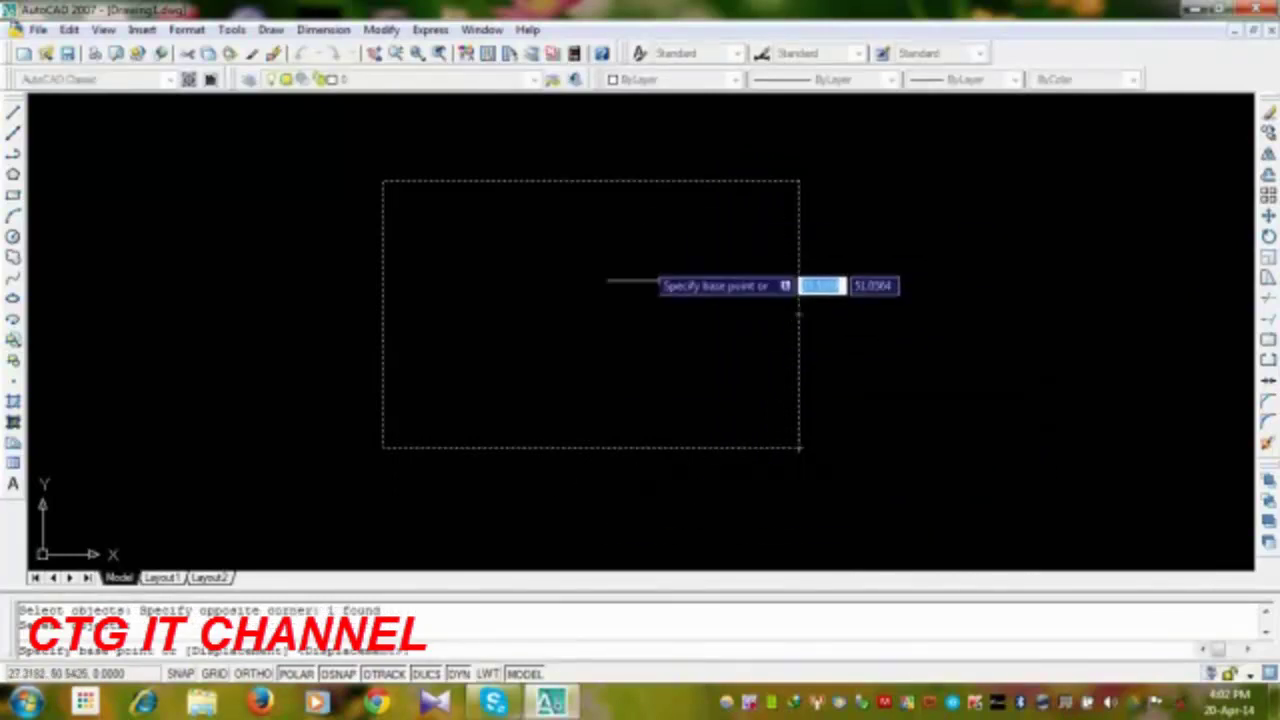
click(386, 509)
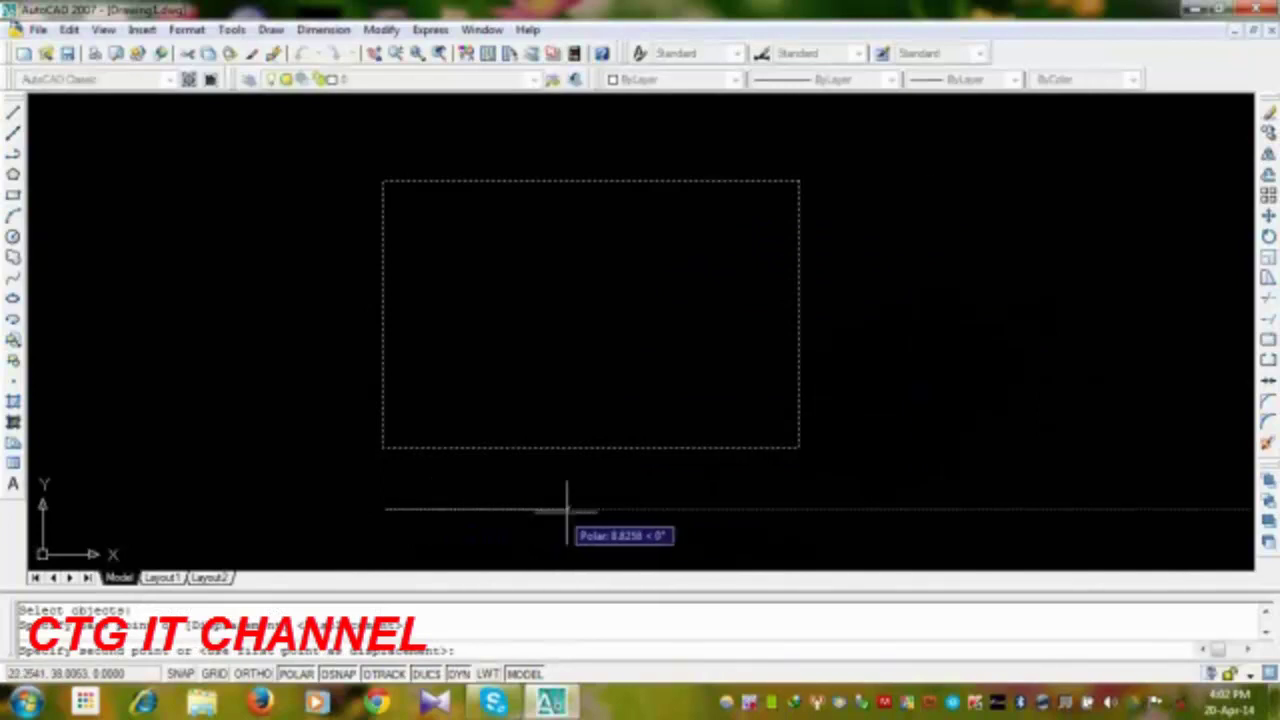
click(620, 513)
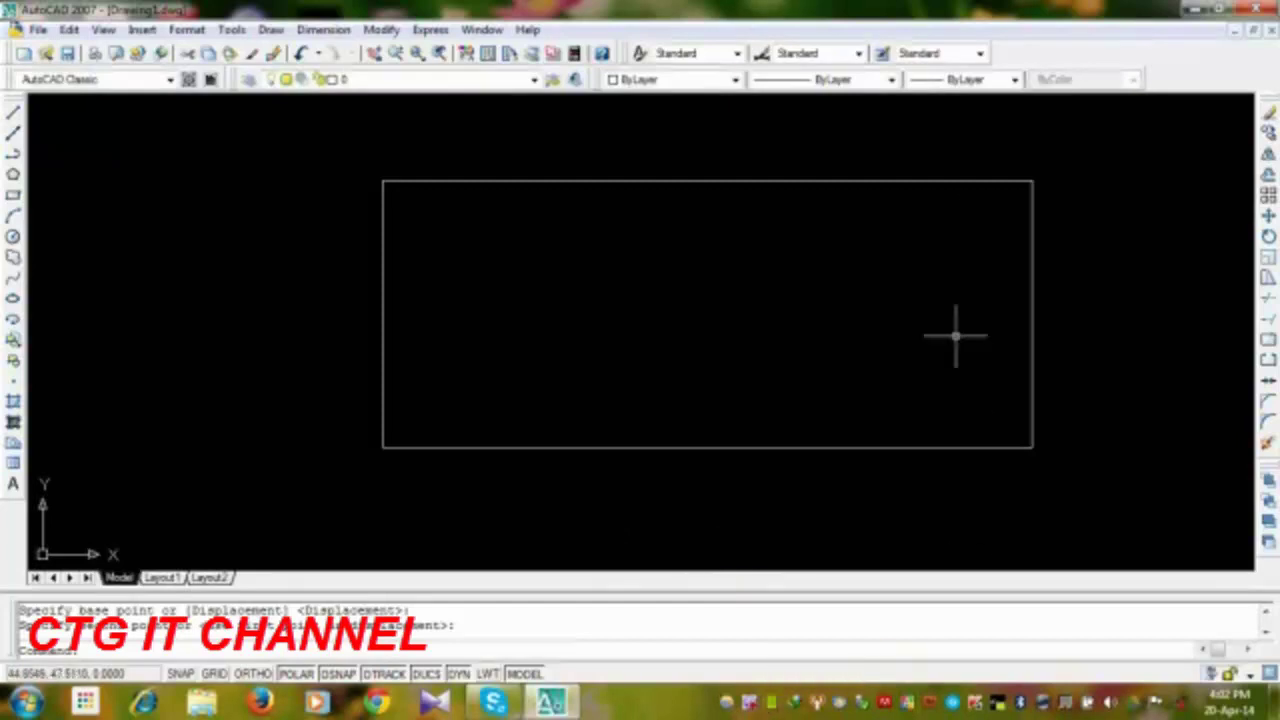
Step: Select the wide horizontal rectangle and erase it
click(958, 181)
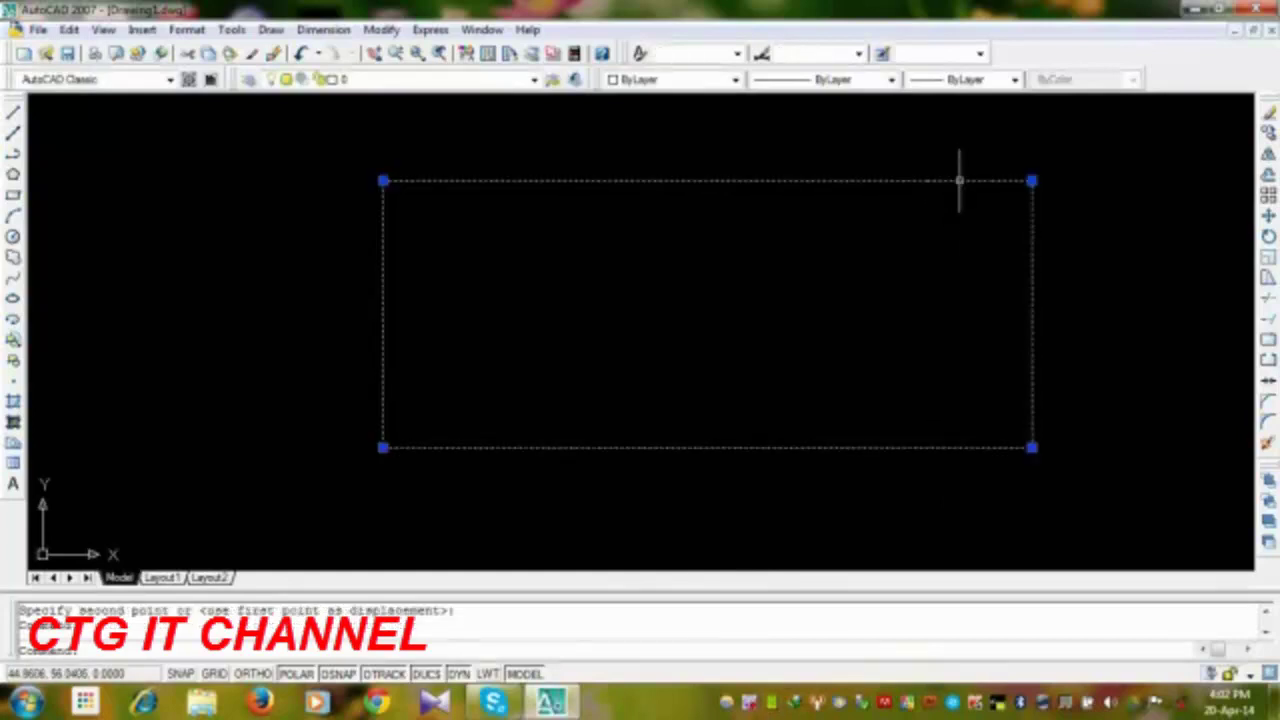
key(Return)
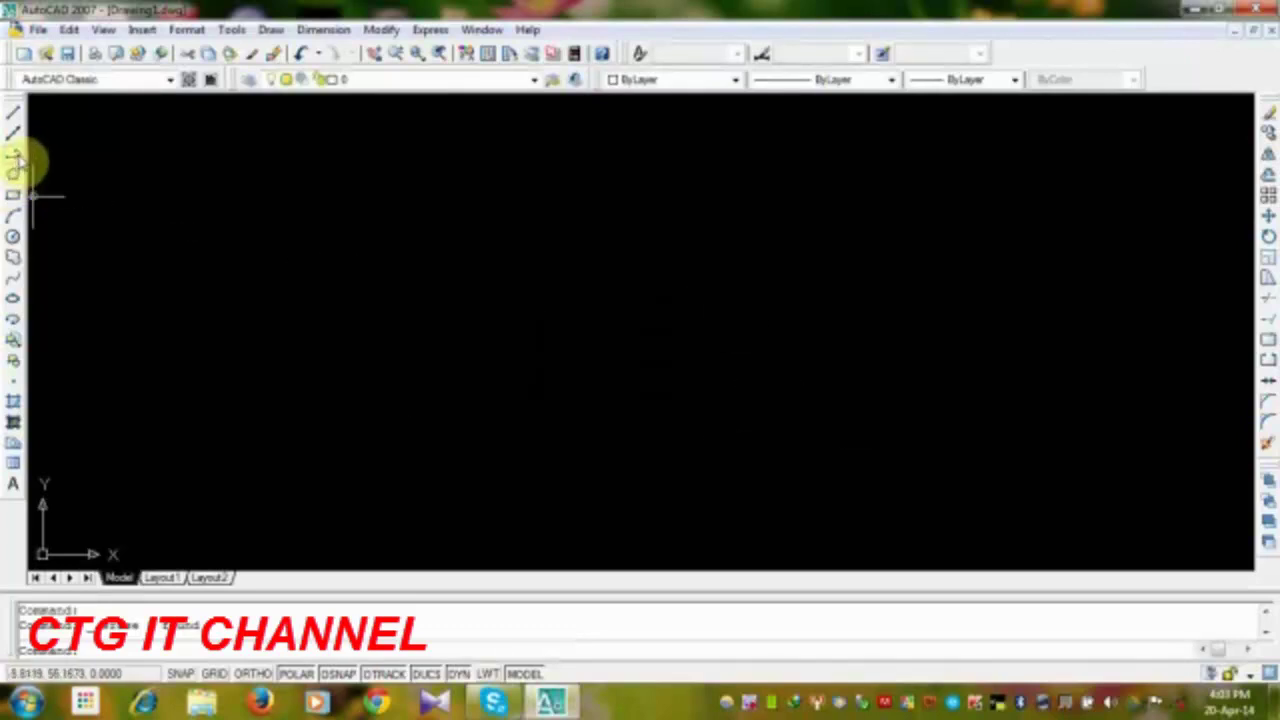
Step: Start a polyline with its first point left of the drawing centre
click(13, 153)
click(320, 323)
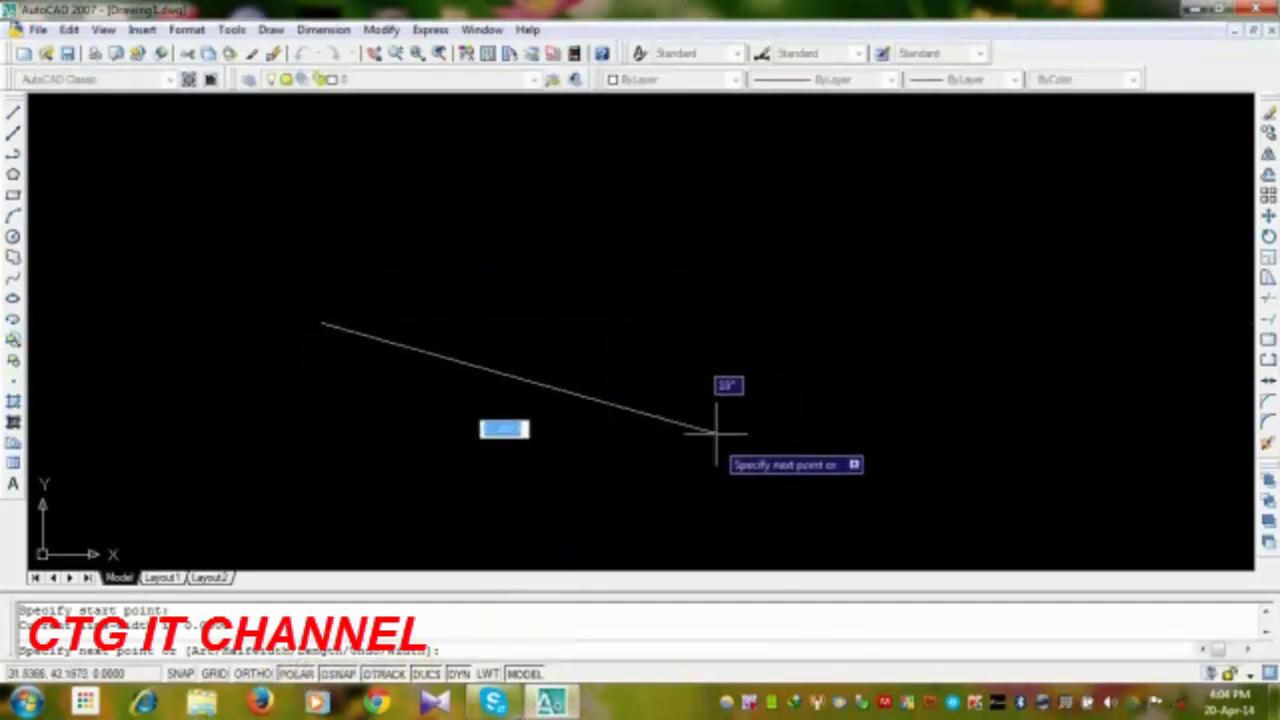
key(F10)
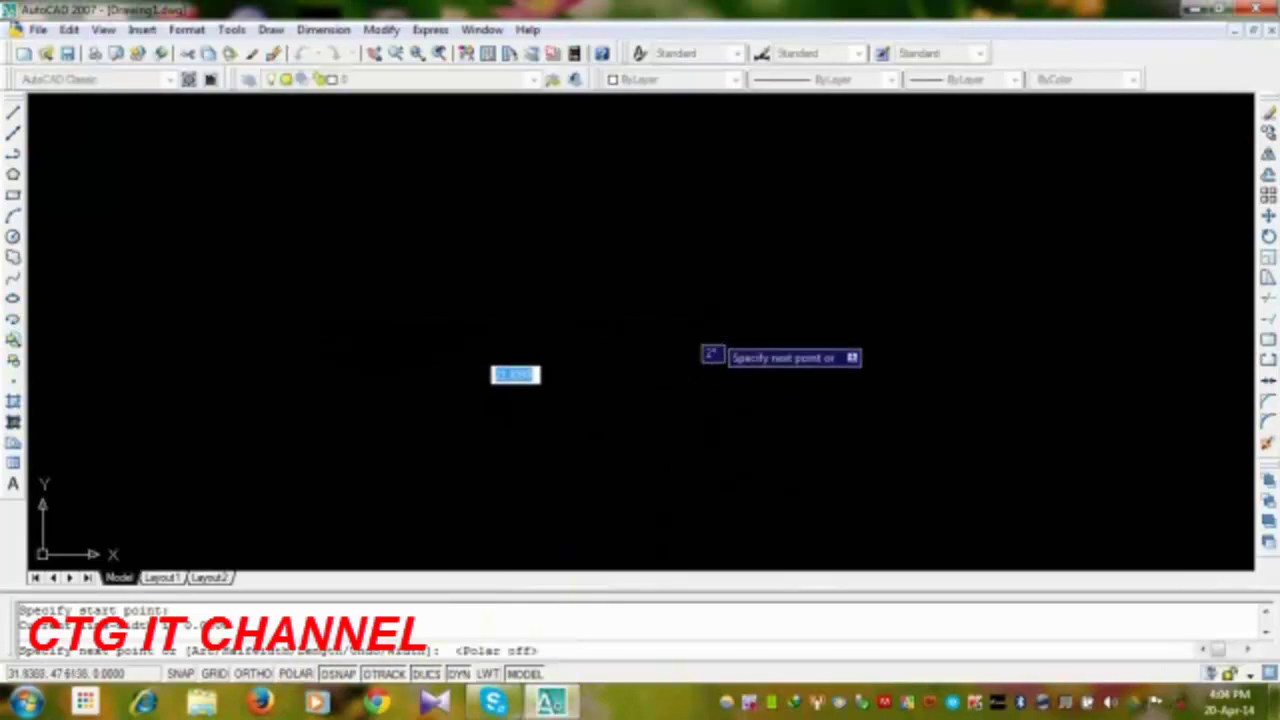
key(F10)
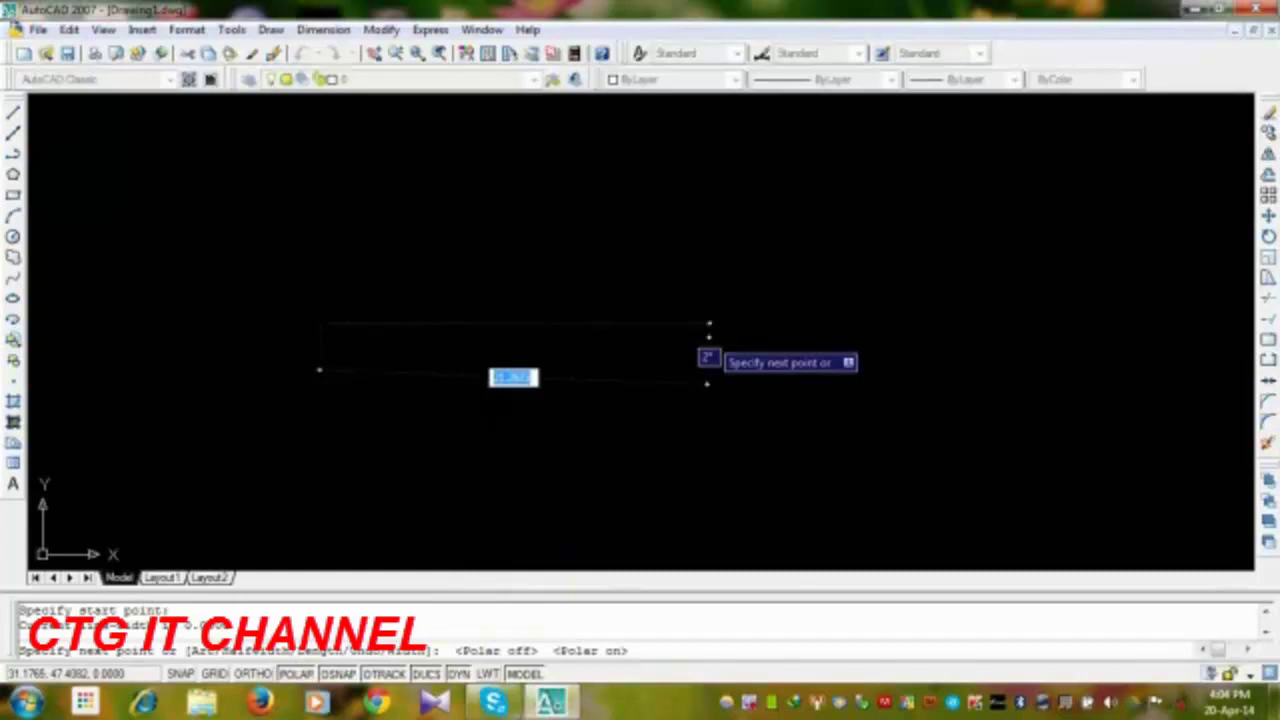
key(F10)
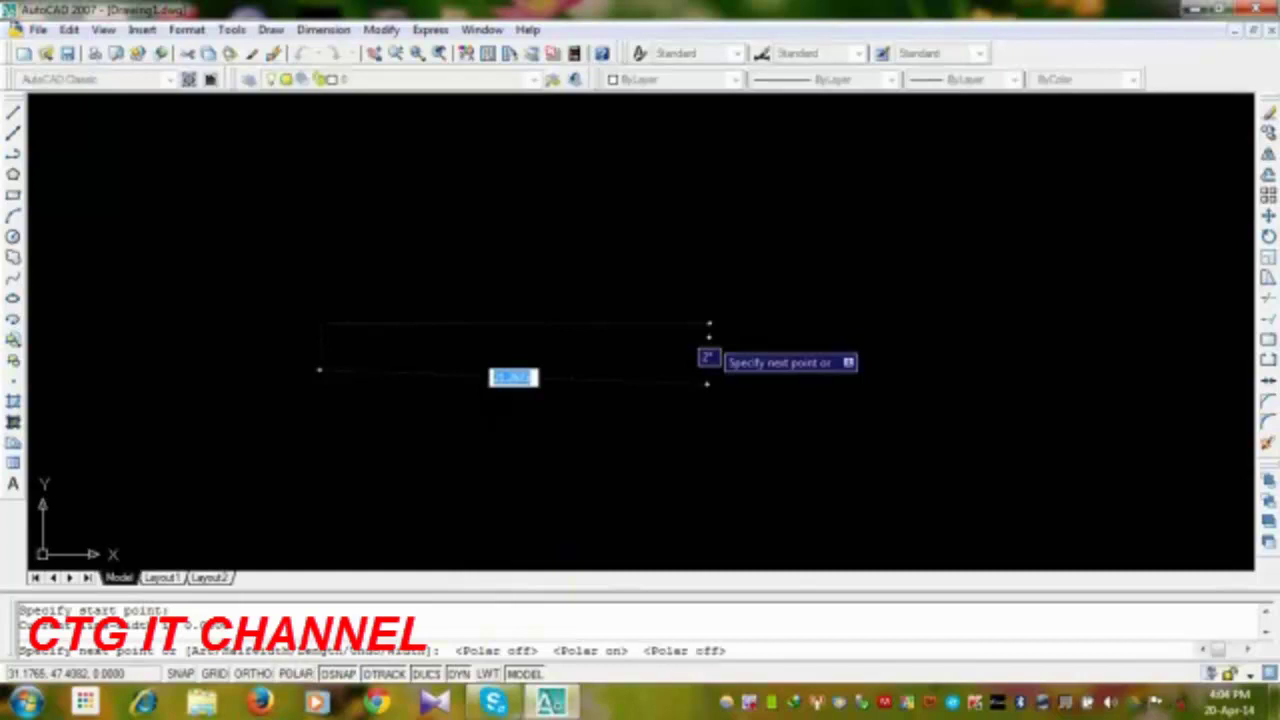
click(298, 674)
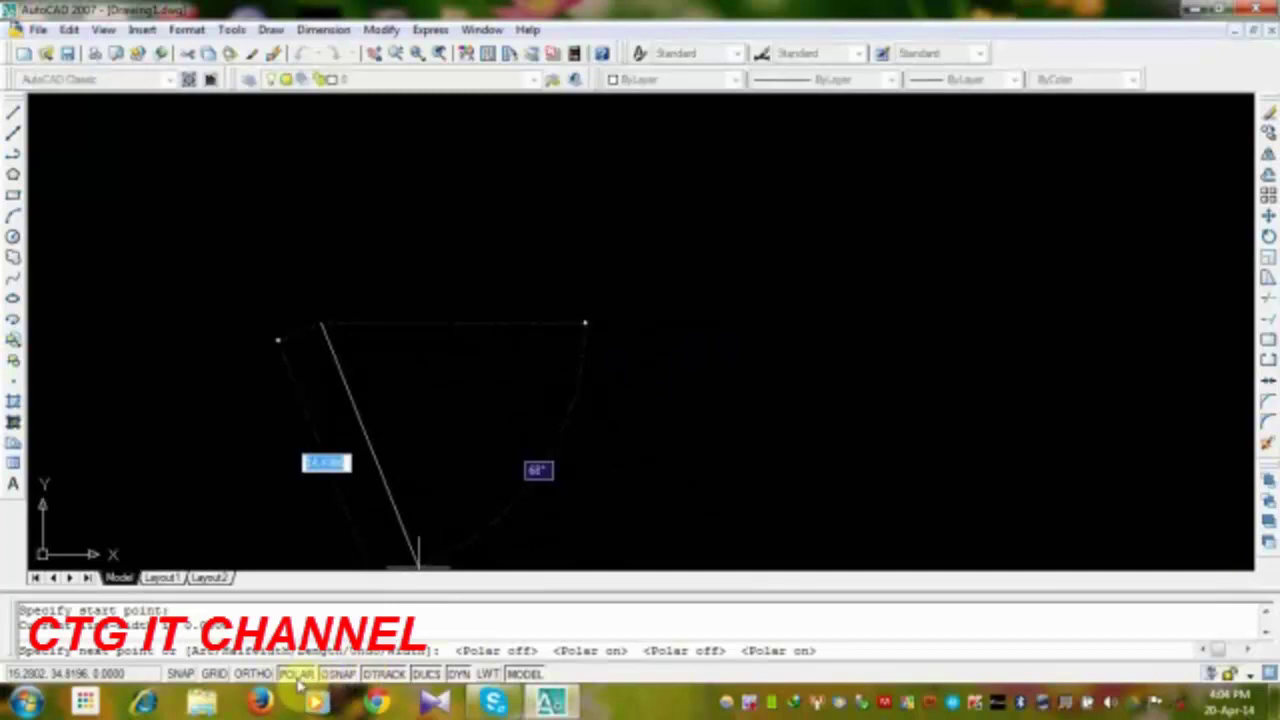
click(298, 674)
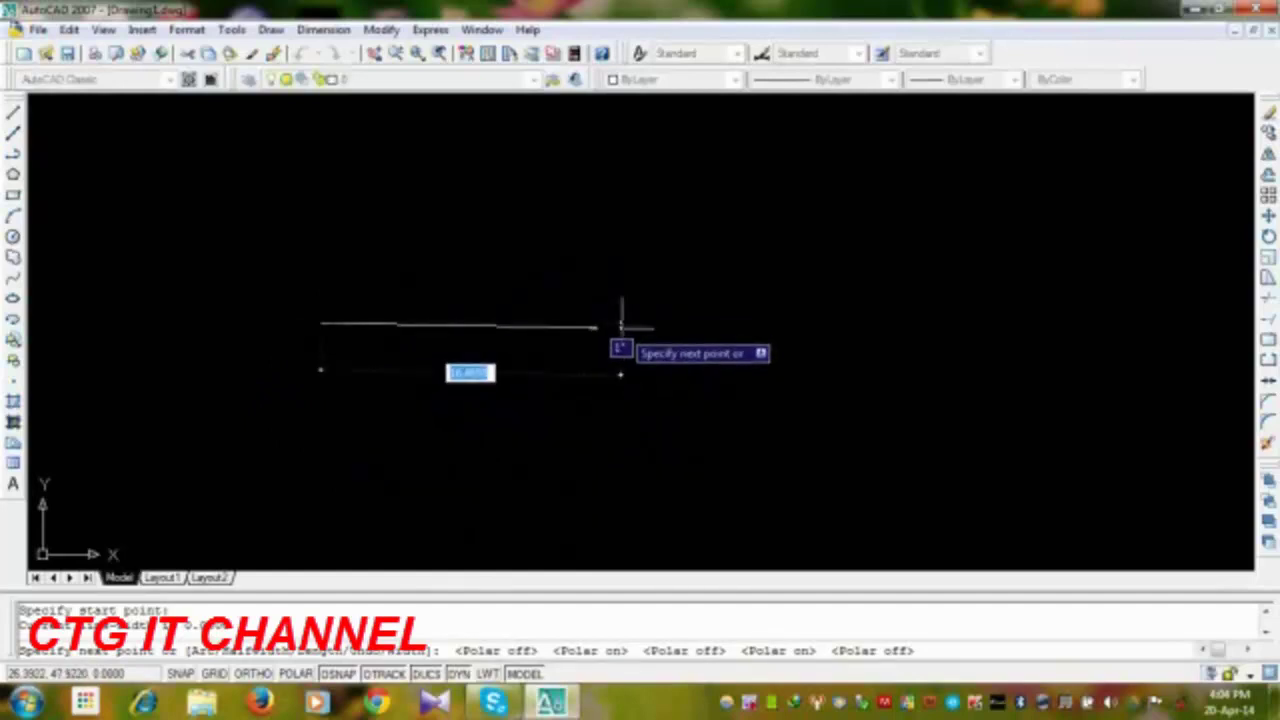
key(F10)
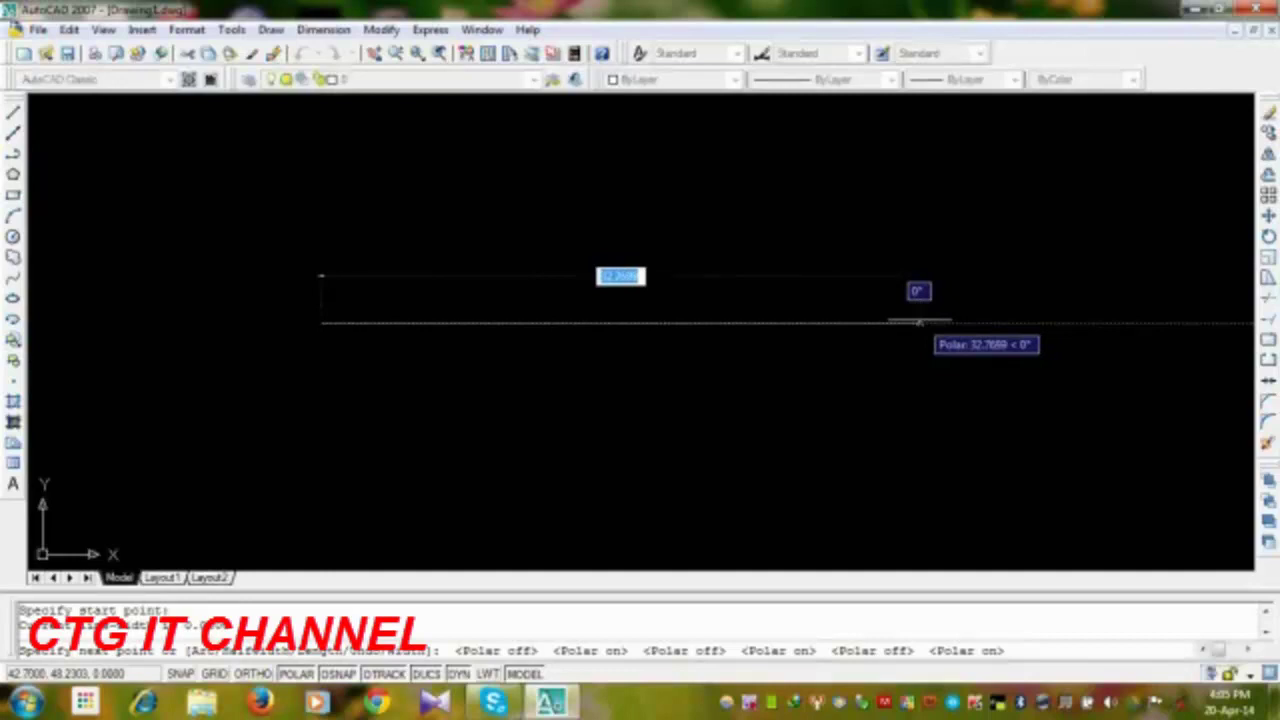
Step: Turn polar tracking off and fix the polyline's first segment at about 4°
click(919, 322)
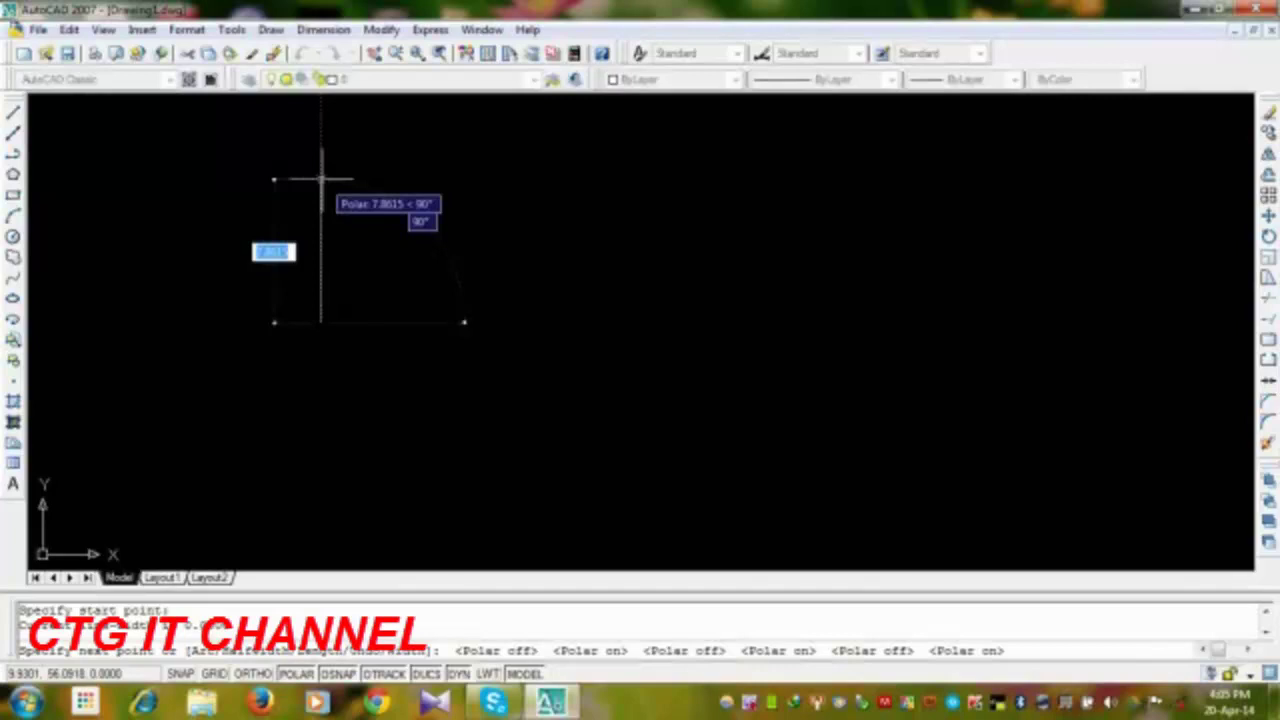
key(F10)
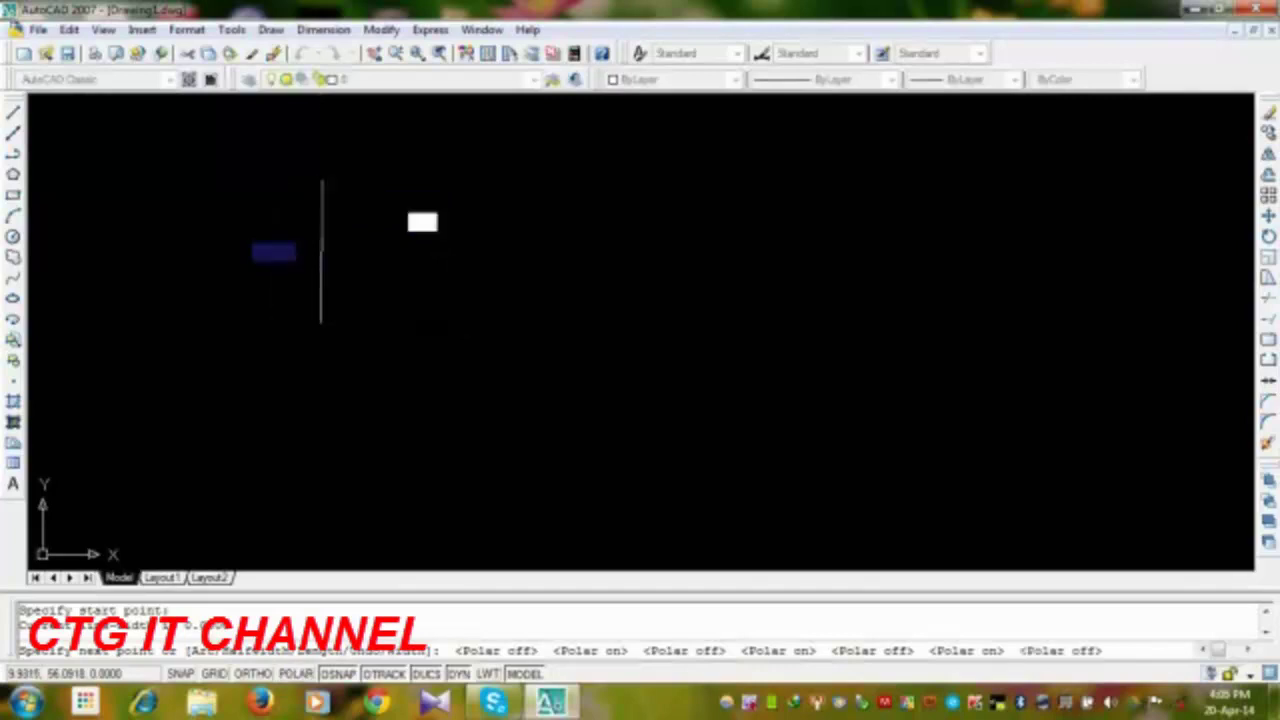
click(658, 300)
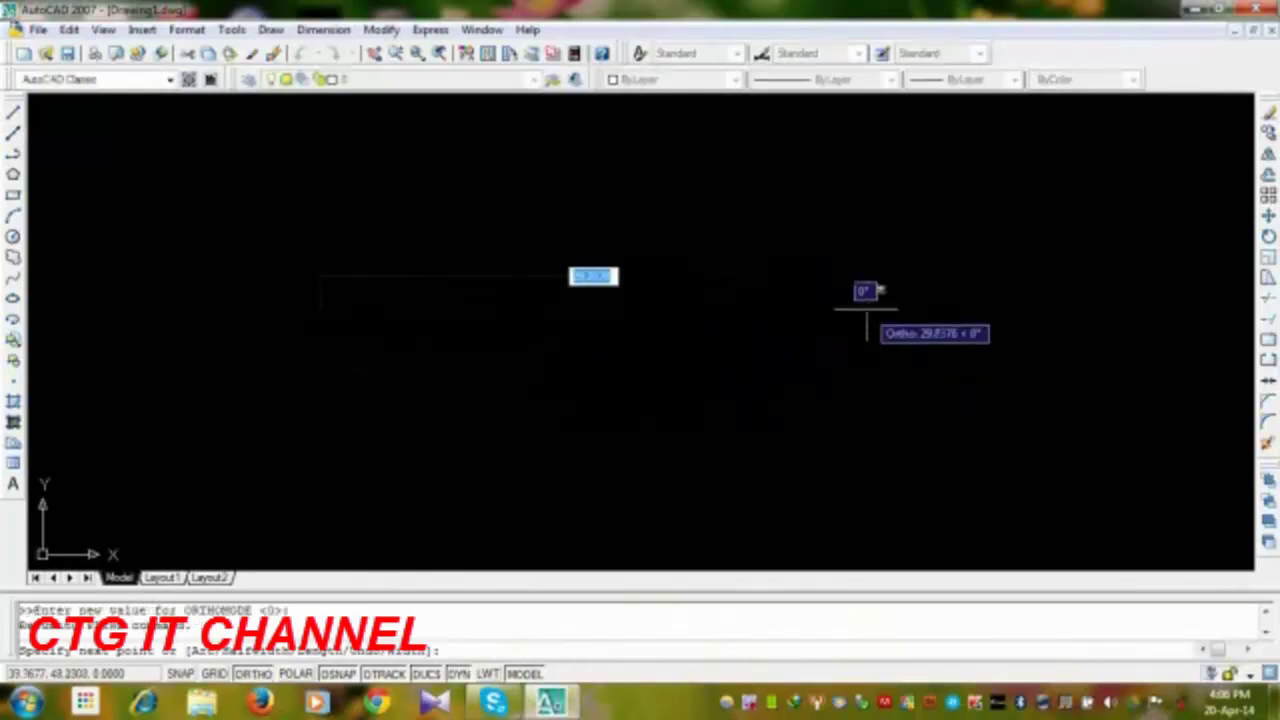
Step: Cancel the unfinished polyline, leaving the drawing empty
key(F8)
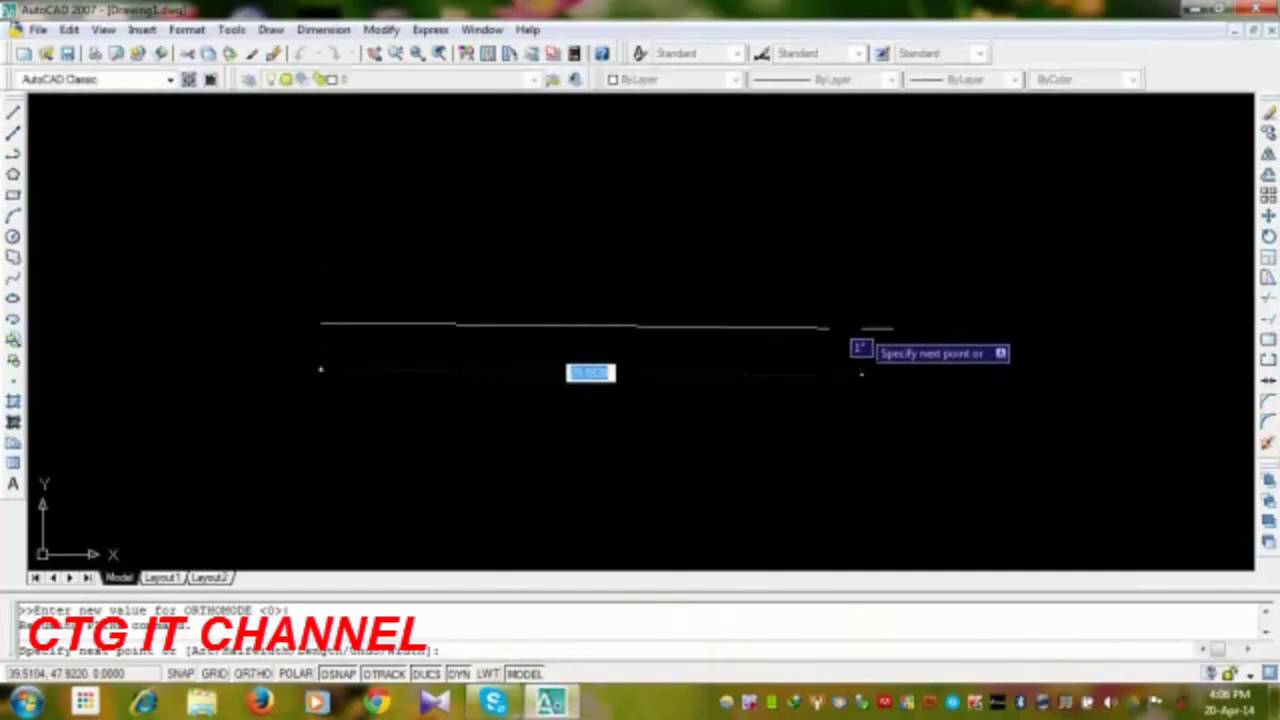
key(F8)
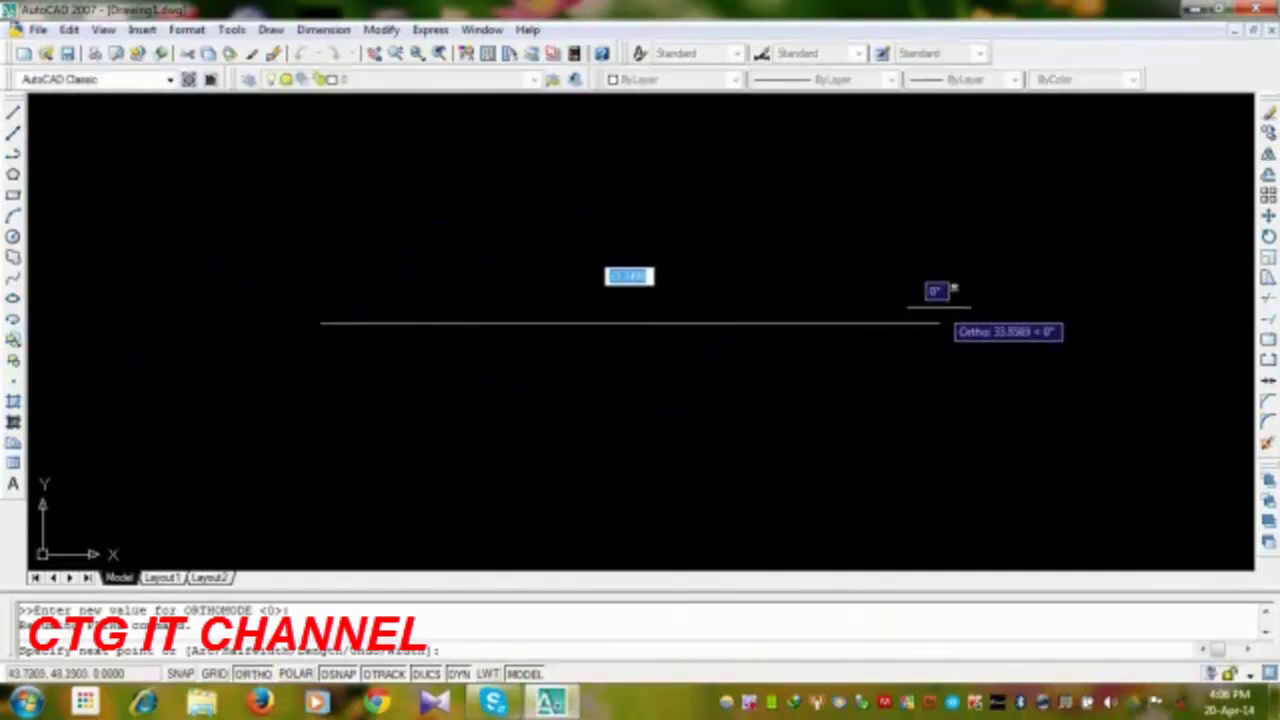
key(Escape)
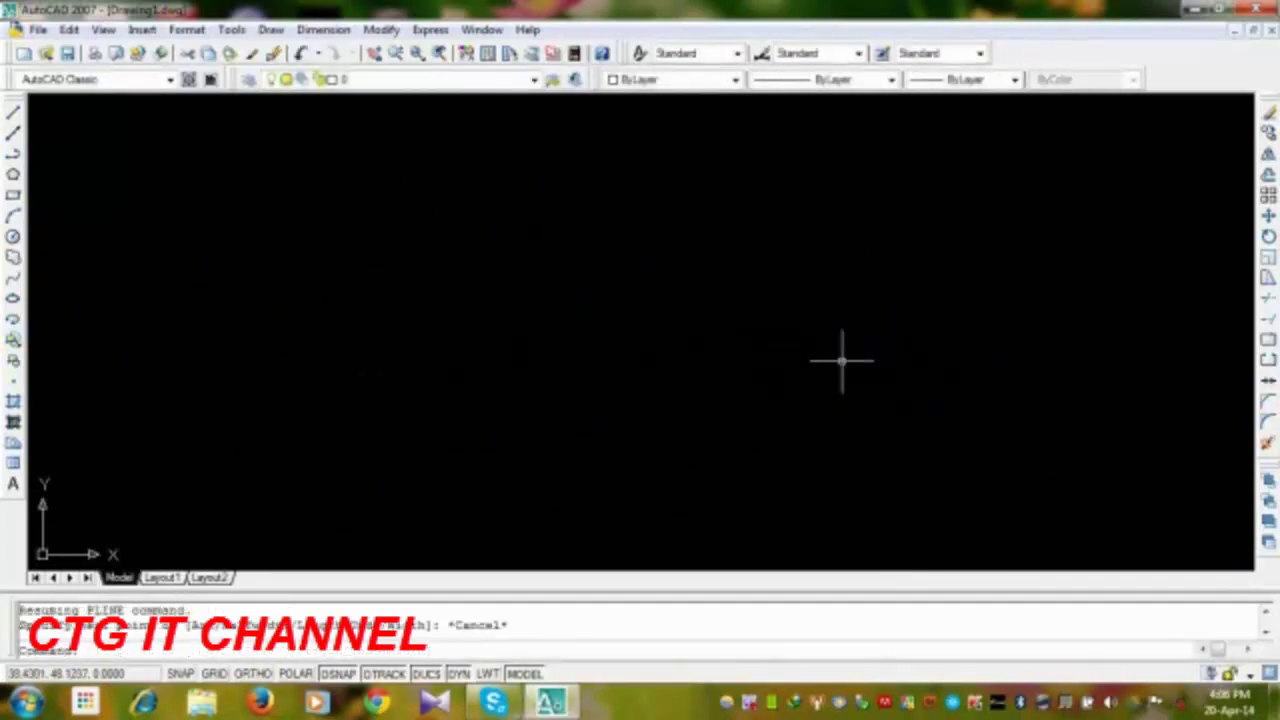
Step: Switch to ortho mode with polar tracking off and start a new polyline
key(F10)
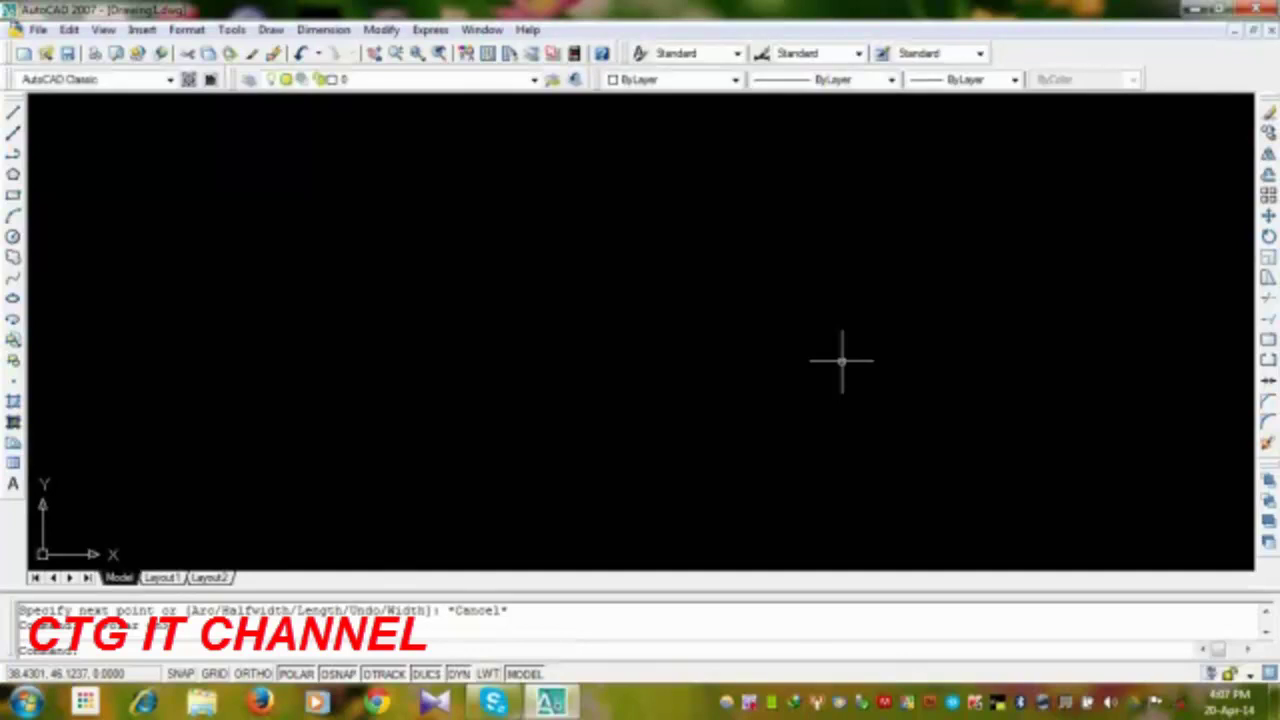
key(F8)
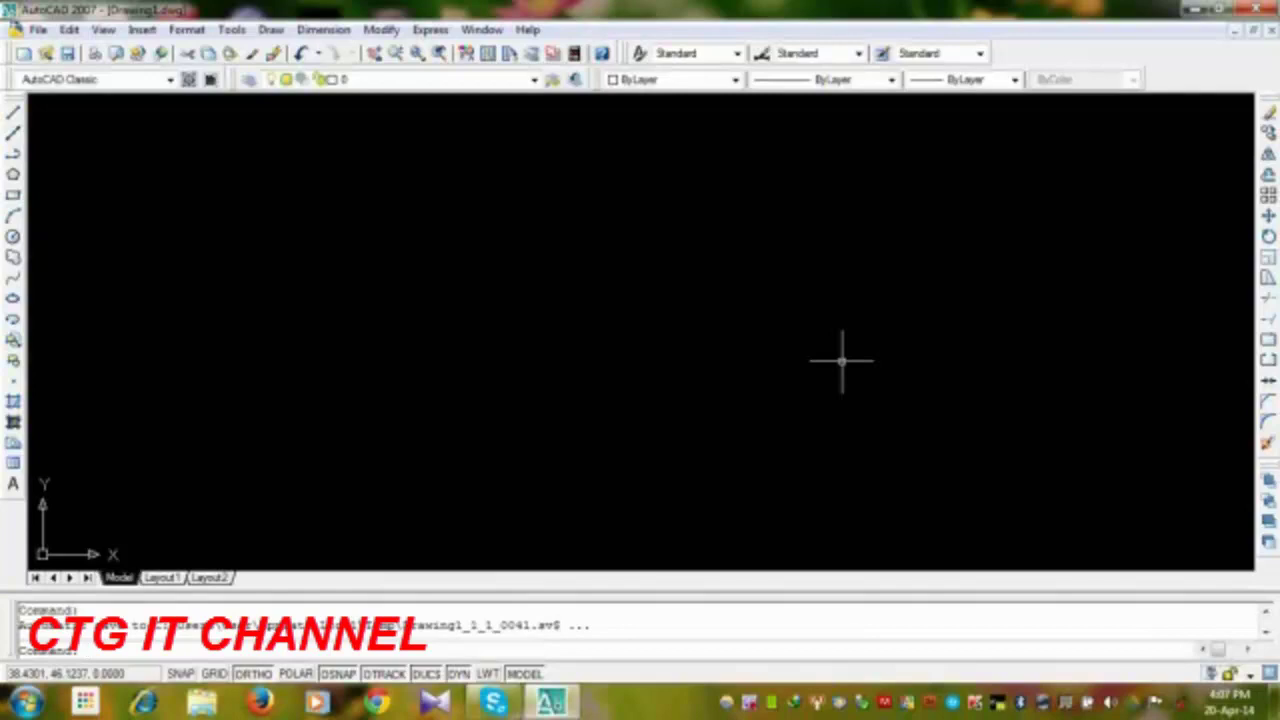
click(13, 152)
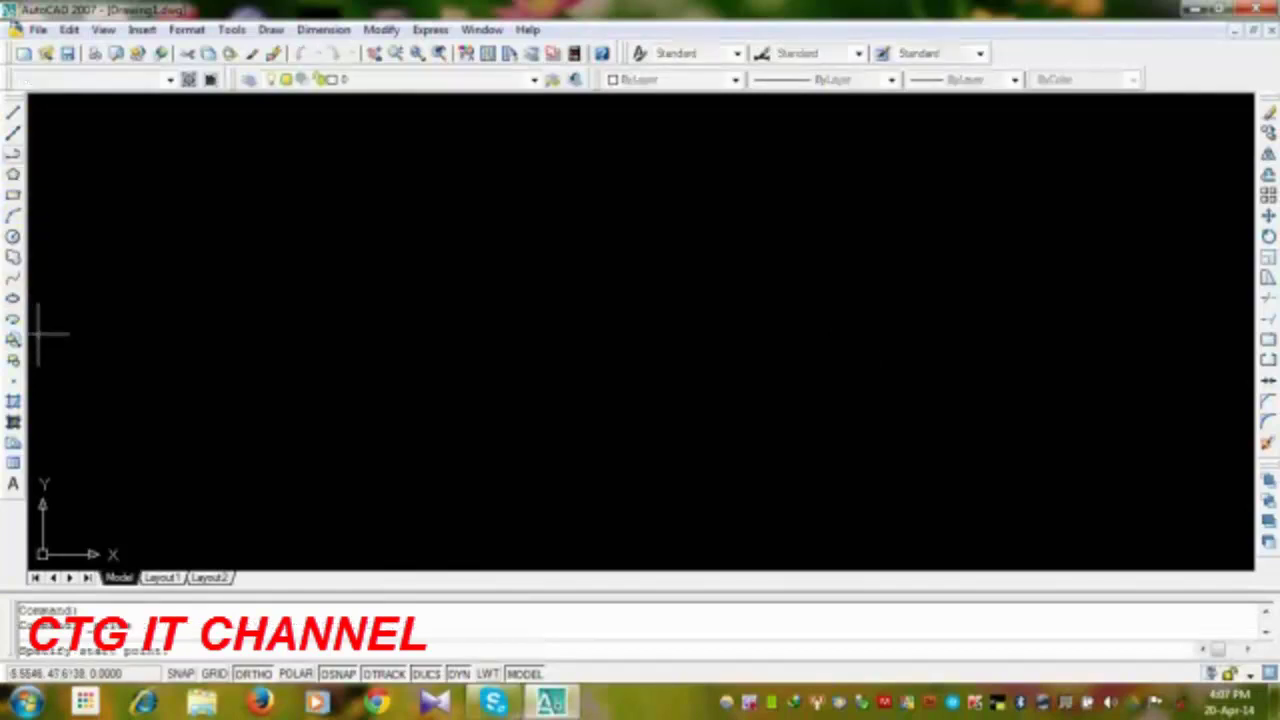
Step: Draw an orthogonal polyline: top edge right, right side down, long bottom edge leftward
click(393, 350)
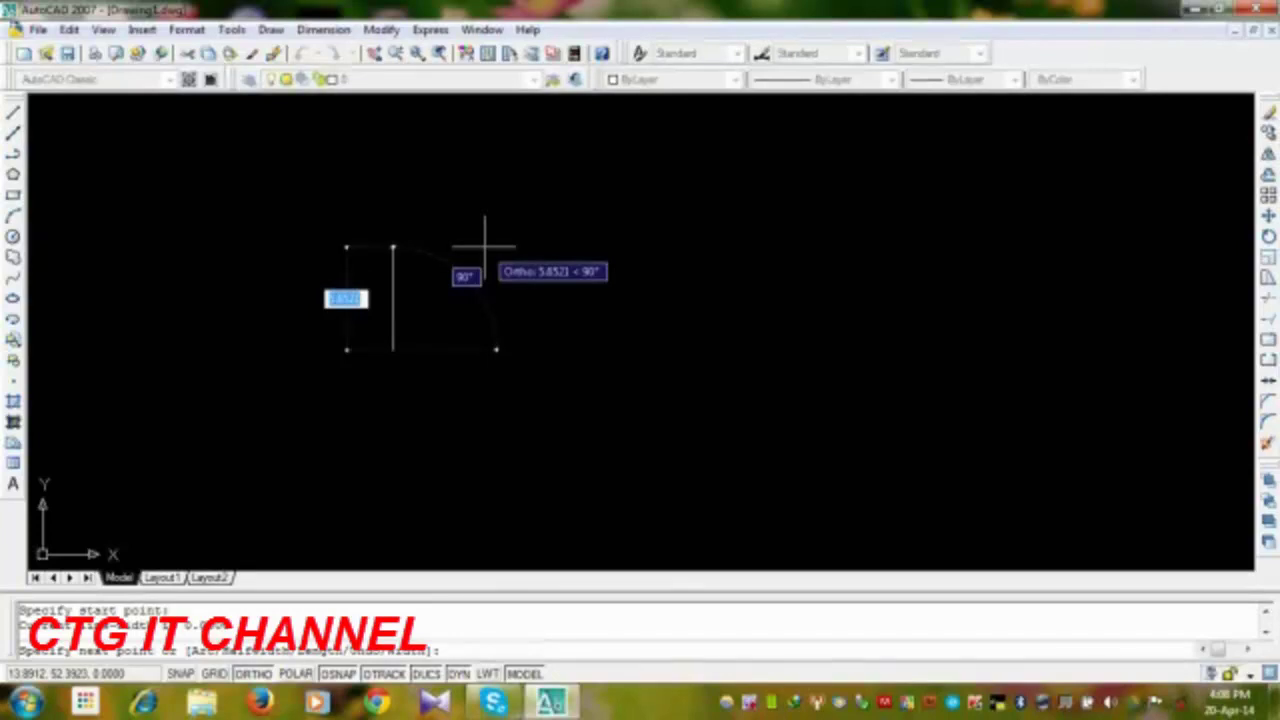
click(744, 240)
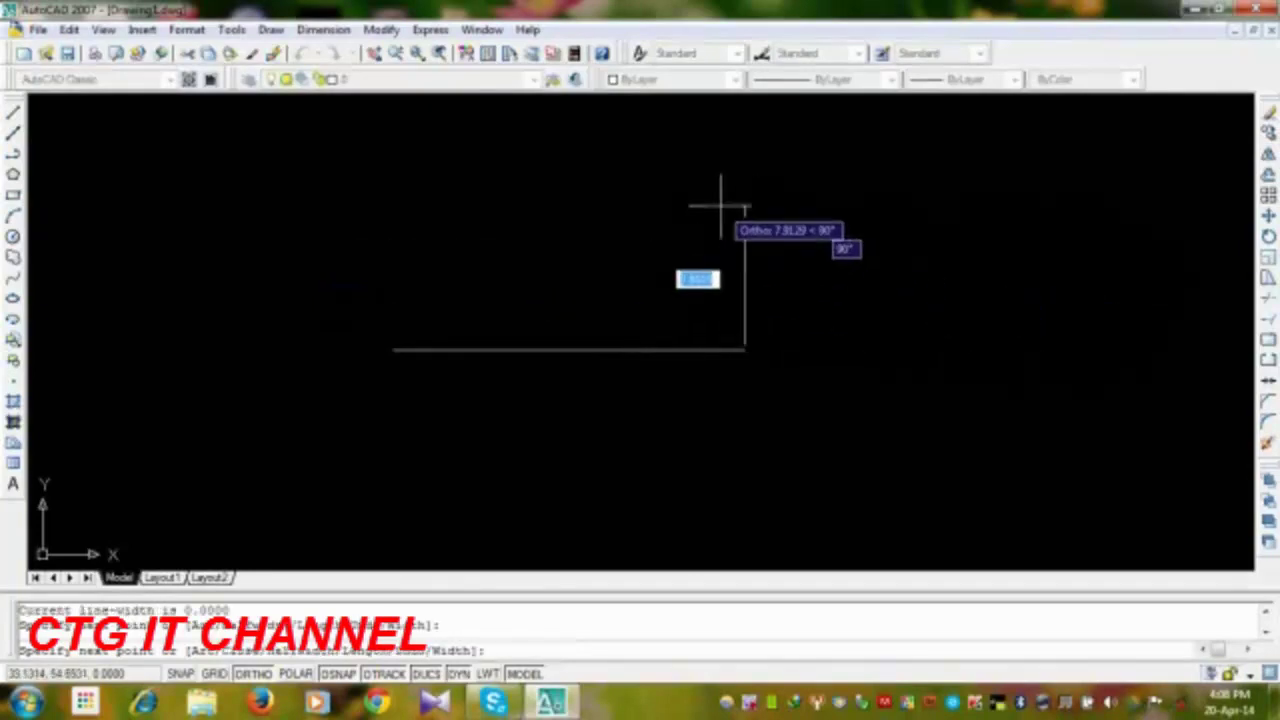
click(736, 503)
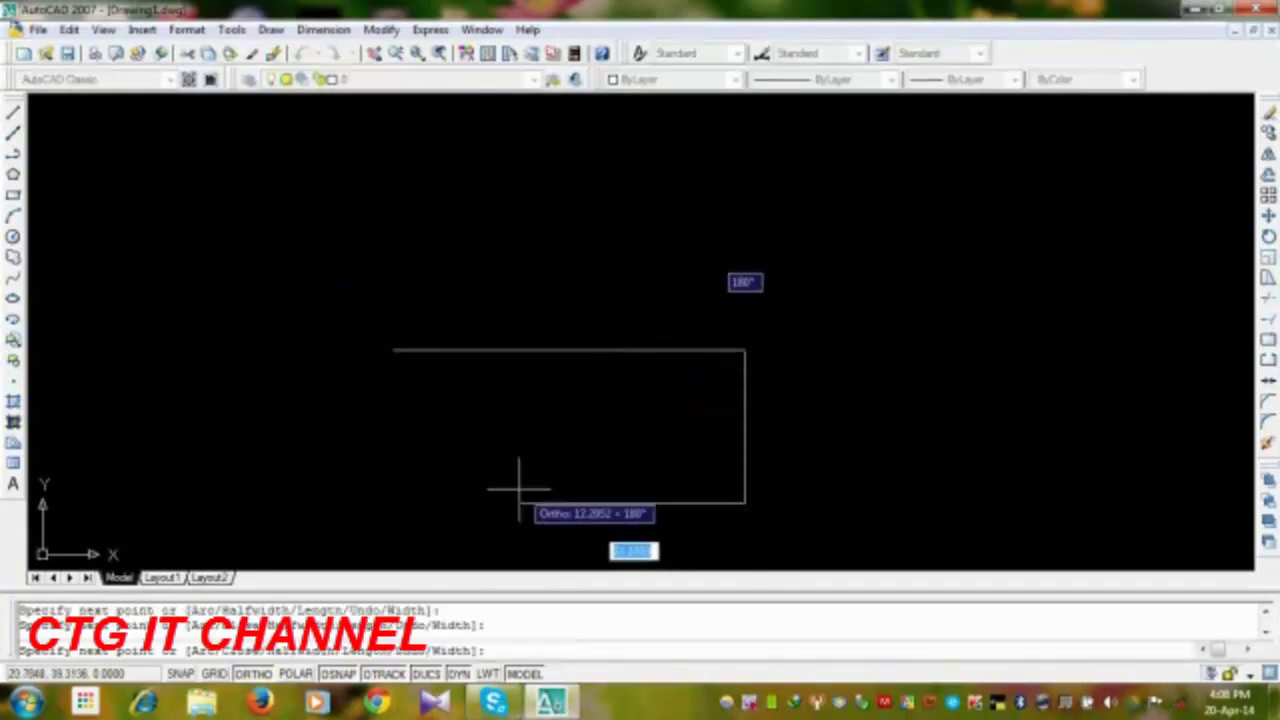
click(575, 407)
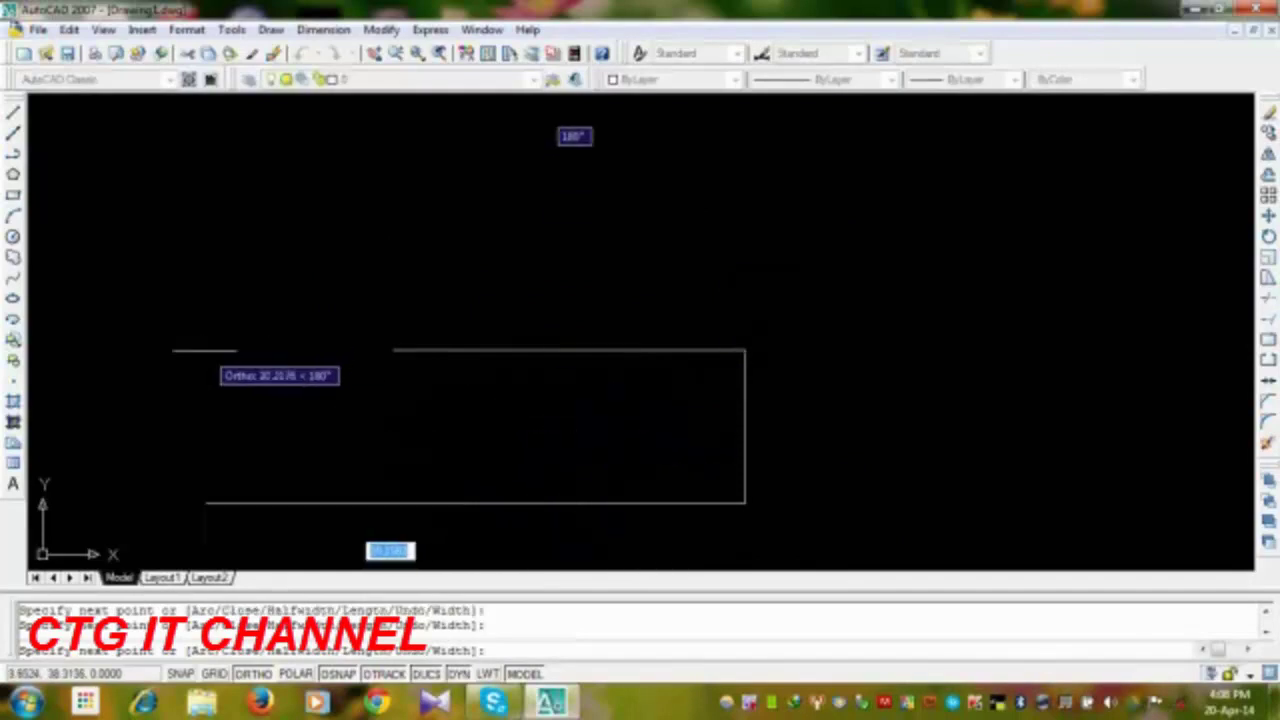
click(184, 288)
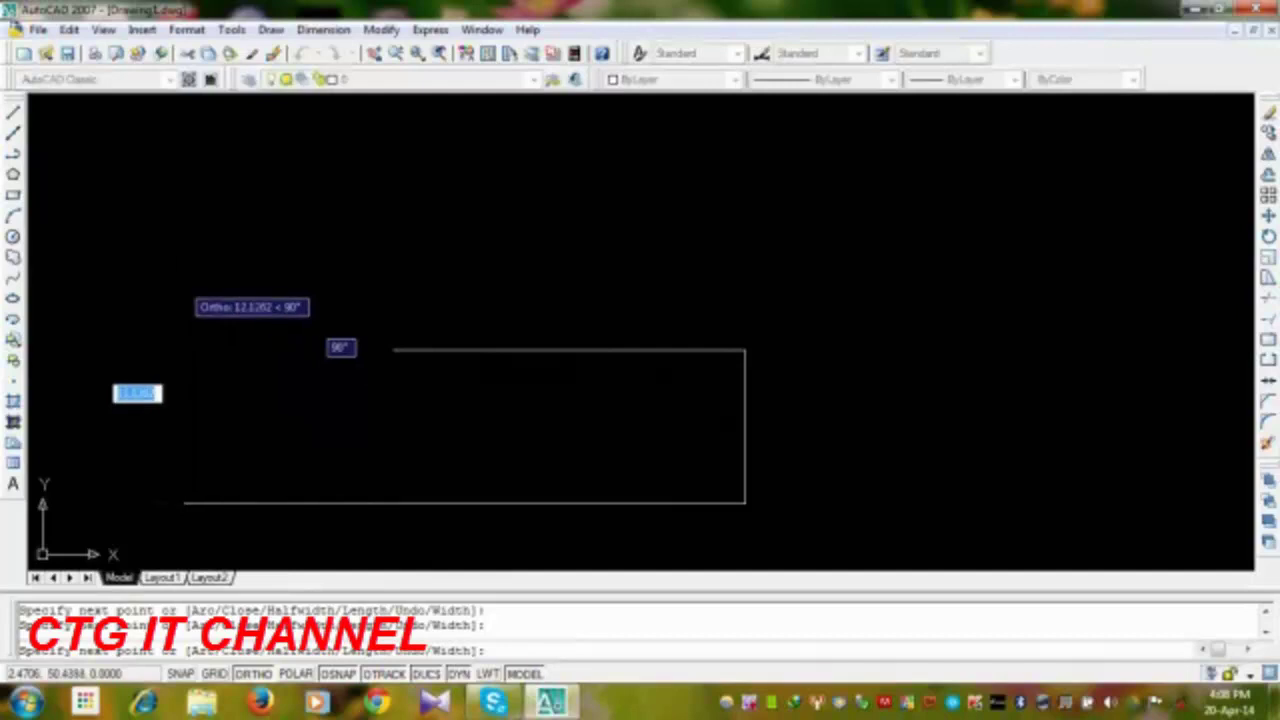
Step: End the first polyline and draw a second one outlining a wide box above it
key(Return)
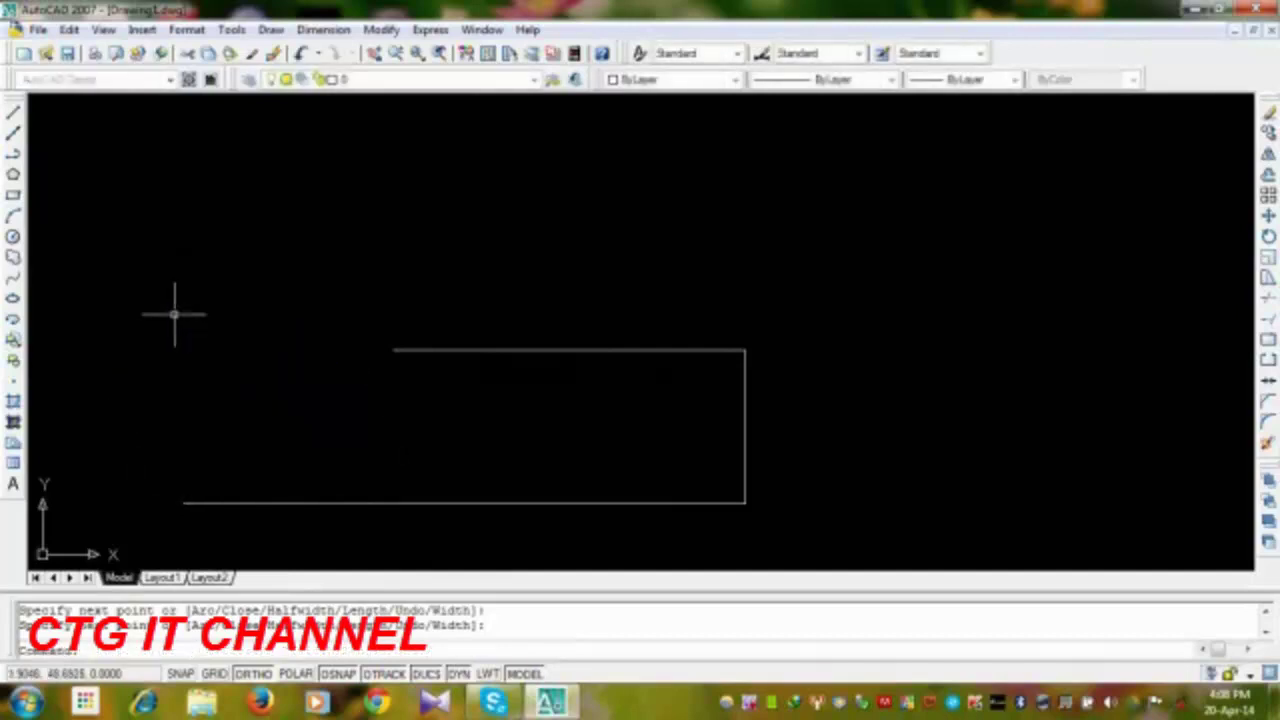
key(Return)
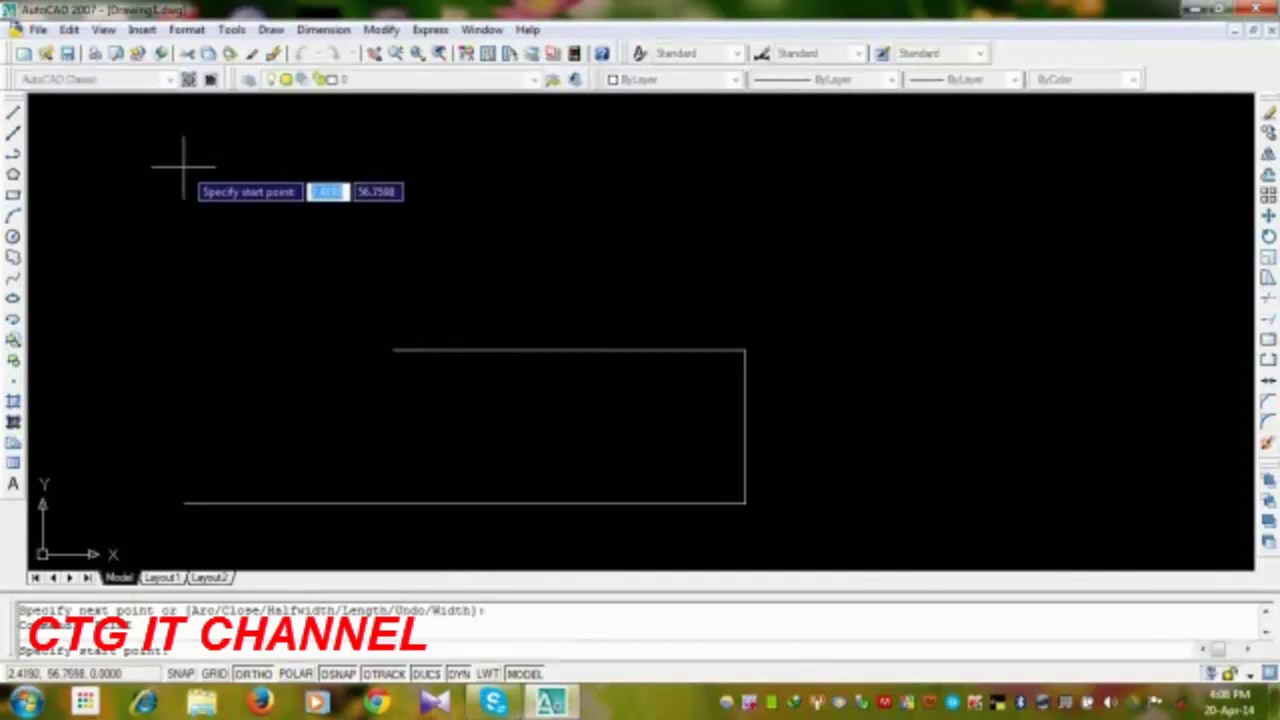
click(186, 163)
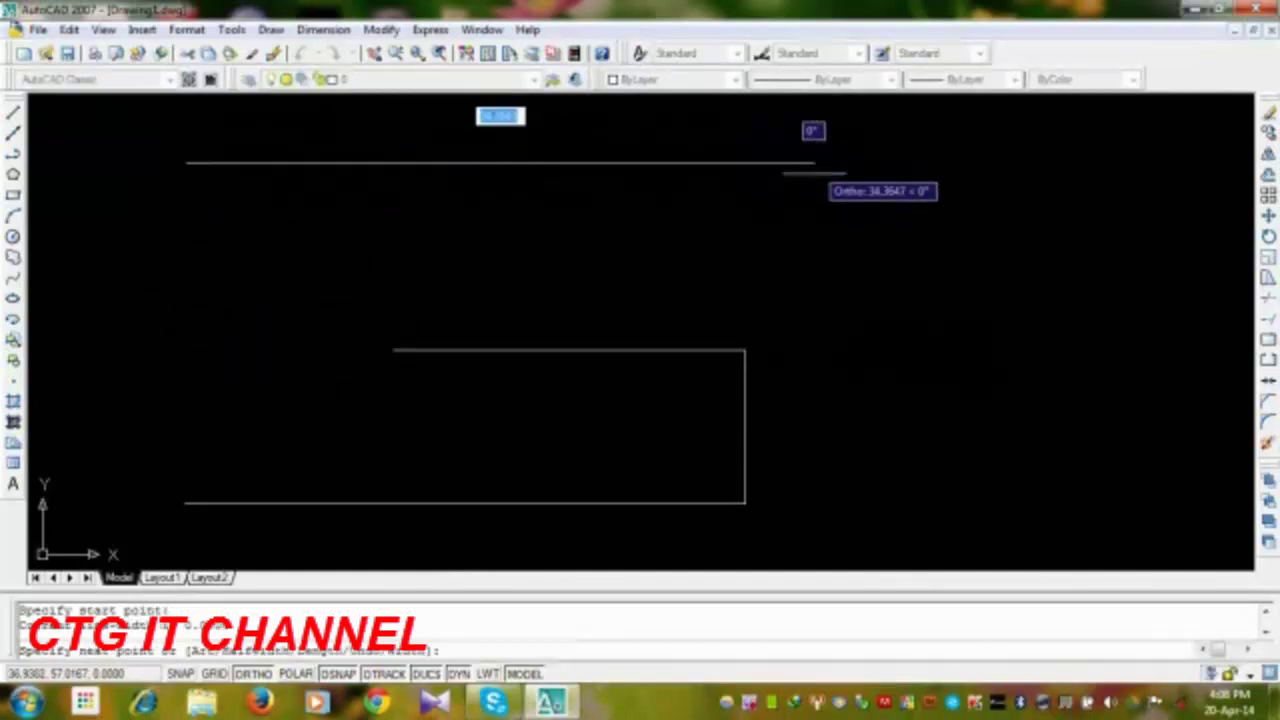
click(855, 357)
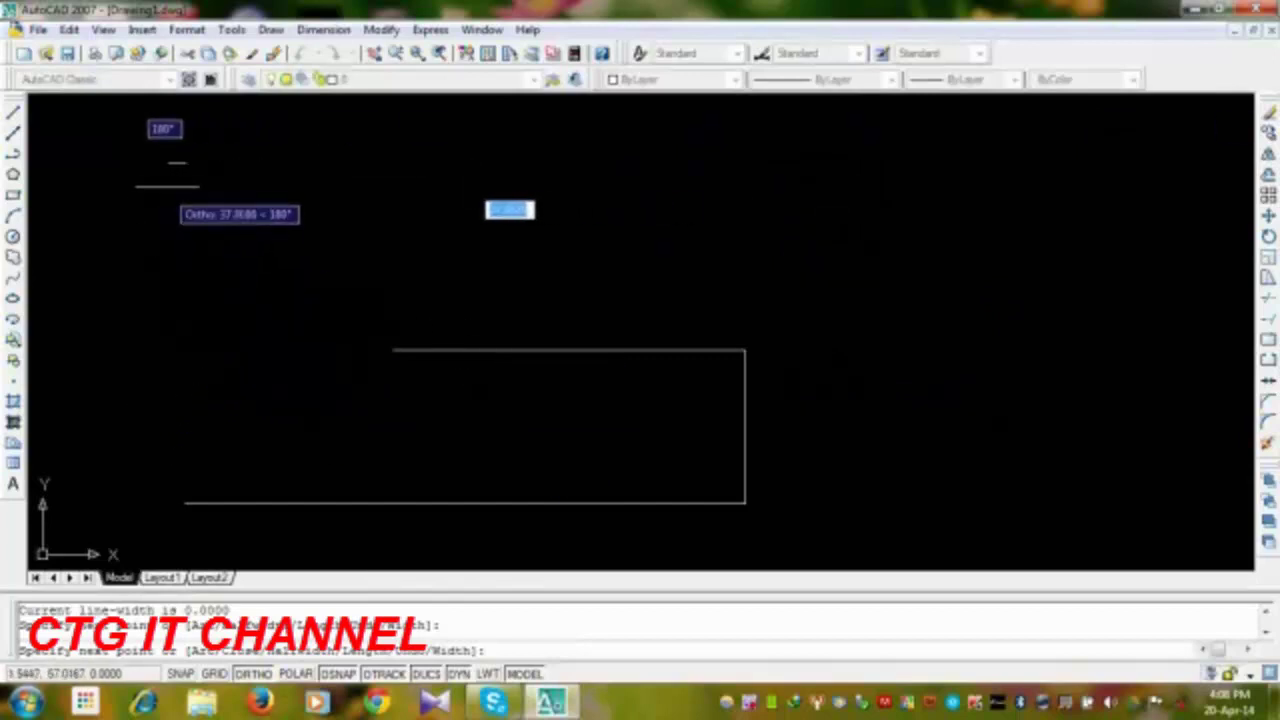
click(186, 163)
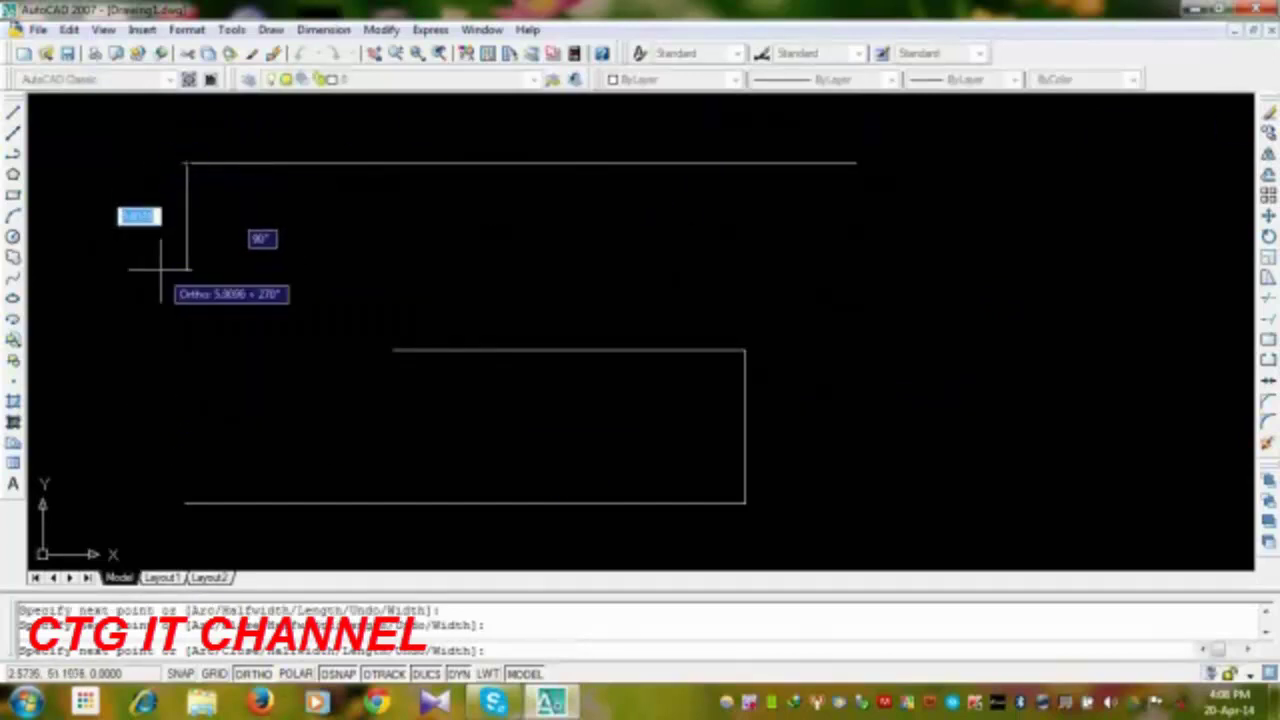
click(186, 353)
click(875, 325)
Step: Finish the upper box, erase it, and pan so the first shape sits higher
click(728, 120)
key(Escape)
click(915, 163)
click(771, 194)
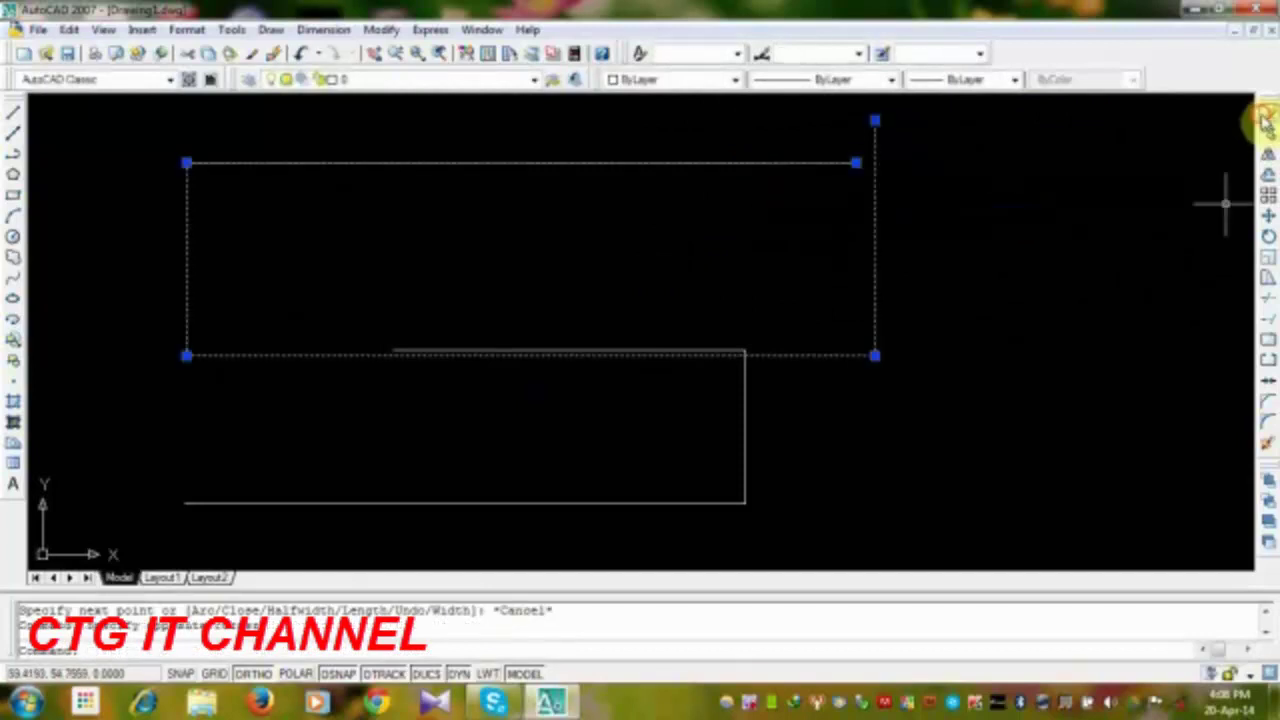
key(Delete)
middle_drag(874, 357, 877, 305)
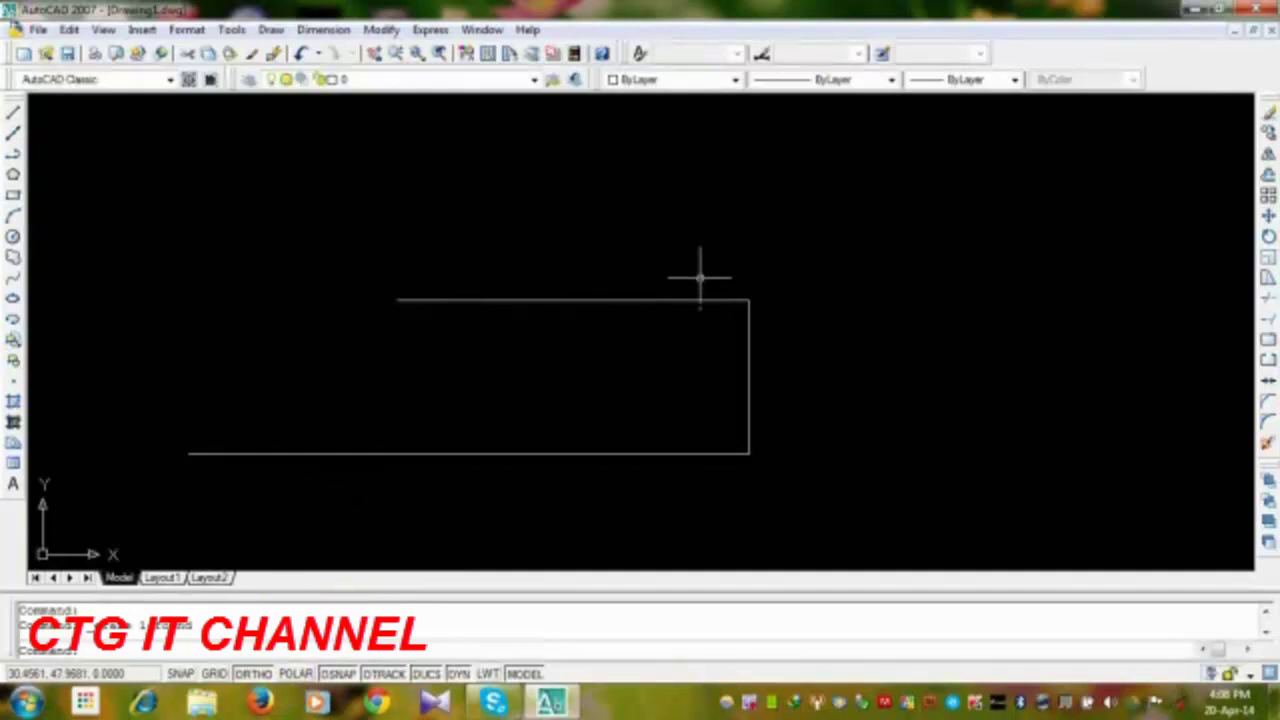
Step: Draw a diagonal polyline from the shape's top-right corner down to the bottom edge
click(13, 153)
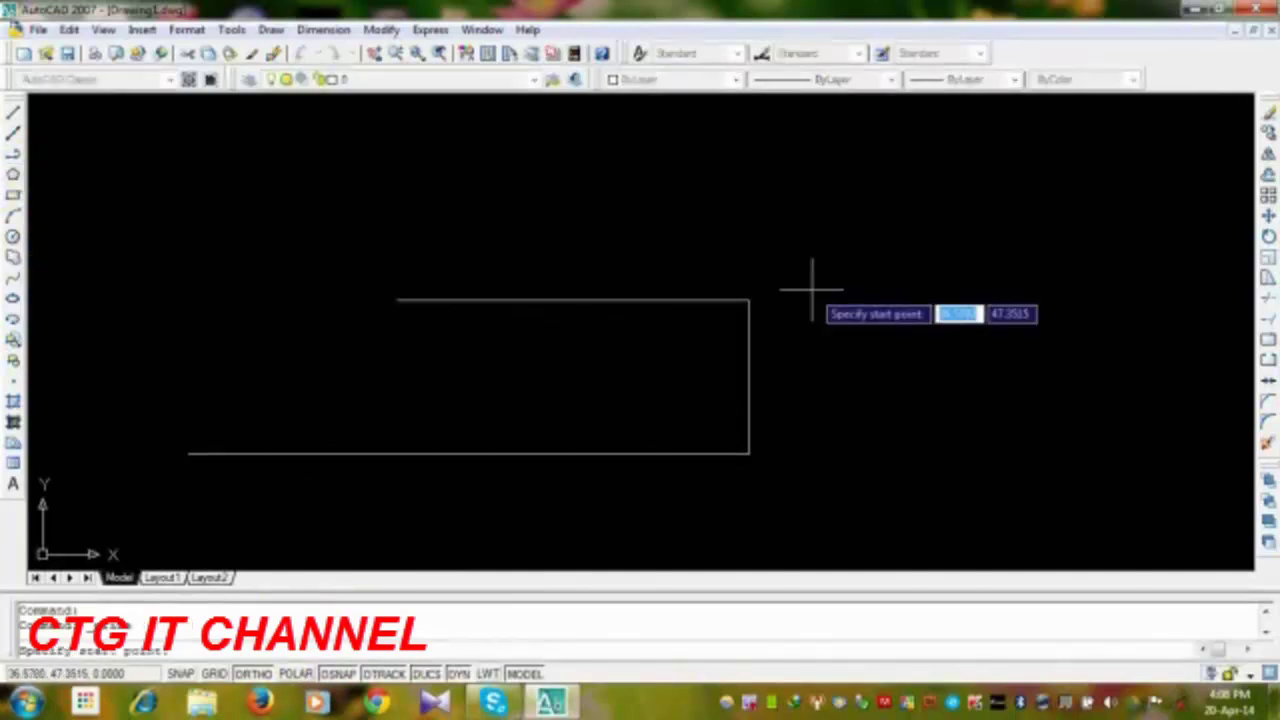
click(748, 300)
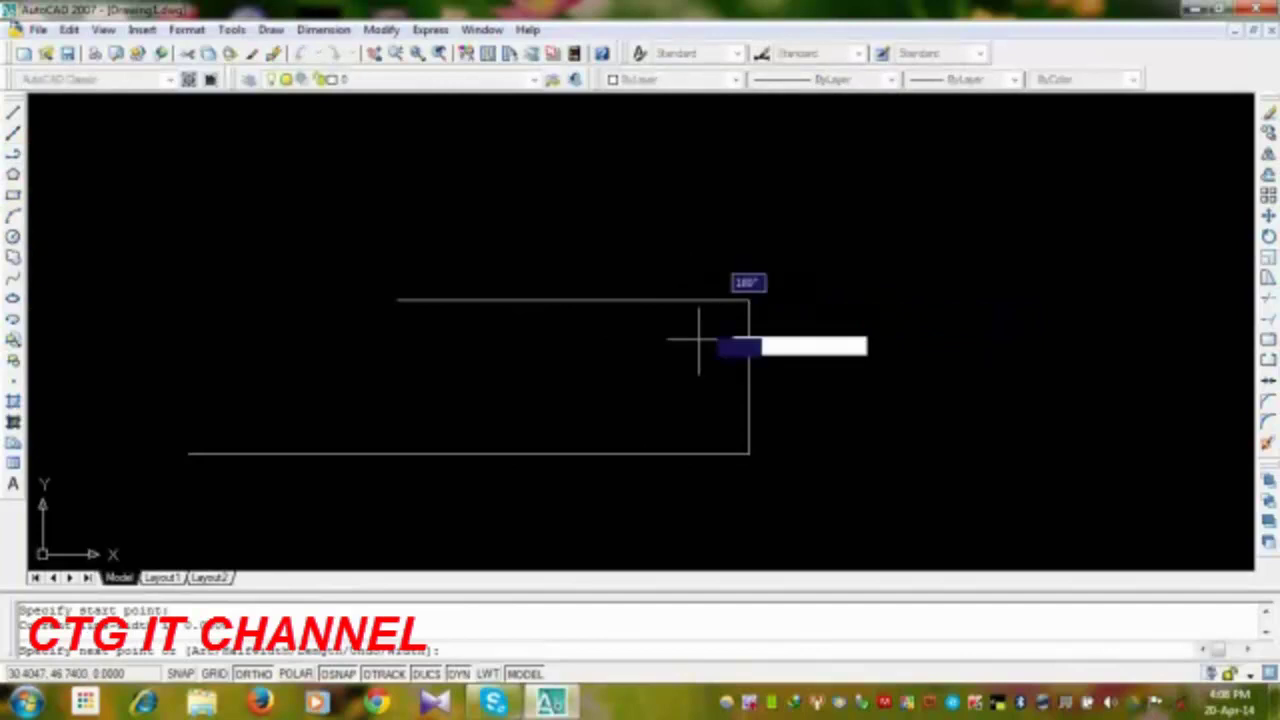
click(512, 454)
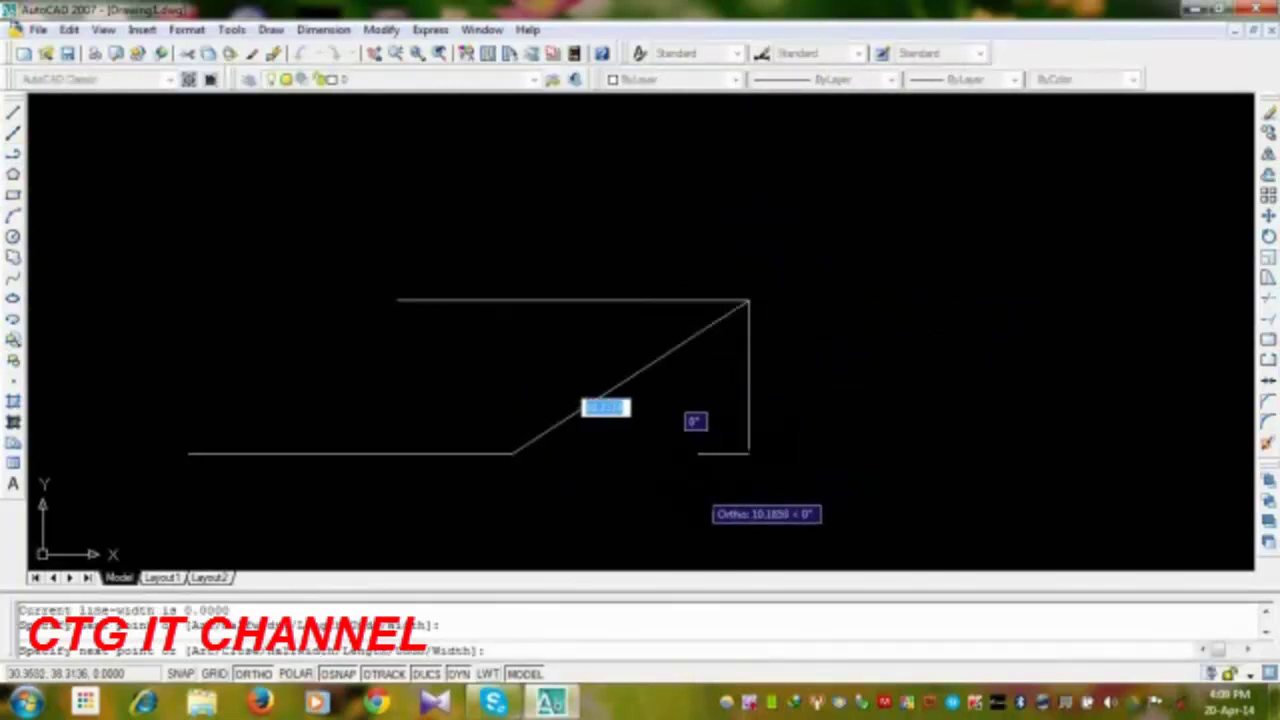
key(Return)
key(Return)
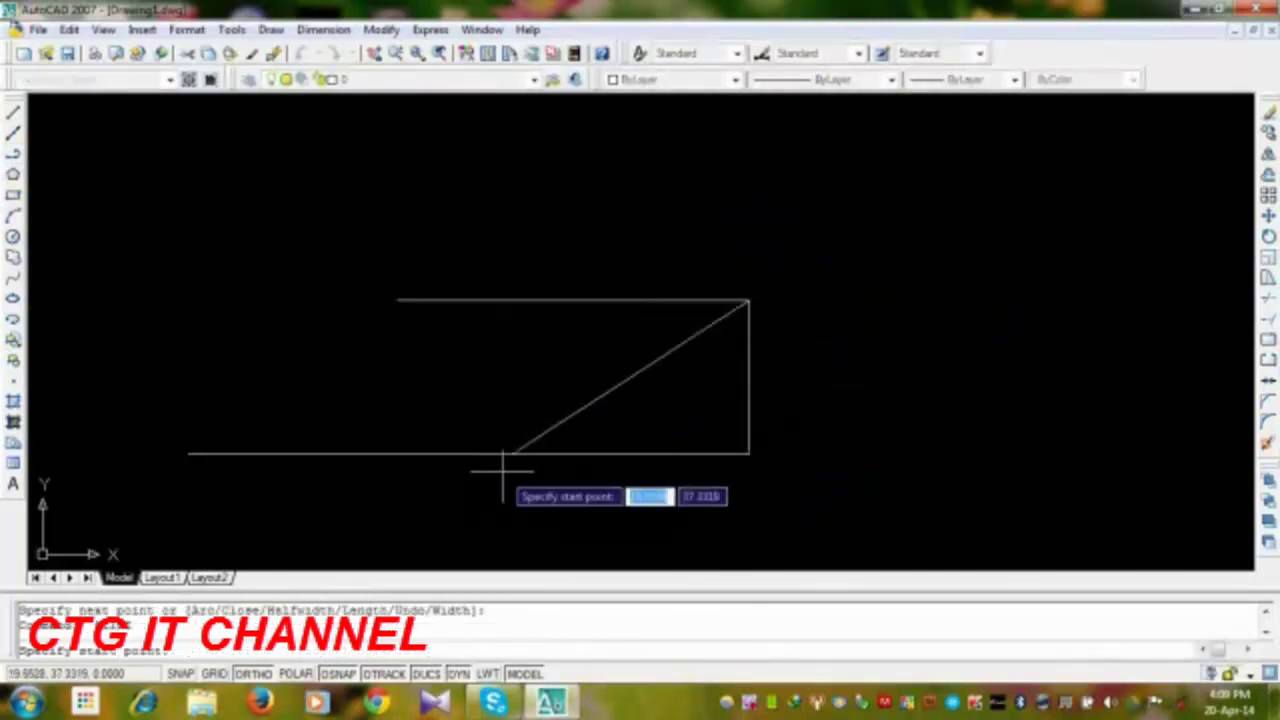
Step: Draw a near-vertical line from the diagonal's lower end up to the top edge, closing with C
click(512, 454)
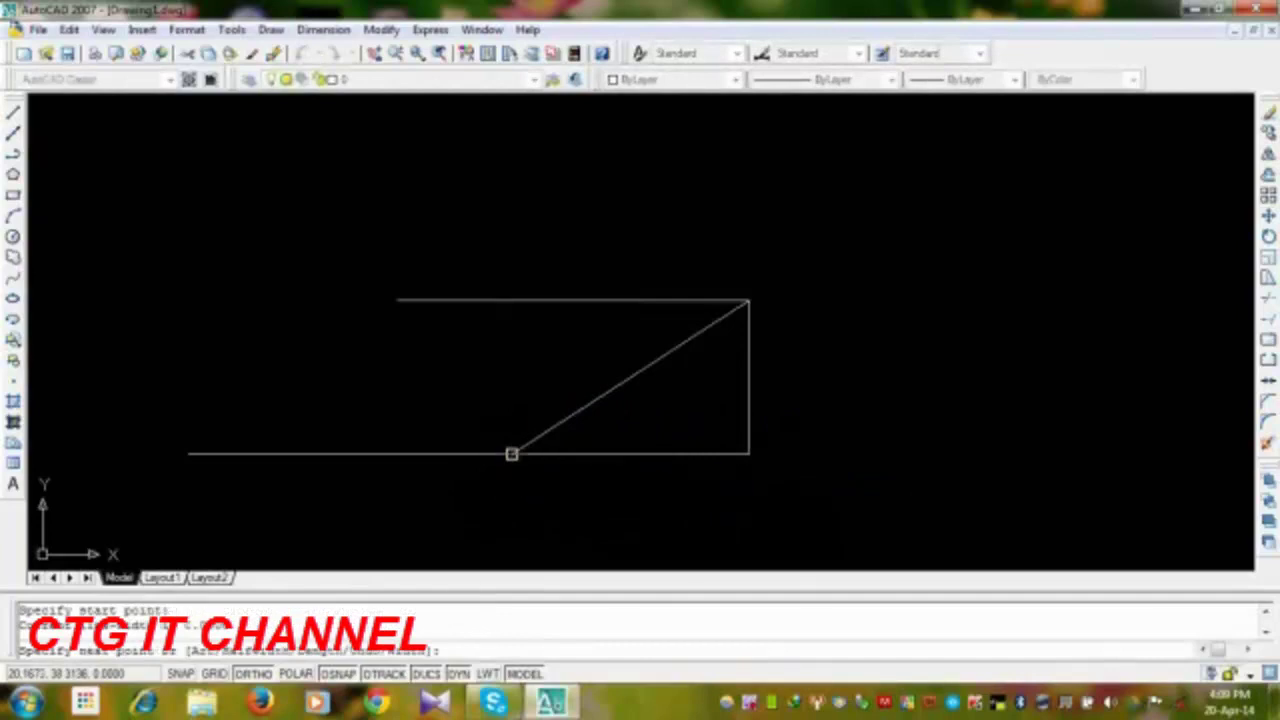
click(494, 298)
key(Return)
key(Return)
click(749, 300)
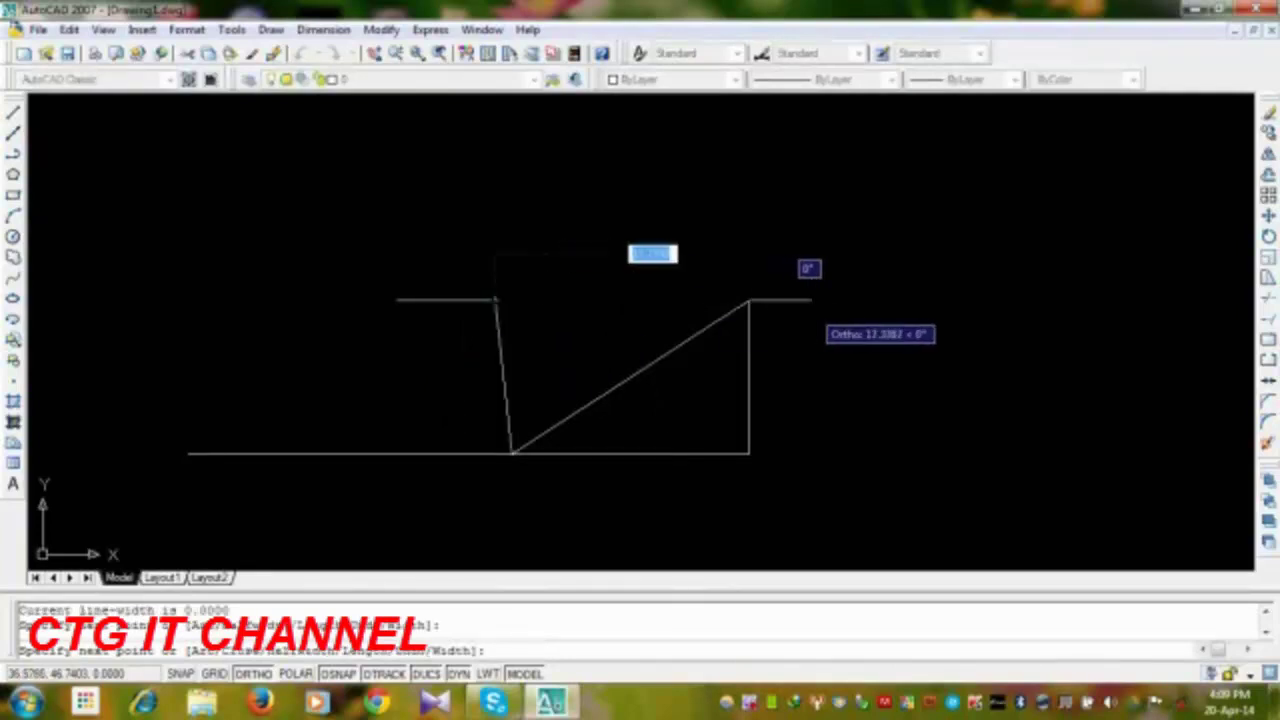
text(c)
key(Return)
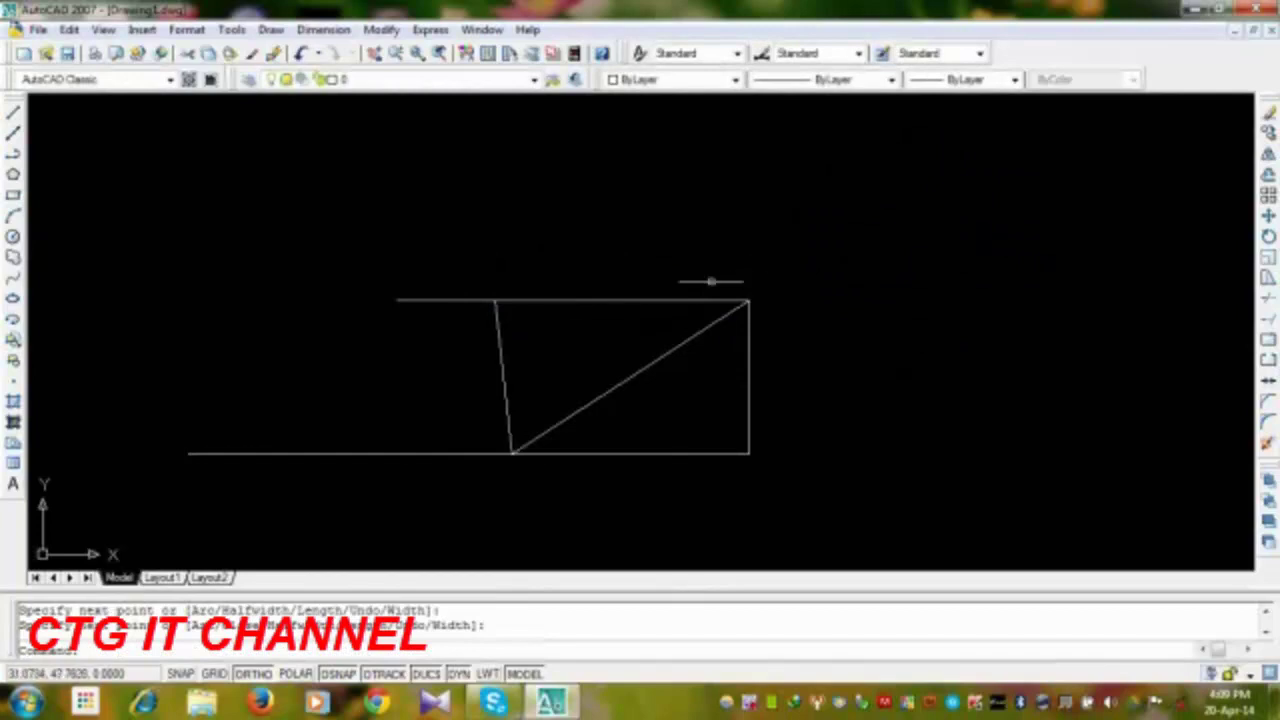
key(Return)
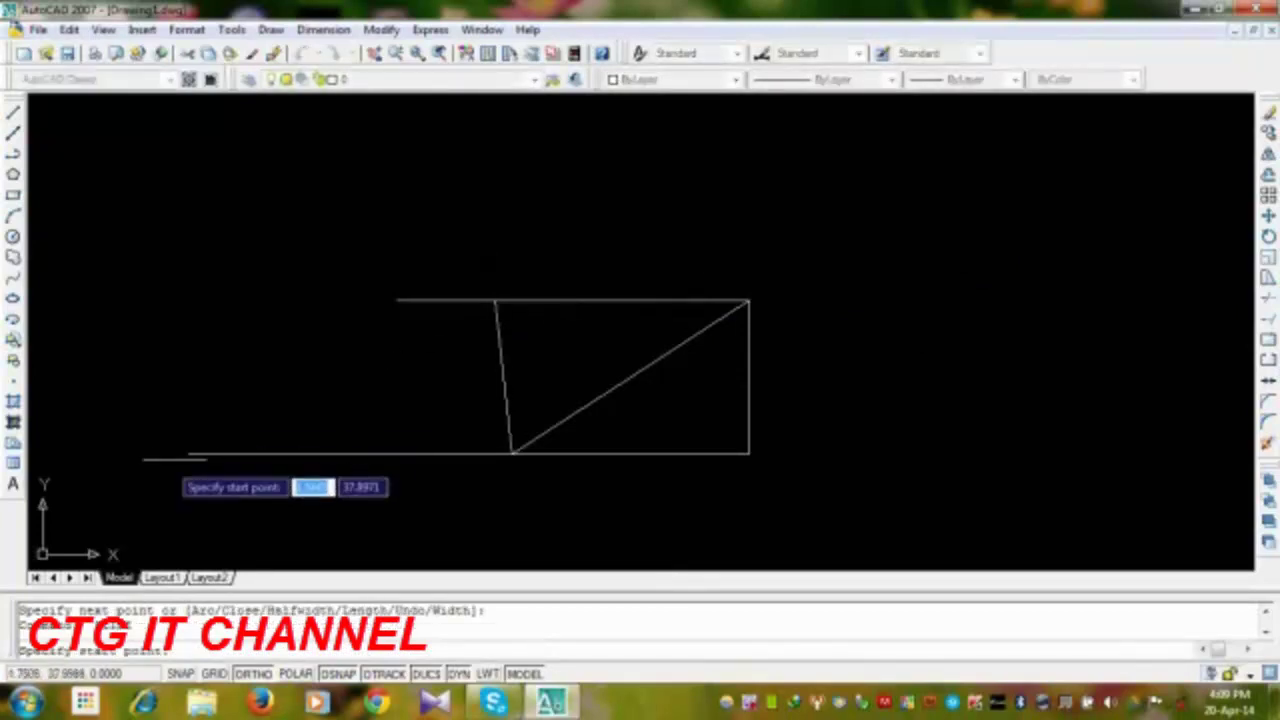
Step: Draw the polyline up the left side, then a shallow V across the top with polar tracking on
click(188, 453)
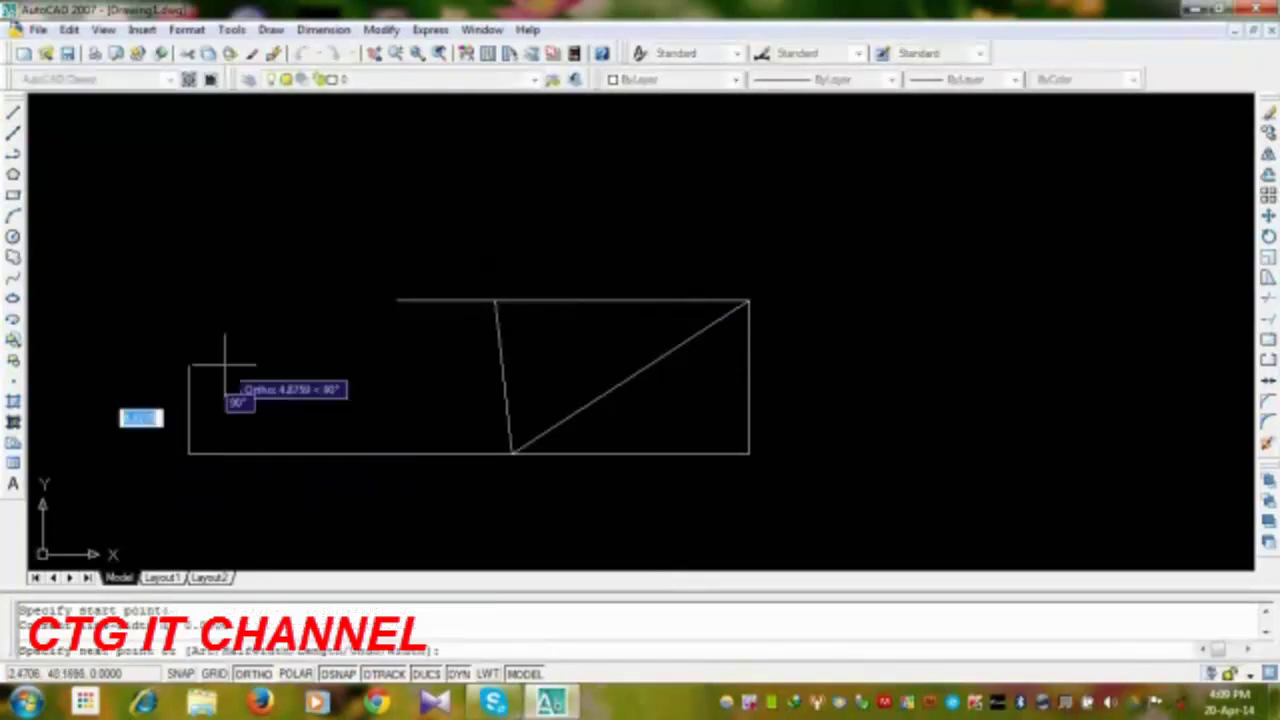
click(387, 188)
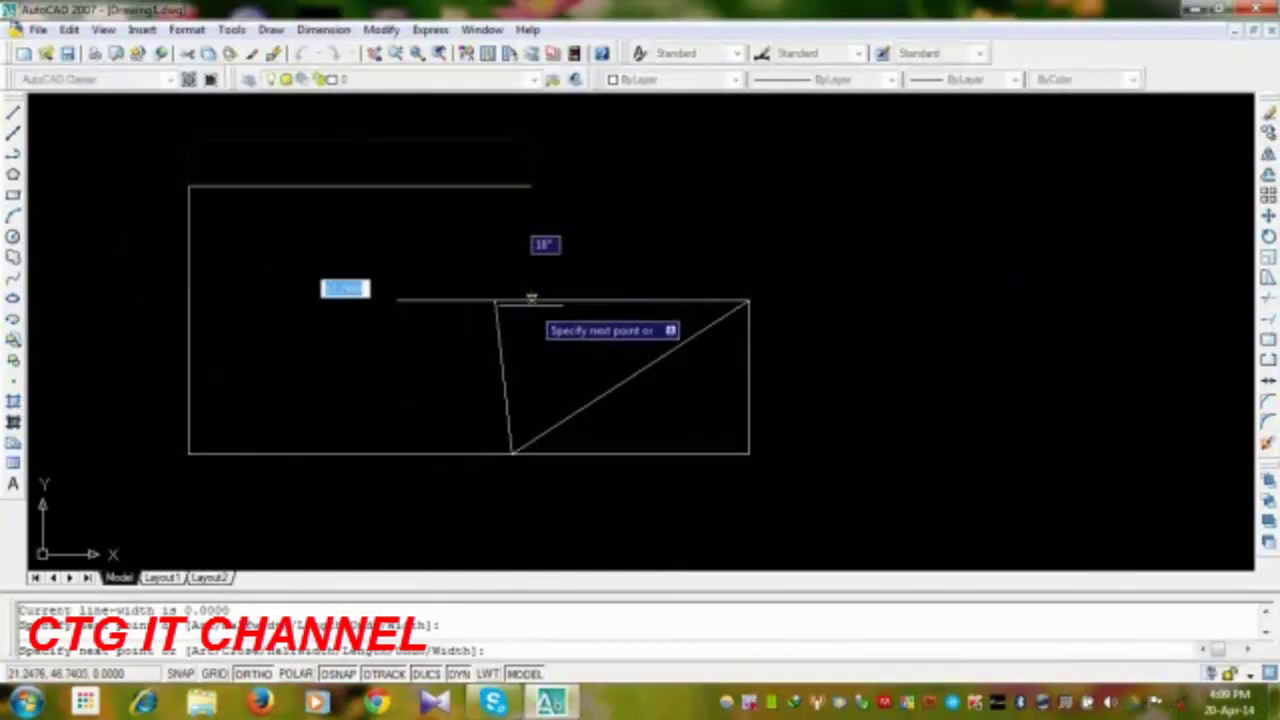
key(F10)
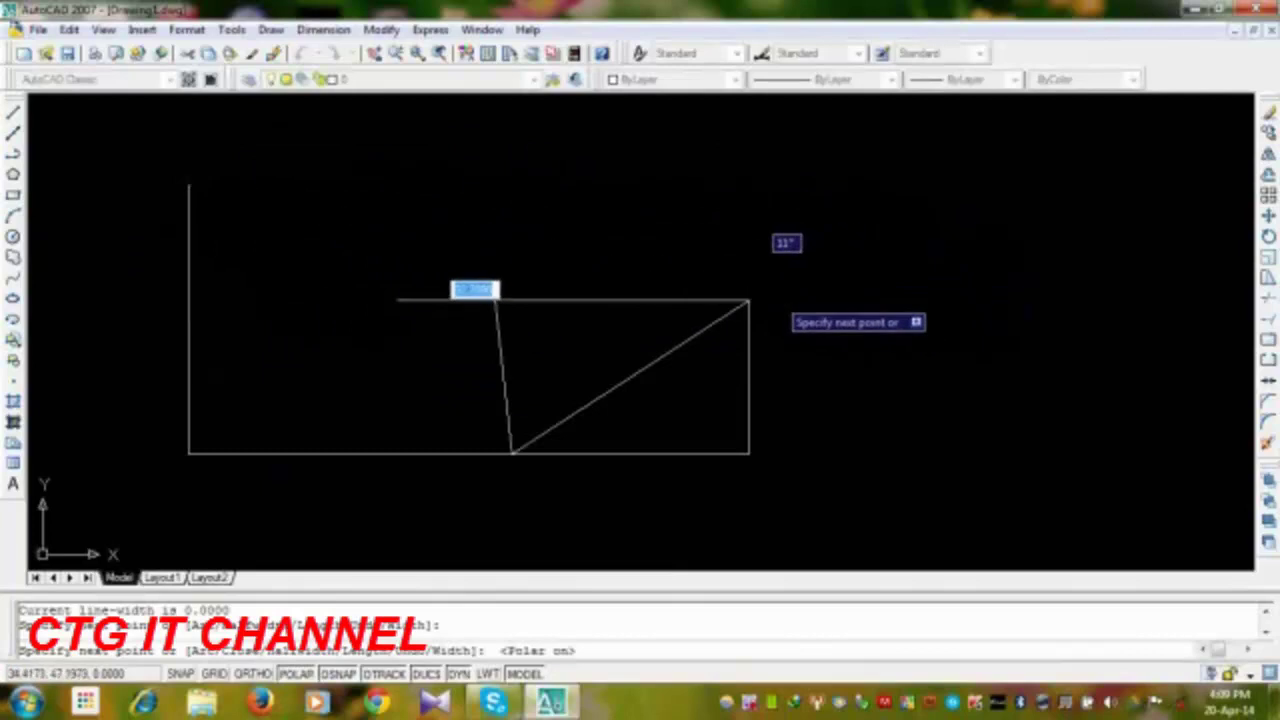
click(771, 256)
click(1103, 186)
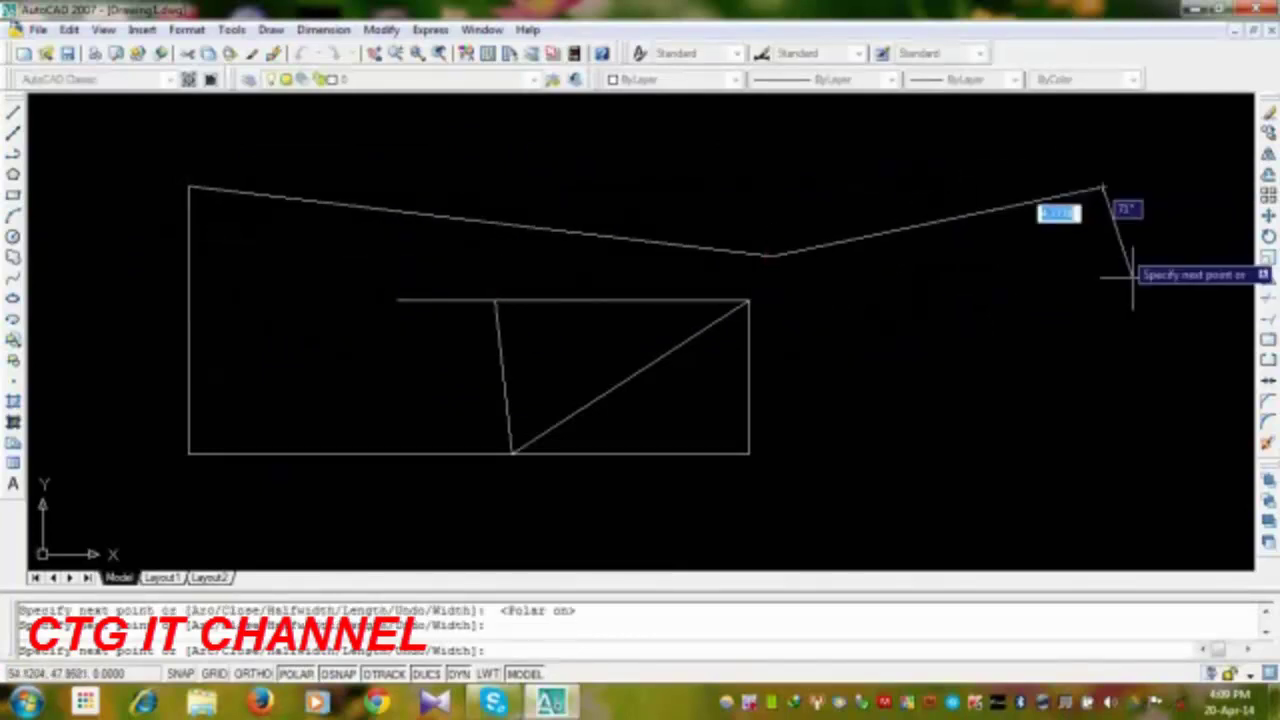
key(Escape)
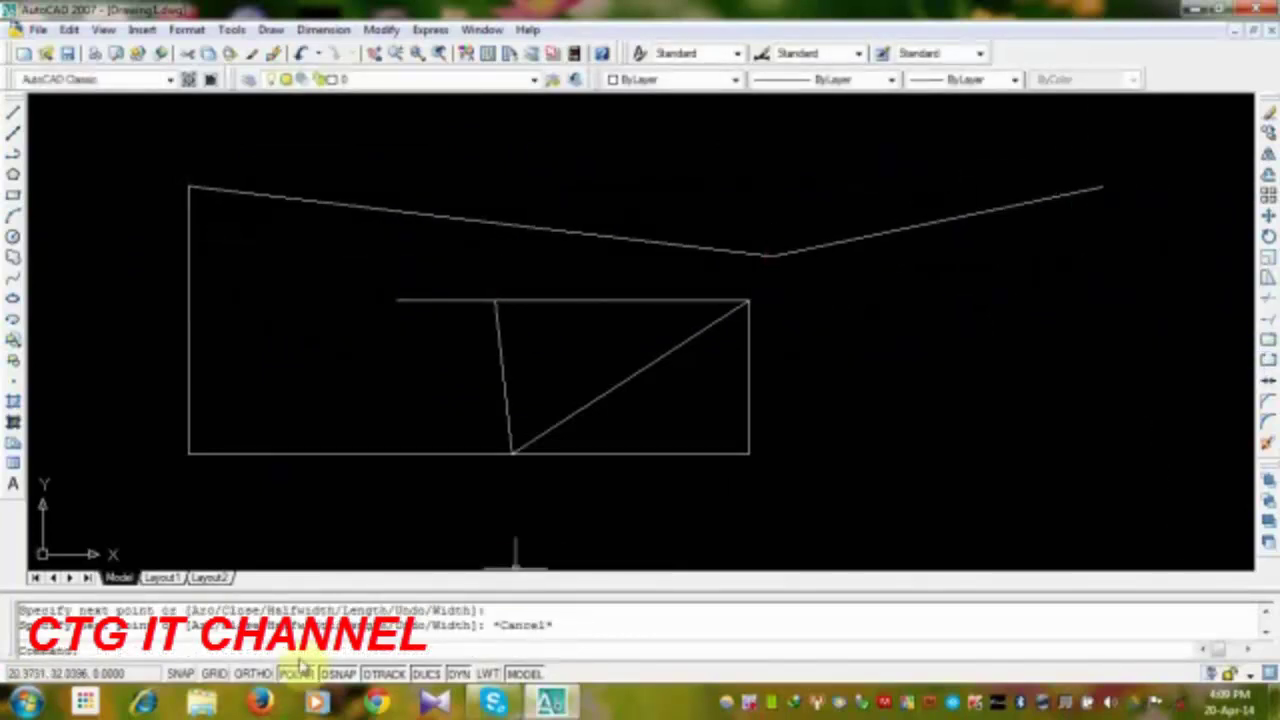
Step: Toggle polar tracking and ortho mode on the status bar, ending with polar tracking on
click(296, 674)
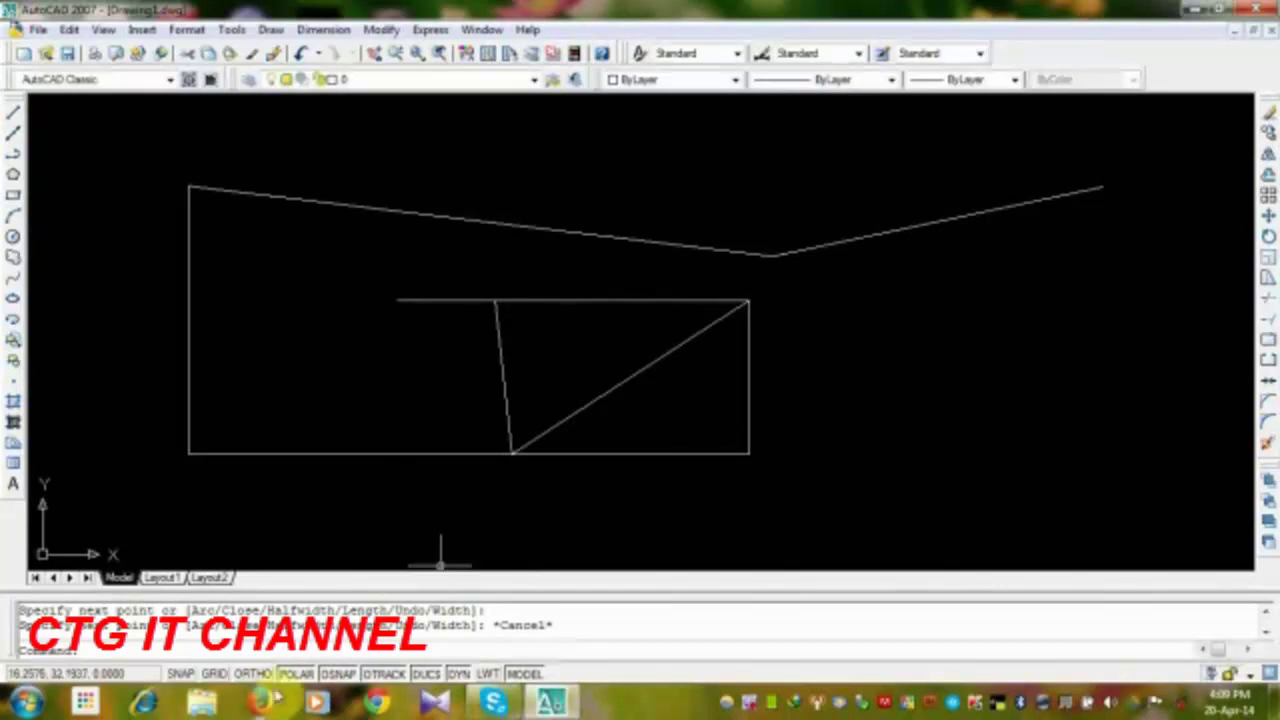
click(253, 673)
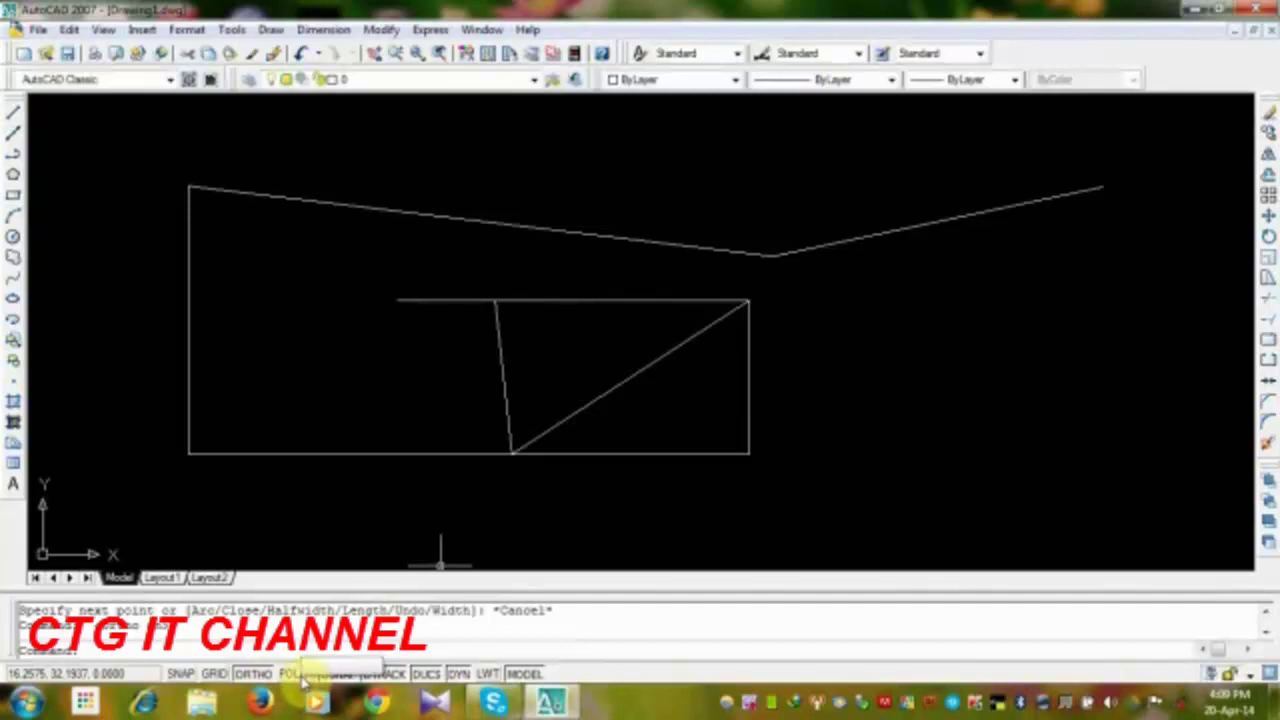
click(293, 674)
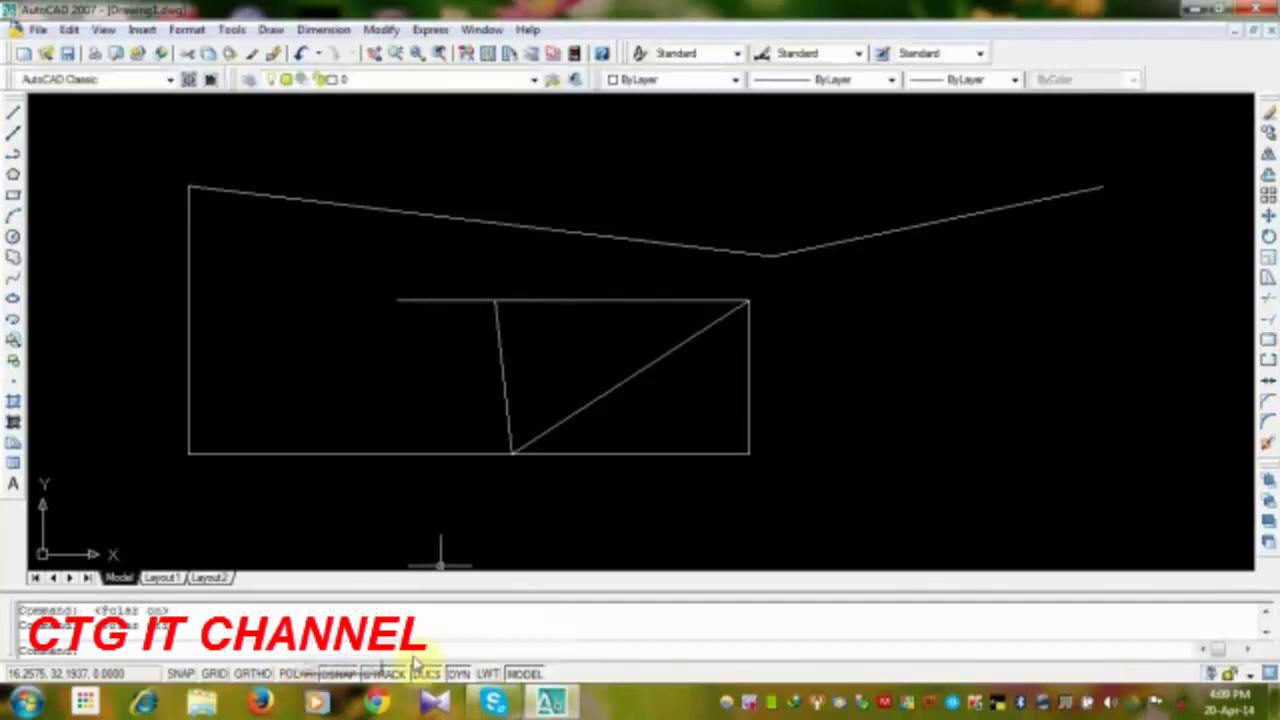
Step: Erase all four polylines selected with a crossing window
click(312, 674)
click(1032, 163)
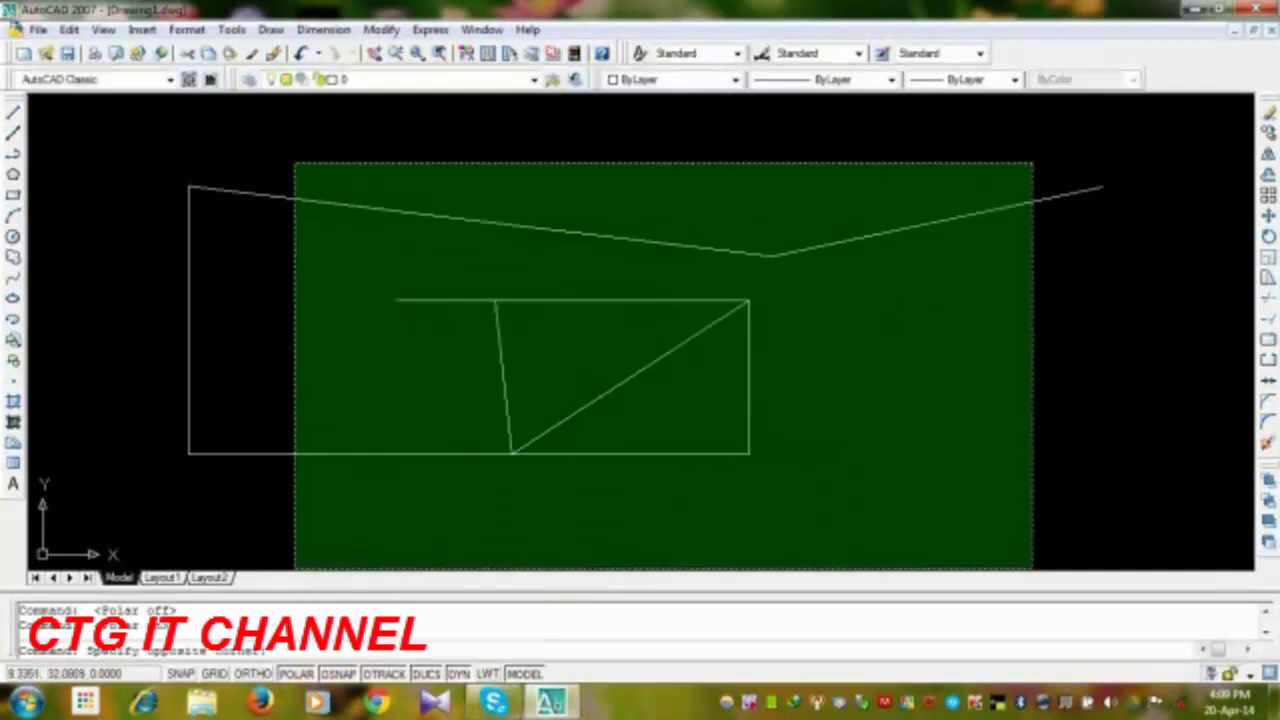
click(268, 574)
click(1265, 120)
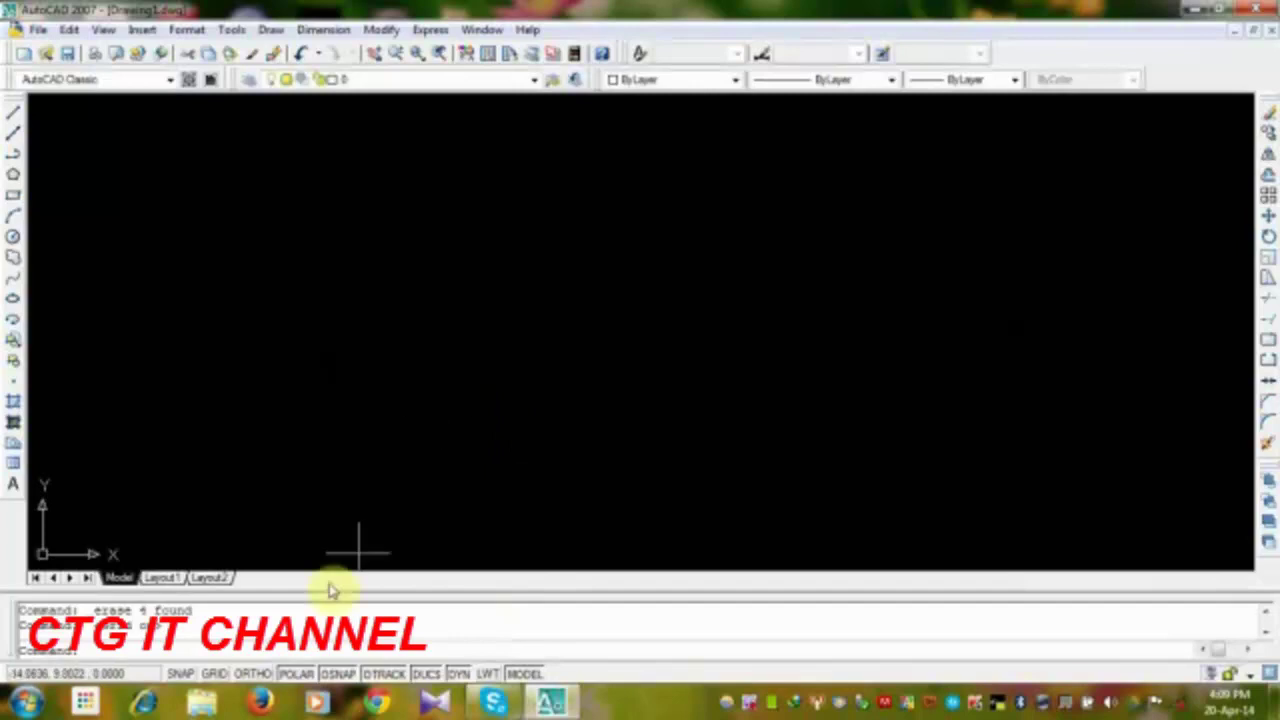
Step: Switch the grid display off from the status bar
click(213, 675)
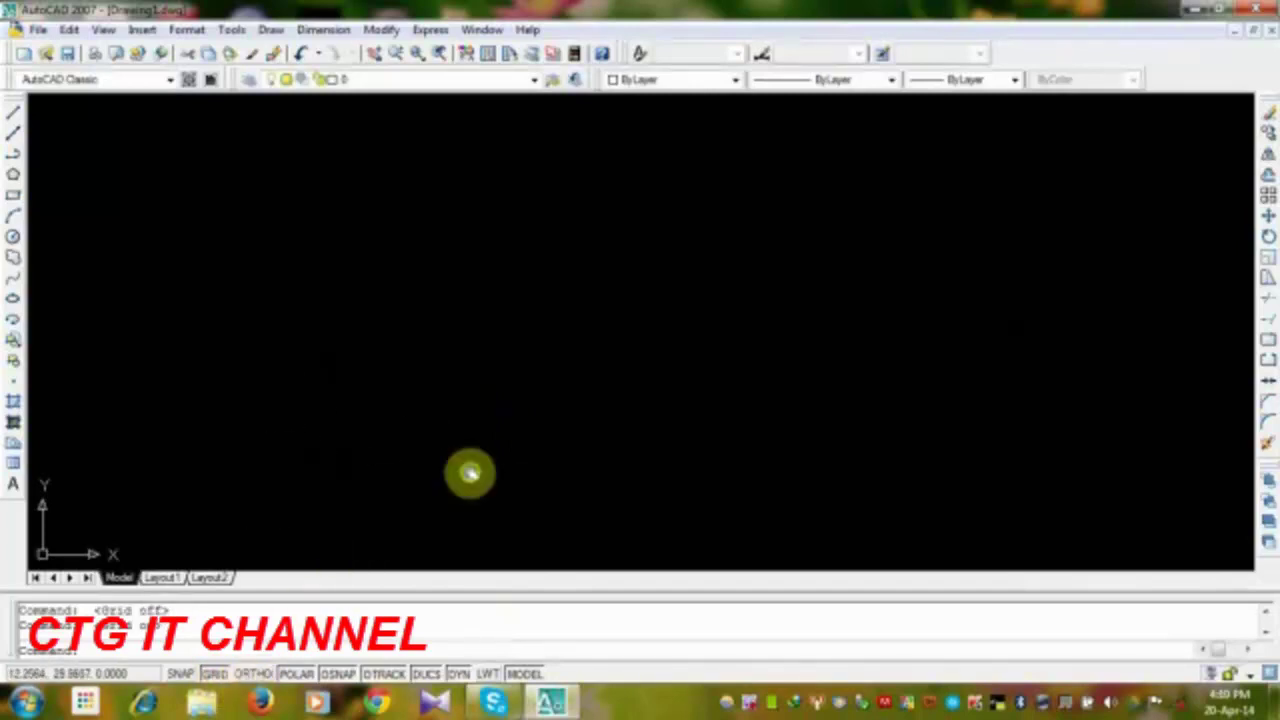
scroll(482, 400, down, 5)
scroll(483, 506, up, 3)
scroll(483, 506, up, 3)
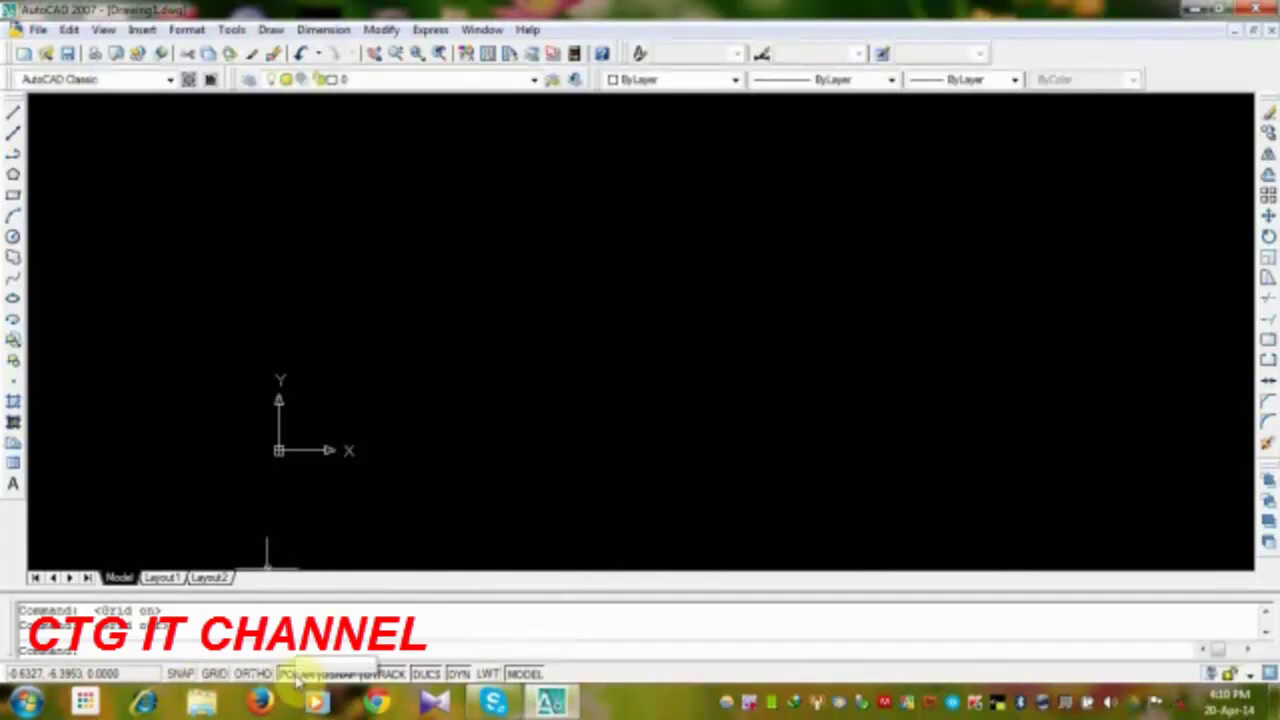
Step: Draw a one-segment horizontal polyline, then open Drafting Settings on the Object Snap options
click(340, 673)
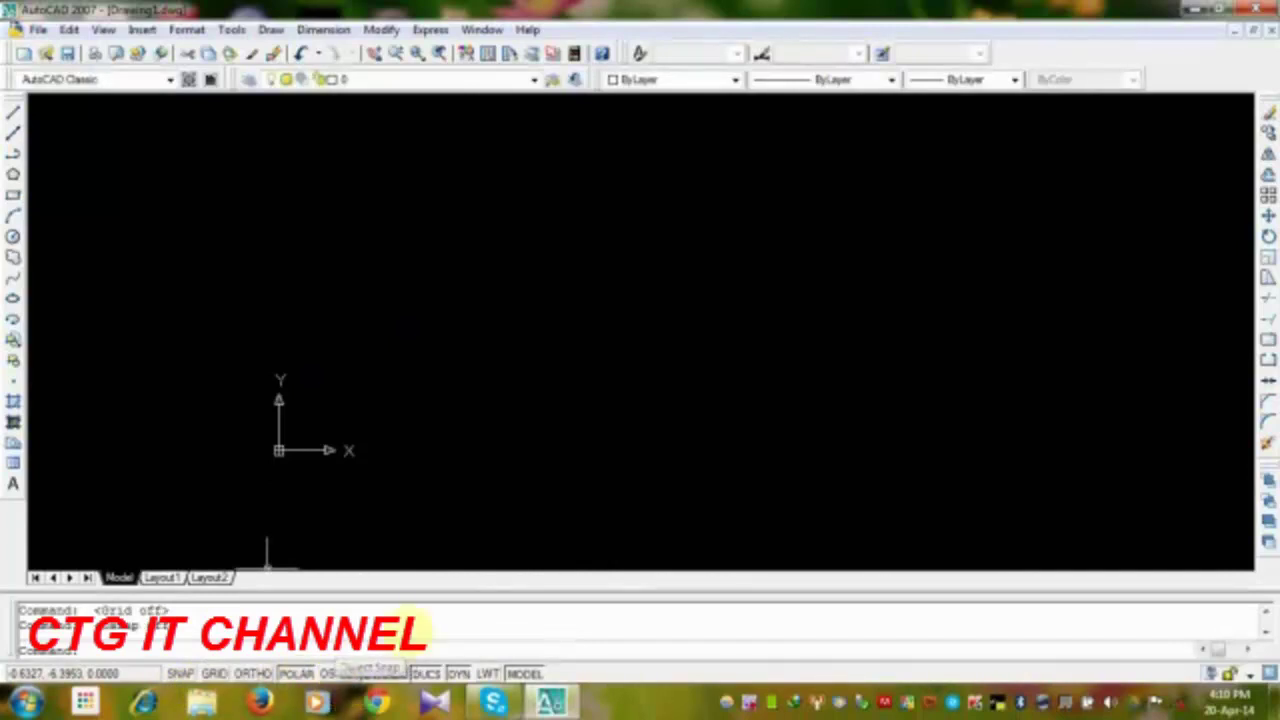
click(13, 153)
click(335, 299)
click(712, 298)
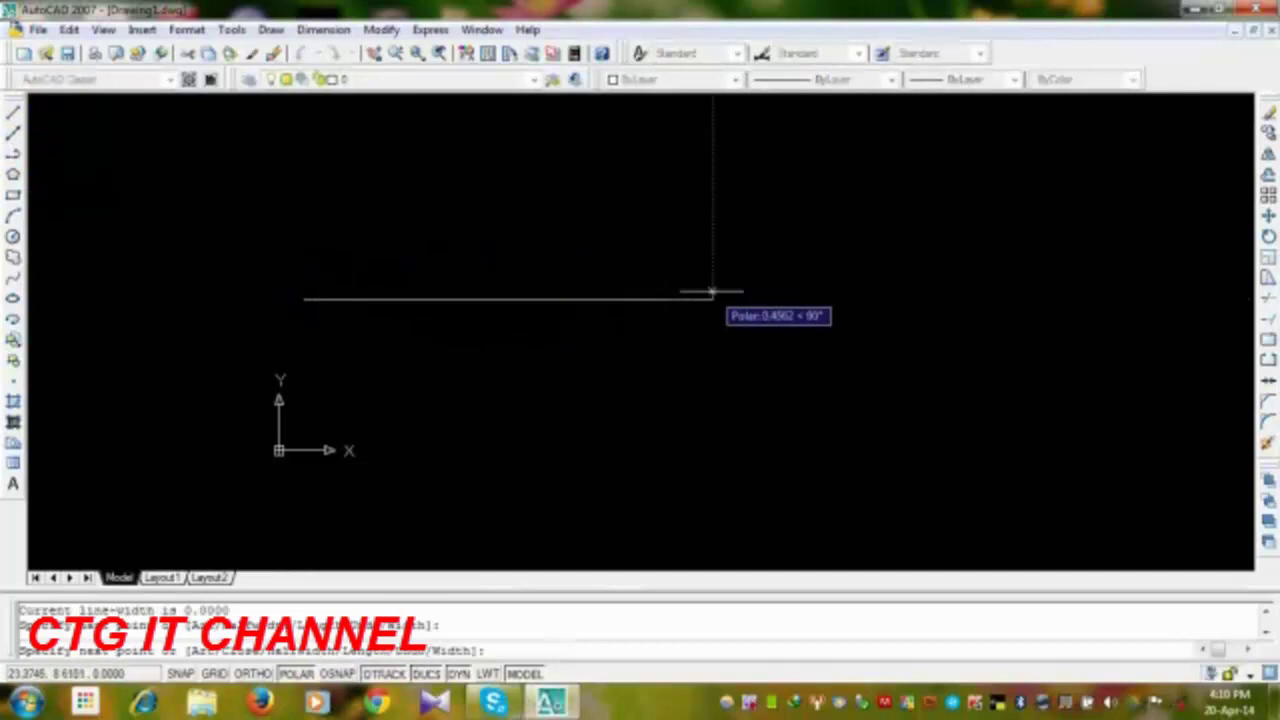
key(Return)
key(Return)
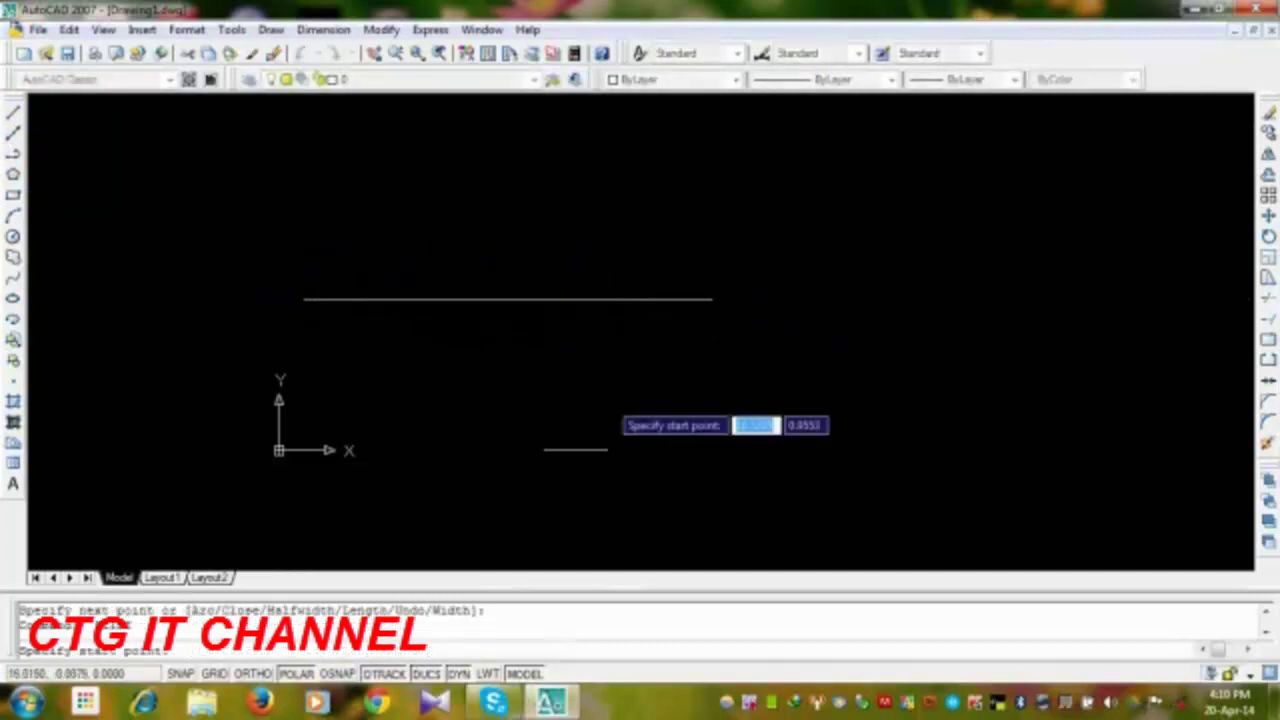
right_click(335, 674)
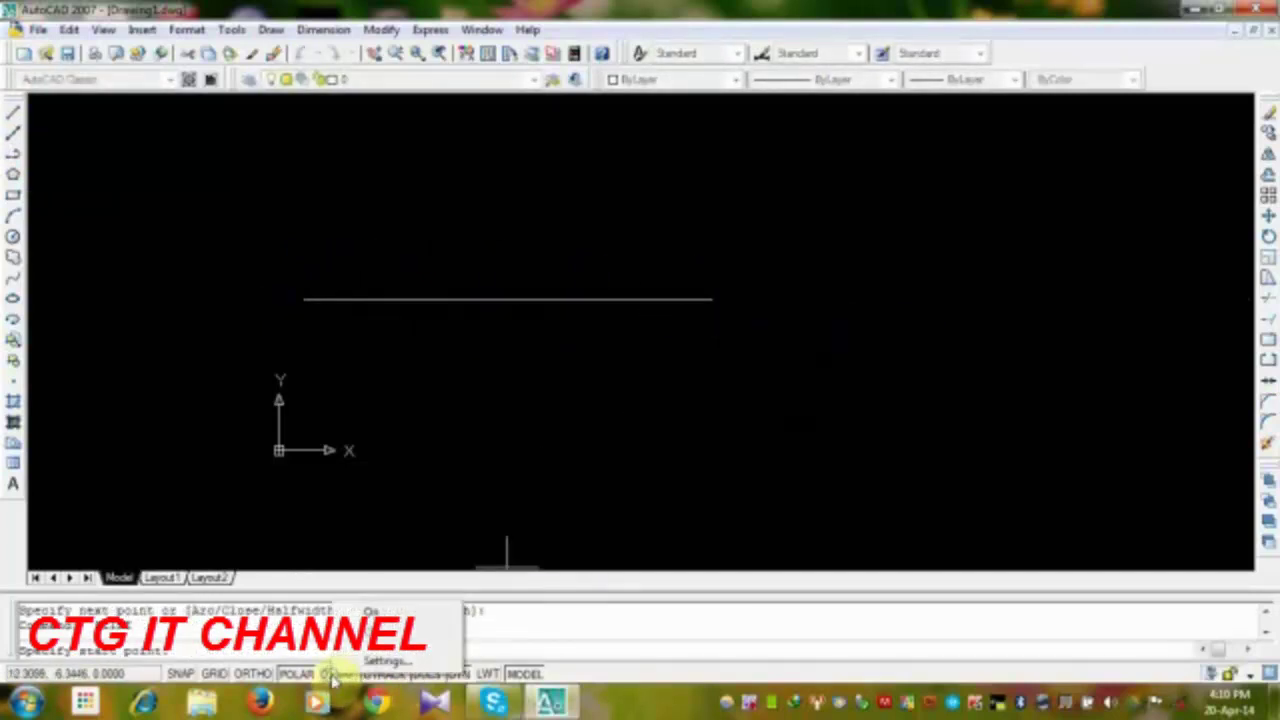
click(380, 662)
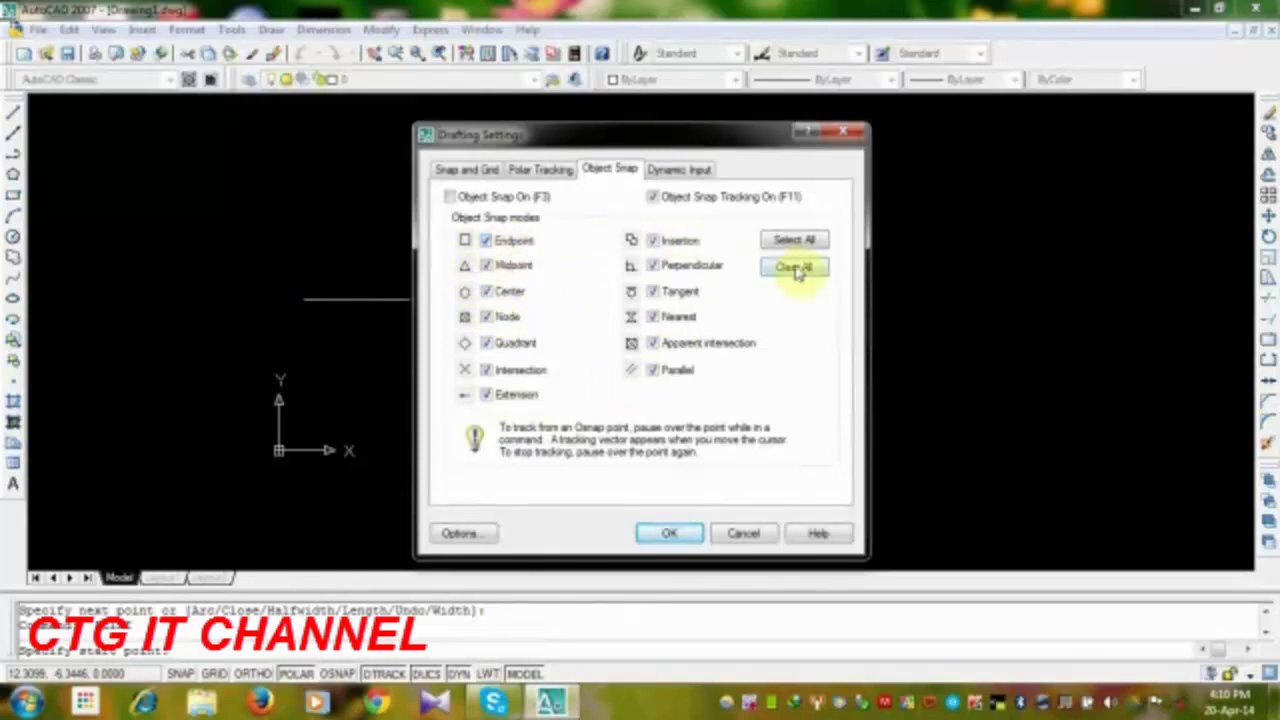
Step: Confirm the Drafting Settings with OK and switch Object Snap on from the status bar
click(676, 533)
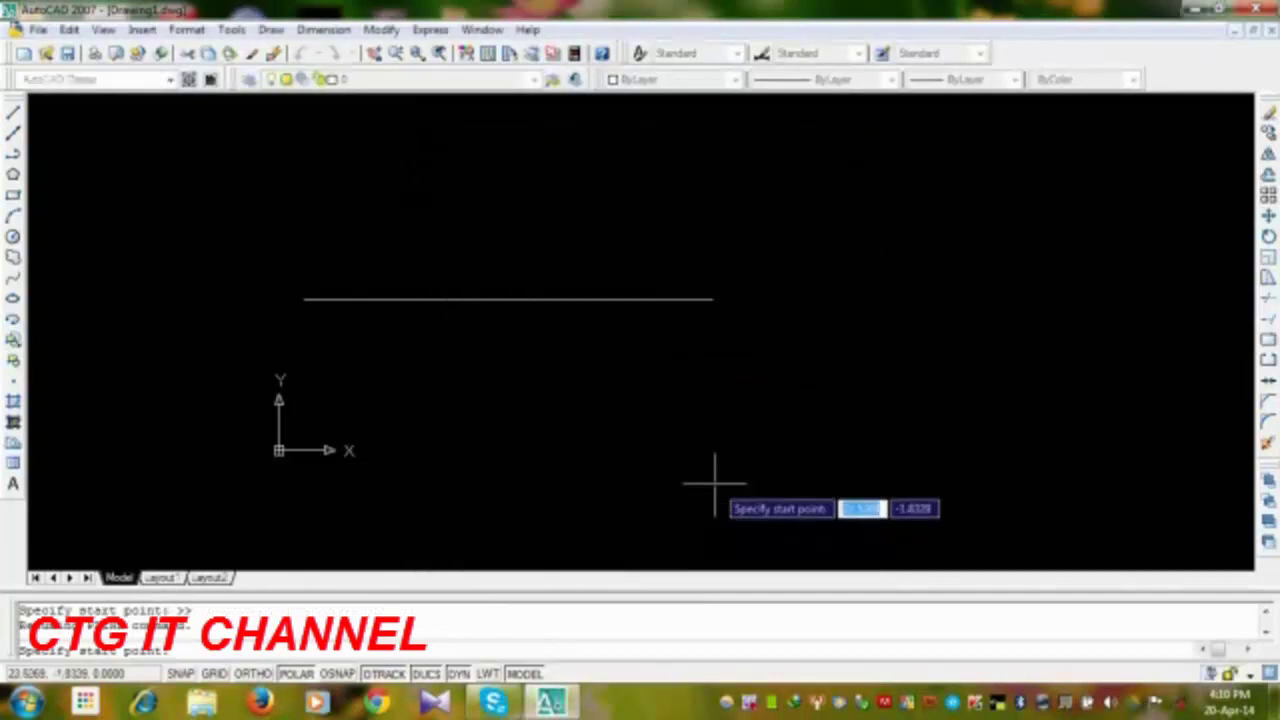
right_click(338, 674)
click(362, 650)
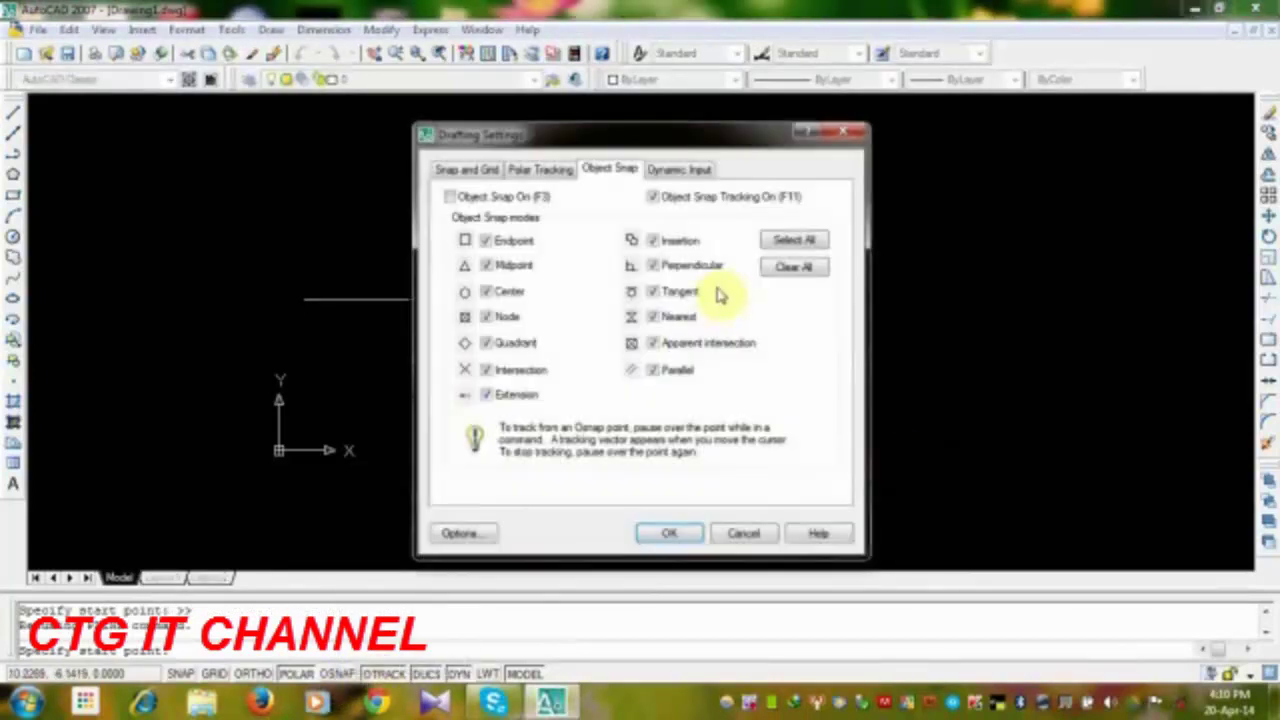
click(676, 533)
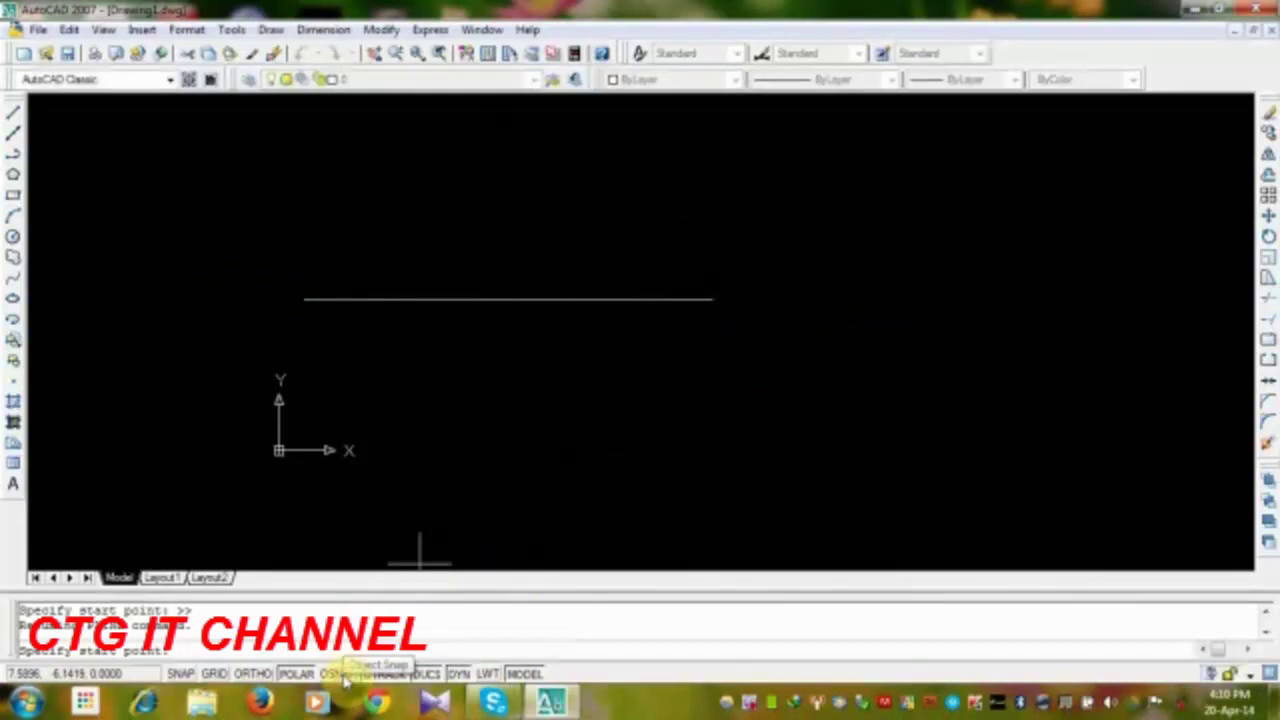
click(340, 674)
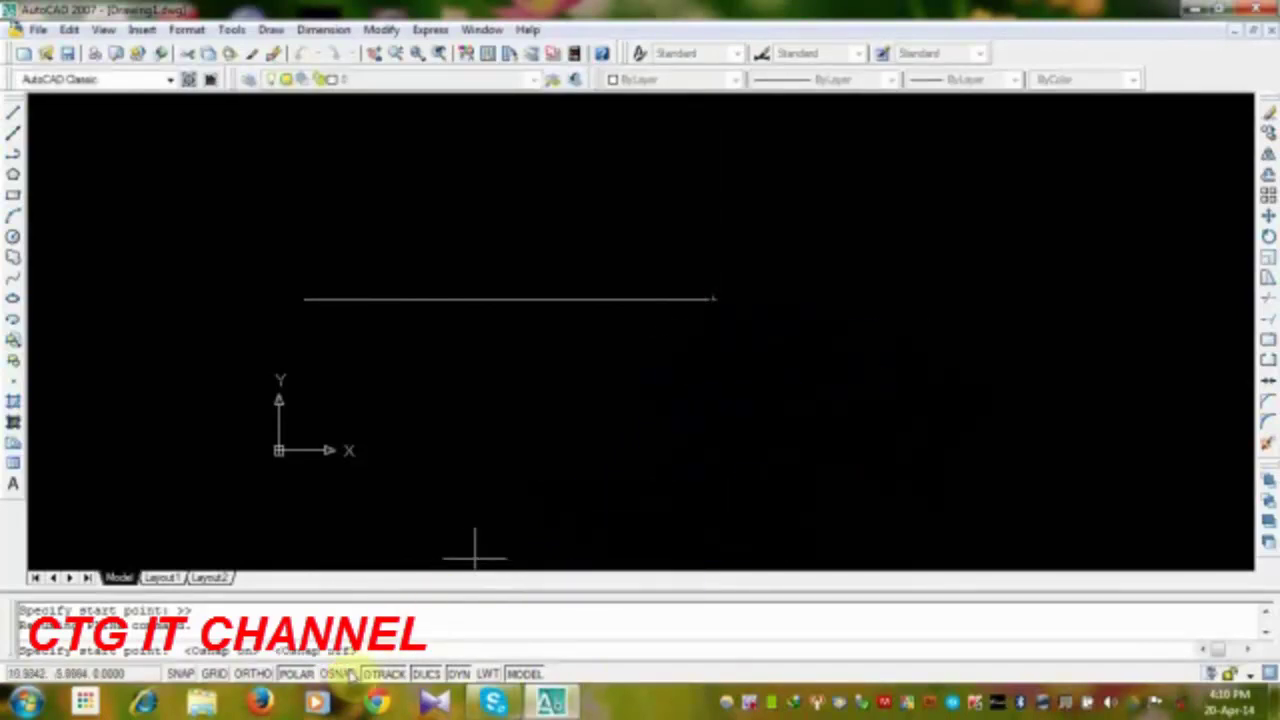
right_click(345, 674)
click(380, 655)
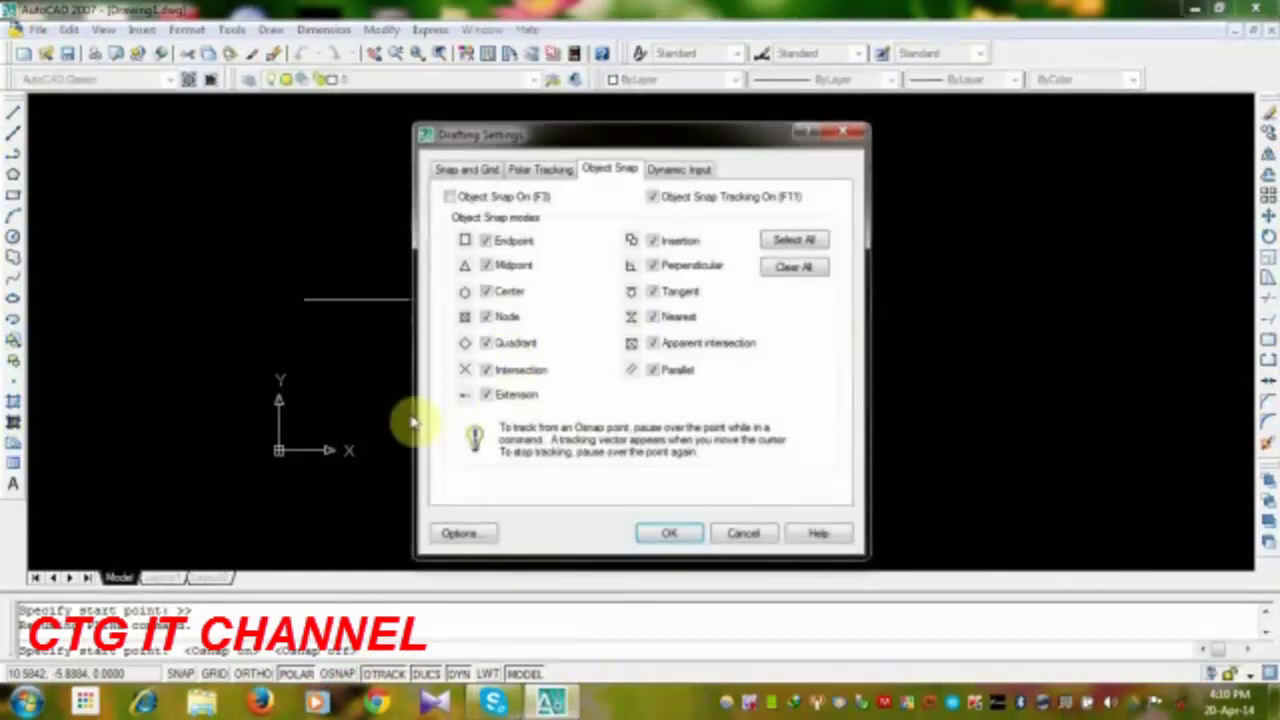
click(666, 532)
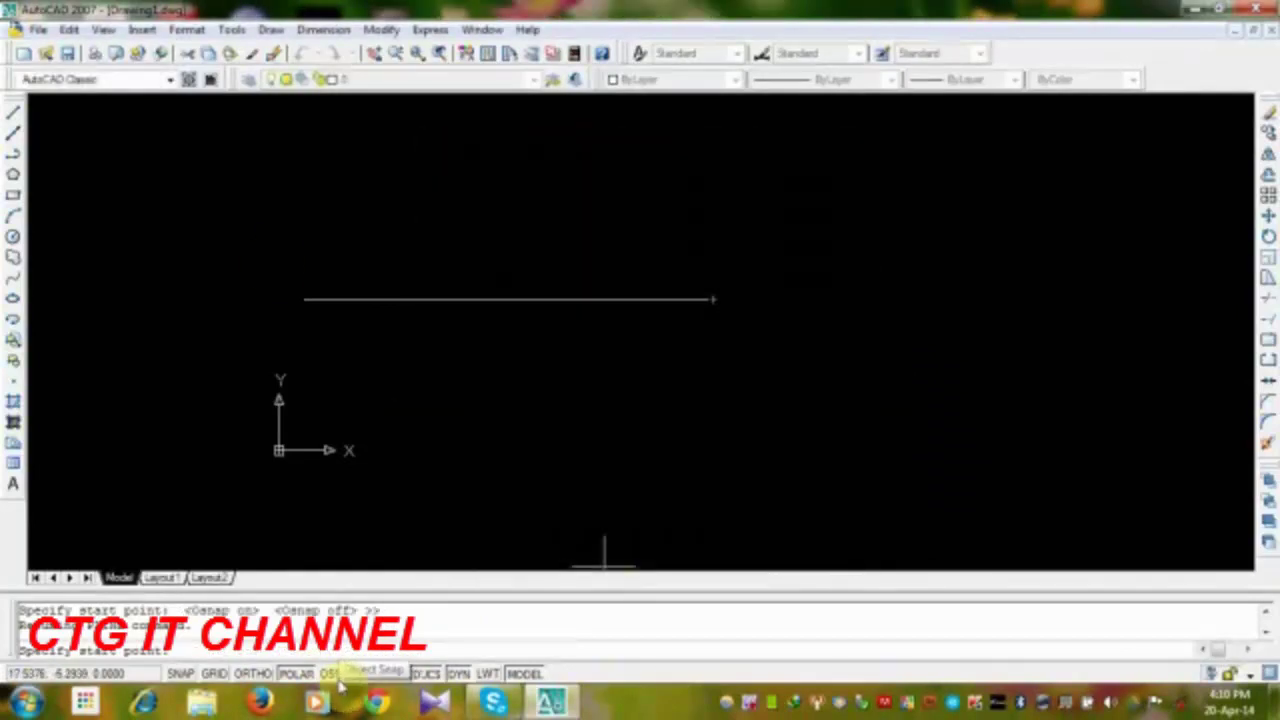
click(340, 676)
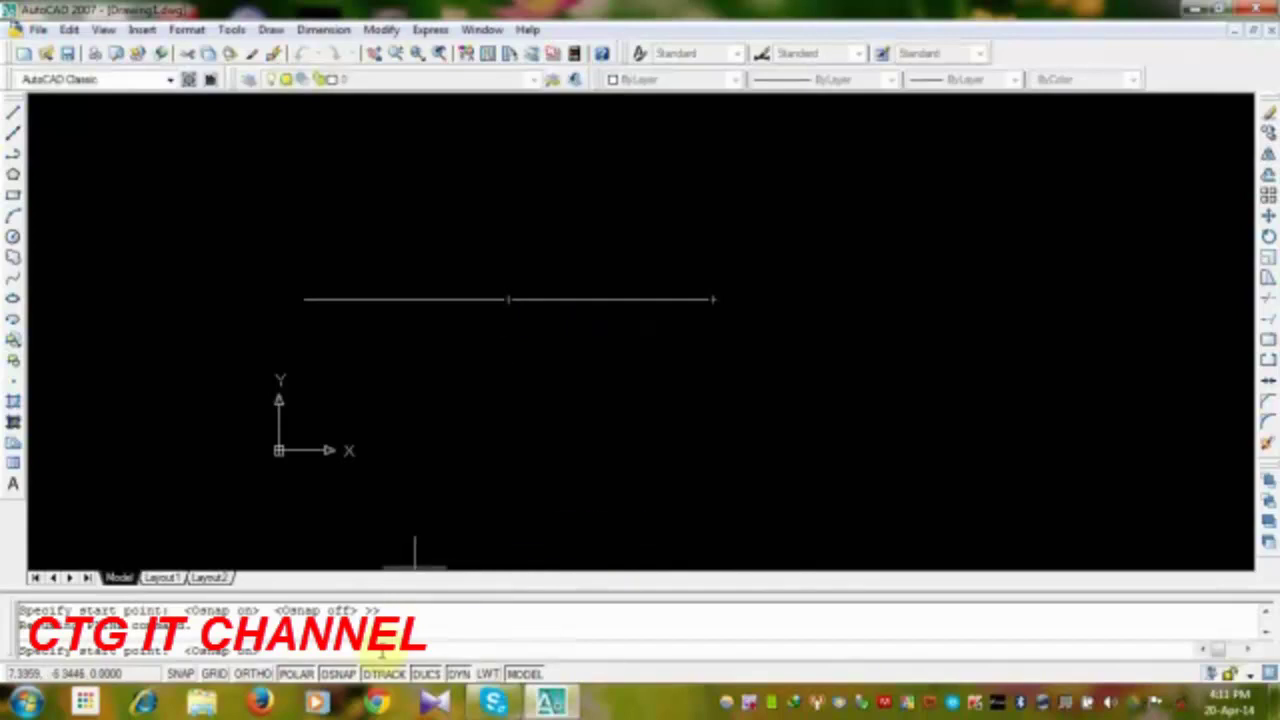
key(Escape)
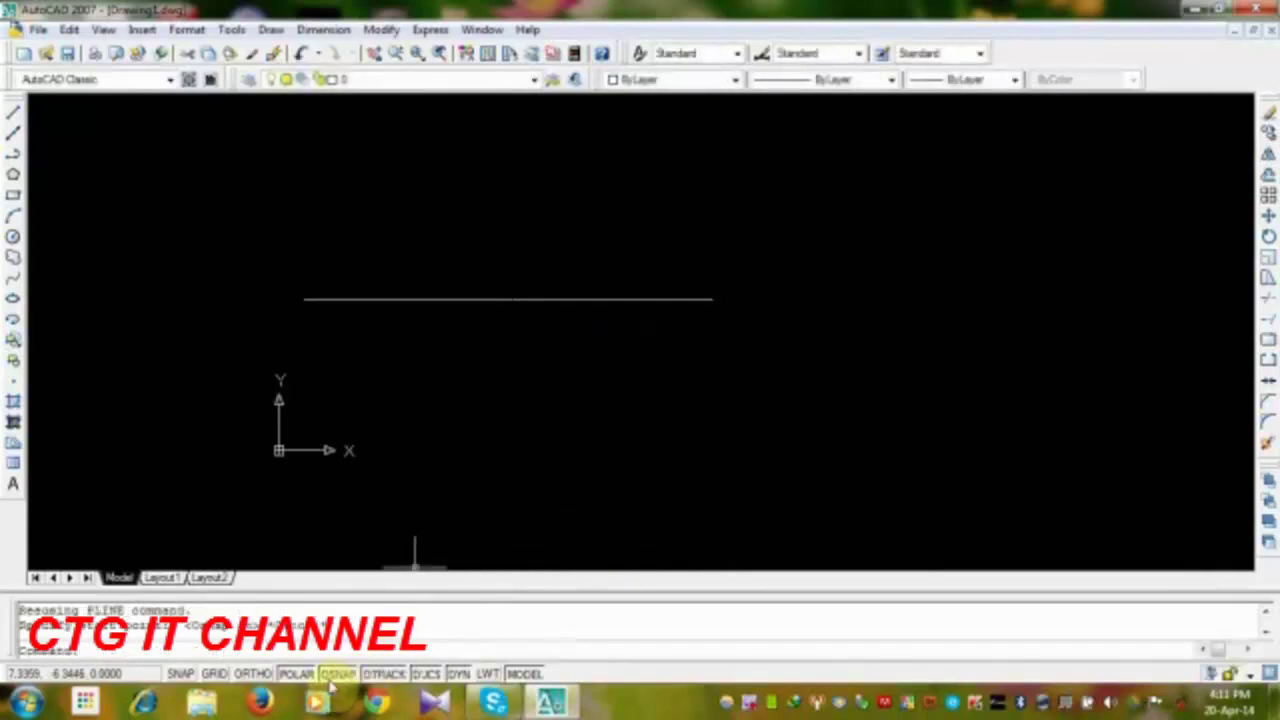
Step: Start PLINE and toggle snap (F9), object snap tracking (F11), polar (F10) and tablet (F4)
click(14, 156)
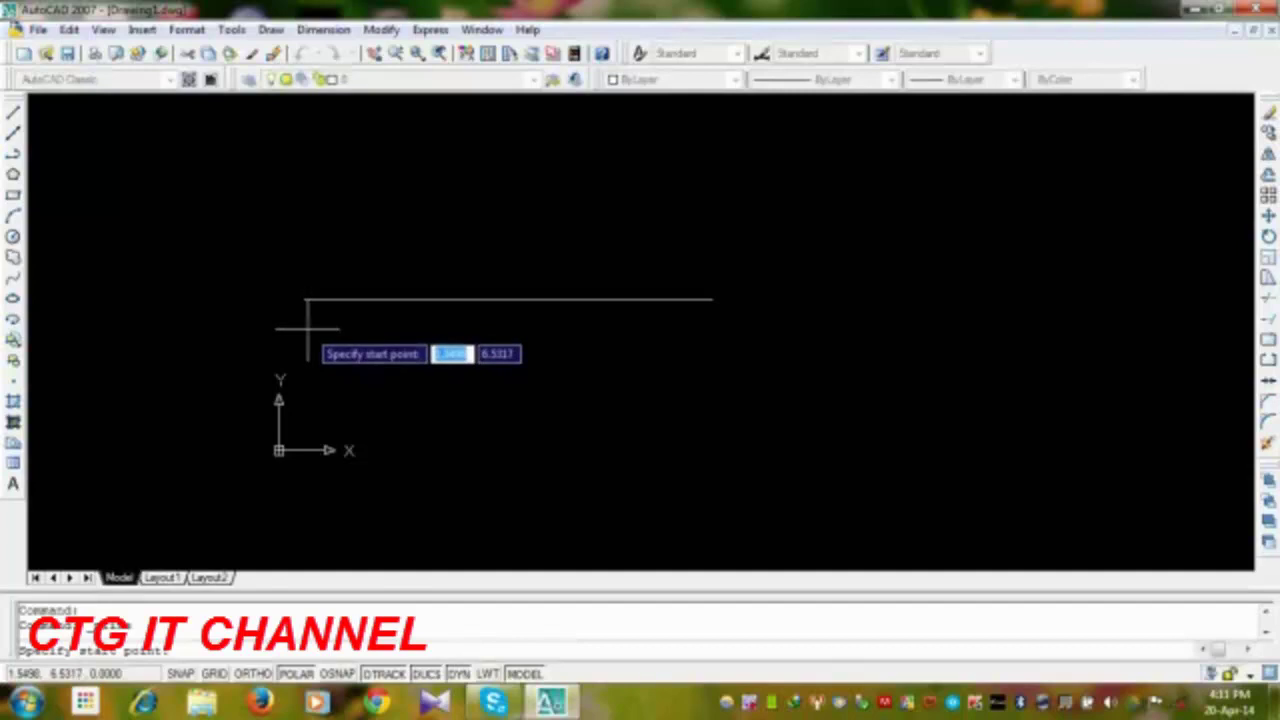
key(F9)
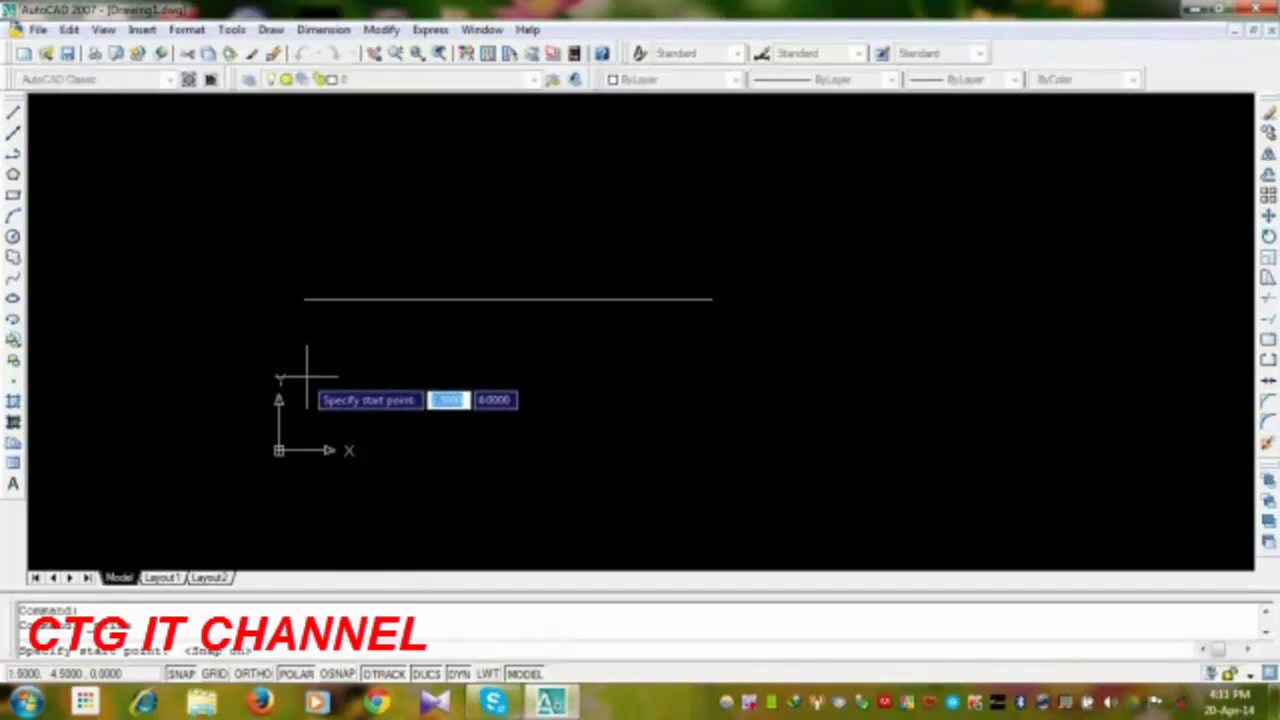
key(F11)
key(F11)
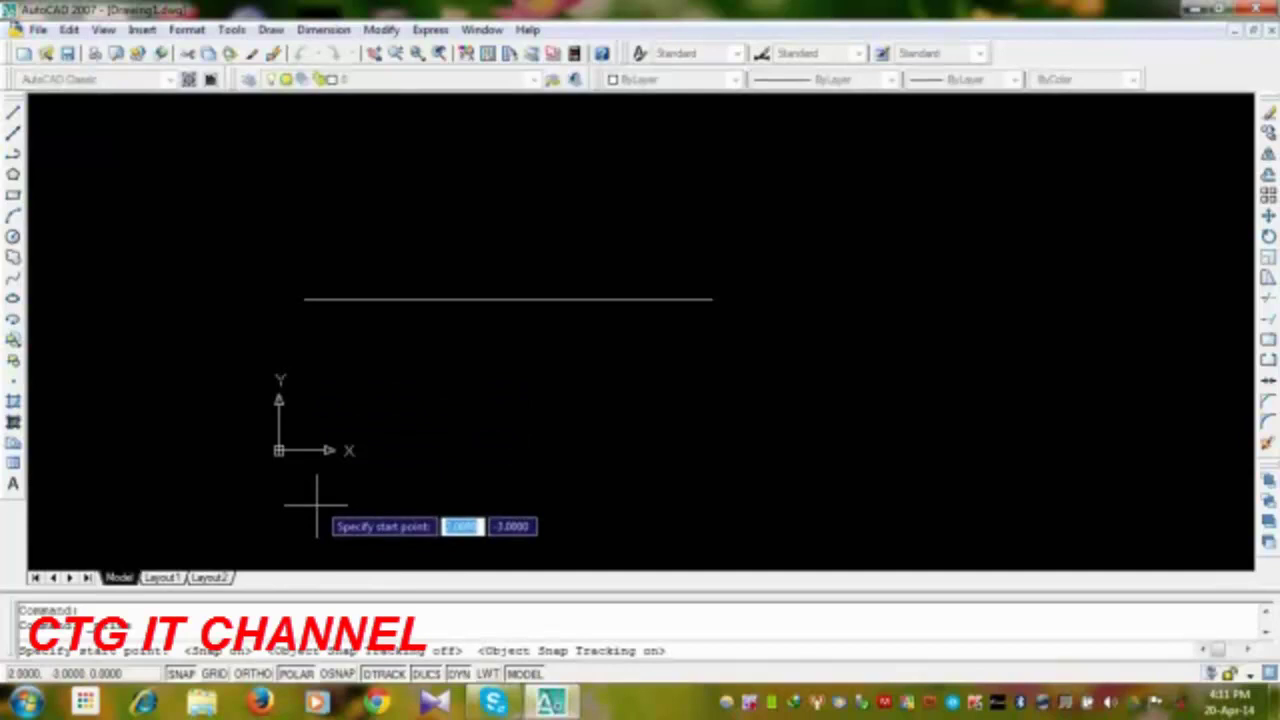
key(F11)
key(F10)
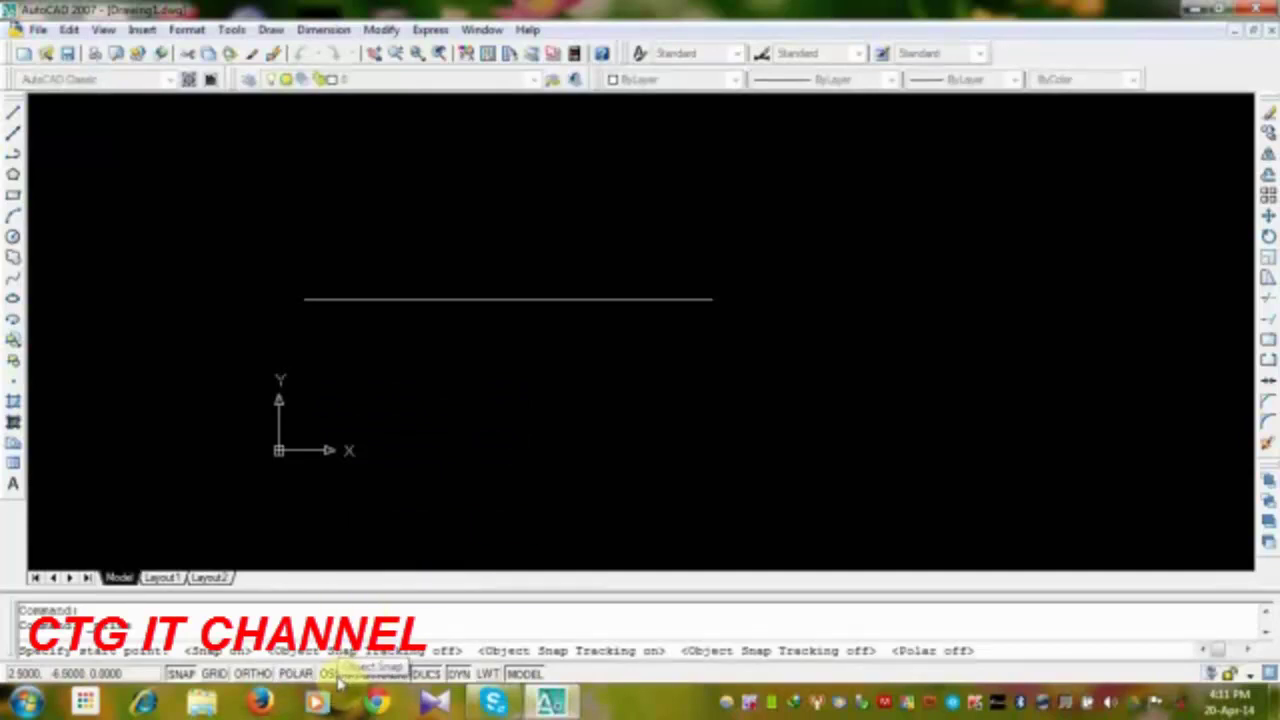
key(F10)
key(F9)
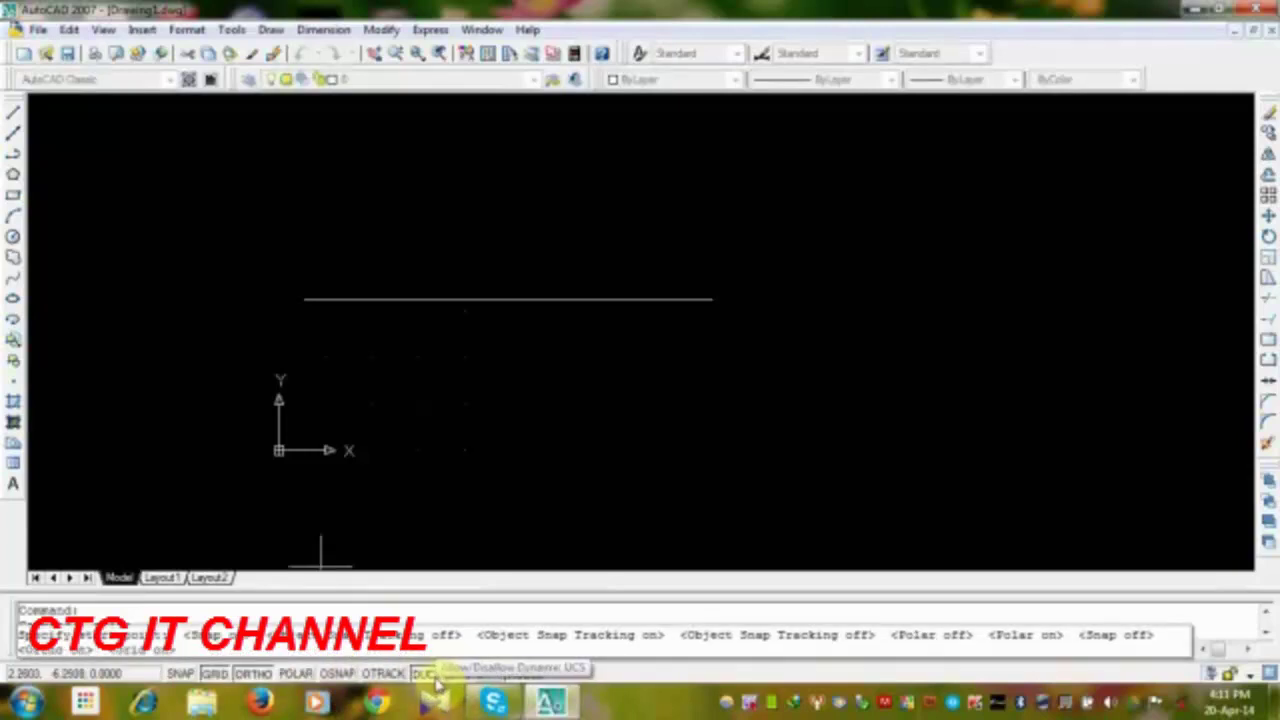
key(F4)
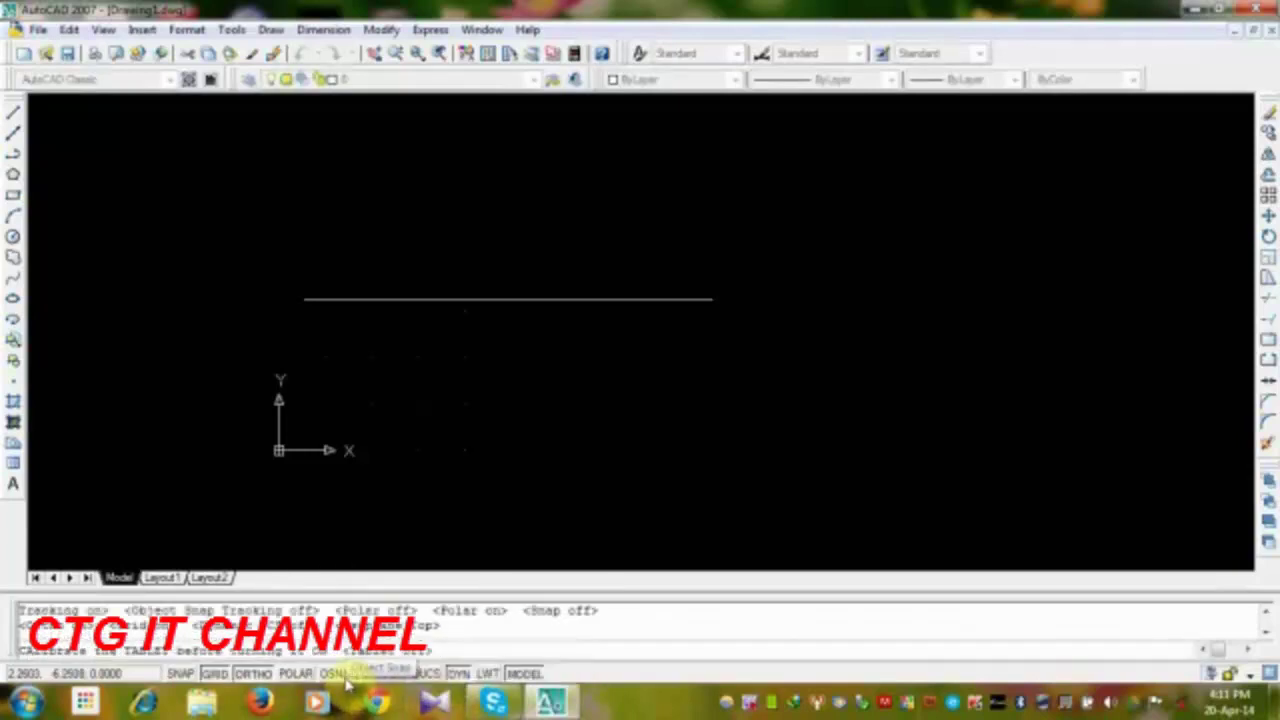
Step: Toggle Object Snap on and off, then set grid off, ortho off, polar on and snap off
click(338, 675)
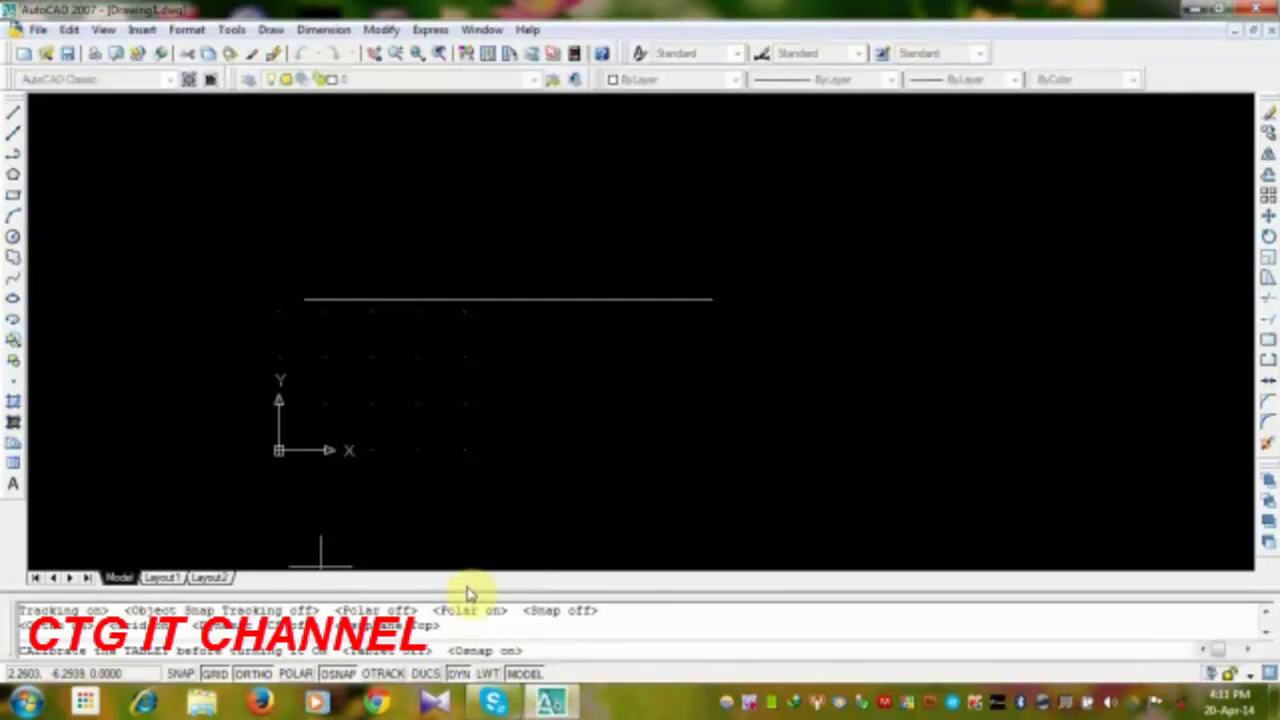
key(F3)
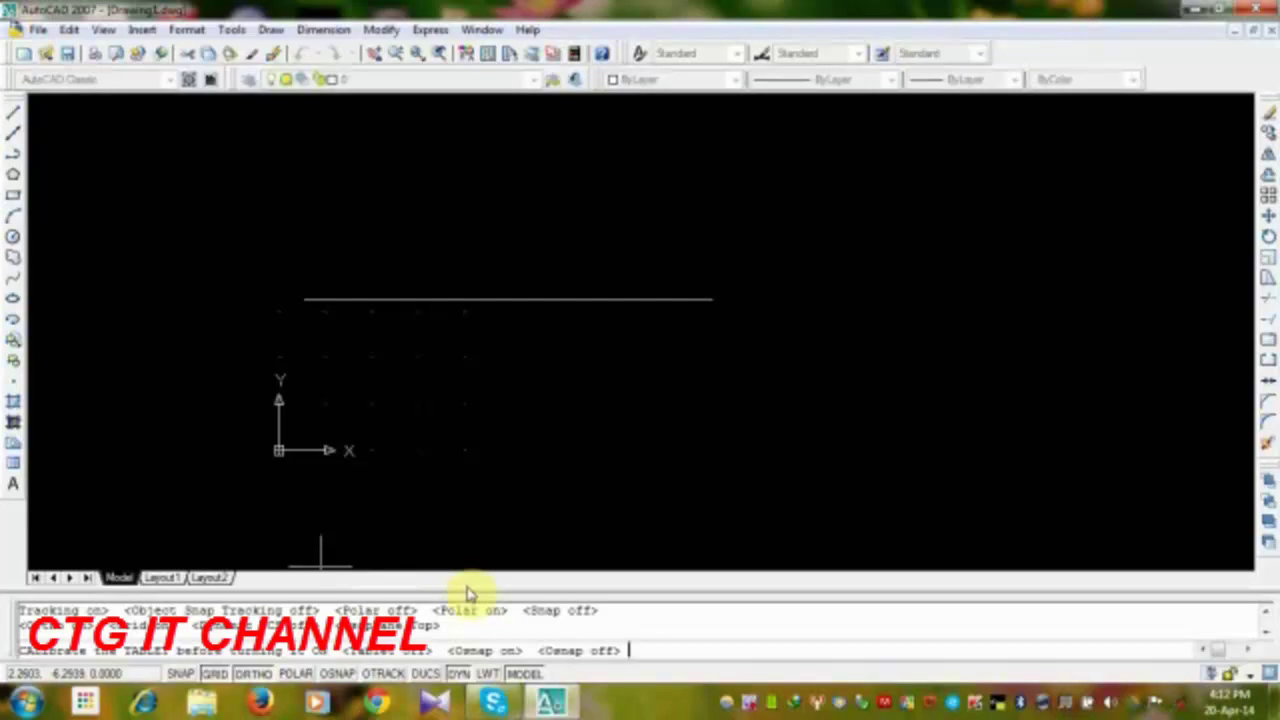
click(214, 673)
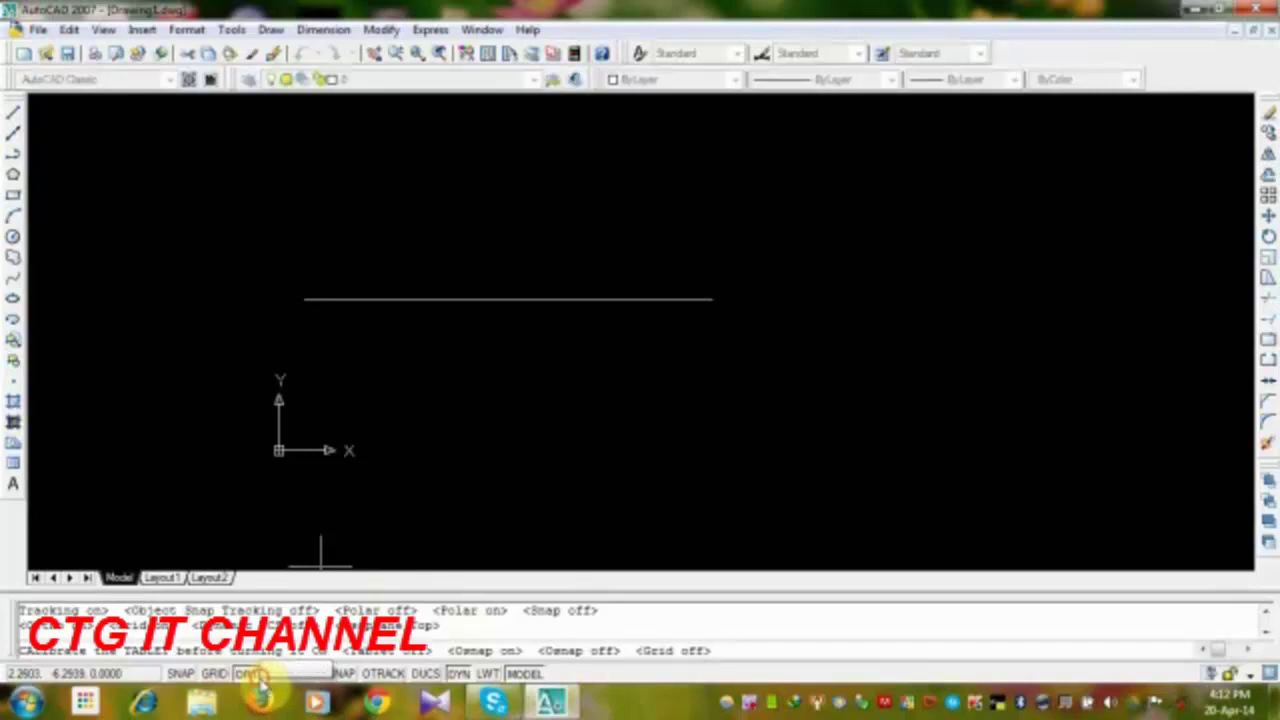
click(253, 673)
click(296, 673)
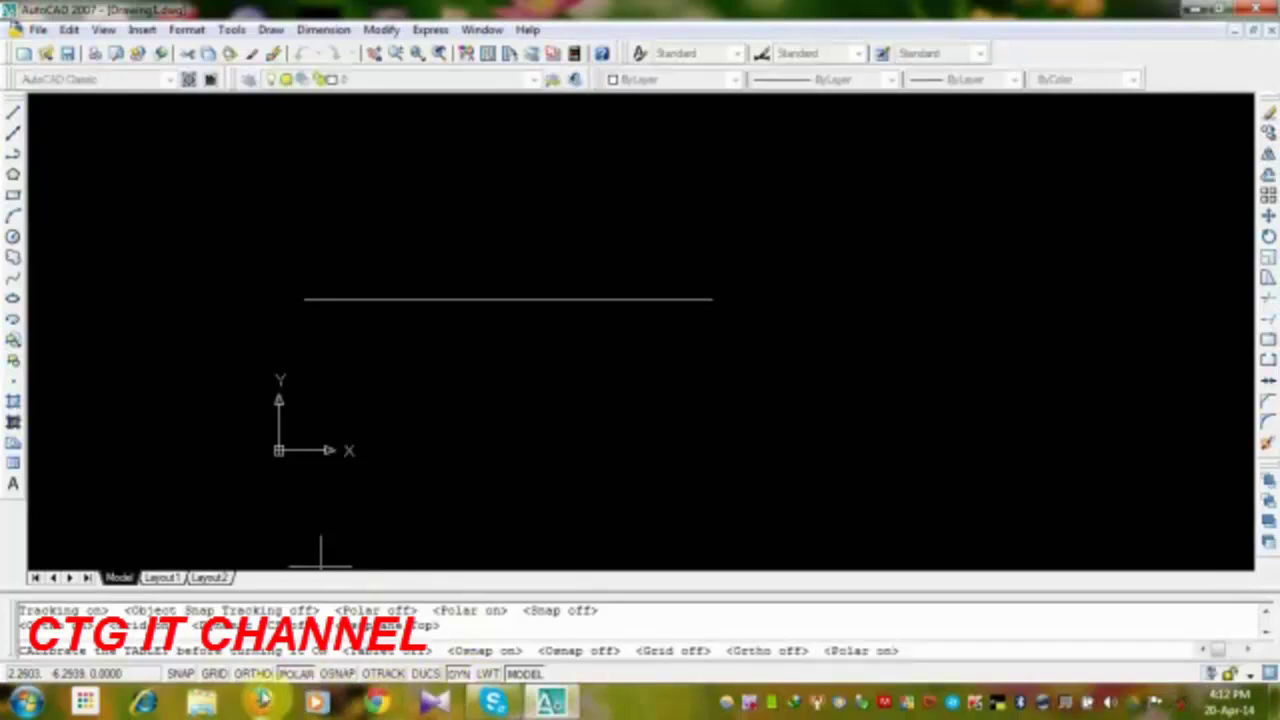
click(180, 673)
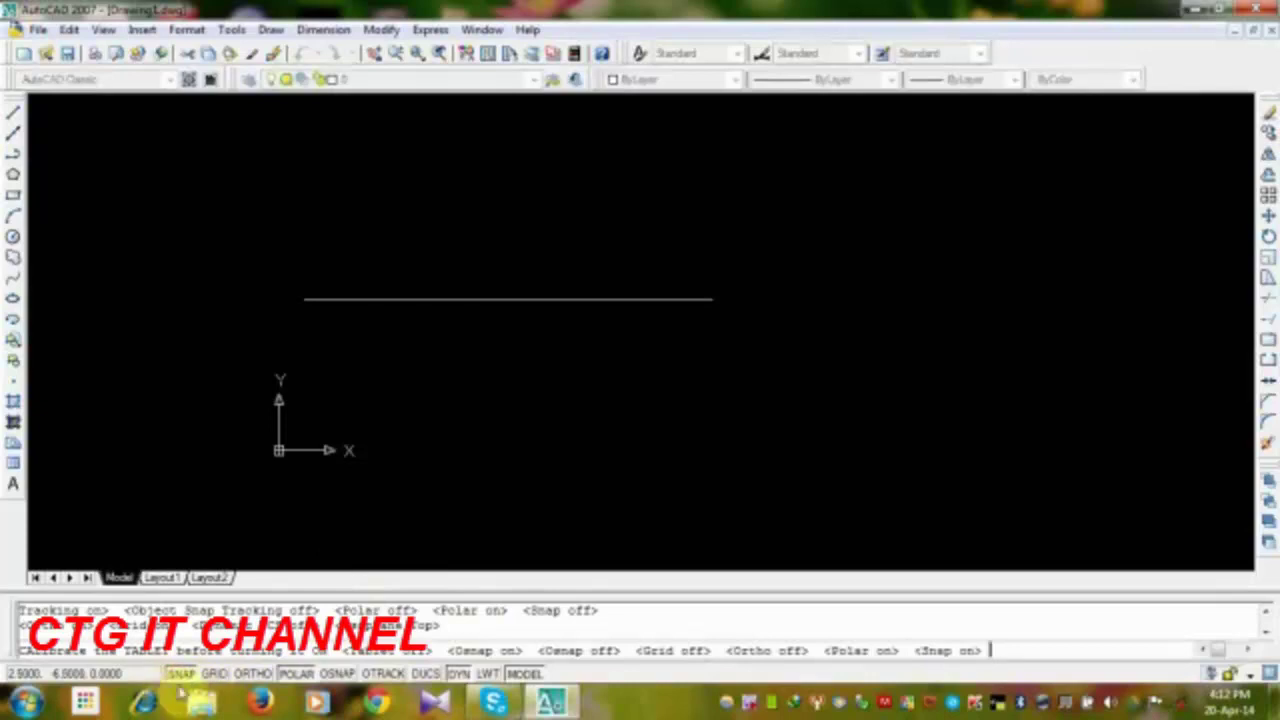
key(F6)
click(178, 673)
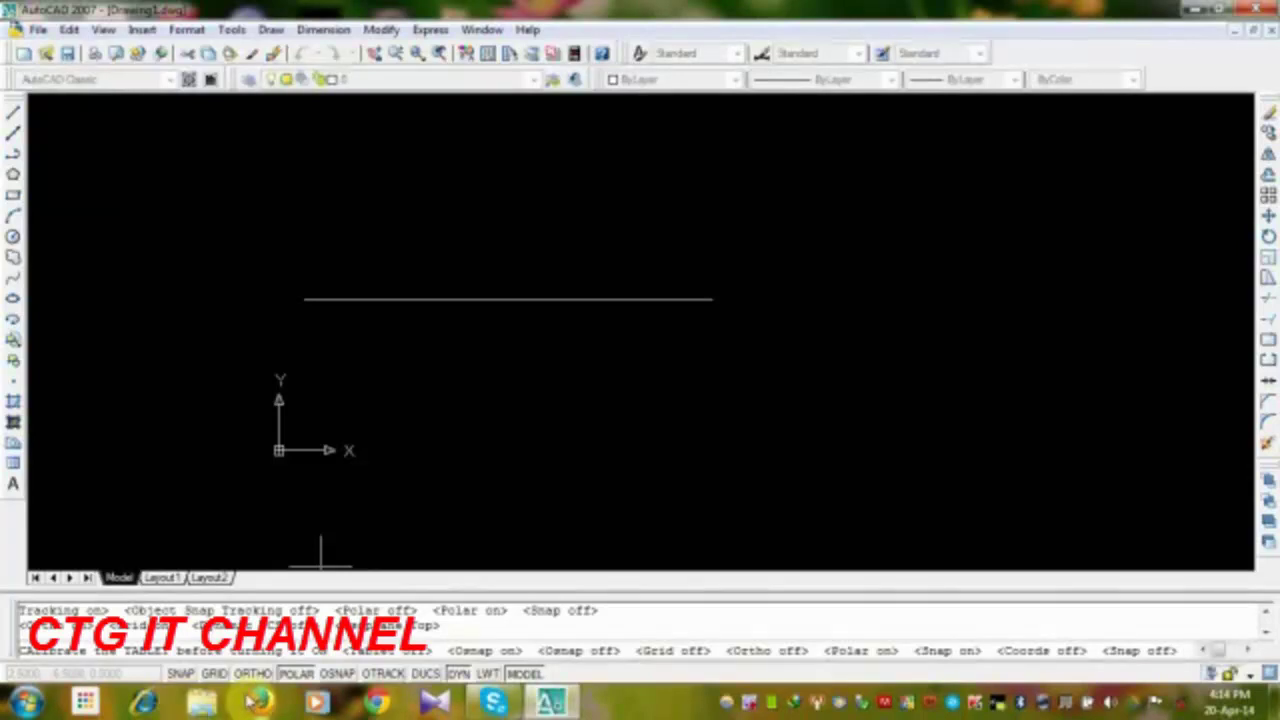
Step: Turn object snap on and start the LINE command, entering 'a' at the prompt
click(338, 674)
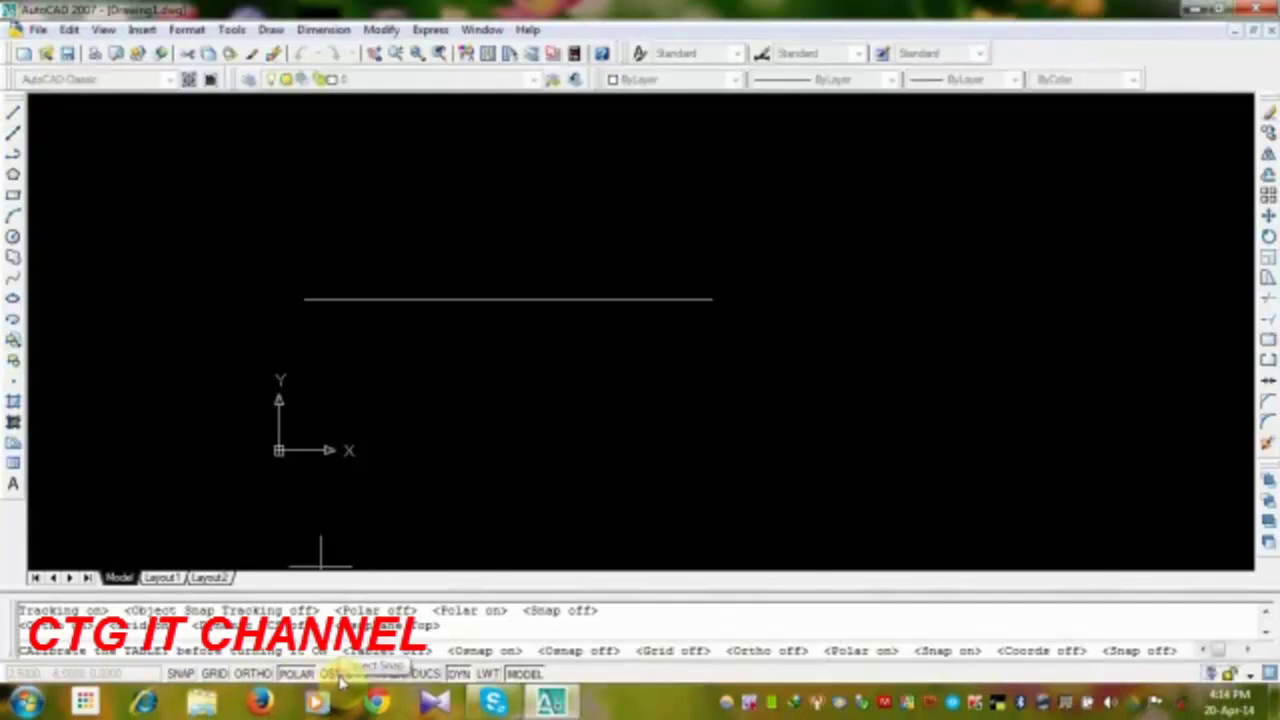
key(l)
key(Return)
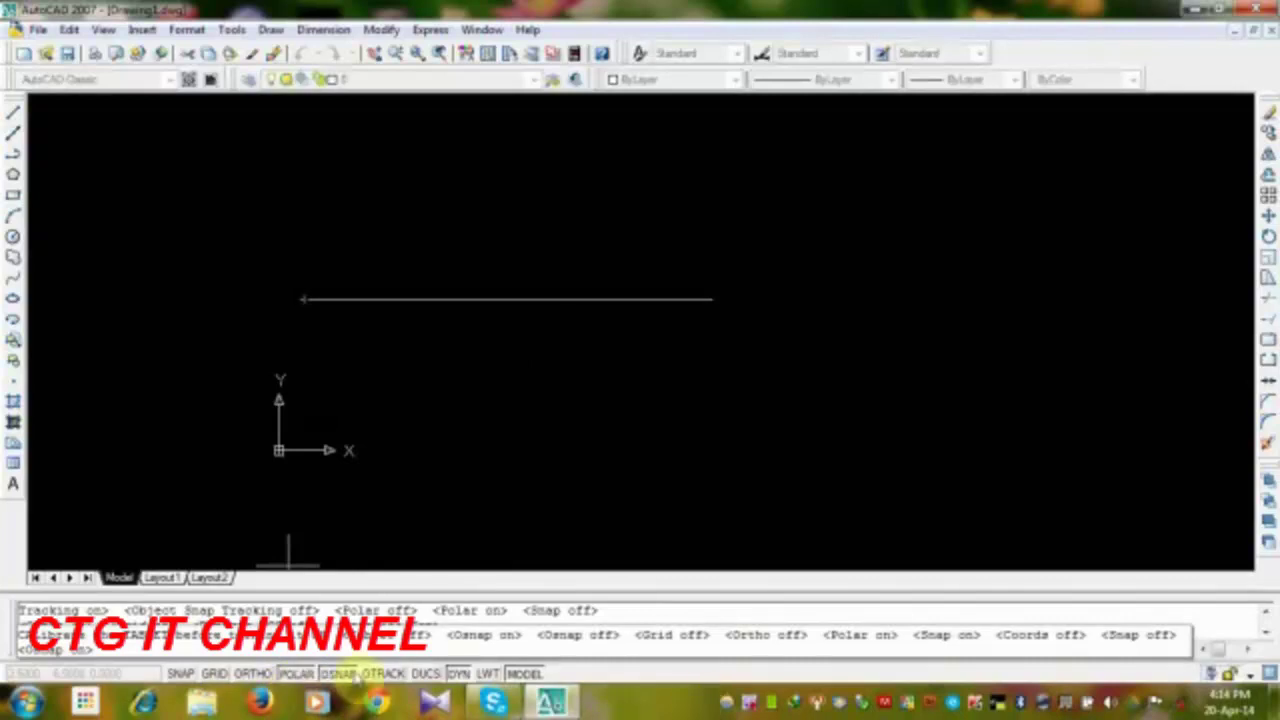
text(a)
key(Return)
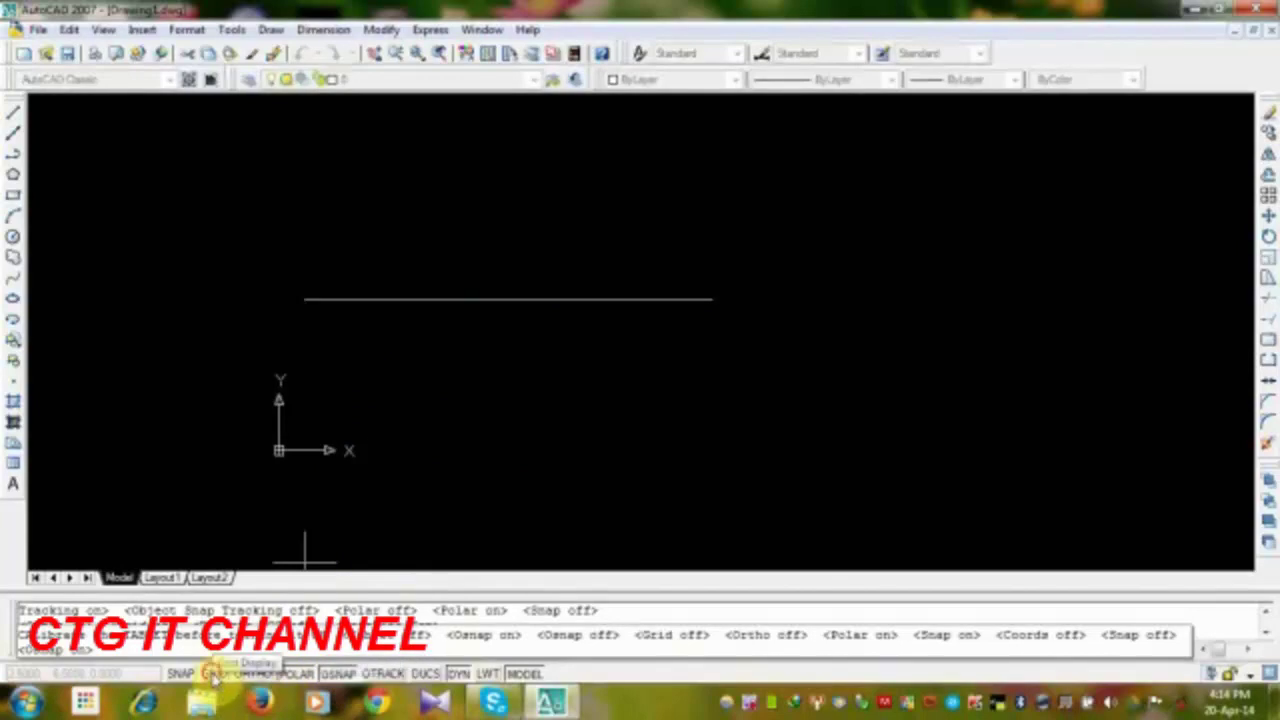
Step: Turn the grid back on and zoom in closer on the drawing area
click(214, 673)
middle_drag(305, 420, 345, 420)
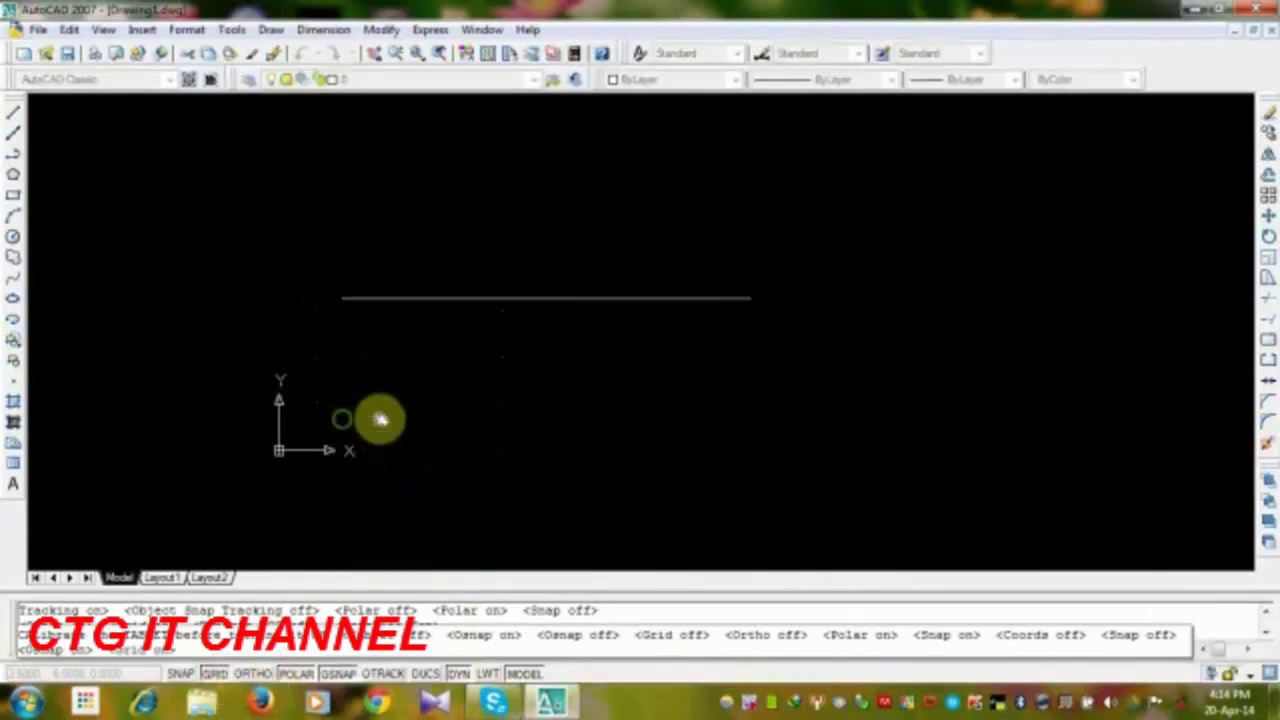
scroll(380, 420, up, 2)
scroll(420, 418, up, 2)
scroll(420, 420, up, 1)
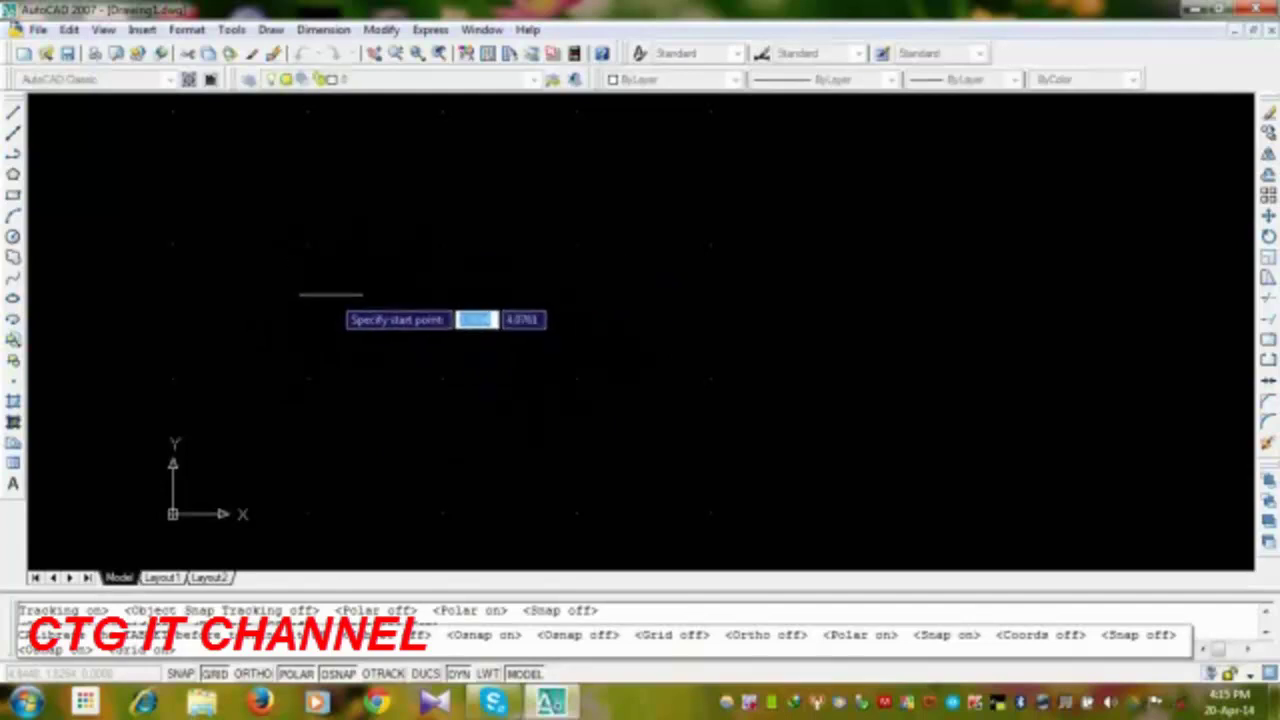
Step: Draw a short single-segment horizontal polyline and switch snap mode on
click(15, 163)
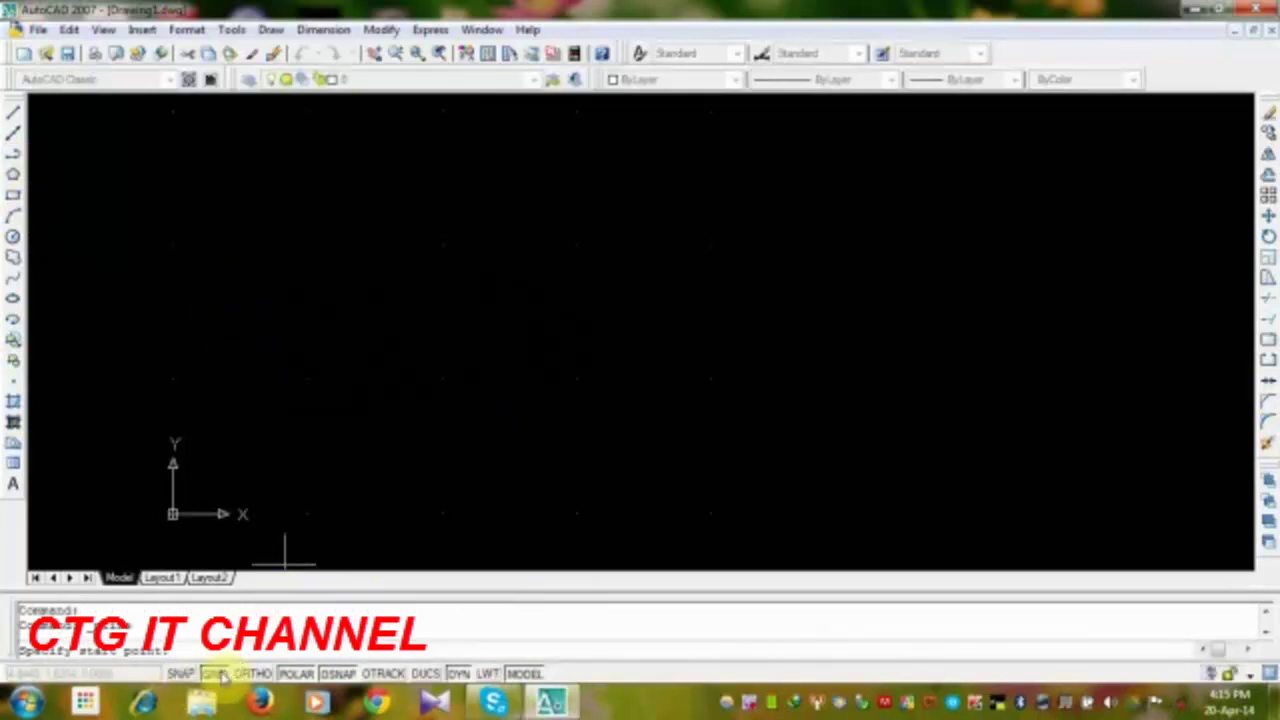
click(320, 299)
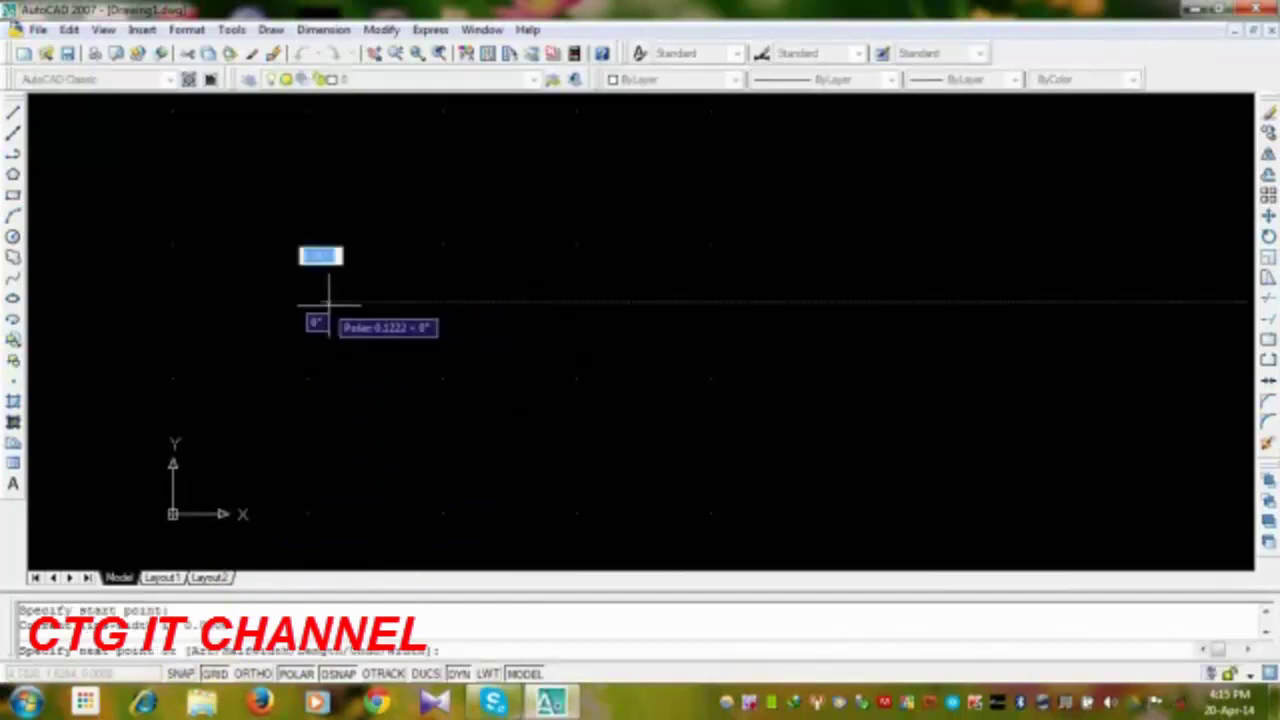
click(509, 301)
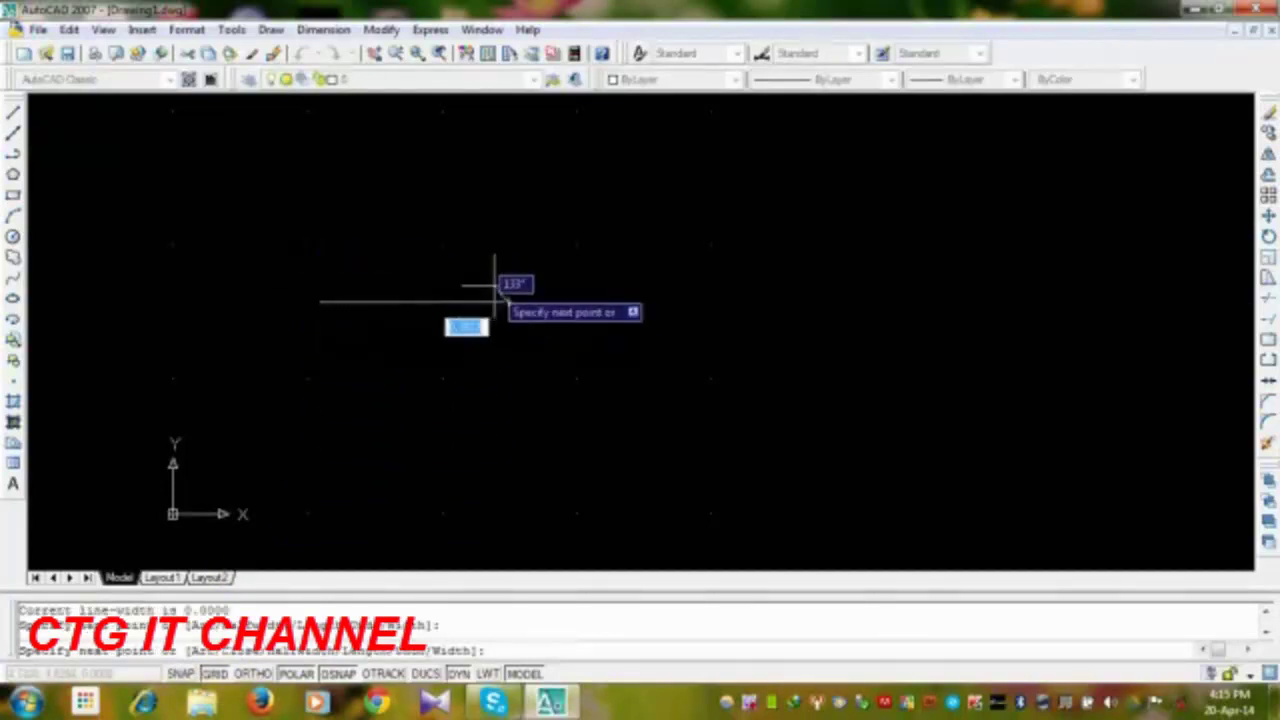
key(Return)
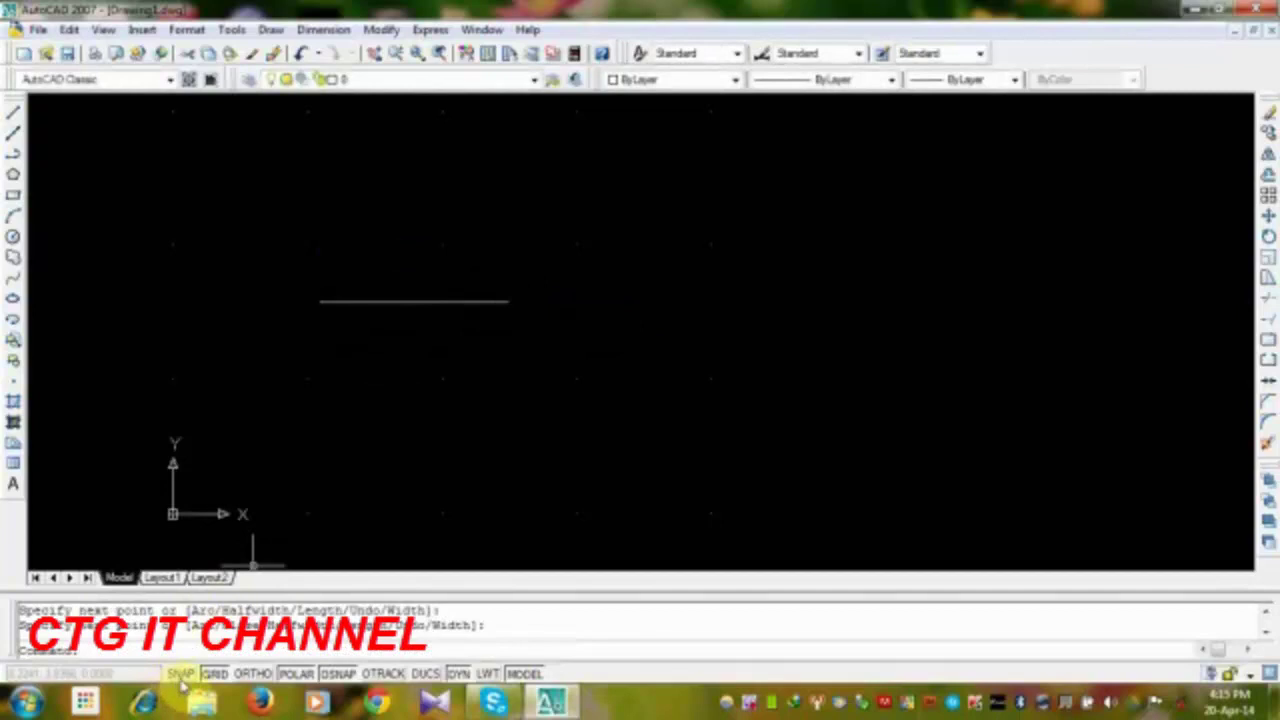
click(181, 674)
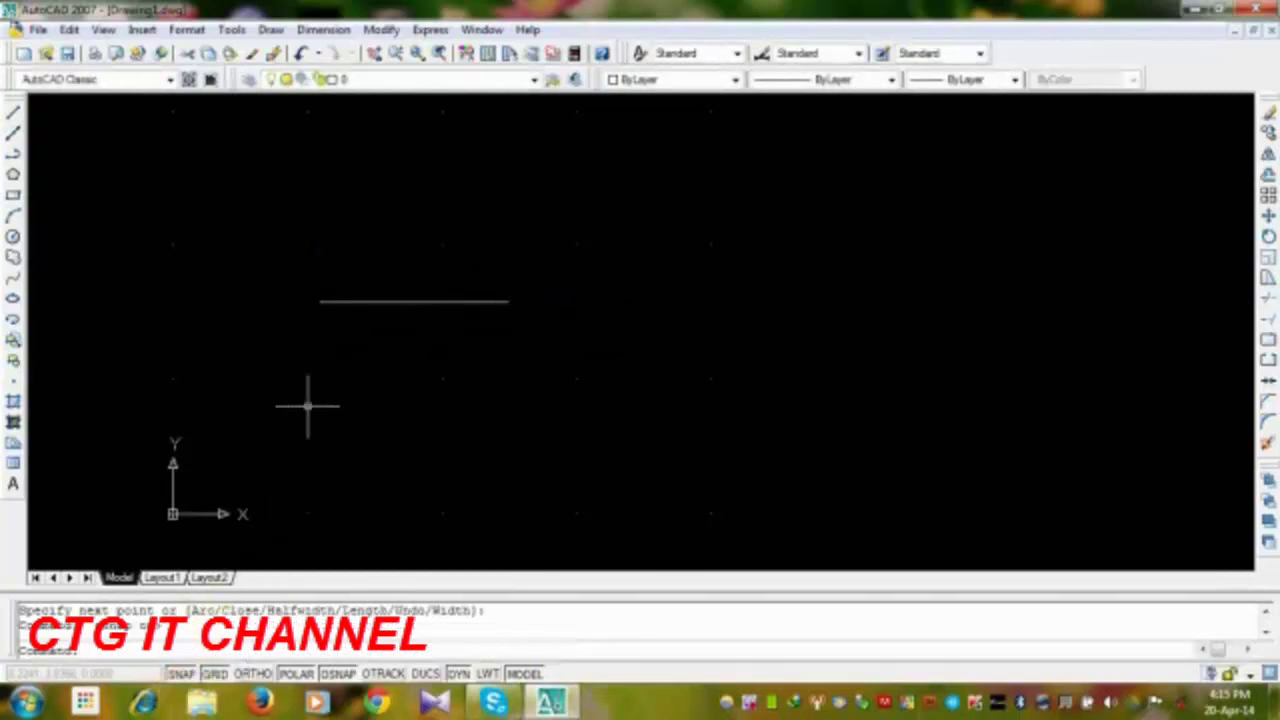
click(14, 158)
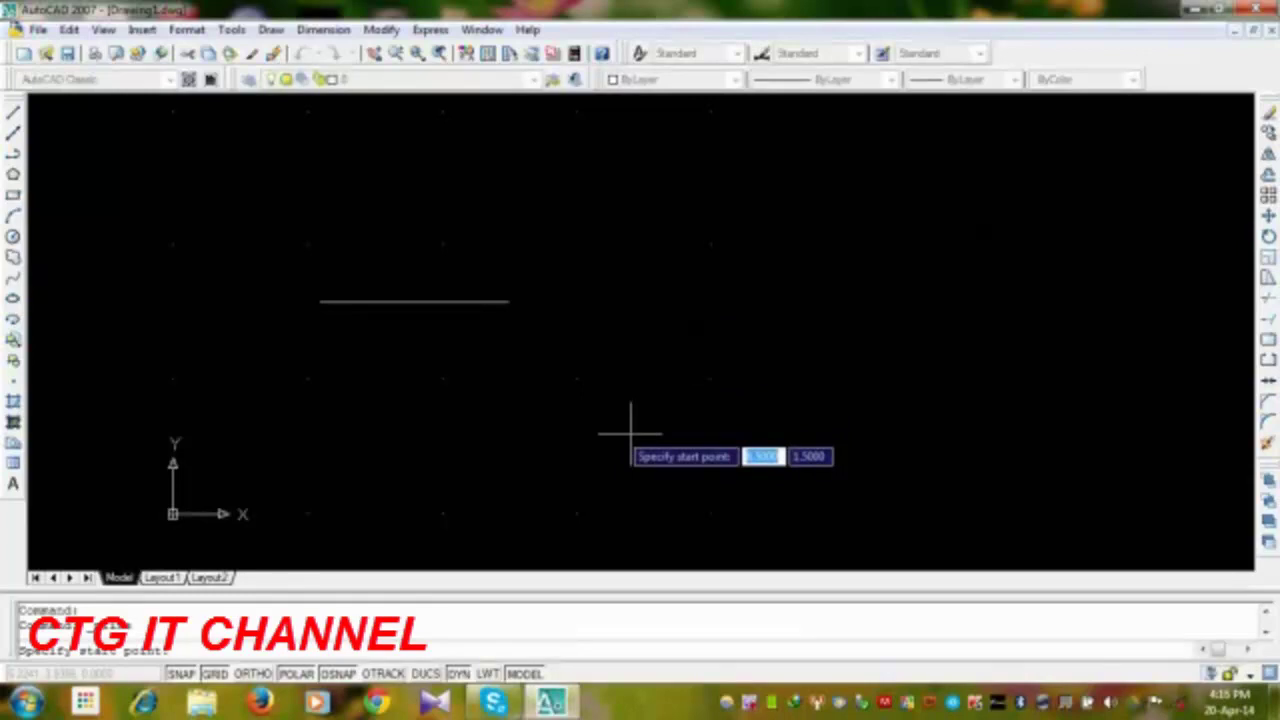
Step: Turn snap and grid off, then give the horizontal line a 0.90 mm lineweight
click(181, 673)
click(208, 672)
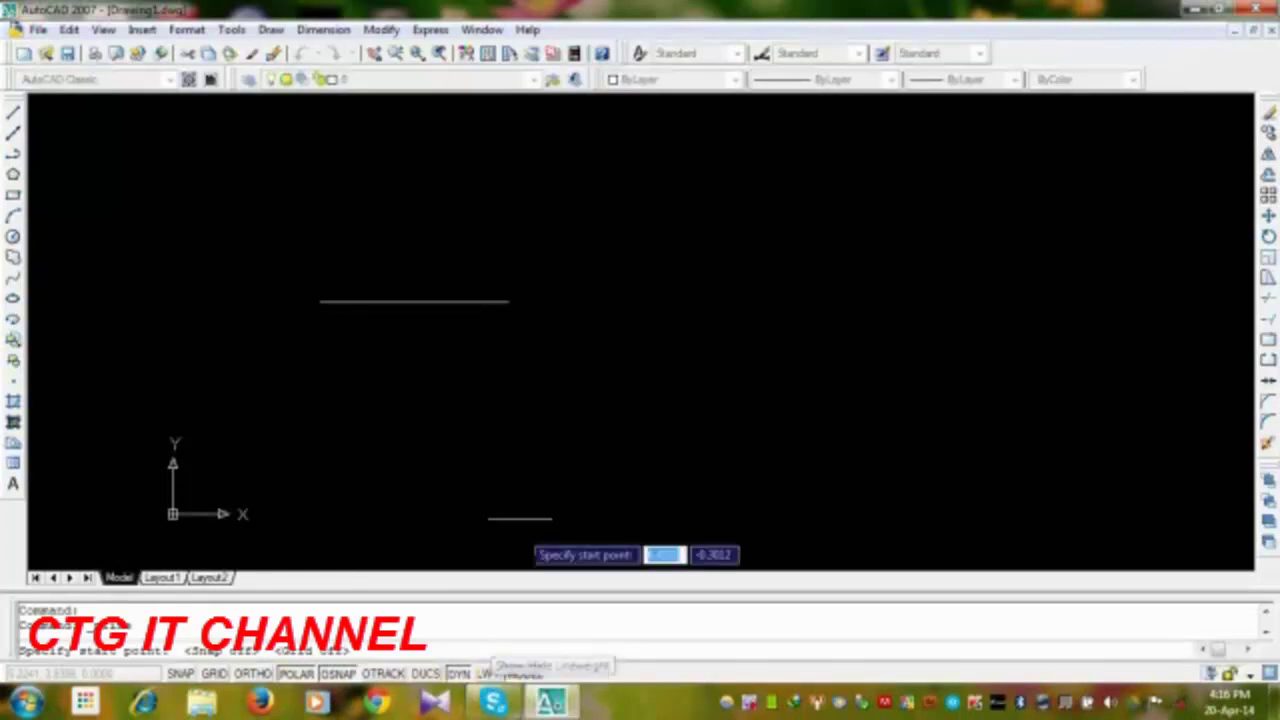
key(Escape)
click(542, 268)
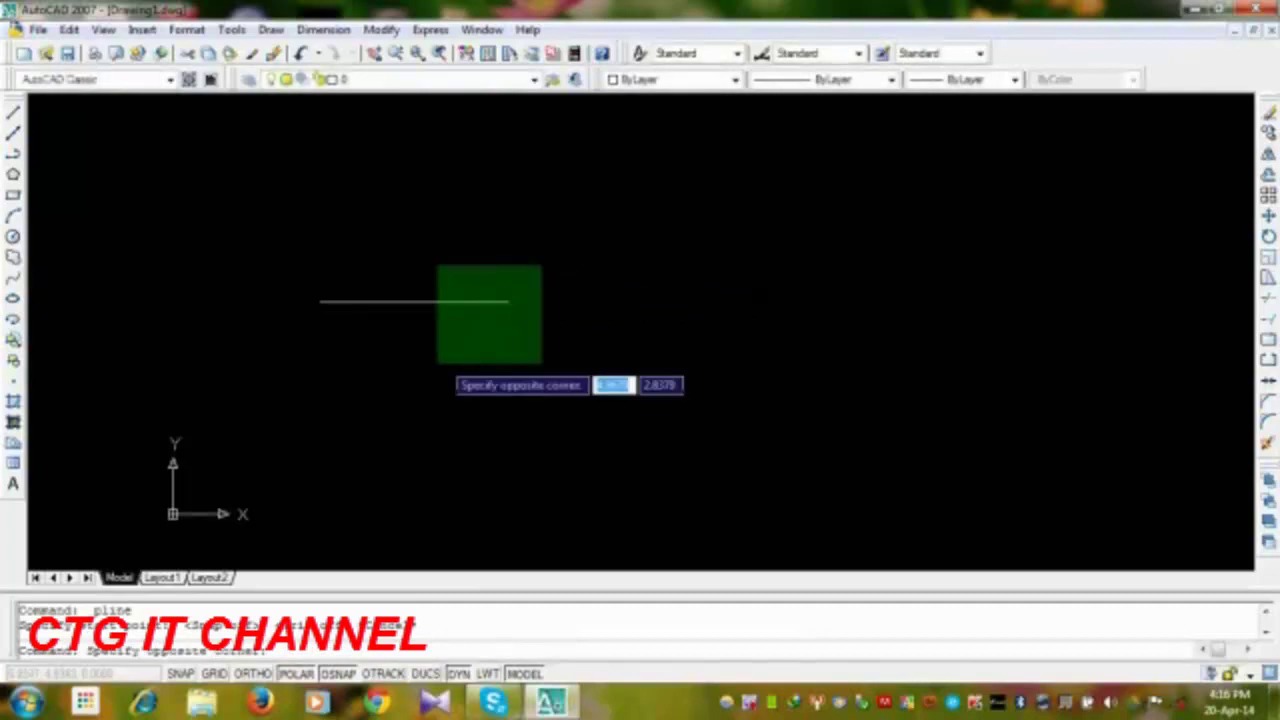
click(437, 363)
click(1014, 79)
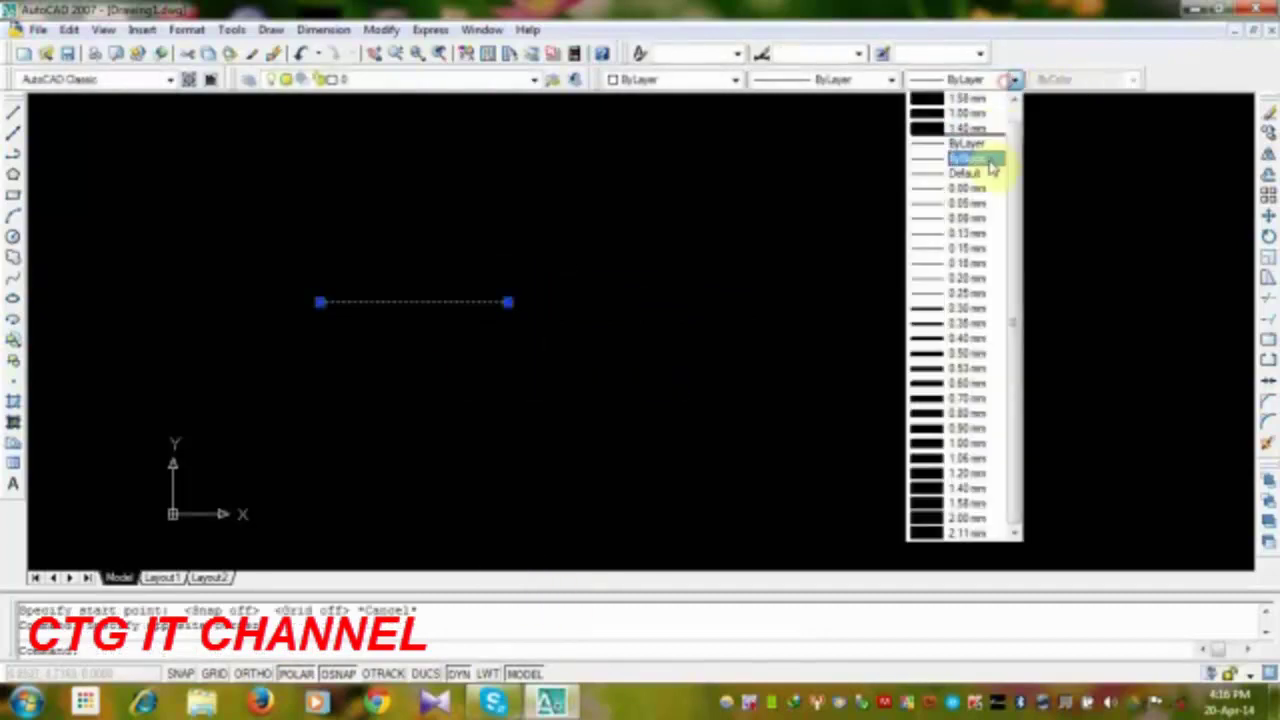
click(975, 428)
key(Escape)
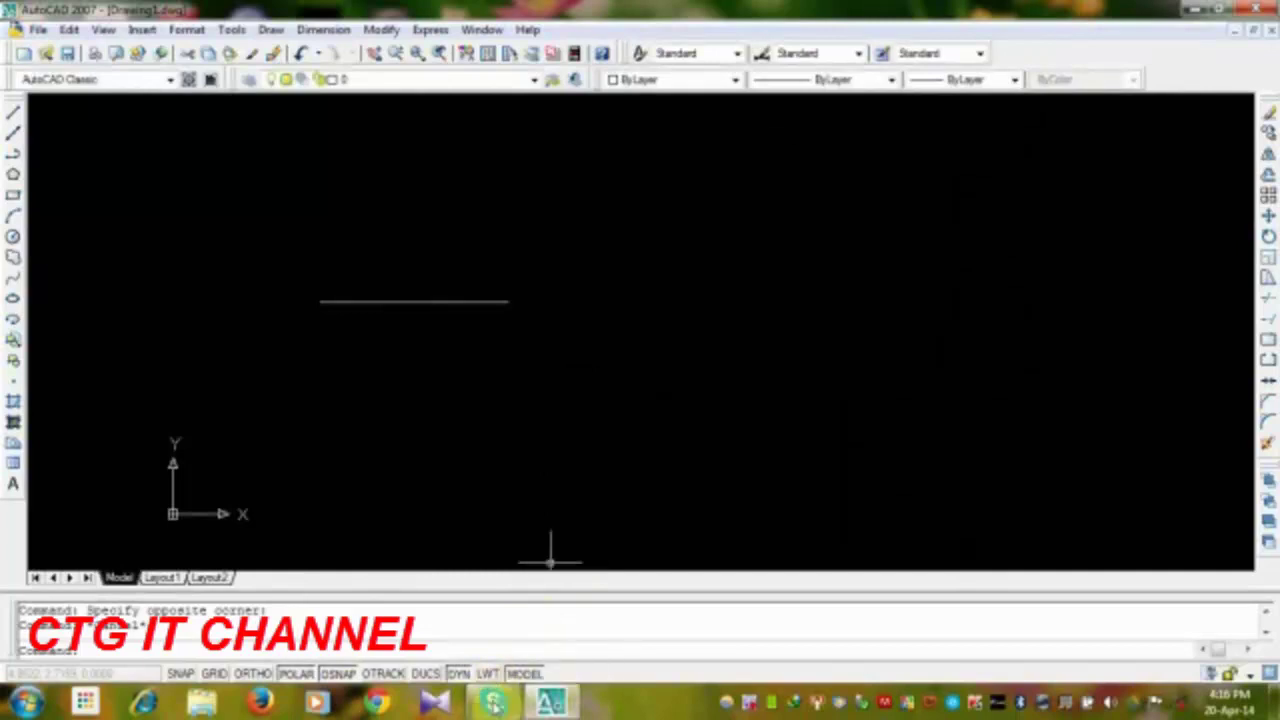
Step: Turn on lineweight display and change the line's lineweight to 1.58 mm
click(489, 674)
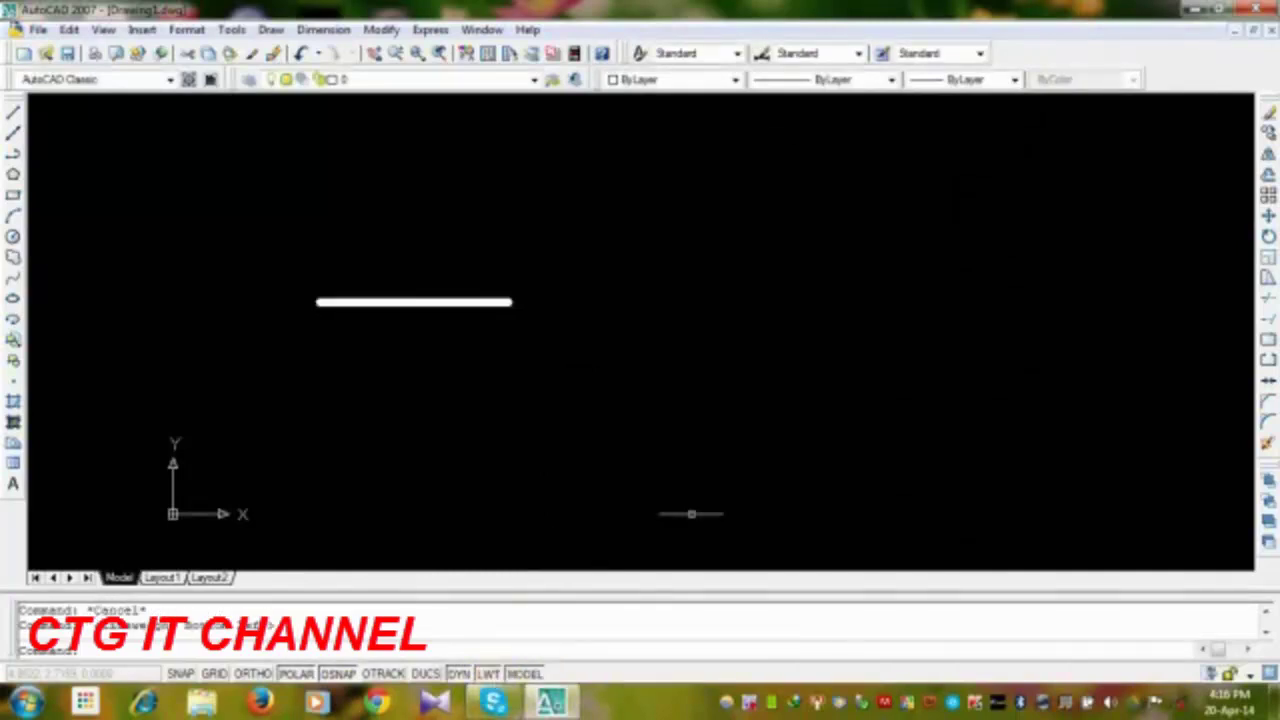
click(510, 301)
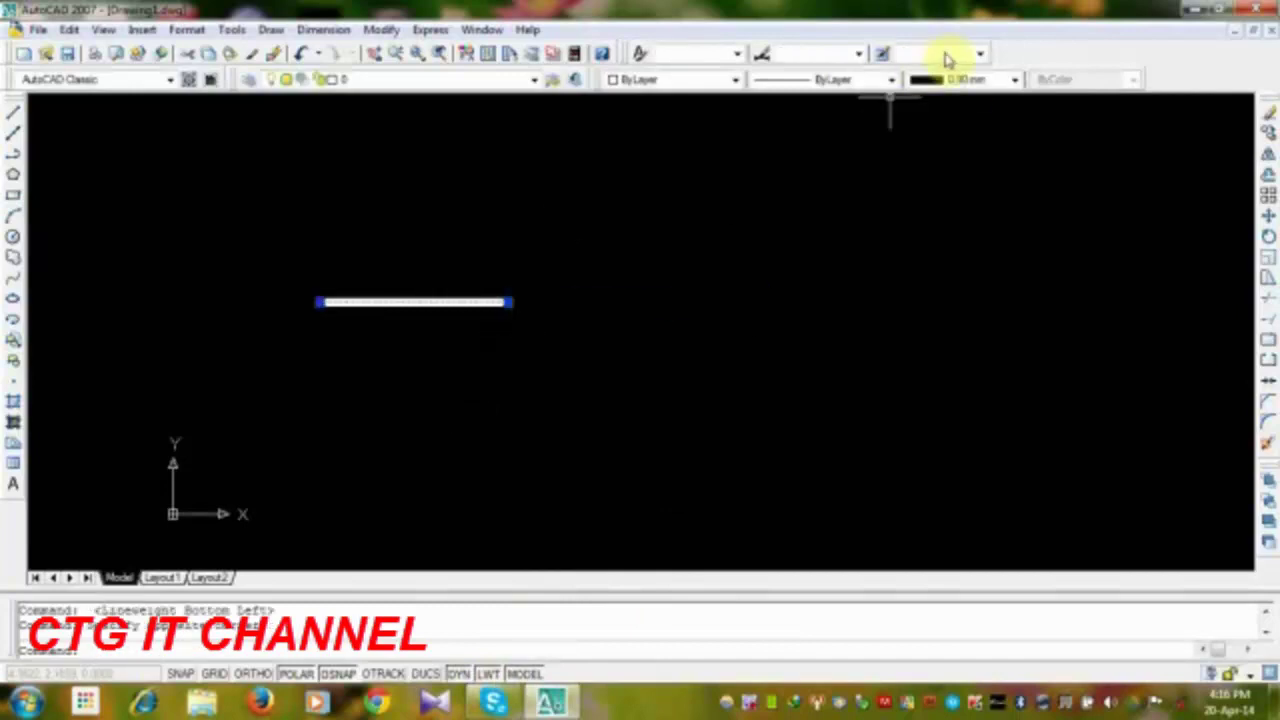
click(965, 79)
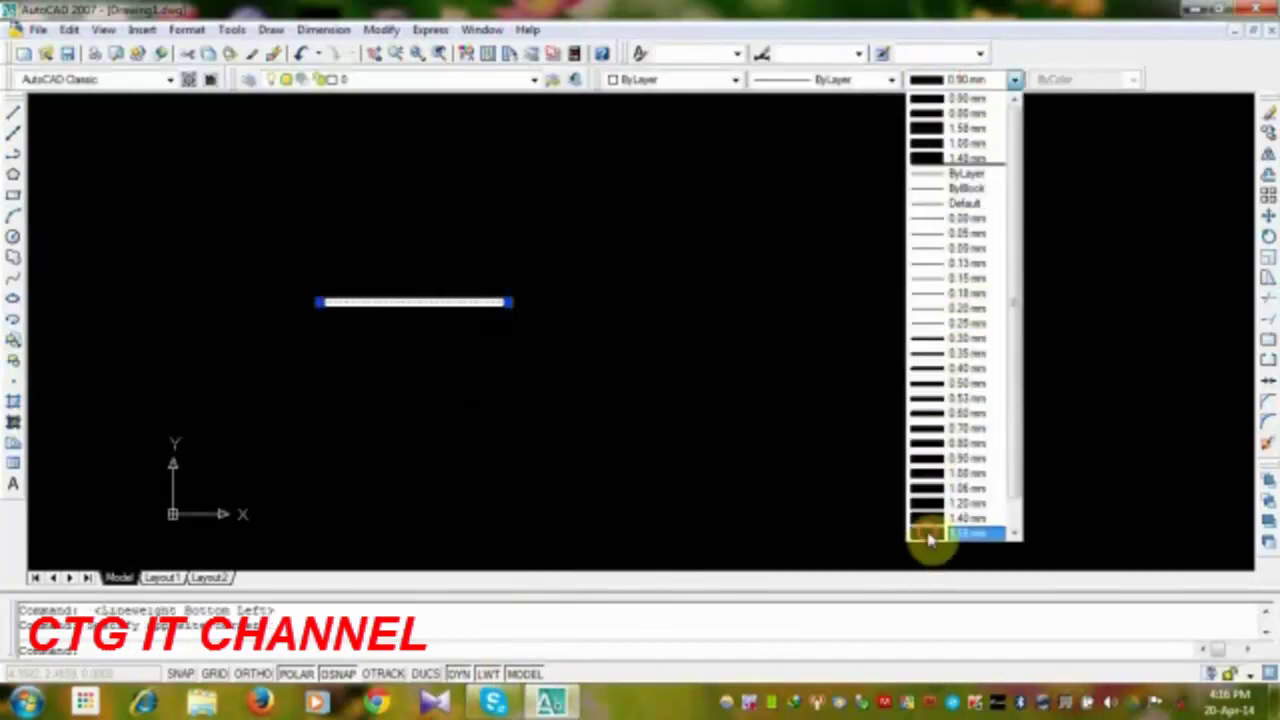
click(929, 535)
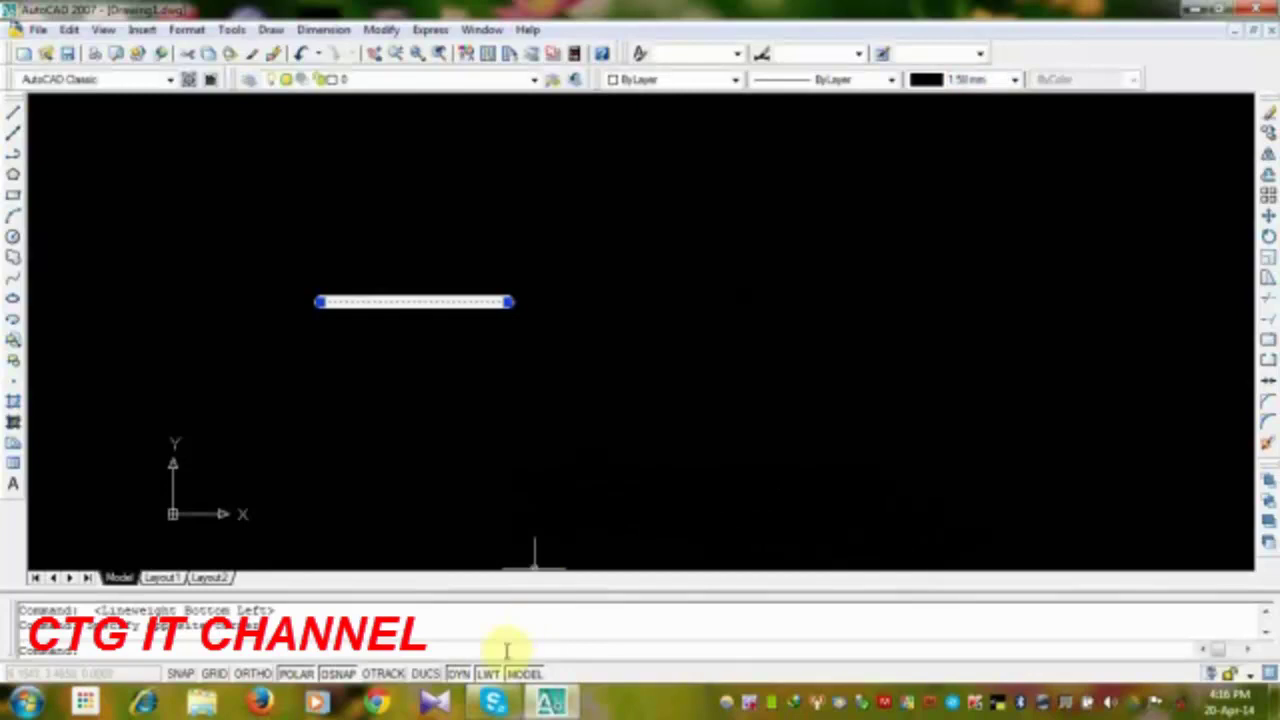
key(Escape)
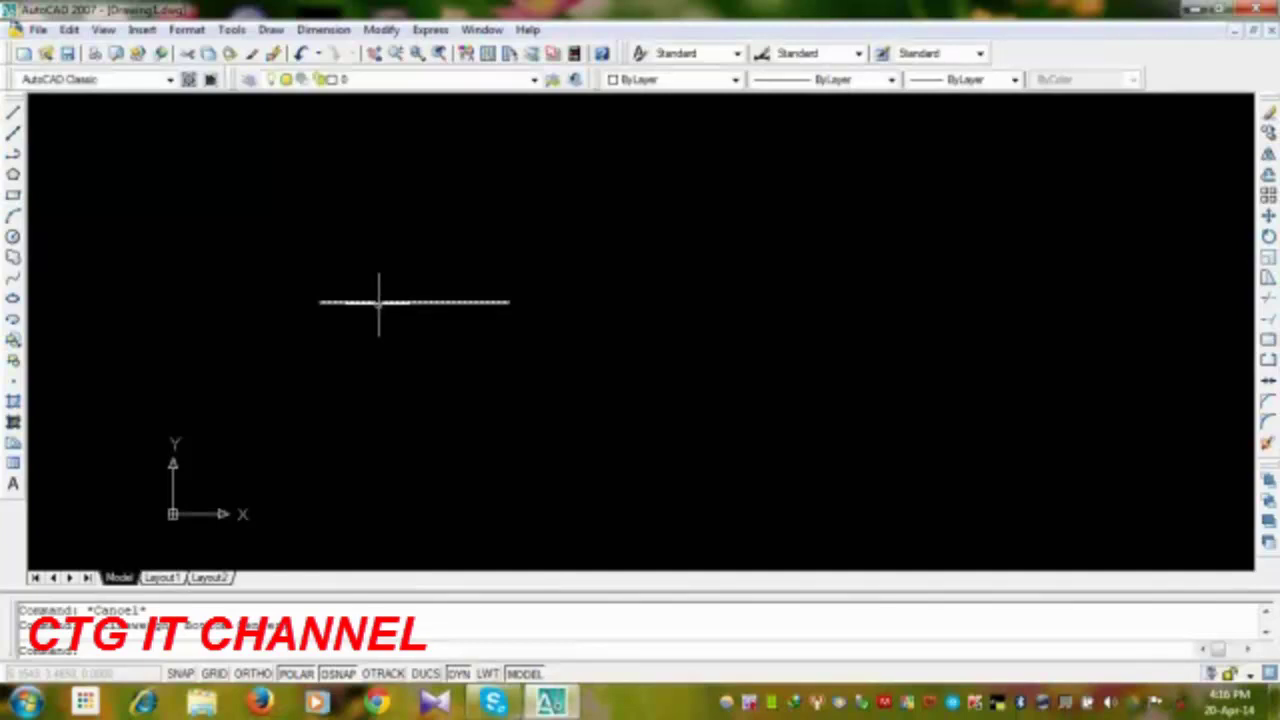
Step: Select the line and change its lineweight to a different value
click(548, 265)
click(457, 351)
click(957, 80)
click(970, 200)
key(Escape)
Step: Select the line with a crossing window and delete it
click(572, 364)
click(330, 286)
key(Delete)
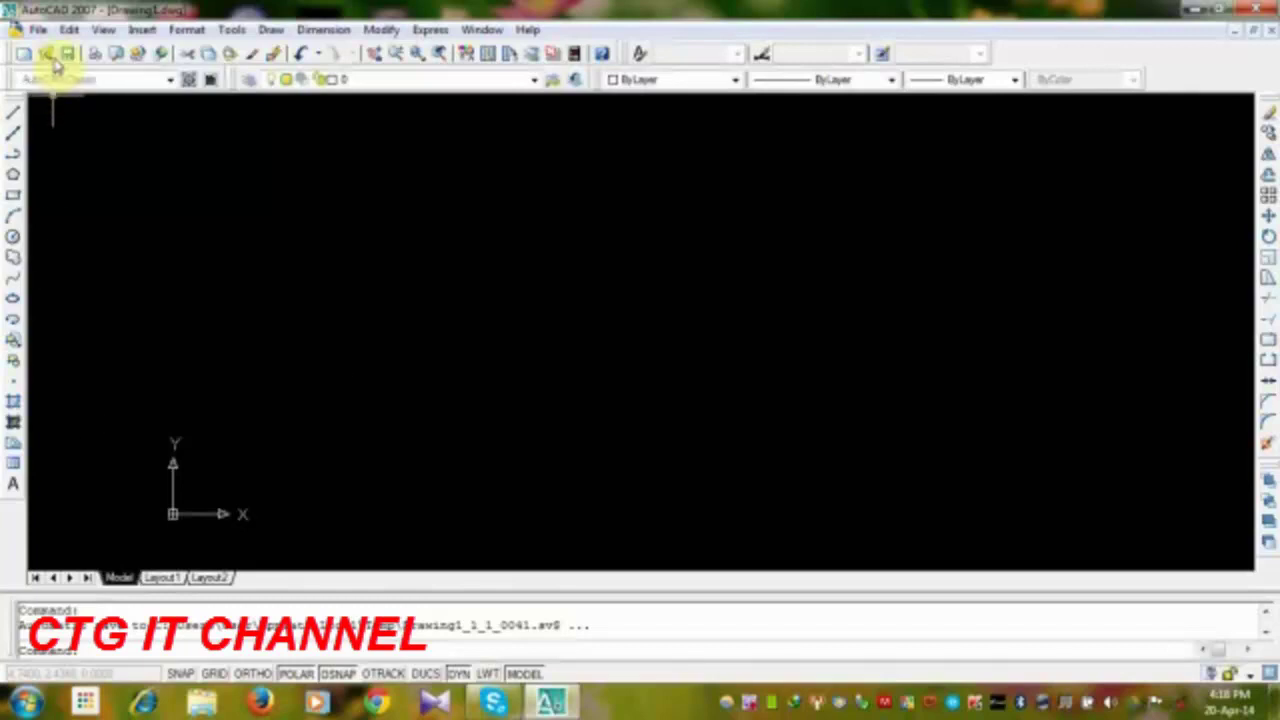
Step: Create 2 side-by-side viewports via View > Viewports, entering V for a vertical split
click(104, 30)
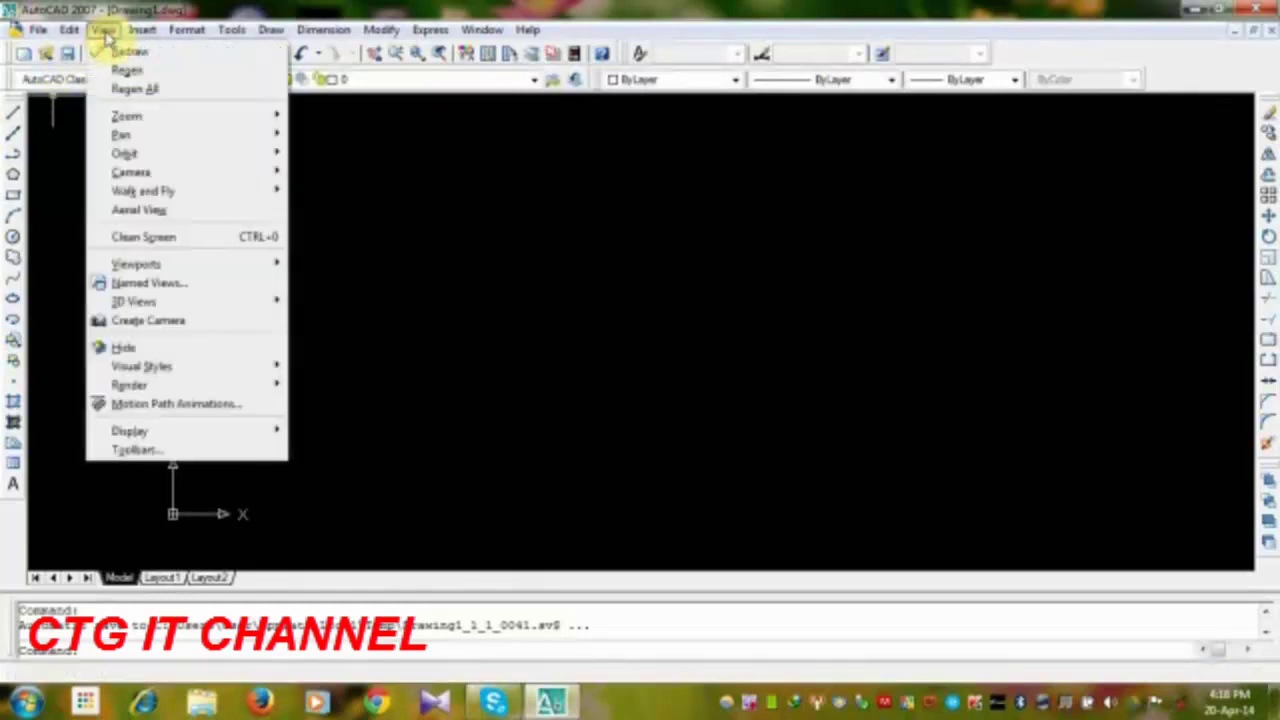
mouse_move(136, 264)
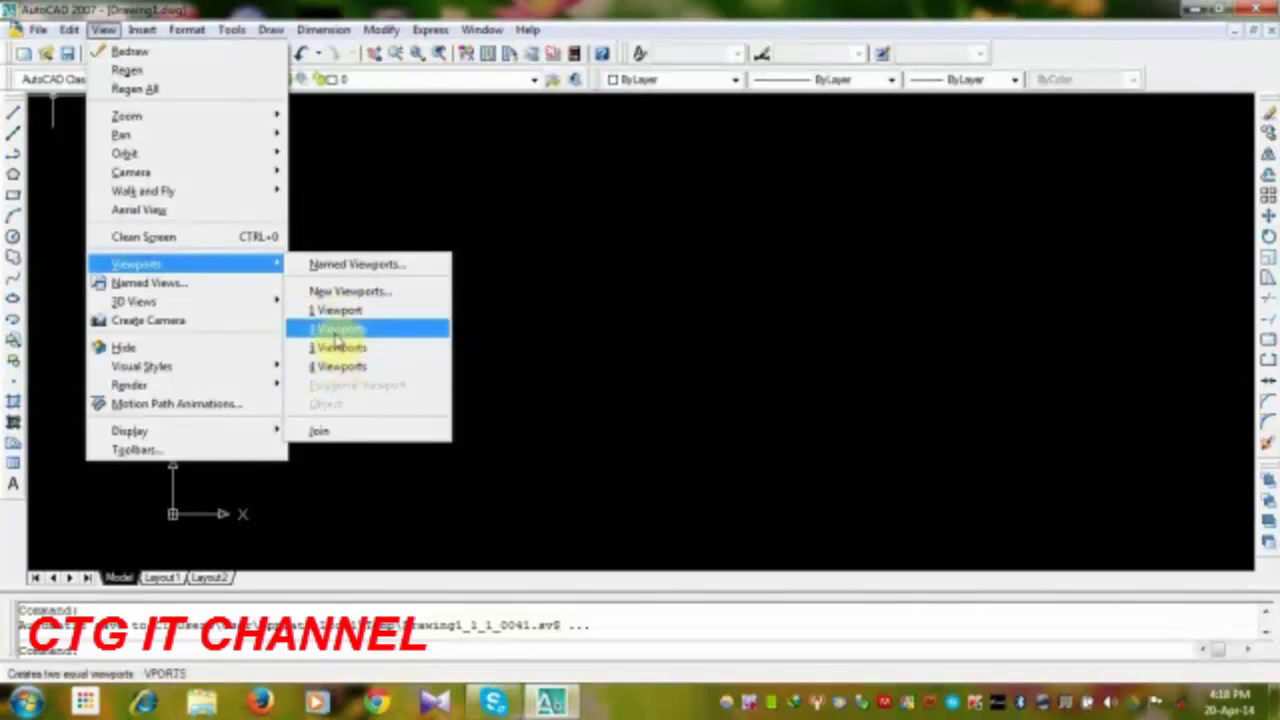
click(335, 330)
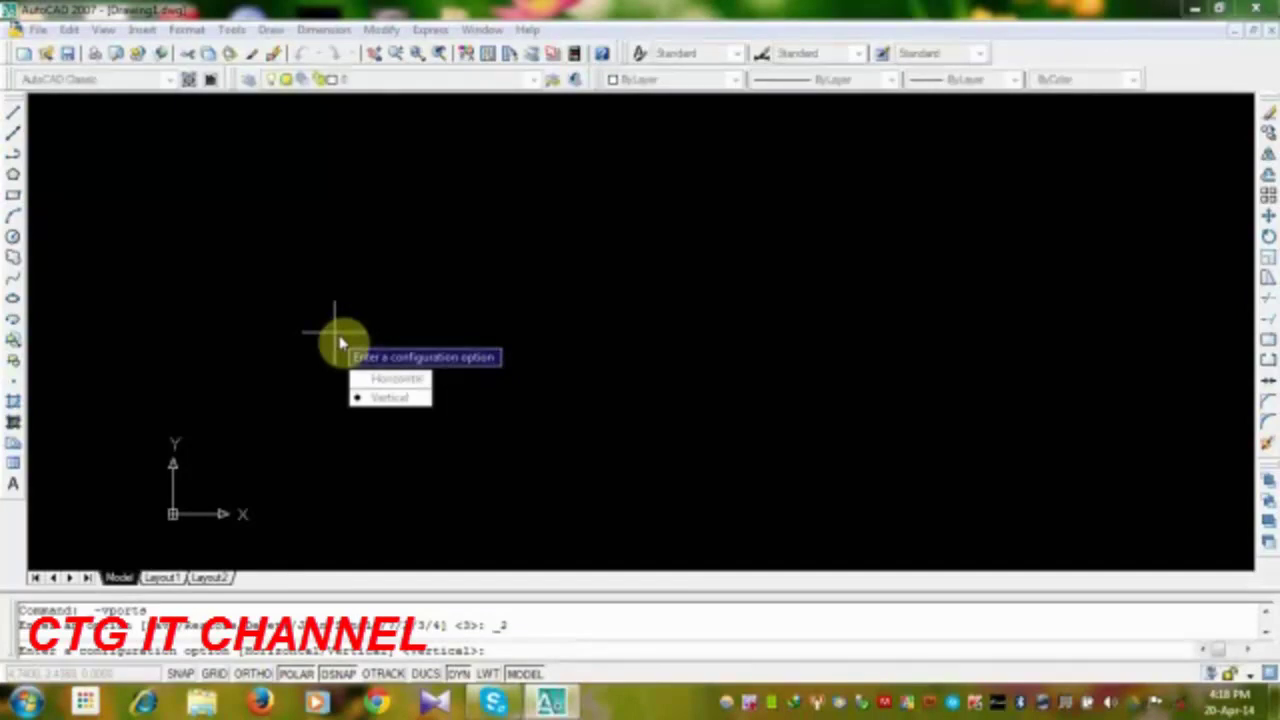
text(V)
key(Return)
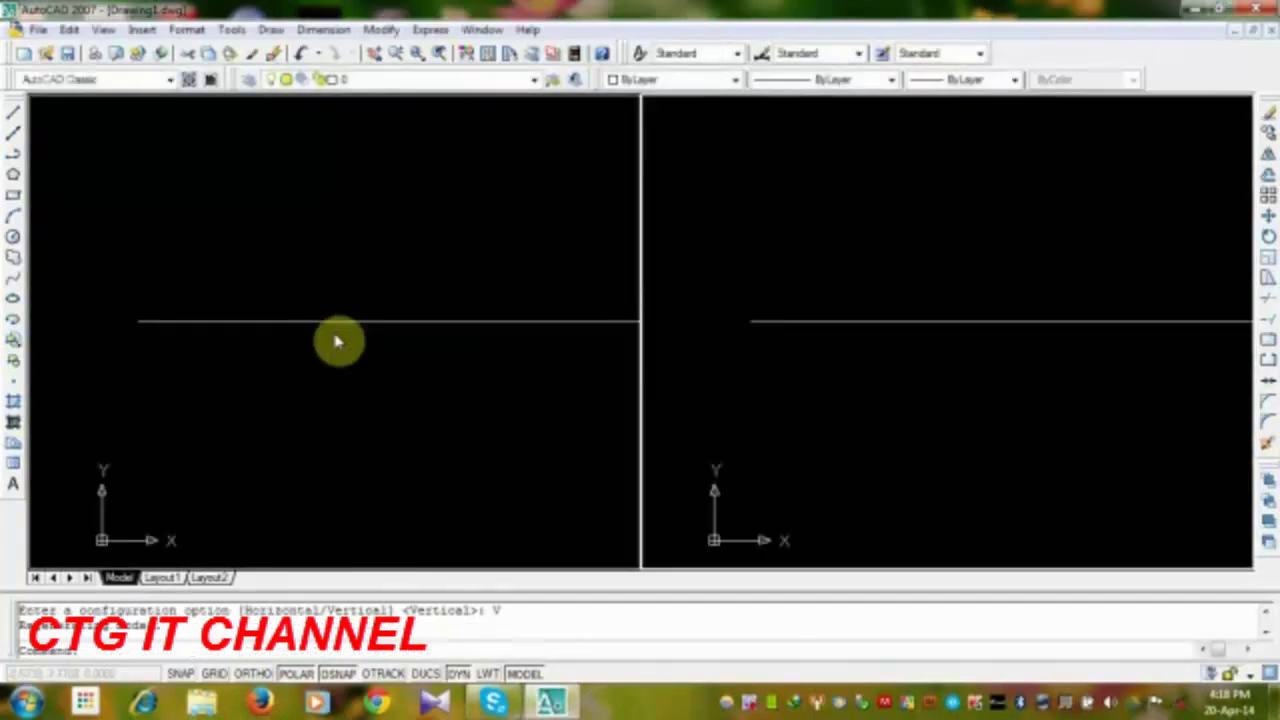
Step: Draw a circle centred at the horizontal line's end in the left viewport
scroll(323, 320, down, 2)
middle_drag(345, 330, 277, 321)
scroll(262, 294, down, 5)
click(261, 294)
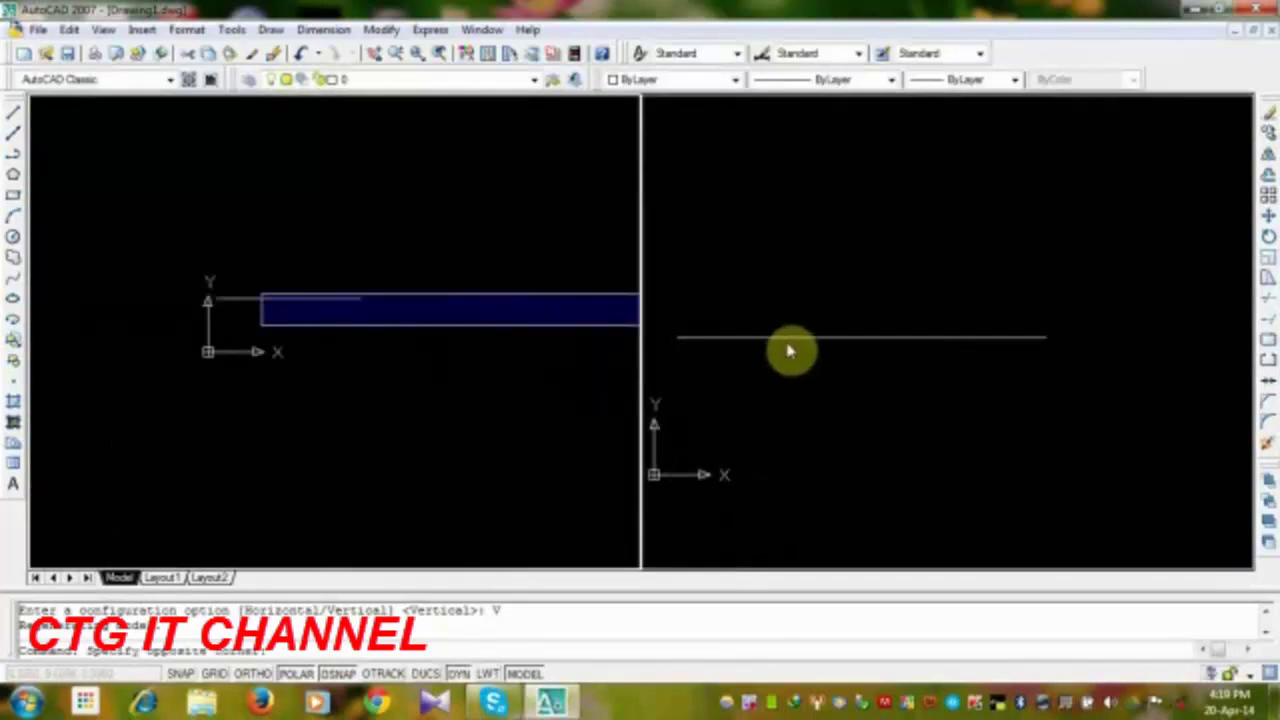
click(567, 392)
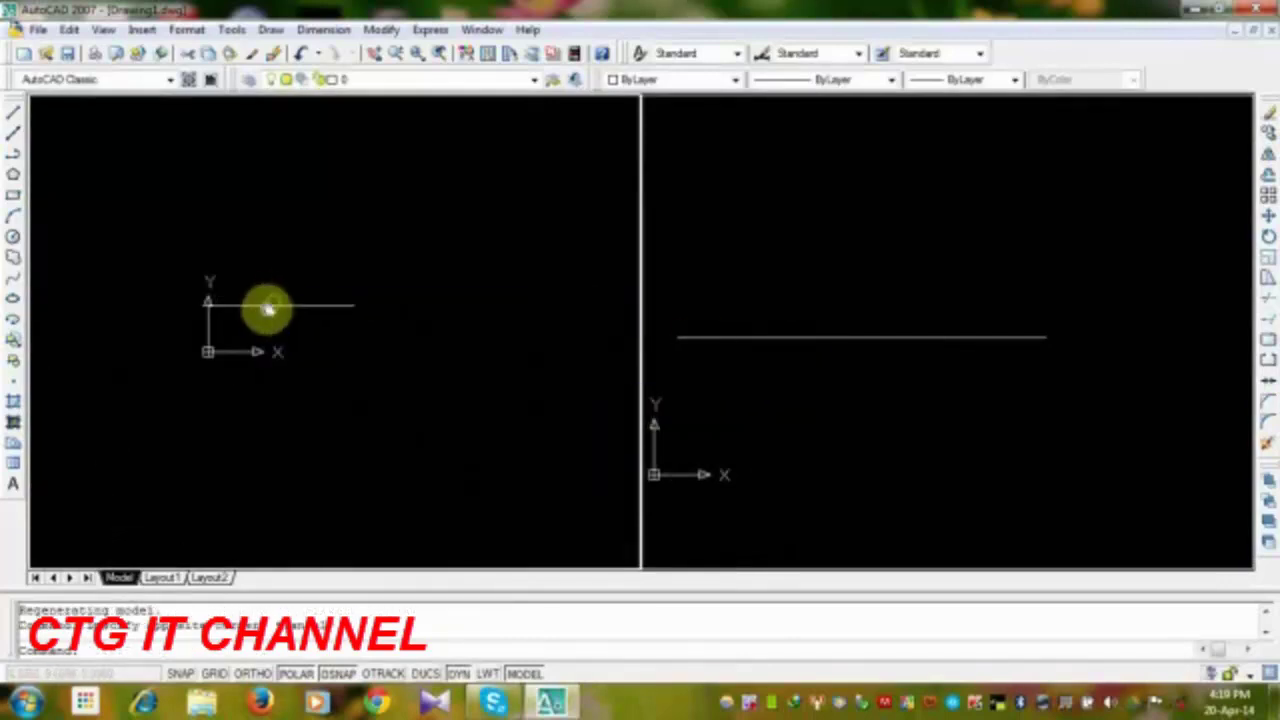
click(12, 238)
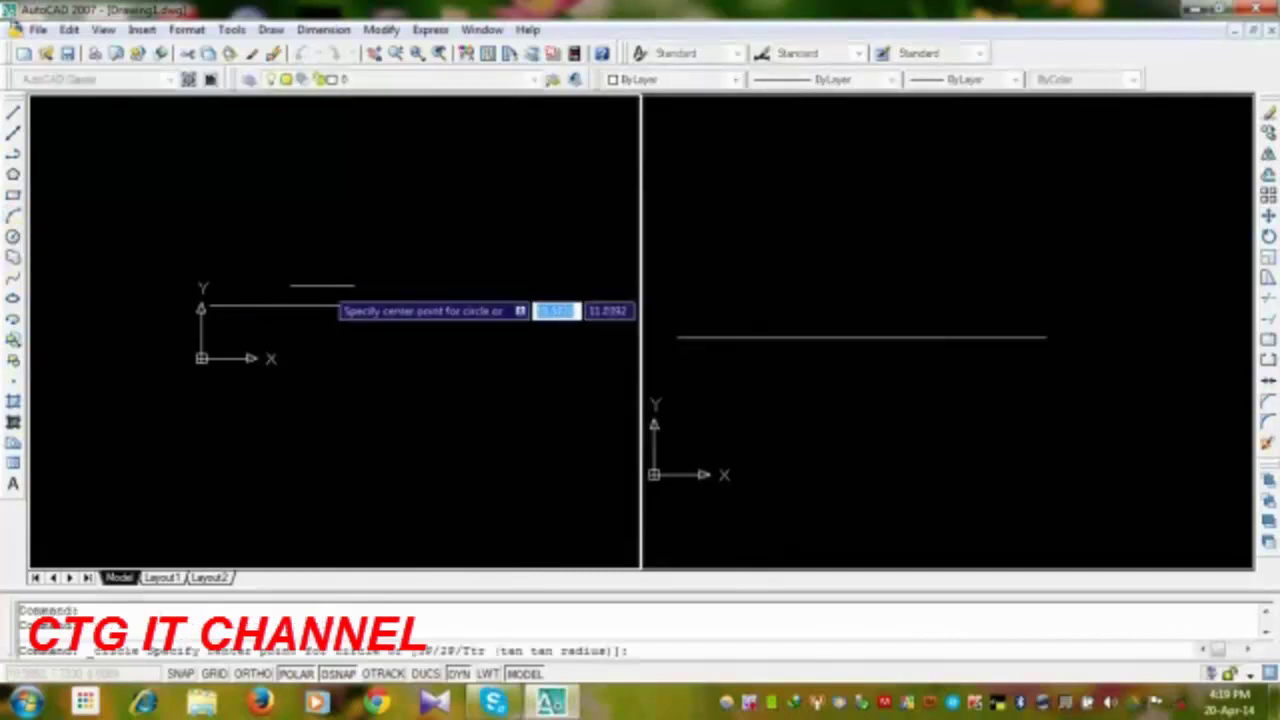
click(322, 286)
click(313, 330)
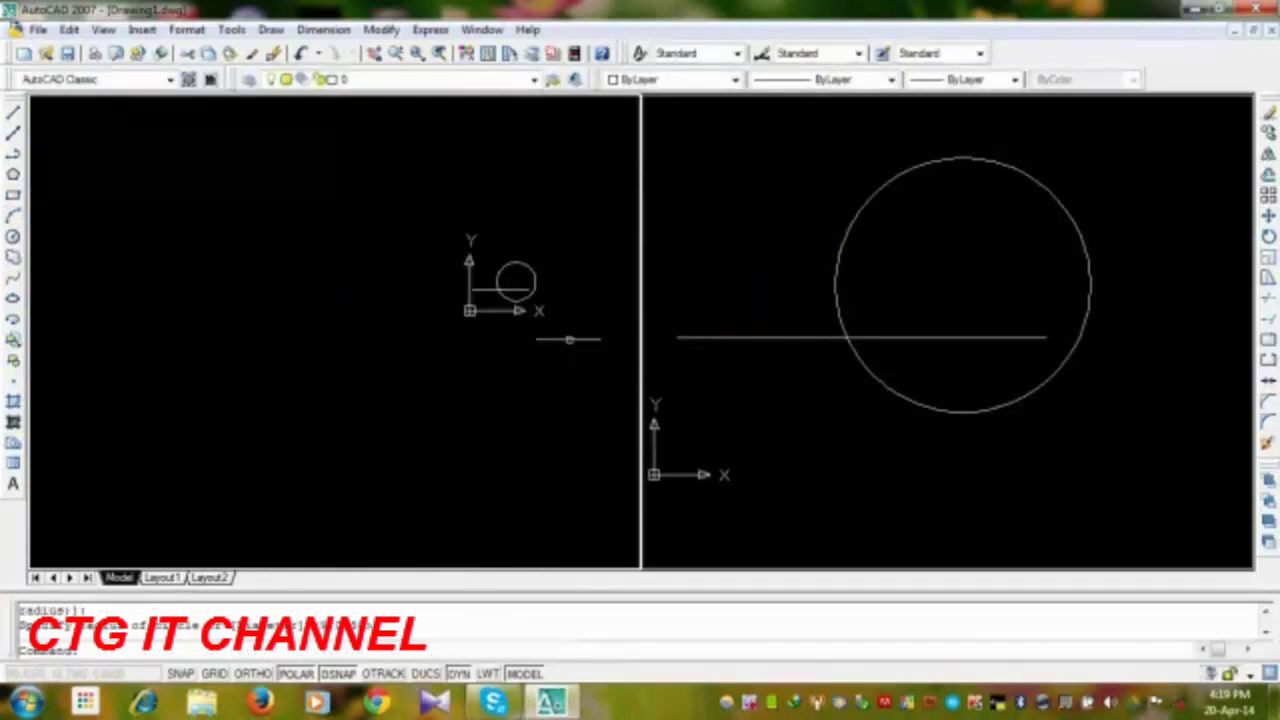
Step: Pan and zoom both side-by-side viewports to frame the new circle
middle_drag(571, 337, 403, 354)
right_click(950, 314)
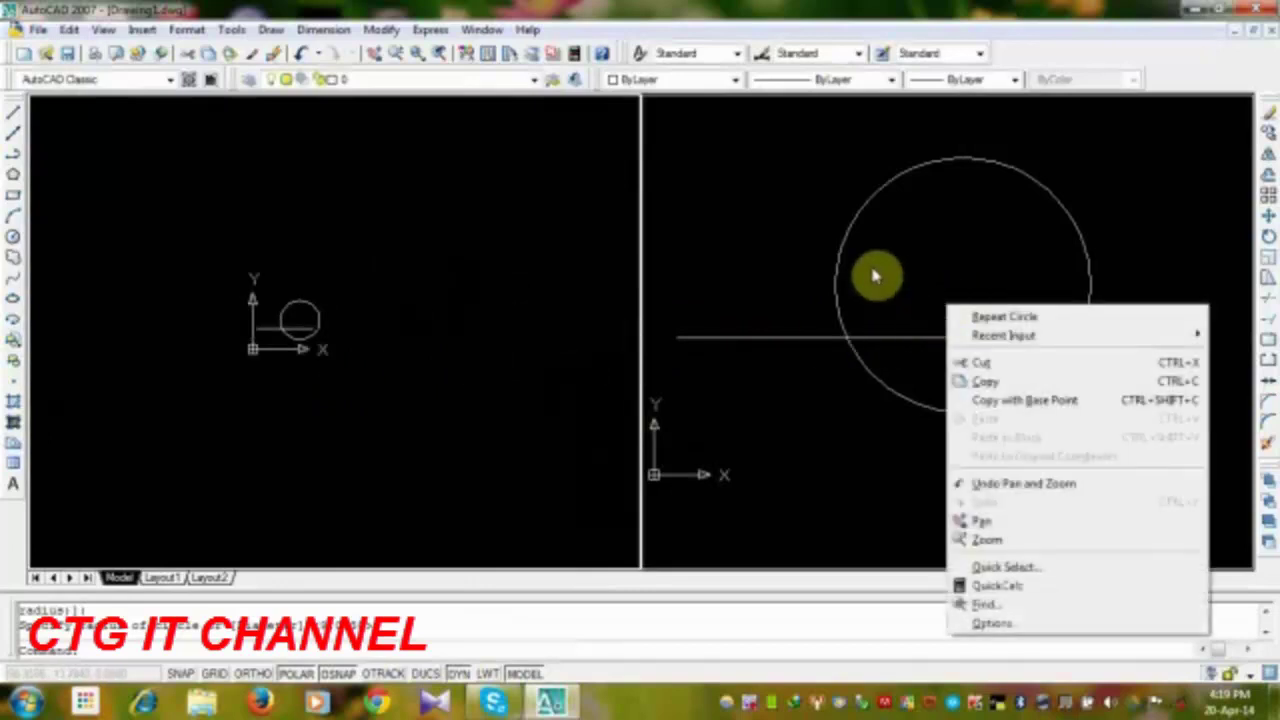
click(871, 276)
scroll(852, 315, down, 4)
scroll(850, 318, down, 2)
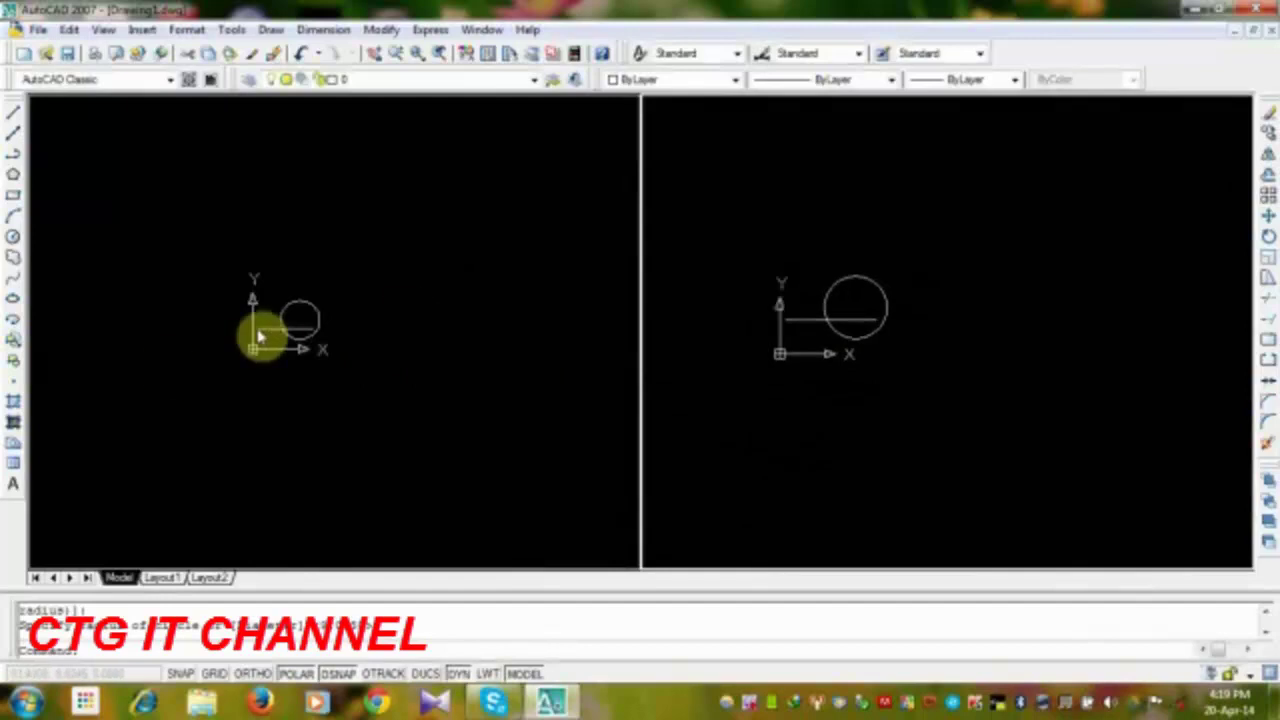
mouse_move(909, 309)
mouse_down()
mouse_move(1055, 283)
mouse_move(1042, 310)
mouse_up()
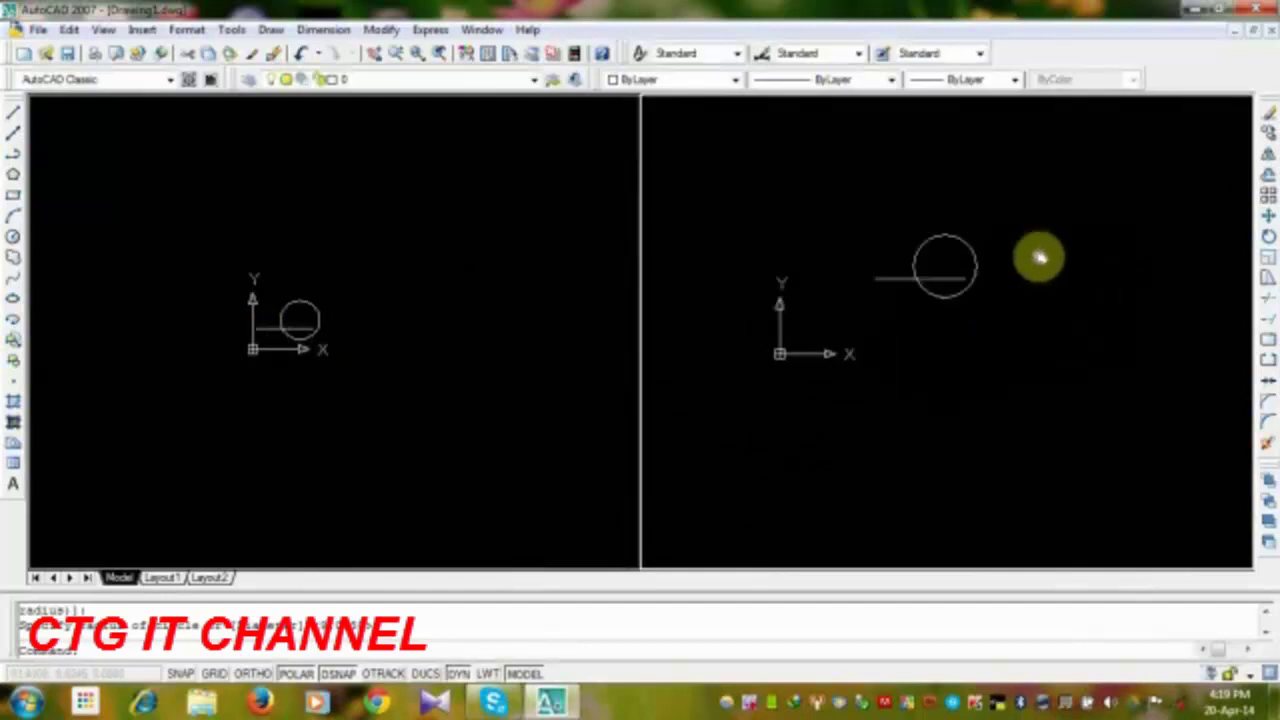
click(400, 331)
mouse_move(302, 349)
middle_down()
mouse_move(337, 297)
mouse_move(314, 286)
mouse_move(303, 355)
middle_up()
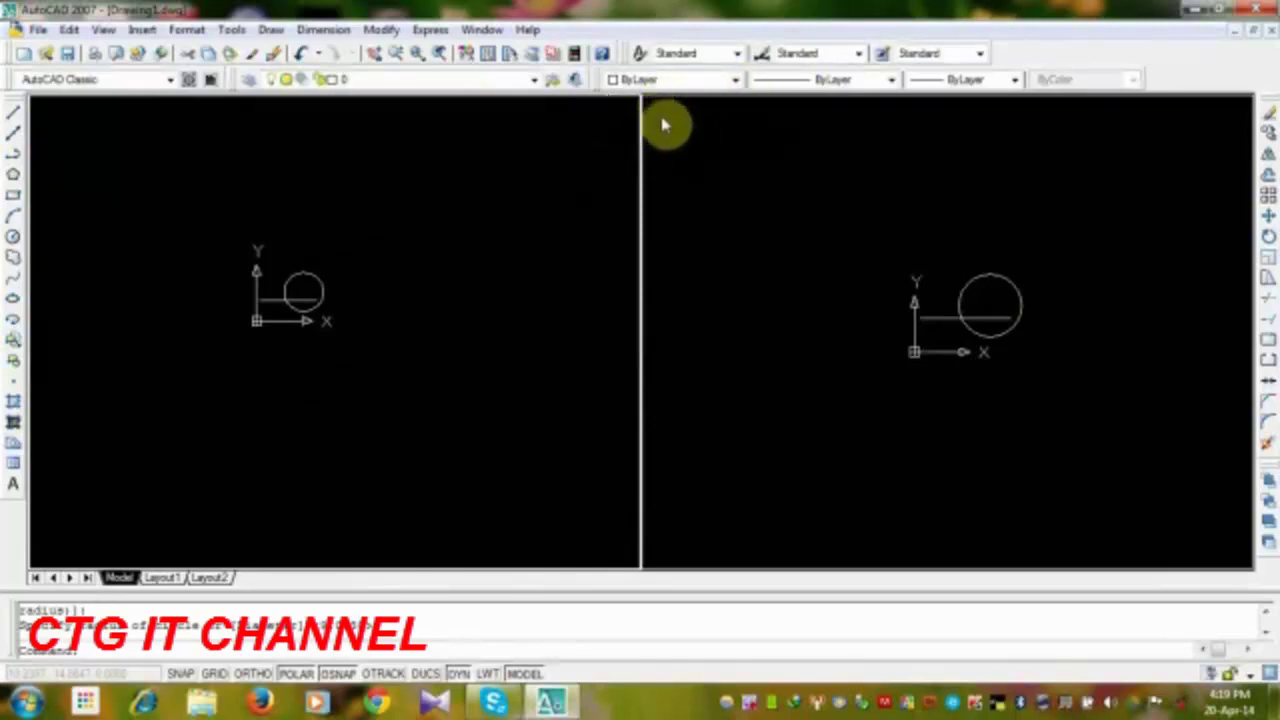
click(686, 138)
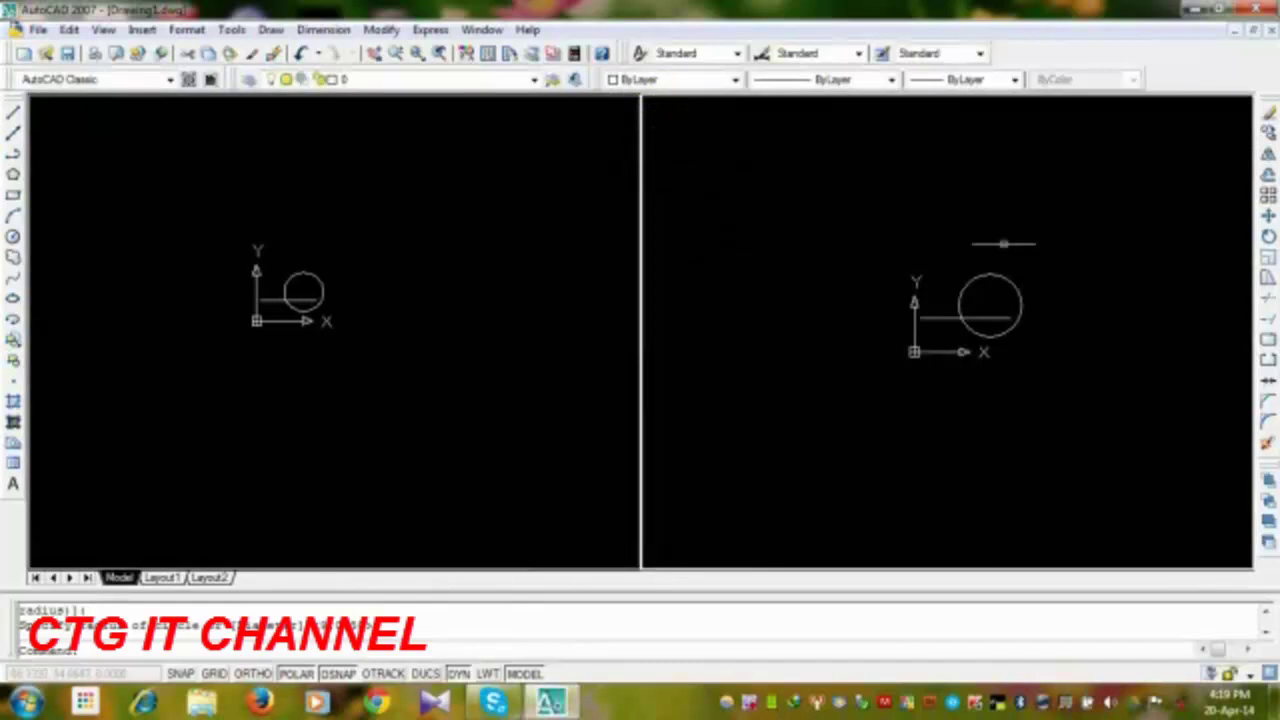
middle_drag(849, 361, 811, 366)
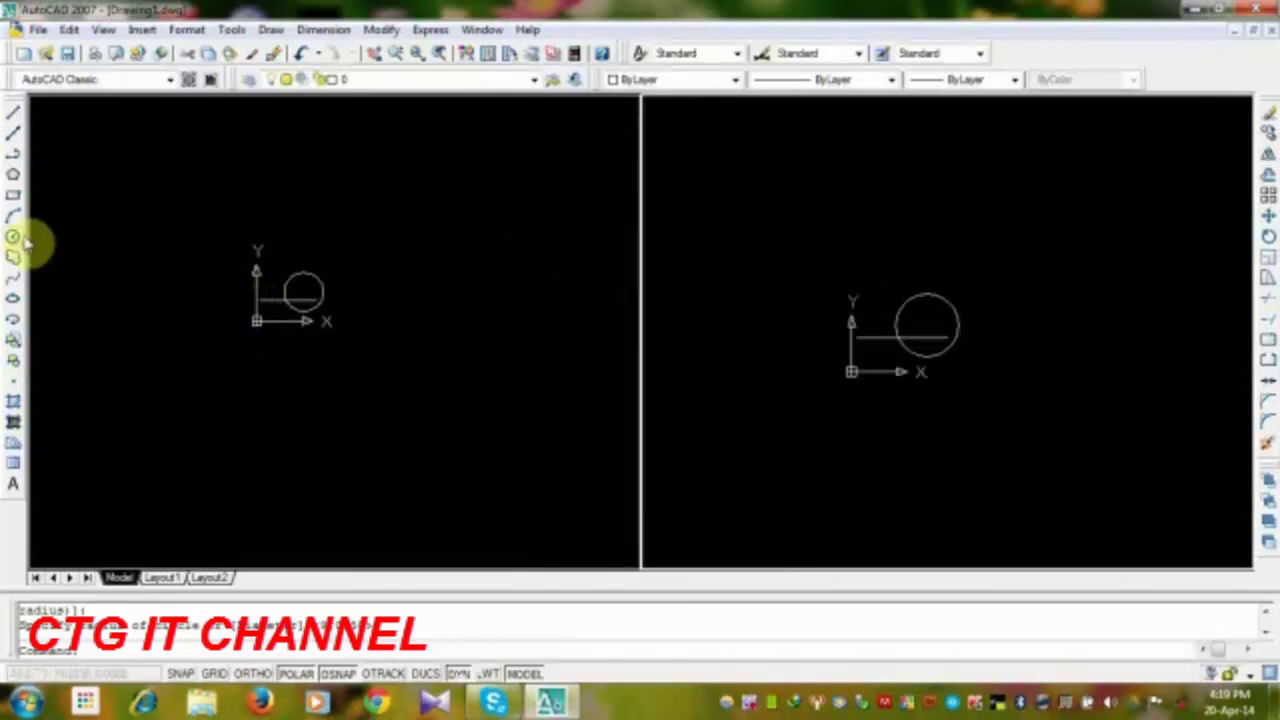
Step: Draw a rectangle enclosing the circle and axes, recentring it in the right view
click(13, 195)
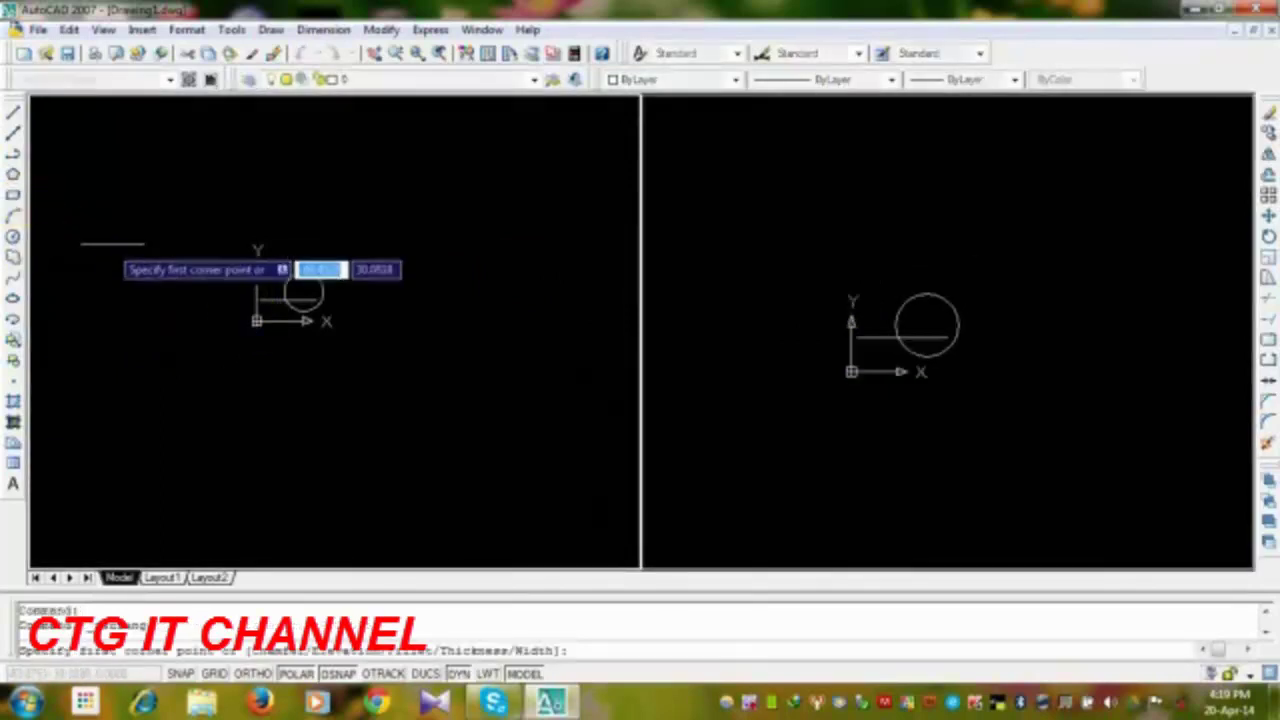
click(242, 300)
click(370, 349)
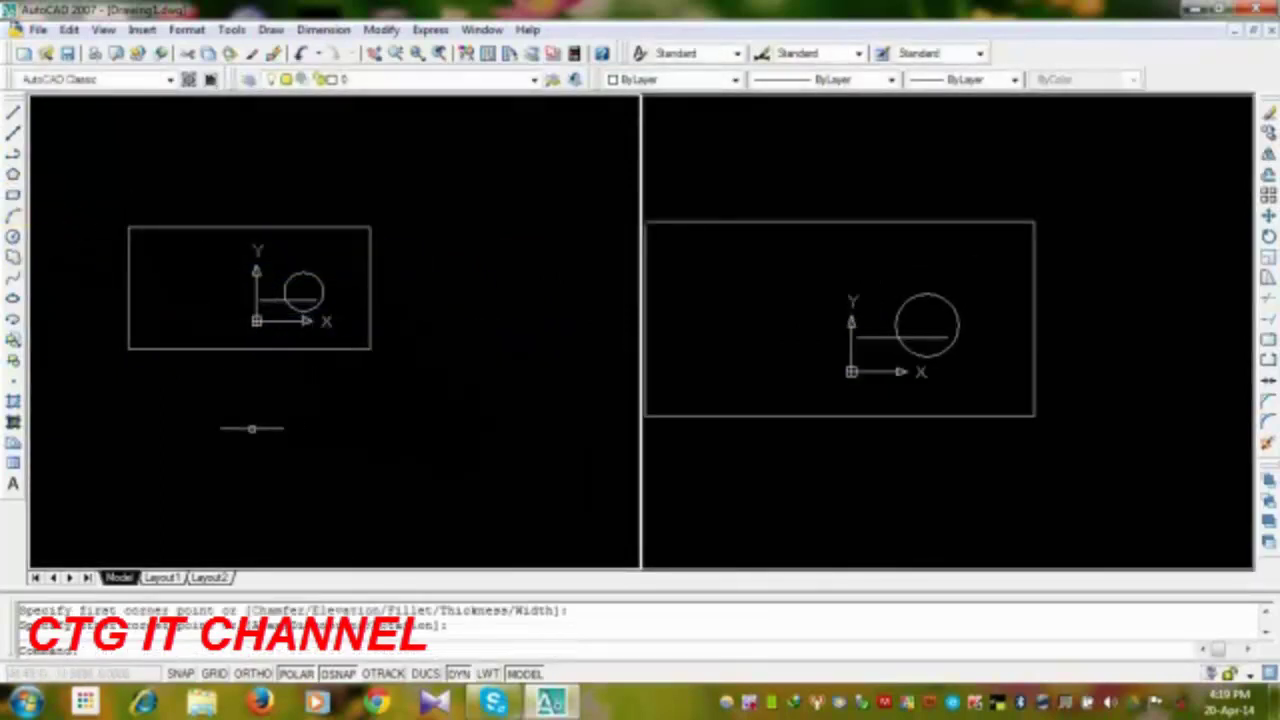
click(960, 280)
middle_drag(950, 325, 1049, 291)
scroll(1015, 325, down, 3)
scroll(1015, 325, up, 1)
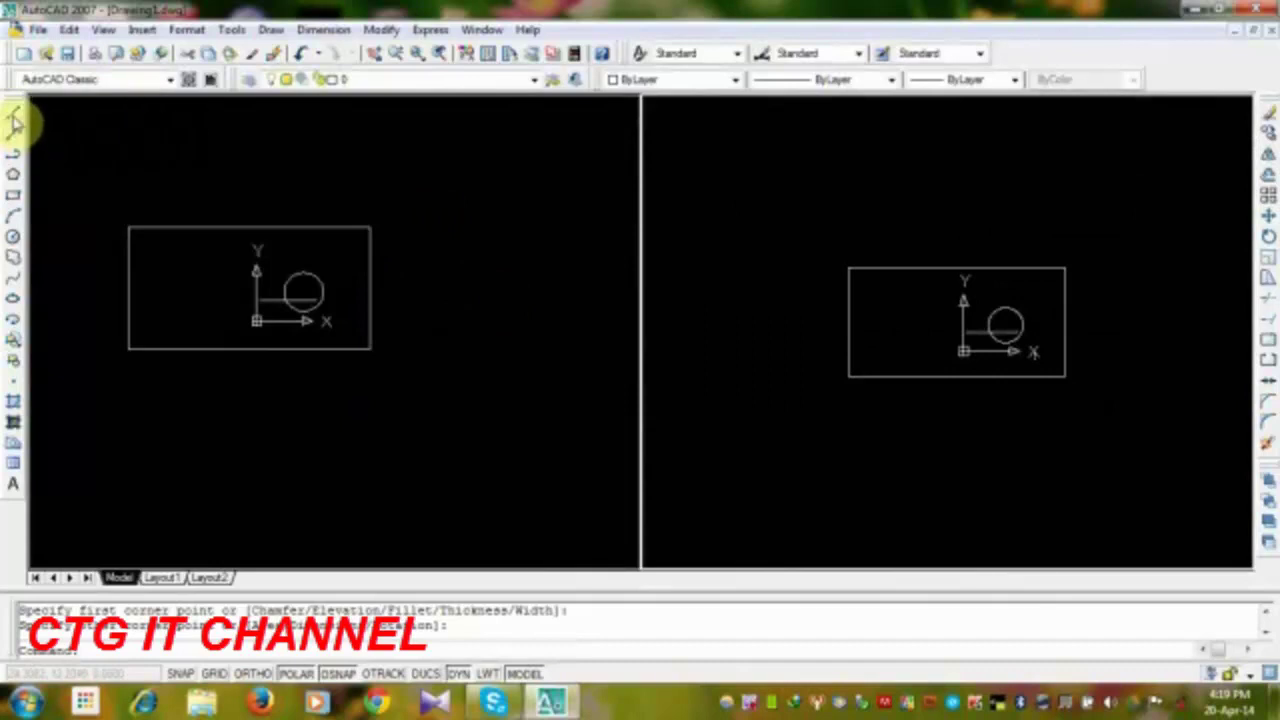
Step: Split the right viewport into four viewports
click(103, 29)
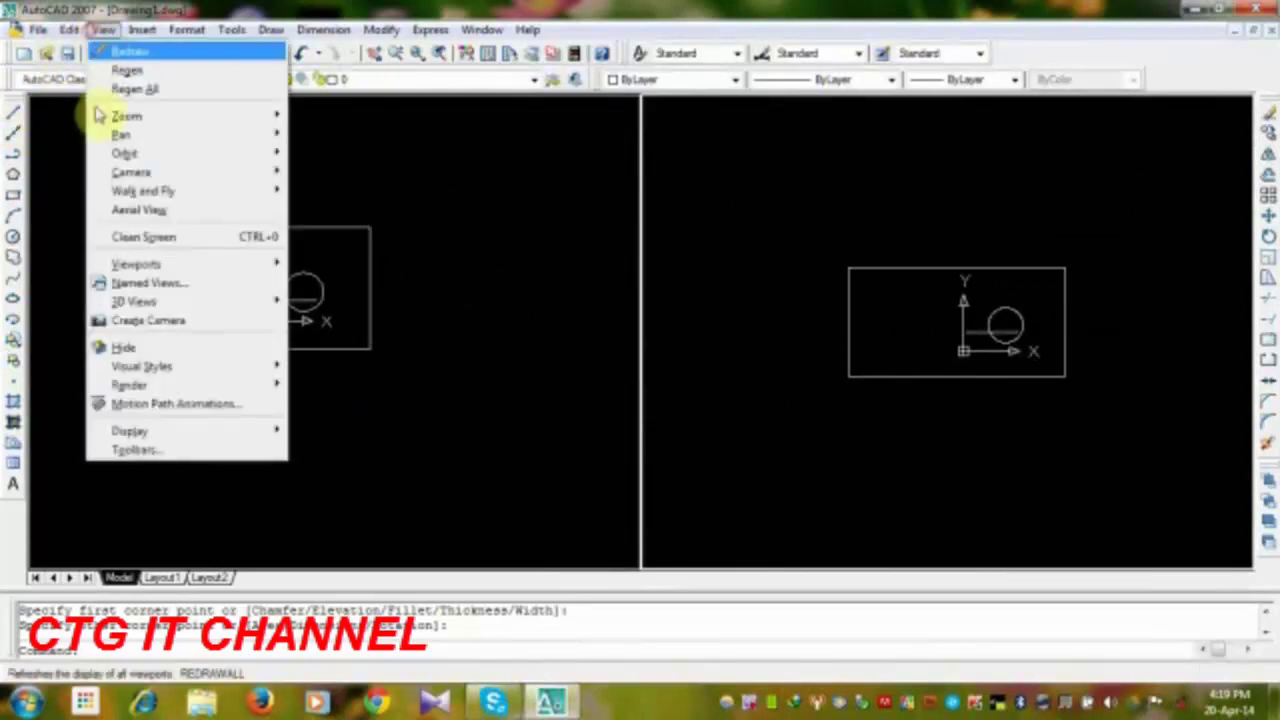
mouse_move(136, 264)
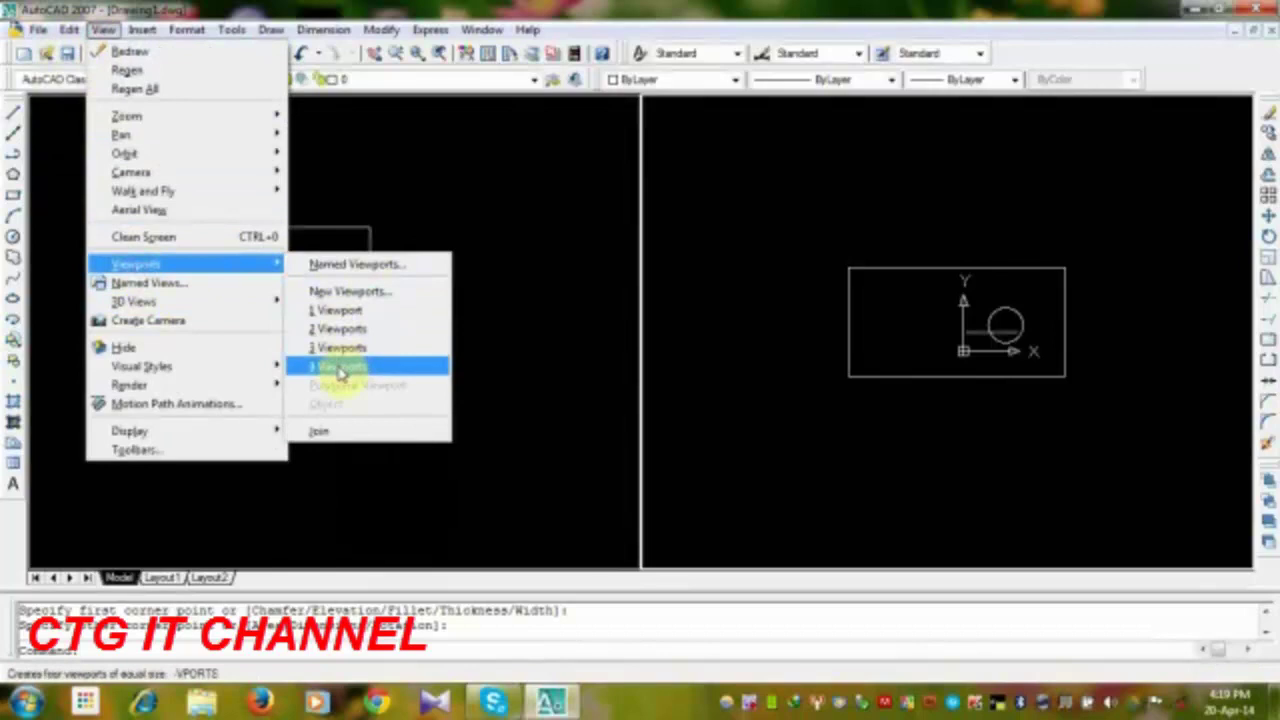
click(340, 368)
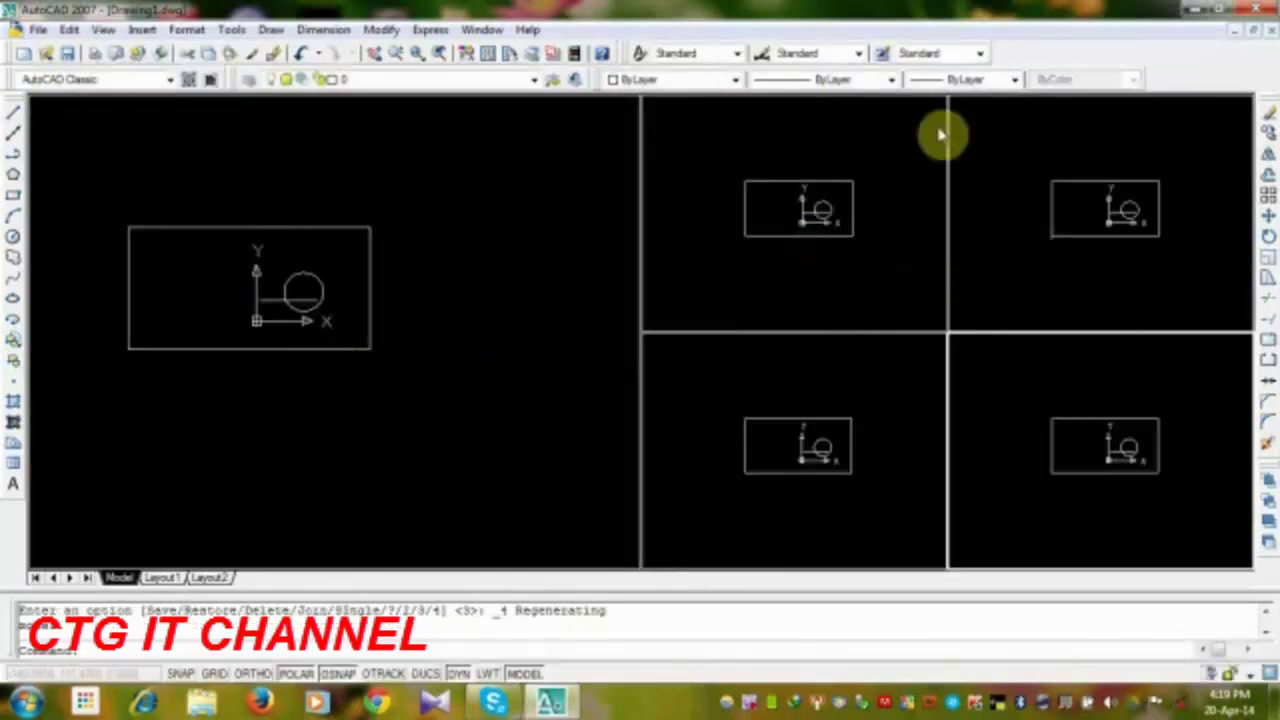
click(421, 341)
click(421, 341)
click(398, 348)
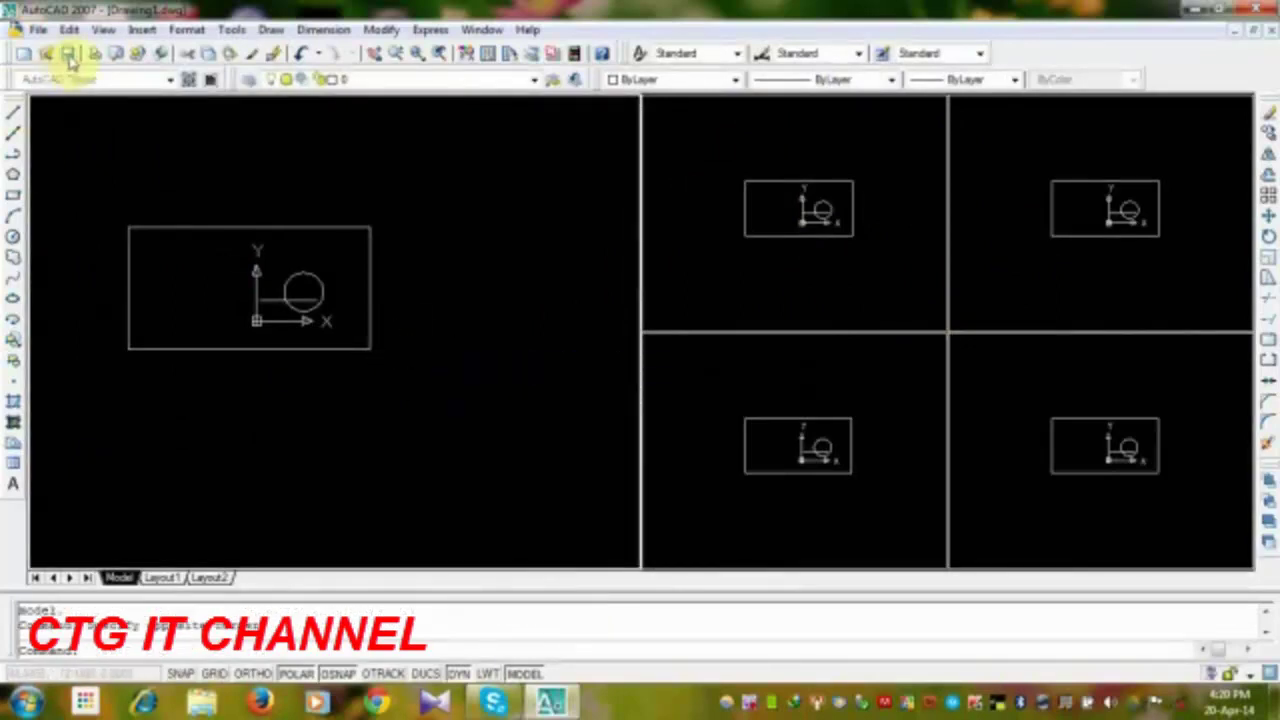
click(67, 54)
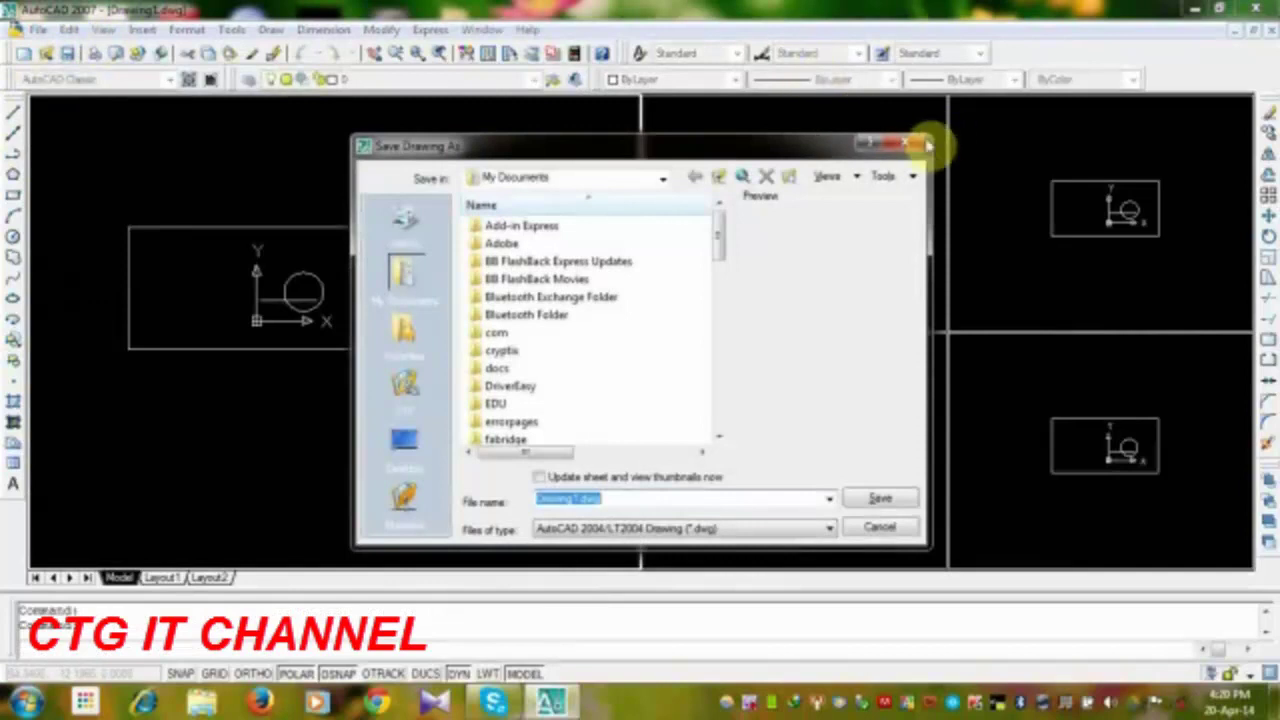
click(926, 145)
Step: Split the left viewport into four as well, then zoom the top-middle view
click(103, 29)
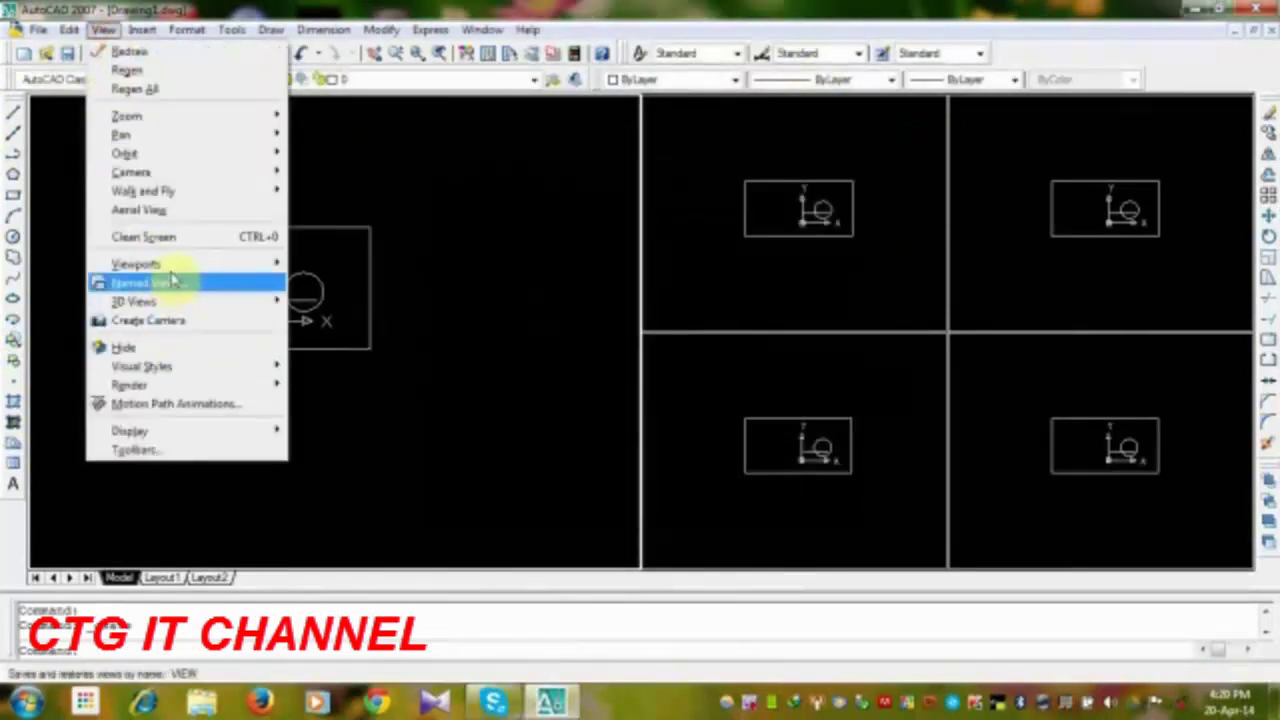
mouse_move(135, 264)
click(360, 368)
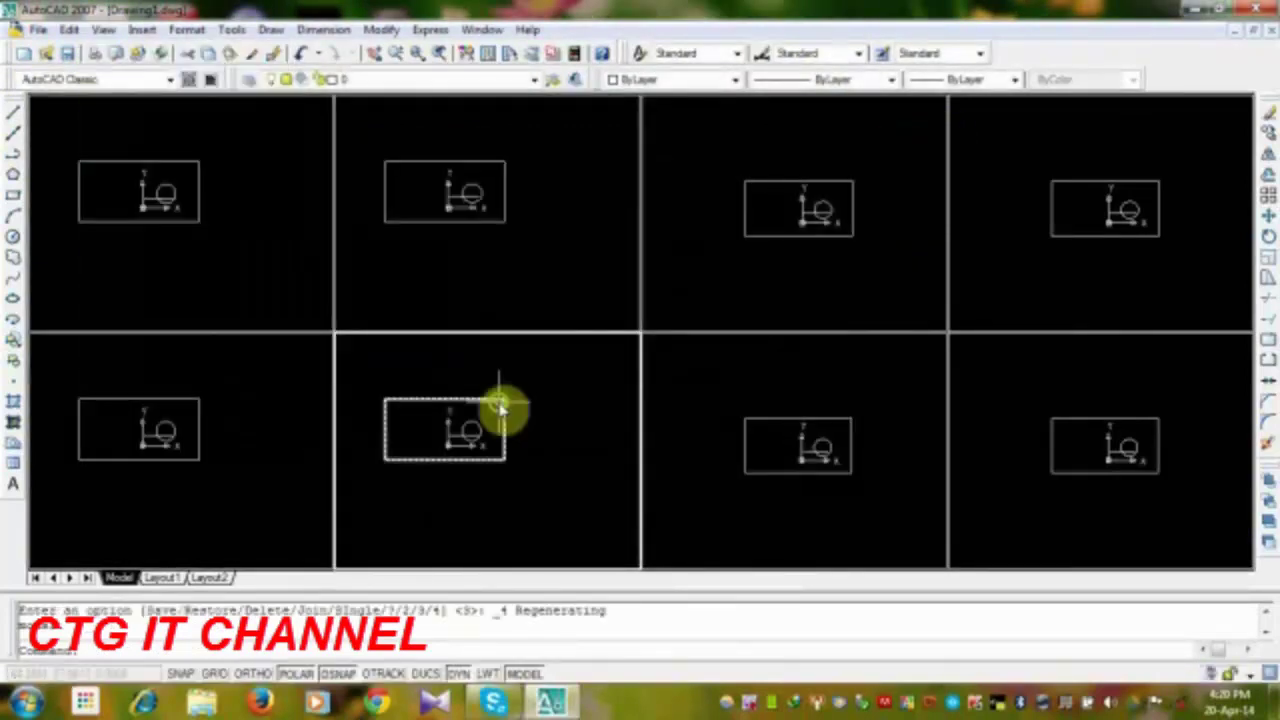
click(452, 276)
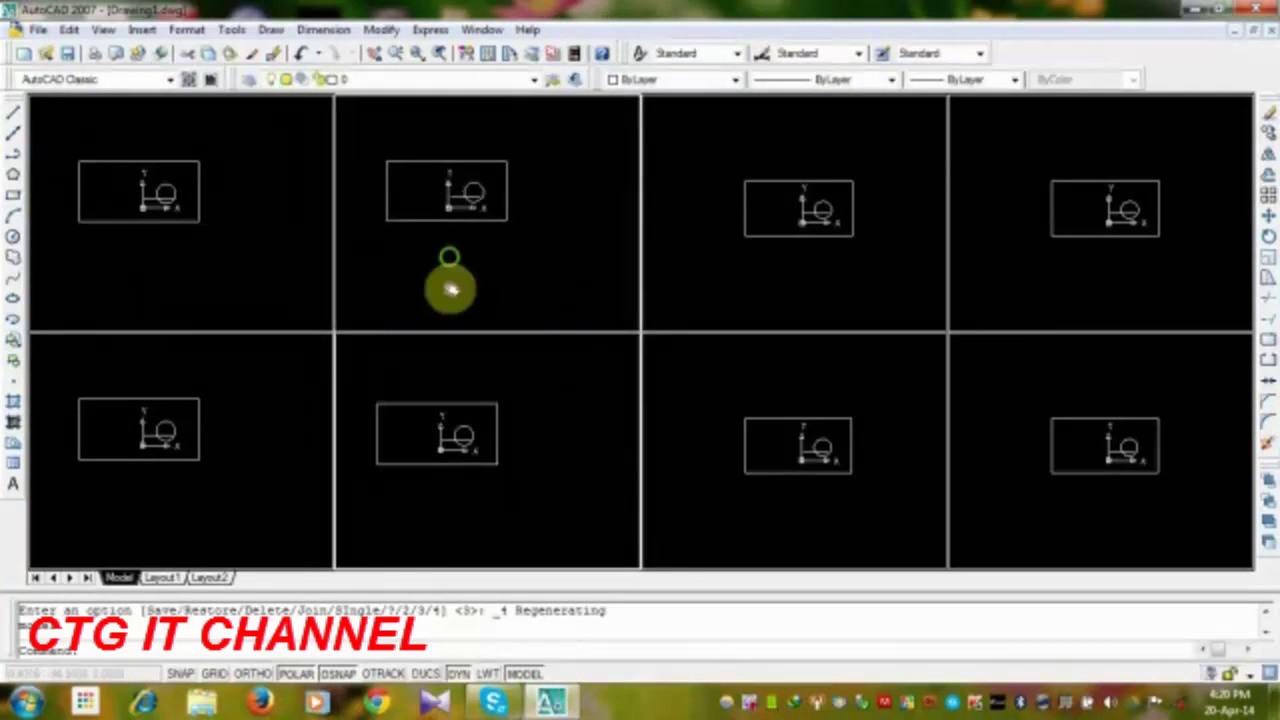
scroll(434, 243, up, 2)
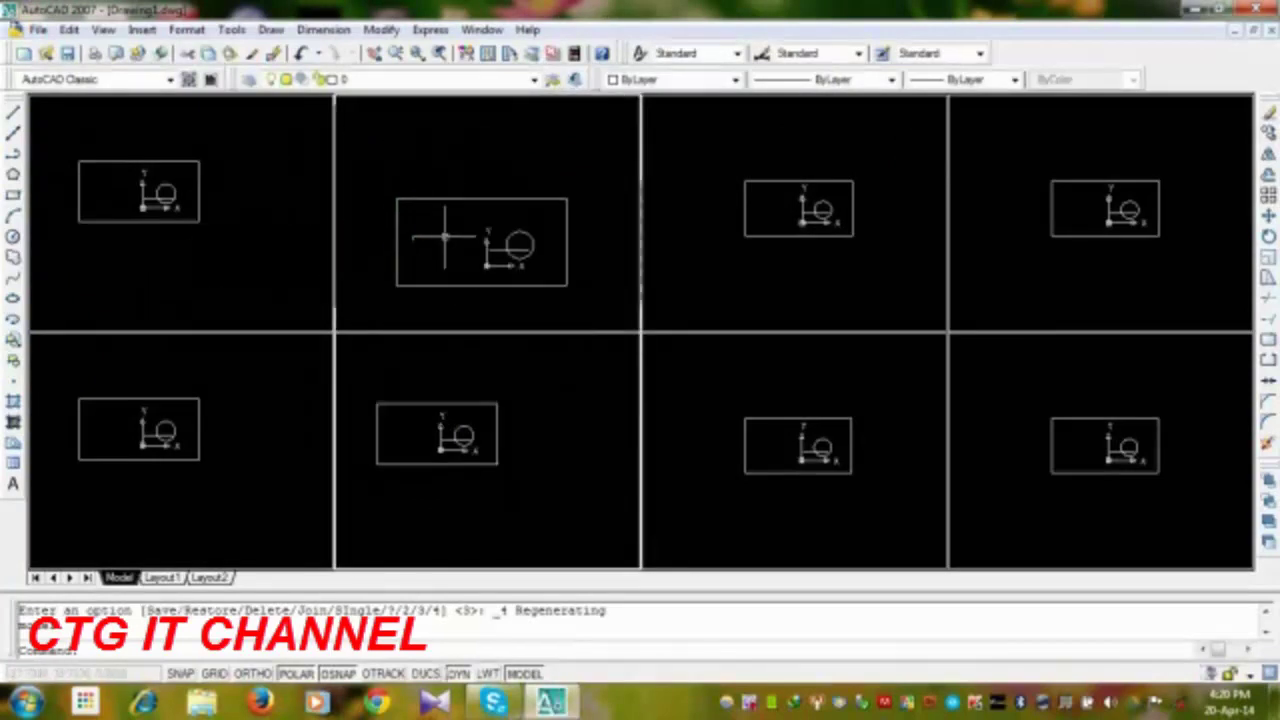
scroll(444, 237, down, 1)
Step: Pan the drawing in the bottom-left viewport down and to the right
click(257, 266)
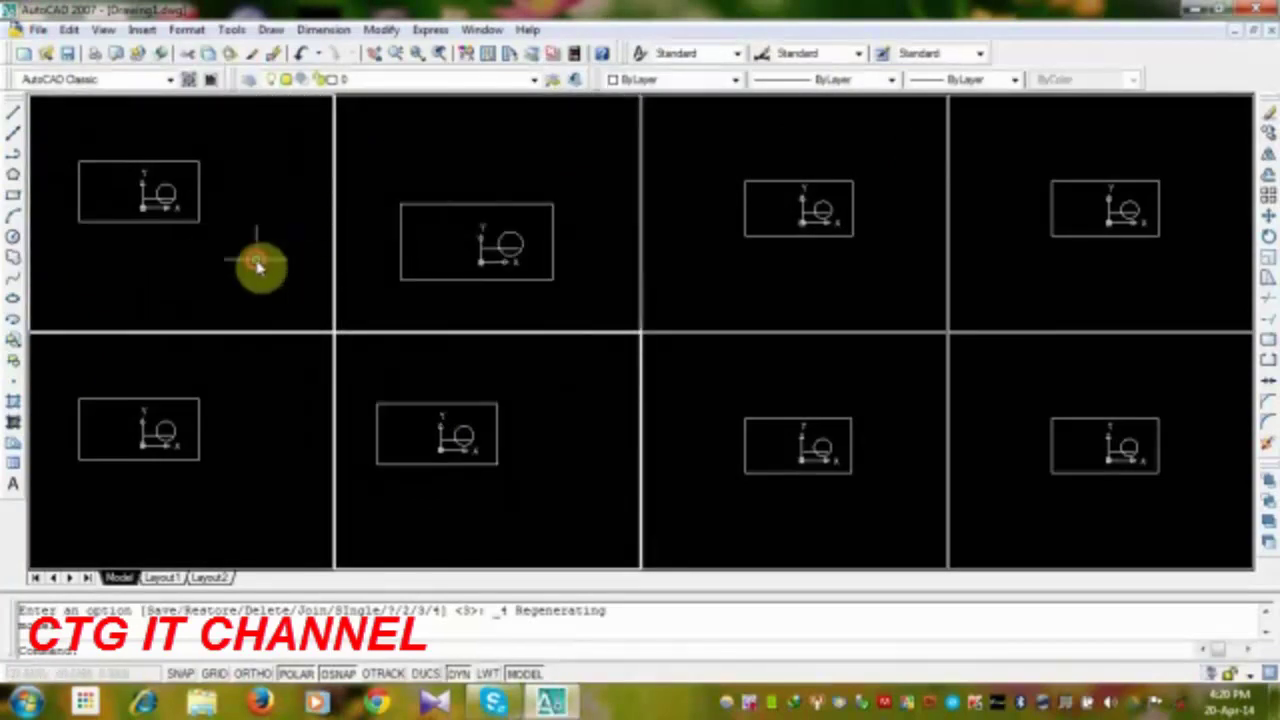
click(254, 405)
mouse_move(254, 409)
middle_down()
mouse_move(231, 486)
mouse_move(251, 440)
middle_up()
middle_drag(162, 452, 217, 434)
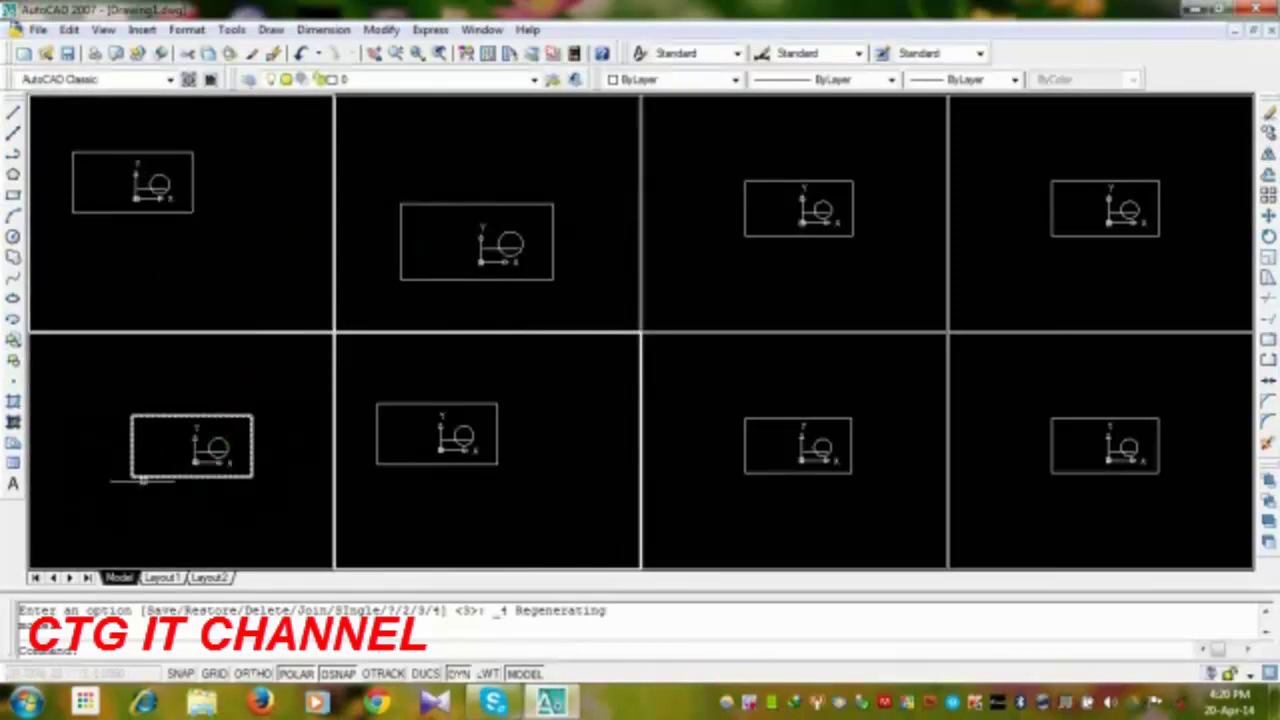
Step: Split the top-right viewport into four smaller viewports
click(846, 193)
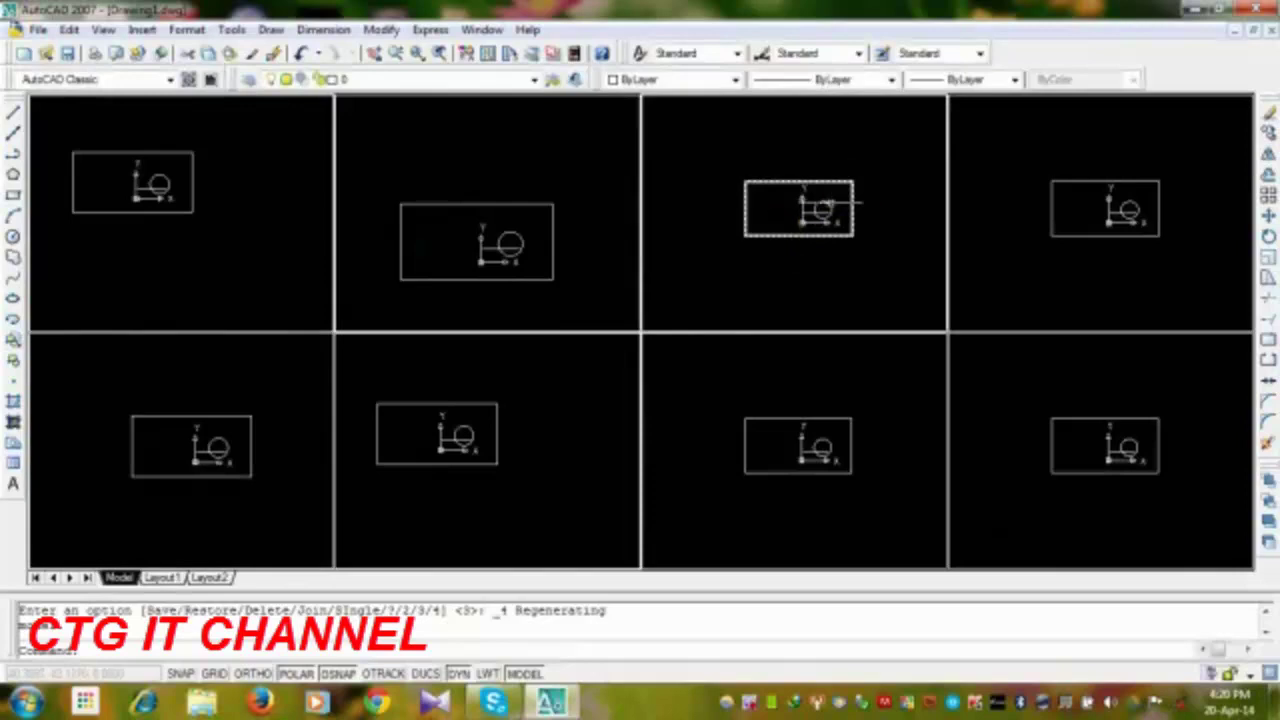
click(1107, 155)
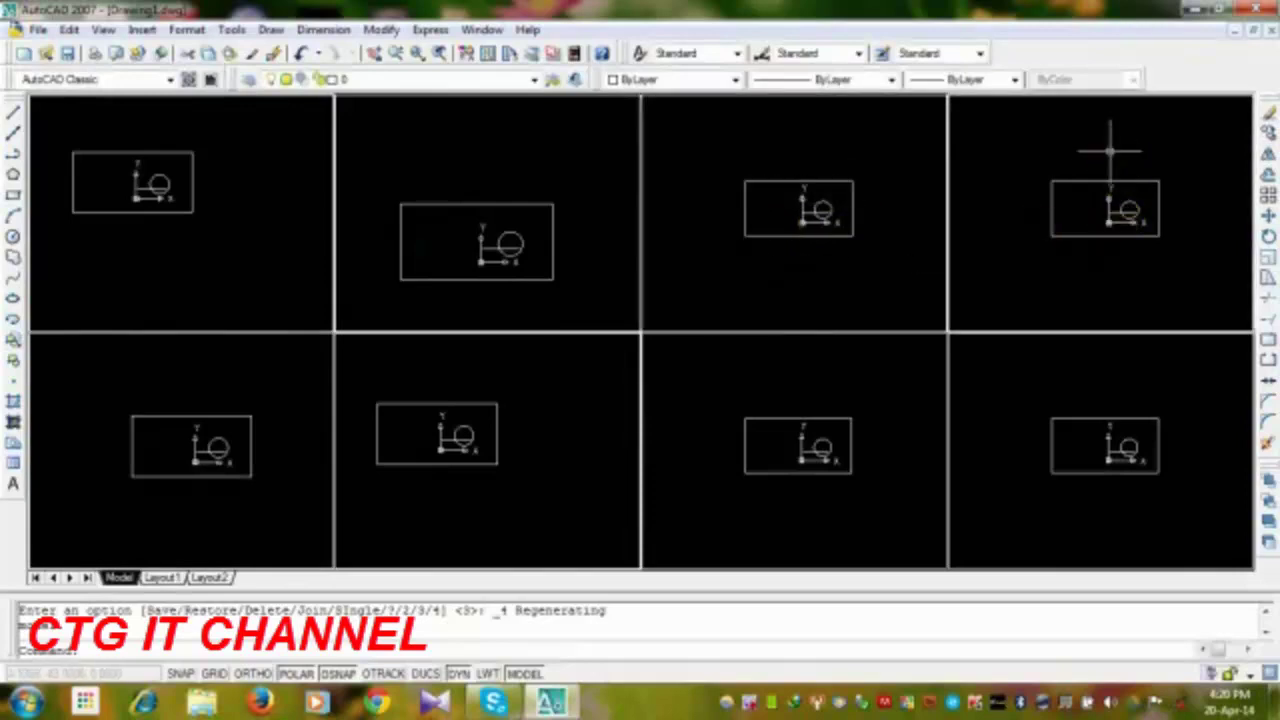
click(1100, 126)
click(1074, 134)
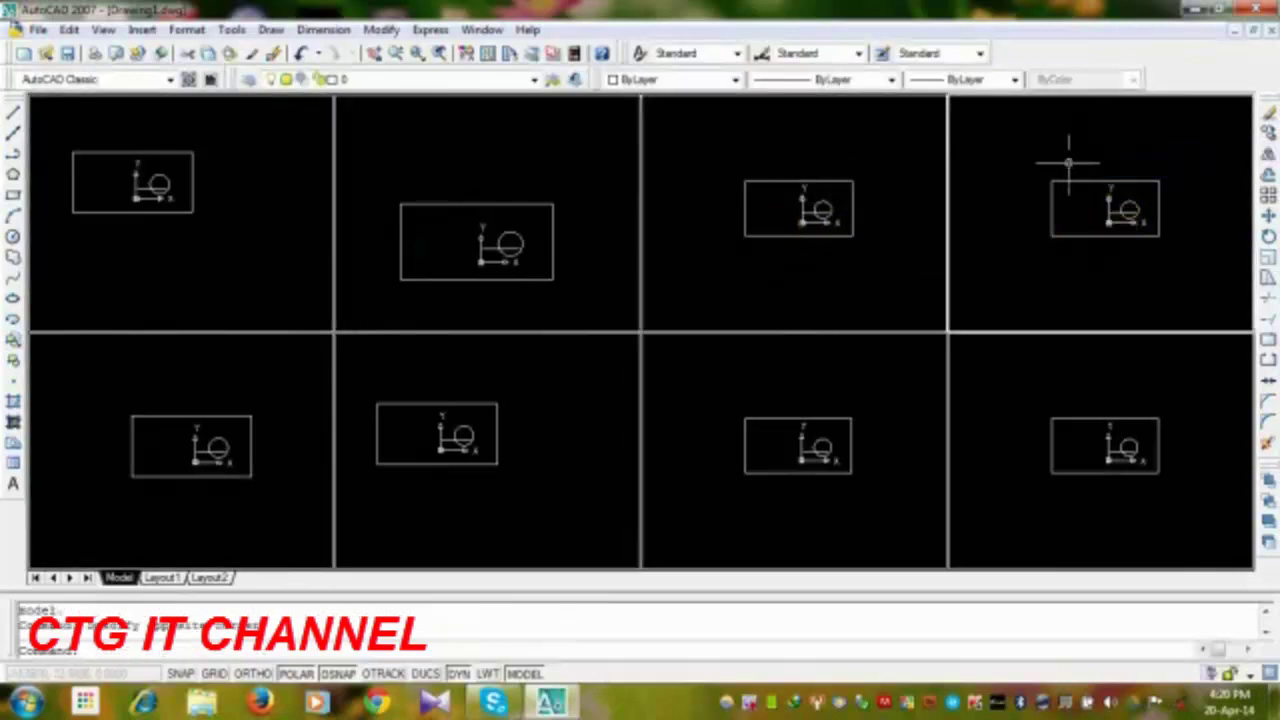
click(104, 30)
mouse_move(135, 263)
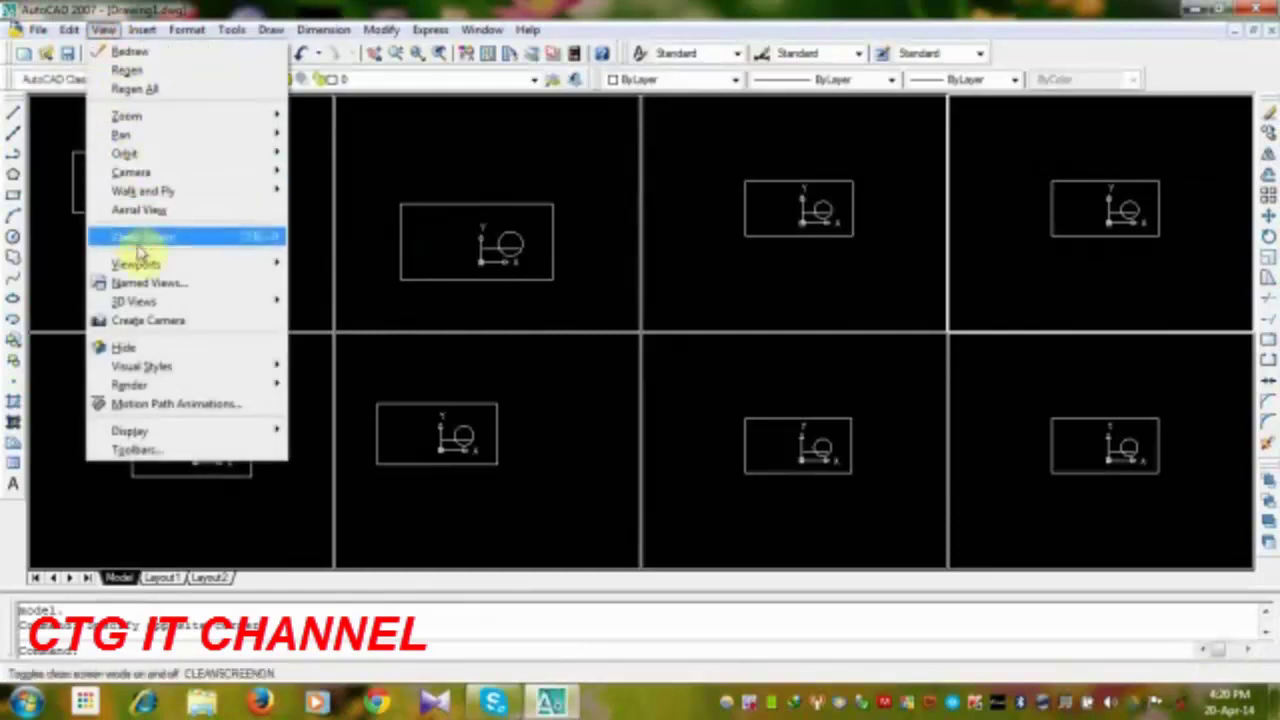
click(337, 366)
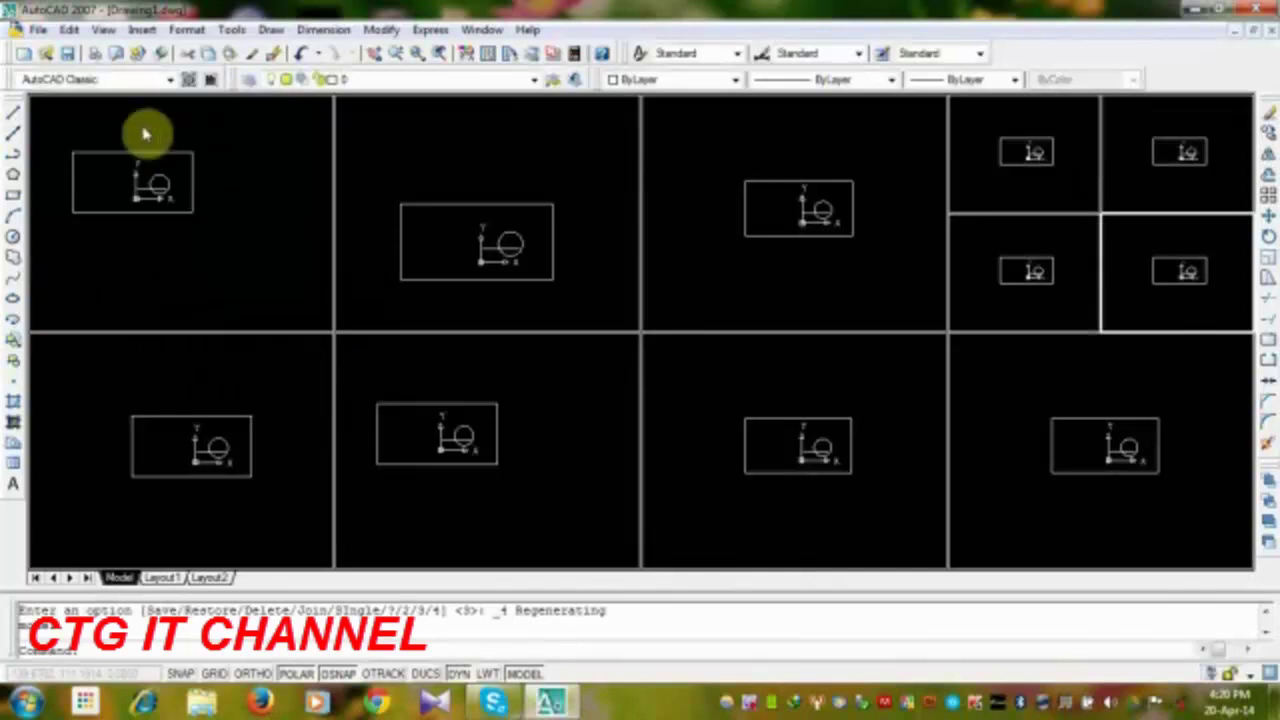
click(104, 30)
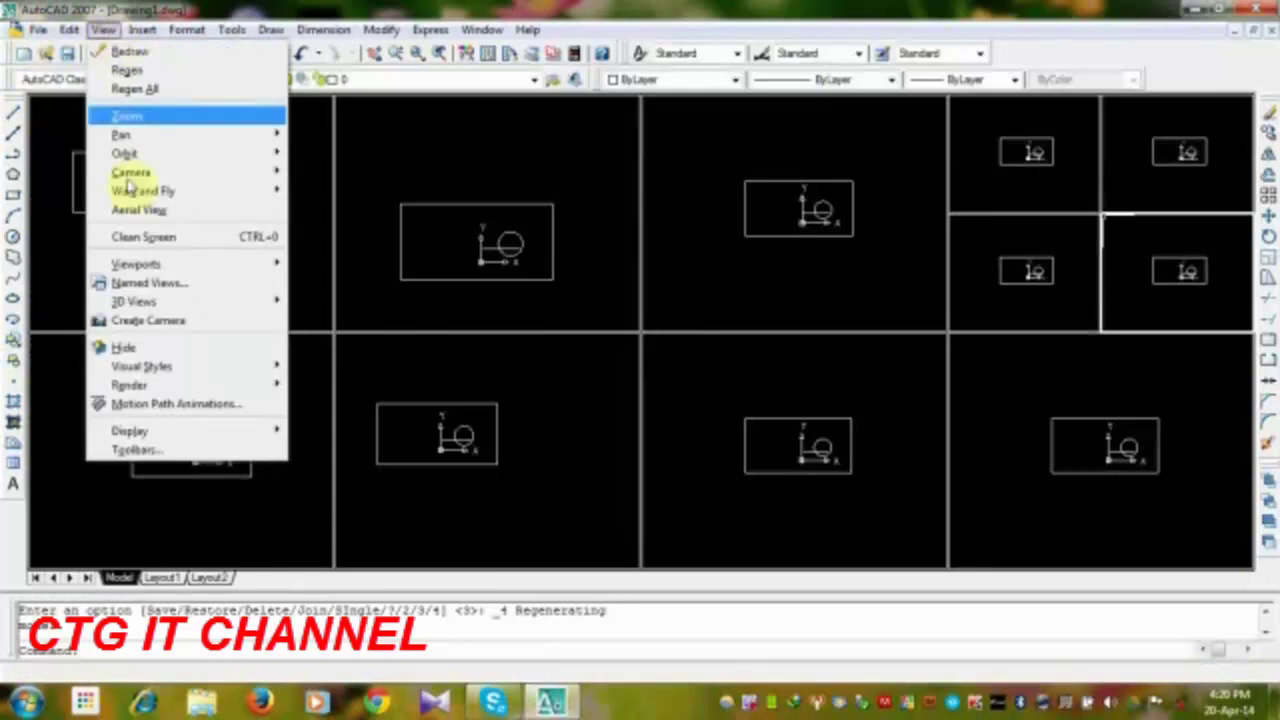
mouse_move(137, 264)
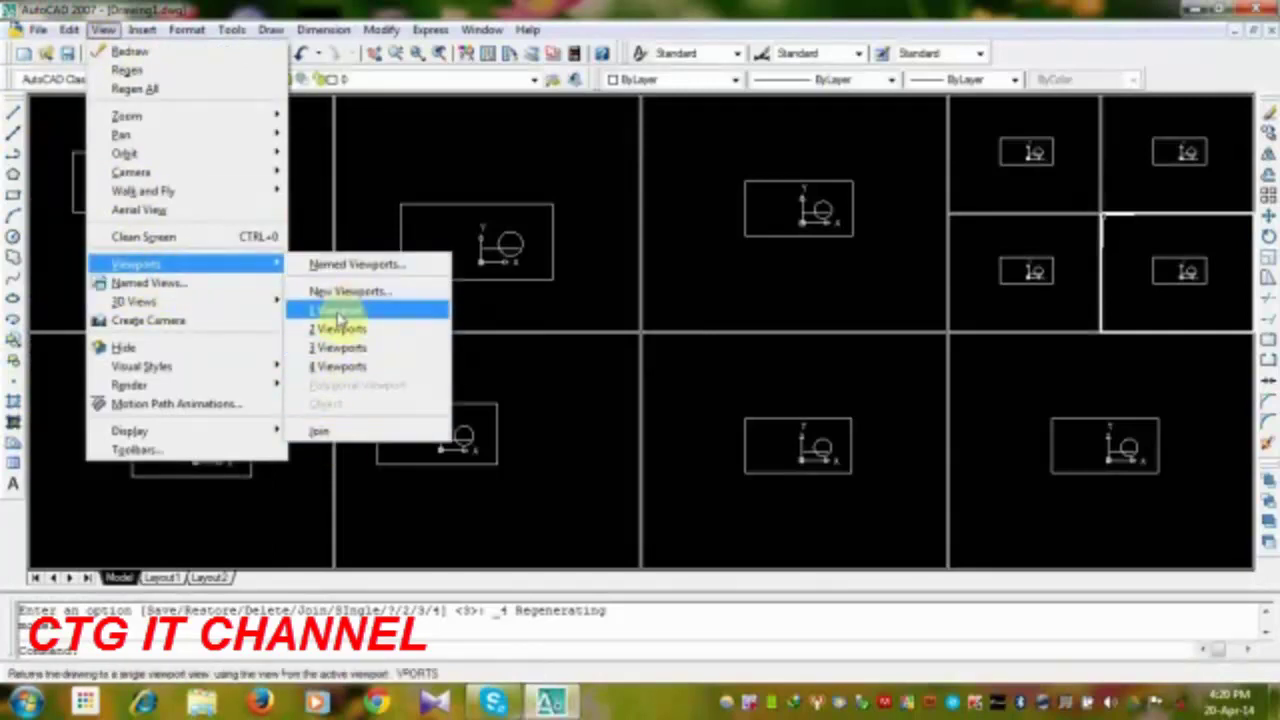
Step: Merge back to one view, then choose 3 Viewports with the large viewport on the right
click(340, 310)
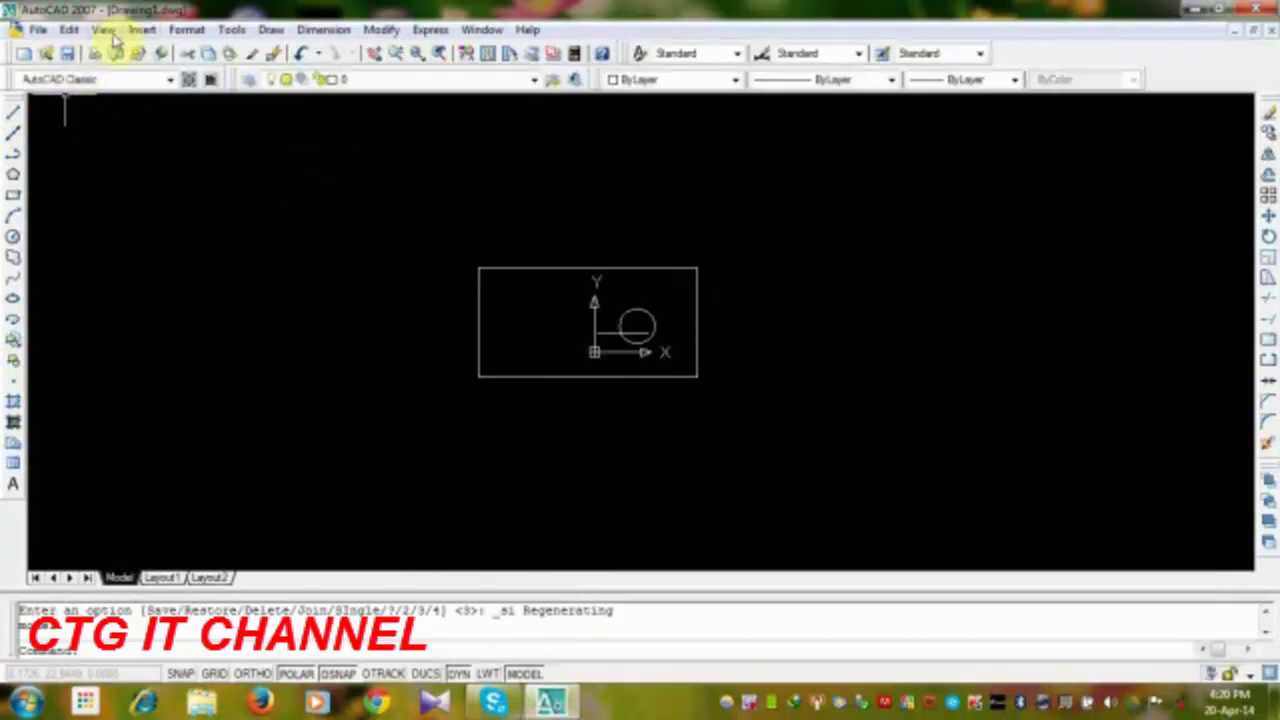
click(104, 29)
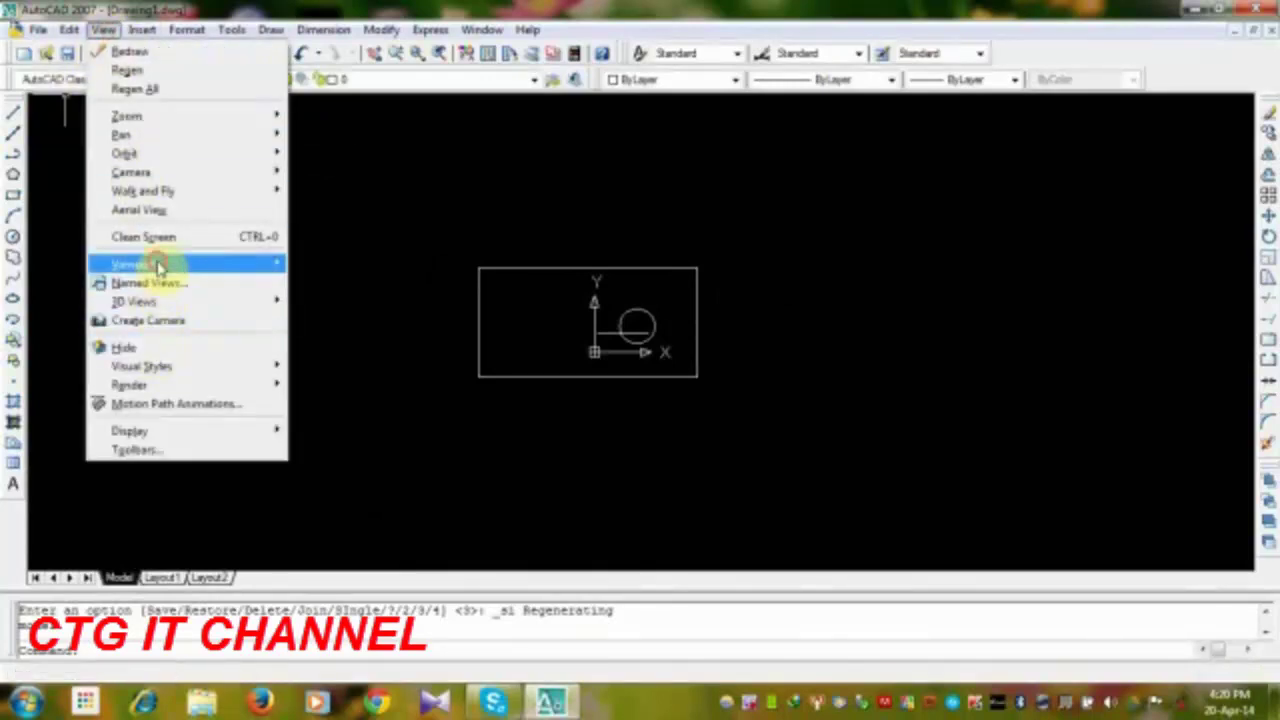
mouse_move(140, 264)
click(340, 348)
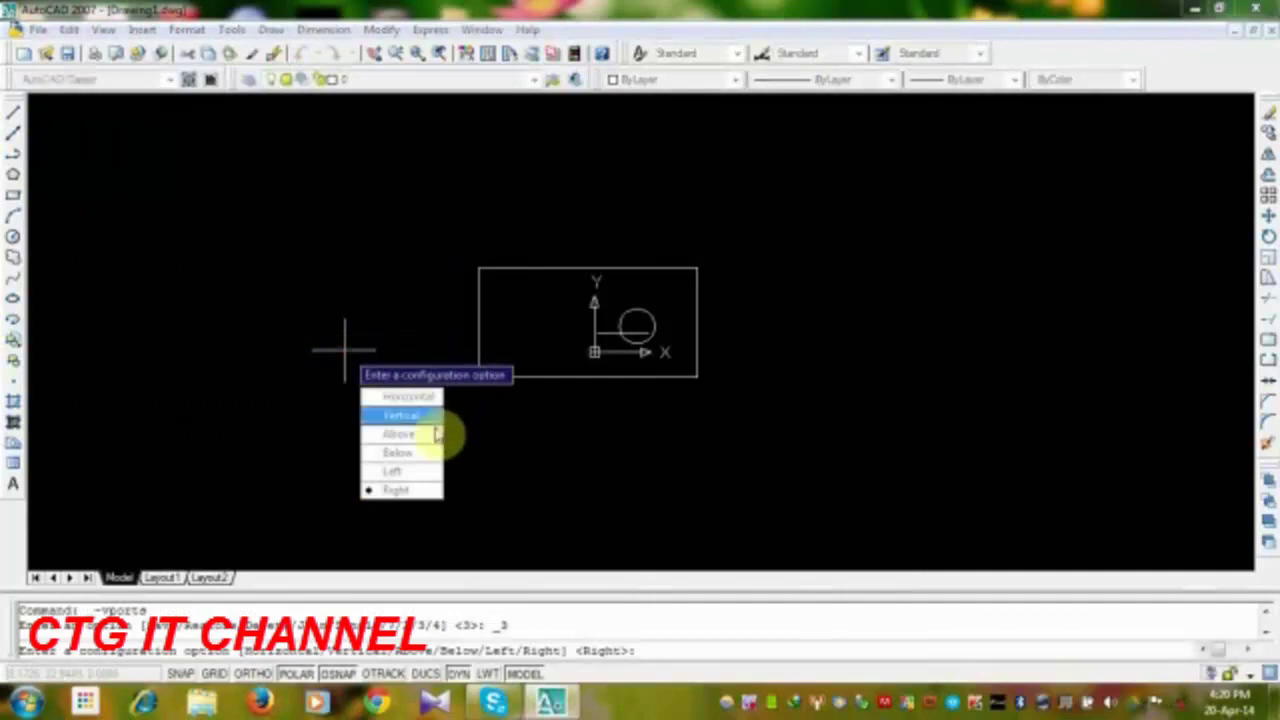
click(403, 491)
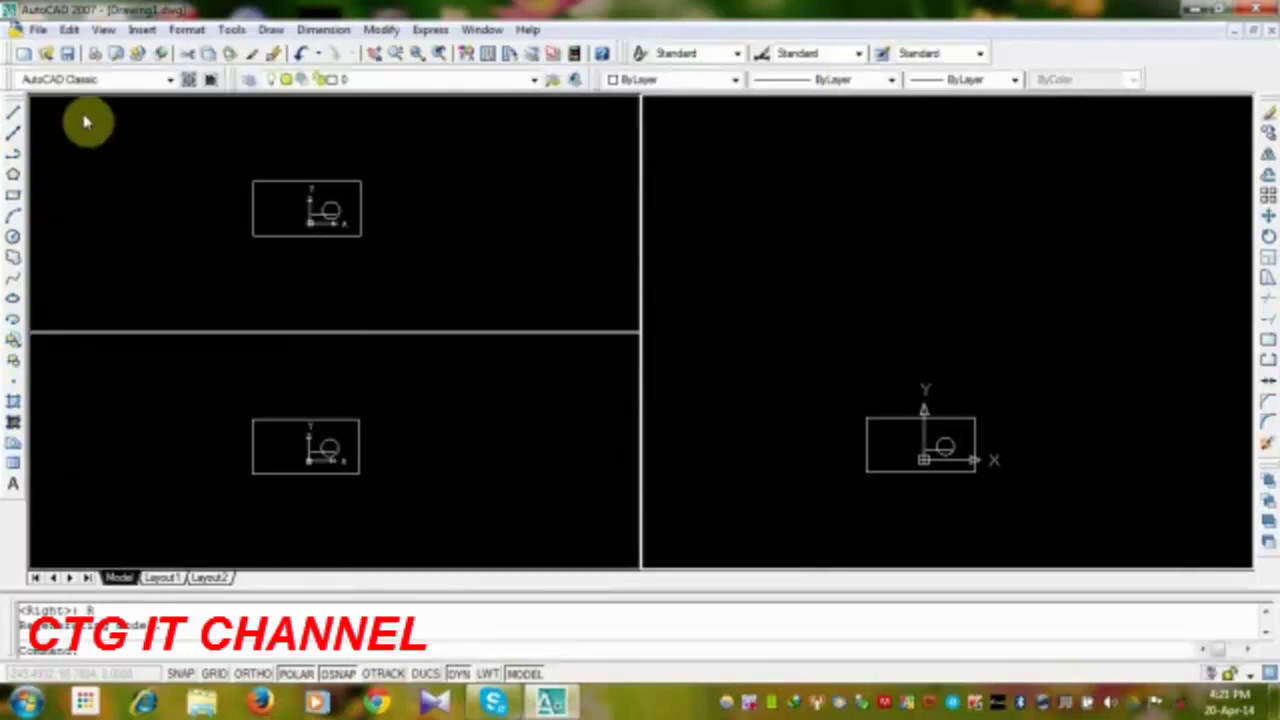
click(103, 29)
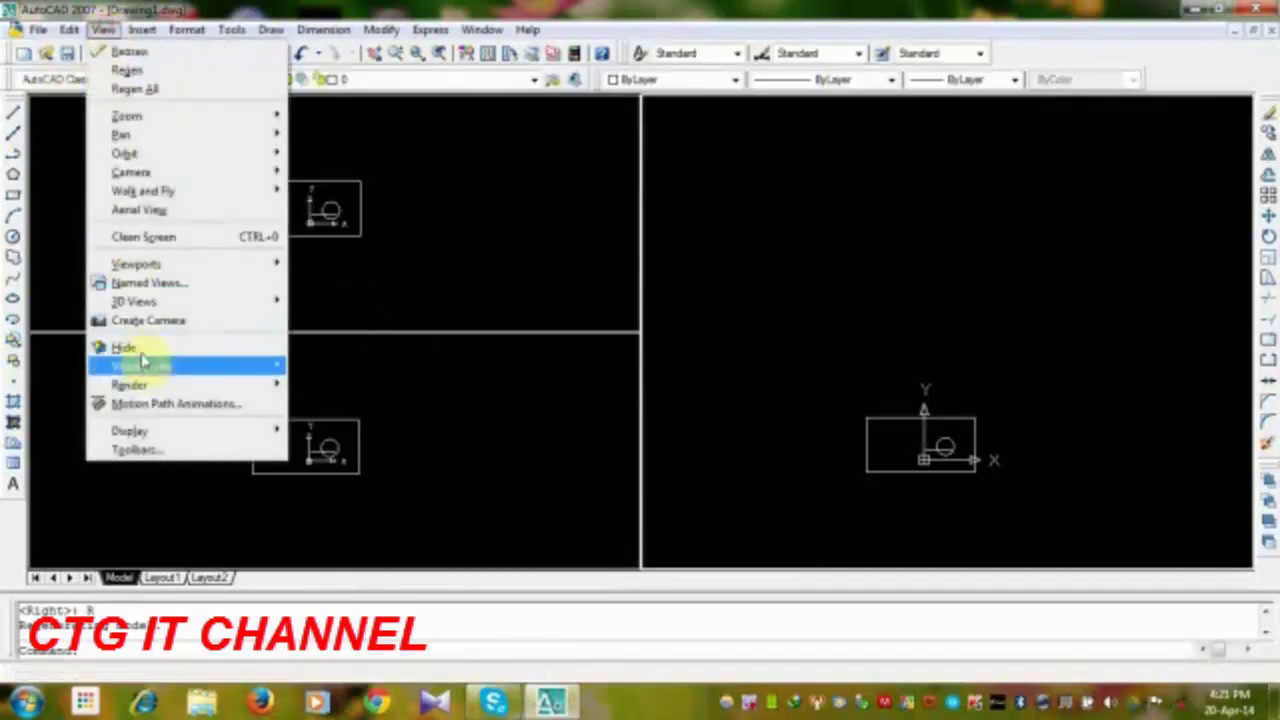
mouse_move(137, 264)
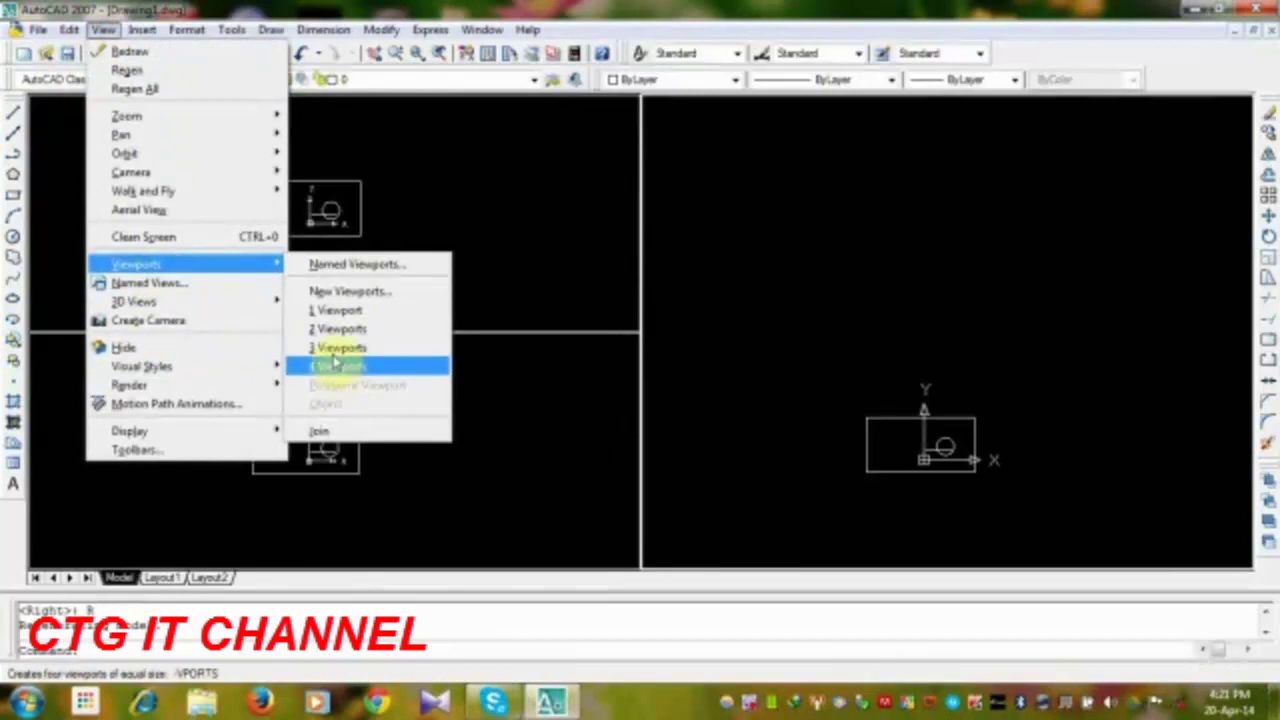
Step: Choose 1 Viewport to collapse the three views into one
click(337, 310)
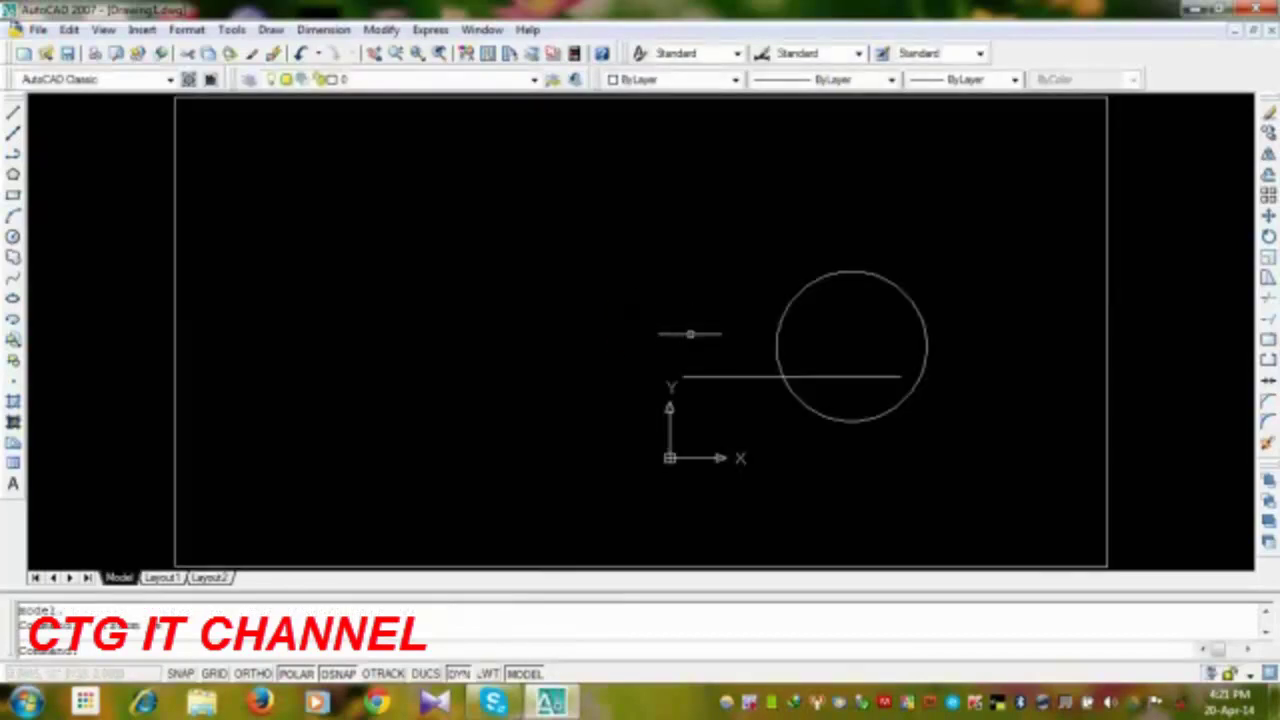
Step: Window-select the rectangle, circle and line and move them to the top right
scroll(690, 334, down, 5)
middle_drag(760, 349, 460, 449)
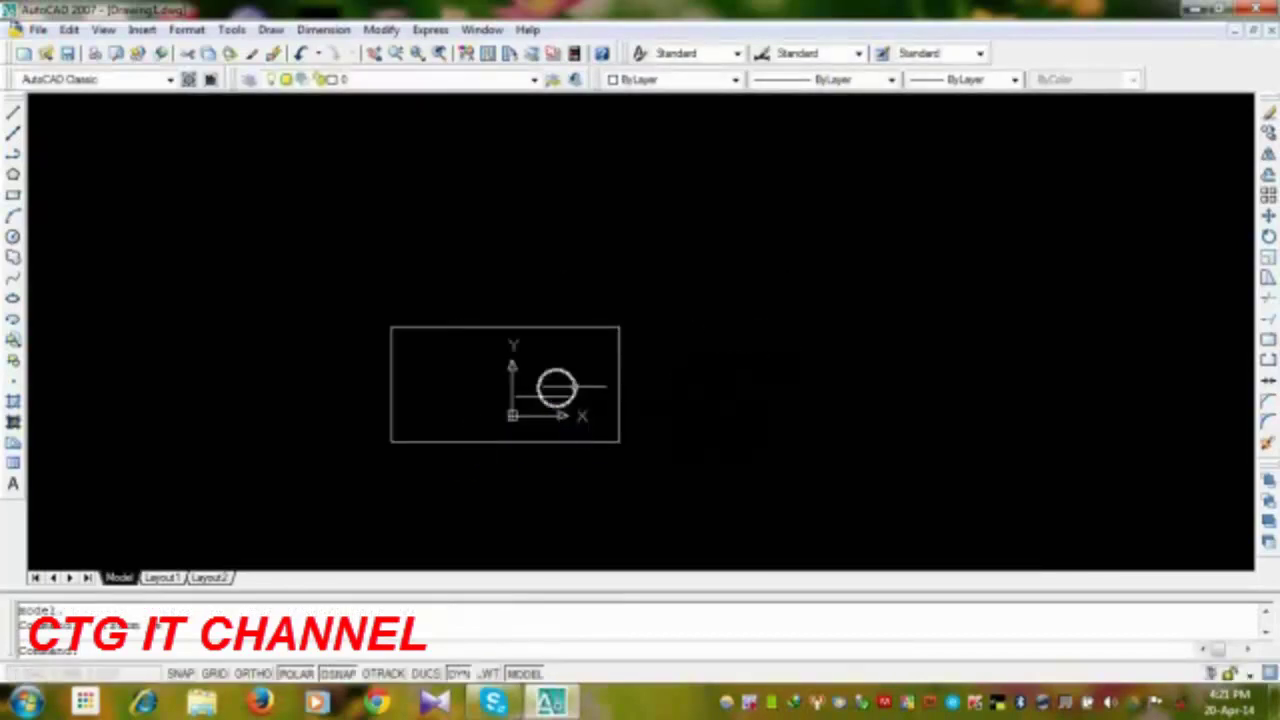
click(672, 276)
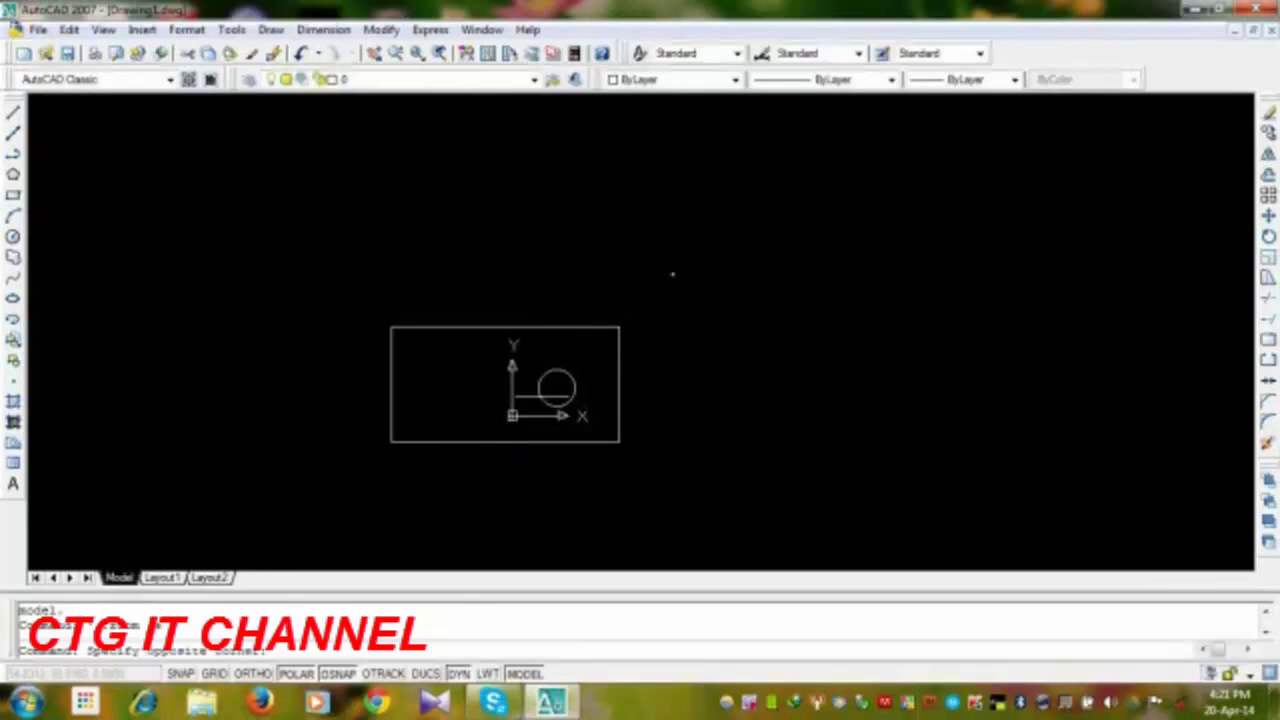
click(325, 492)
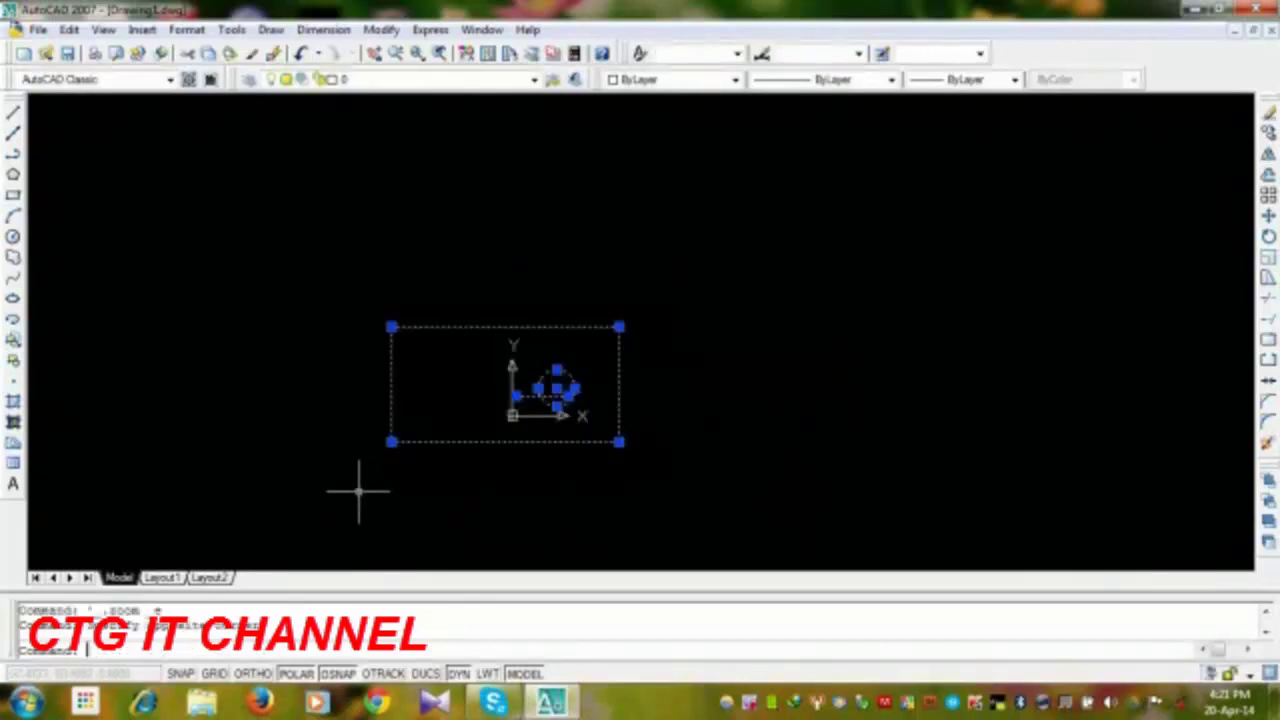
text(m)
key(Return)
click(378, 495)
click(1112, 224)
middle_click(743, 383)
Step: Move the group again toward the upper right and pan so it sits upper right
scroll(635, 356, down, 4)
click(890, 222)
click(393, 510)
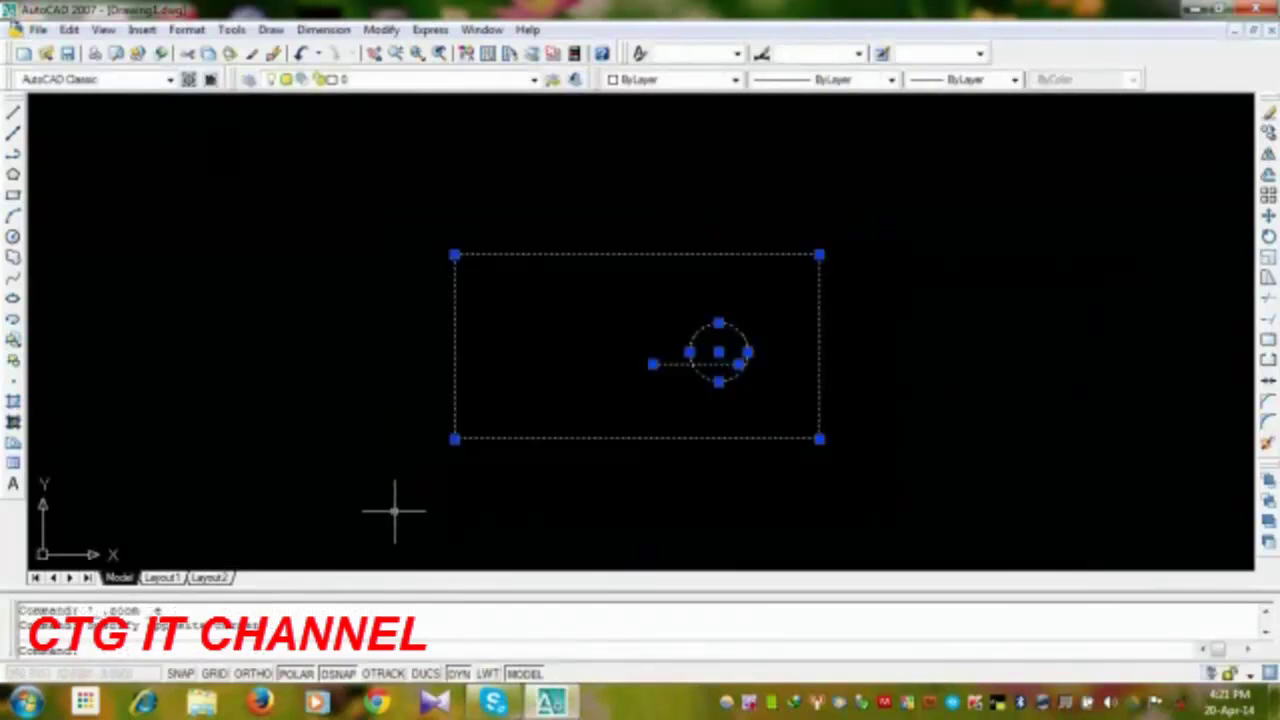
text(m)
key(Return)
click(526, 400)
scroll(515, 427, down, 5)
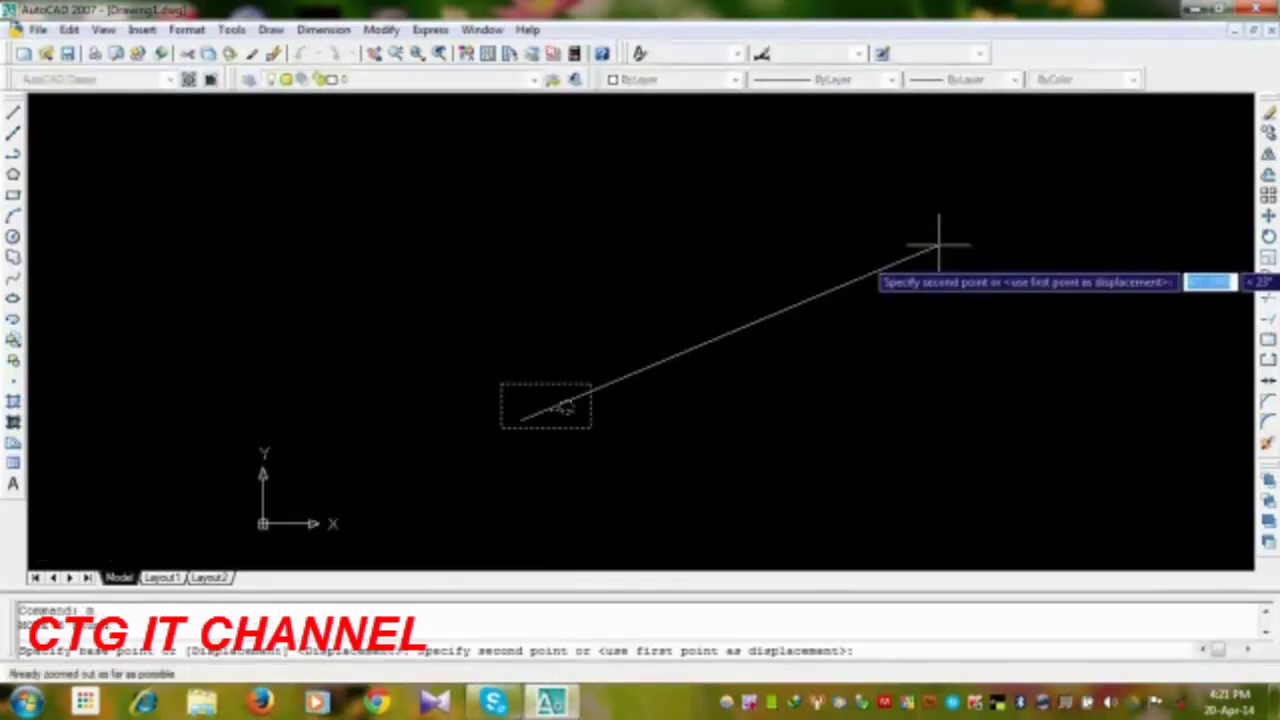
click(1072, 190)
middle_drag(766, 323, 740, 349)
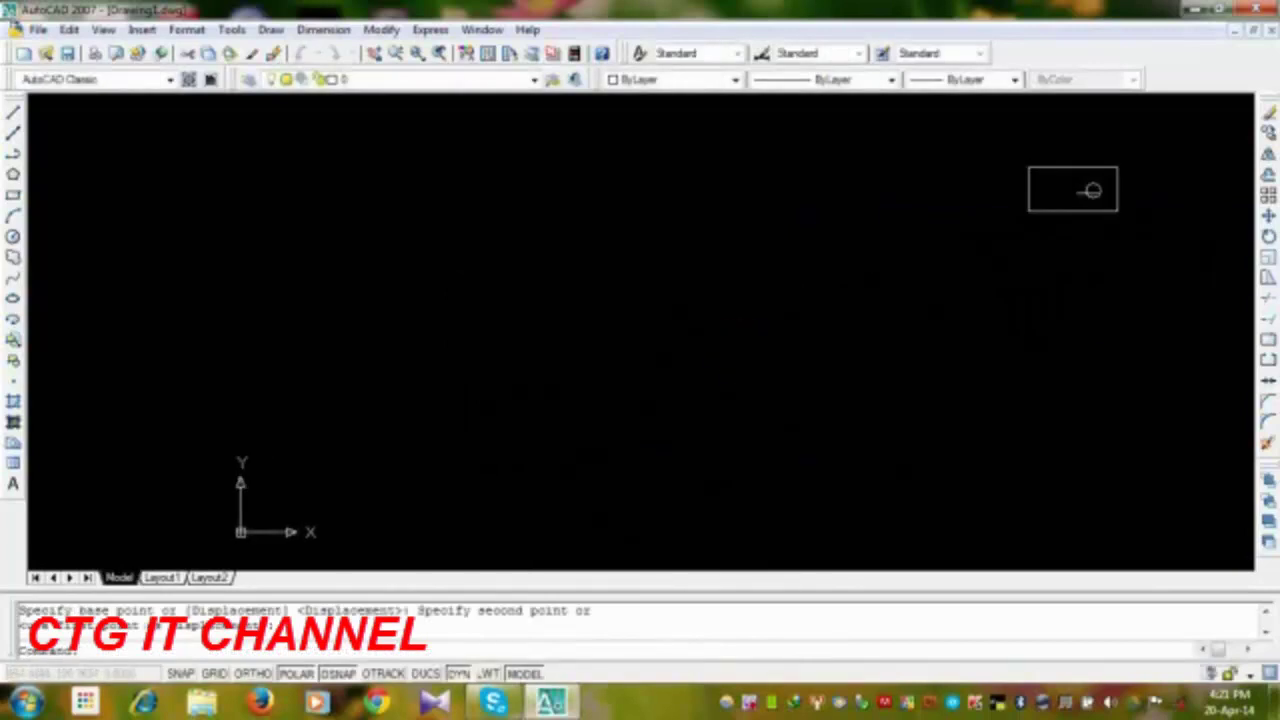
scroll(1092, 190, up, 6)
scroll(1092, 190, up, 2)
scroll(484, 391, down, 4)
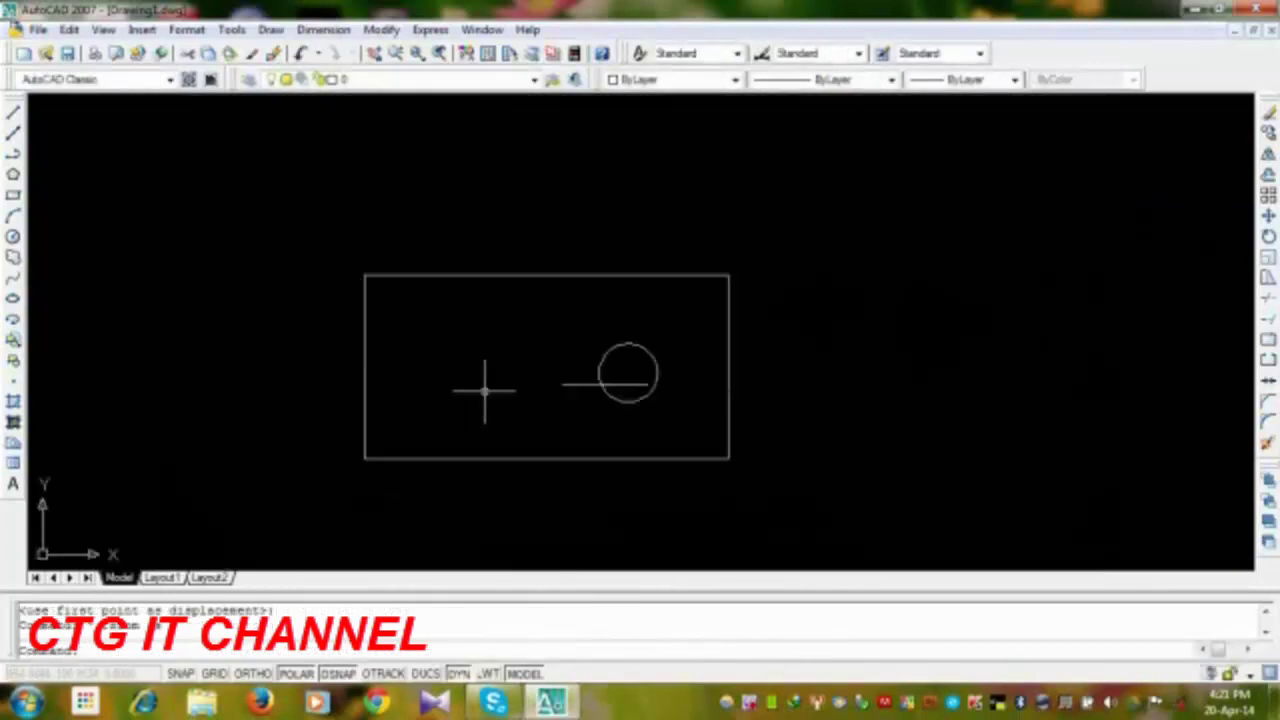
middle_drag(477, 414, 790, 281)
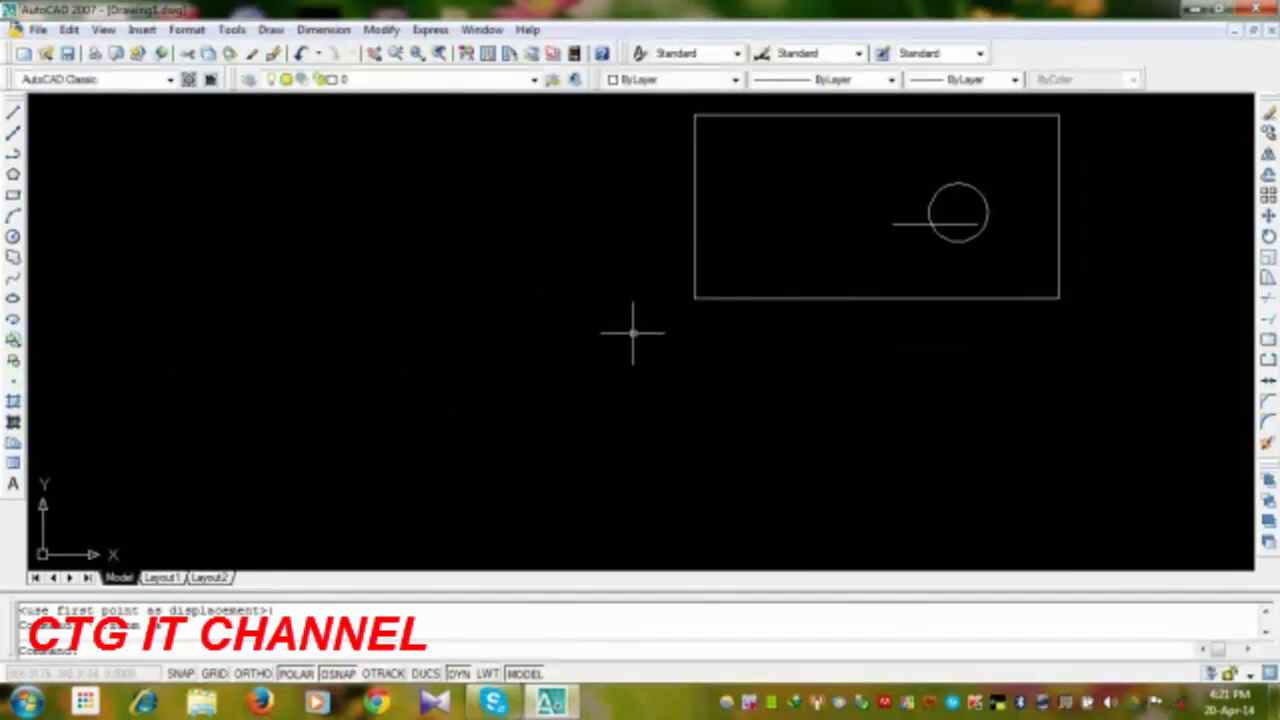
scroll(632, 333, down, 2)
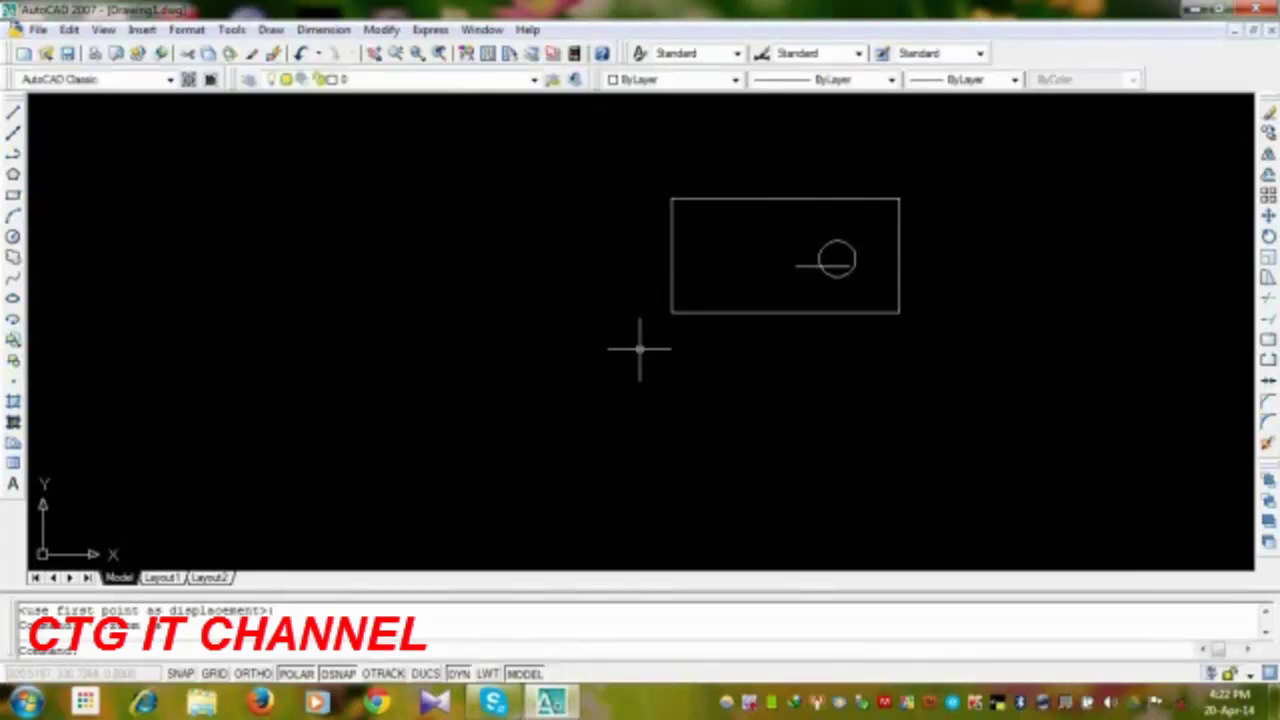
Step: Regenerate the drawing from the View menu
scroll(640, 320, down, 2)
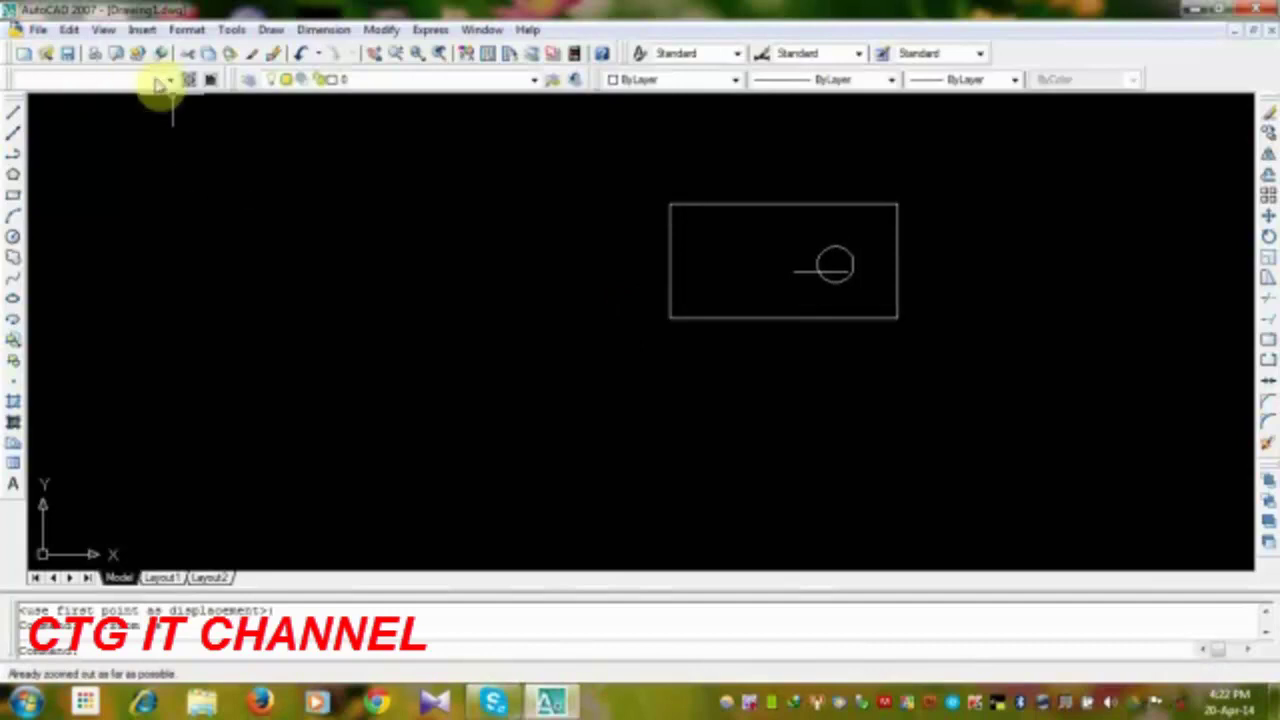
click(103, 29)
click(410, 396)
scroll(410, 396, down, 3)
click(103, 29)
click(122, 70)
Step: Move the selected group far to the upper right, zoom to fit, then undo with Ctrl+Z
click(556, 384)
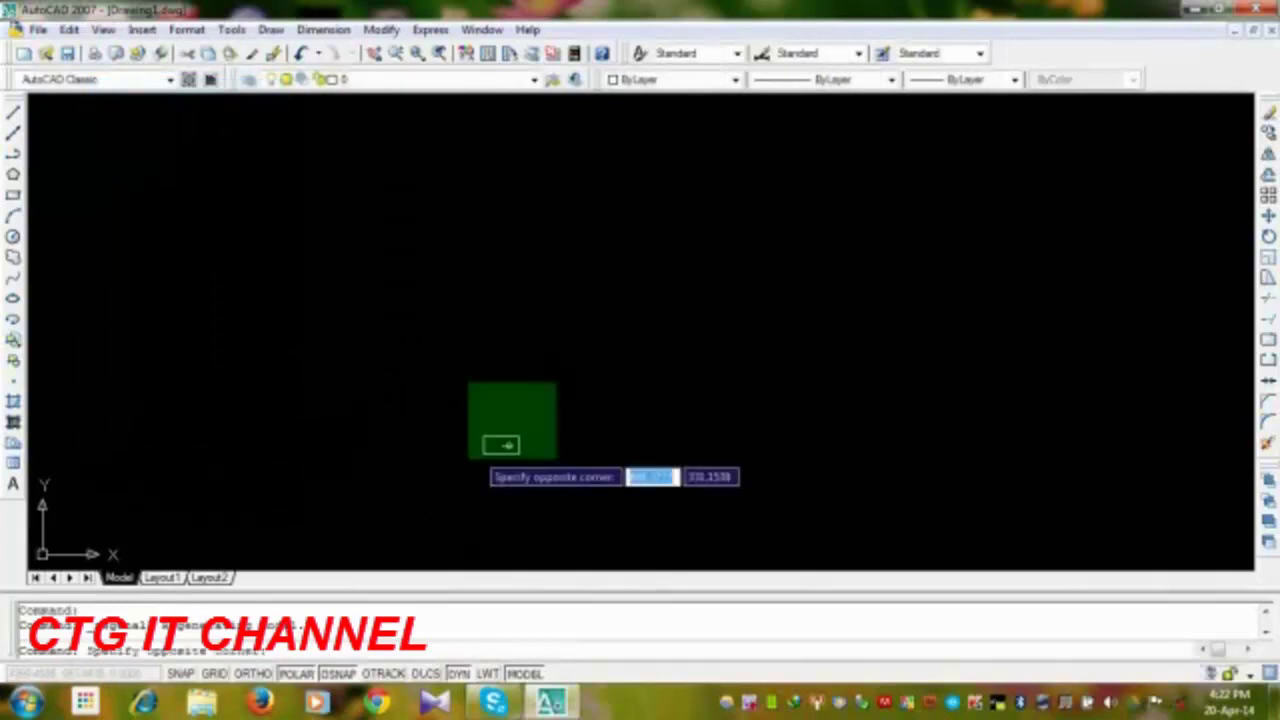
click(468, 458)
text(m)
key(Return)
click(476, 481)
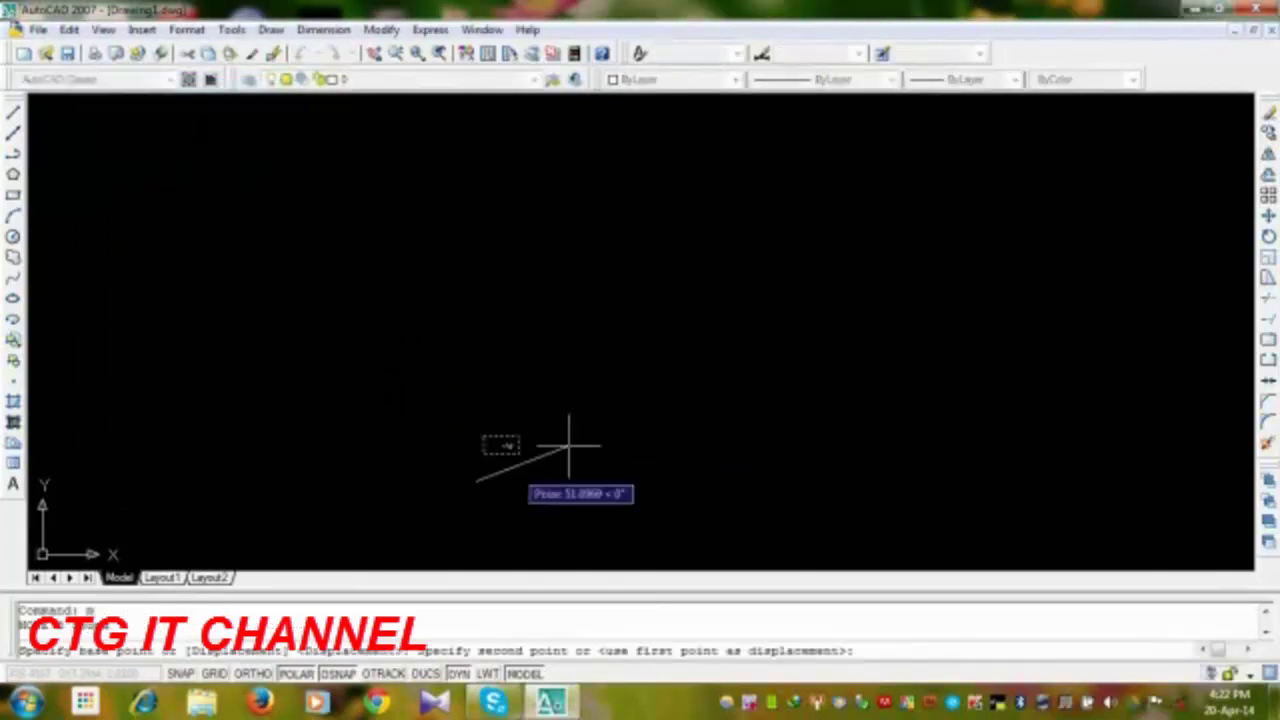
click(1178, 160)
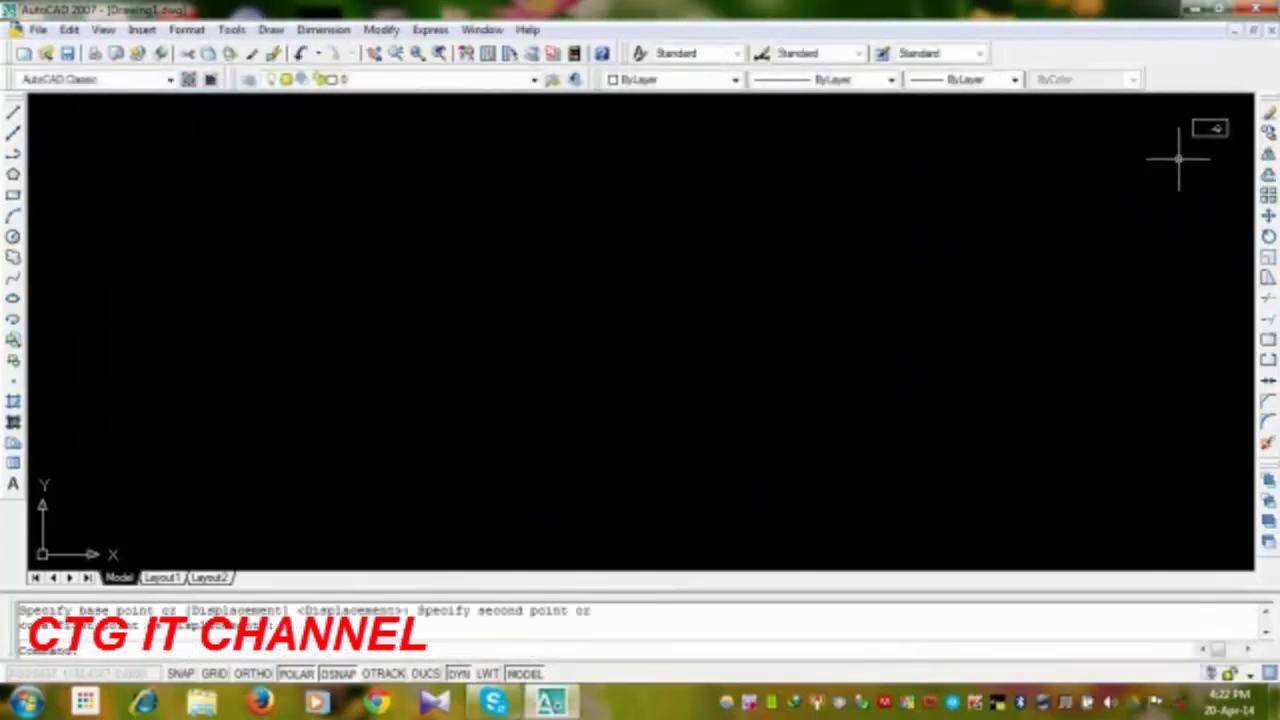
middle_click(1117, 234)
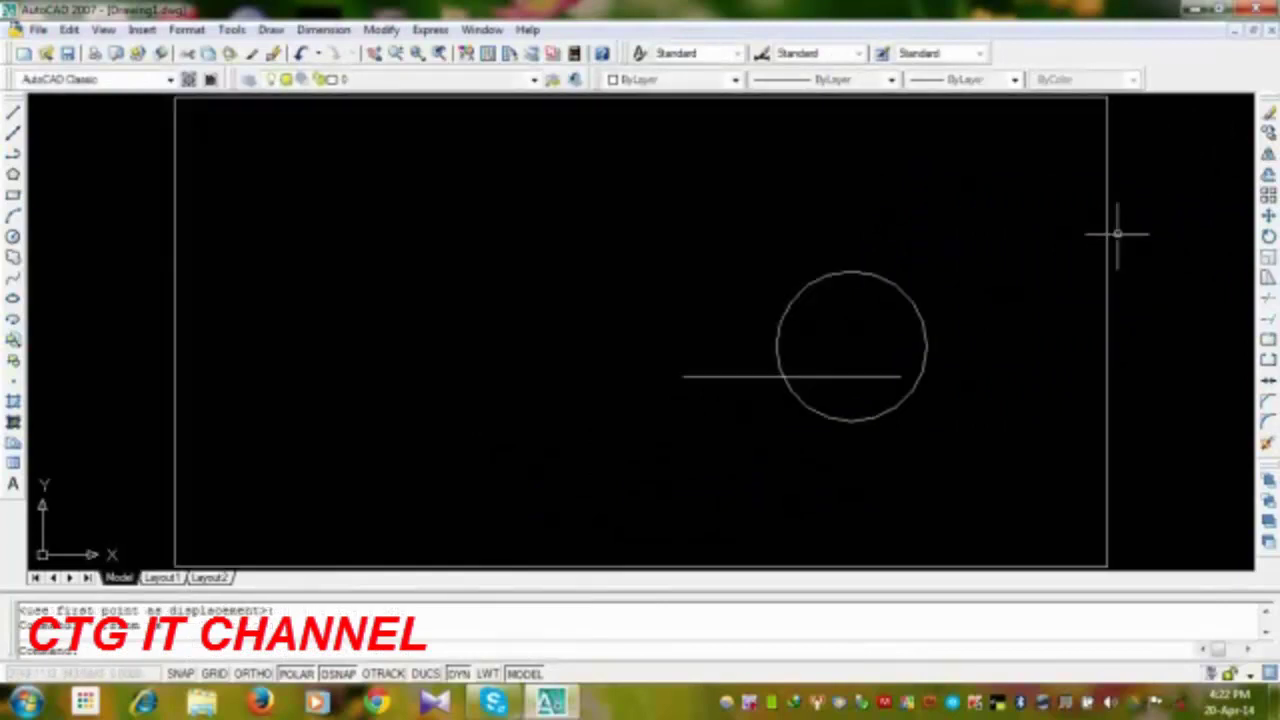
key(ctrl+z)
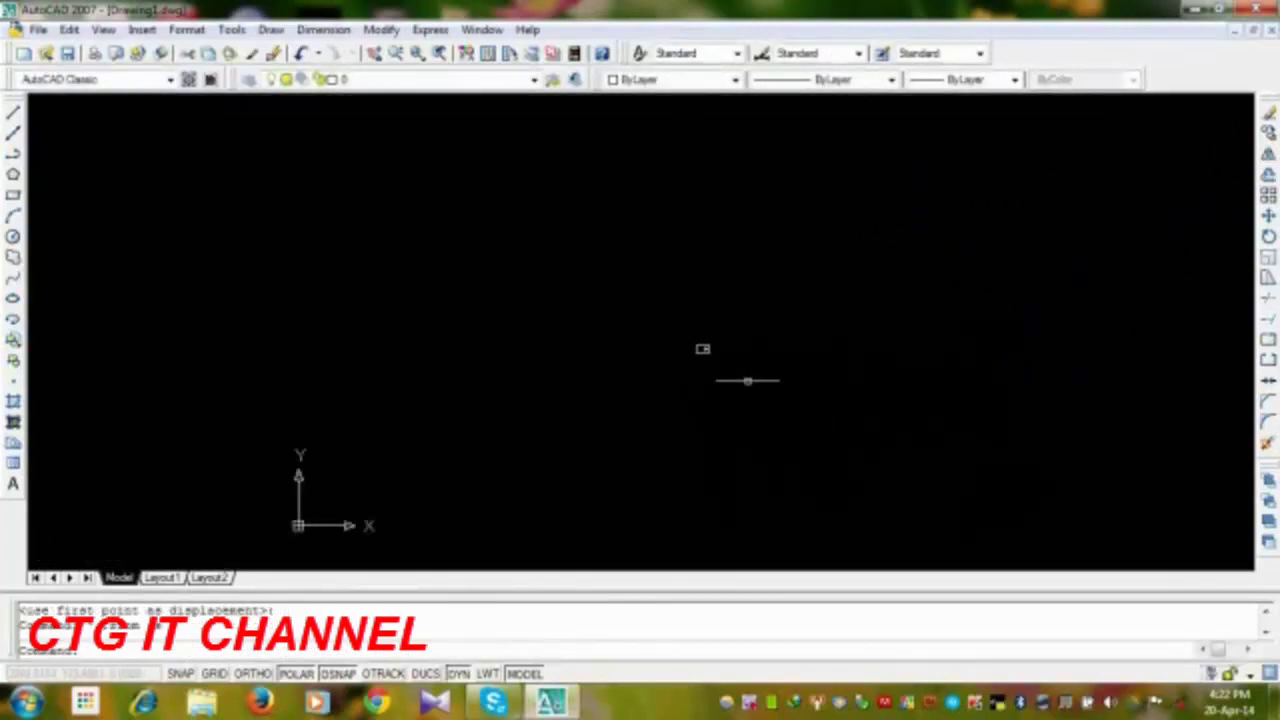
middle_click(771, 301)
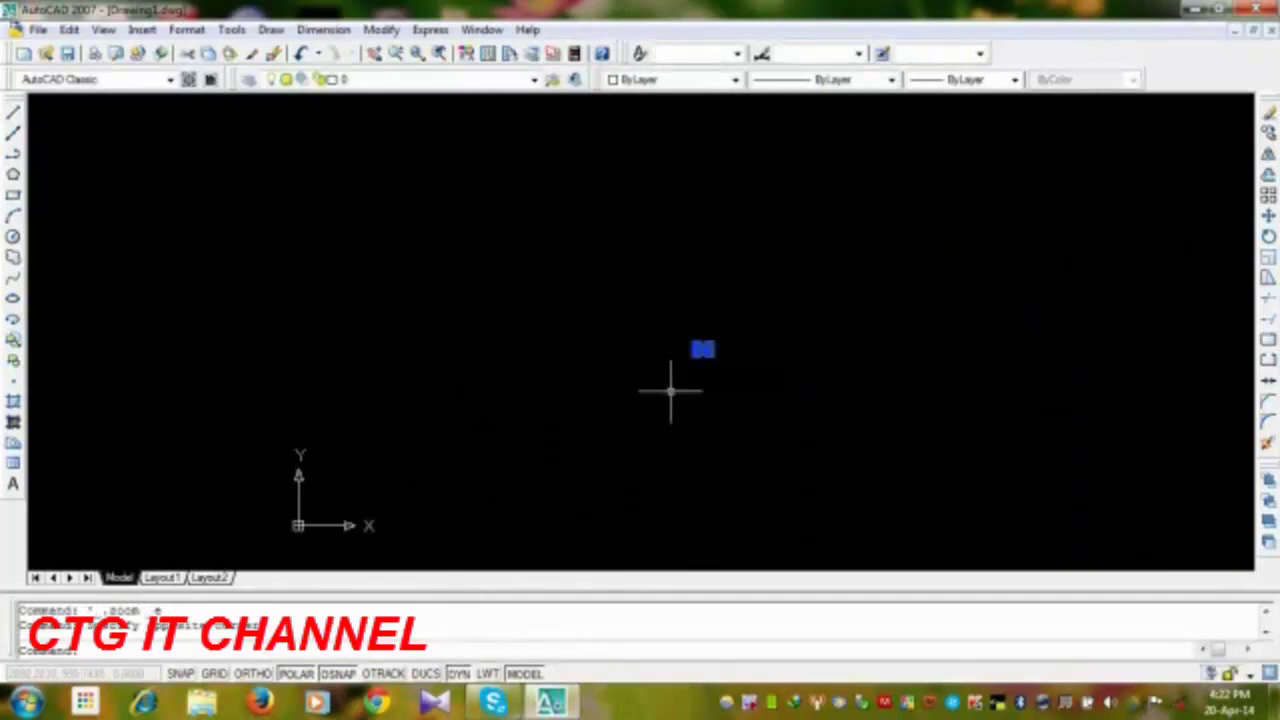
Step: Move the group to a new spot and pan the drawing toward the centre
text(m)
key(Return)
click(668, 407)
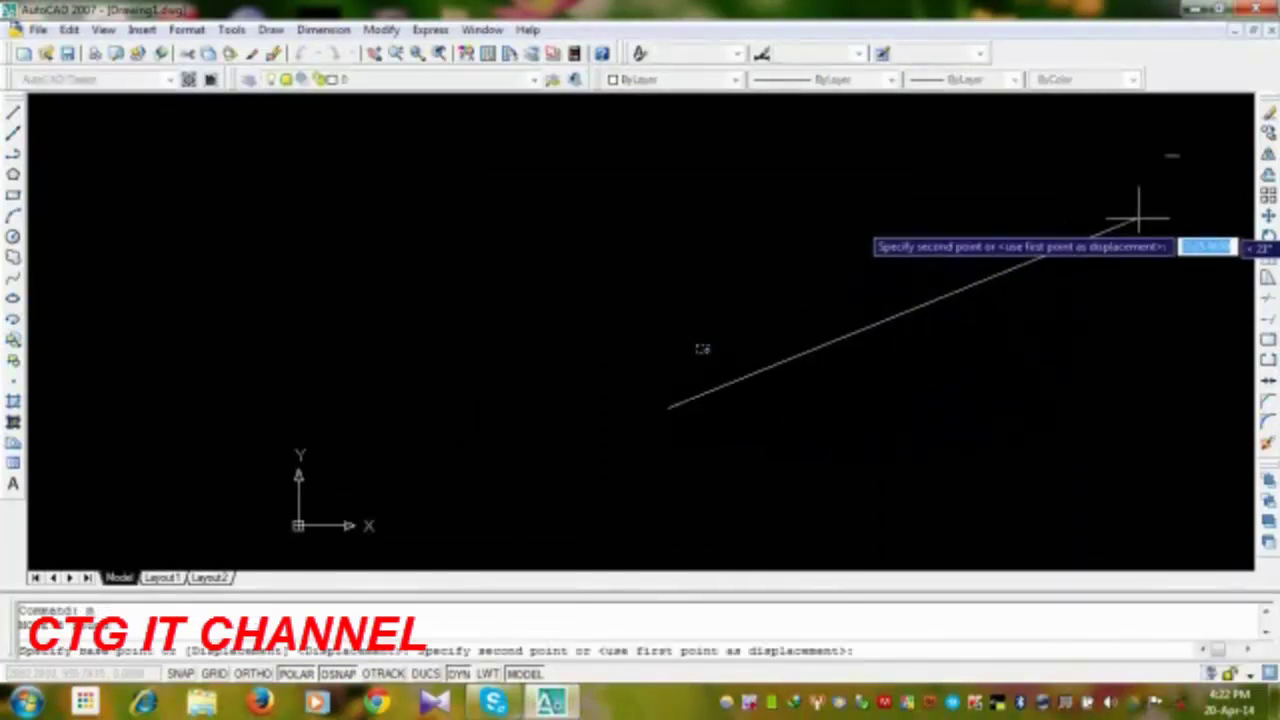
click(1139, 216)
scroll(1100, 250, down, 3)
scroll(1014, 374, down, 5)
middle_drag(920, 383, 650, 413)
scroll(680, 400, up, 5)
scroll(450, 410, up, 3)
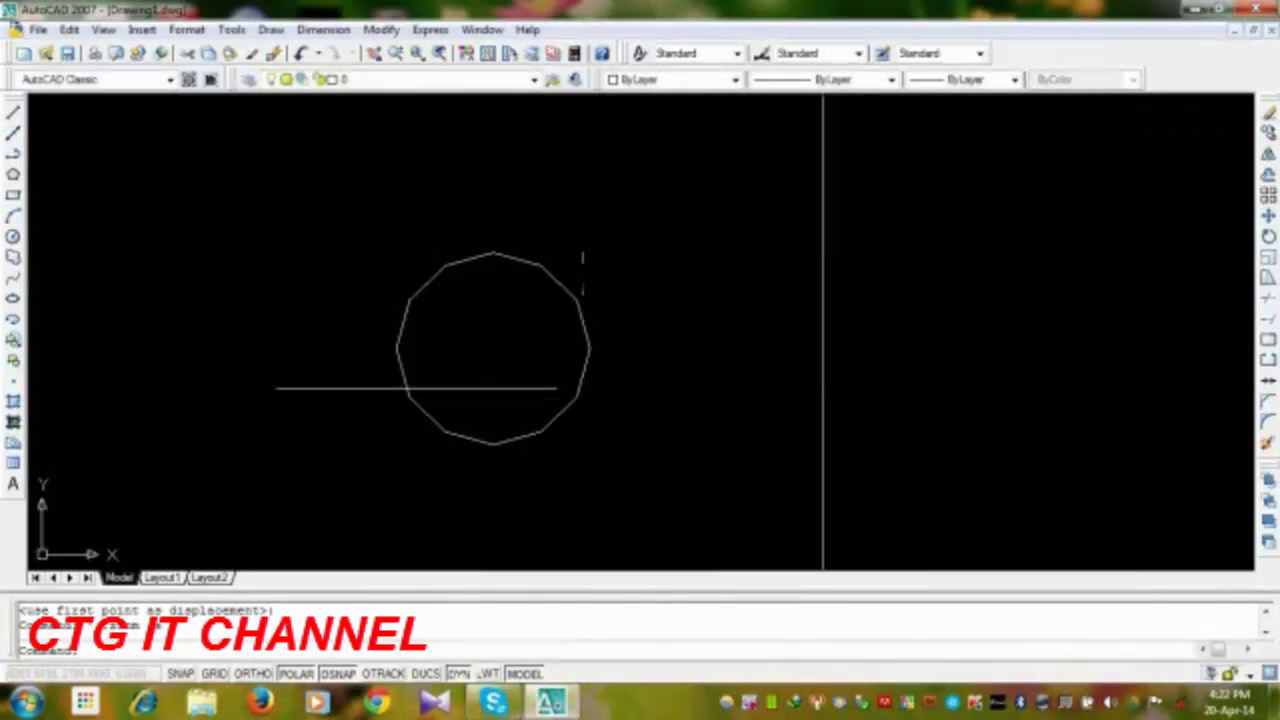
Step: Run Regen All so the circle displays smoothly
click(103, 29)
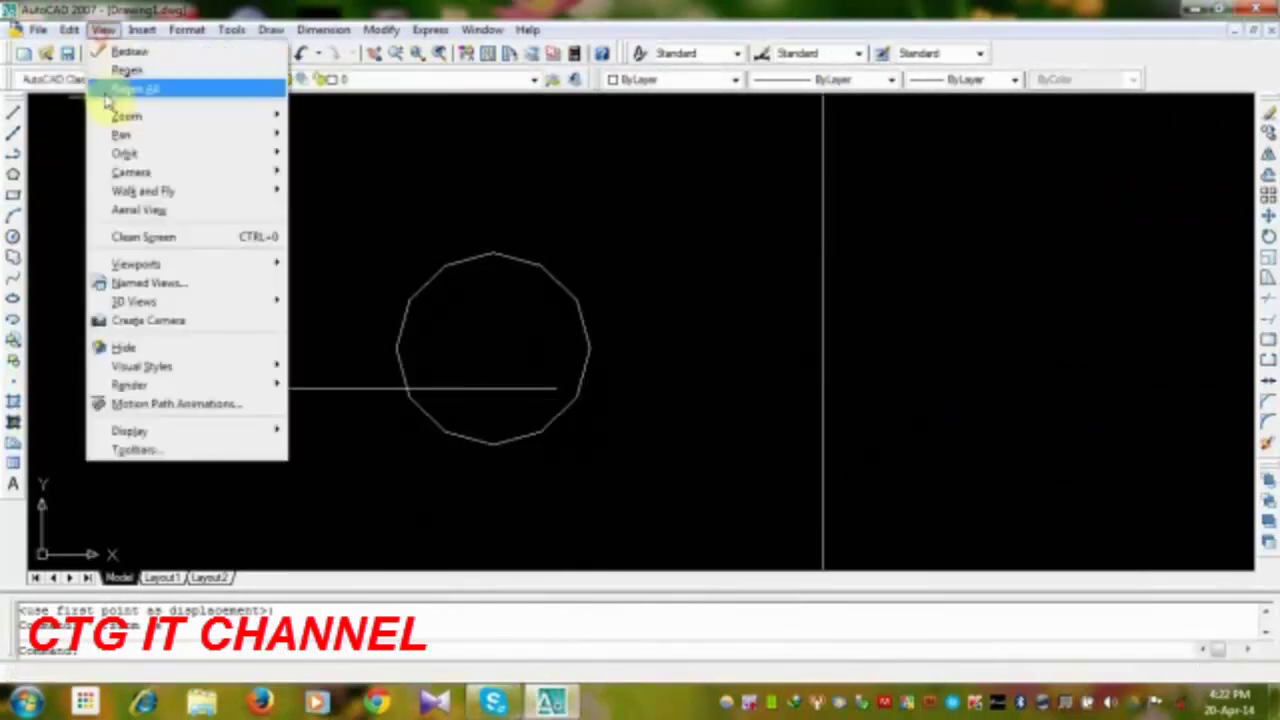
click(106, 92)
middle_drag(600, 303, 631, 303)
scroll(654, 299, down, 3)
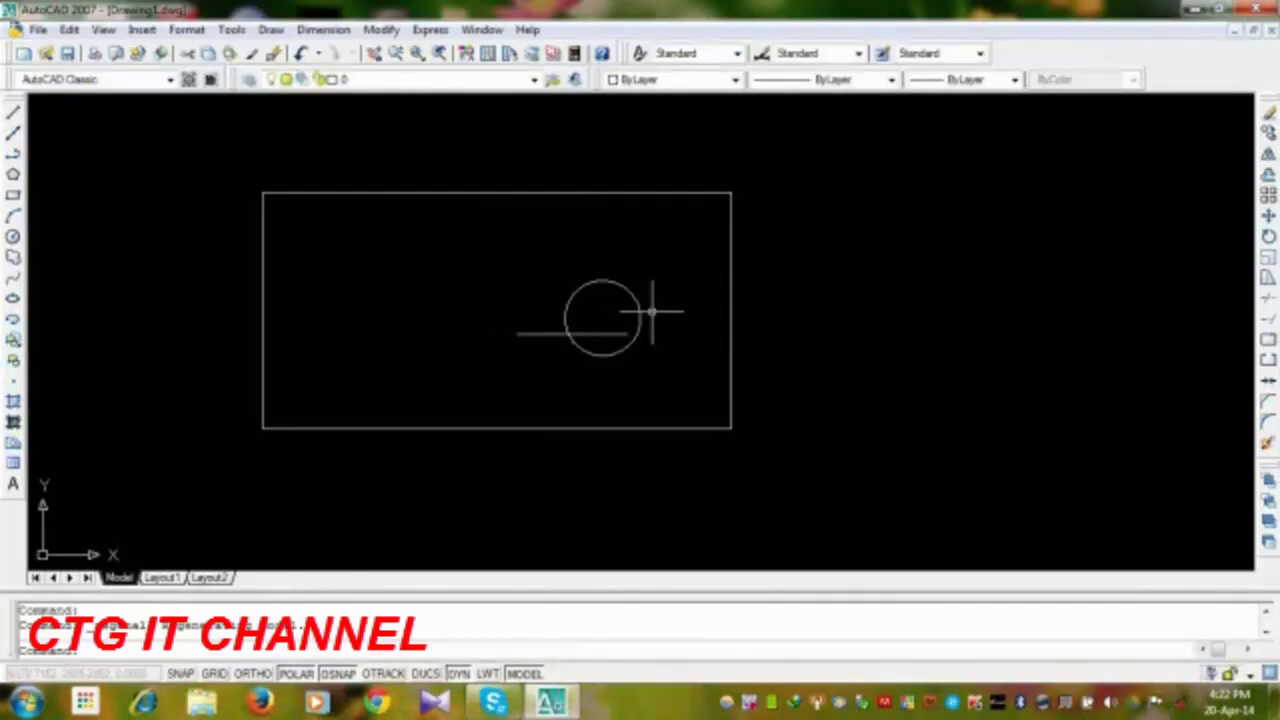
Step: Window-select the rectangle, circle and line and erase them
click(781, 177)
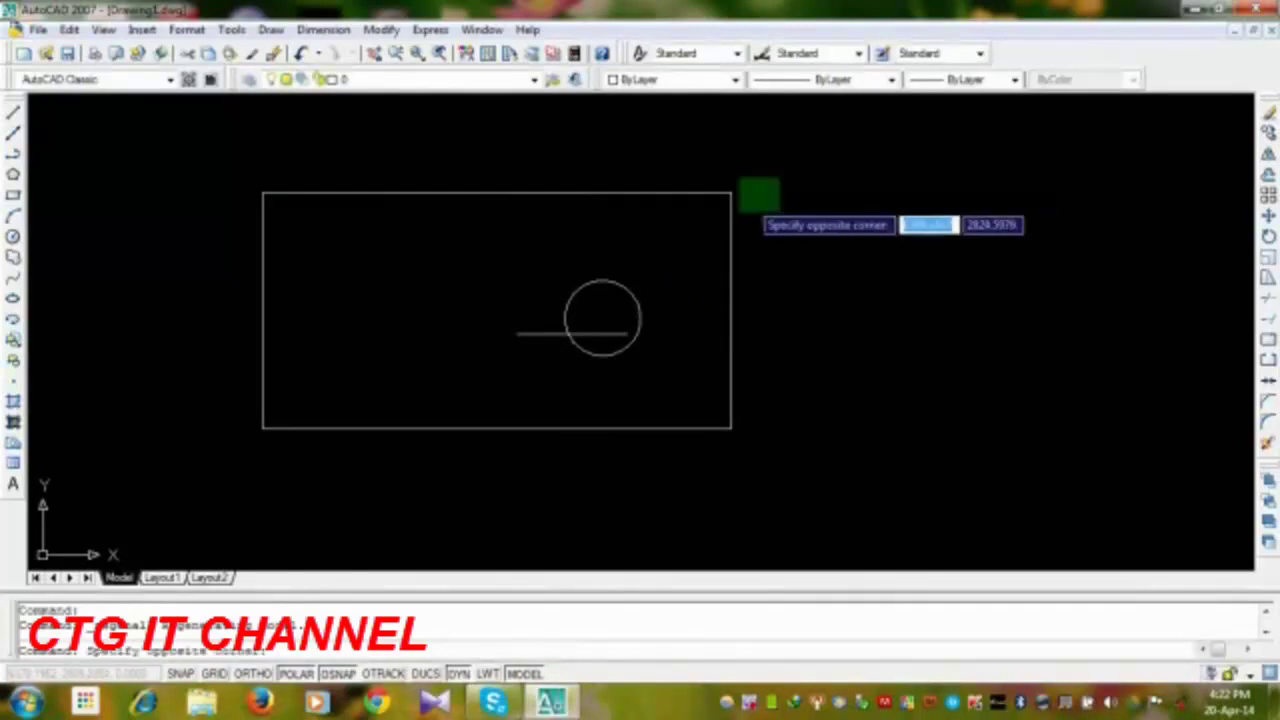
click(215, 465)
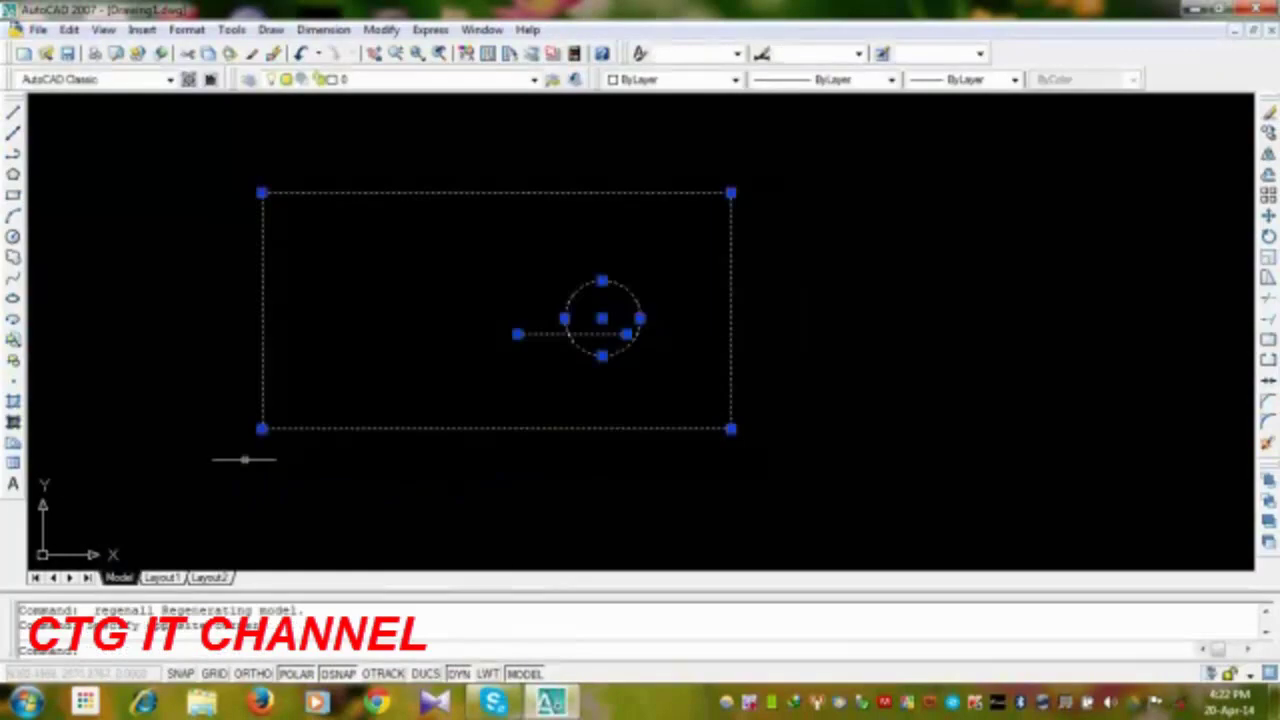
click(1268, 113)
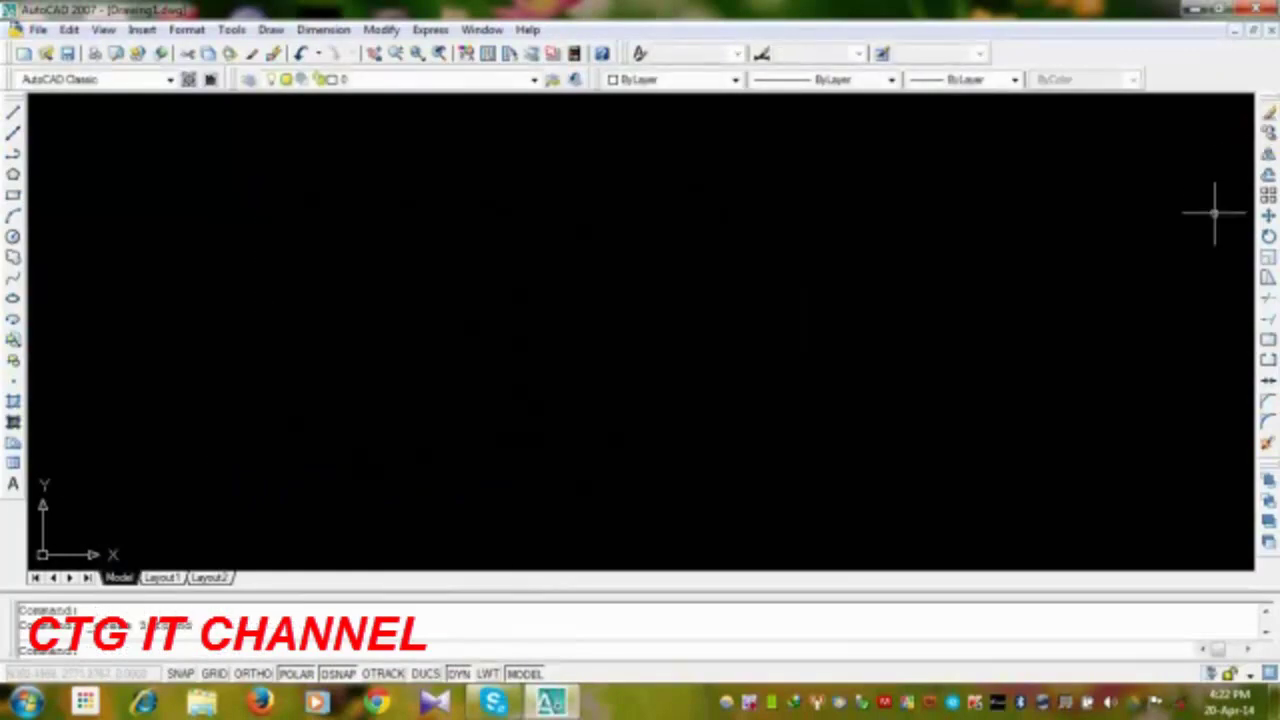
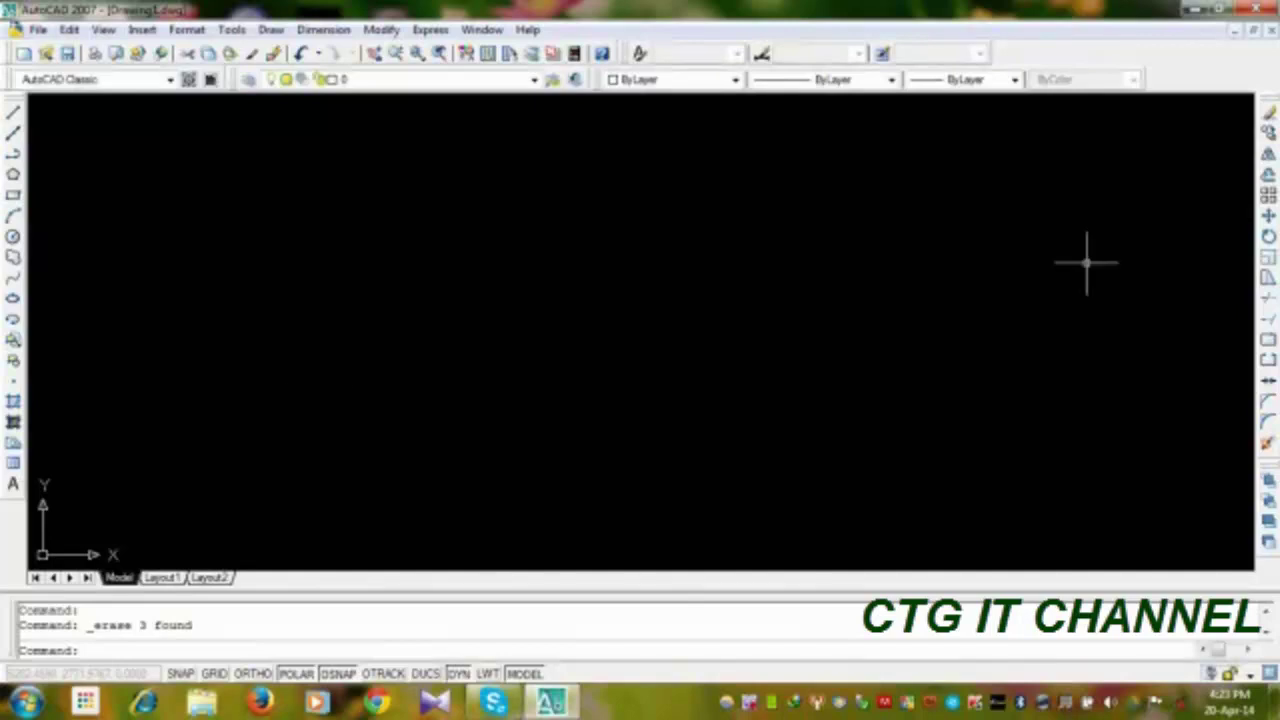
Step: Draw the first polyline through the left, upper-left, upper-right and inner step corners
click(13, 153)
click(140, 220)
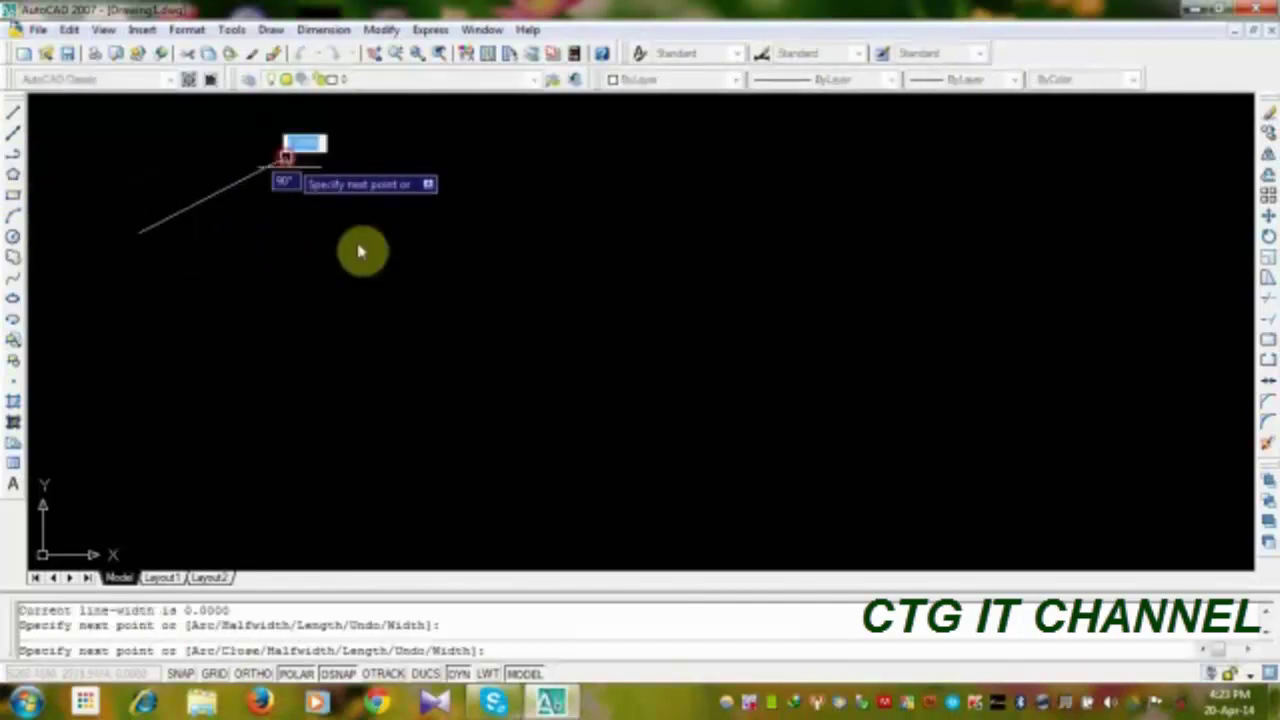
click(287, 157)
click(597, 157)
click(613, 276)
key(Return)
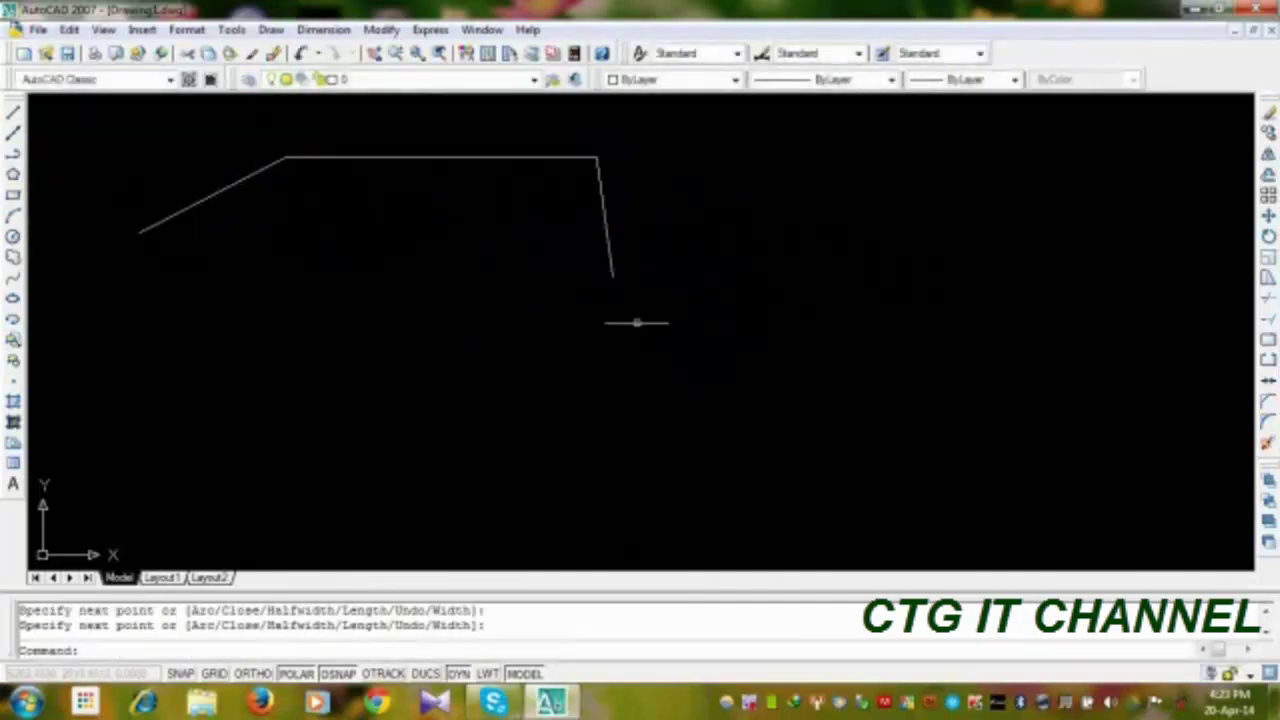
Step: Add a second polyline from the step corner around the far right to the bottom corner
key(Return)
click(613, 276)
click(922, 290)
click(912, 408)
click(538, 486)
key(Return)
Step: Close the outline with a polyline from the bottom corner via the lower-left corner to the start
click(531, 490)
key(Return)
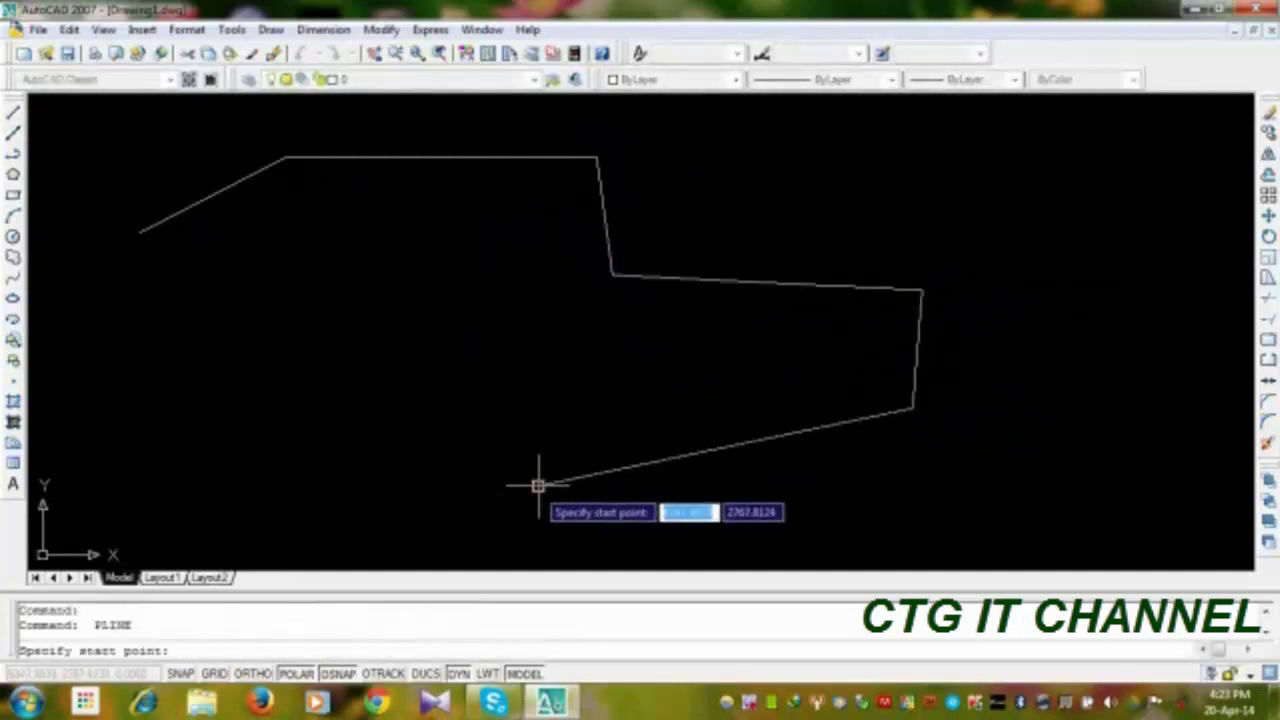
click(538, 486)
click(141, 399)
click(141, 233)
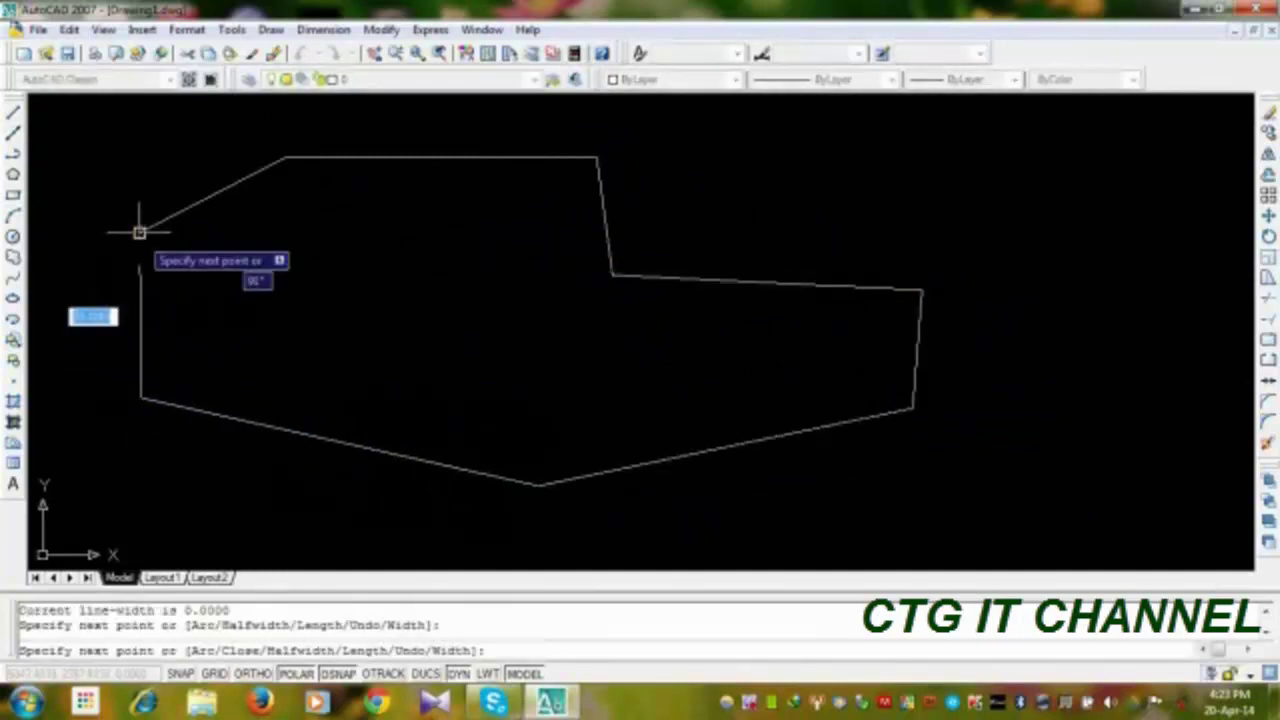
key(Return)
Step: Select the upper, right and lower-left polylines to check them, then clear the selection
click(190, 205)
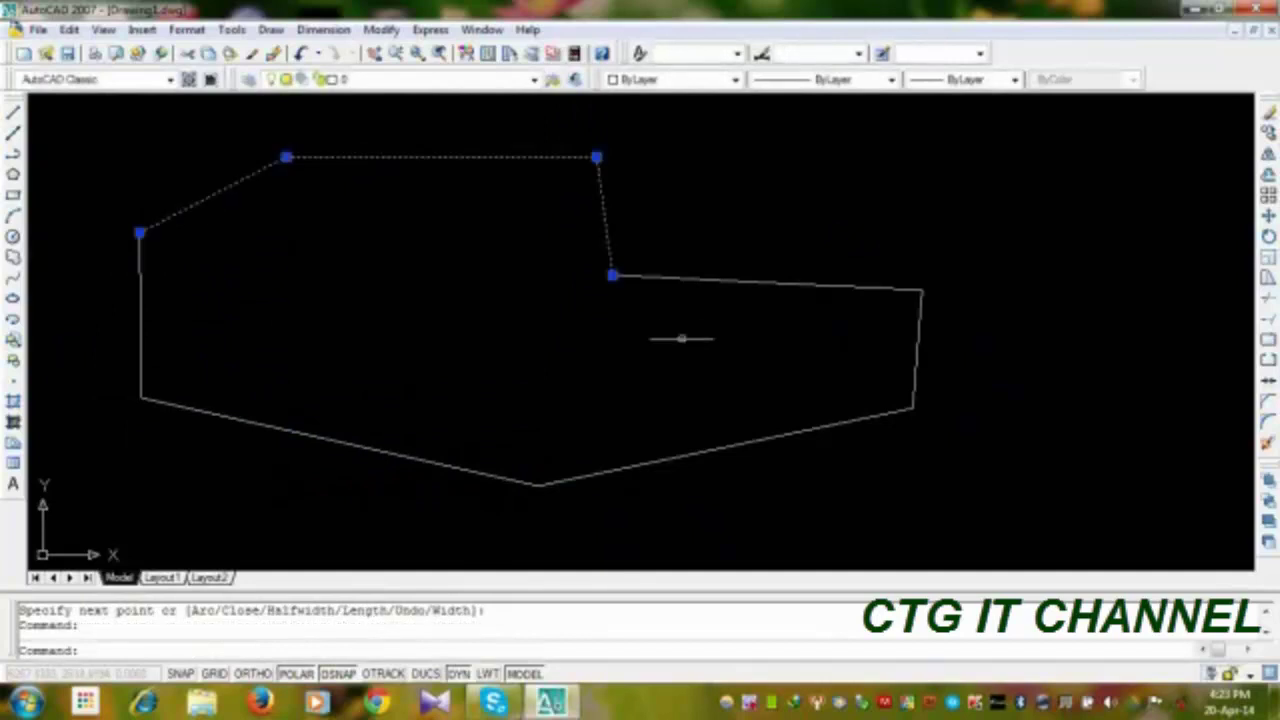
click(716, 281)
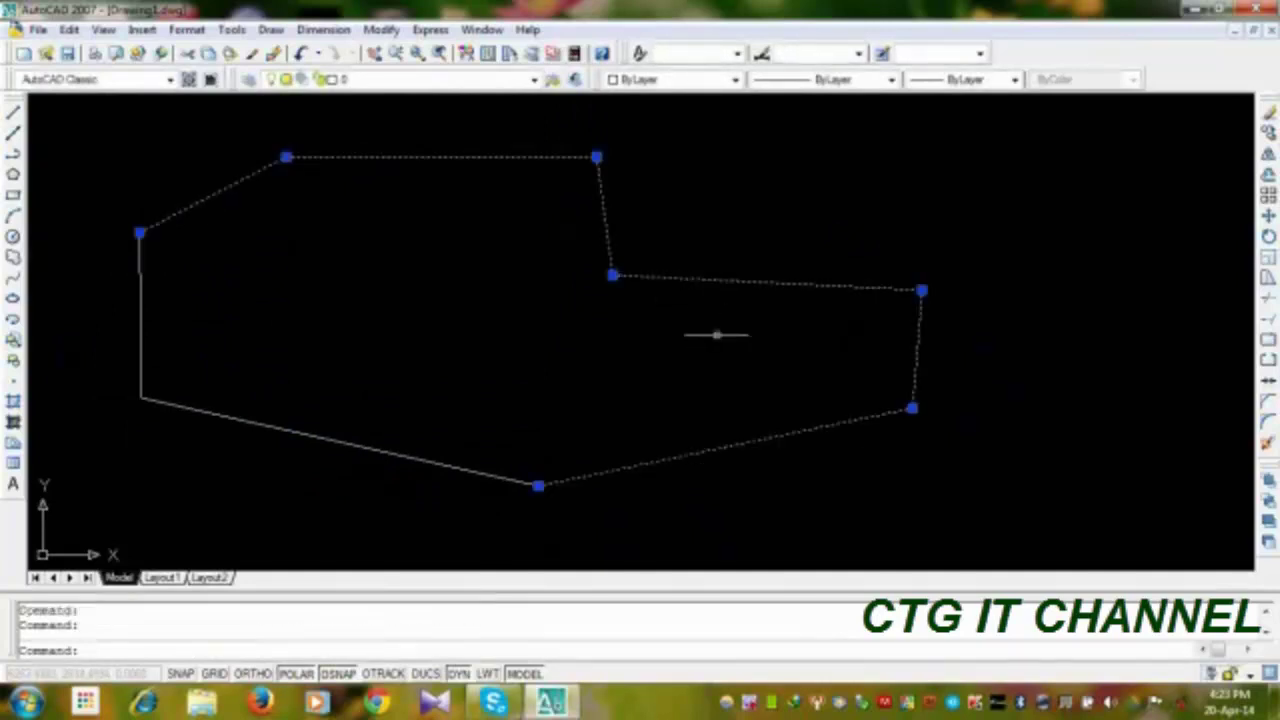
click(470, 468)
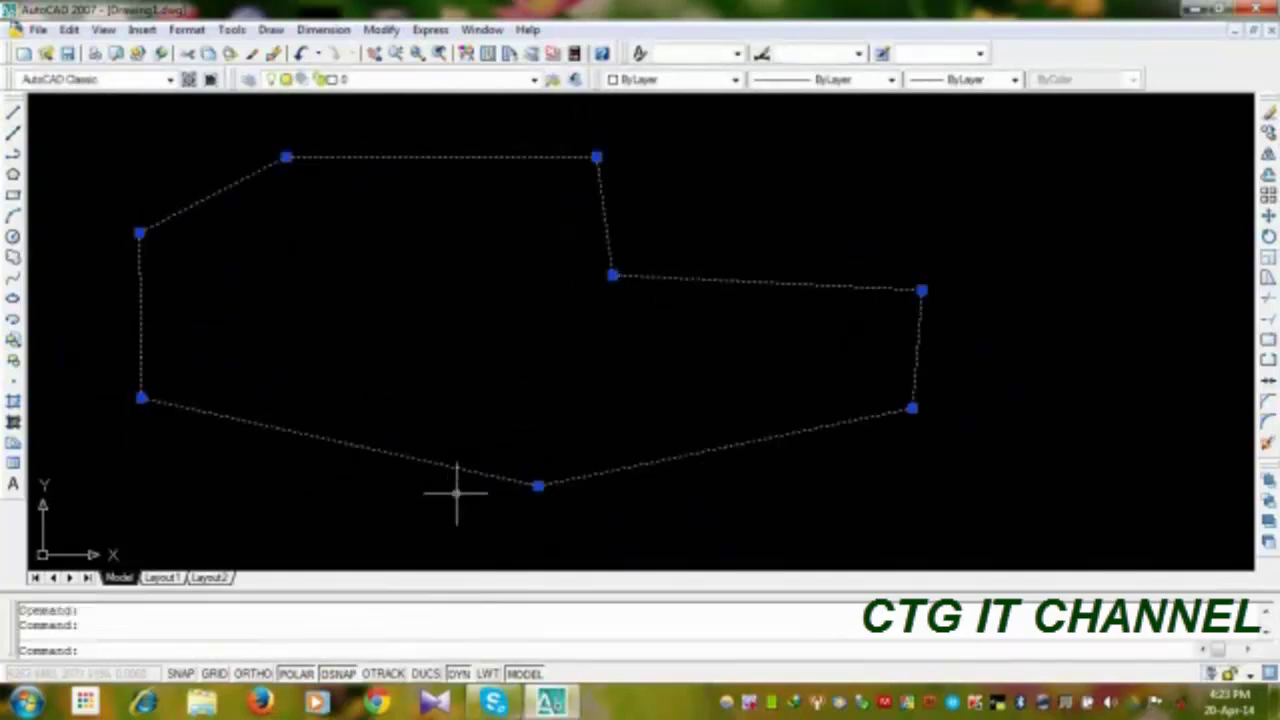
key(Escape)
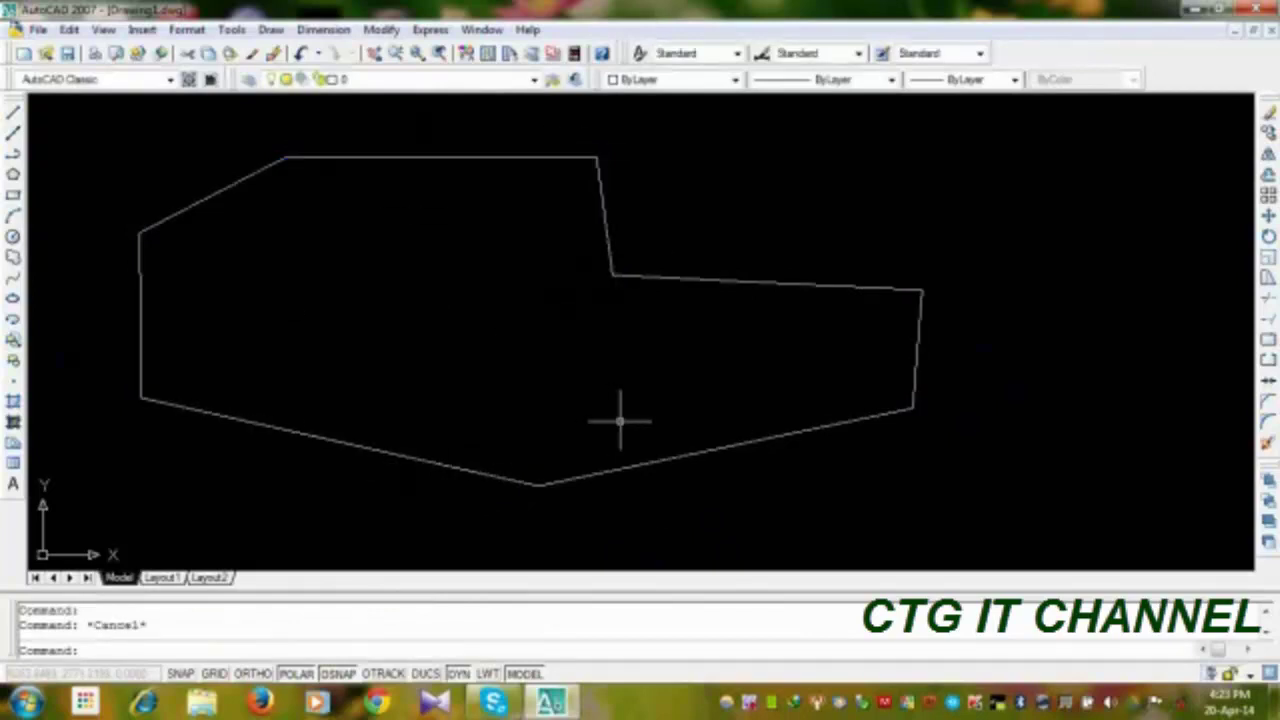
Step: Nudge the view slightly and open the Boundary Creation dialog with the BO command
middle_drag(602, 437, 634, 443)
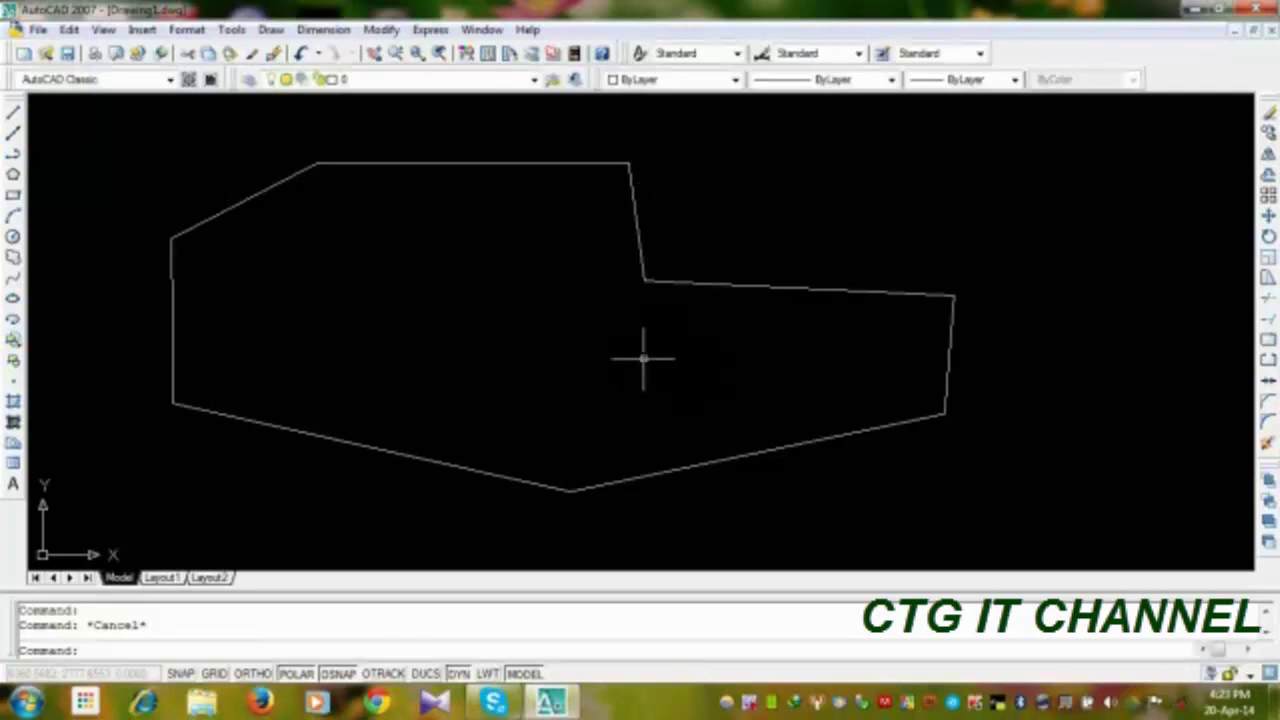
middle_drag(644, 360, 626, 349)
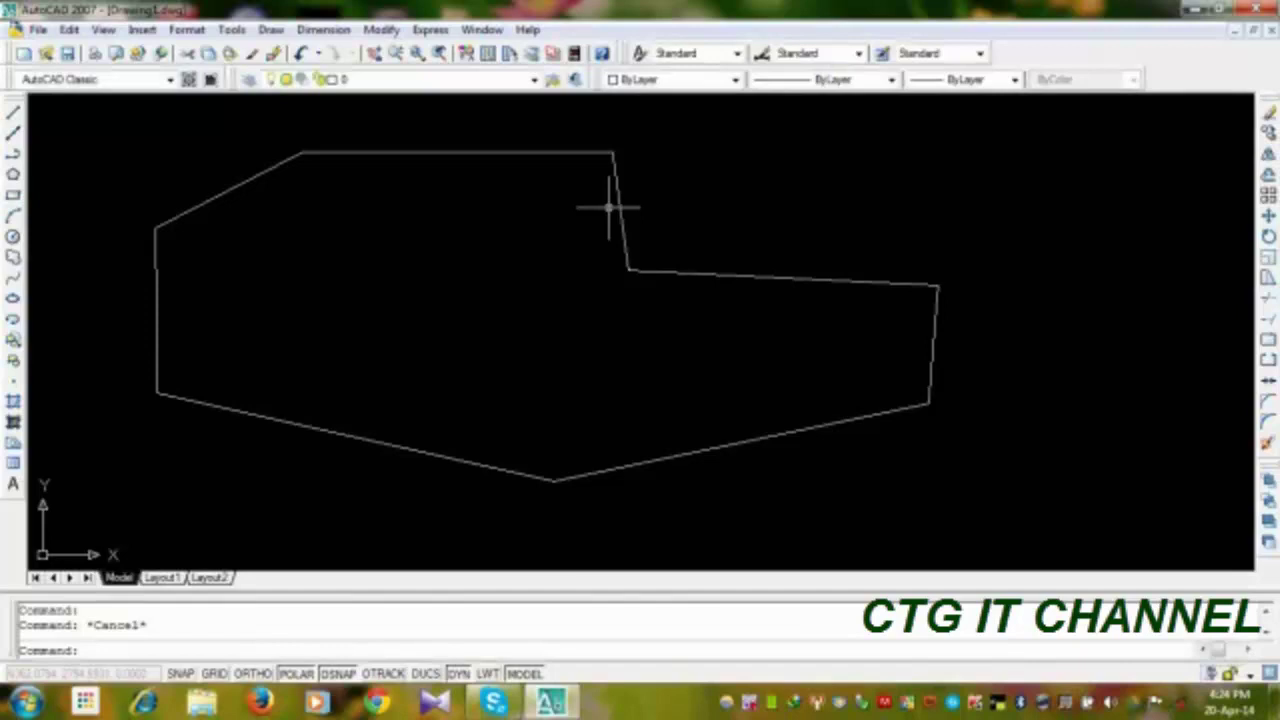
text(bo)
key(Return)
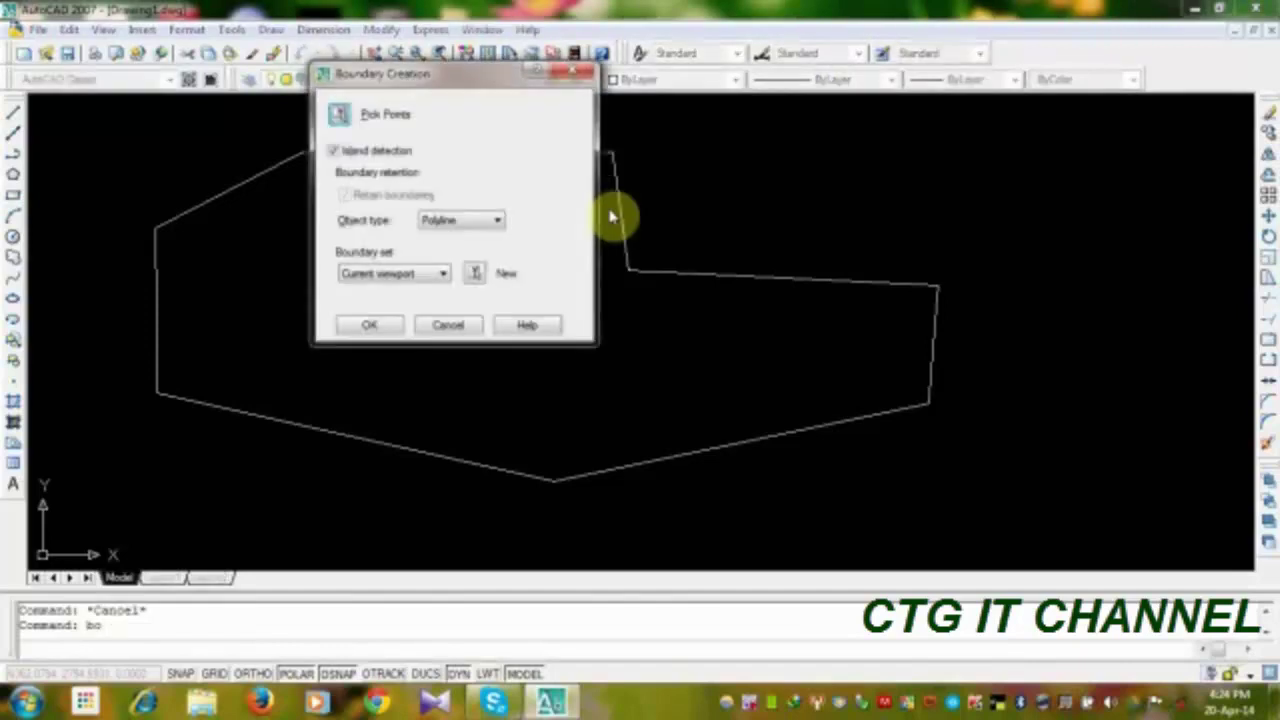
Step: Pick a point inside the eight-sided outline to create its boundary polyline, then select it
click(340, 115)
click(435, 310)
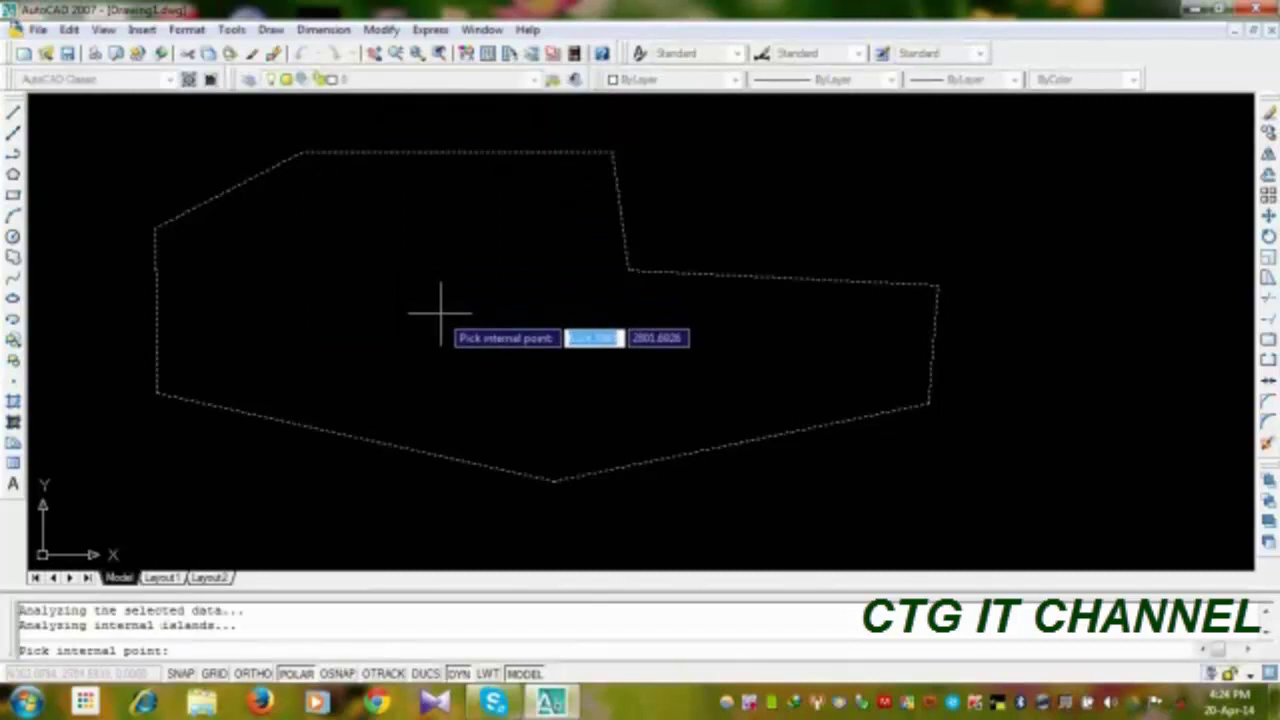
key(Return)
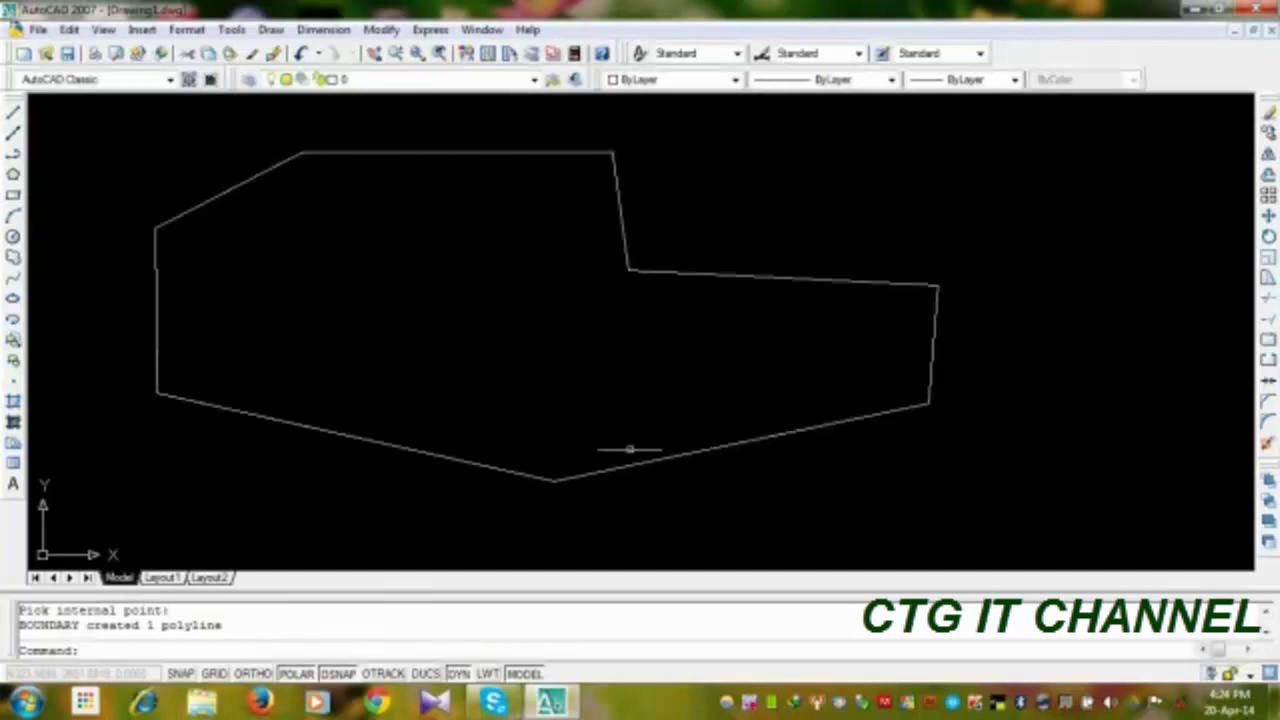
click(631, 464)
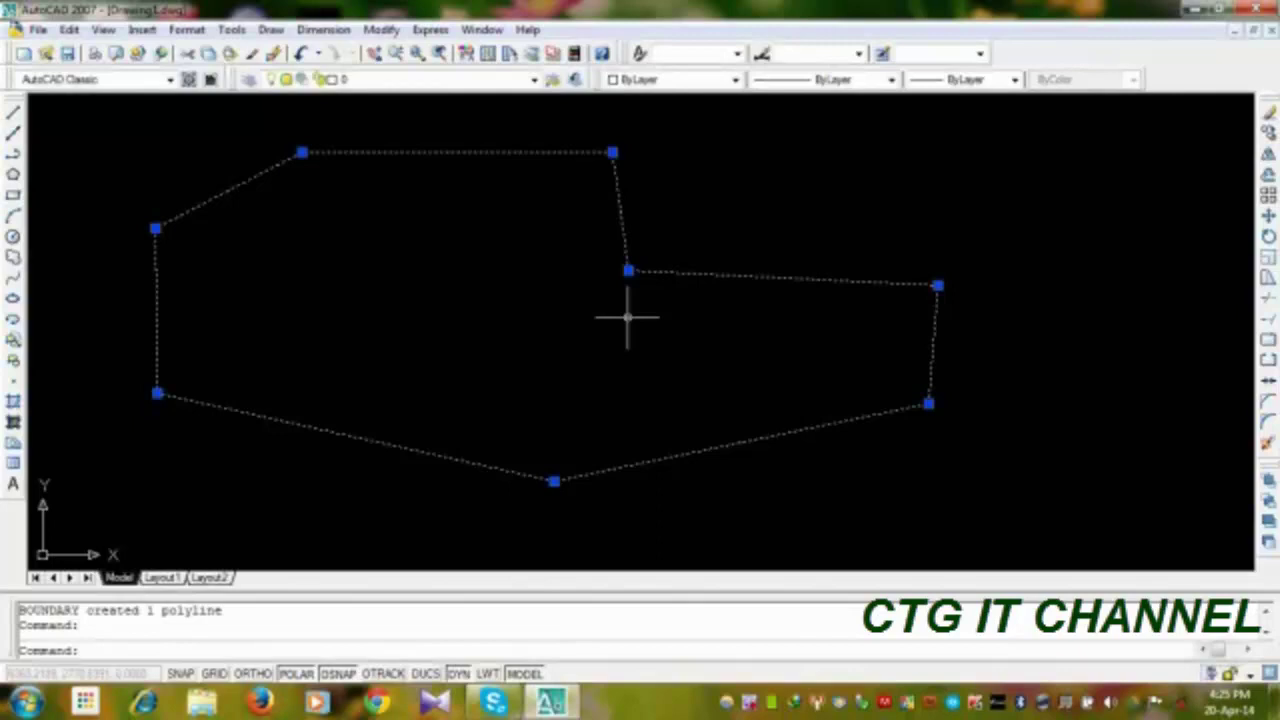
Step: Move the boundary polyline to the upper right, then delete it
text(m)
key(Return)
click(445, 343)
scroll(617, 341, down, 3)
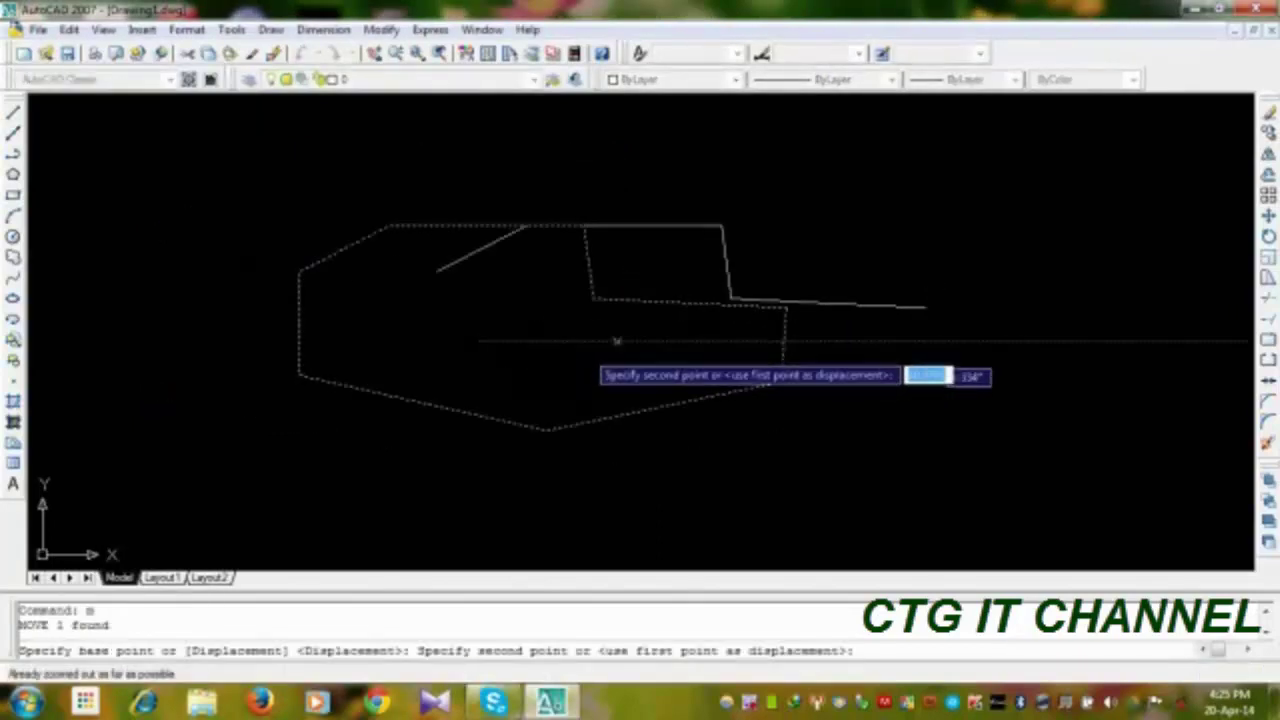
click(893, 216)
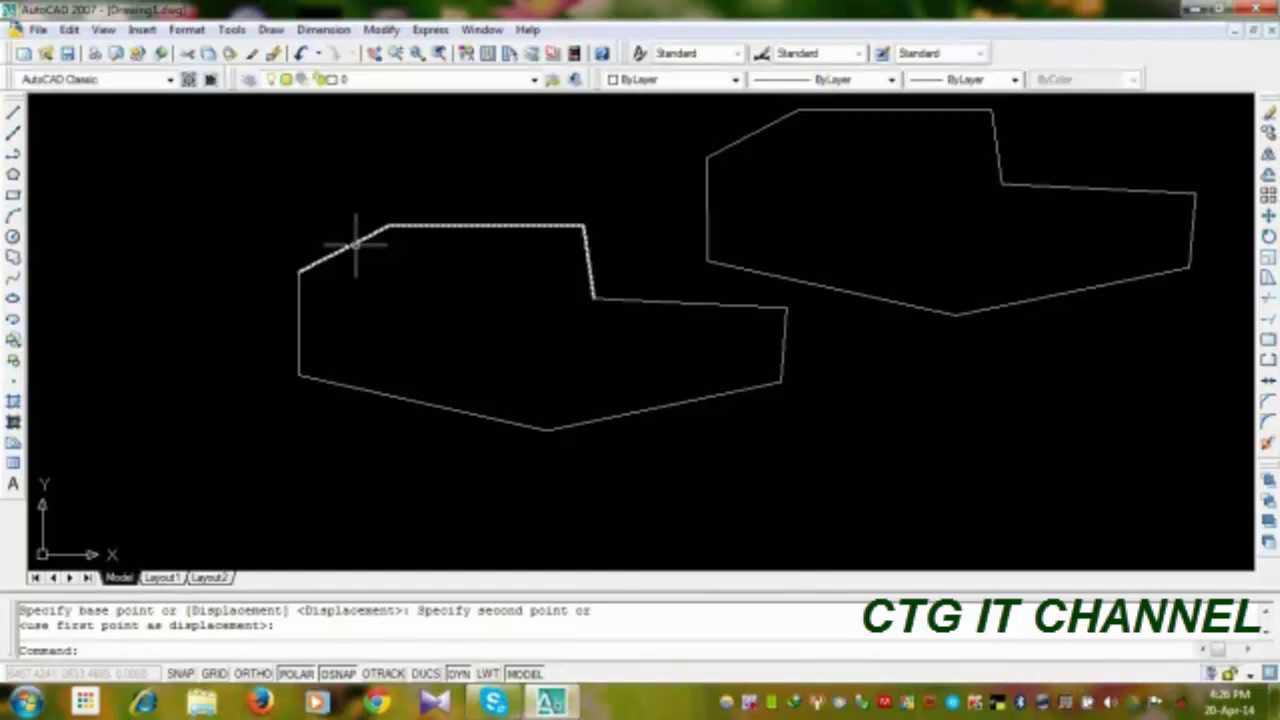
scroll(495, 262, down, 2)
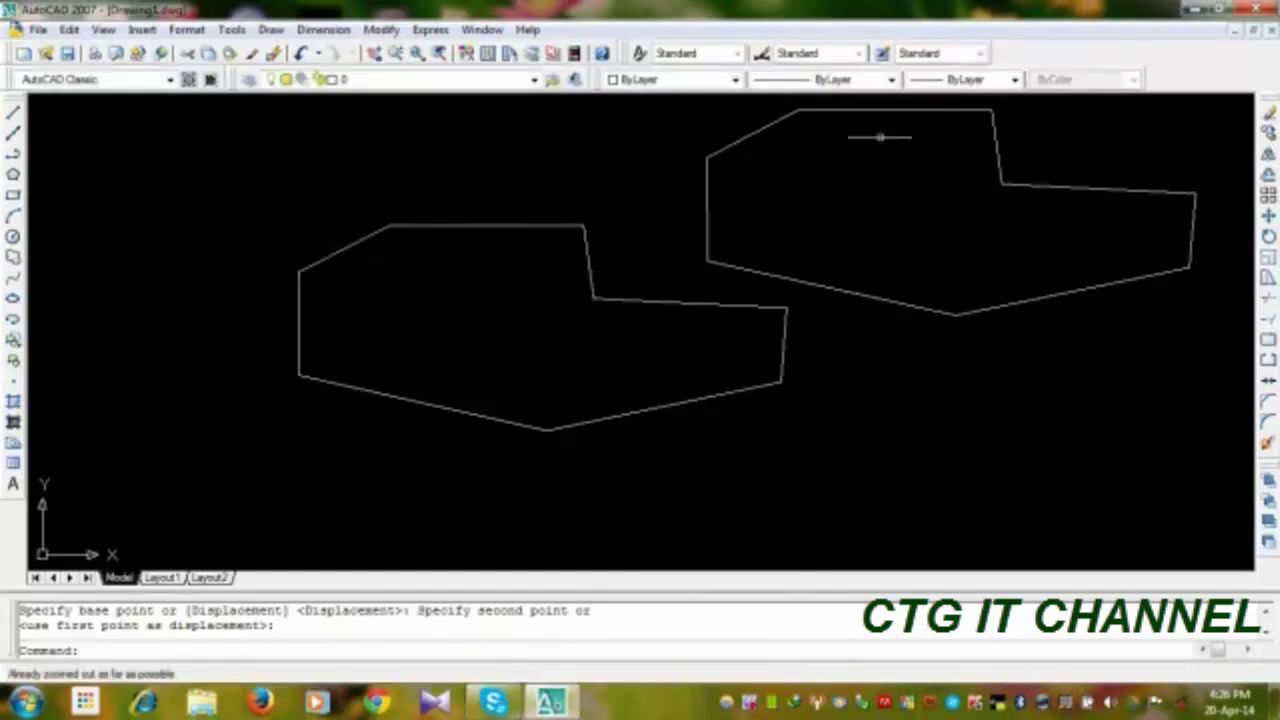
click(935, 111)
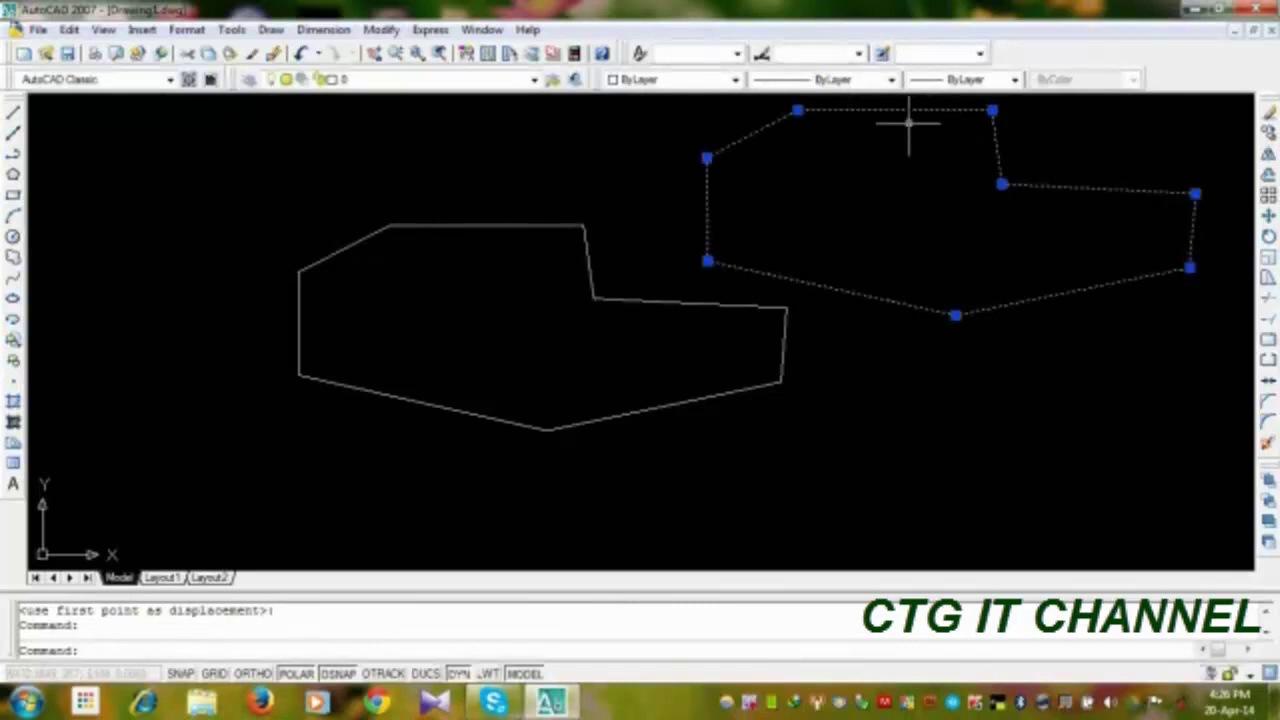
key(Delete)
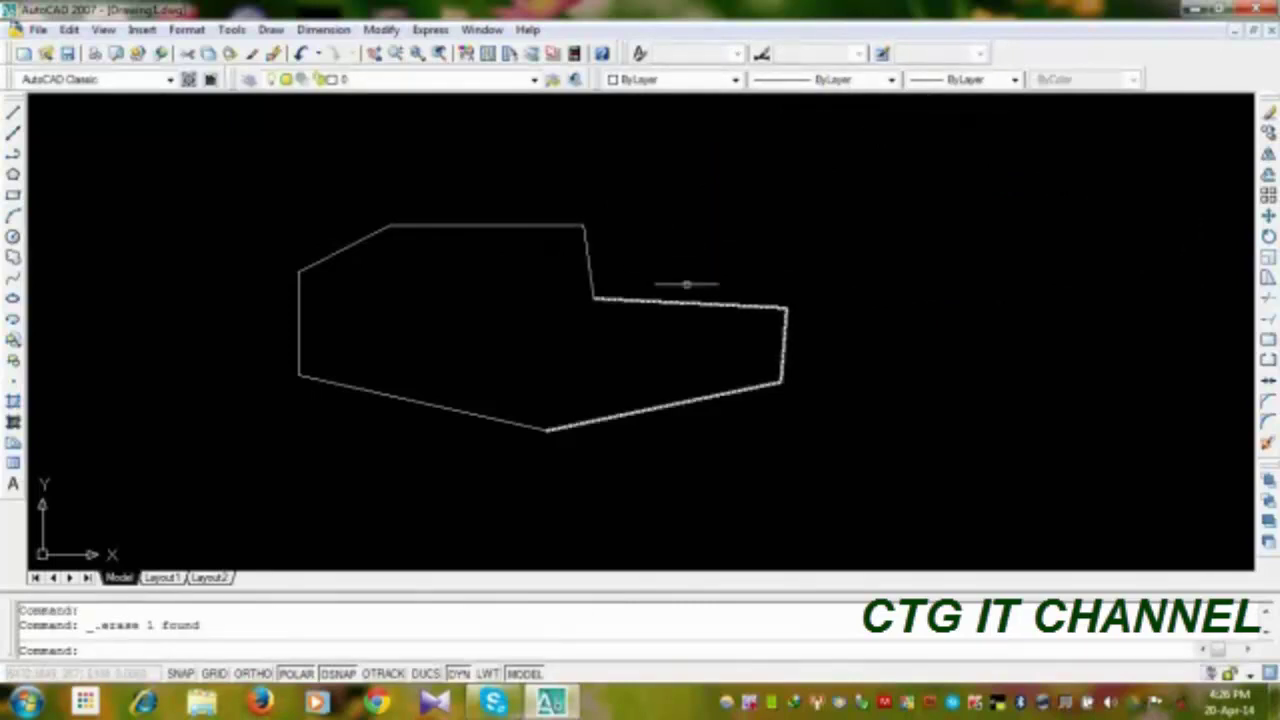
Step: Erase the original outline, undo the erase, and window-select the outline again
click(875, 157)
click(363, 449)
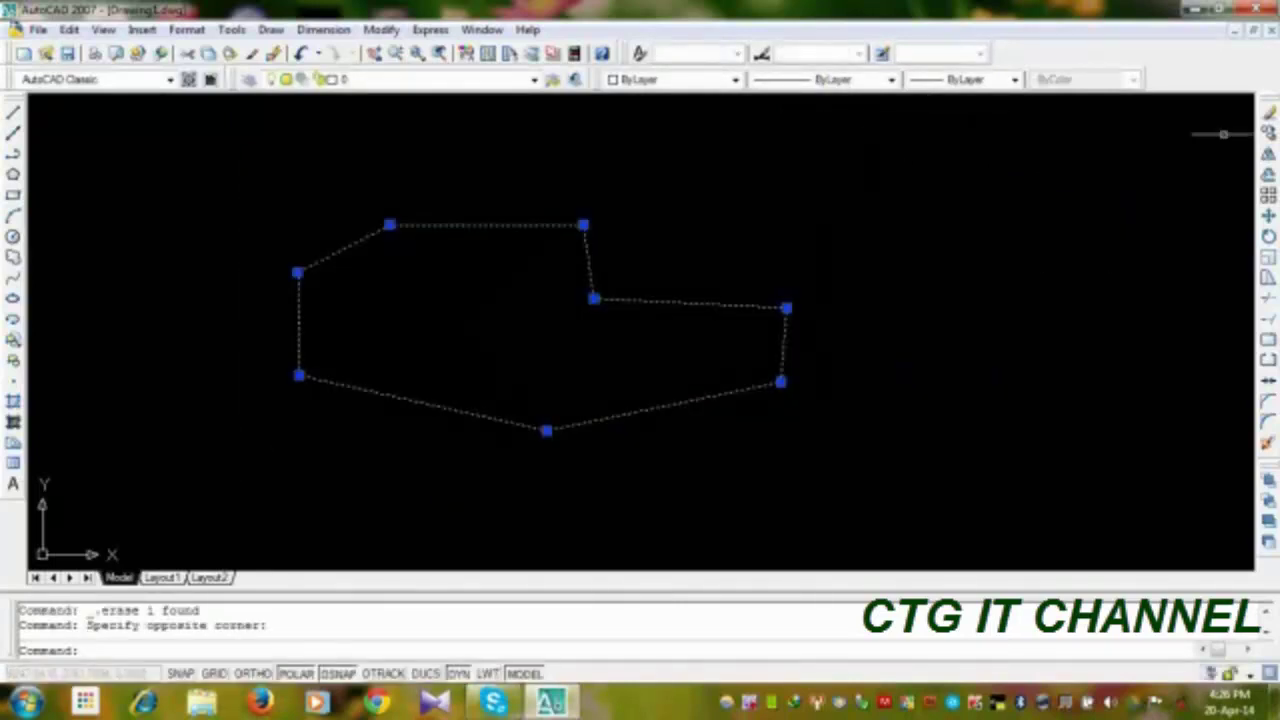
click(1268, 113)
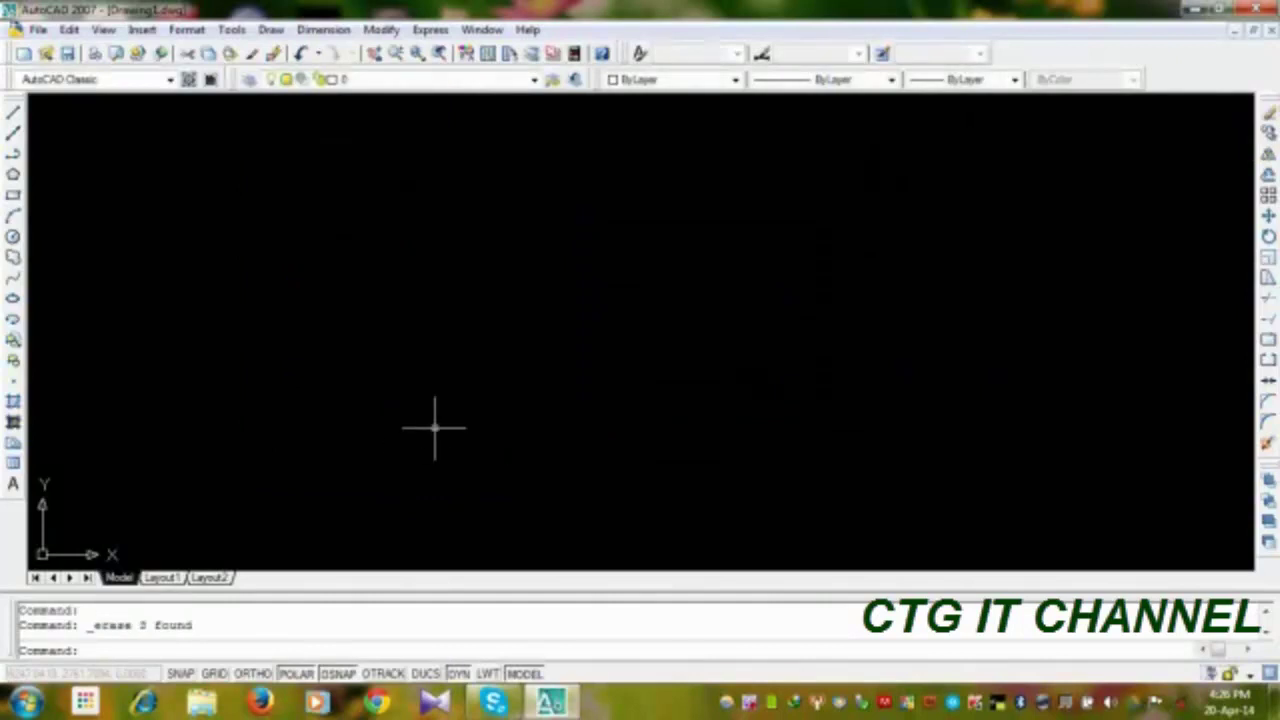
key(ctrl+z)
click(1016, 170)
click(234, 448)
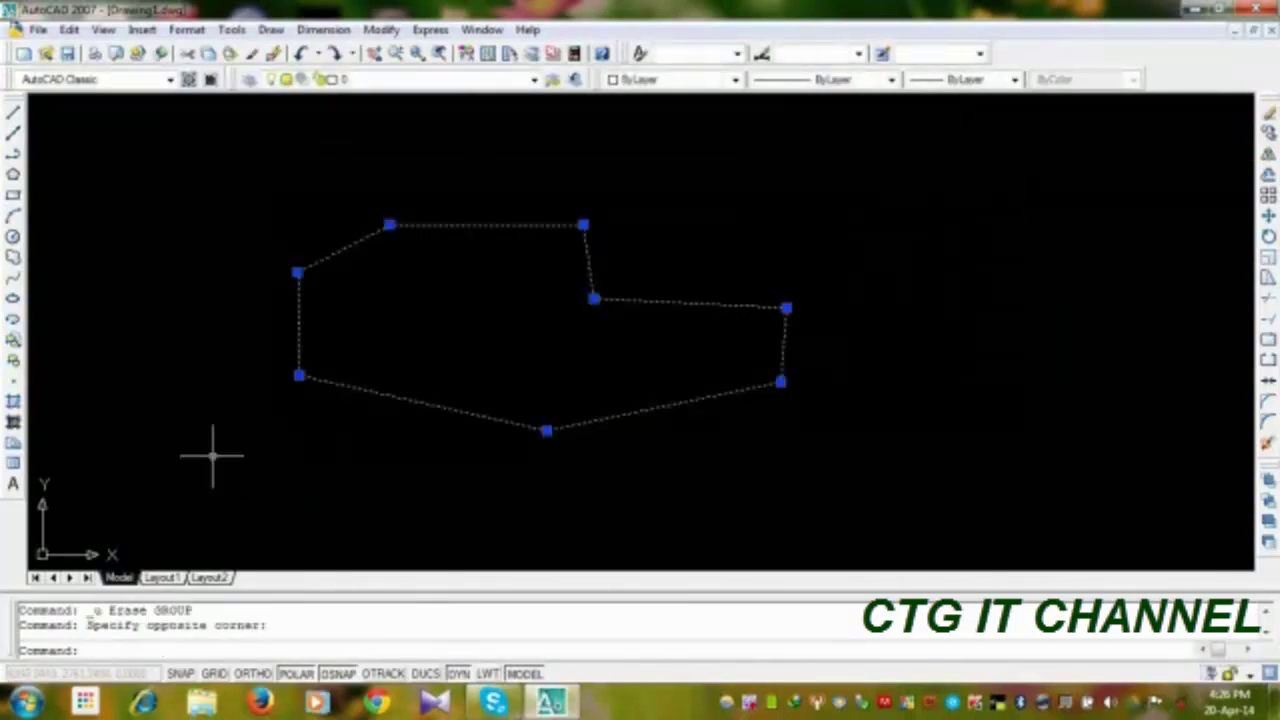
Step: Copy the selected outline to the right of the original and centre both shapes in view
click(1268, 133)
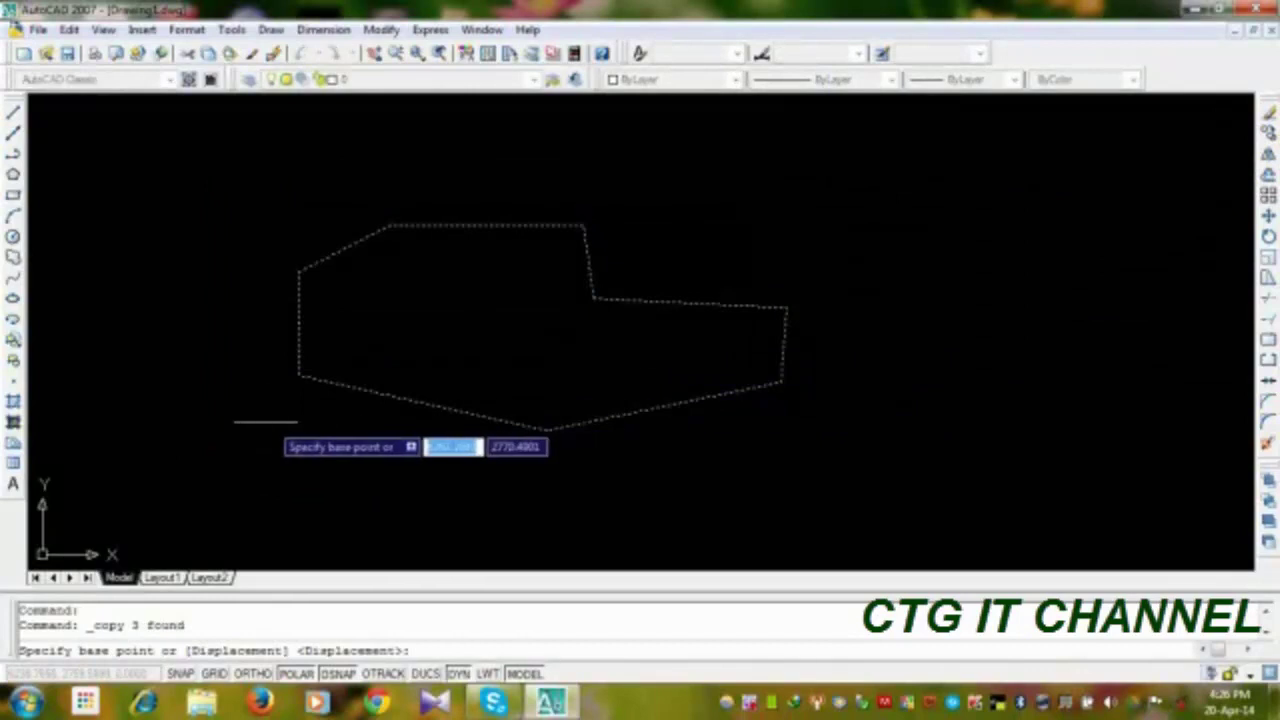
click(266, 422)
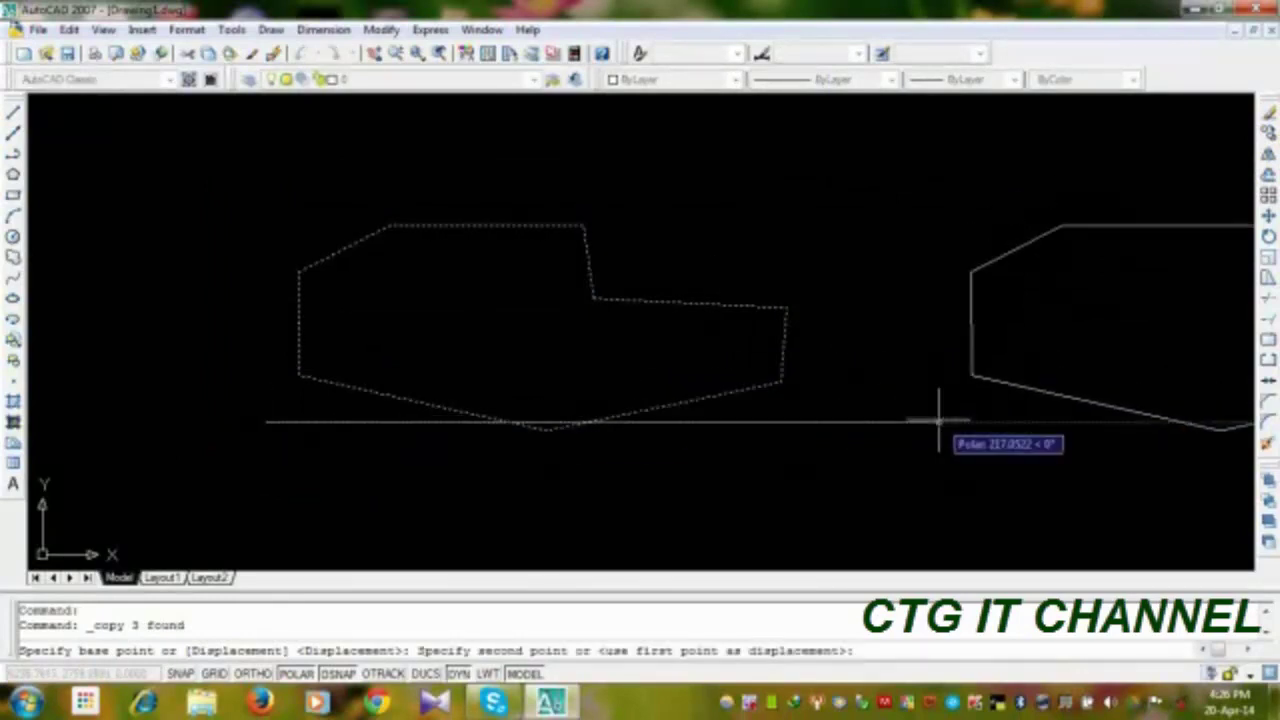
click(938, 422)
key(Escape)
mouse_move(880, 434)
middle_down()
mouse_move(651, 371)
mouse_move(701, 344)
middle_up()
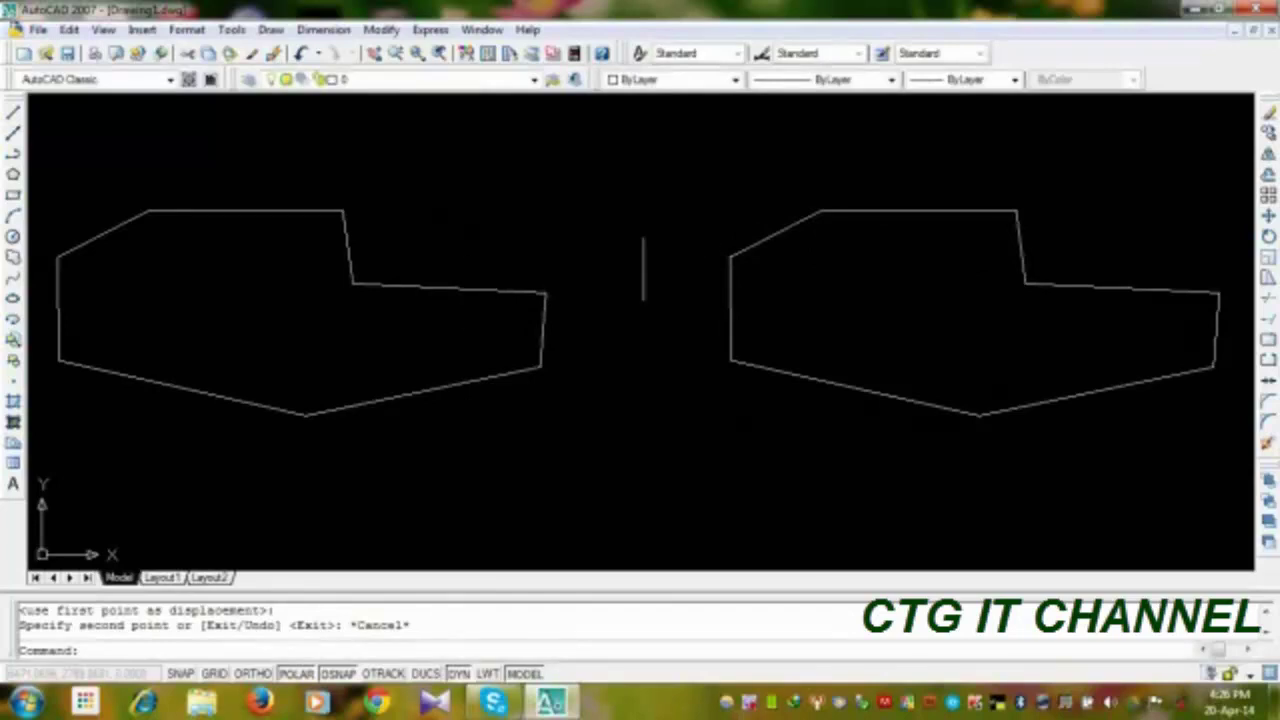
click(767, 238)
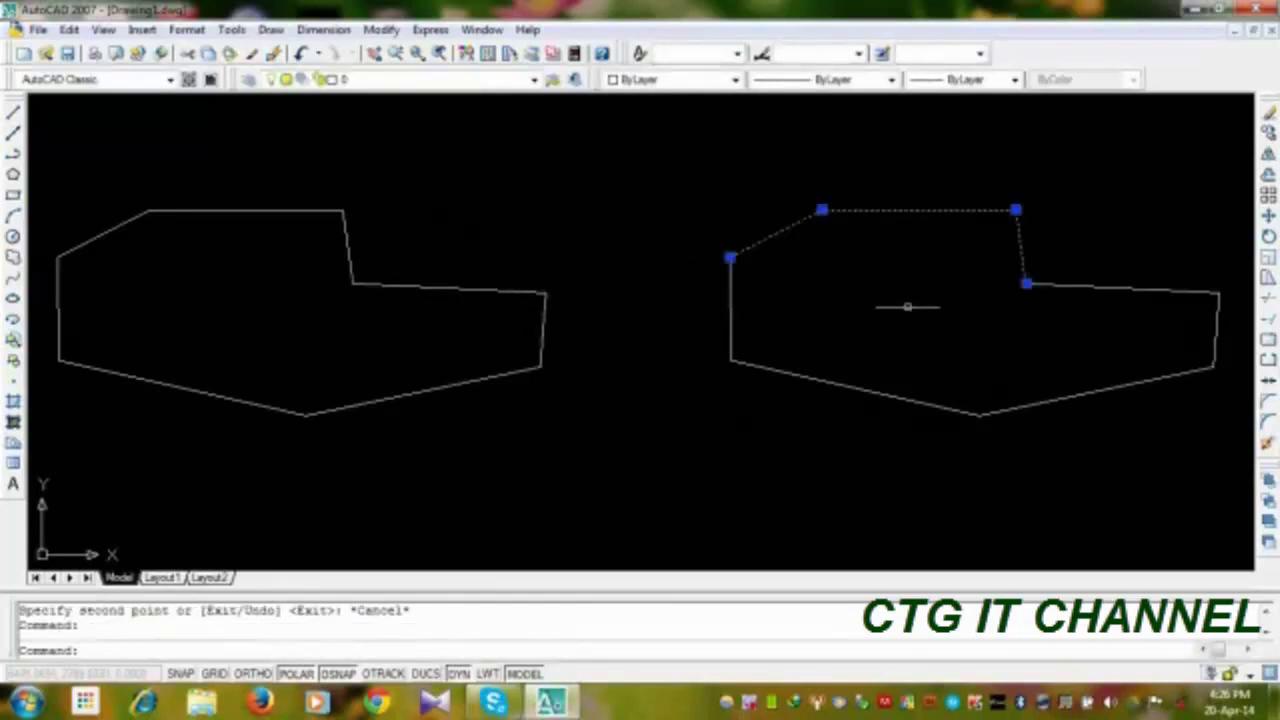
click(357, 286)
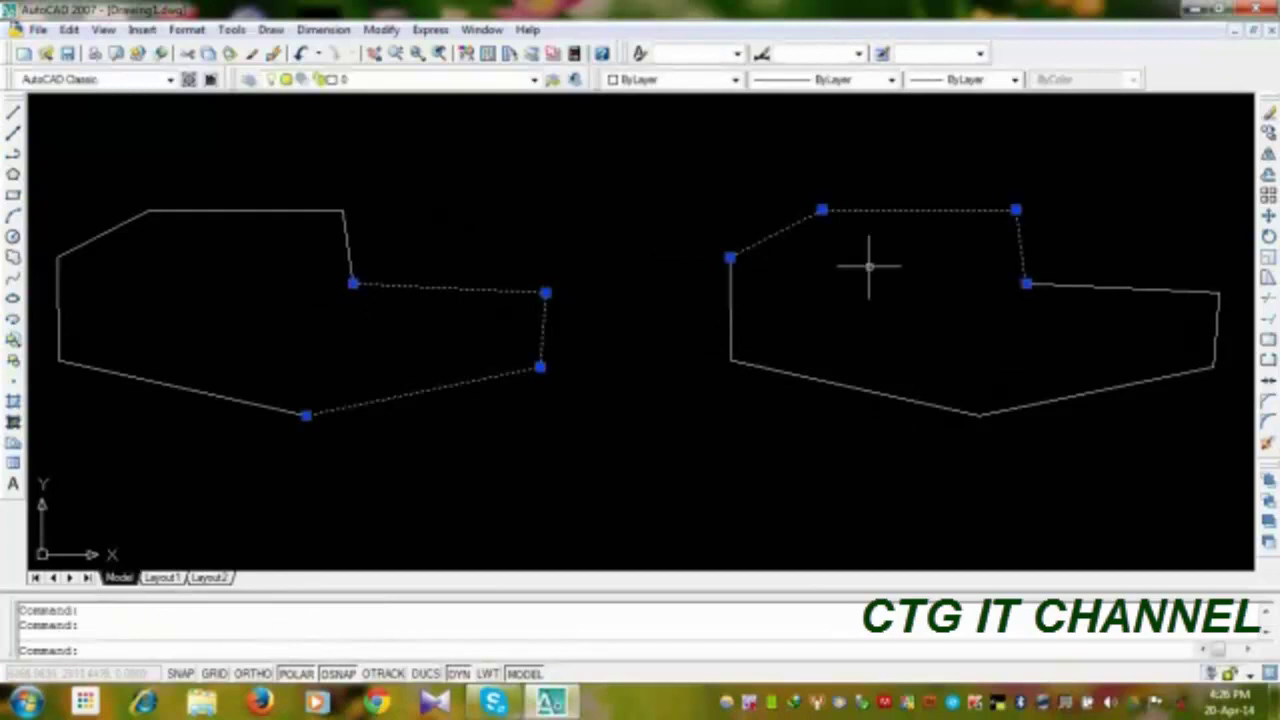
key(Escape)
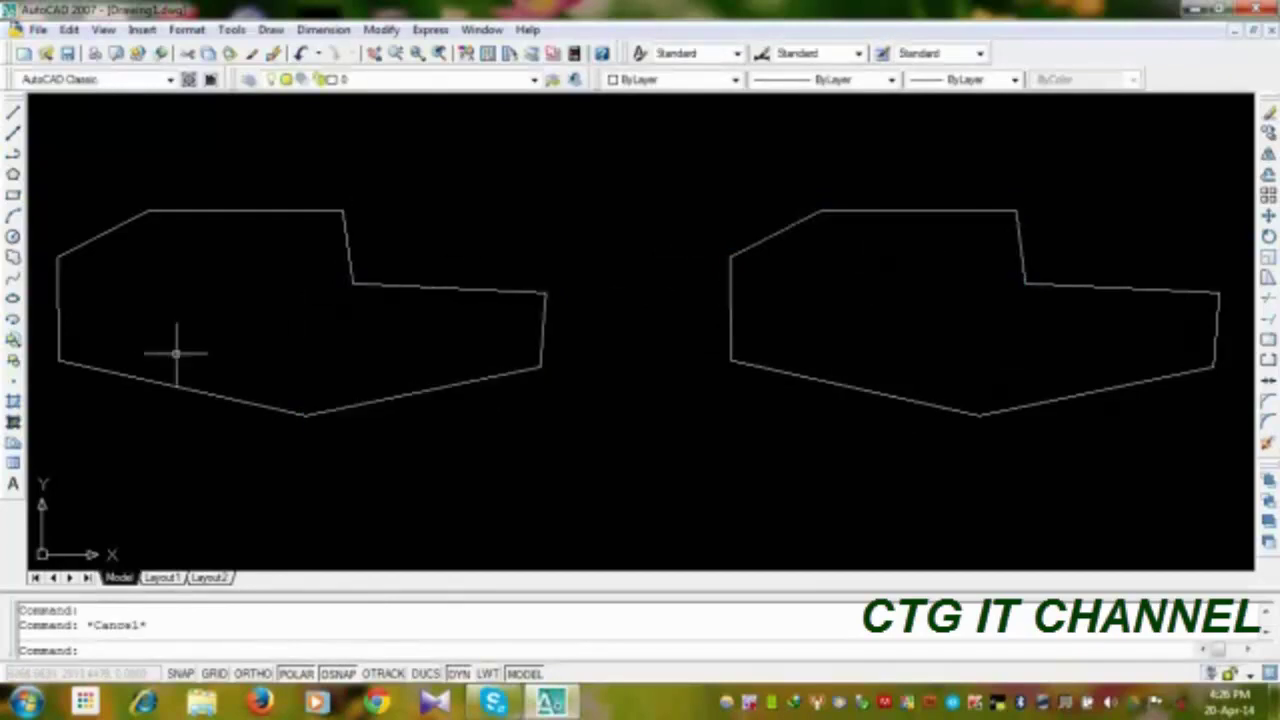
Step: Join the left outline's lines into one polyline with PEDIT Multiple, Join and fuzz distance 0
text(pe)
key(Return)
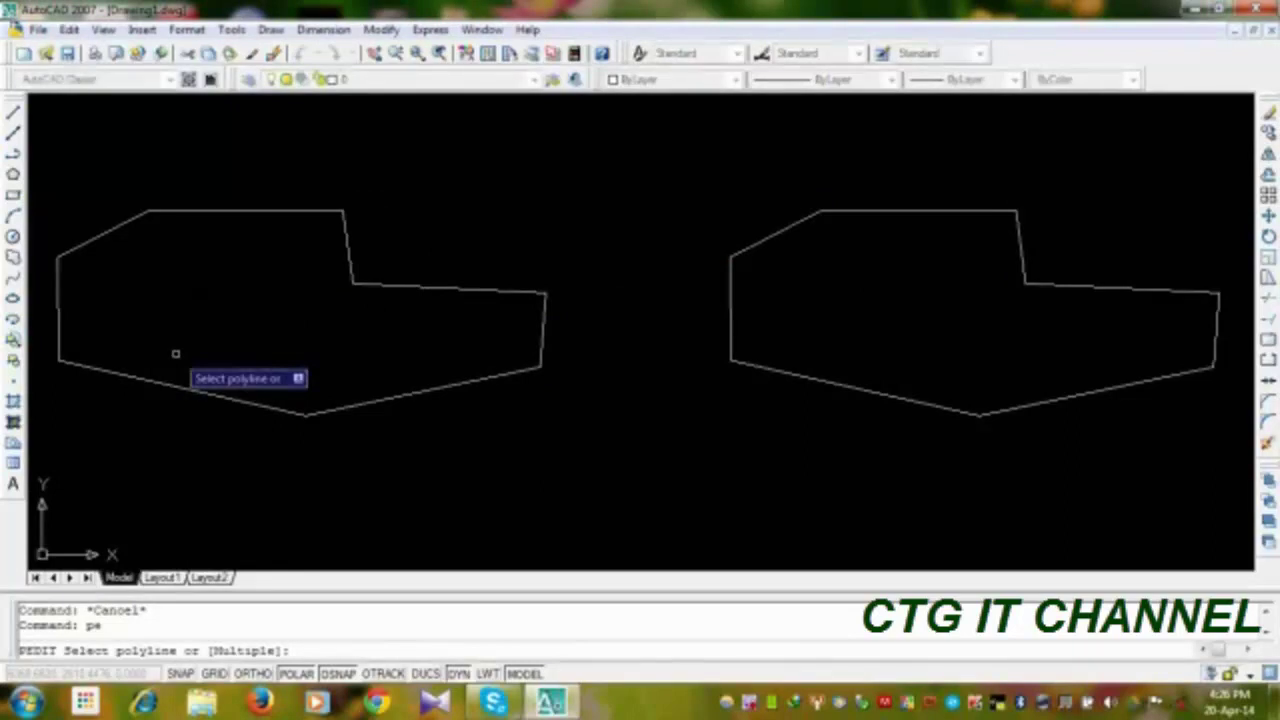
text(m)
right_click(177, 354)
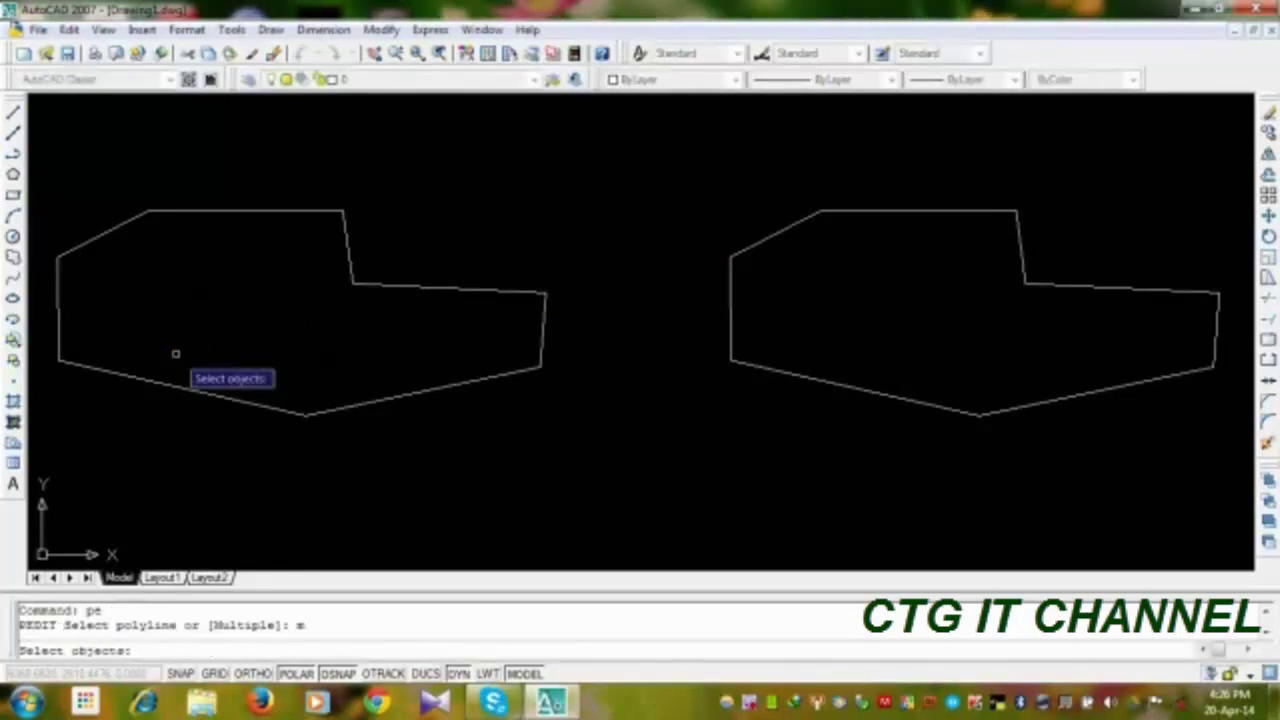
click(573, 140)
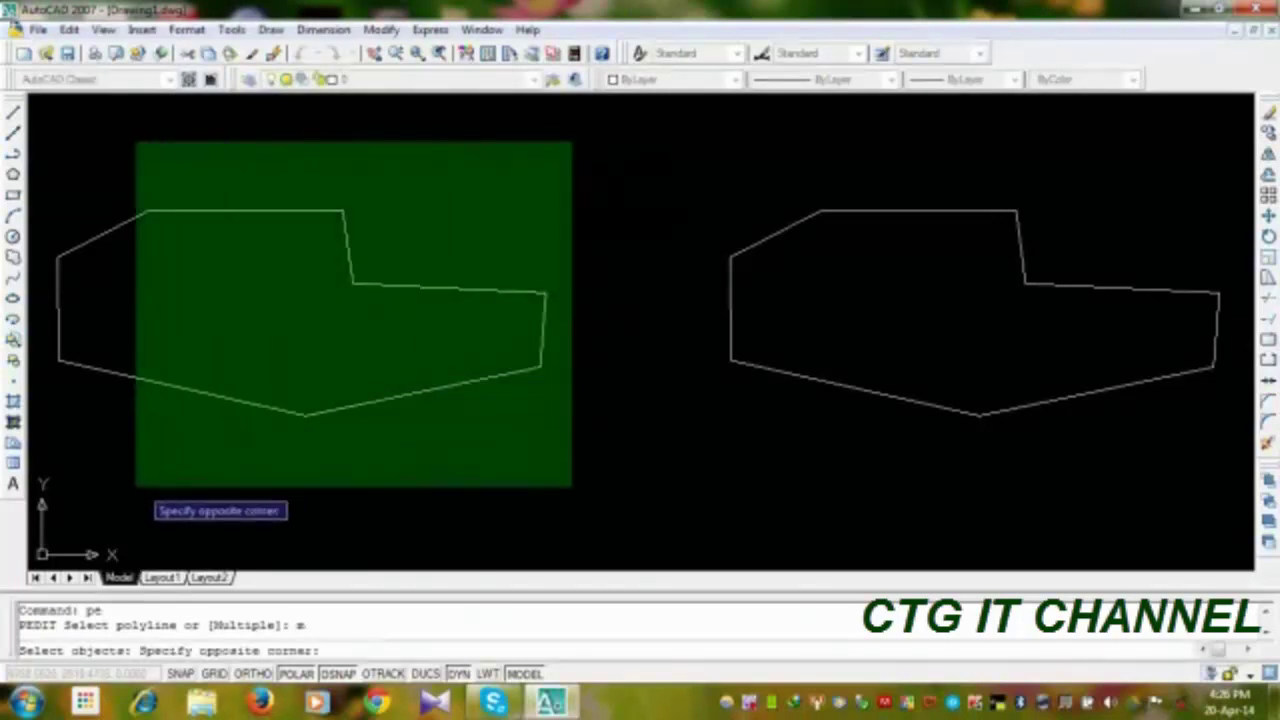
click(42, 477)
right_click(213, 328)
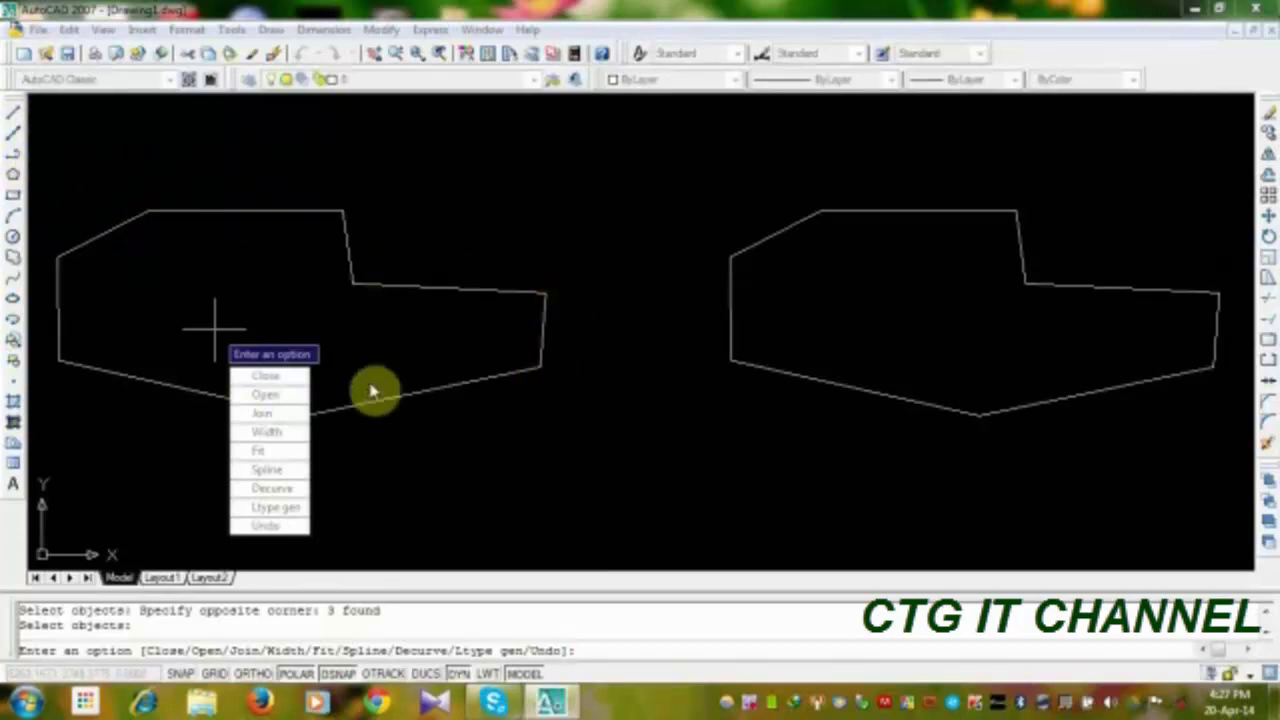
click(260, 418)
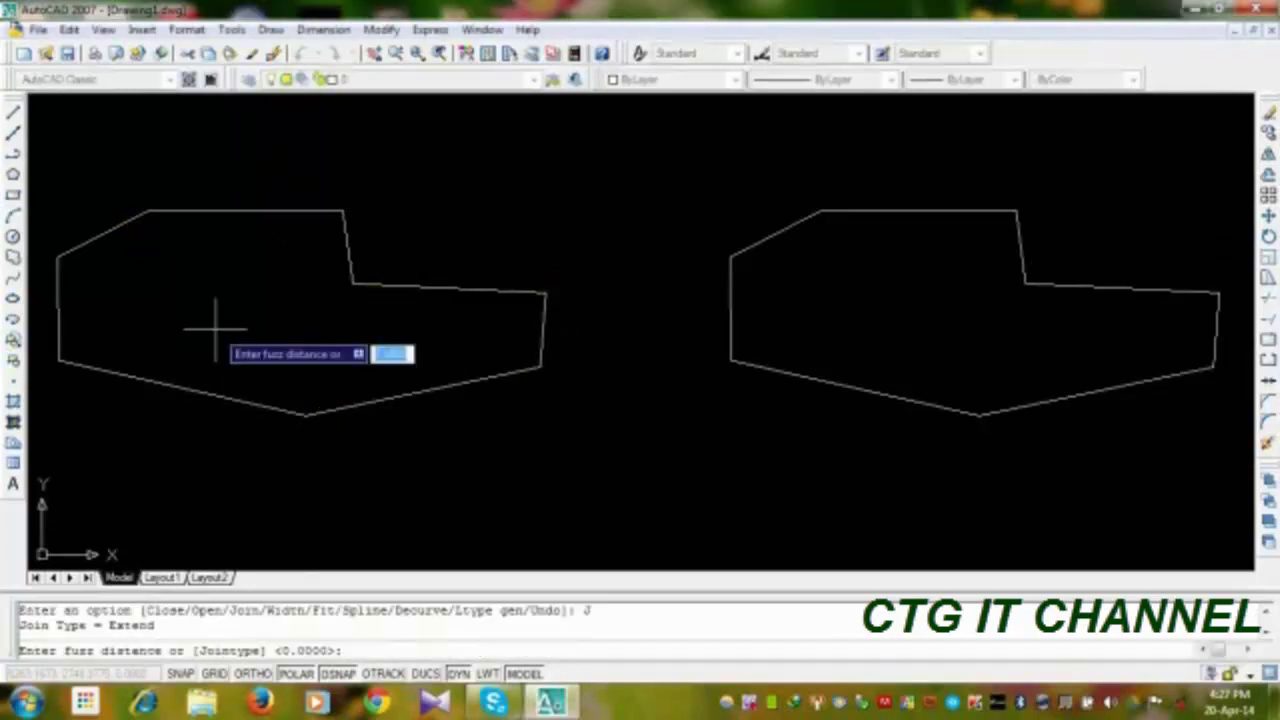
key(Return)
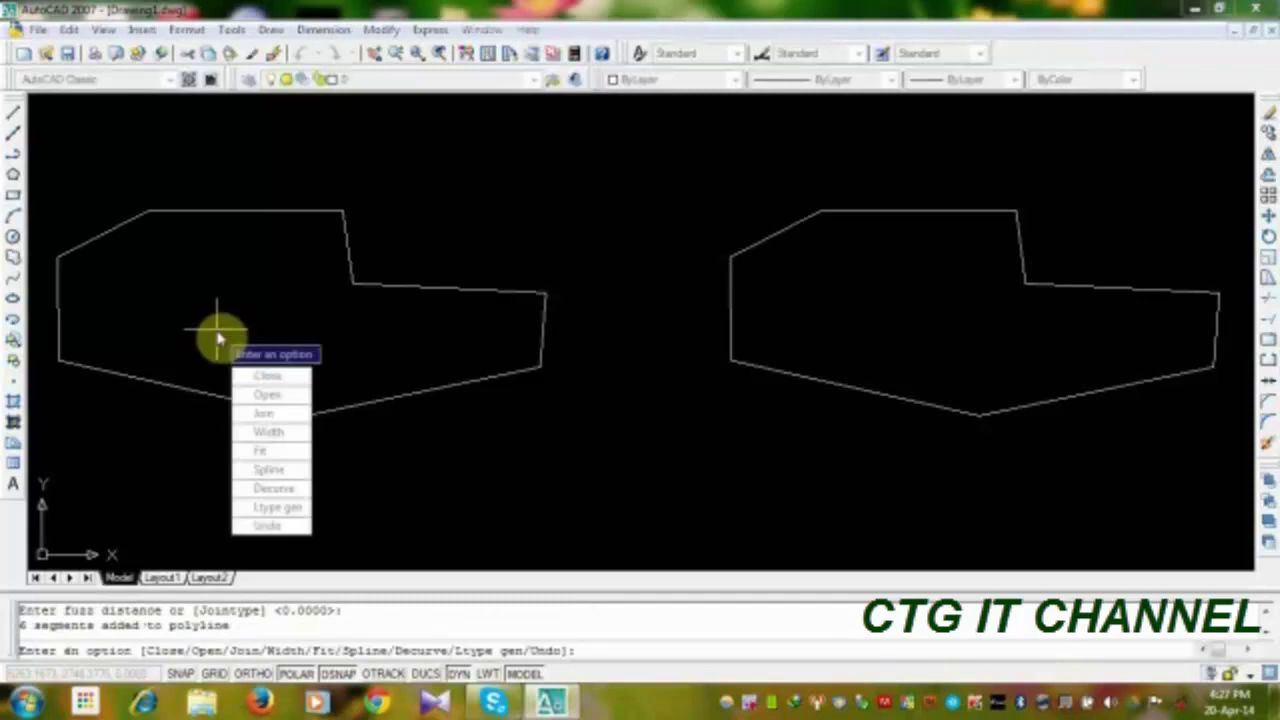
key(Return)
key(Return)
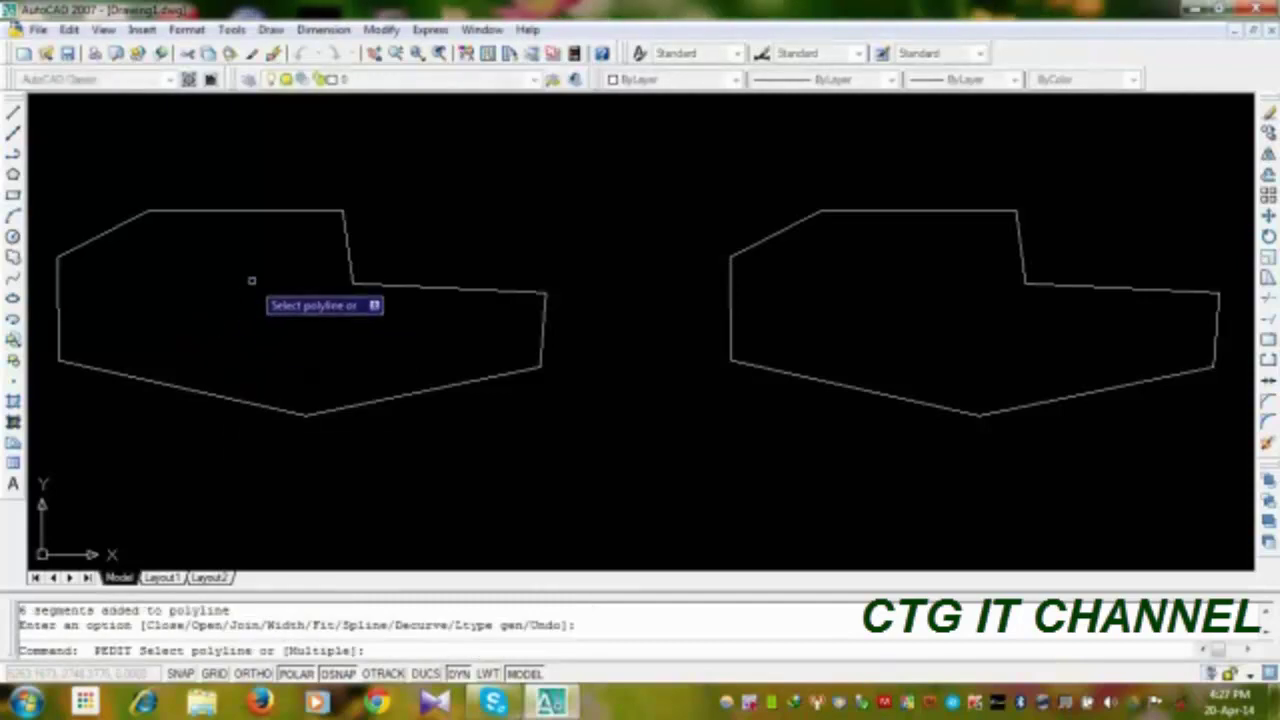
key(Escape)
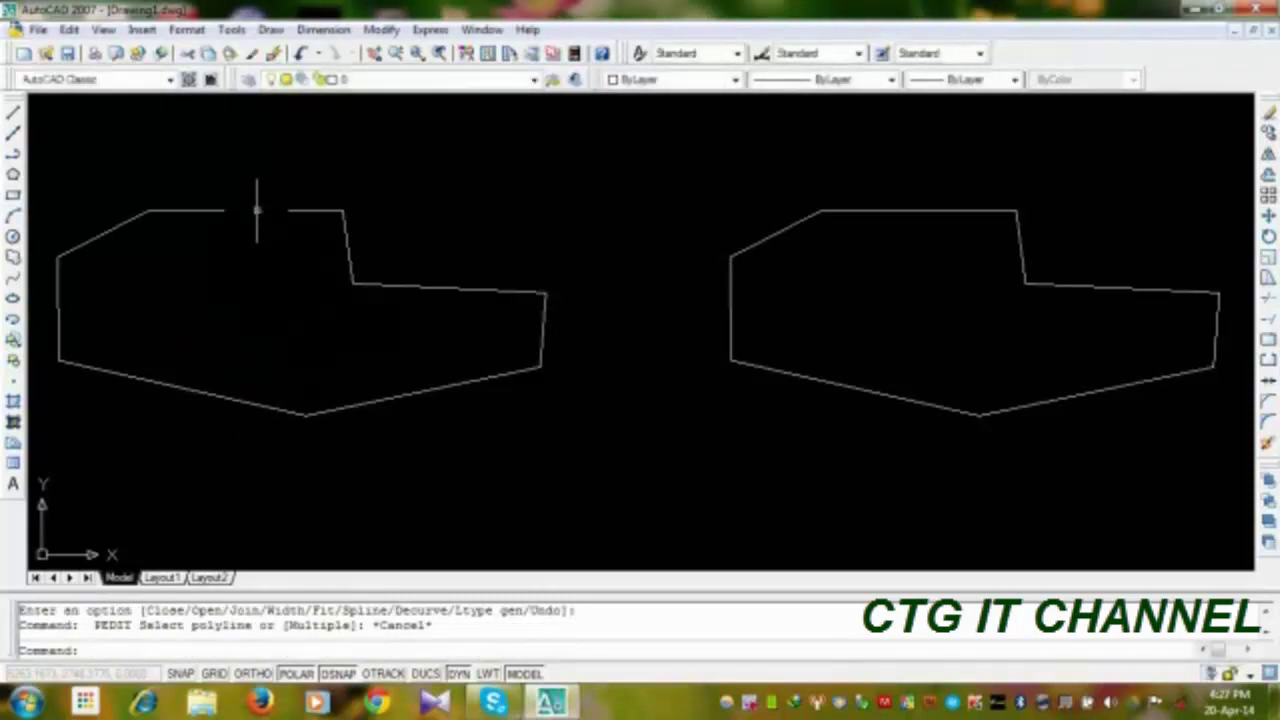
click(258, 210)
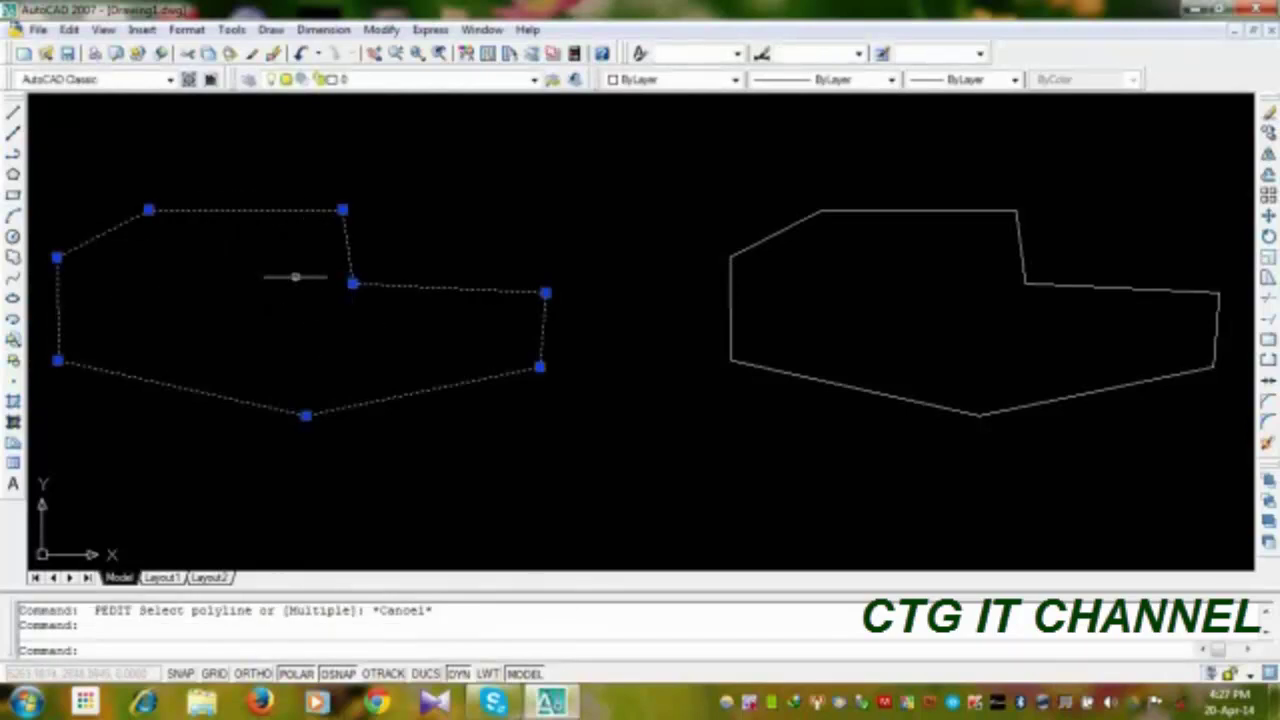
Step: Move the joined left outline slightly lower and to the right
text(m)
key(Return)
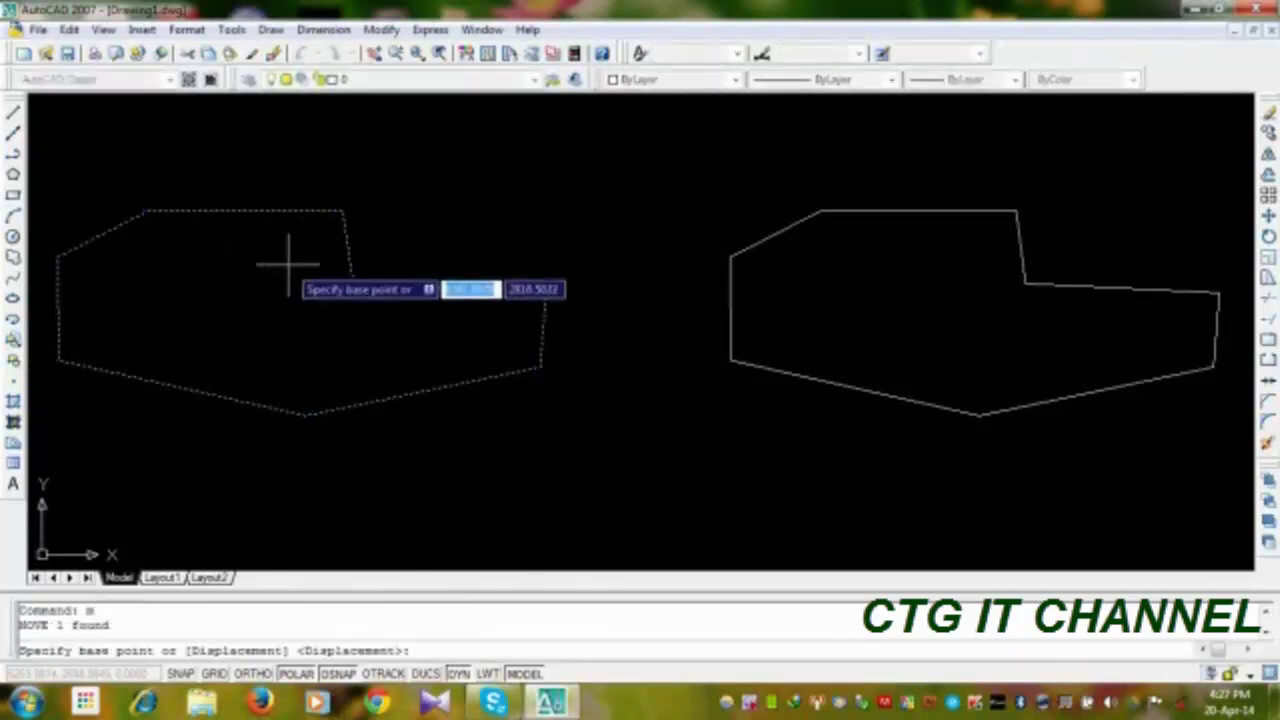
click(296, 262)
click(305, 326)
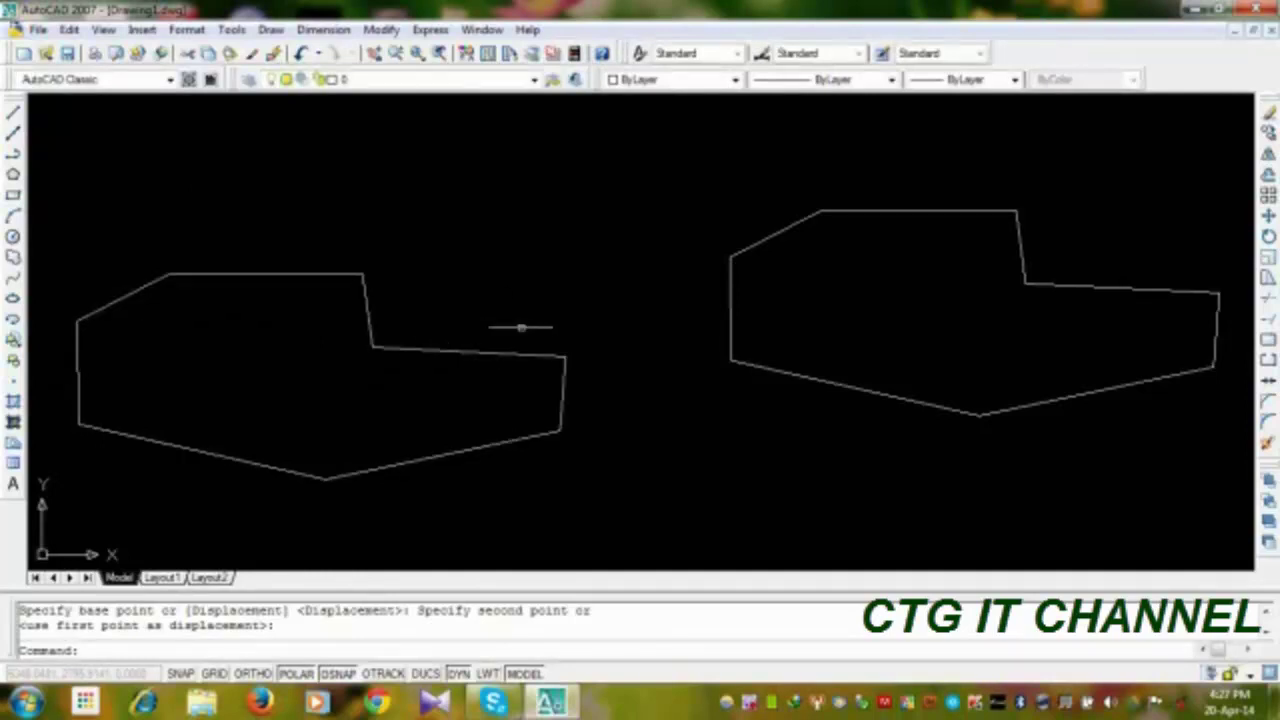
Step: Select parts of the right and left outlines to inspect them, then clear the selections
click(850, 210)
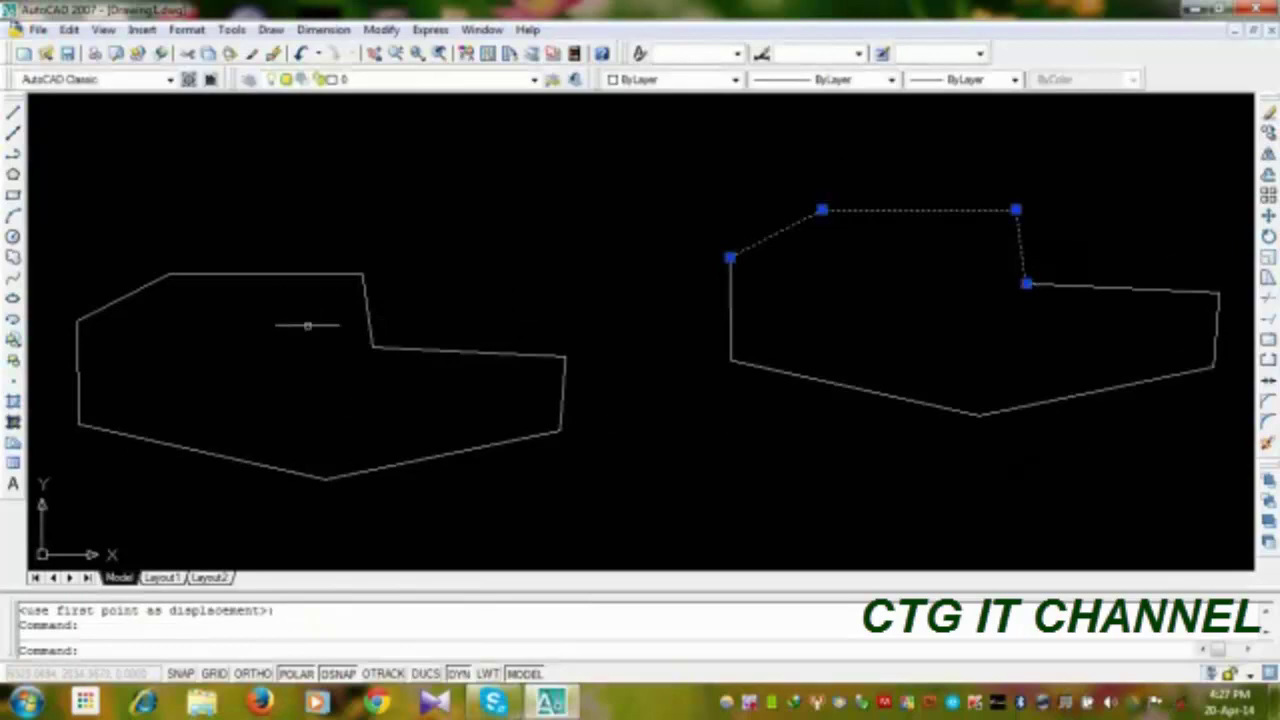
key(Escape)
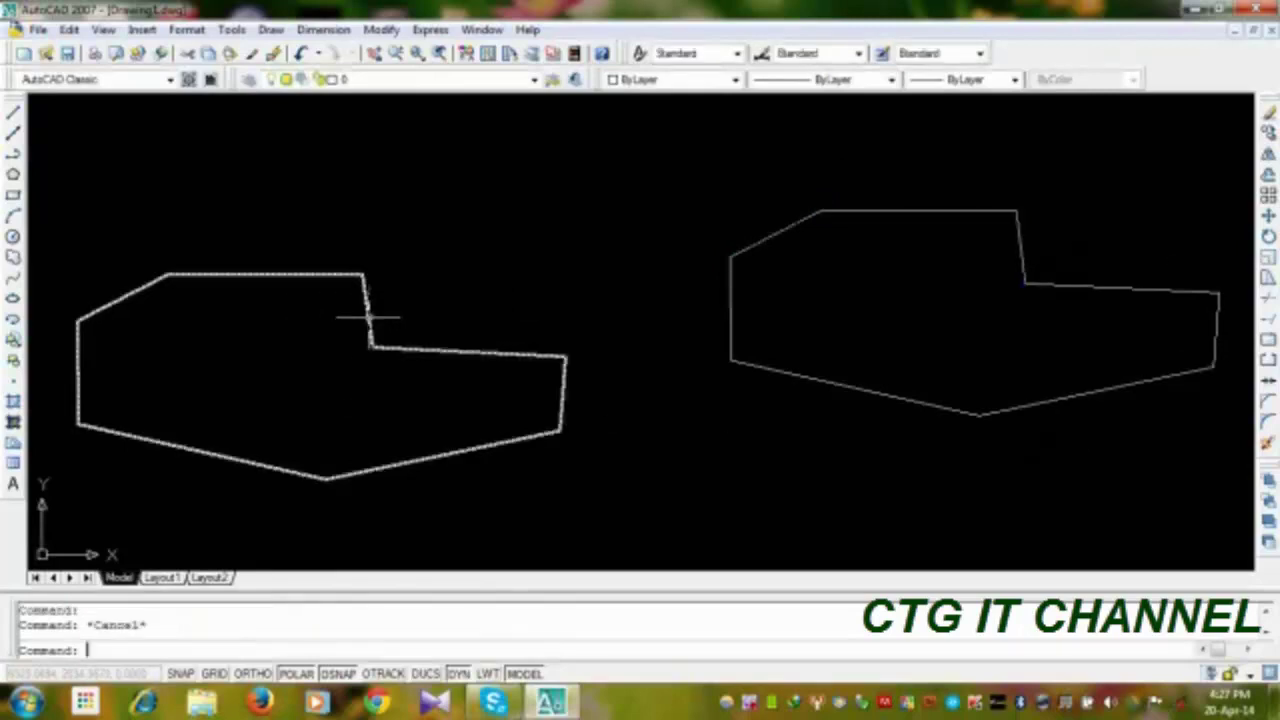
click(368, 318)
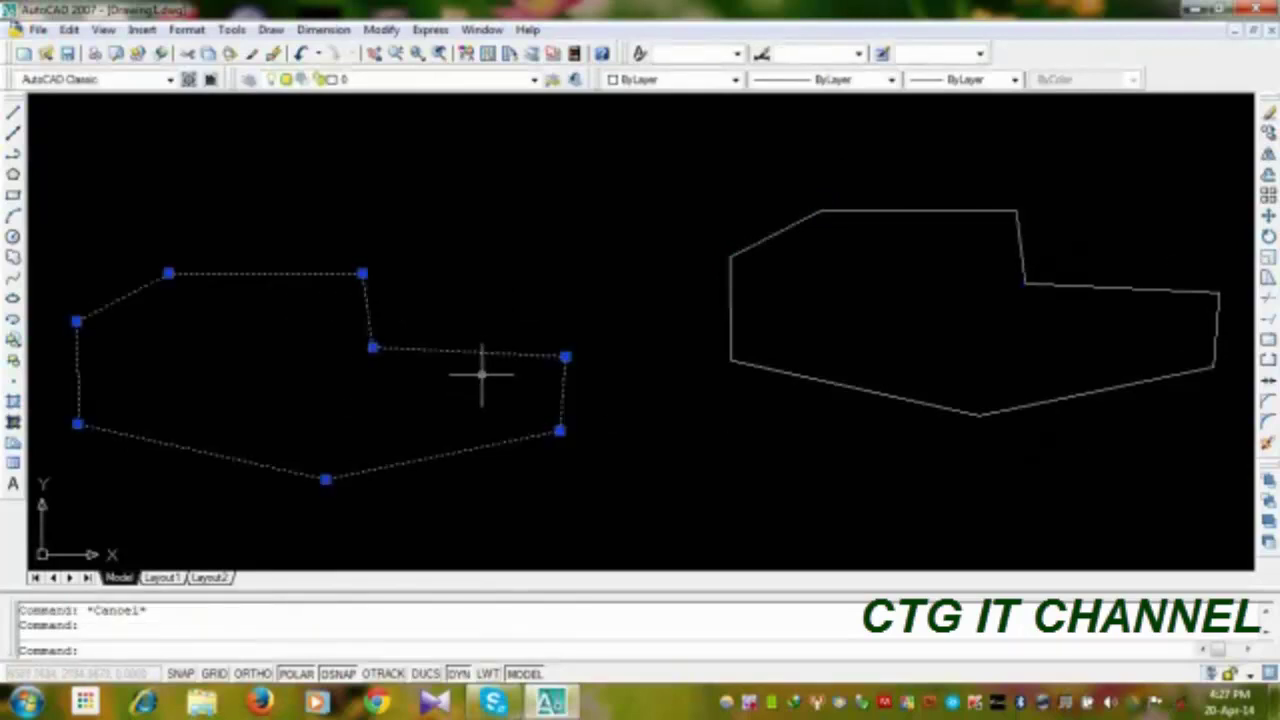
key(Escape)
click(856, 290)
Step: Centre the right outline and create a boundary polyline from a point inside it
middle_drag(856, 290, 781, 320)
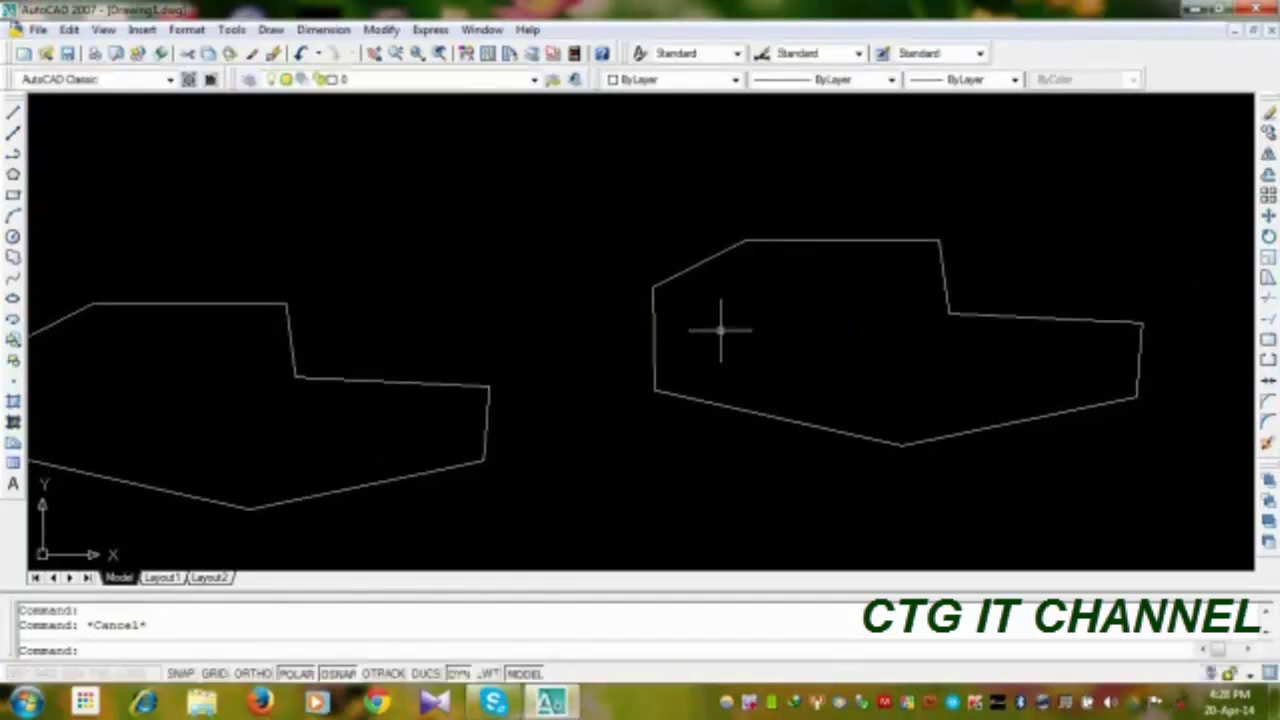
text(bo)
key(Return)
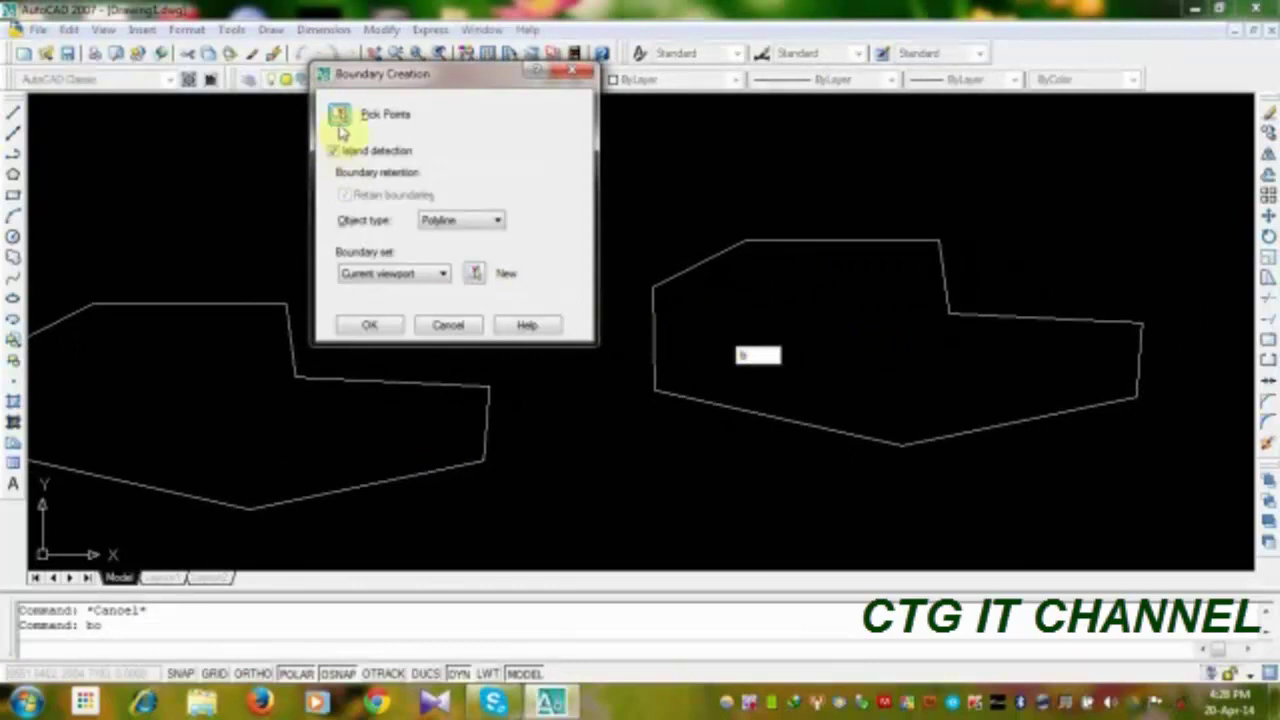
click(340, 114)
click(836, 339)
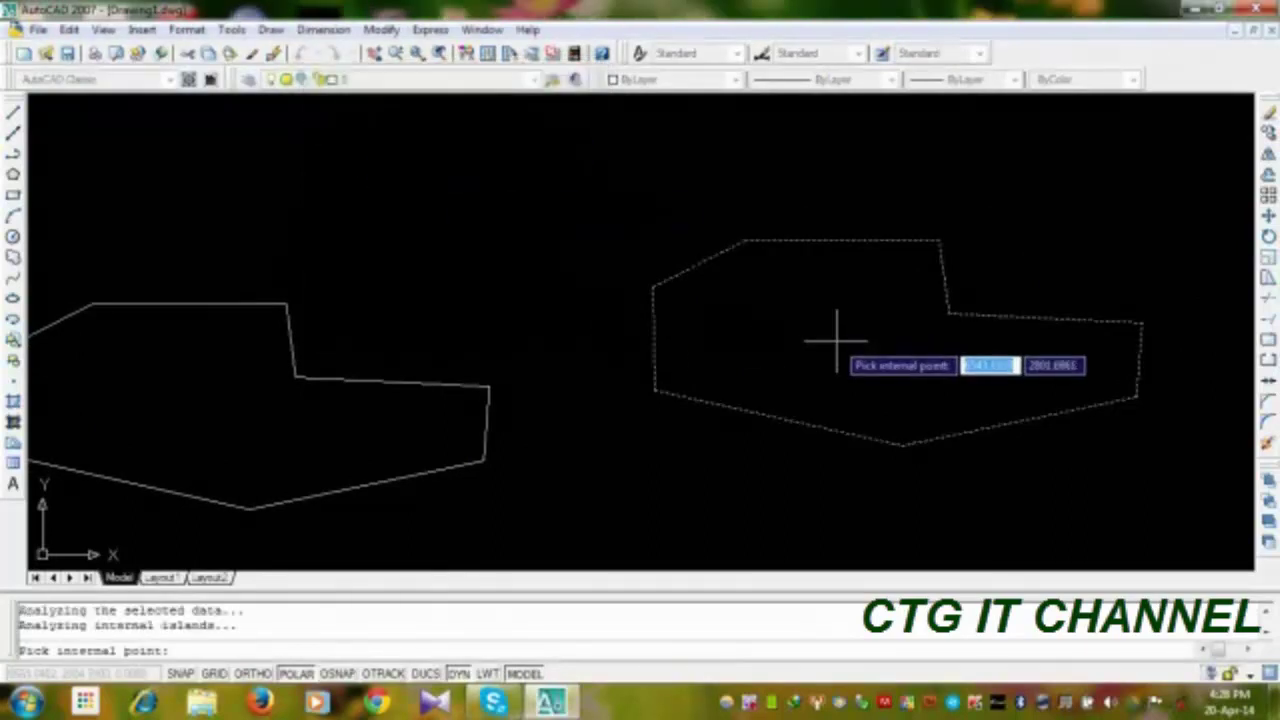
key(Return)
click(945, 291)
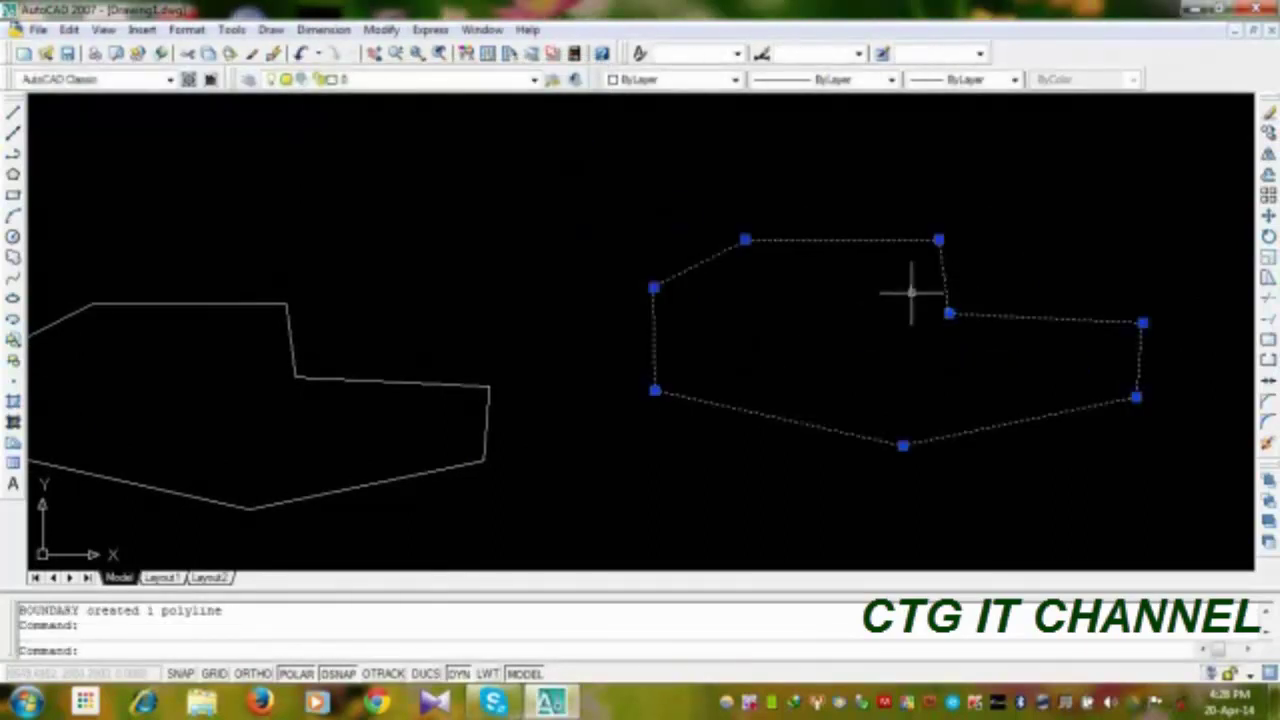
Step: Move the new boundary polyline straight up above the right outline and select it
text(m)
key(Return)
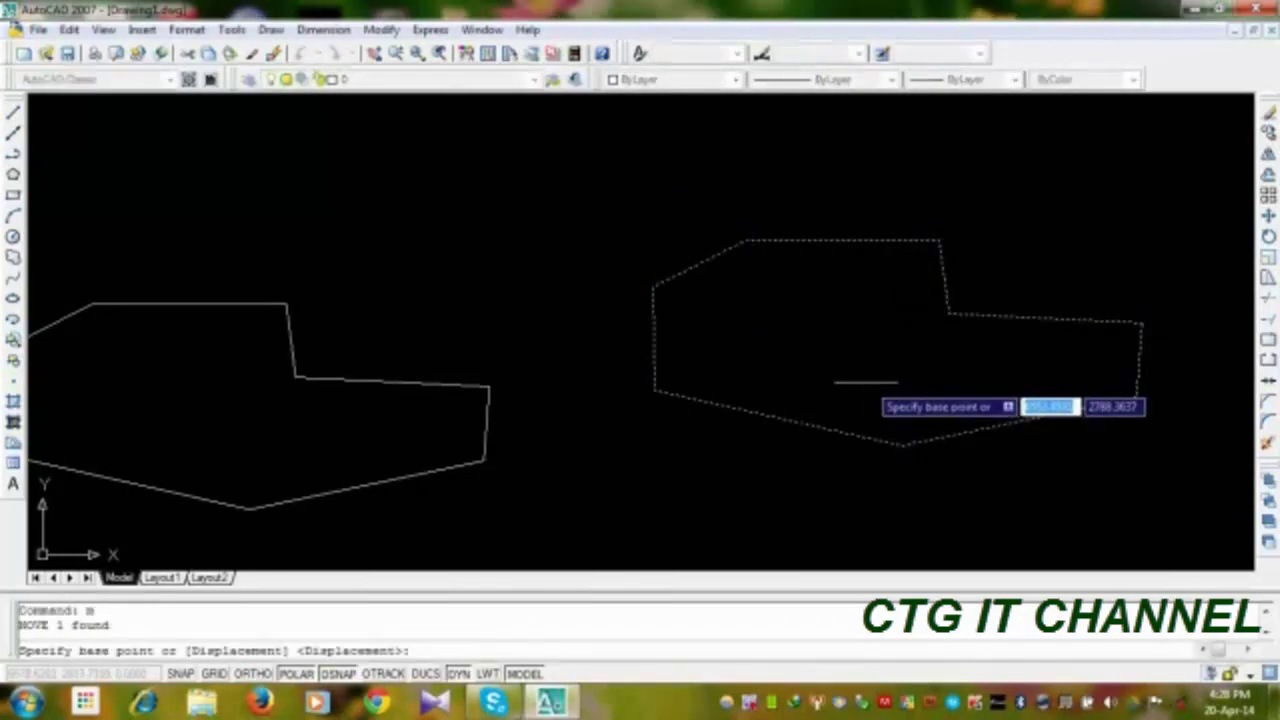
click(866, 383)
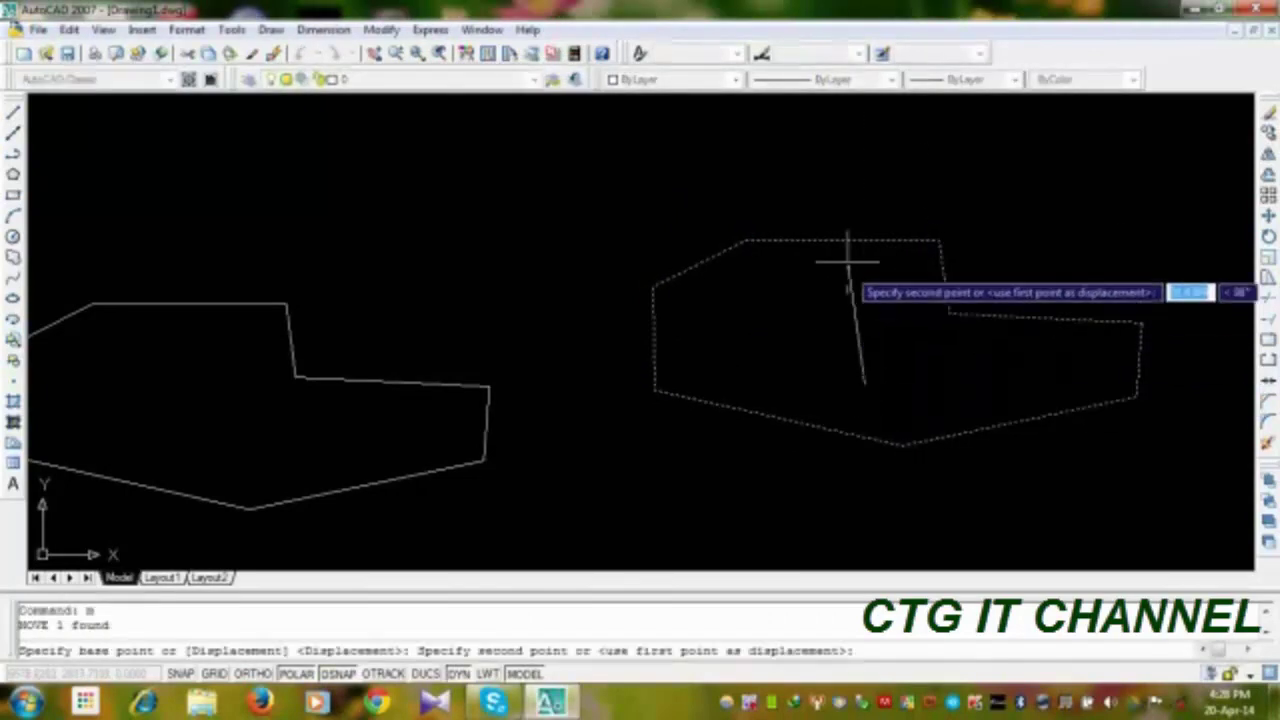
click(863, 167)
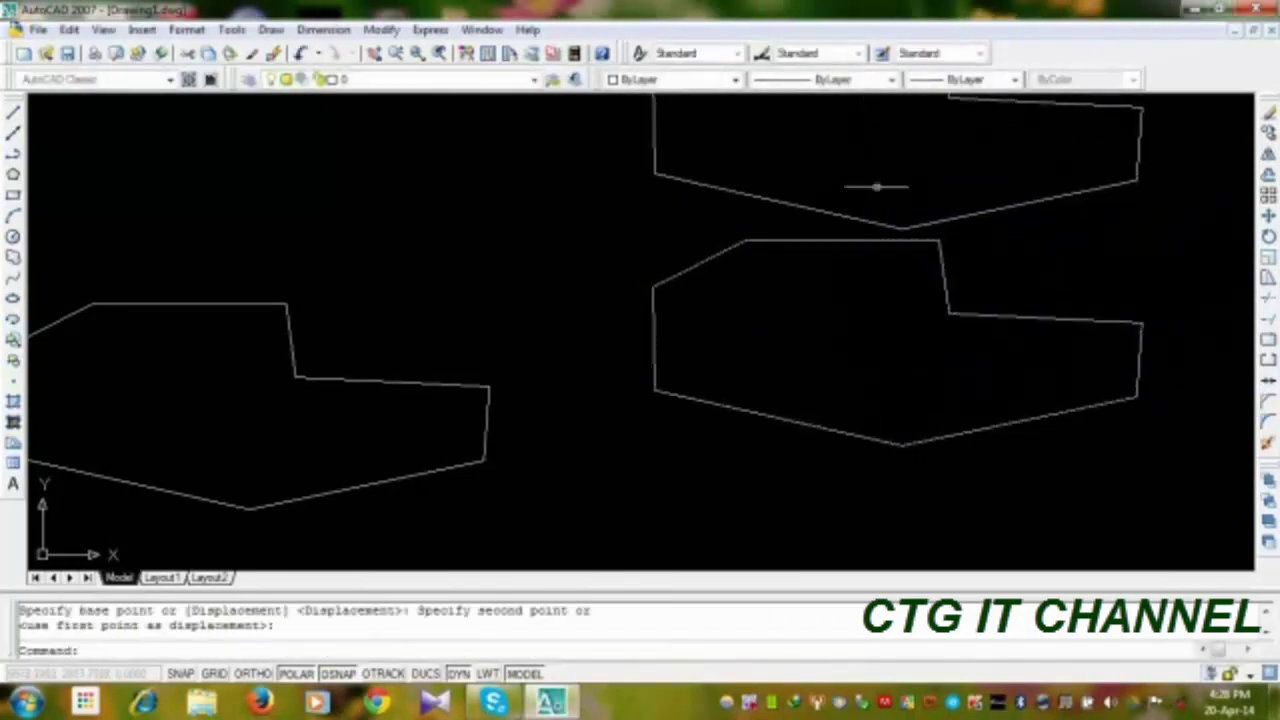
click(826, 241)
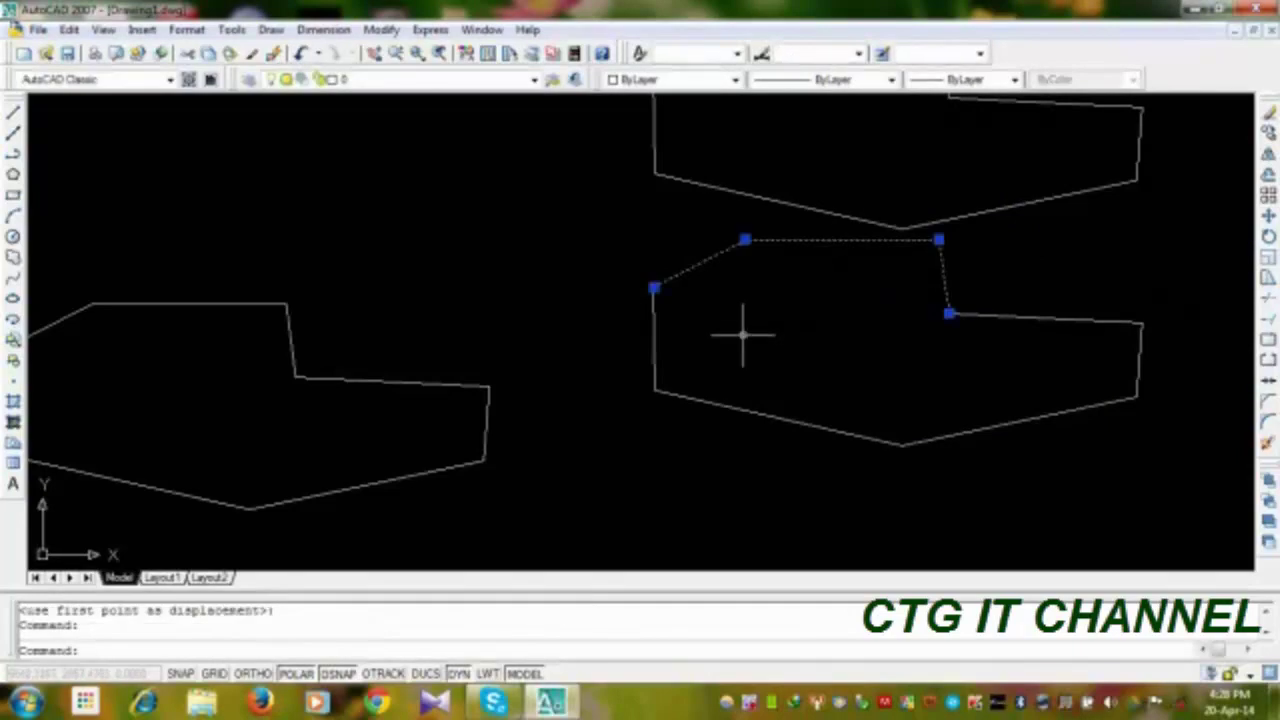
middle_drag(775, 320, 775, 408)
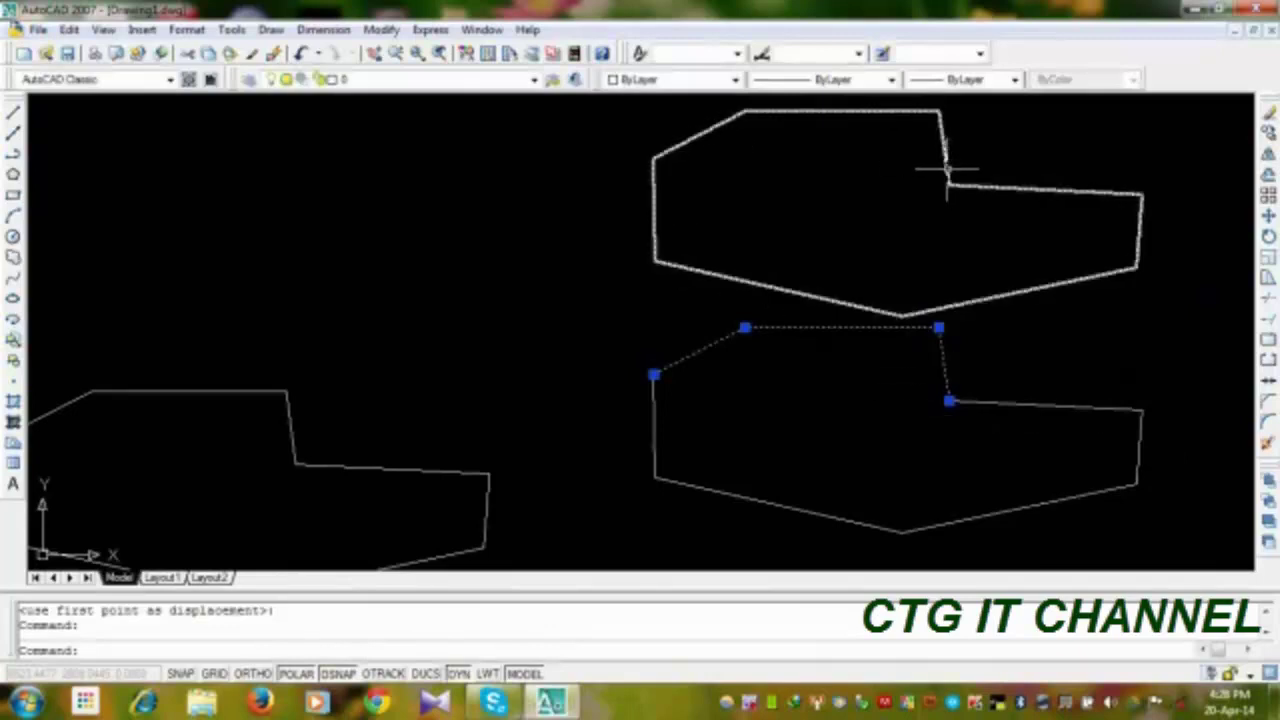
key(Escape)
click(944, 168)
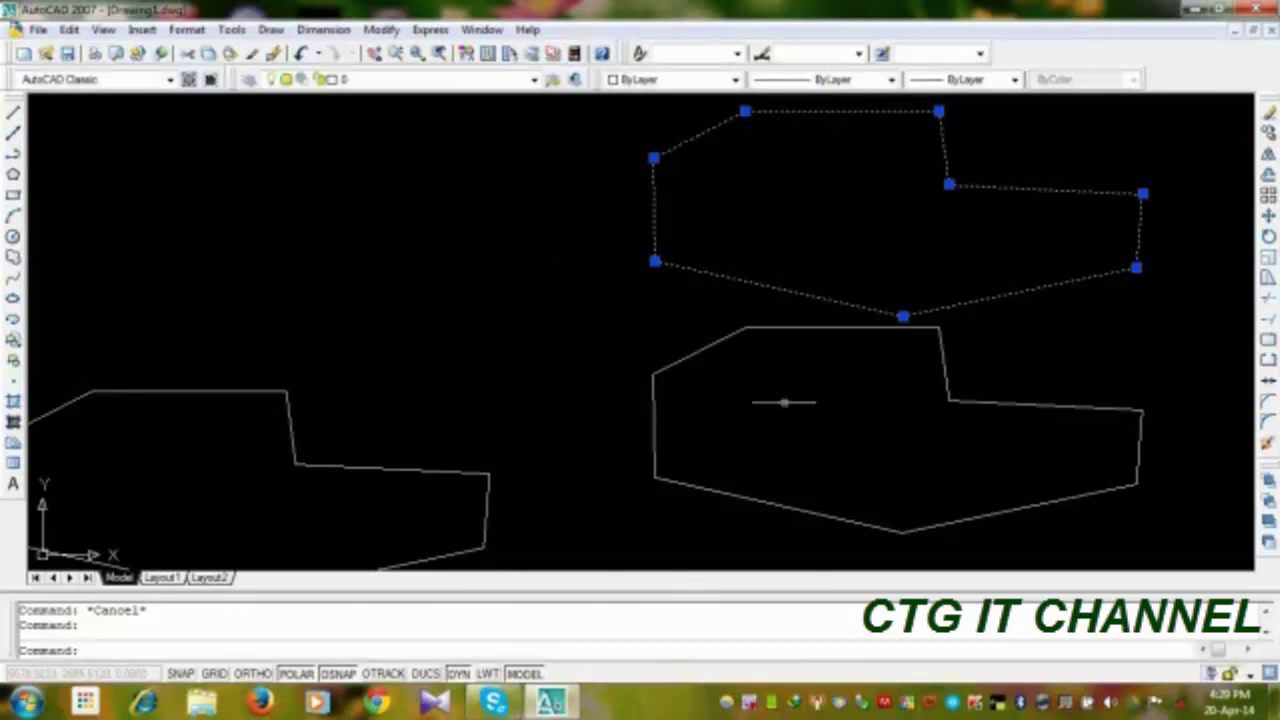
click(703, 347)
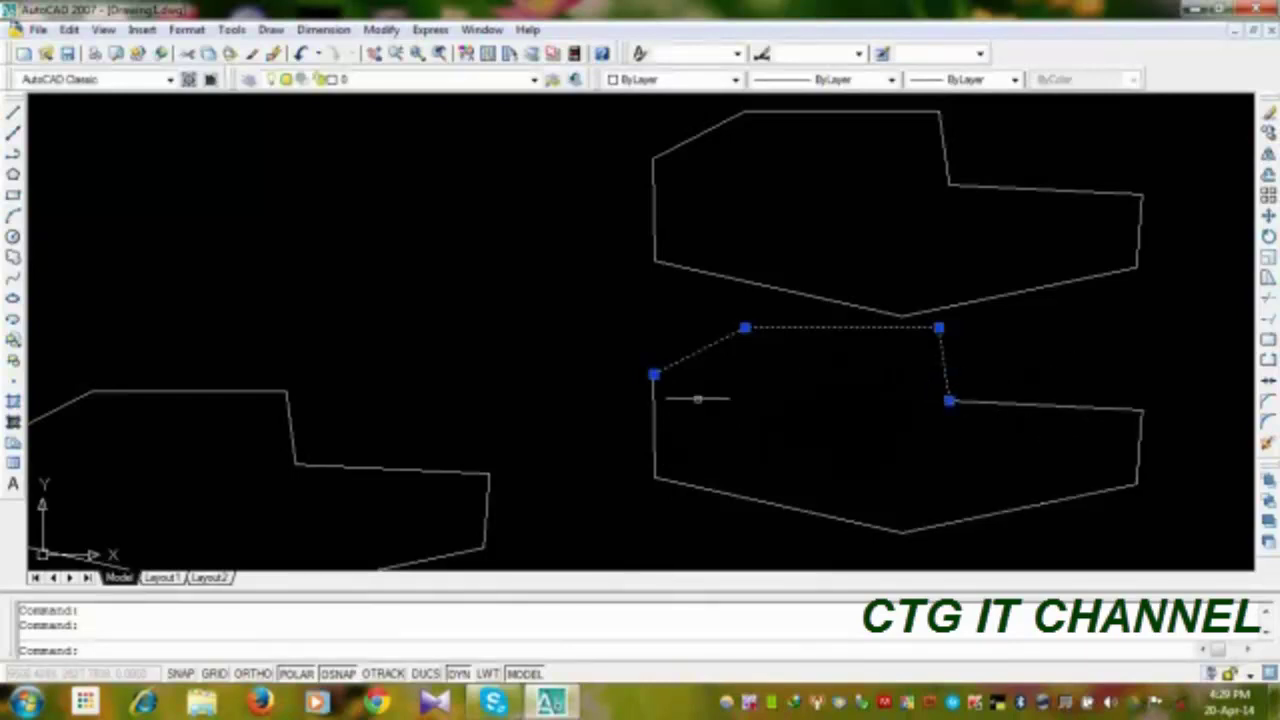
key(Escape)
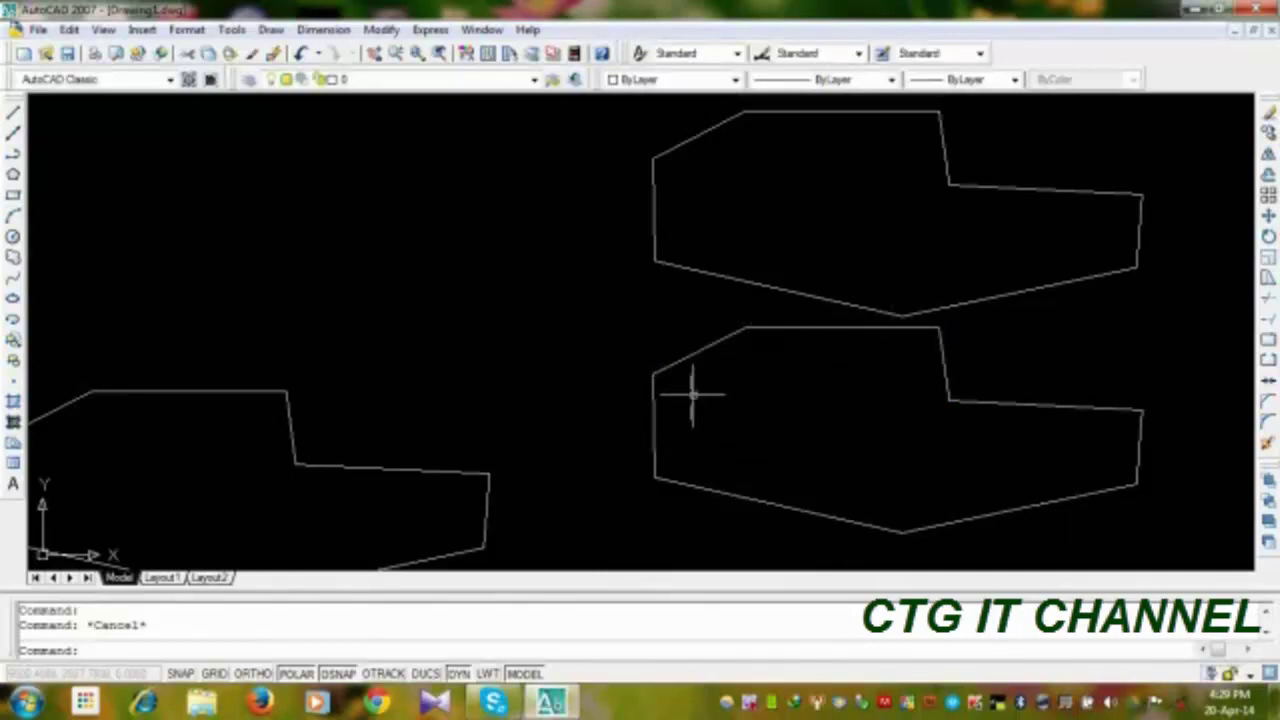
click(731, 336)
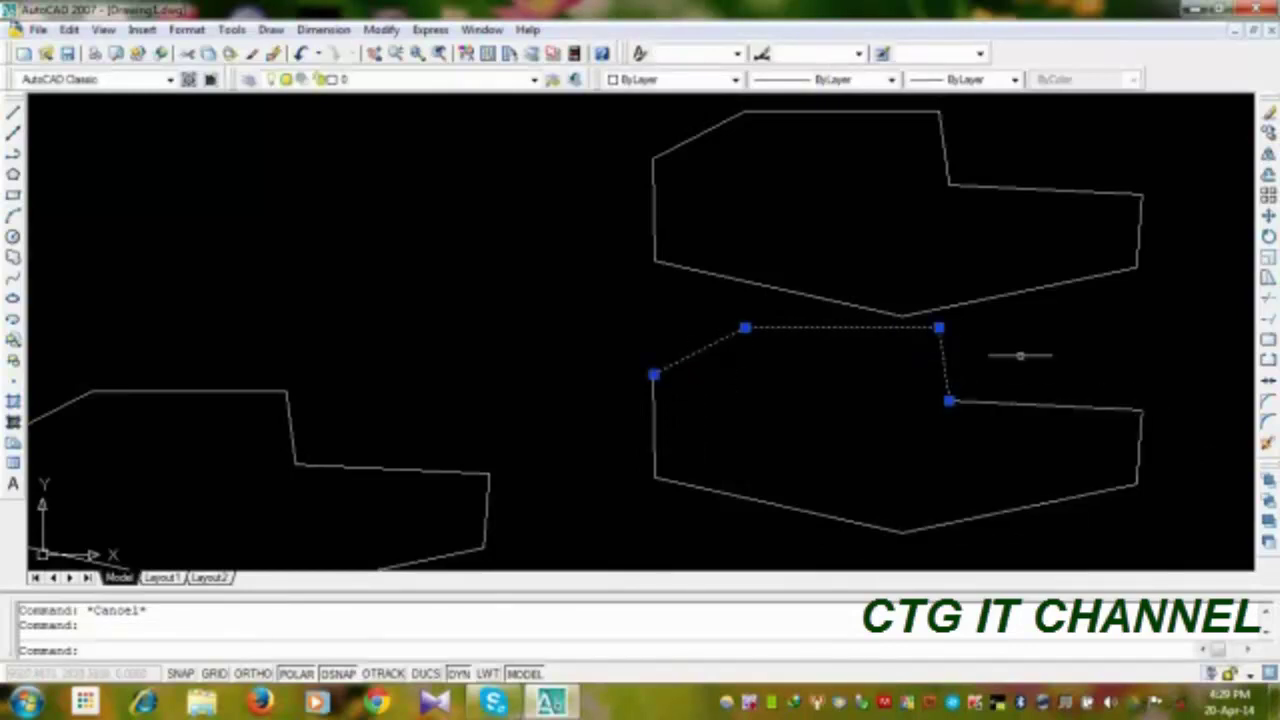
key(Escape)
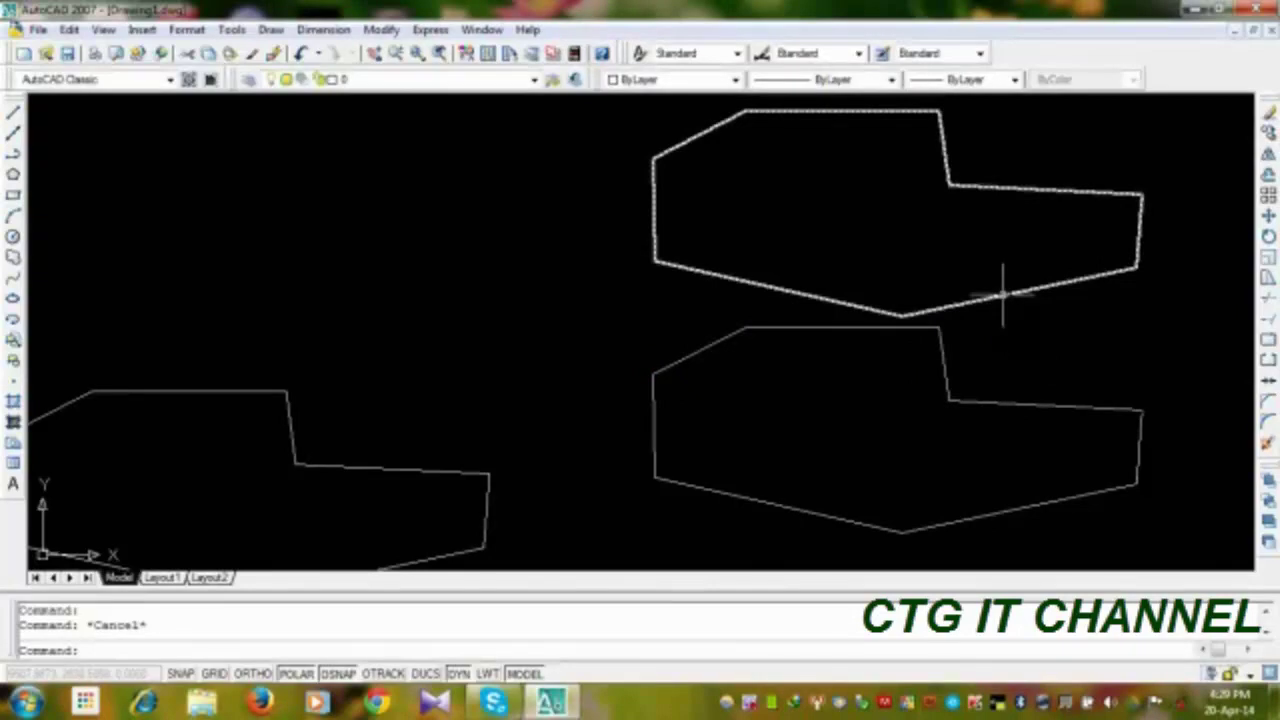
click(1001, 295)
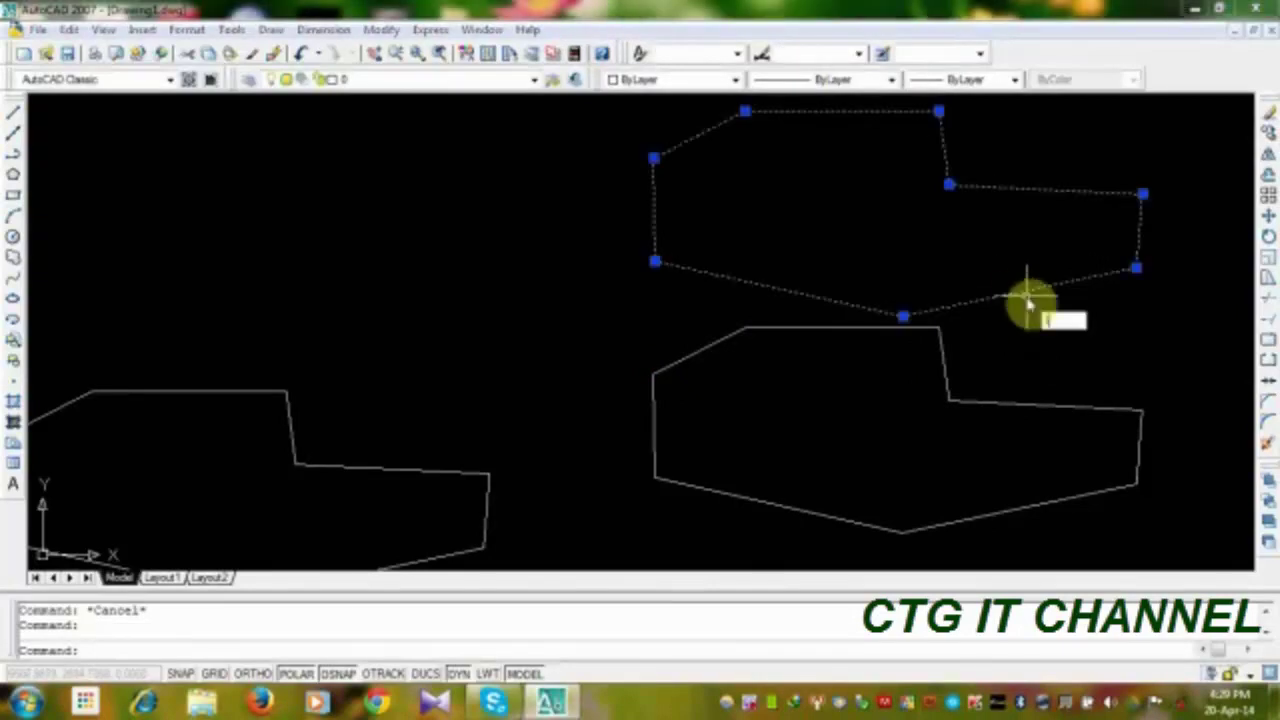
text(li)
key(Return)
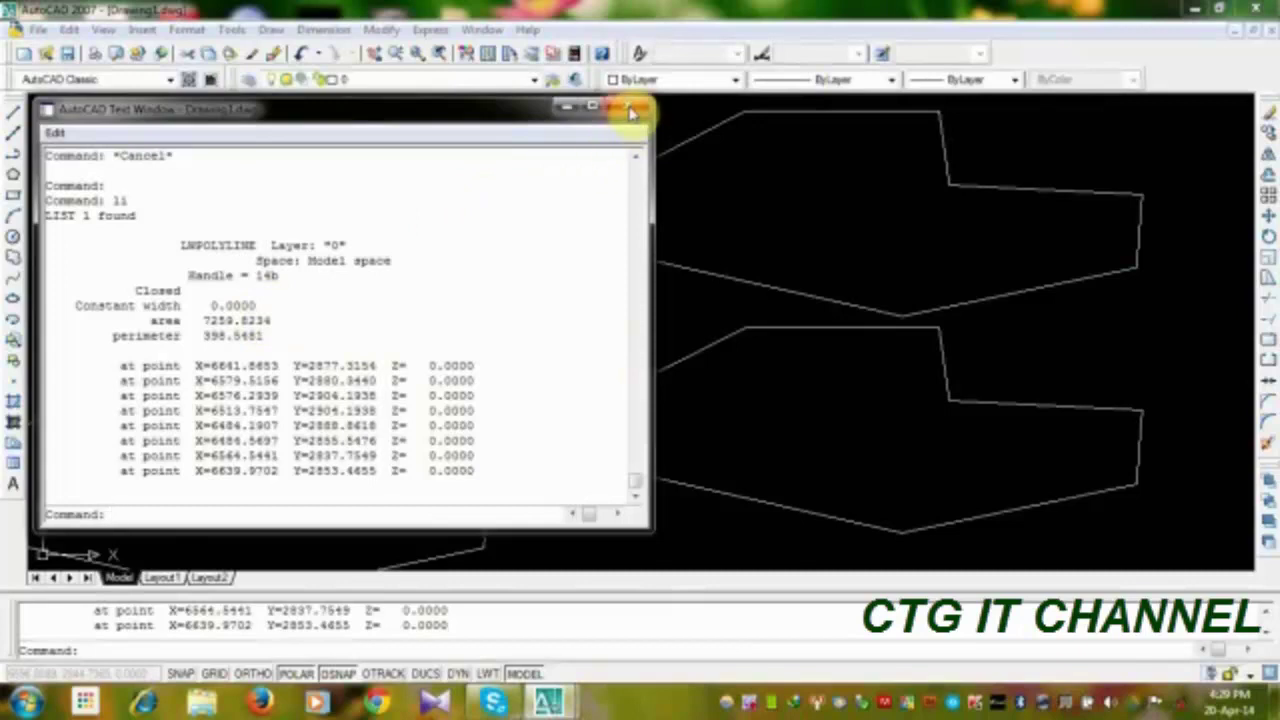
drag(150, 320, 276, 320)
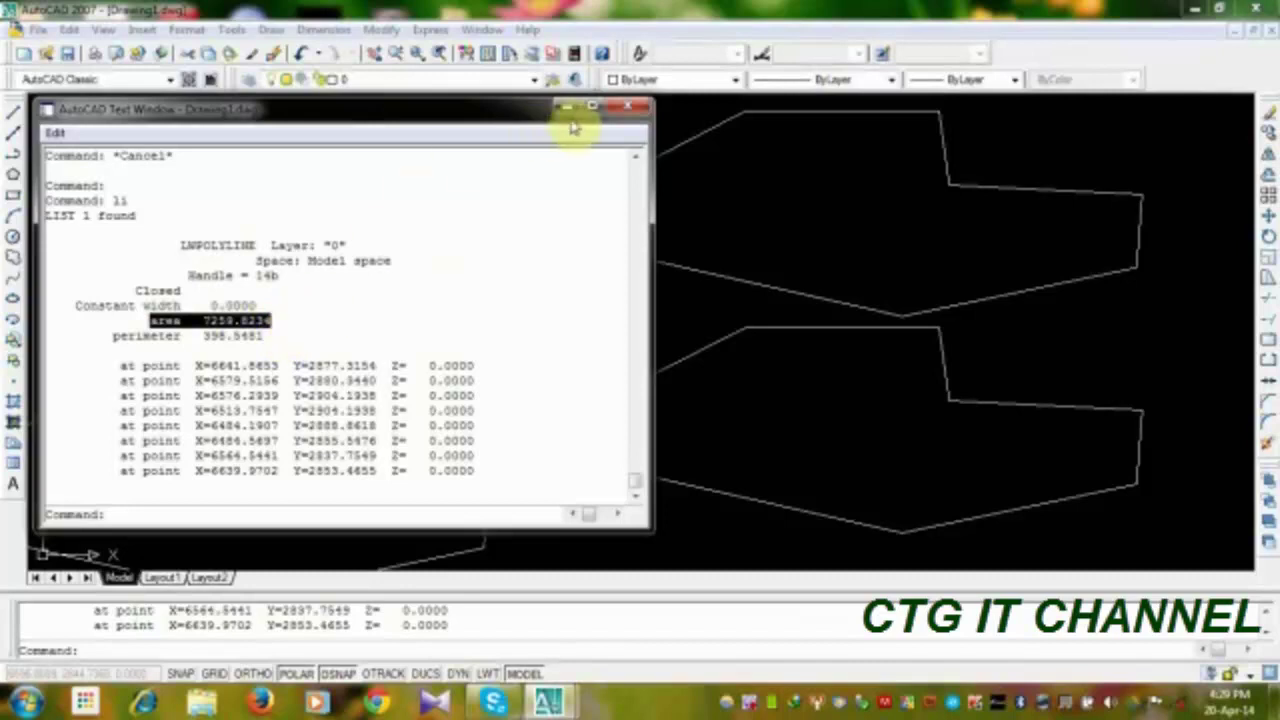
click(612, 104)
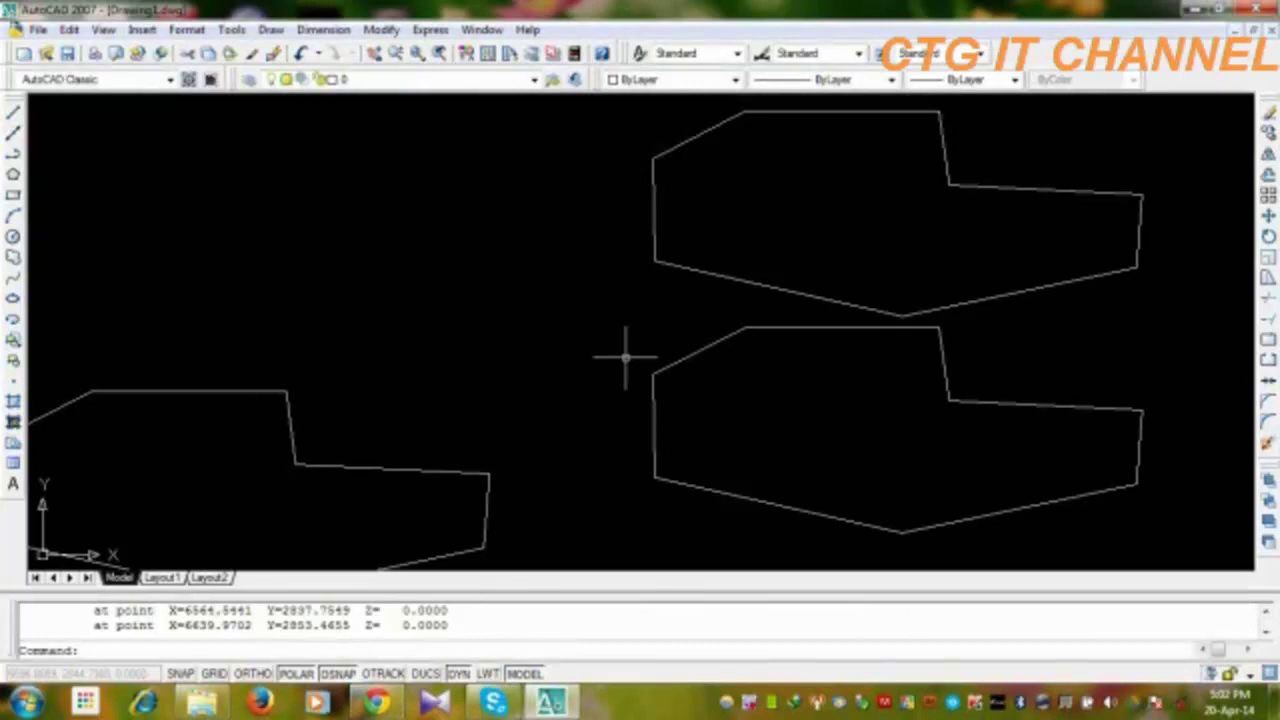
Step: Erase the upper boundary polyline and check the right-hand outline's segments
click(848, 300)
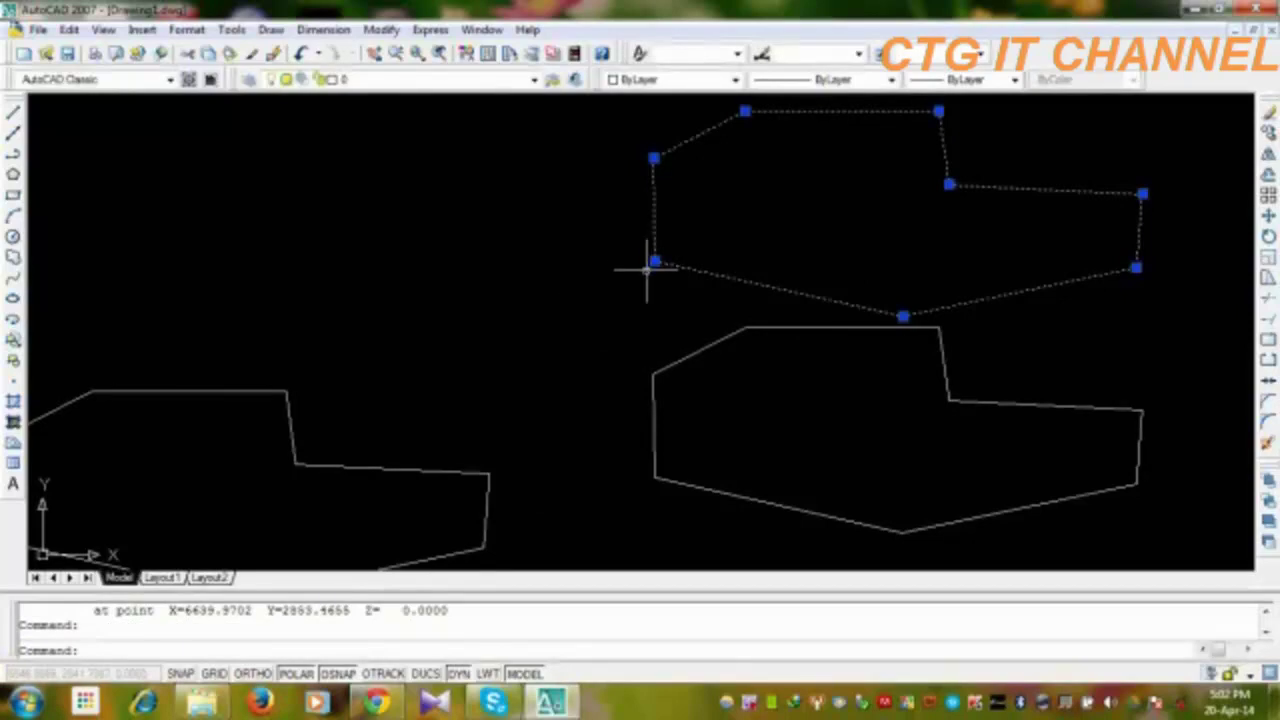
key(Delete)
middle_drag(766, 391, 766, 323)
click(766, 258)
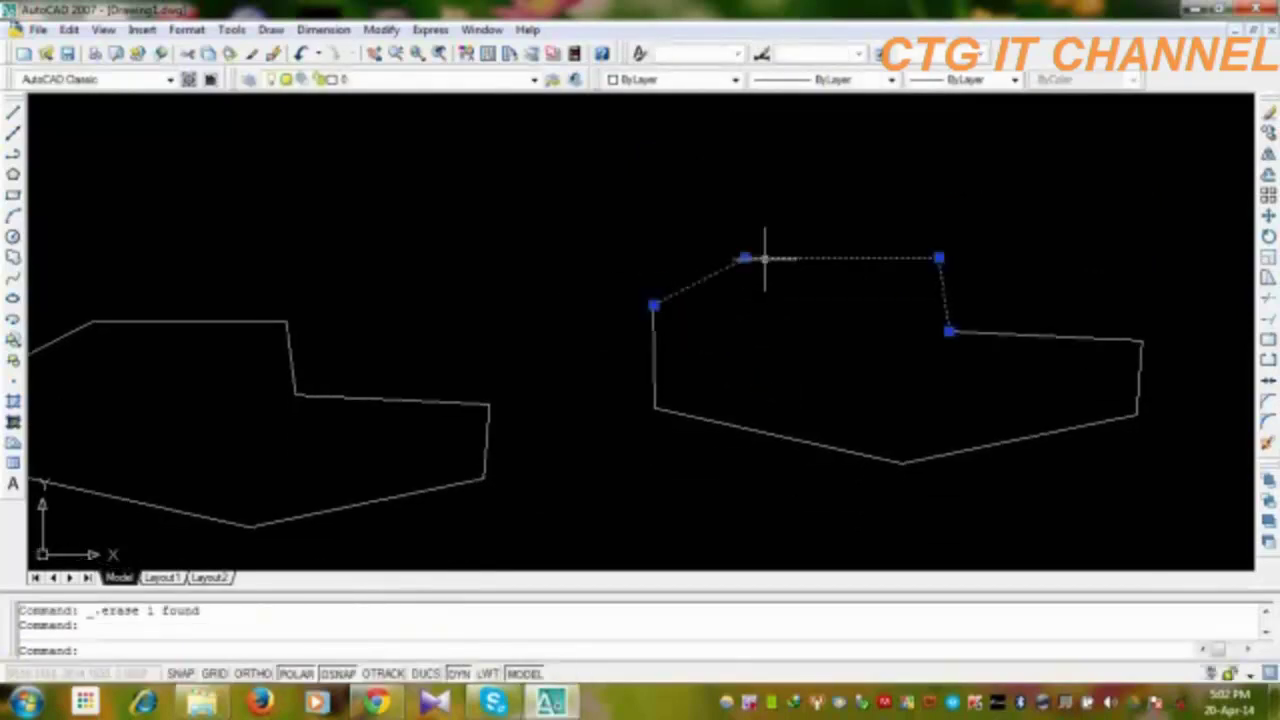
click(1048, 336)
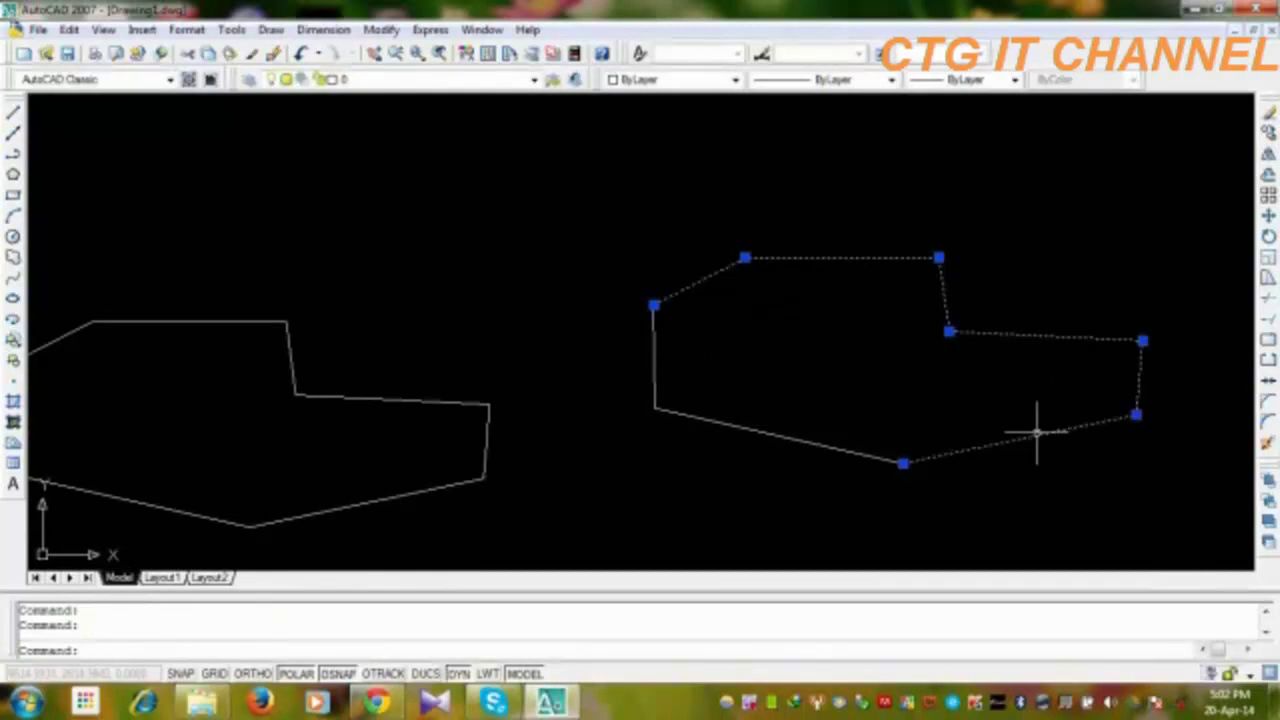
key(Escape)
Step: Draw a 3-point arc from the outline's upper-left corner bulging left to its lower-left corner
click(14, 216)
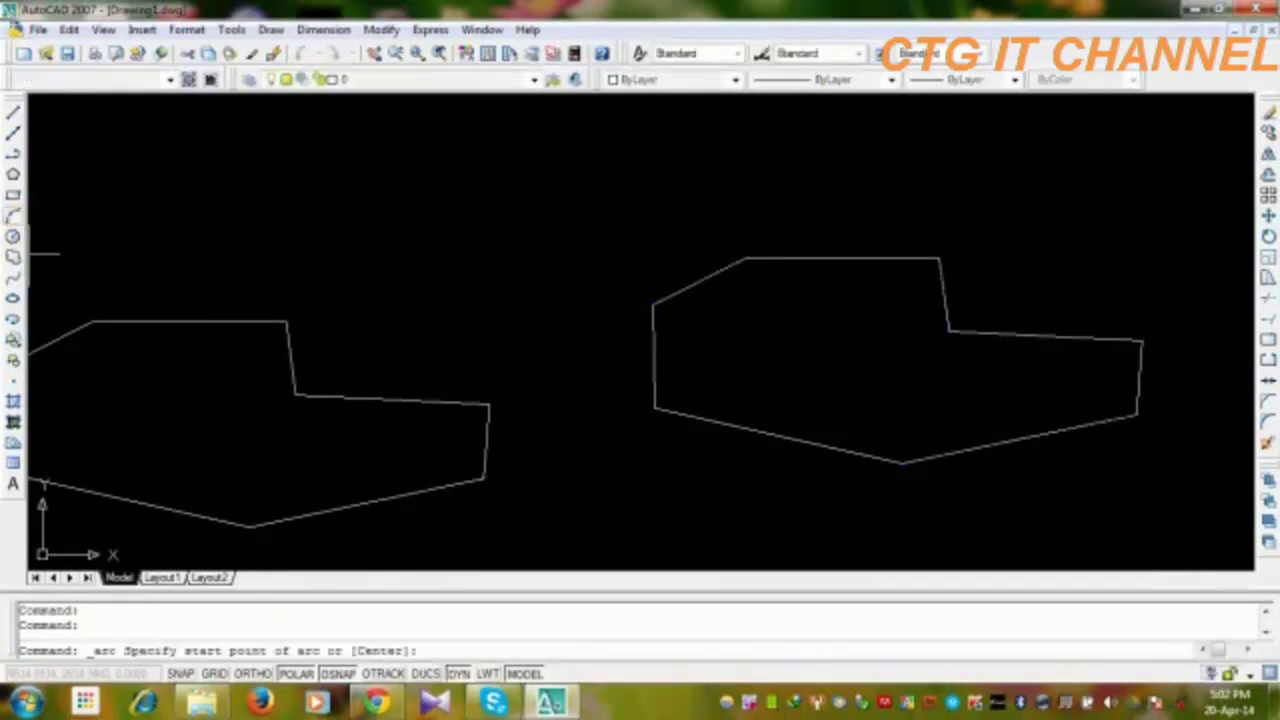
click(653, 408)
click(527, 360)
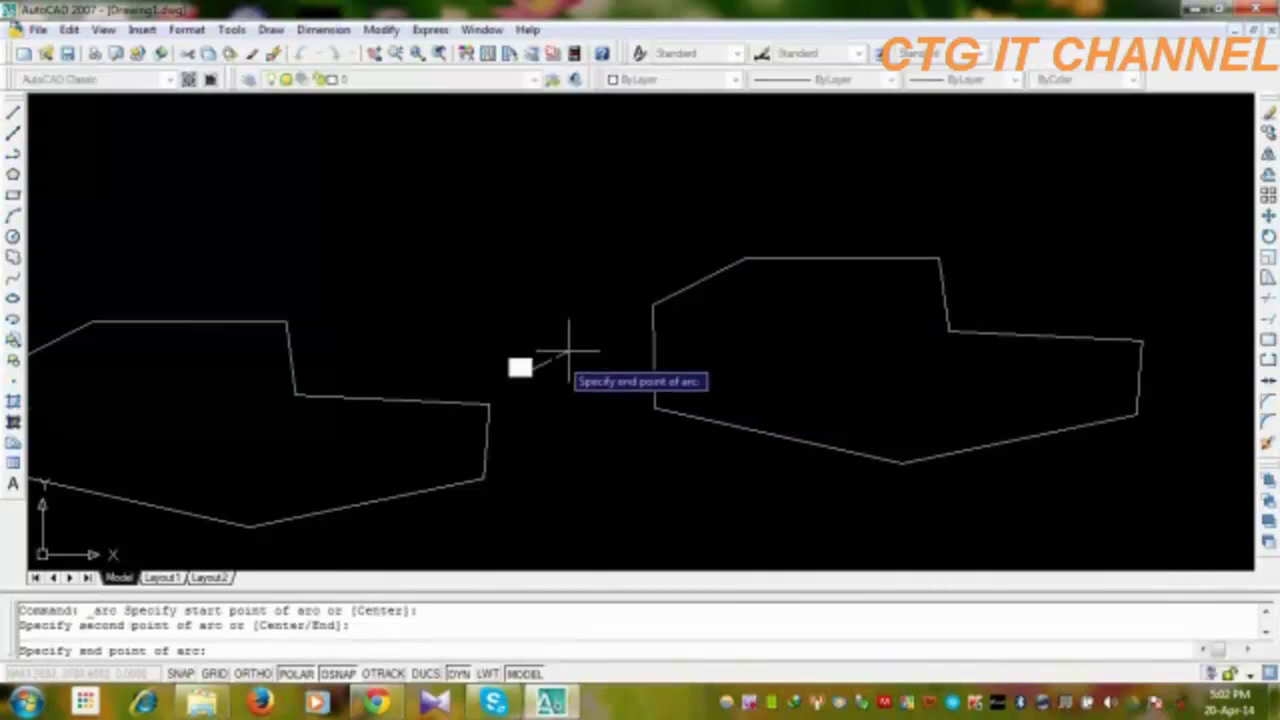
click(654, 300)
key(Escape)
Step: Erase the straight left edge inside the arc and select the new arc
click(654, 340)
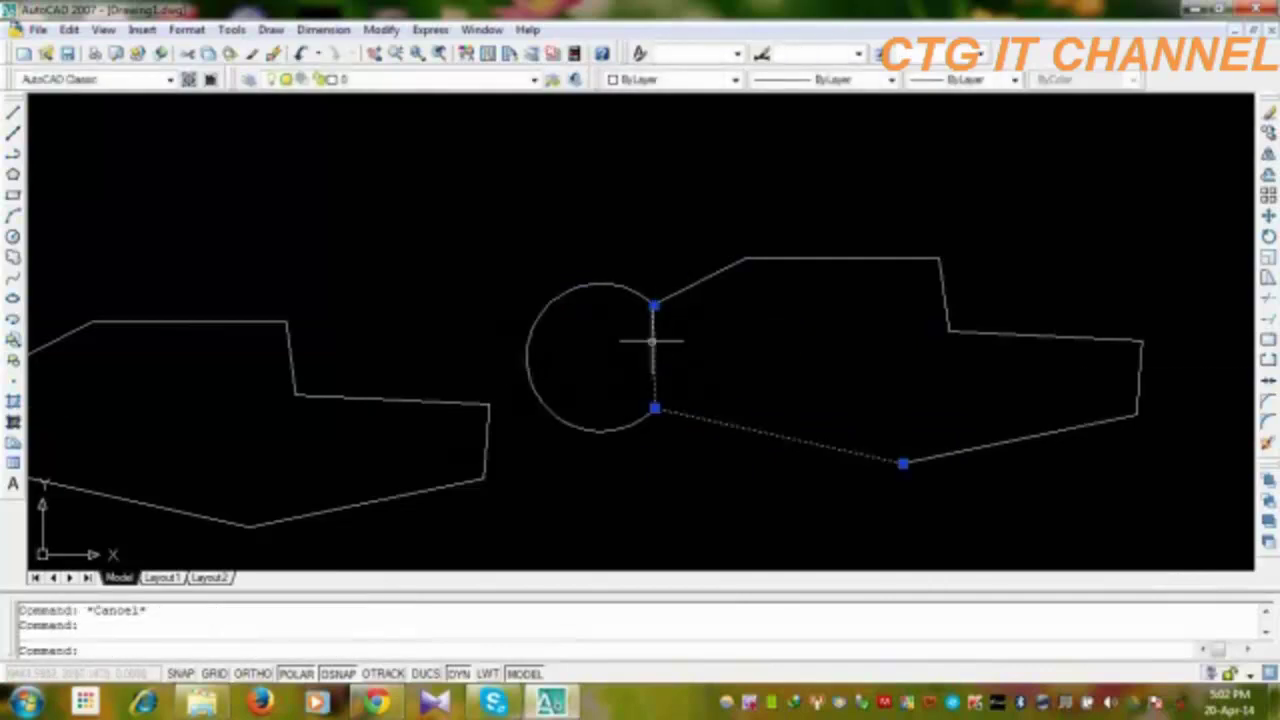
click(654, 305)
click(655, 408)
key(Escape)
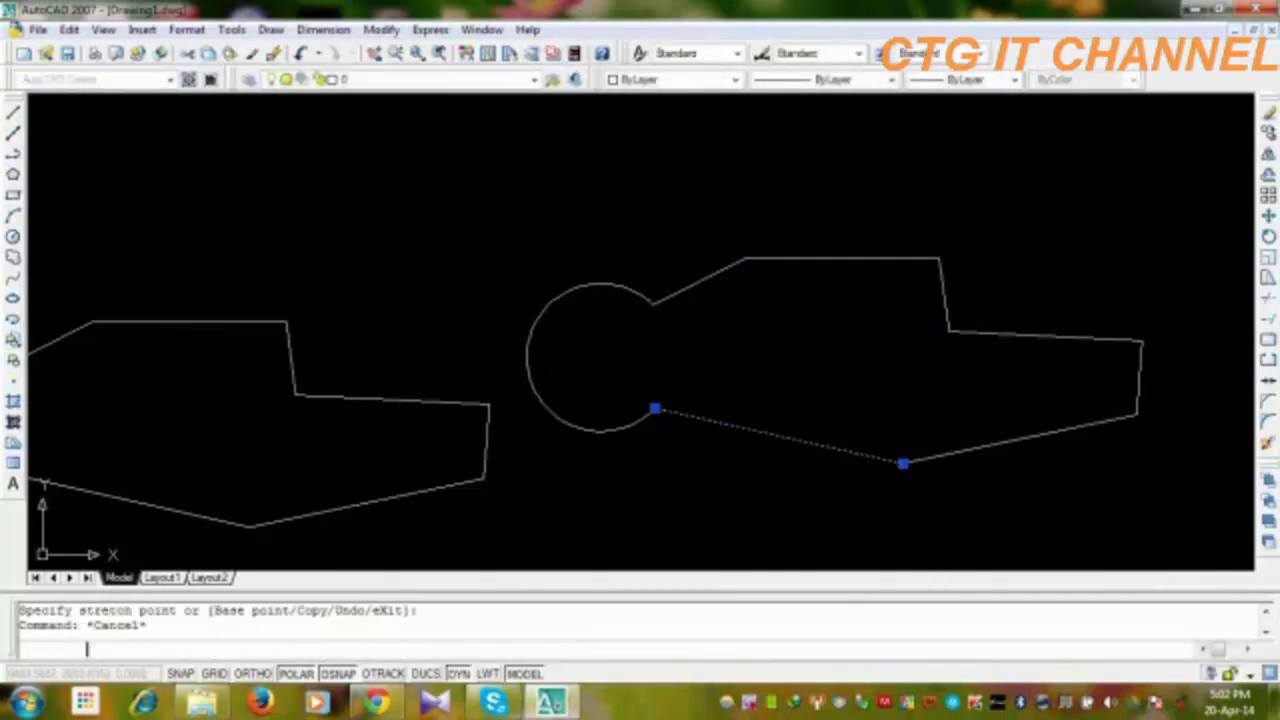
middle_drag(571, 461, 571, 434)
click(571, 434)
click(551, 414)
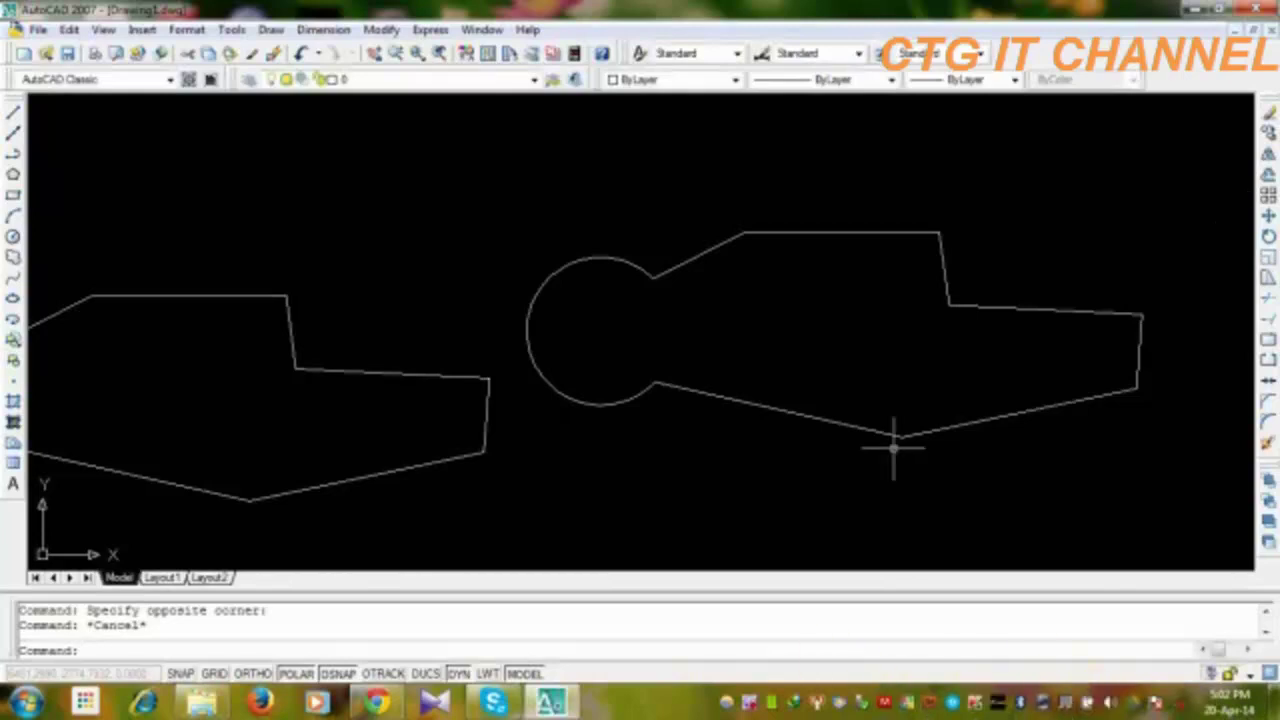
click(814, 228)
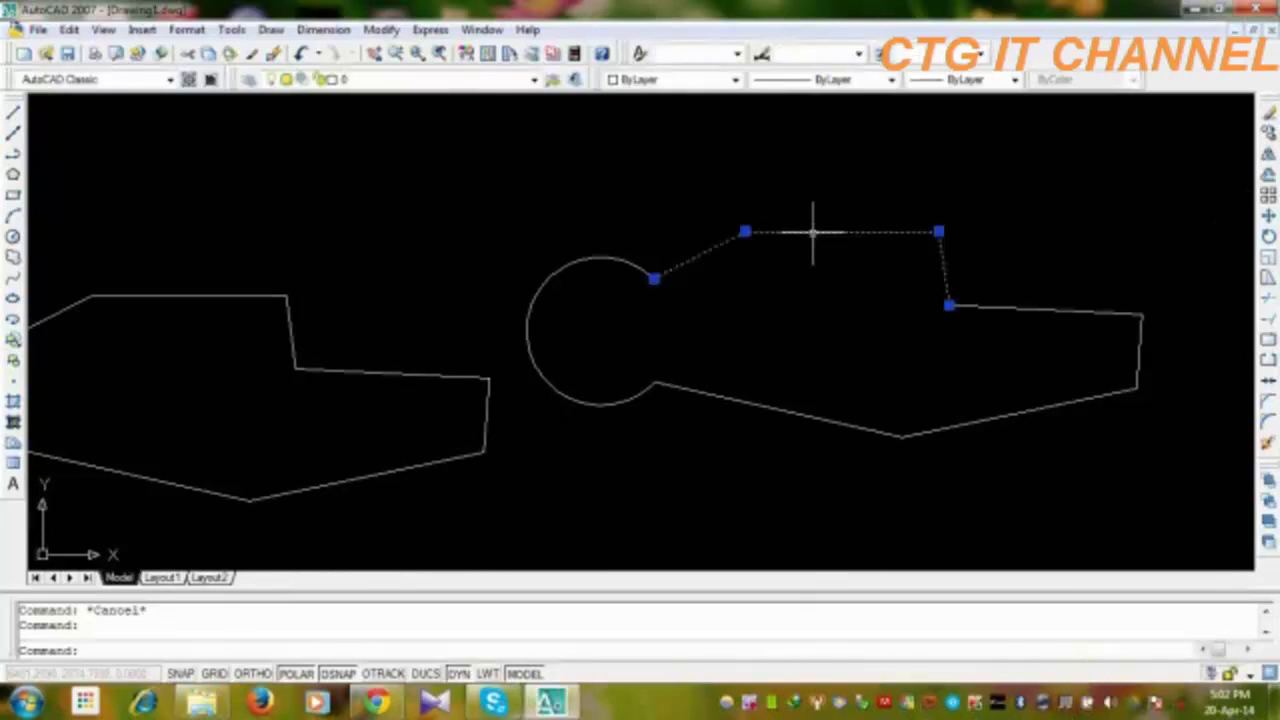
right_click(1066, 206)
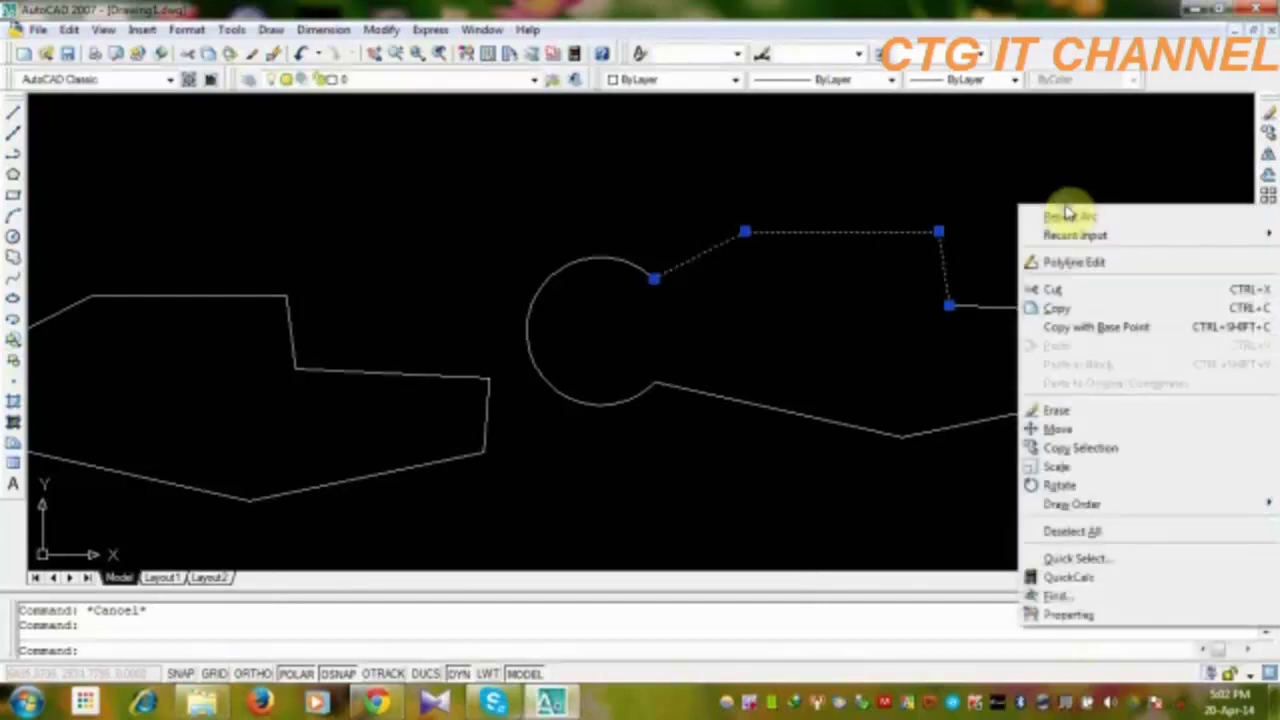
click(1070, 176)
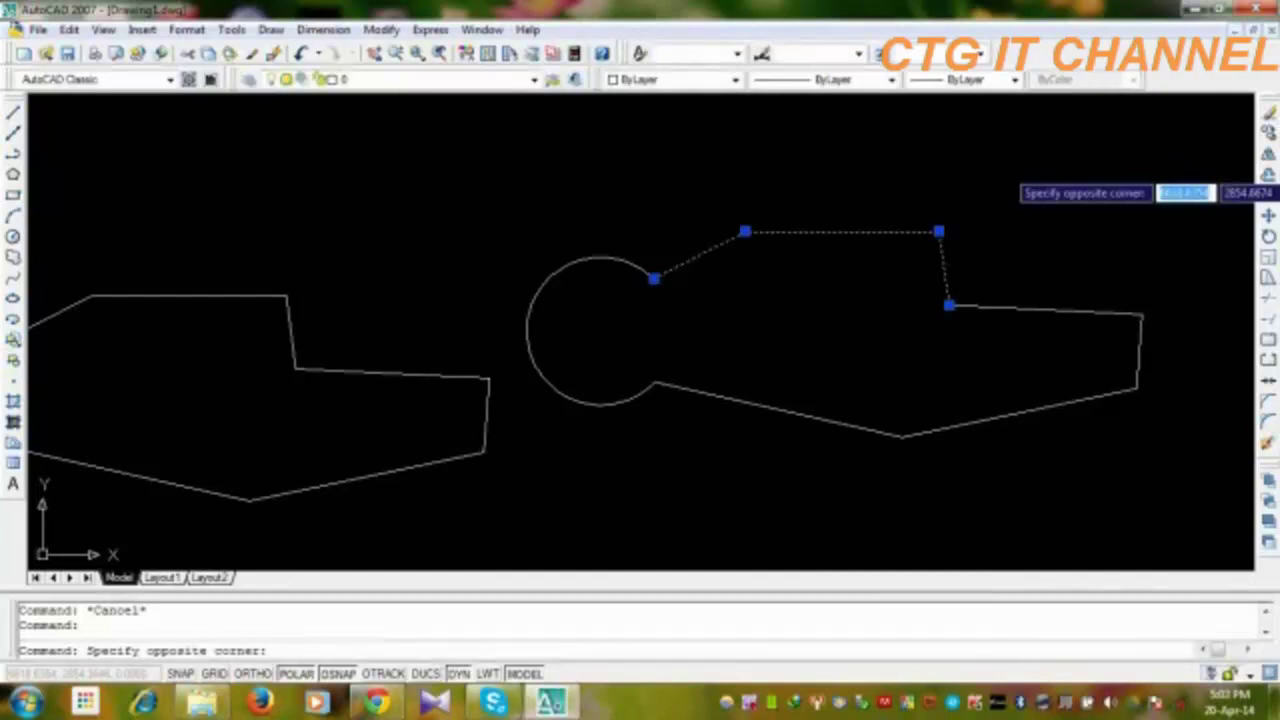
key(Escape)
key(Escape)
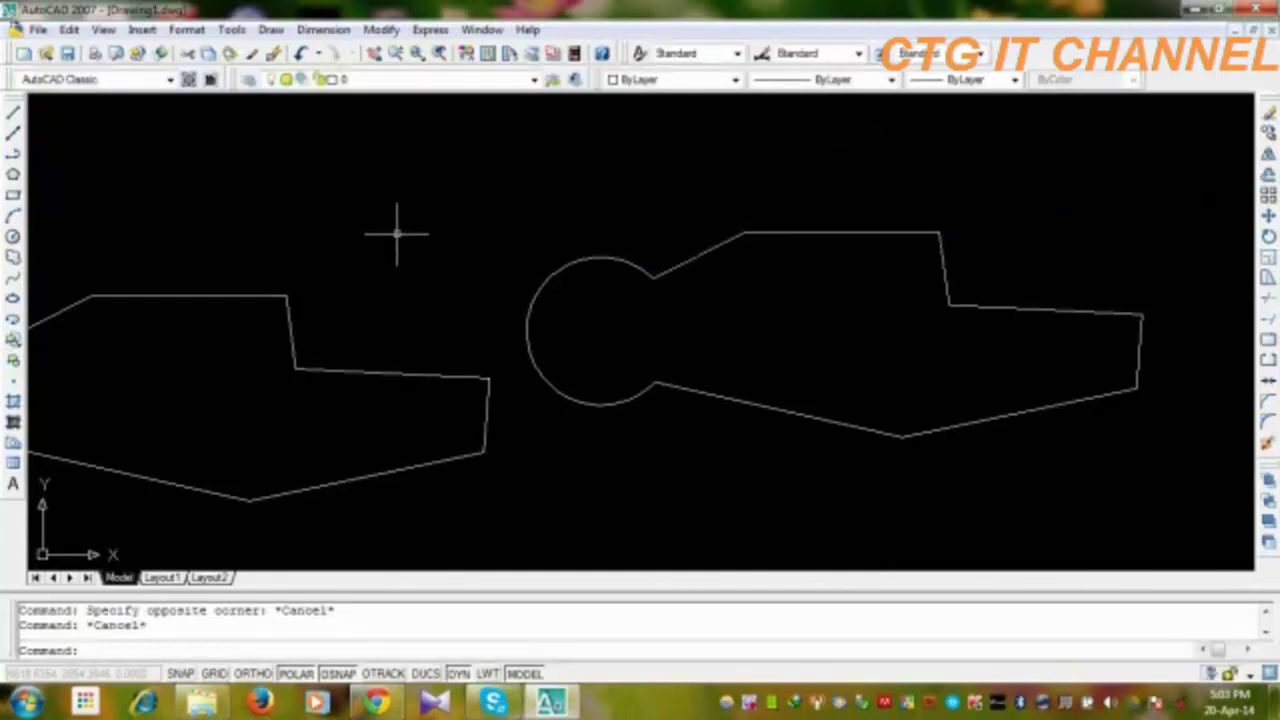
text(tr)
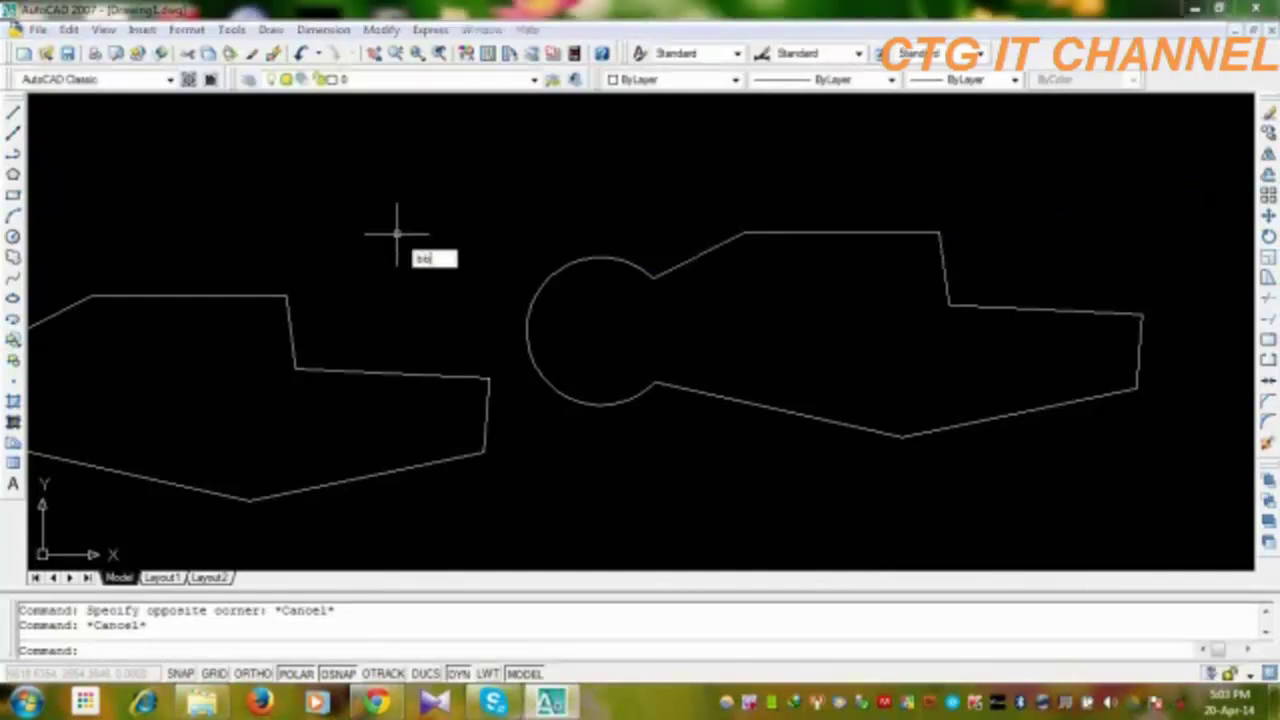
Step: Pick a point inside the round-headed right shape to trace its boundary, then select the result
key(Return)
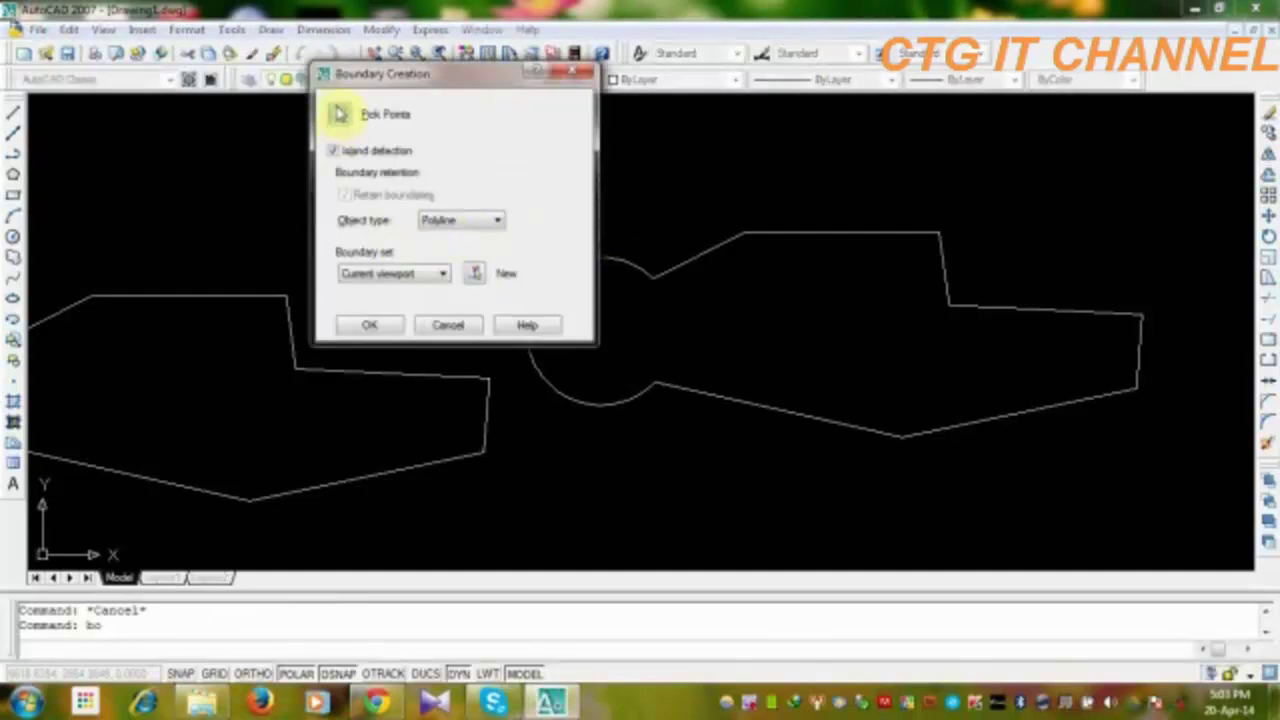
click(338, 117)
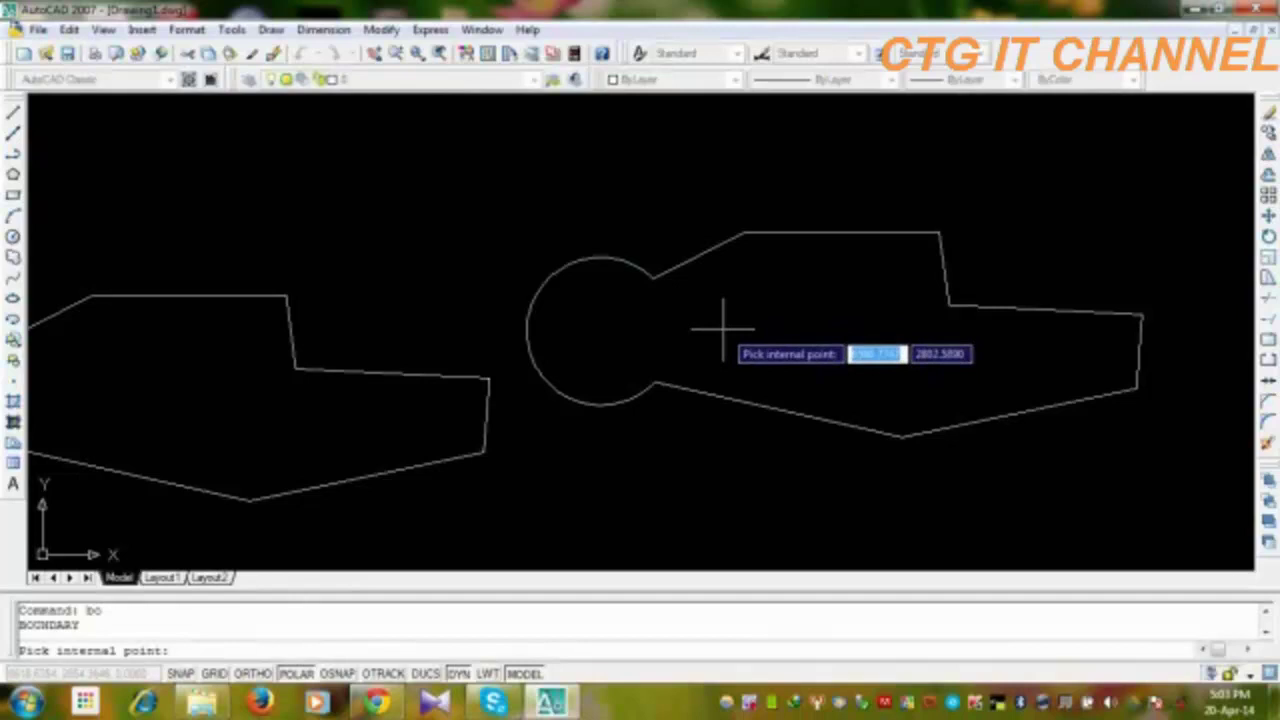
click(722, 328)
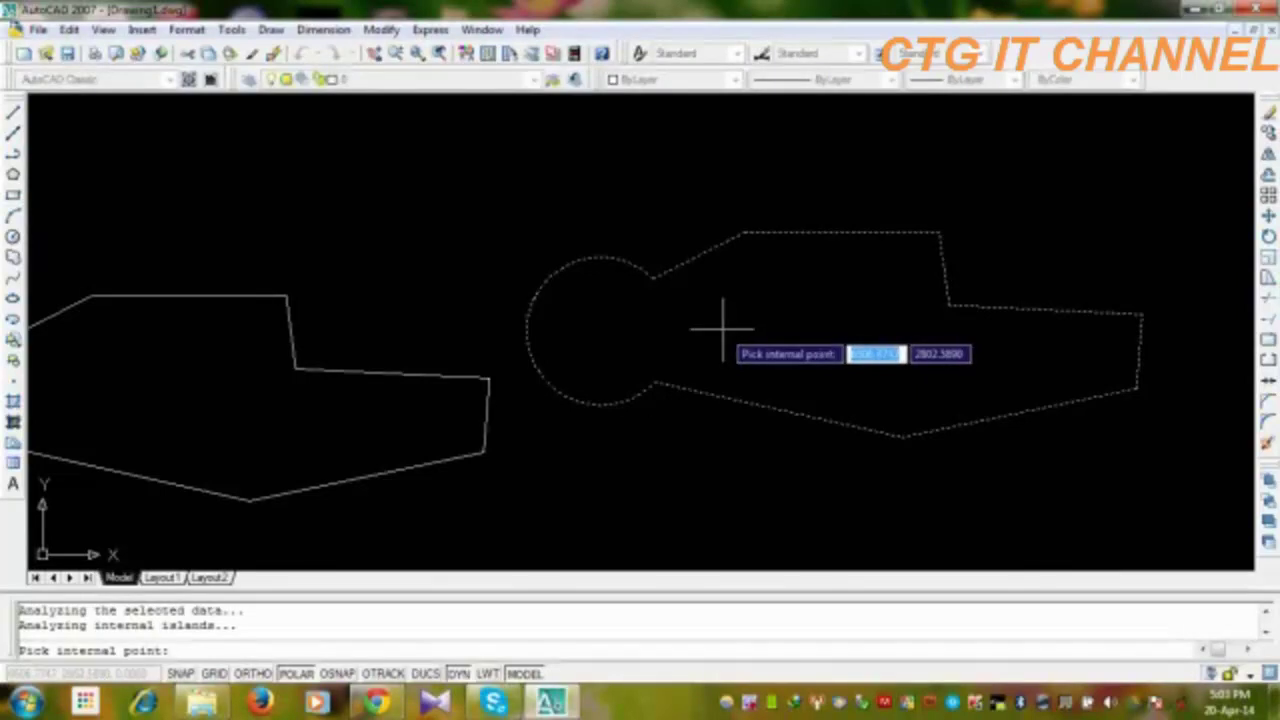
key(Return)
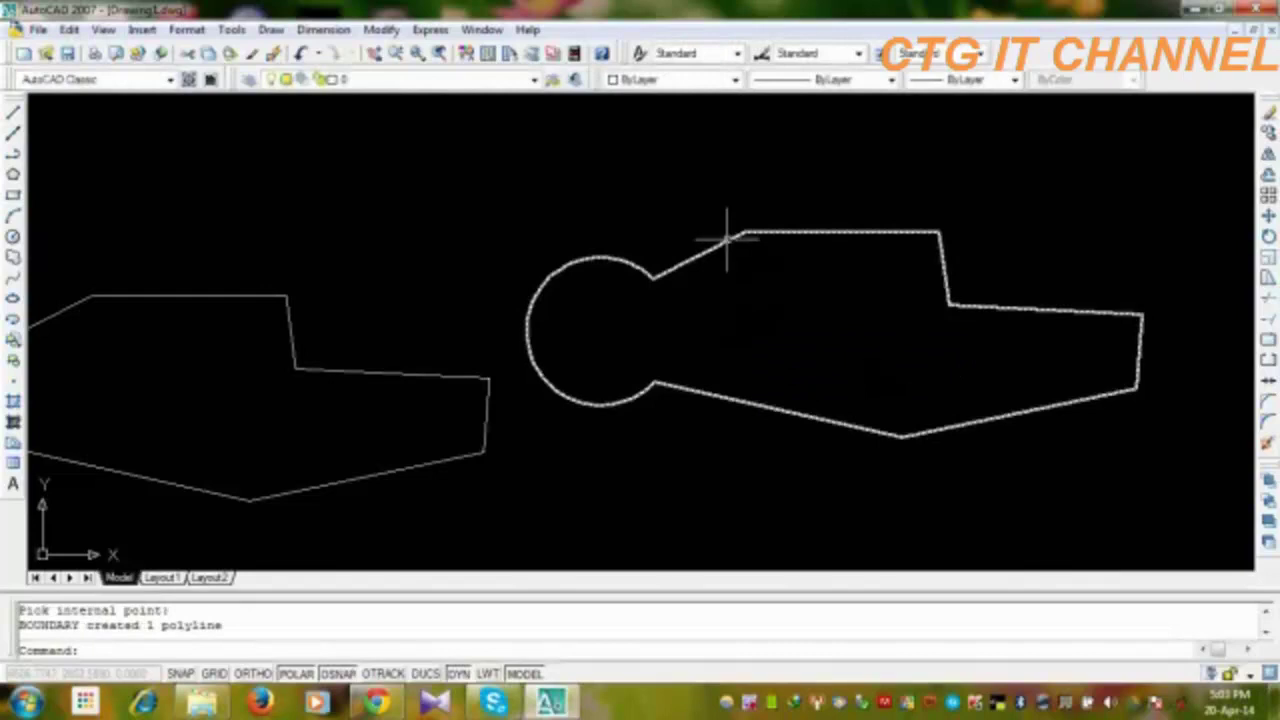
click(727, 240)
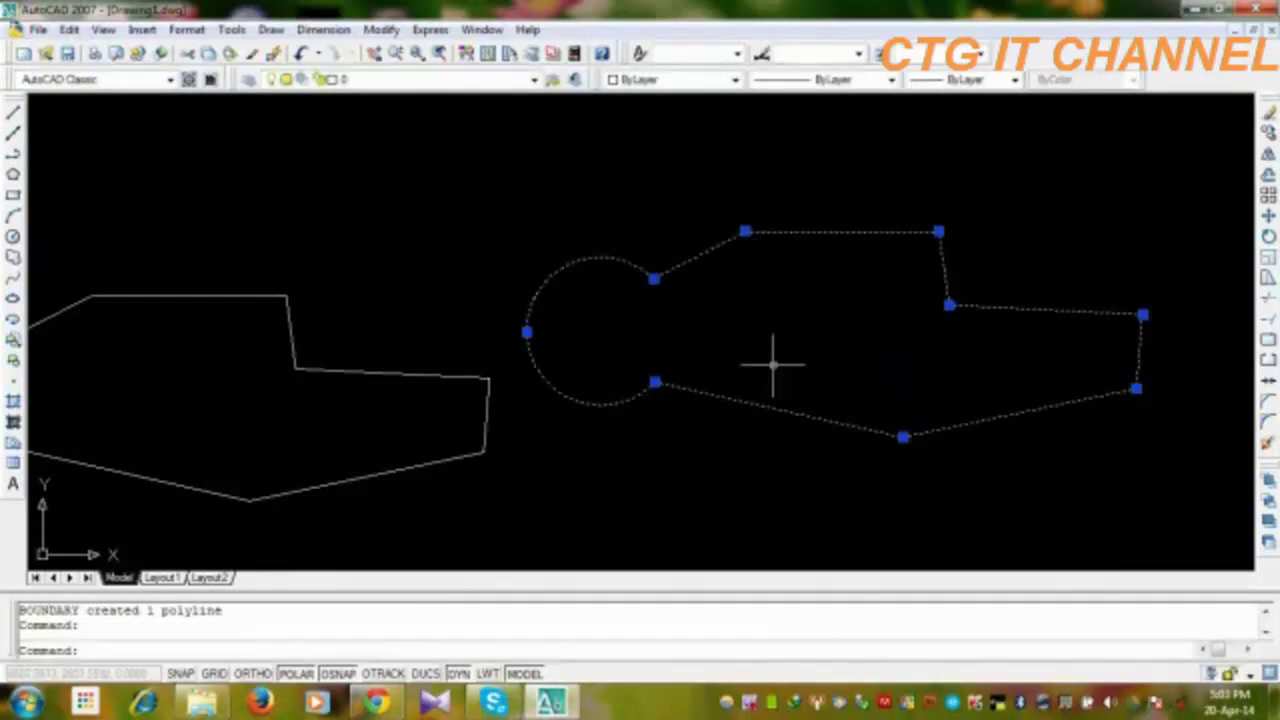
Step: Try the grips on the boundary and the left outline without changing them, then clear the selection
click(745, 231)
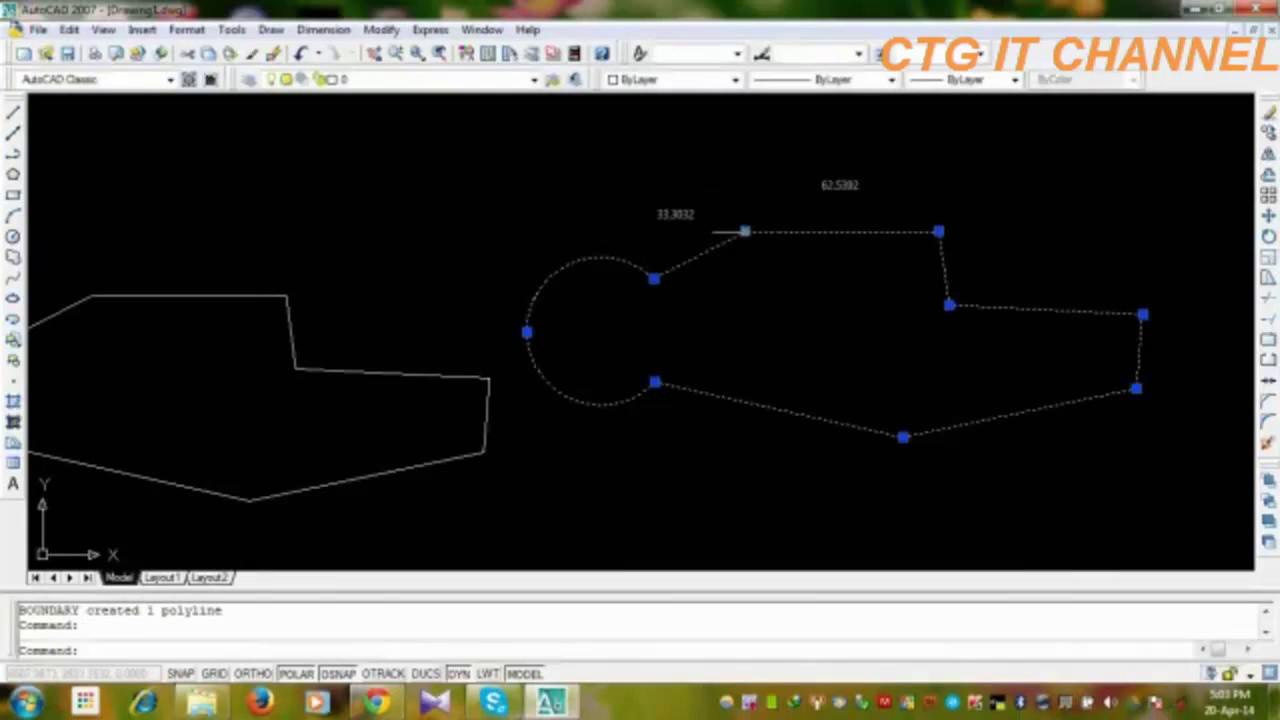
click(745, 231)
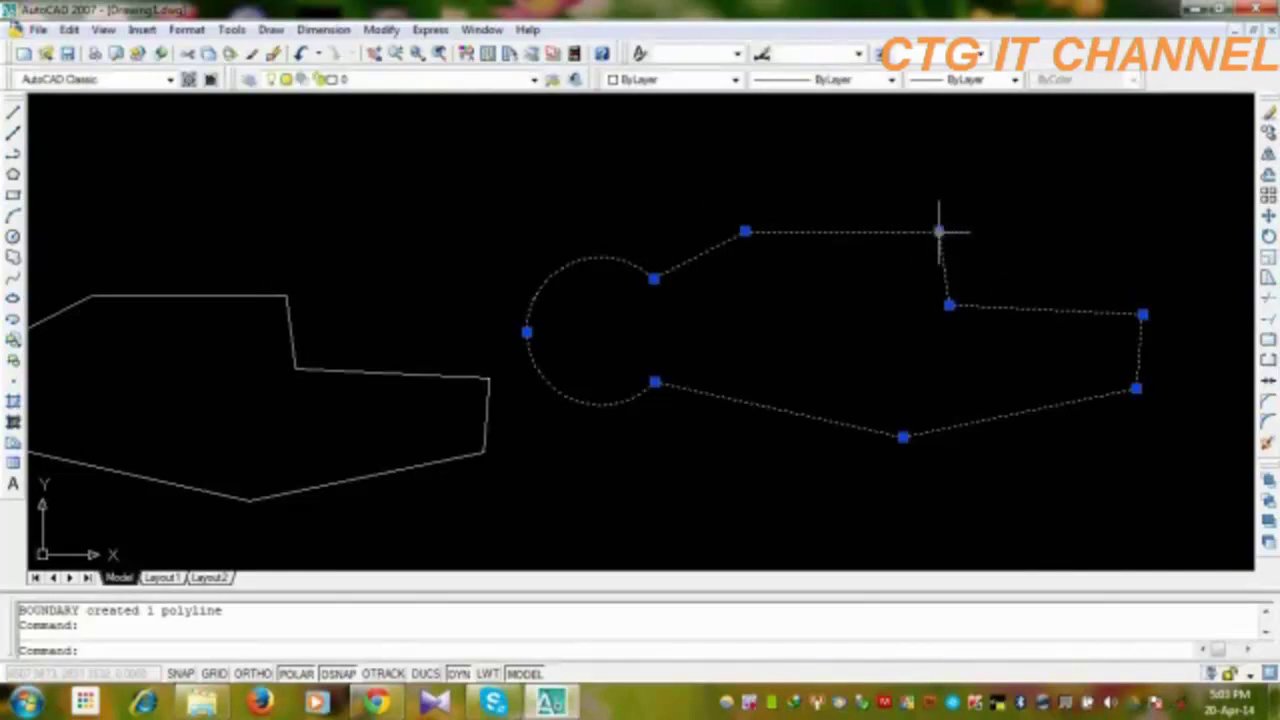
click(937, 231)
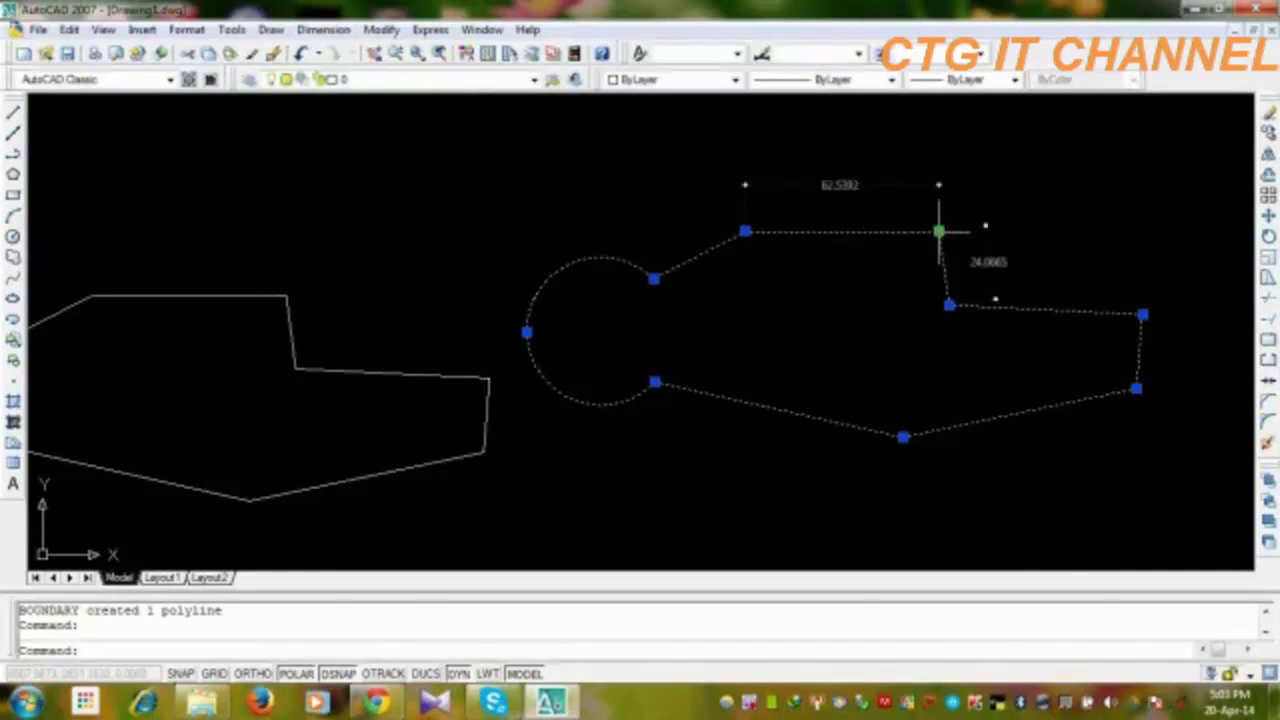
click(937, 231)
click(262, 295)
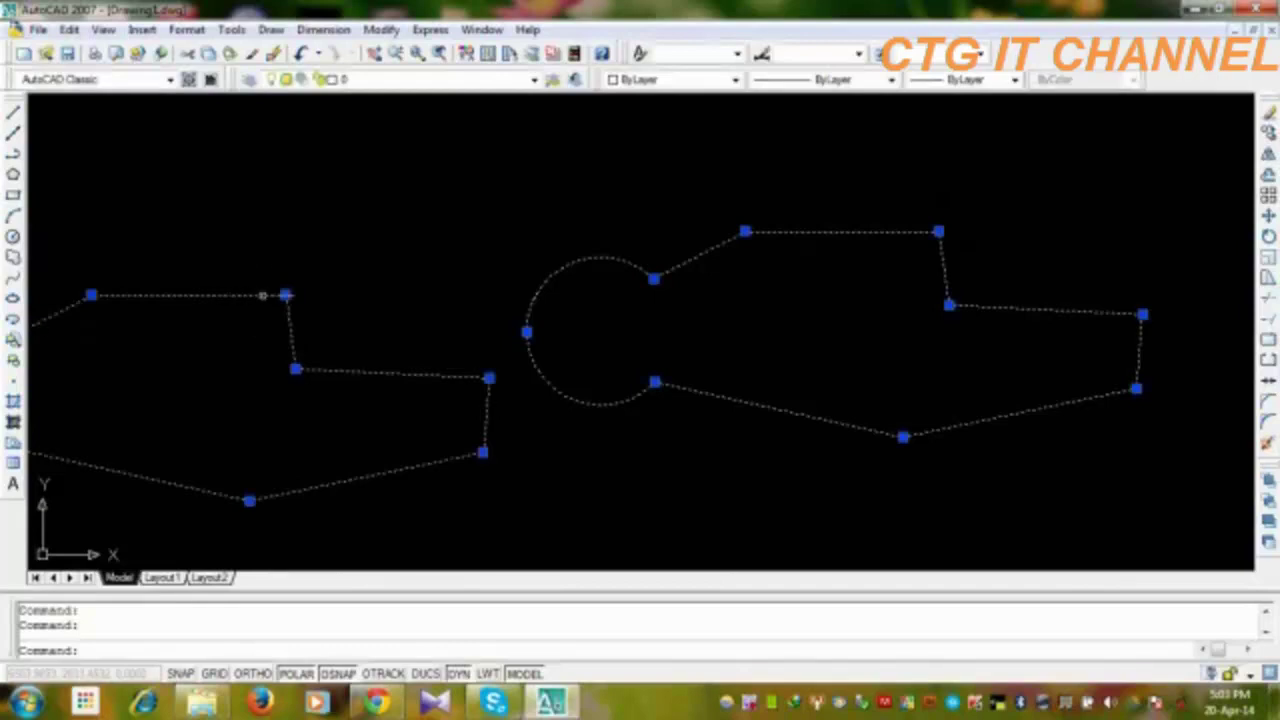
click(285, 295)
click(285, 295)
key(Escape)
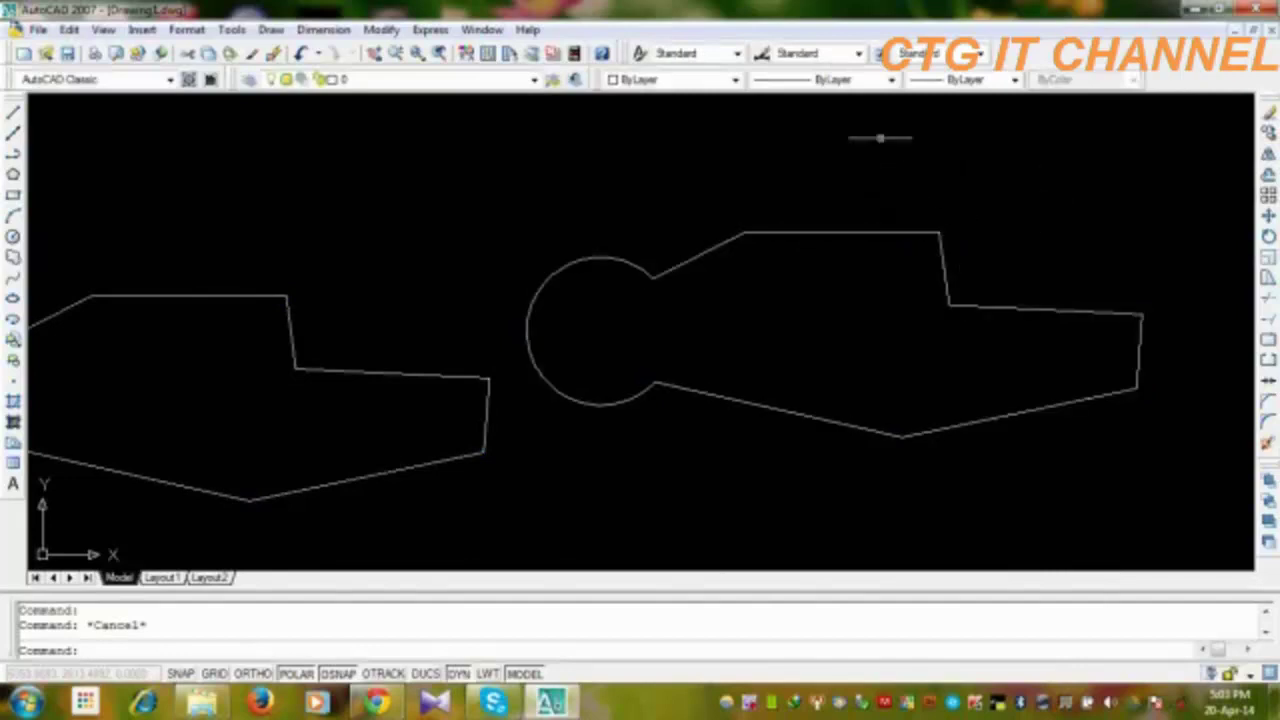
Step: Move the boundary outline up and to the left with the M command
text(m)
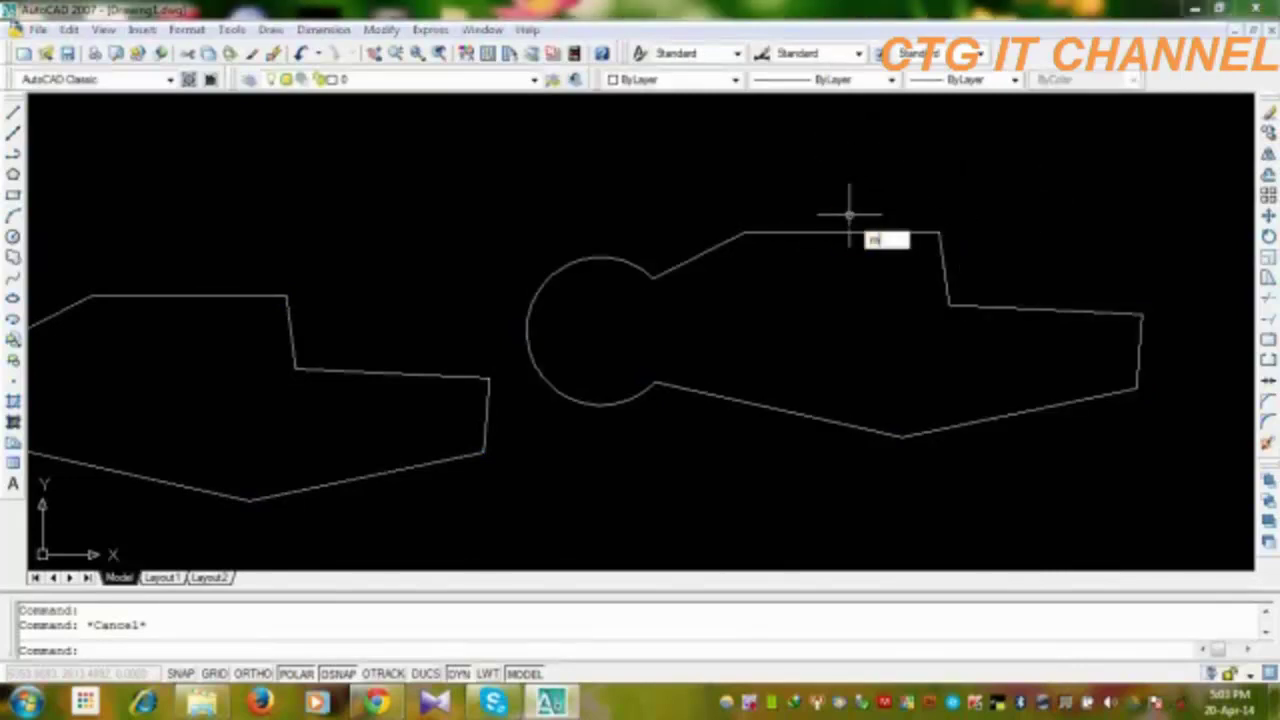
key(Return)
click(834, 232)
key(Return)
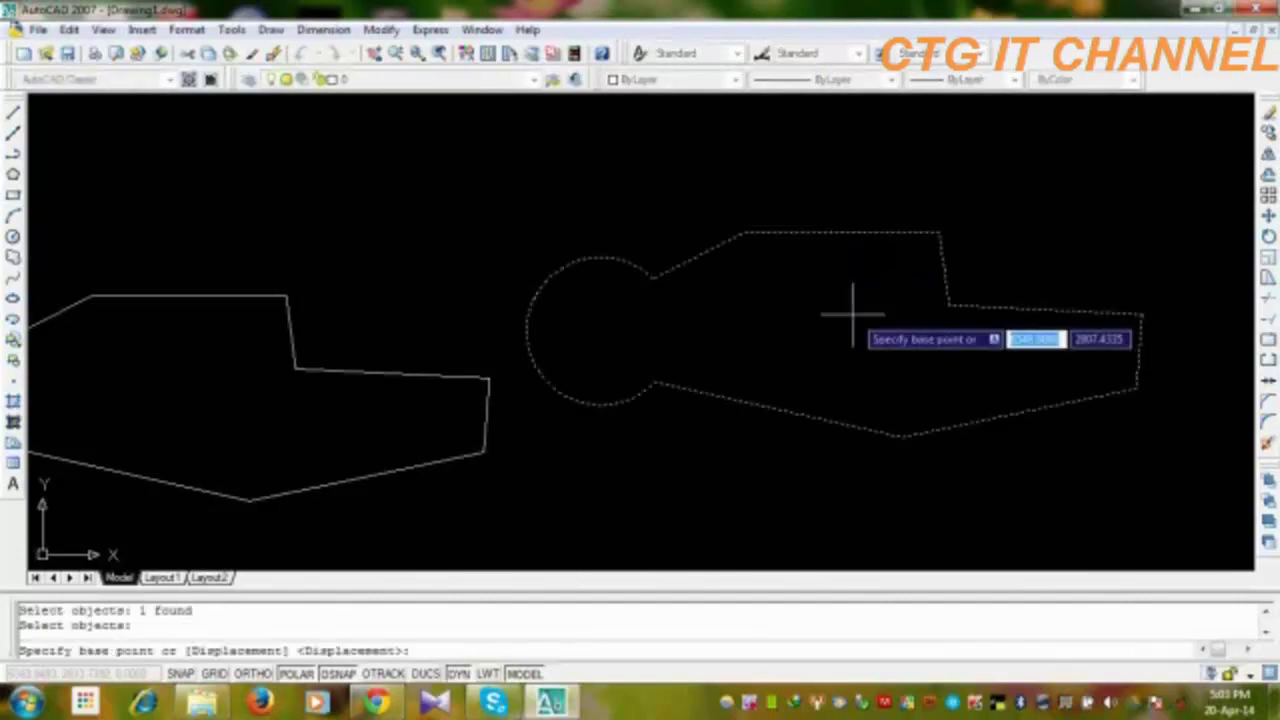
click(850, 310)
click(377, 150)
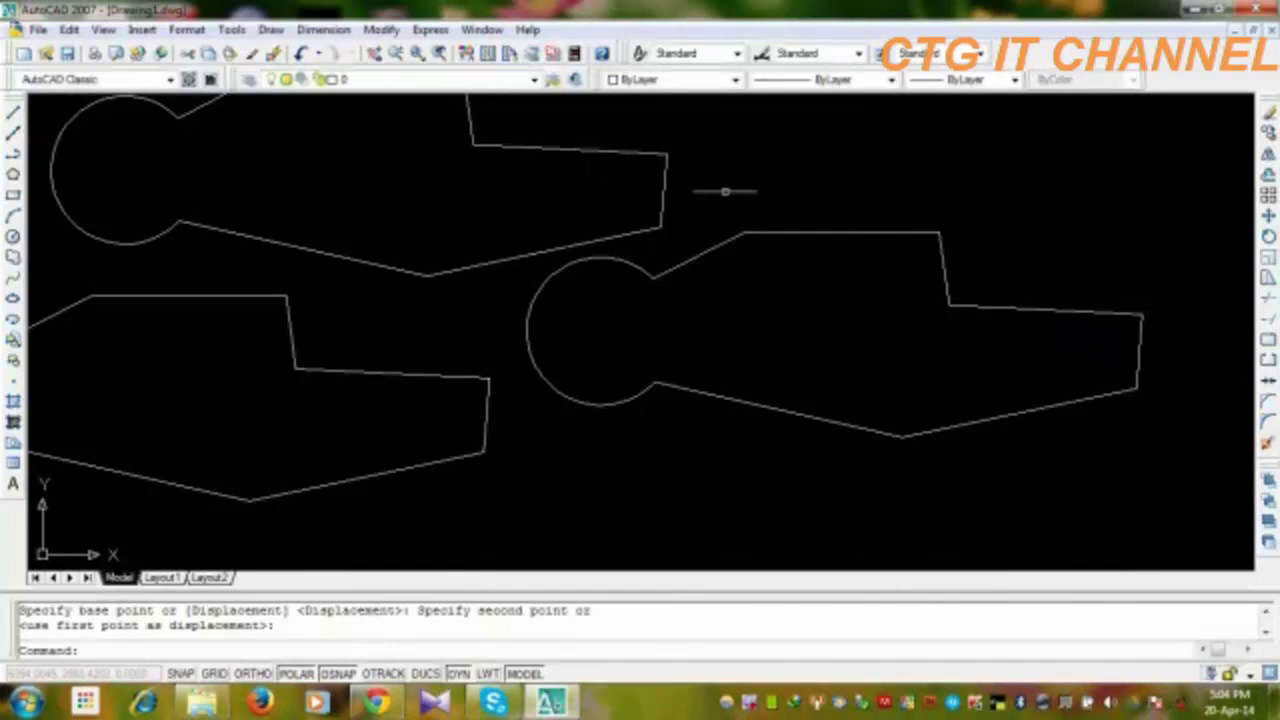
Step: Select the moved boundary outline and list its properties with LI
middle_drag(770, 313, 1005, 469)
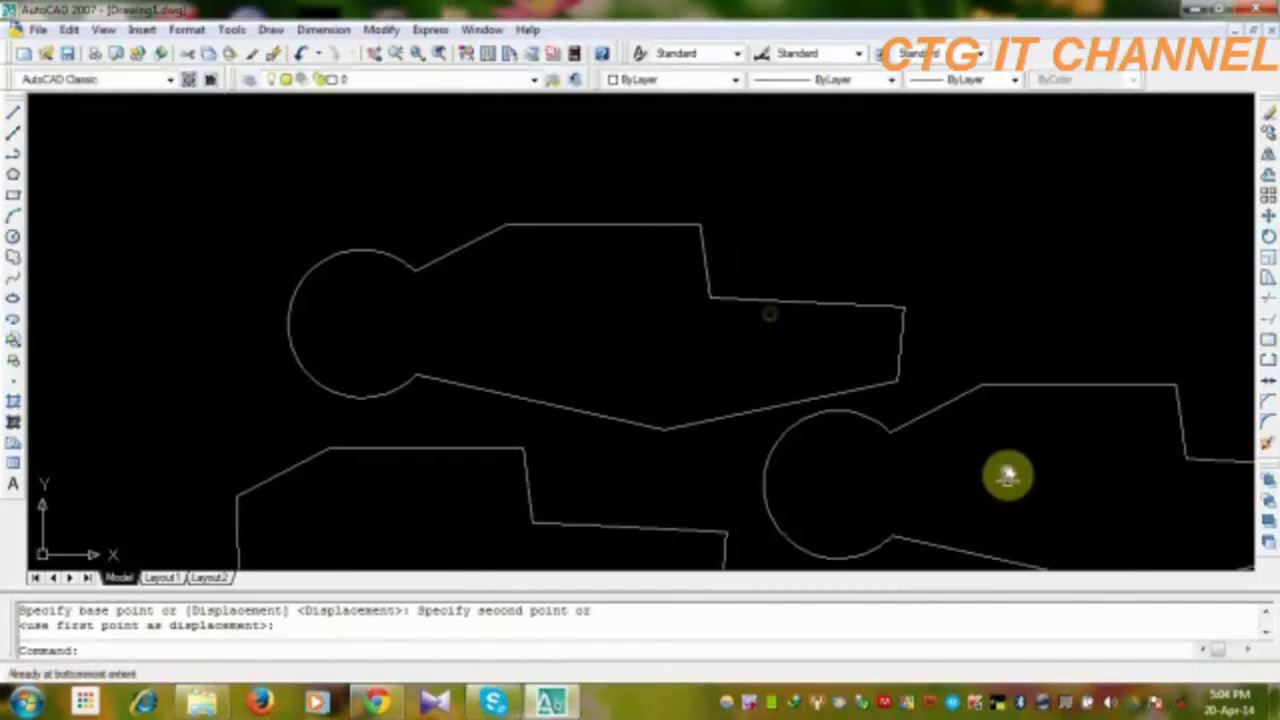
click(897, 358)
text(li)
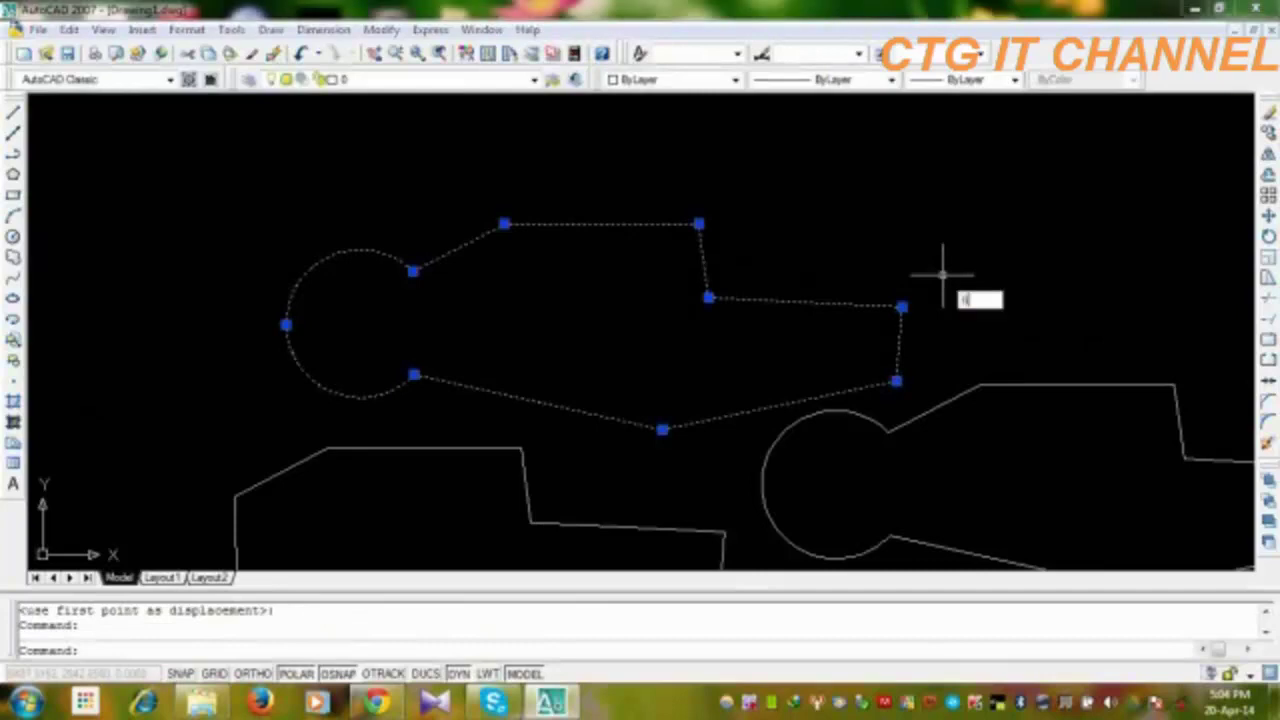
key(Return)
key(Return)
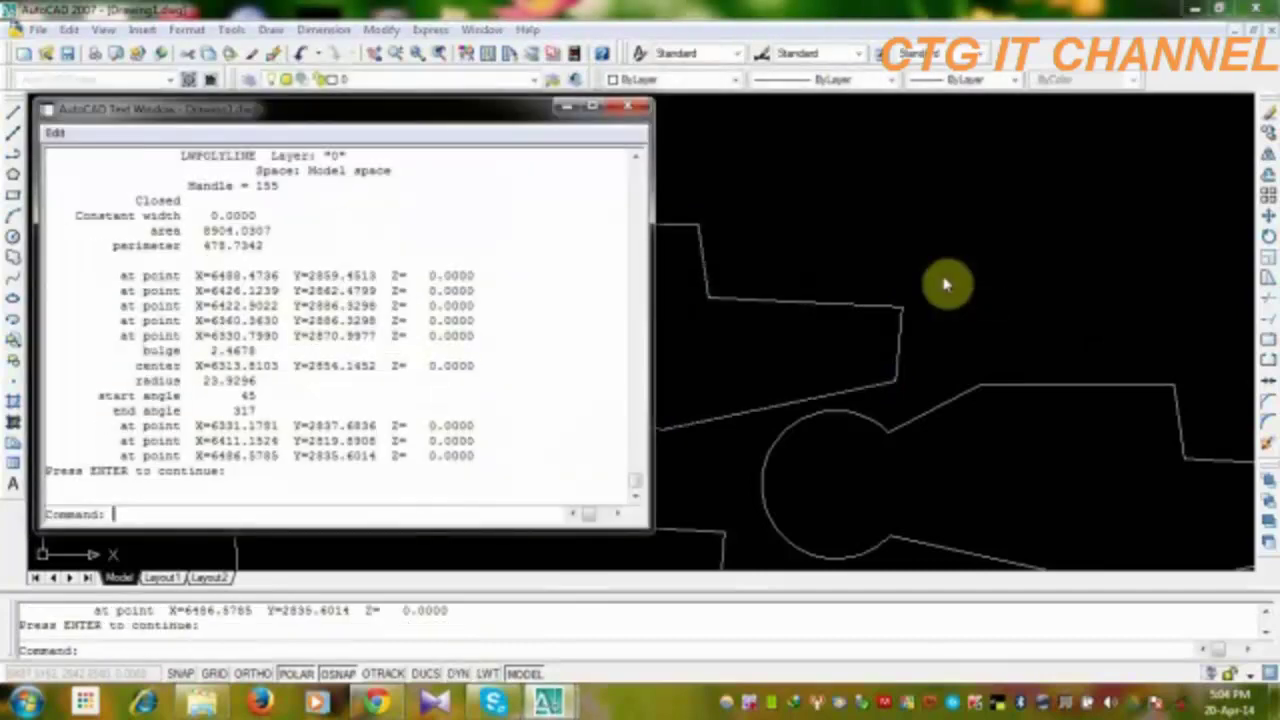
Step: Close the previous listing and list the properties of the upper outline
click(630, 106)
key(Escape)
text(i)
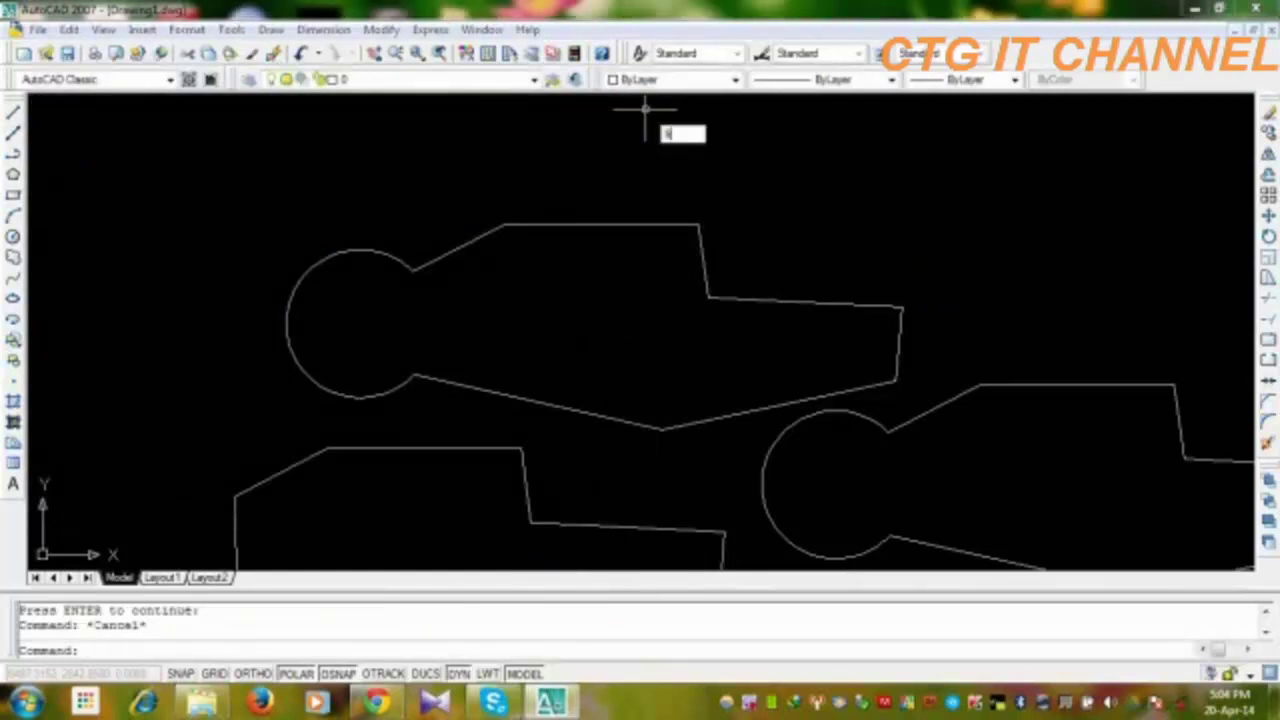
key(Return)
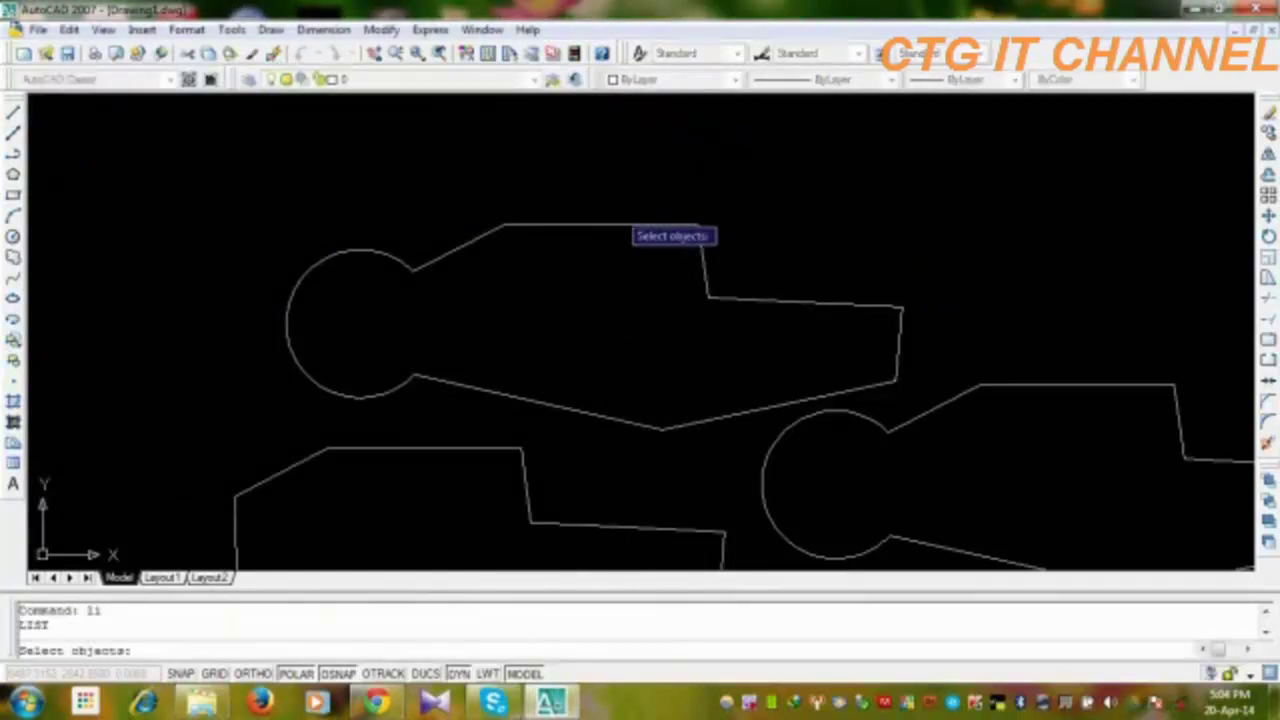
click(617, 224)
key(Return)
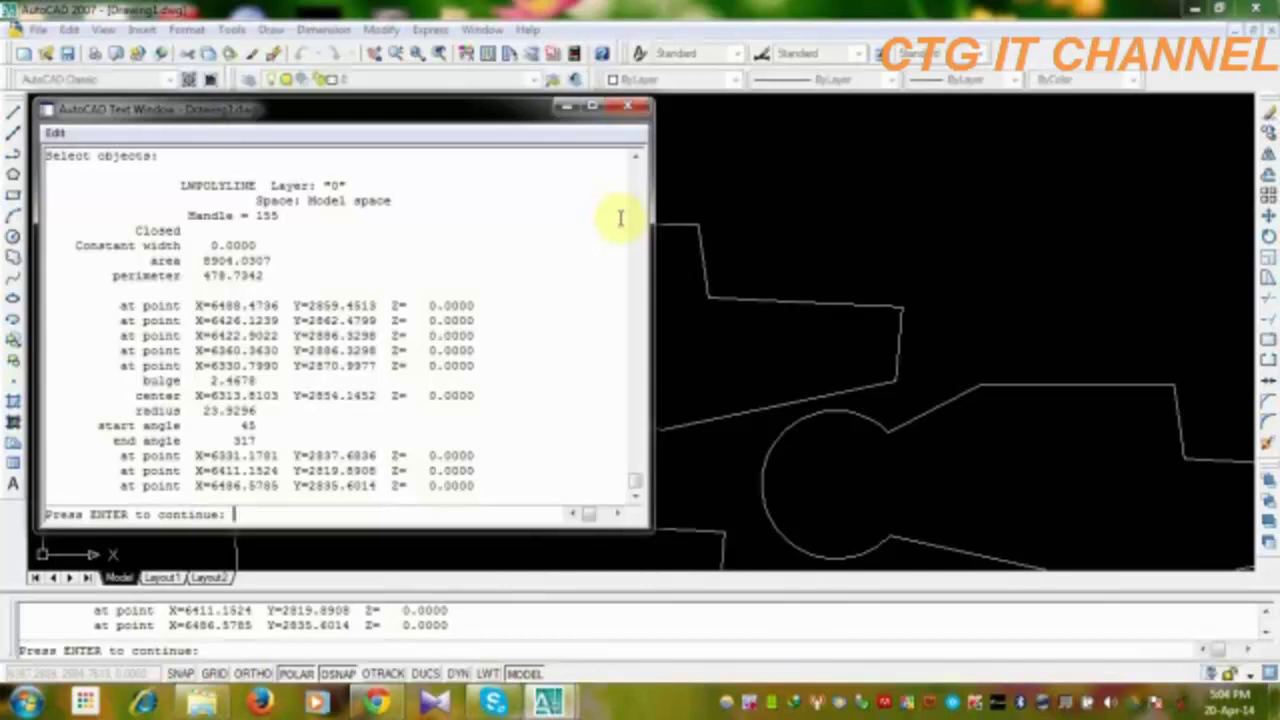
Step: Close the property listing window and pan the drawing slightly up and left
key(Escape)
key(Escape)
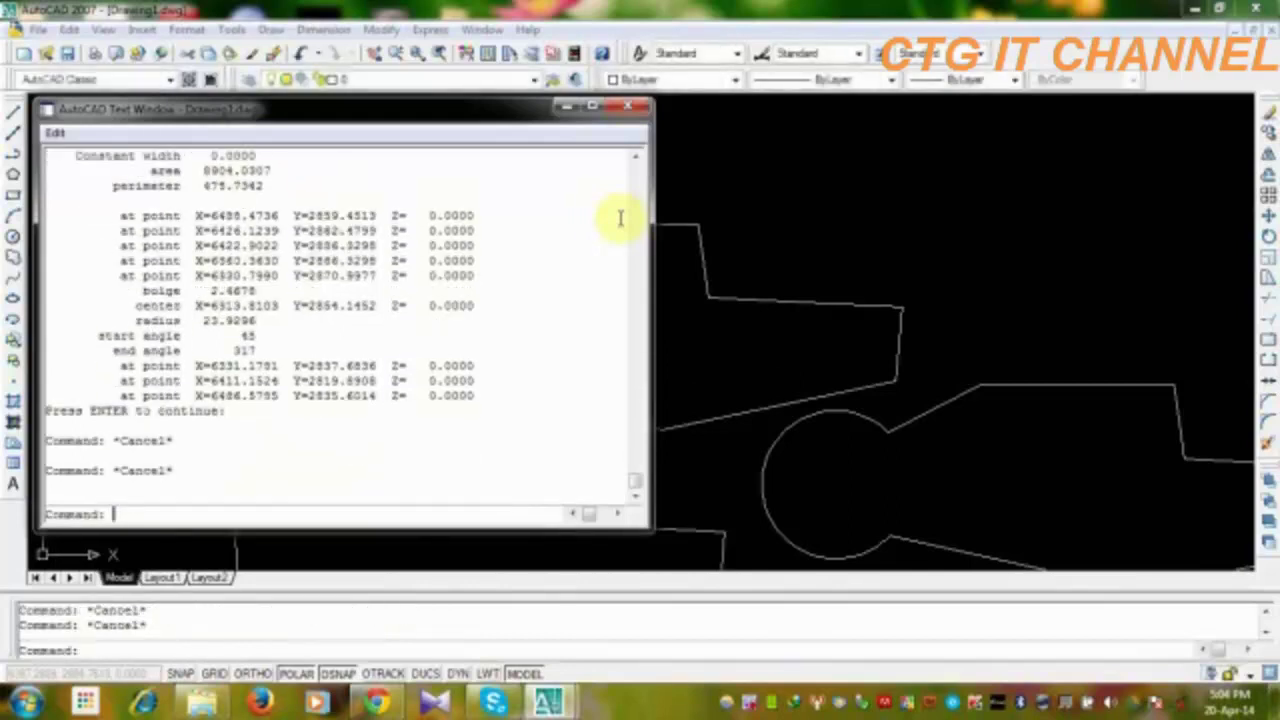
click(628, 105)
middle_drag(618, 283, 603, 243)
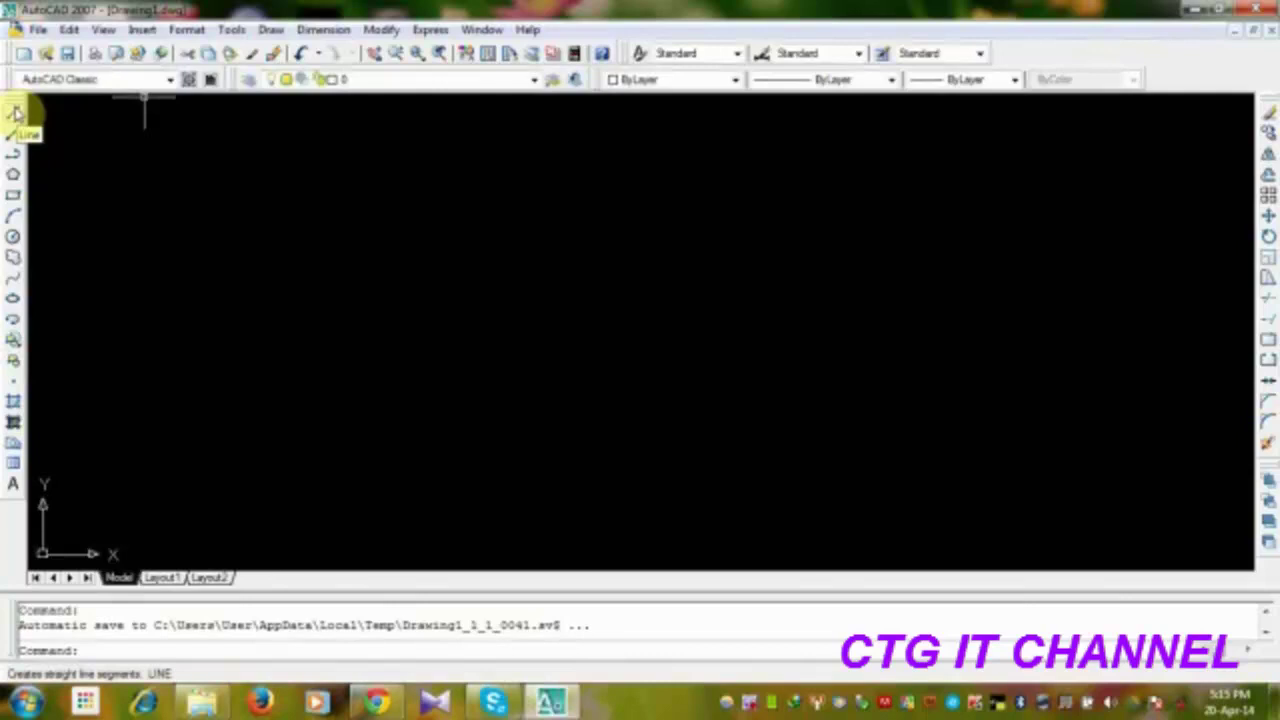
click(14, 113)
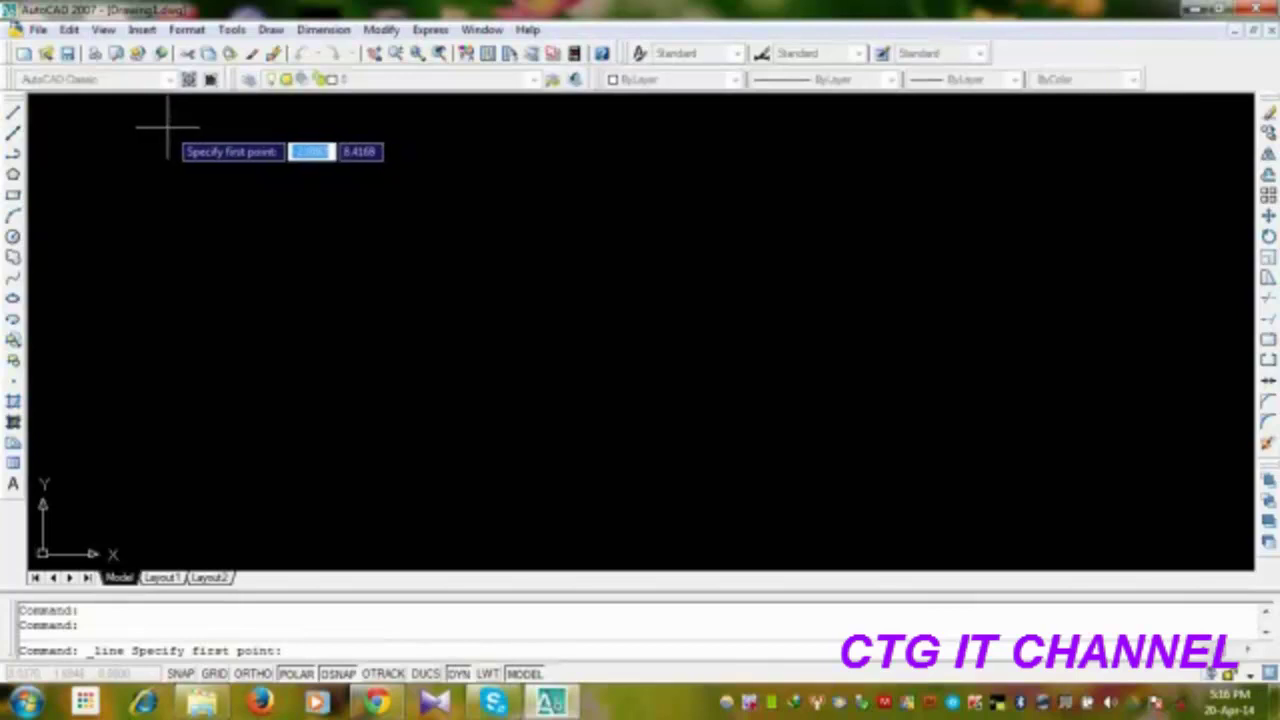
click(167, 127)
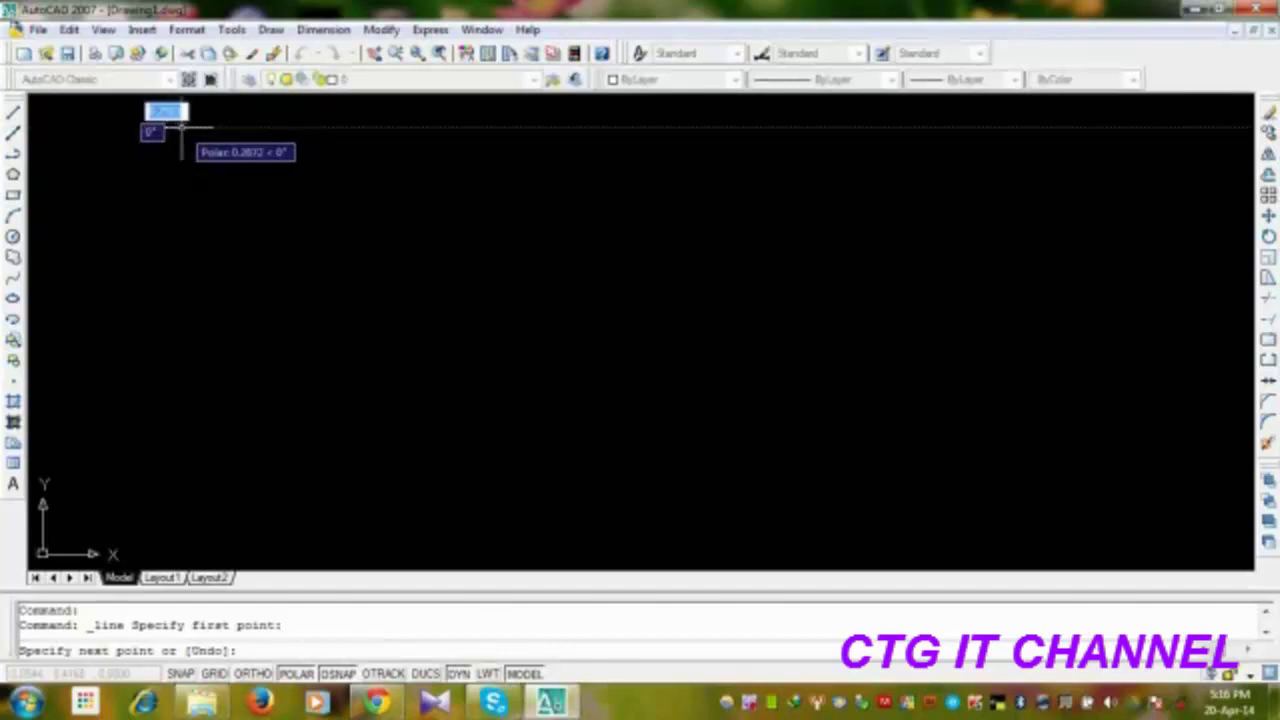
right_click(143, 135)
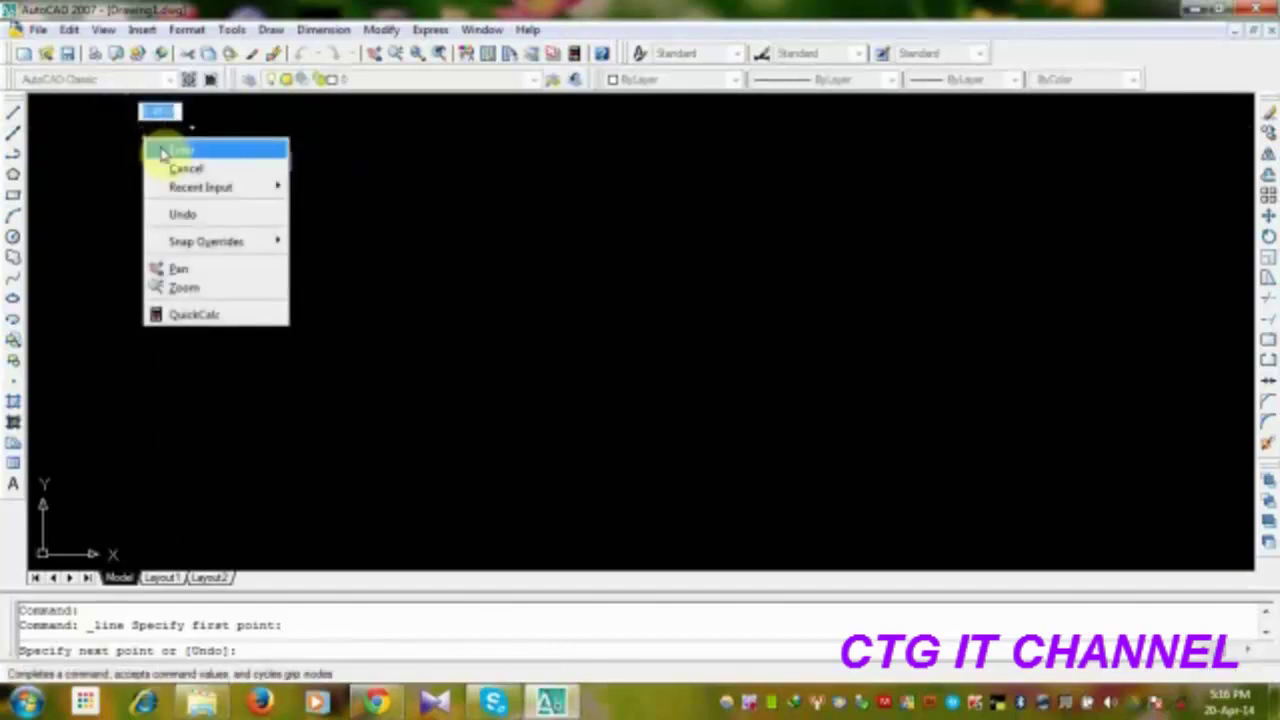
click(182, 166)
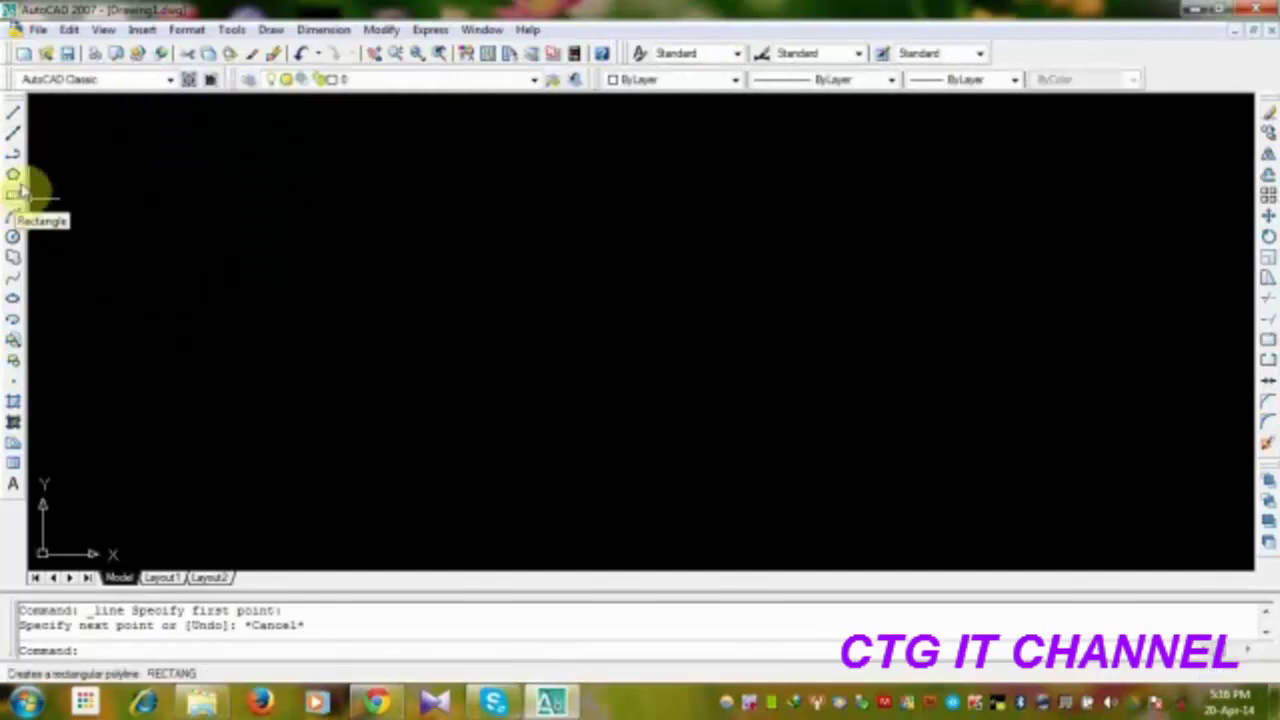
click(13, 112)
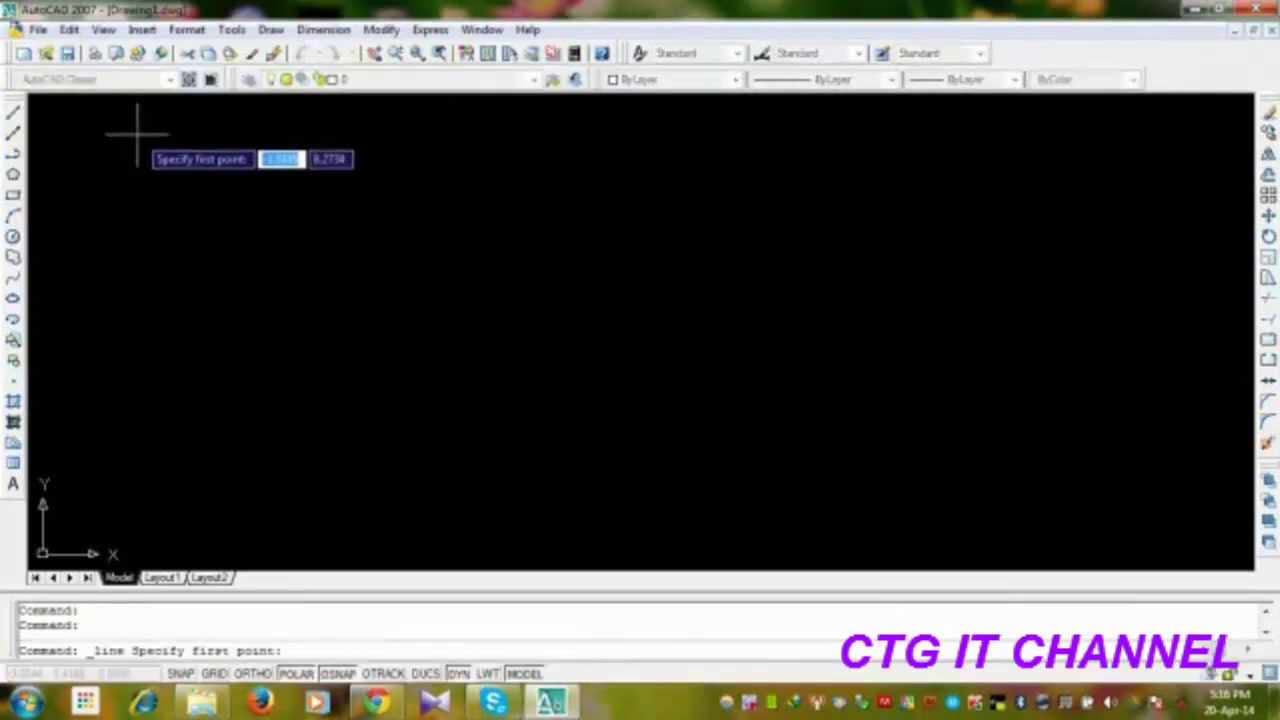
key(Escape)
key(Escape)
key(Escape)
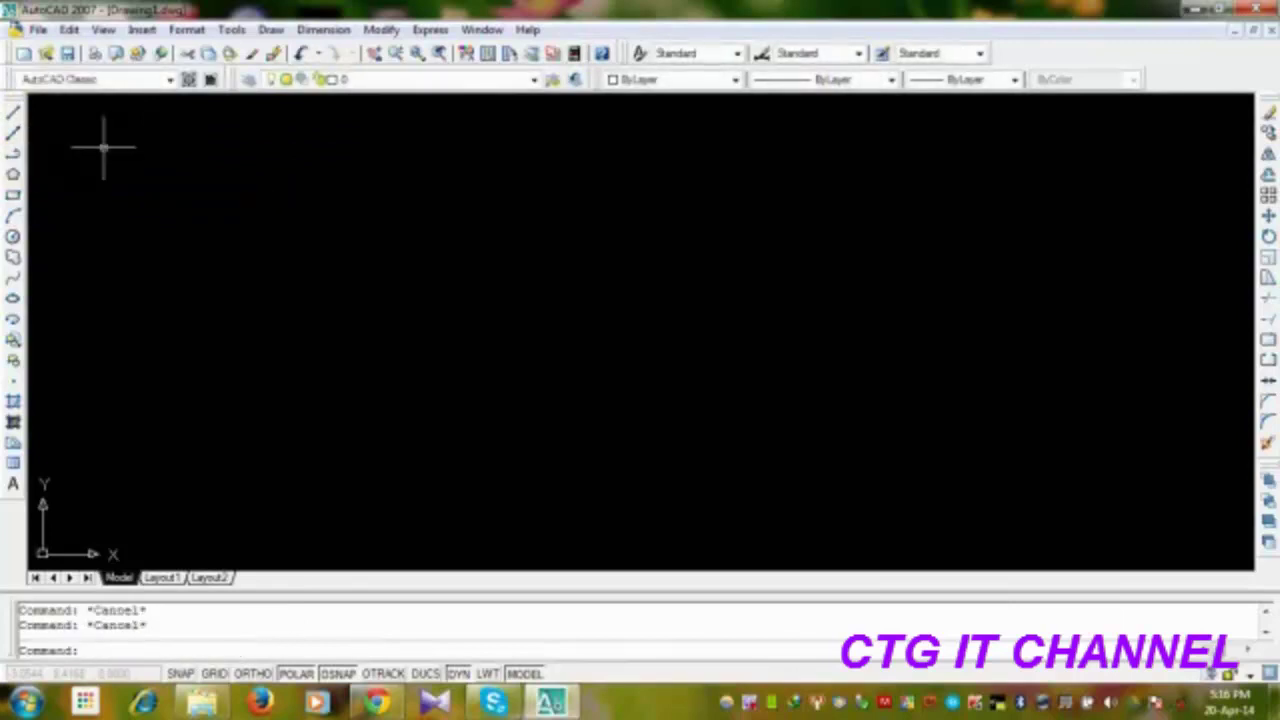
click(103, 148)
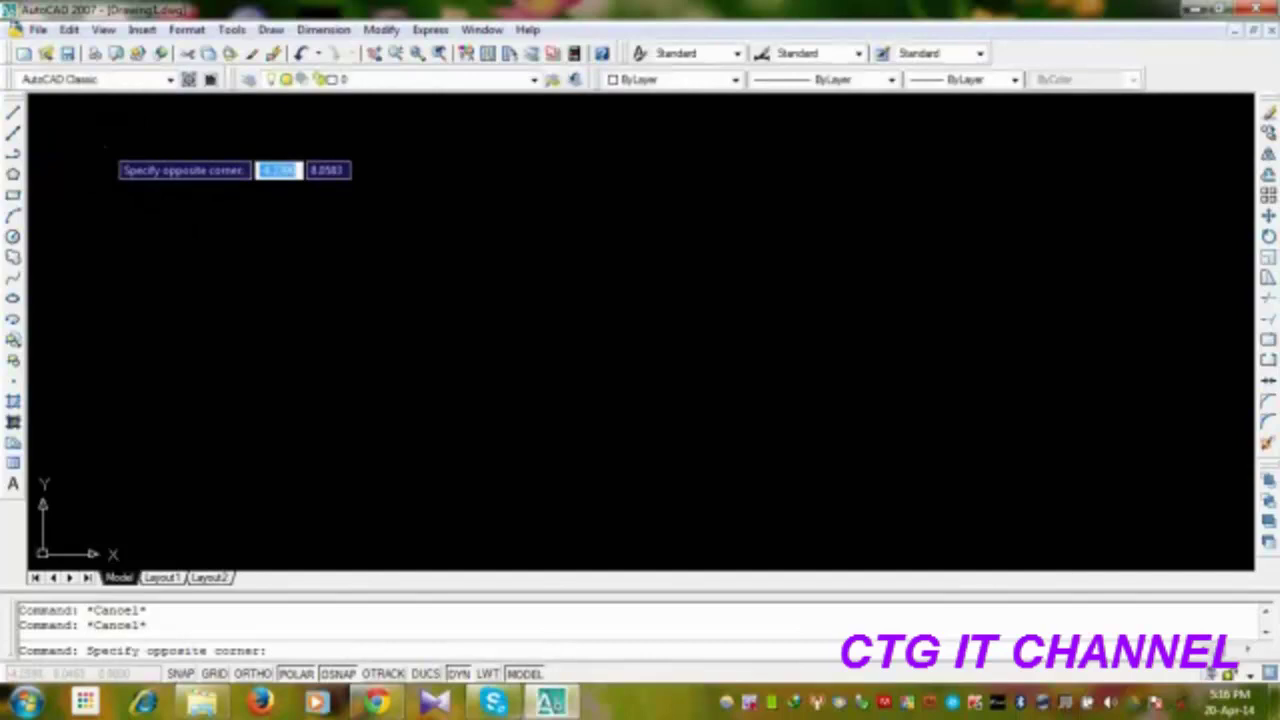
key(Escape)
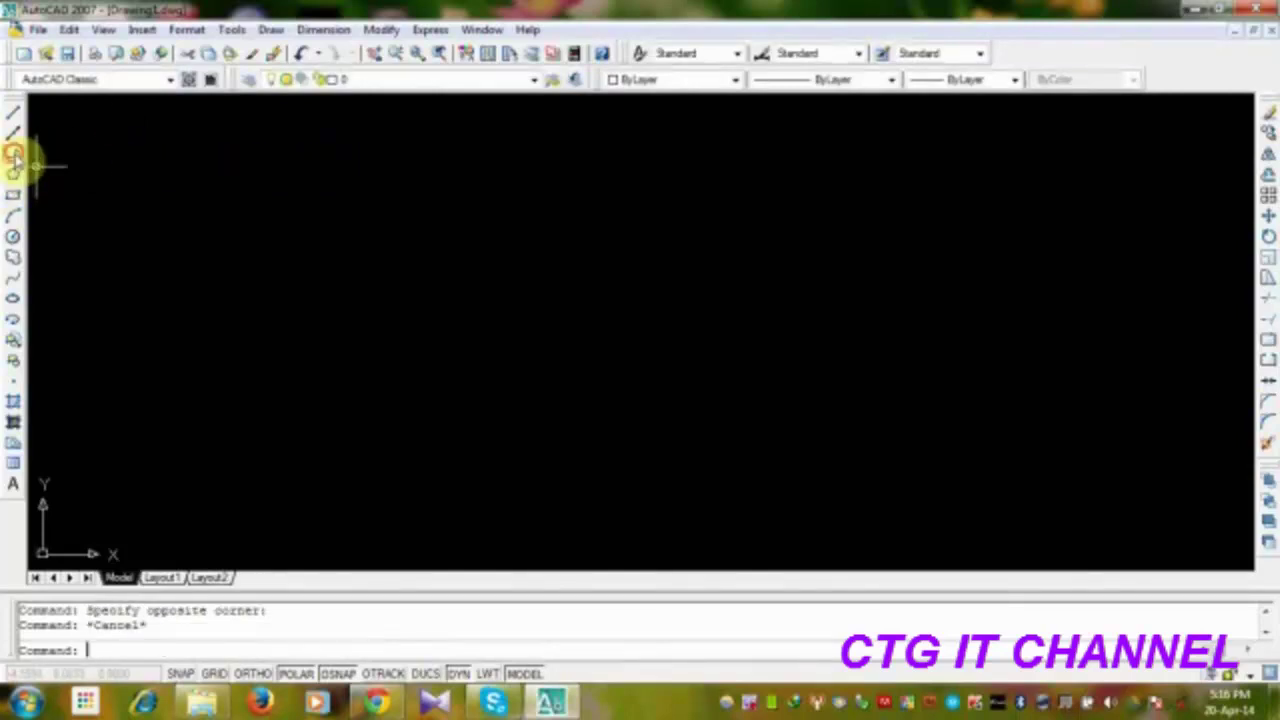
click(14, 156)
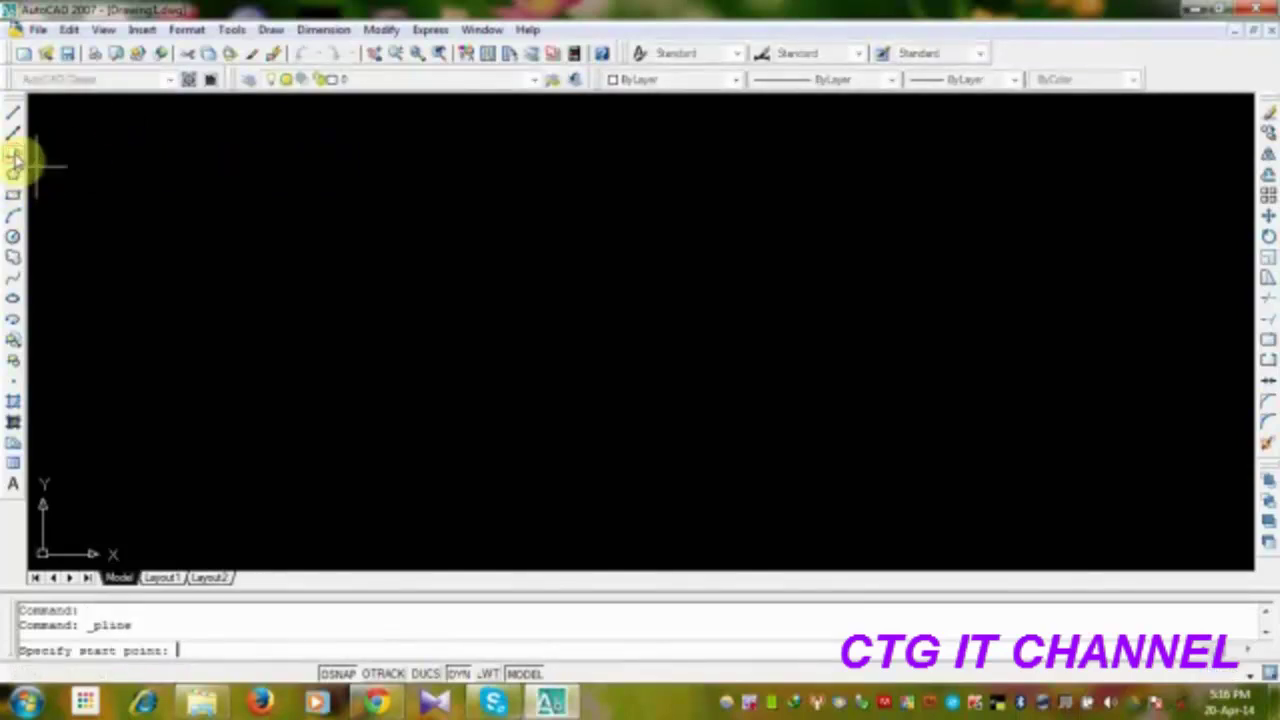
click(496, 204)
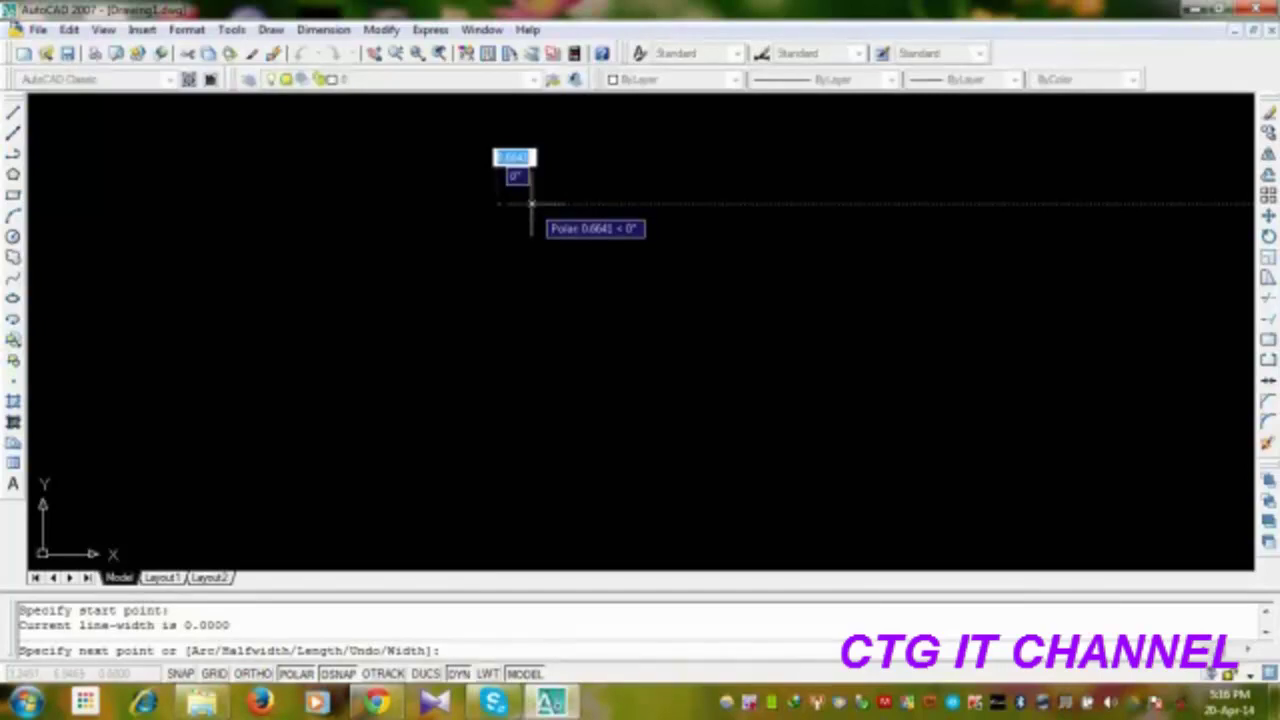
key(Escape)
key(Escape)
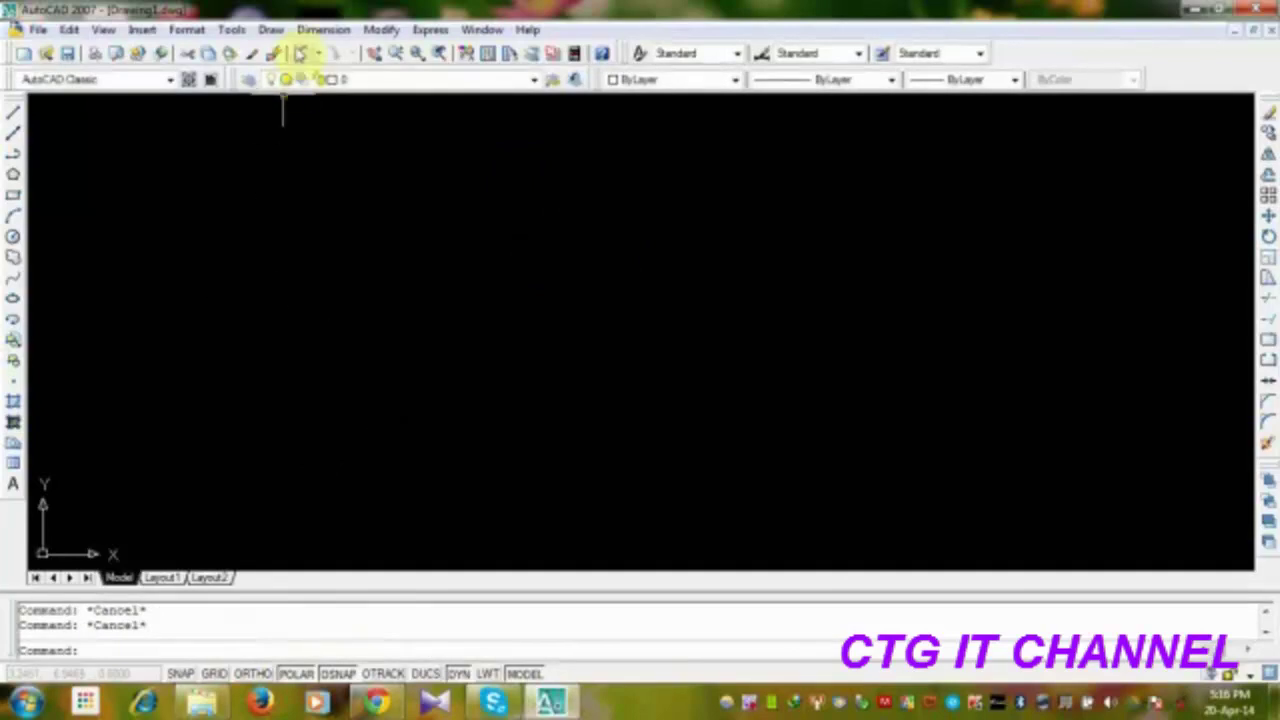
Step: Open the Dimension Style Manager and close it without changes
click(321, 31)
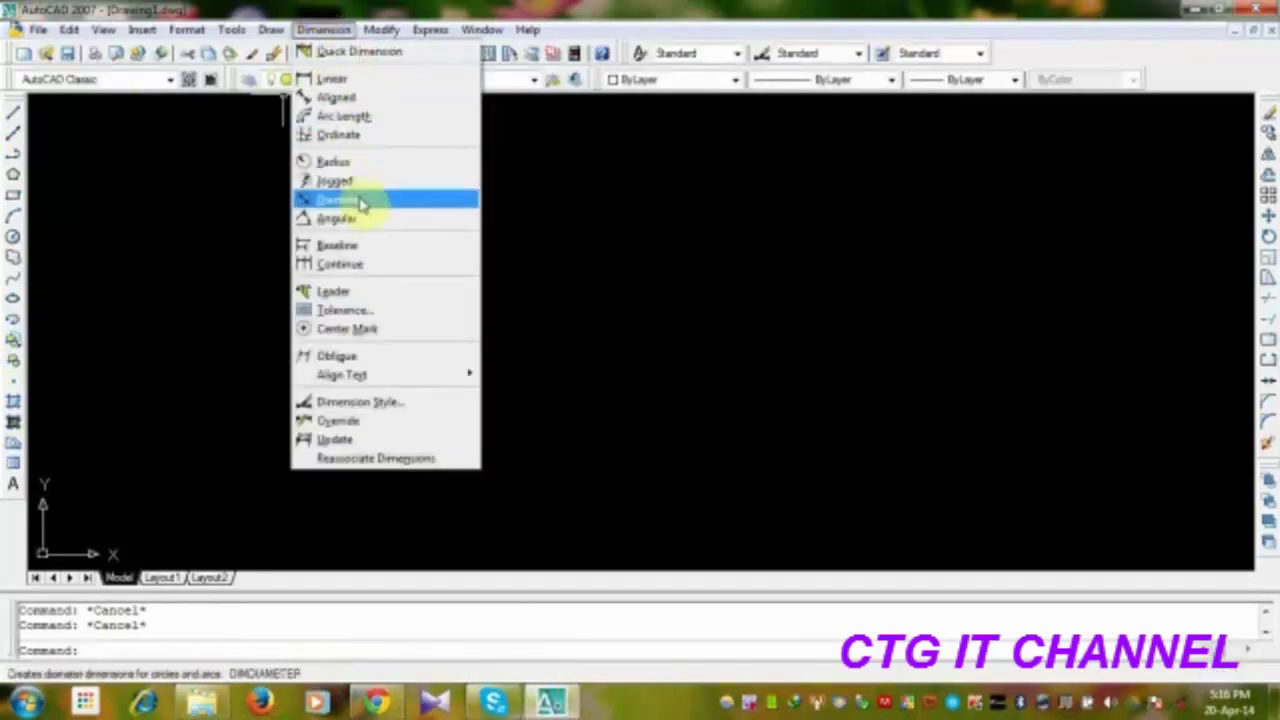
click(388, 403)
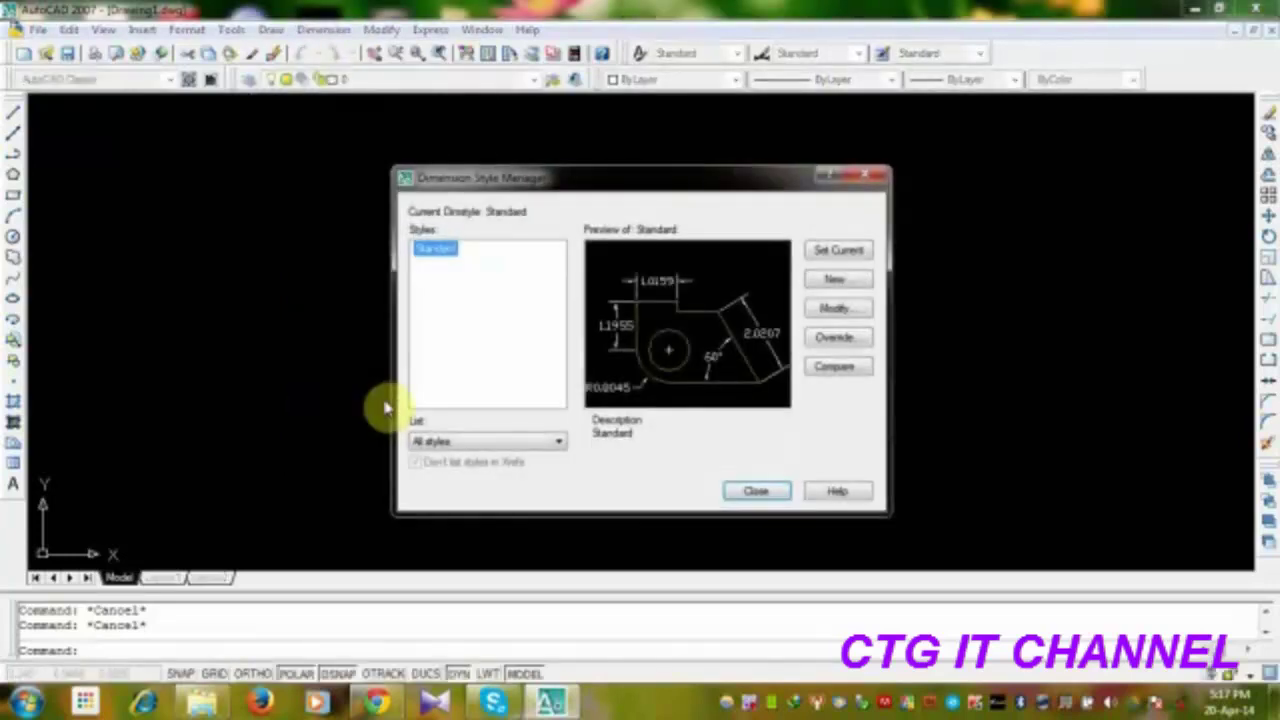
click(862, 178)
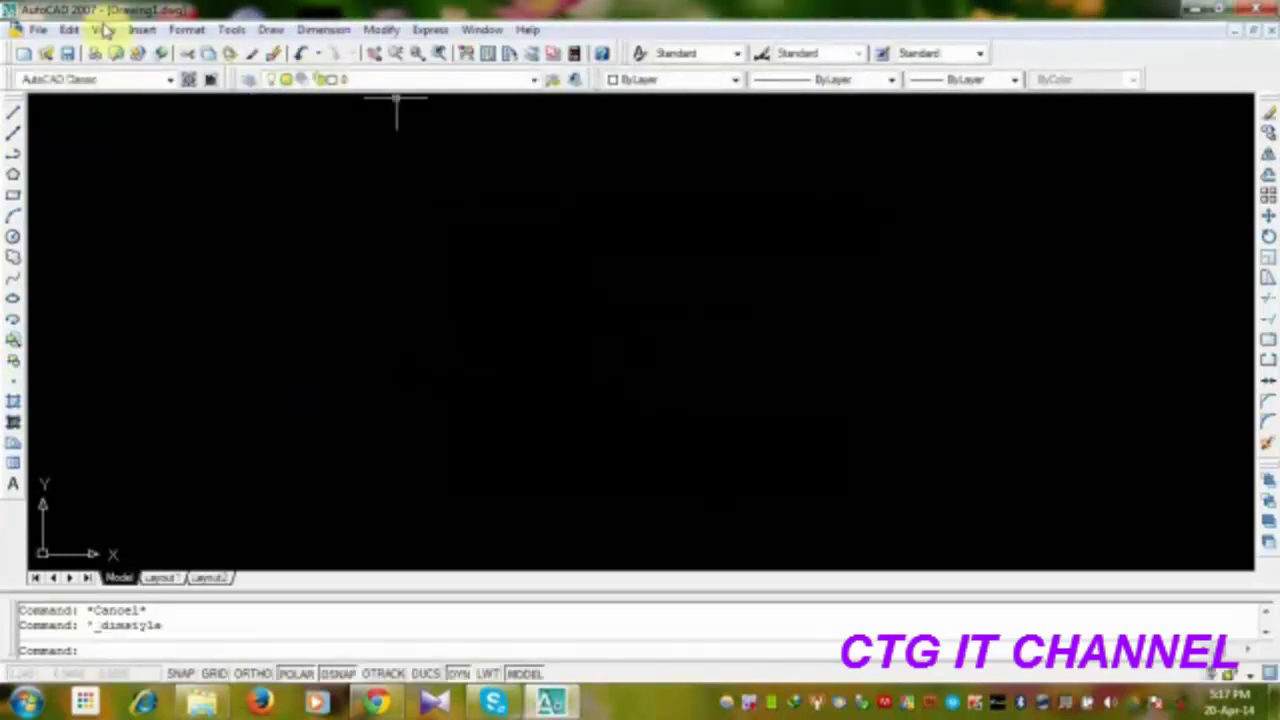
Step: Set drawing length units to Engineering with 0'-0.00" precision
click(183, 29)
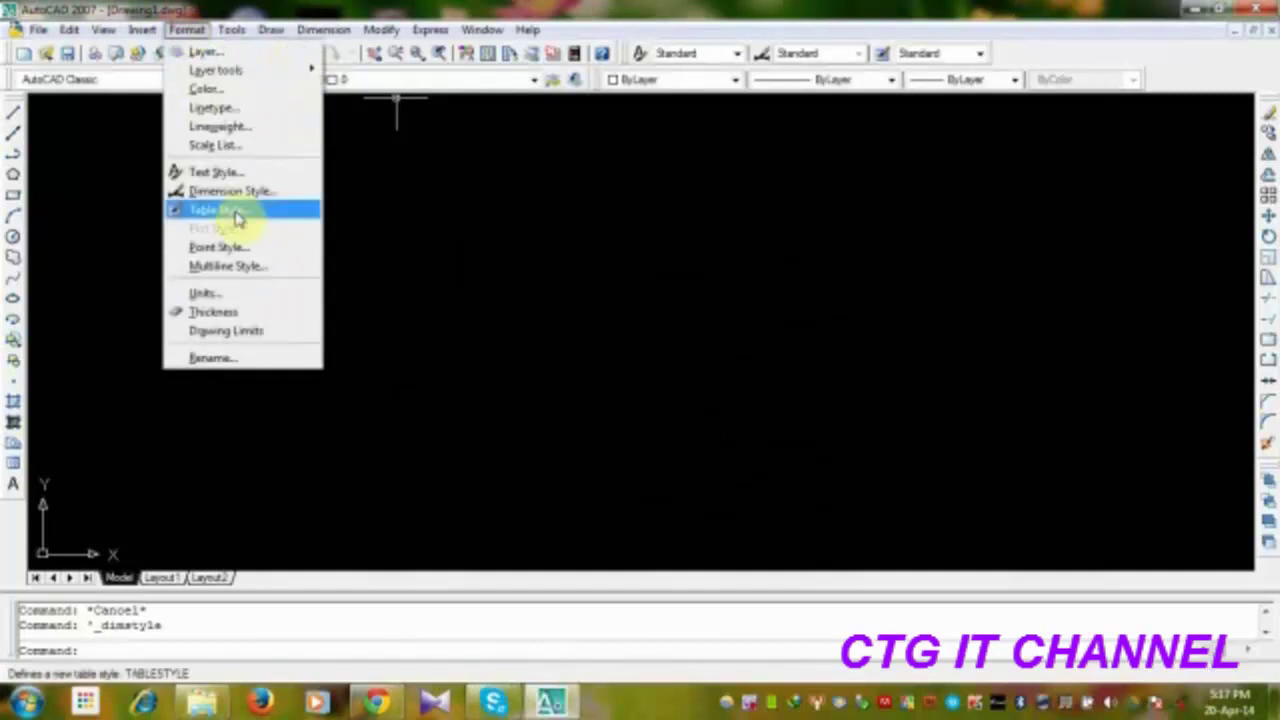
click(220, 293)
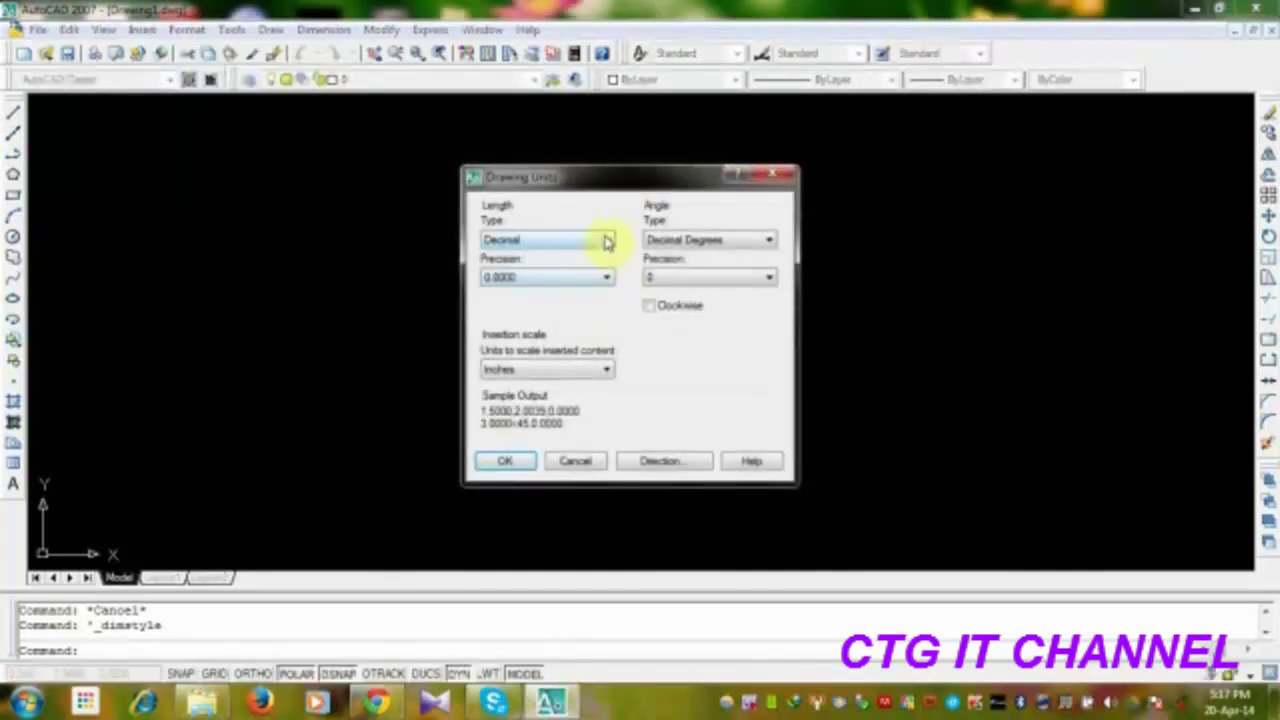
click(605, 240)
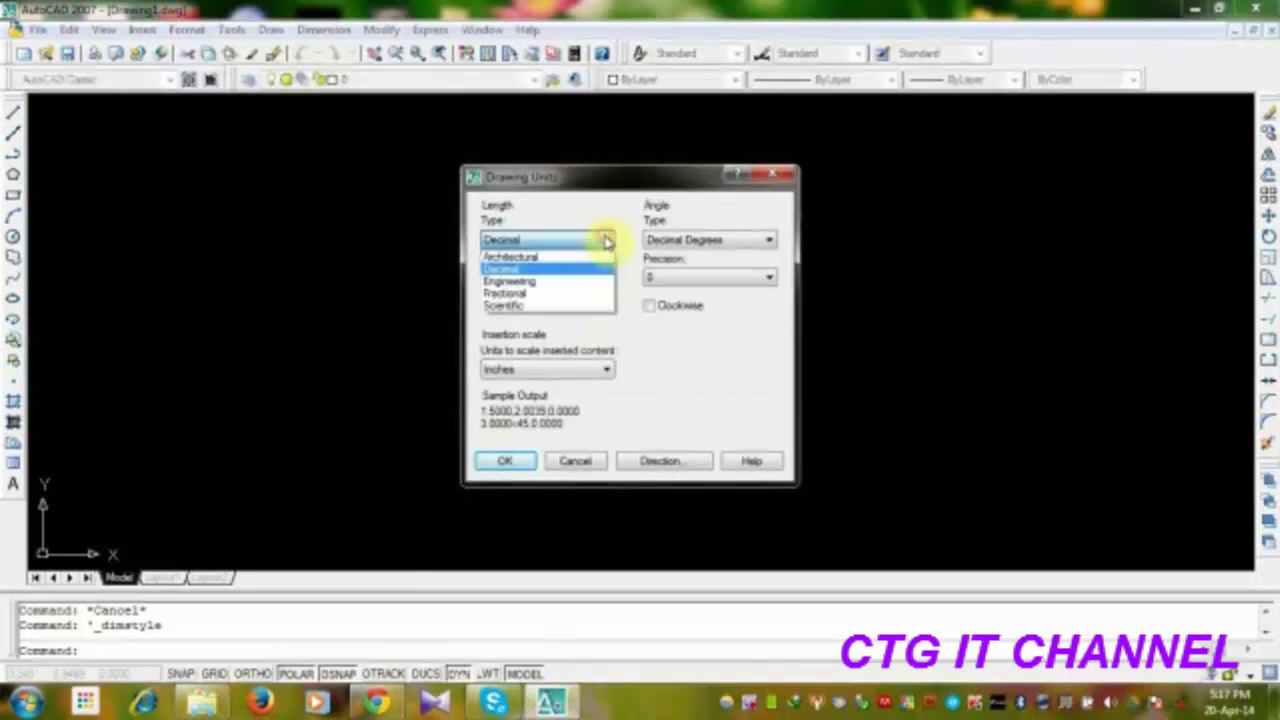
click(537, 284)
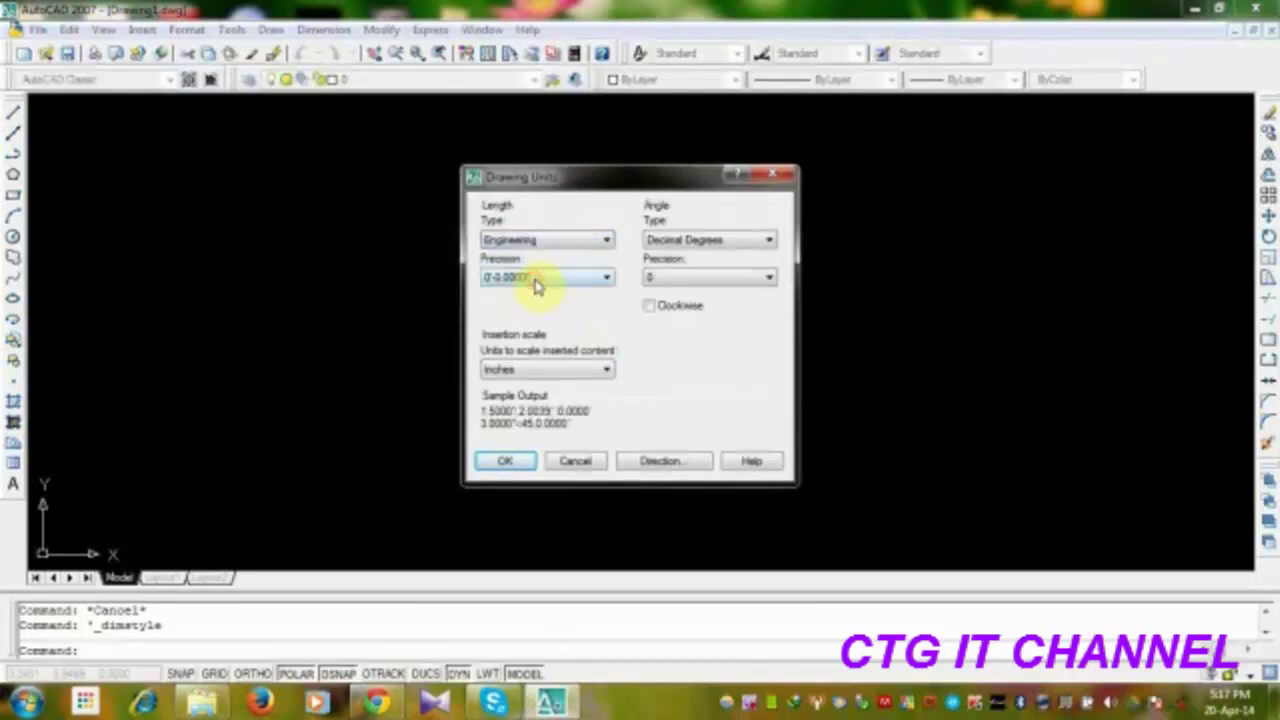
click(607, 277)
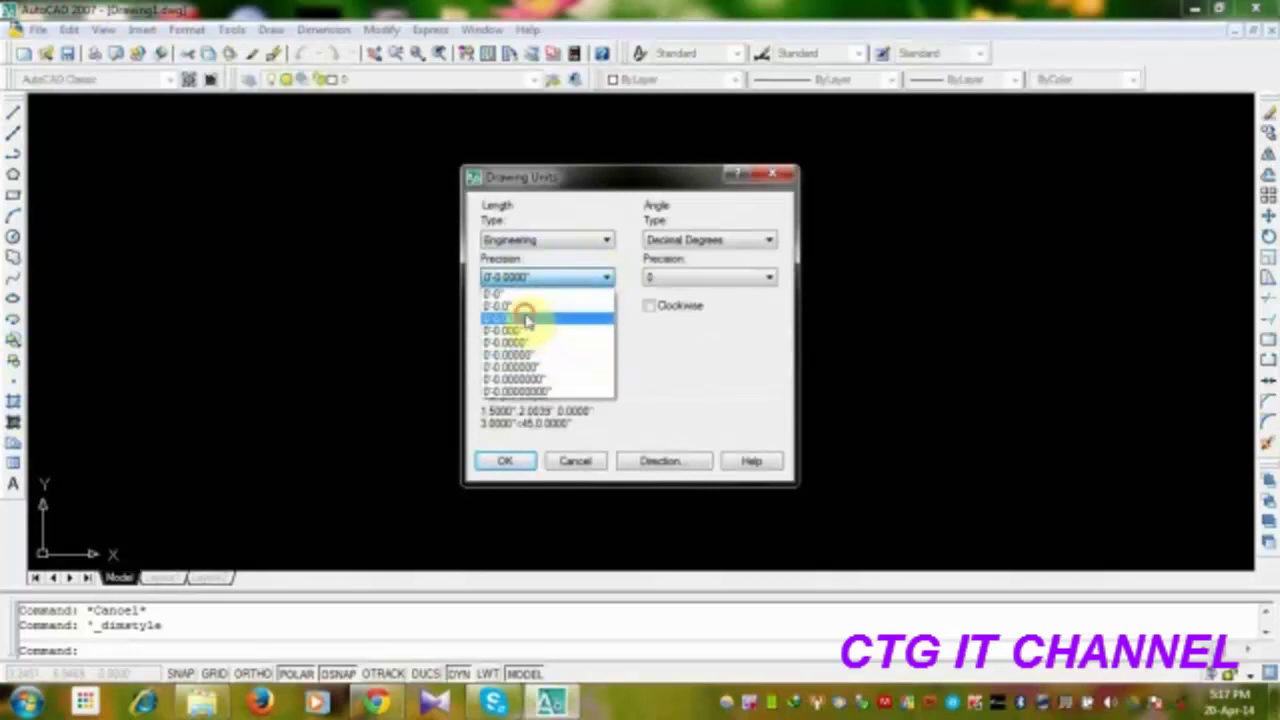
click(523, 318)
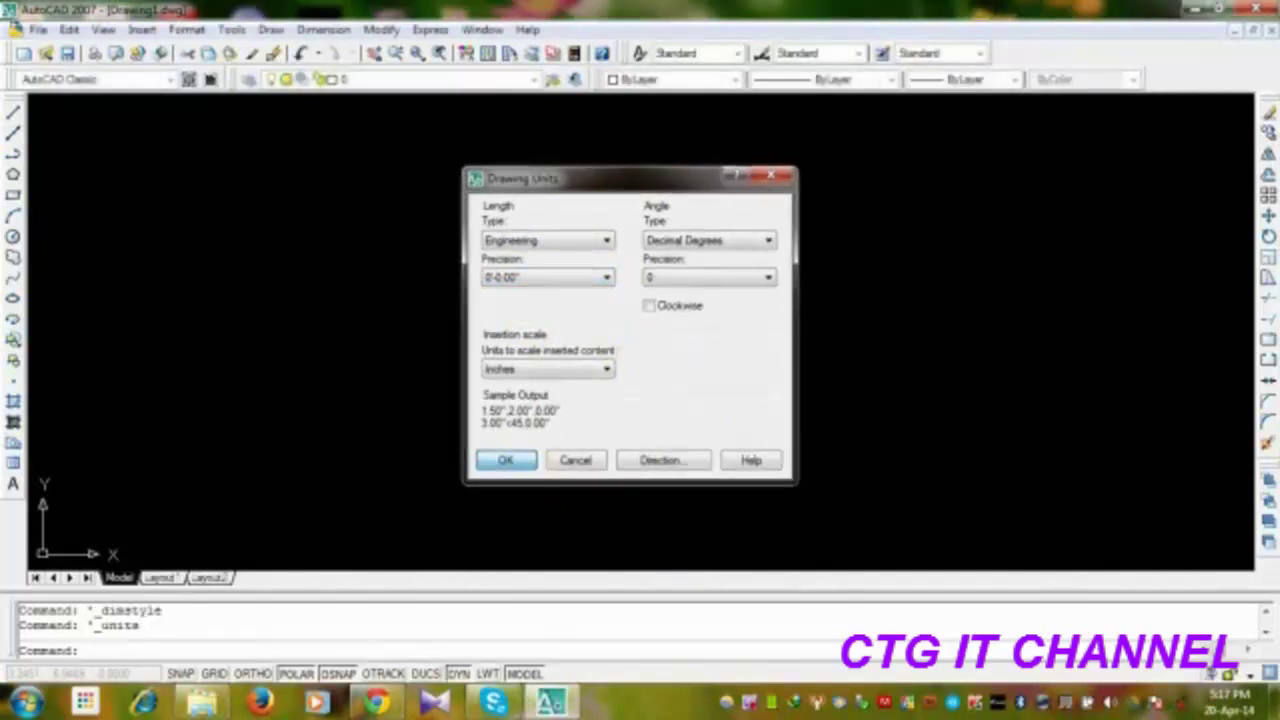
click(527, 466)
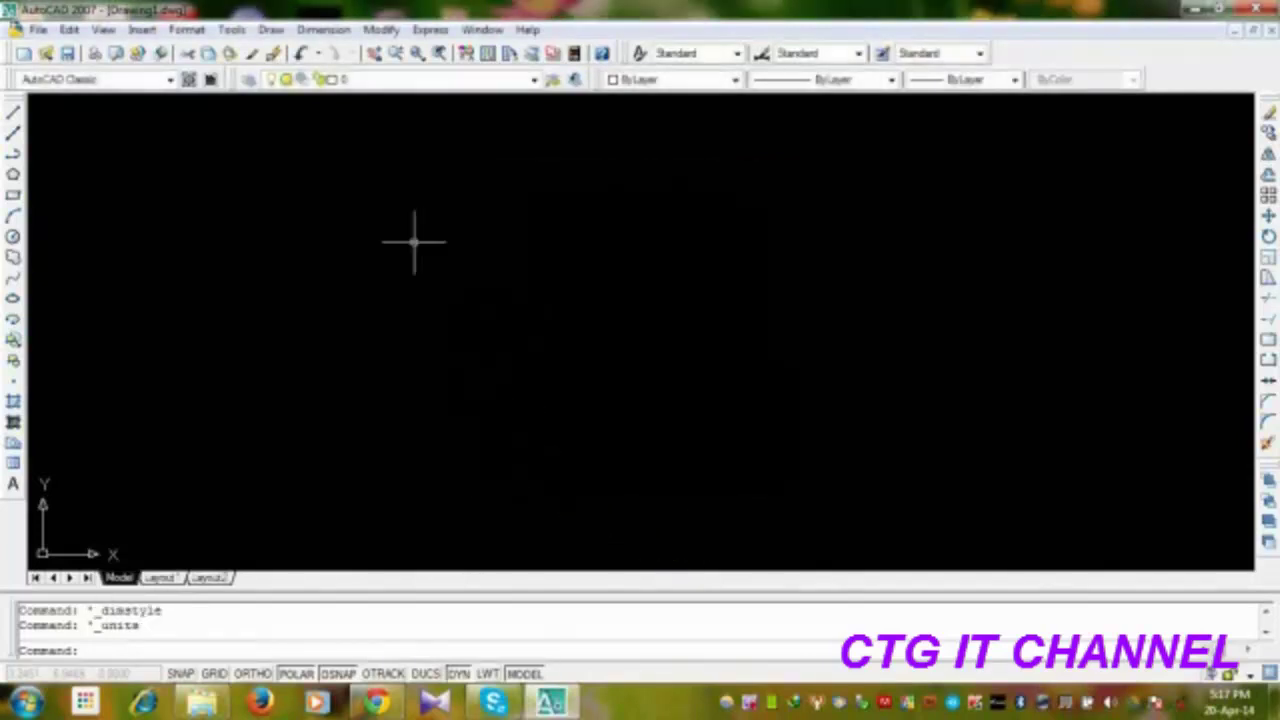
Step: Give the Standard dimension style Engineering primary units with 0'-0.00" precision
click(330, 31)
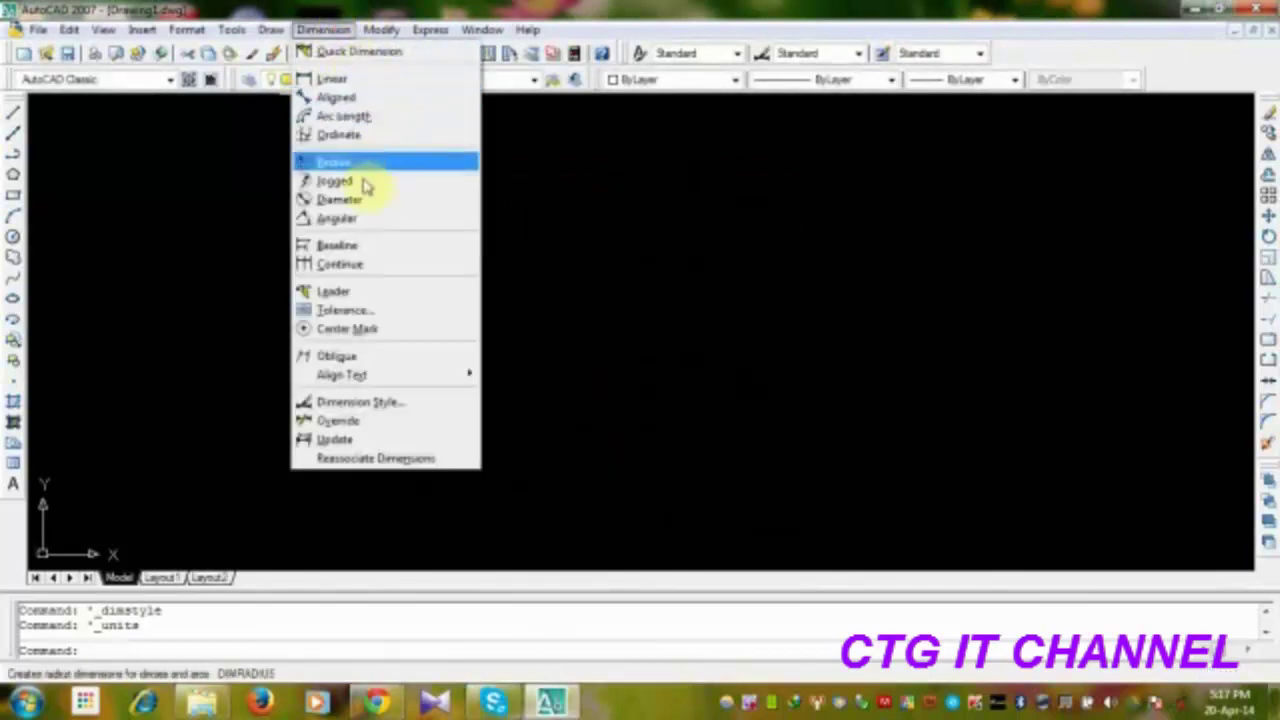
click(372, 402)
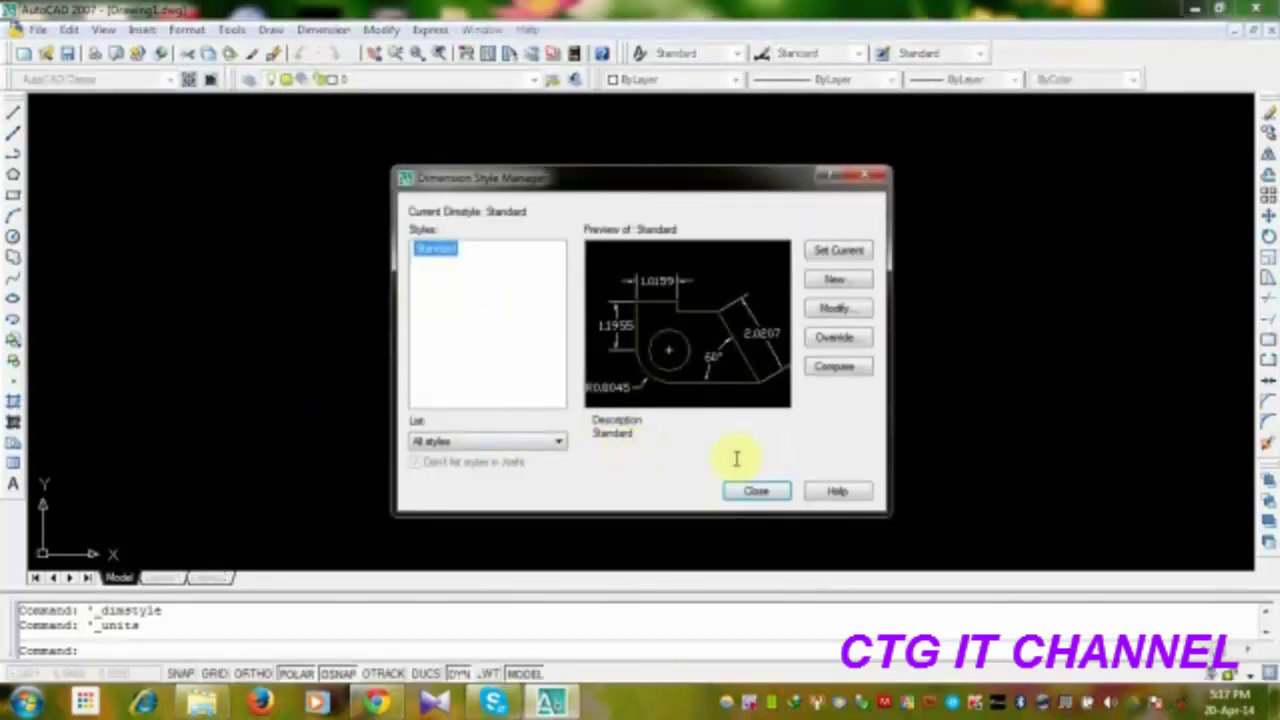
click(838, 310)
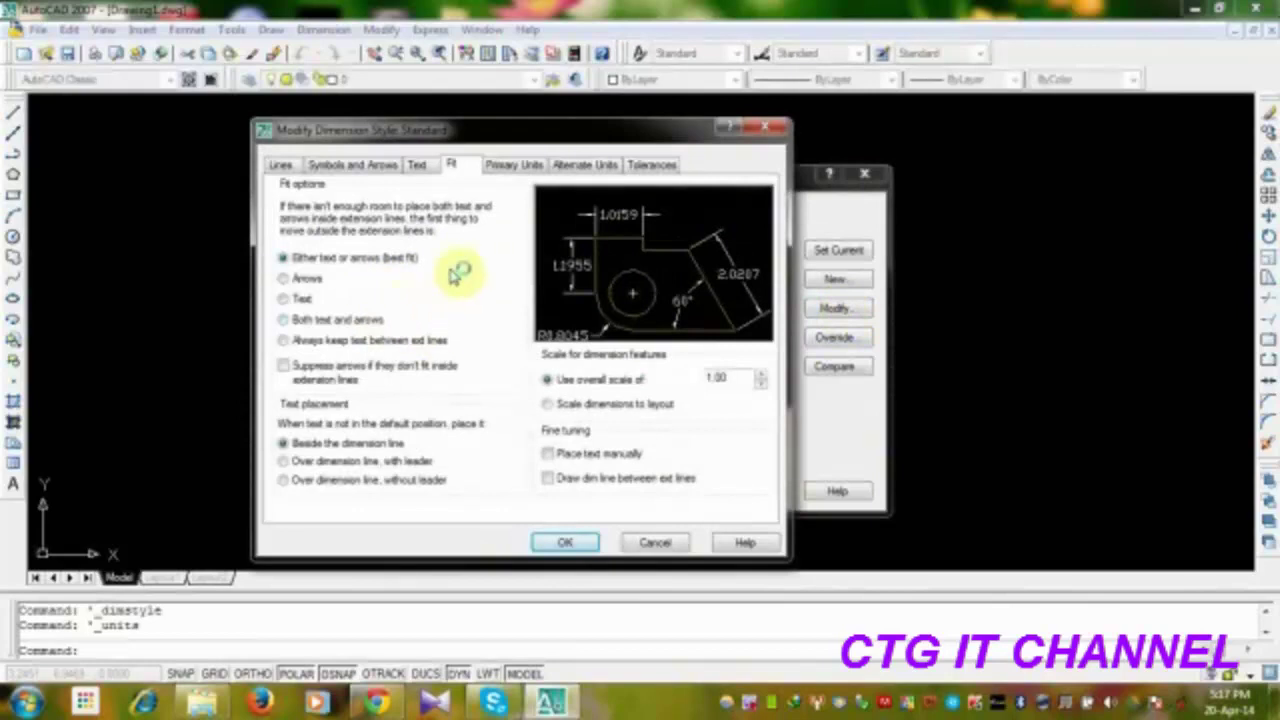
click(512, 166)
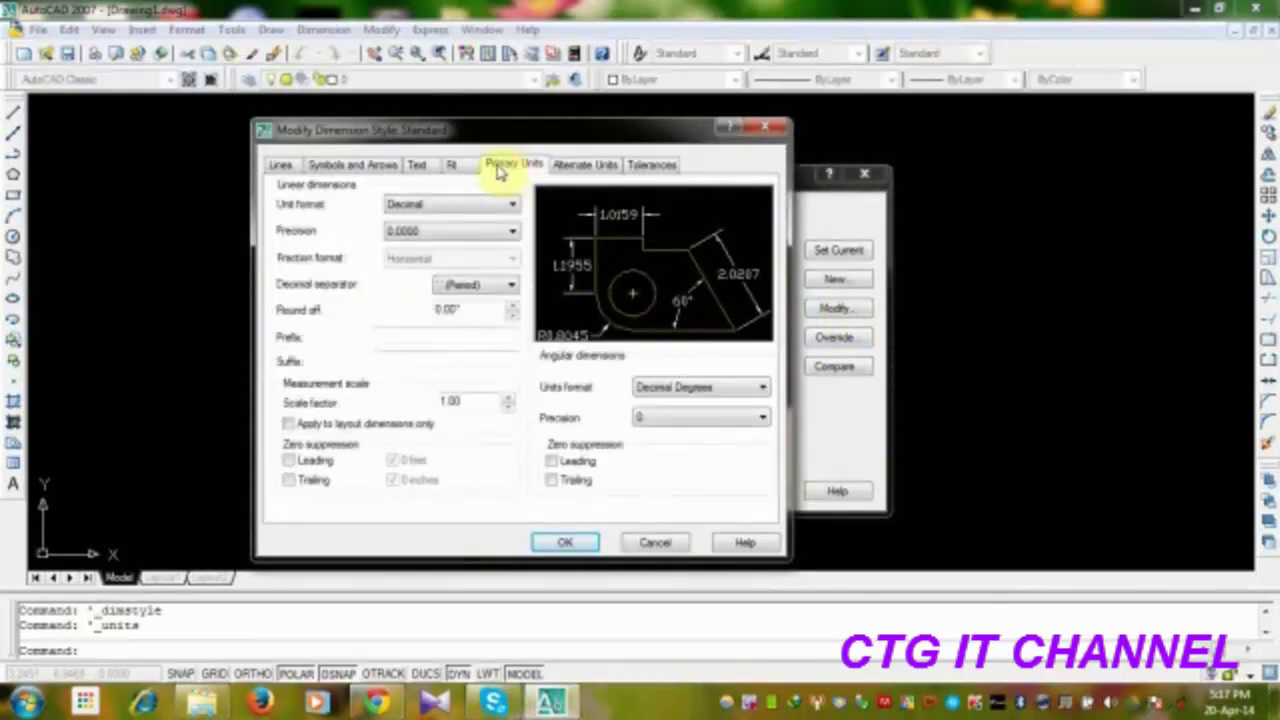
click(512, 204)
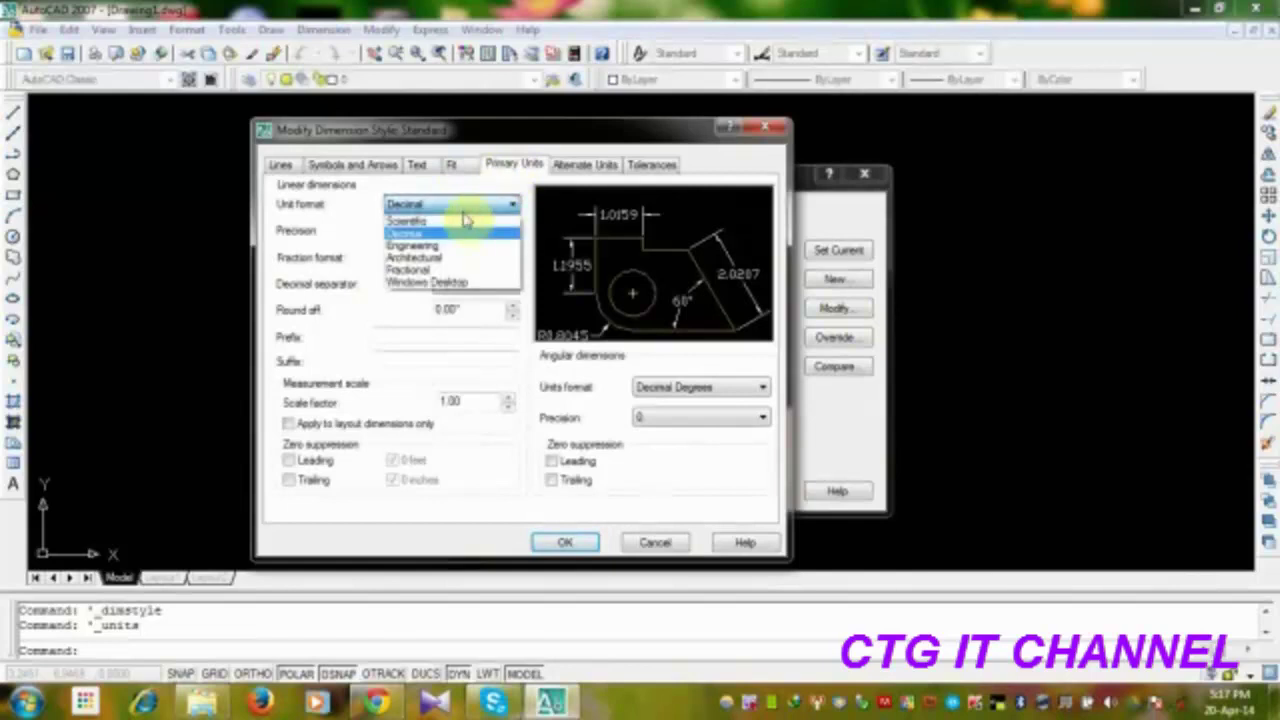
click(425, 245)
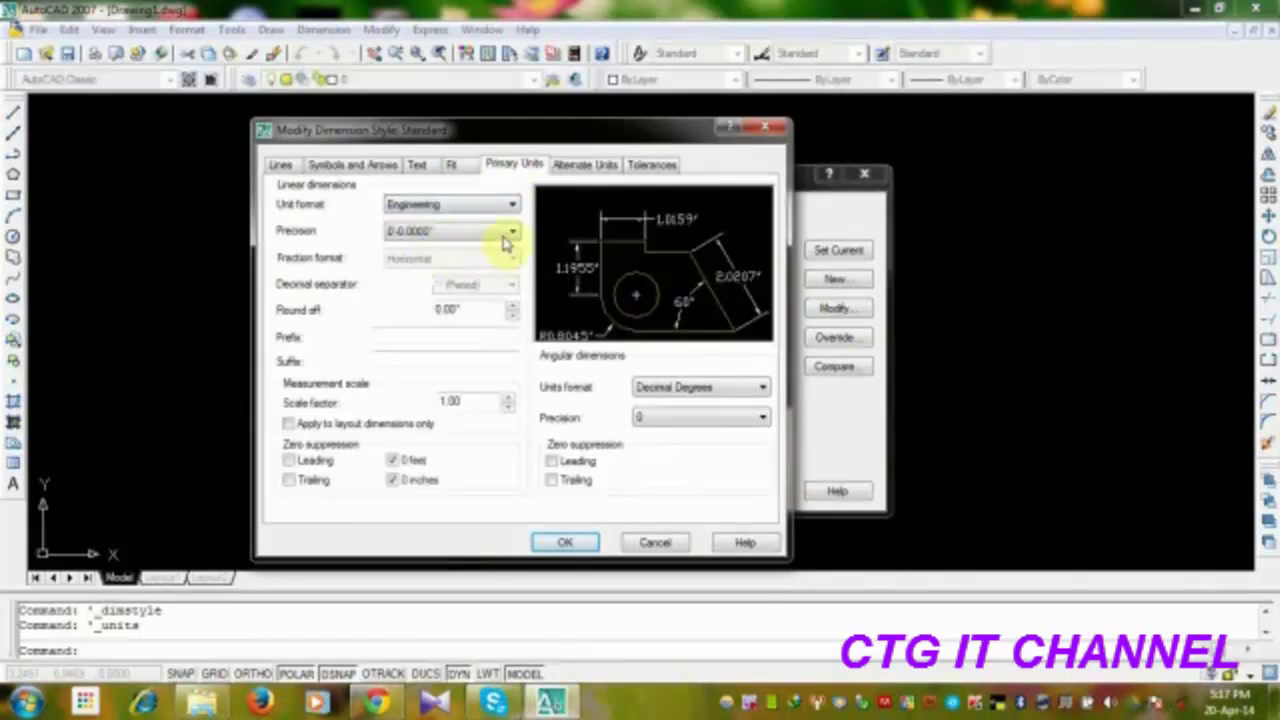
click(511, 231)
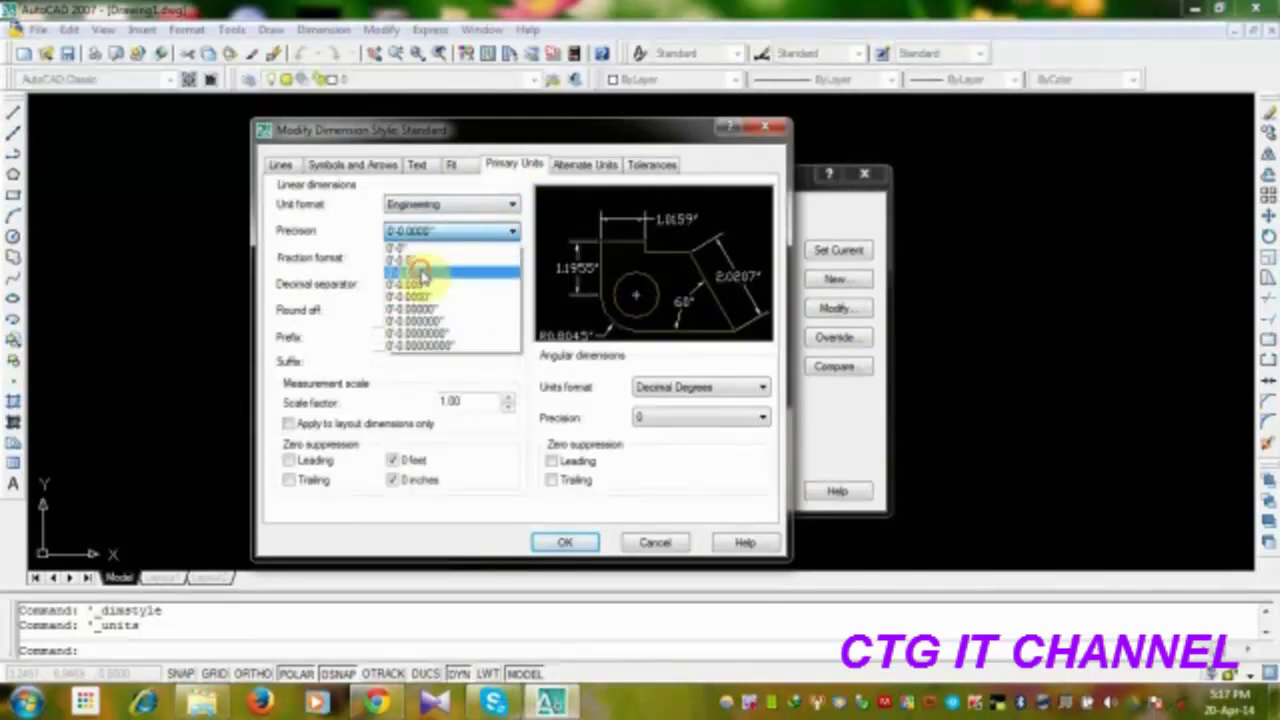
click(420, 272)
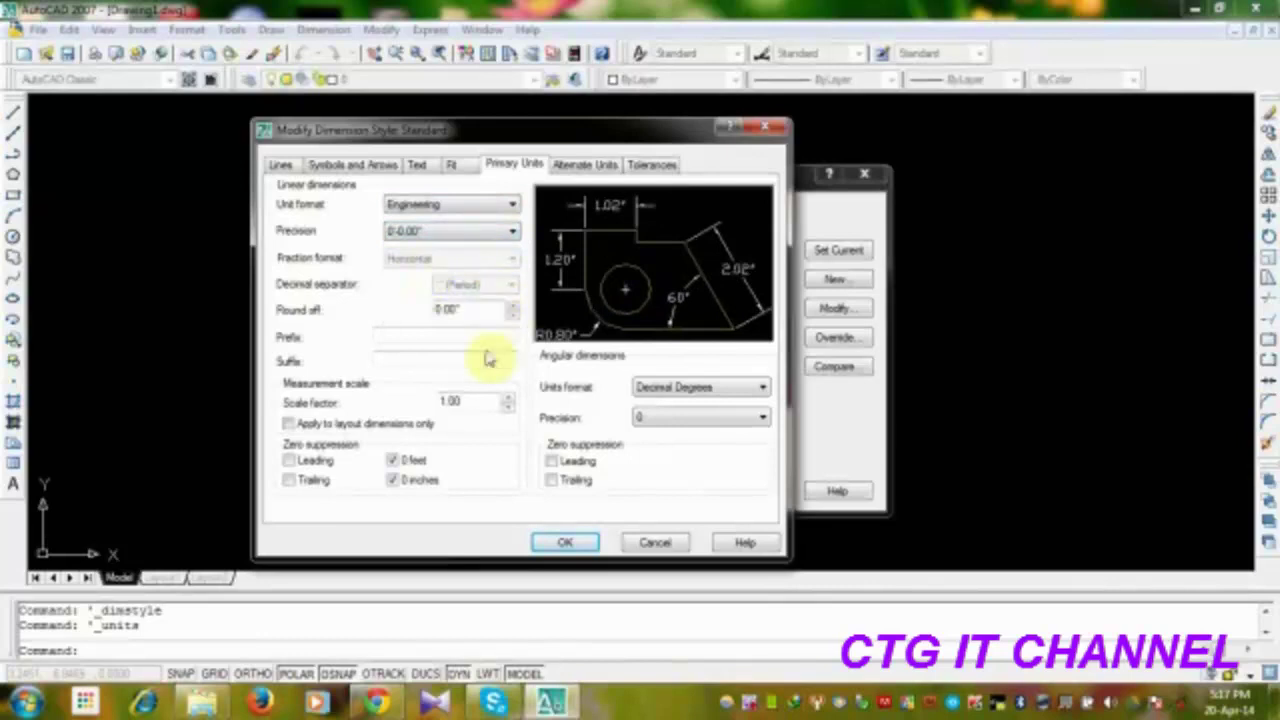
Step: Set dimension text height 3, vertical placement Outside, aligned with the dimension line
click(418, 167)
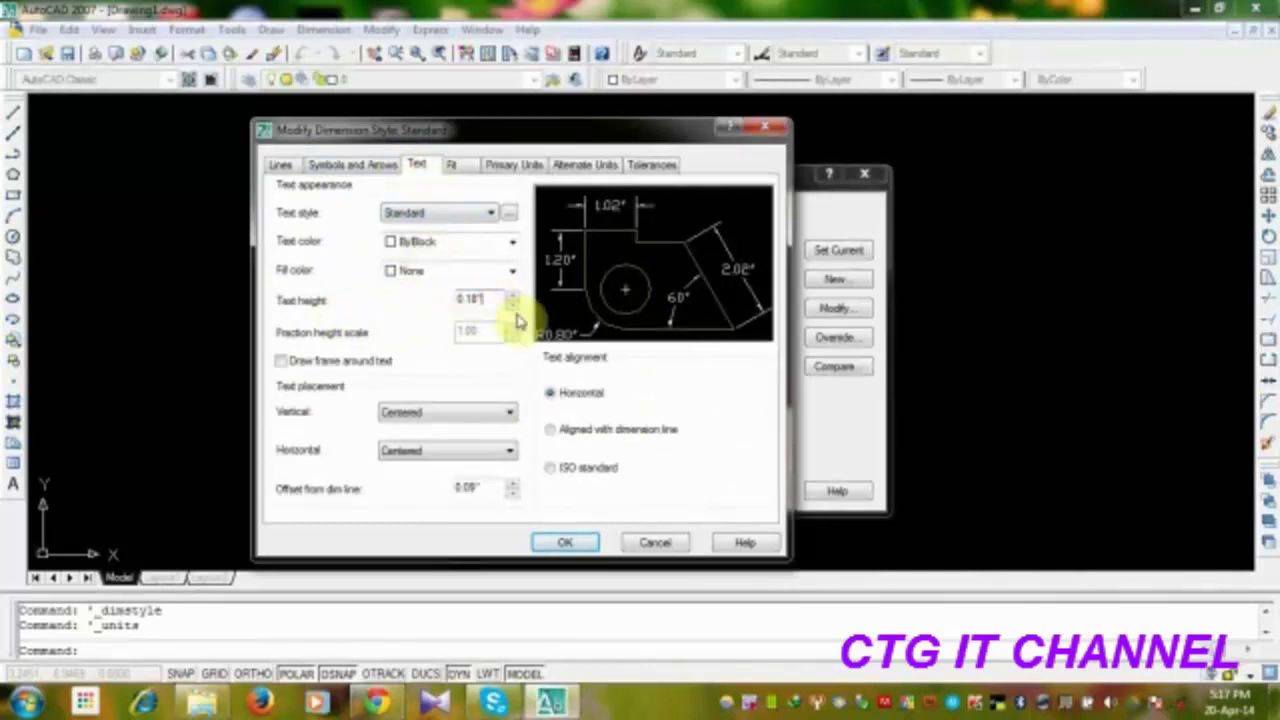
key(BackSpace)
key(BackSpace)
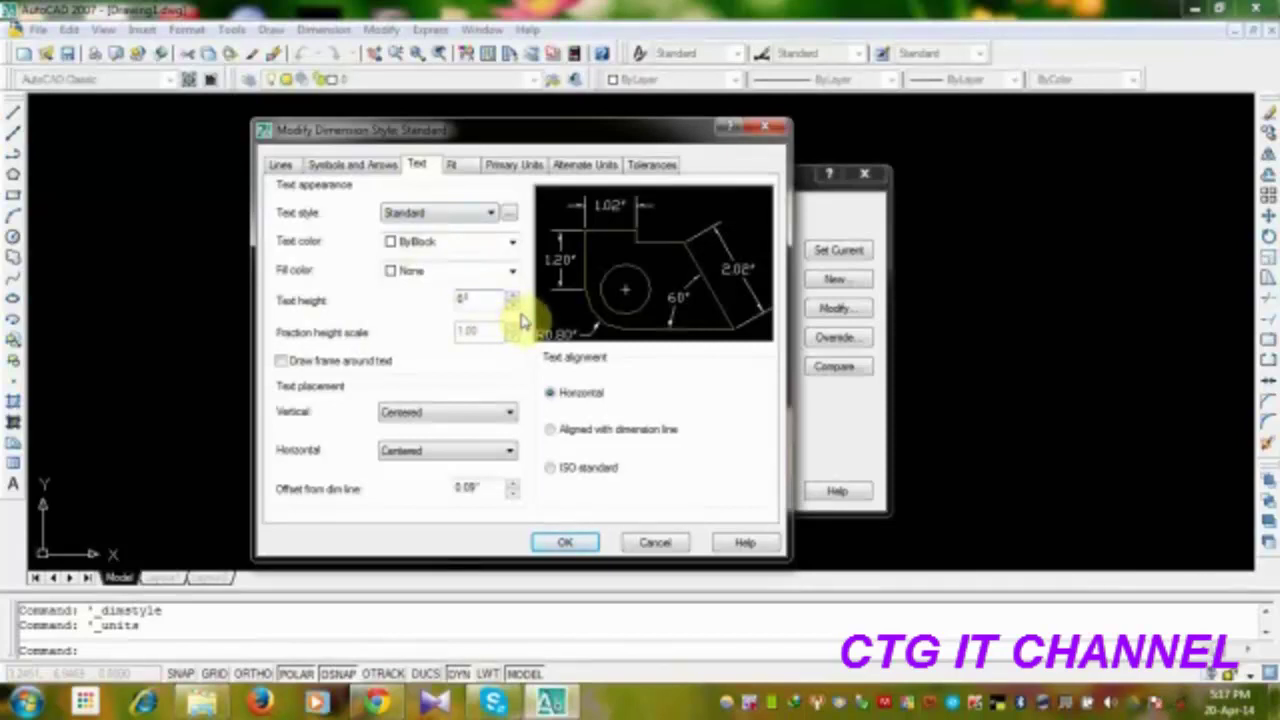
text(3)
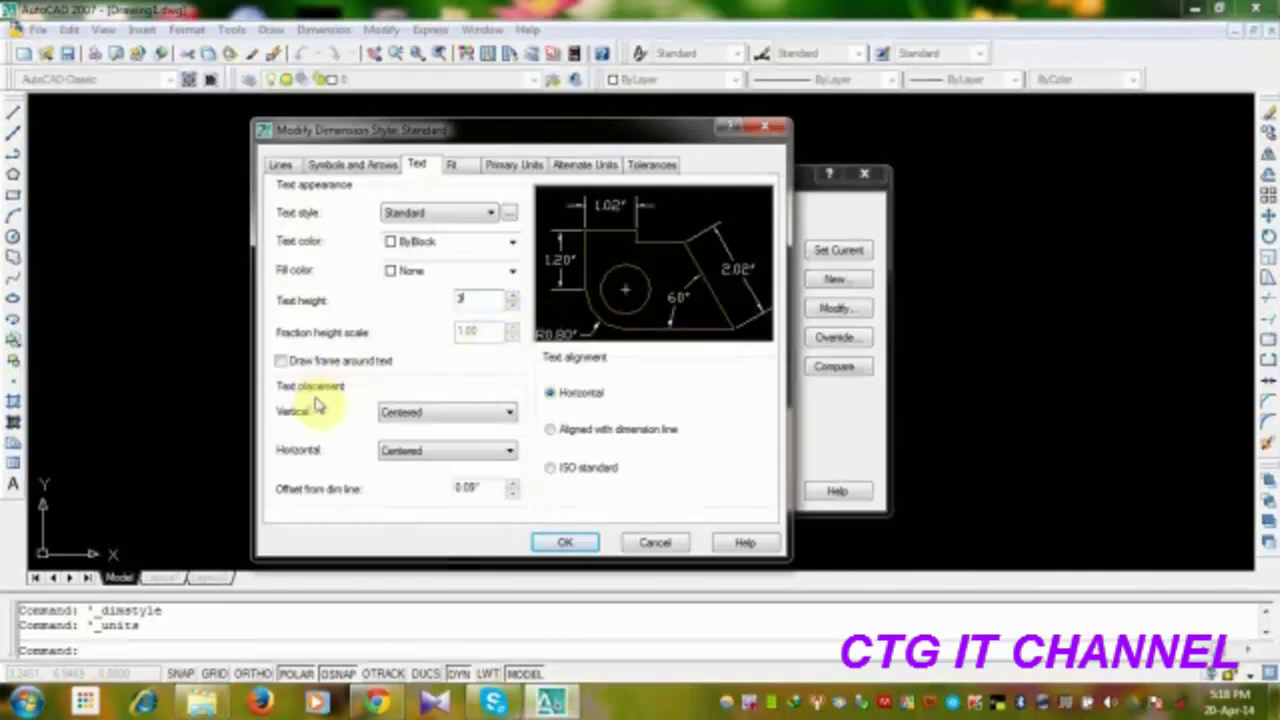
click(507, 418)
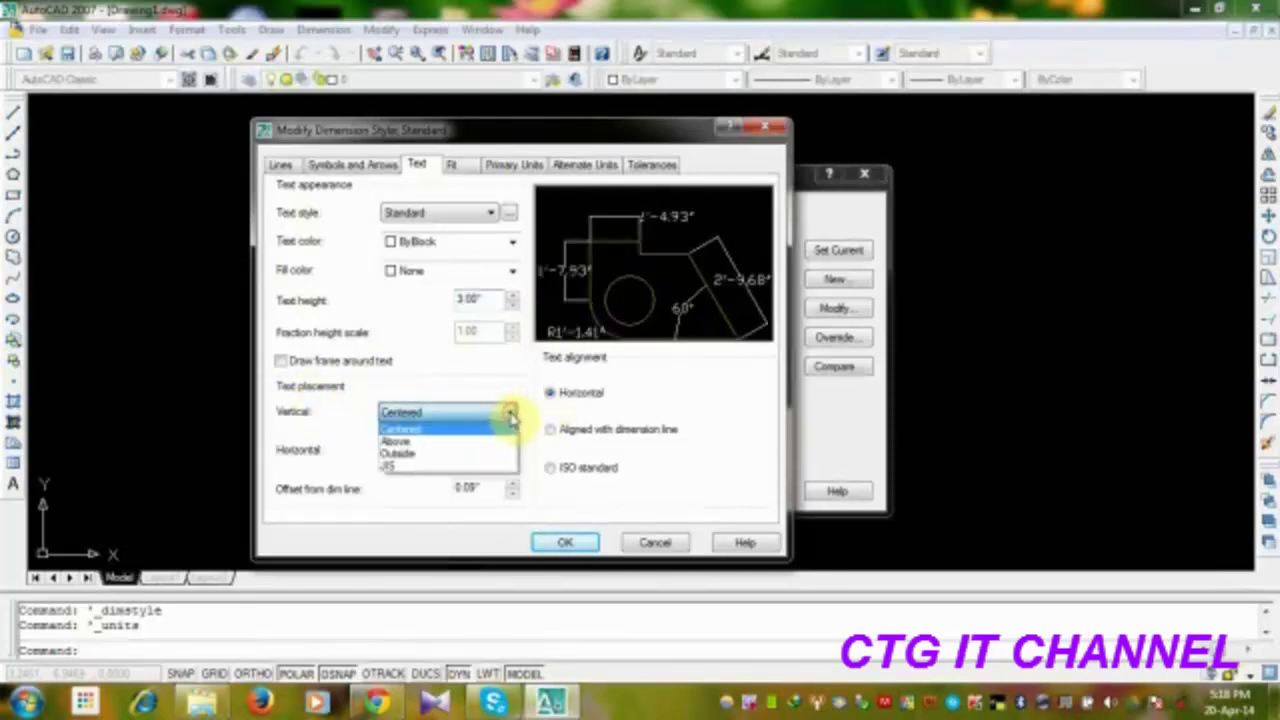
click(432, 455)
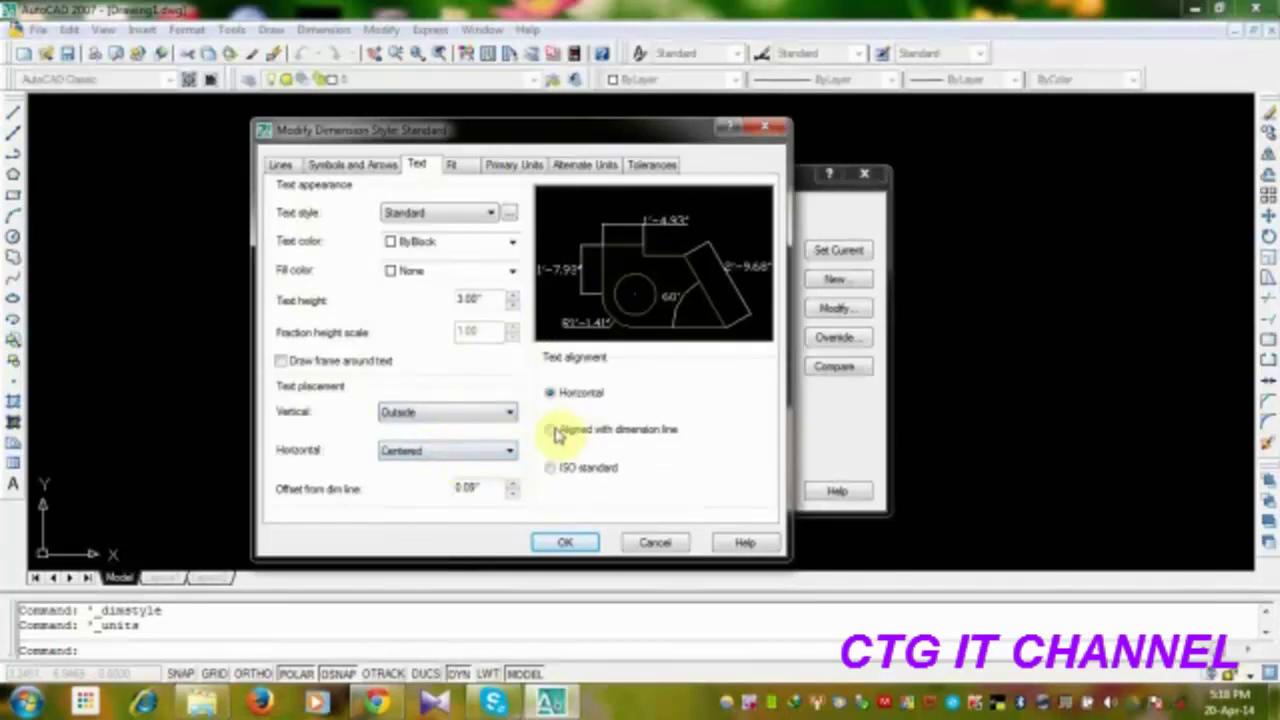
click(549, 431)
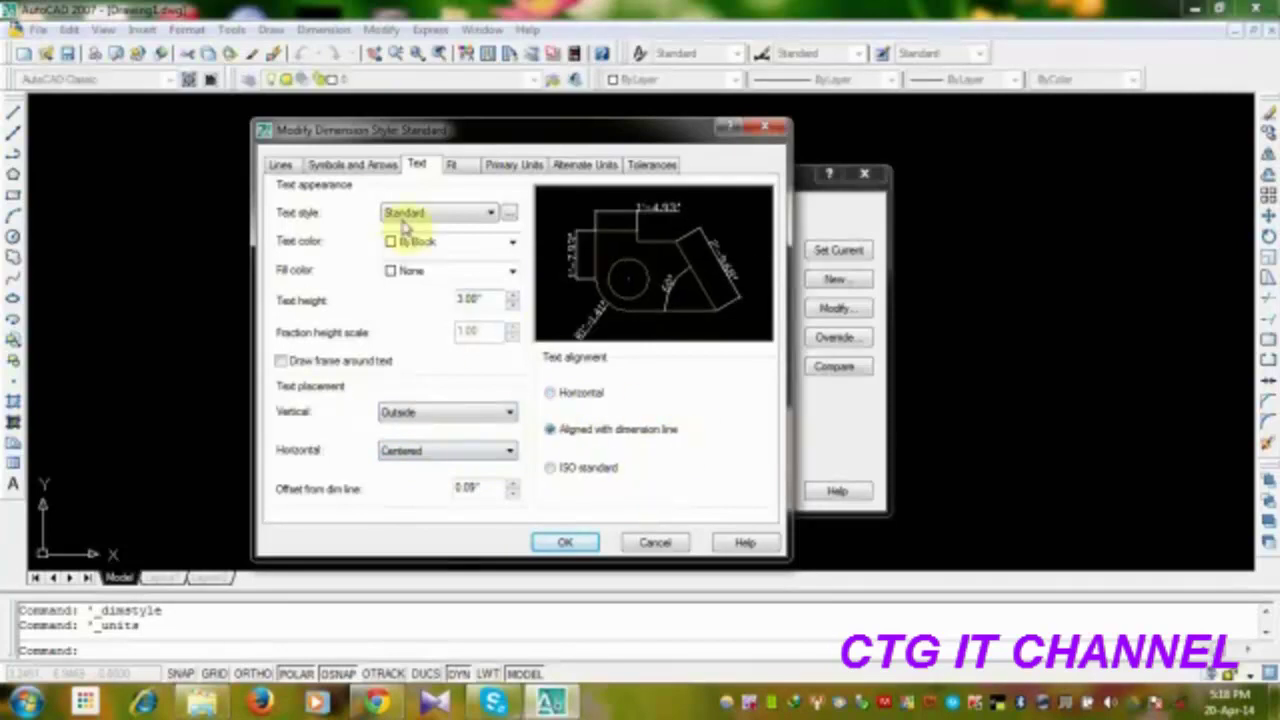
Step: Set the dimension arrow size to 3
click(350, 166)
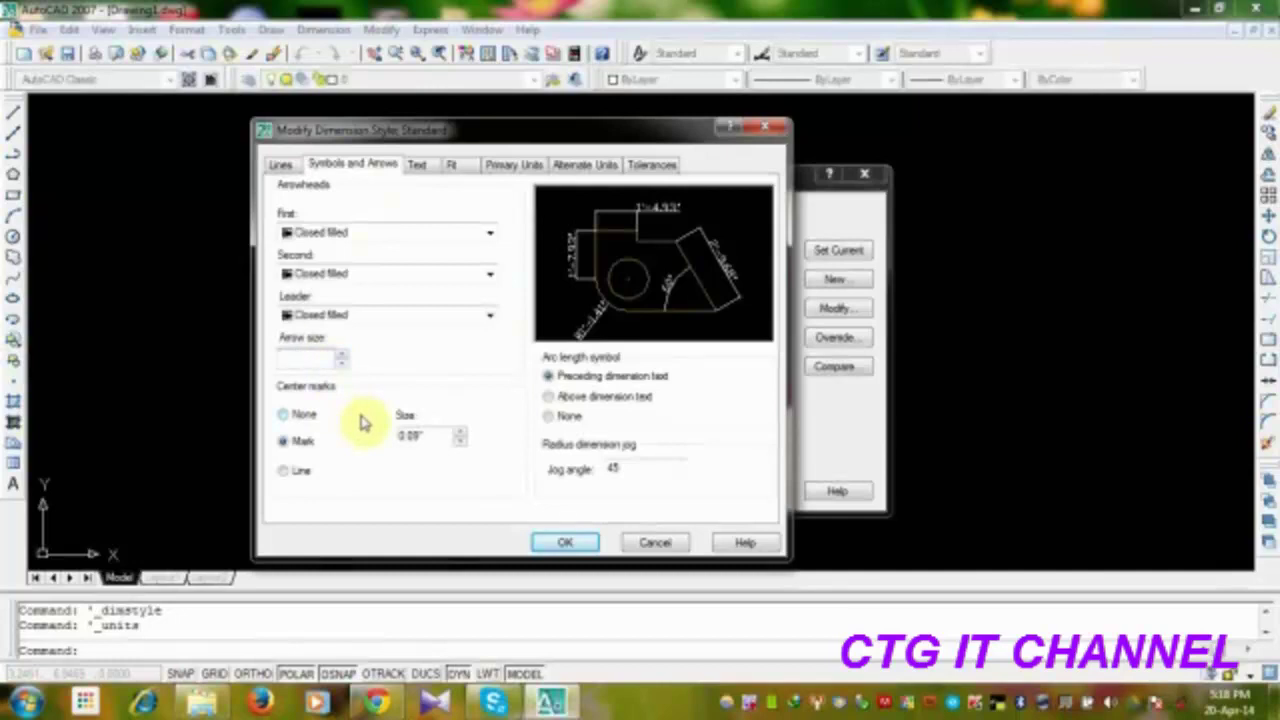
text(dfbo)
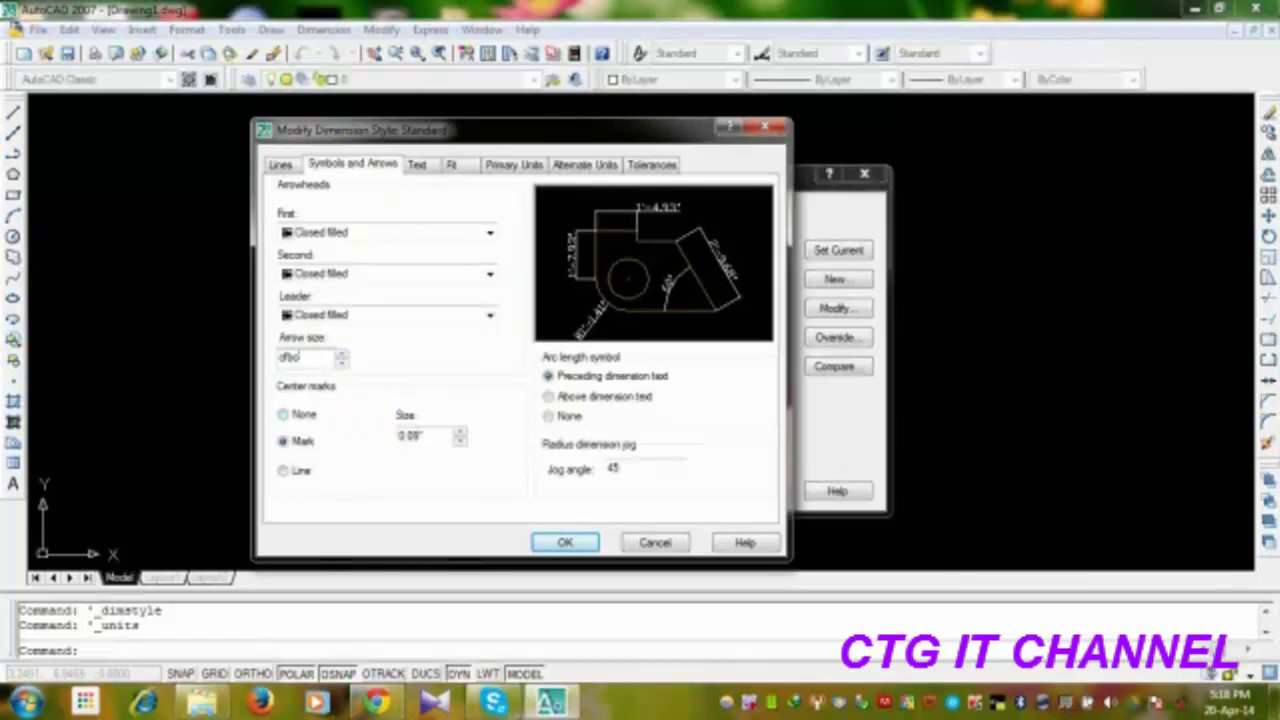
double_click(313, 362)
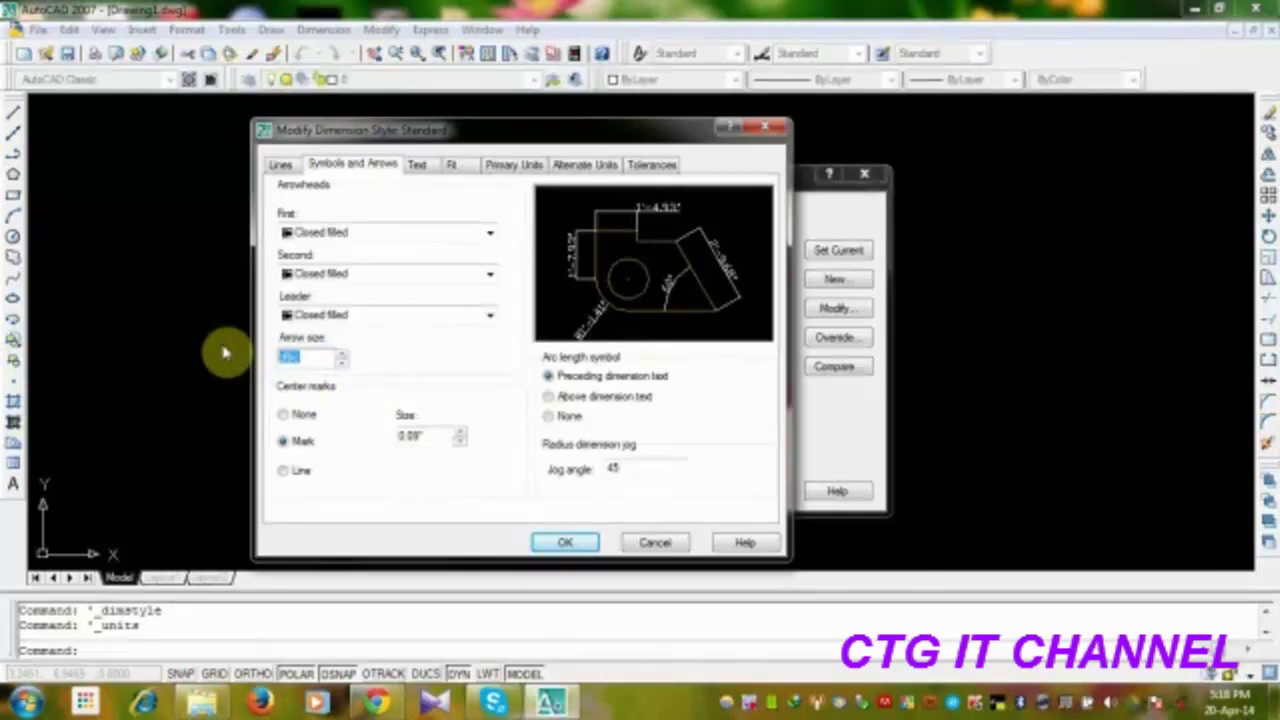
text(3)
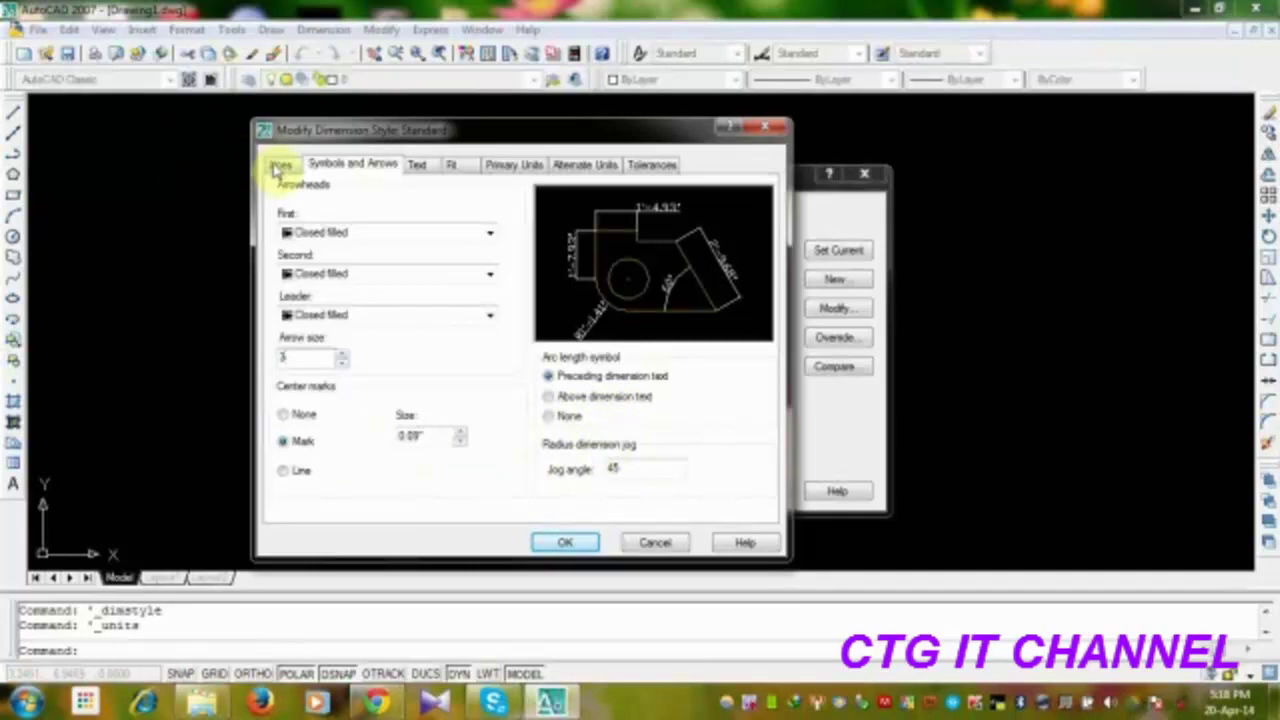
Step: Set extension lines to extend 2 beyond dimension lines and offset 1 from origin
click(280, 166)
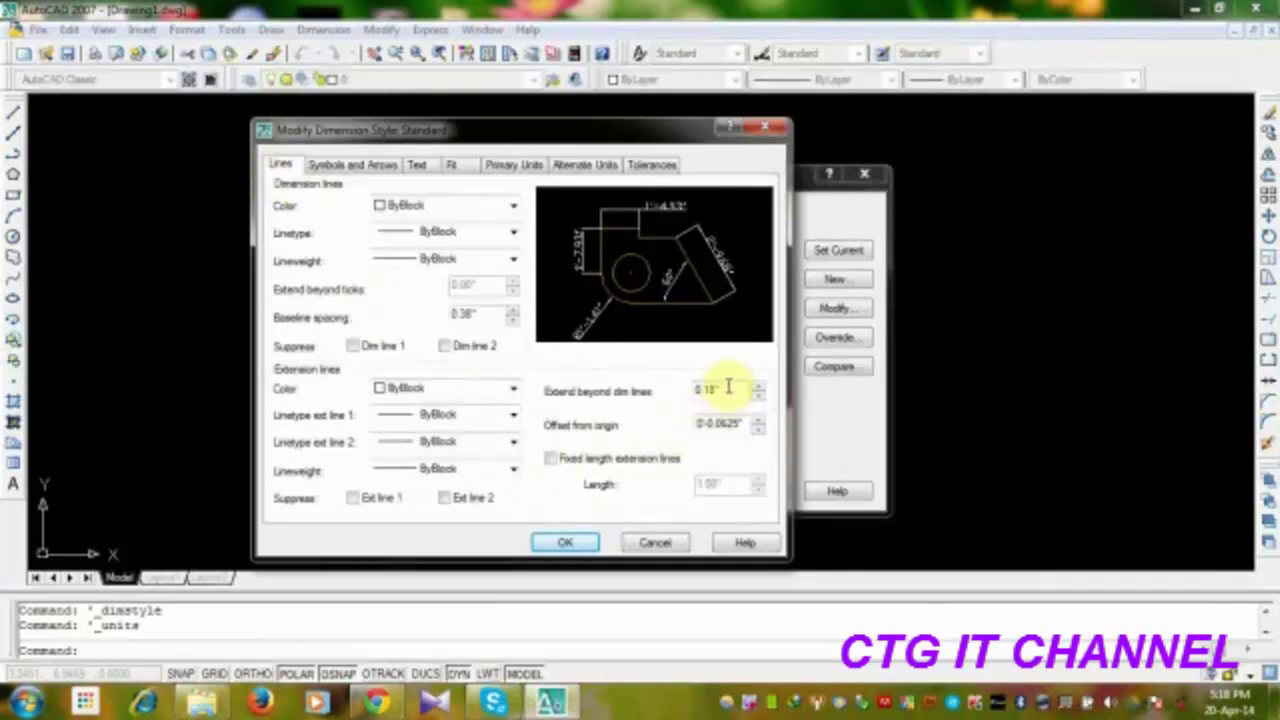
drag(724, 390, 678, 398)
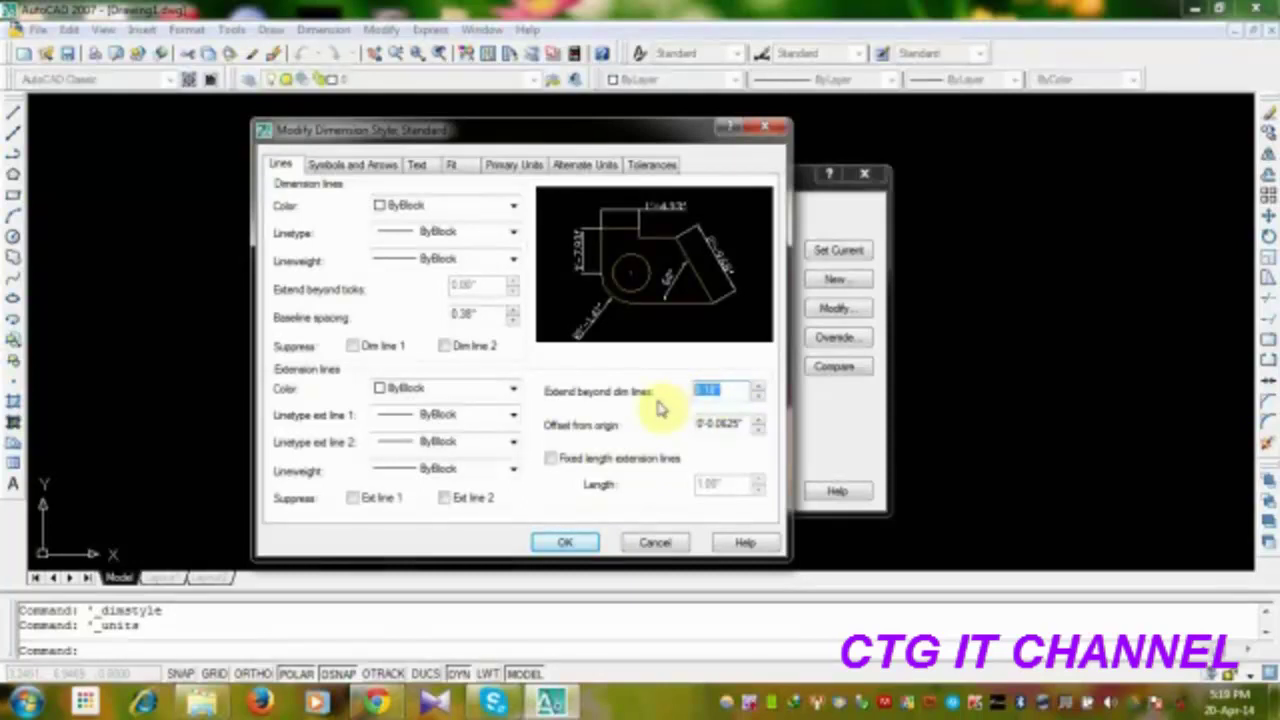
text(2)
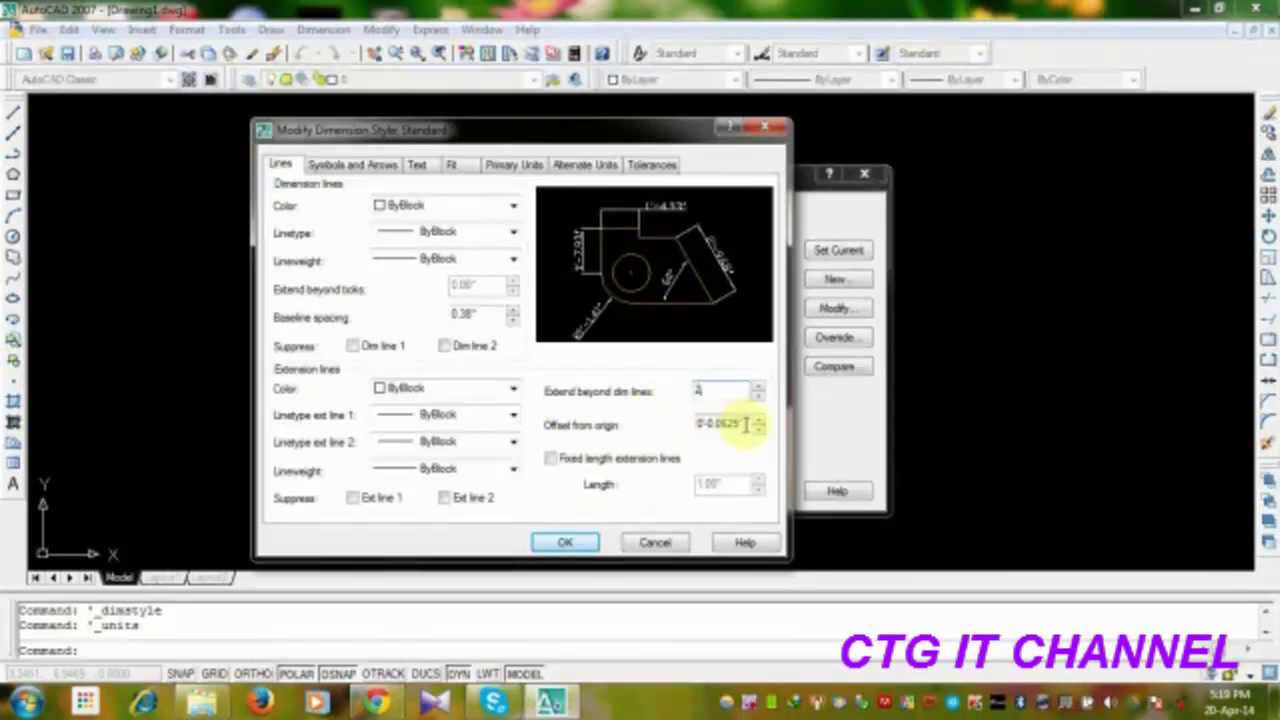
drag(745, 425, 714, 423)
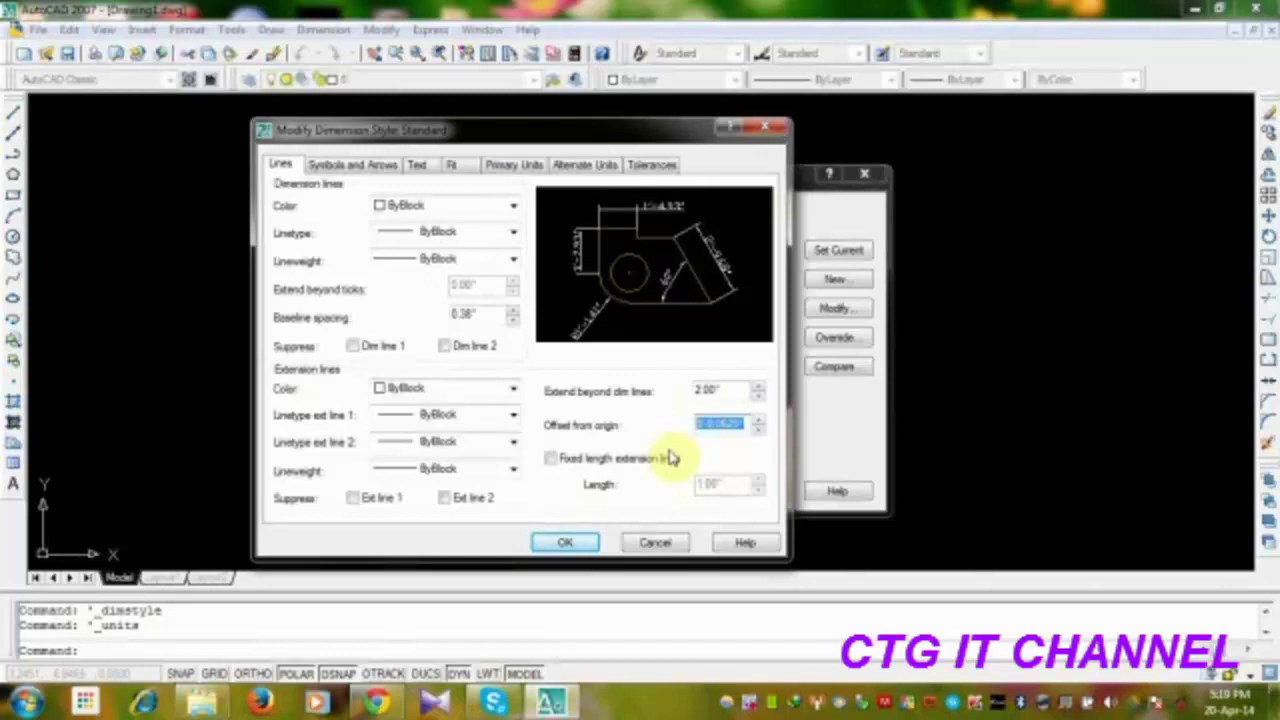
text(1)
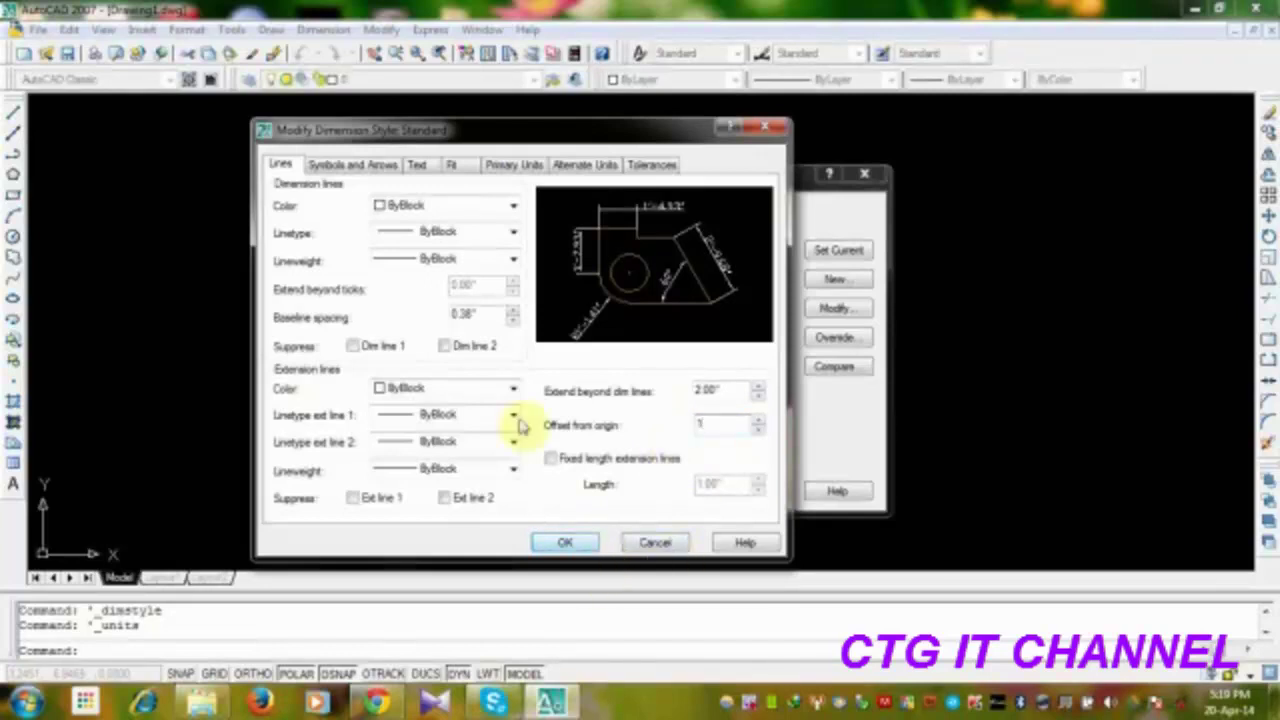
Step: Set text offset from dimension line to 2, save, and make Standard current
click(416, 166)
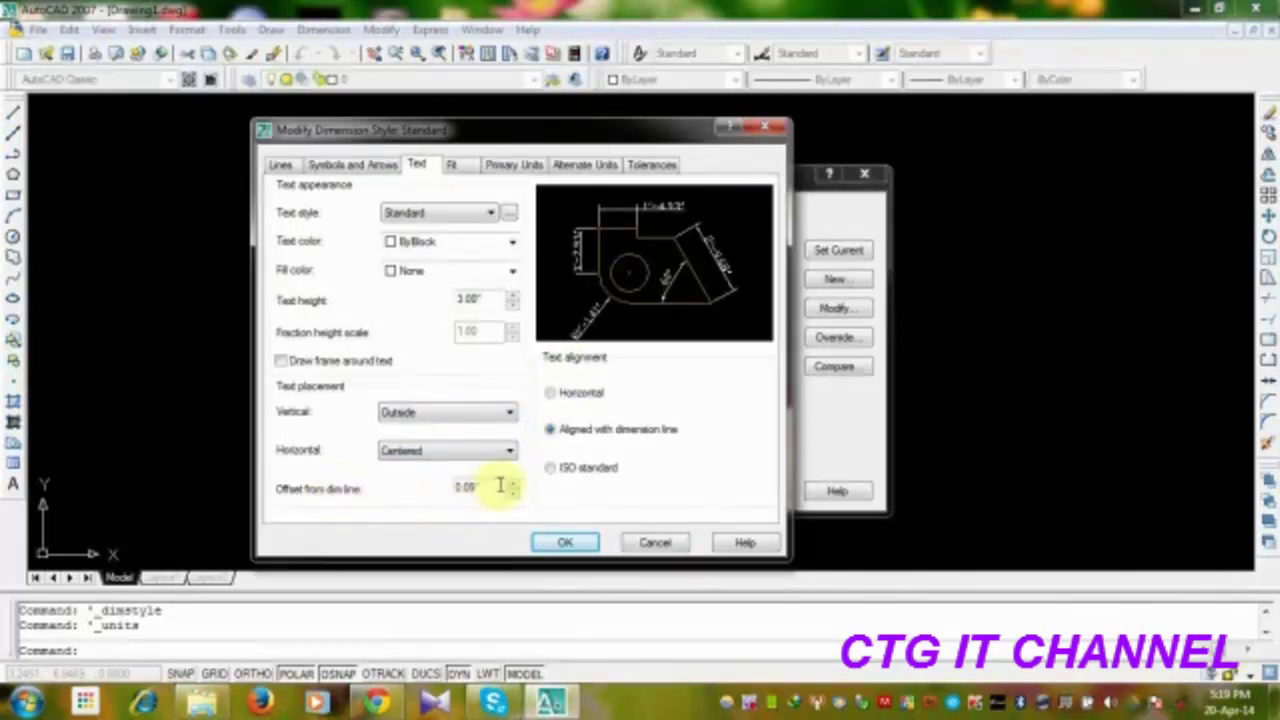
double_click(440, 486)
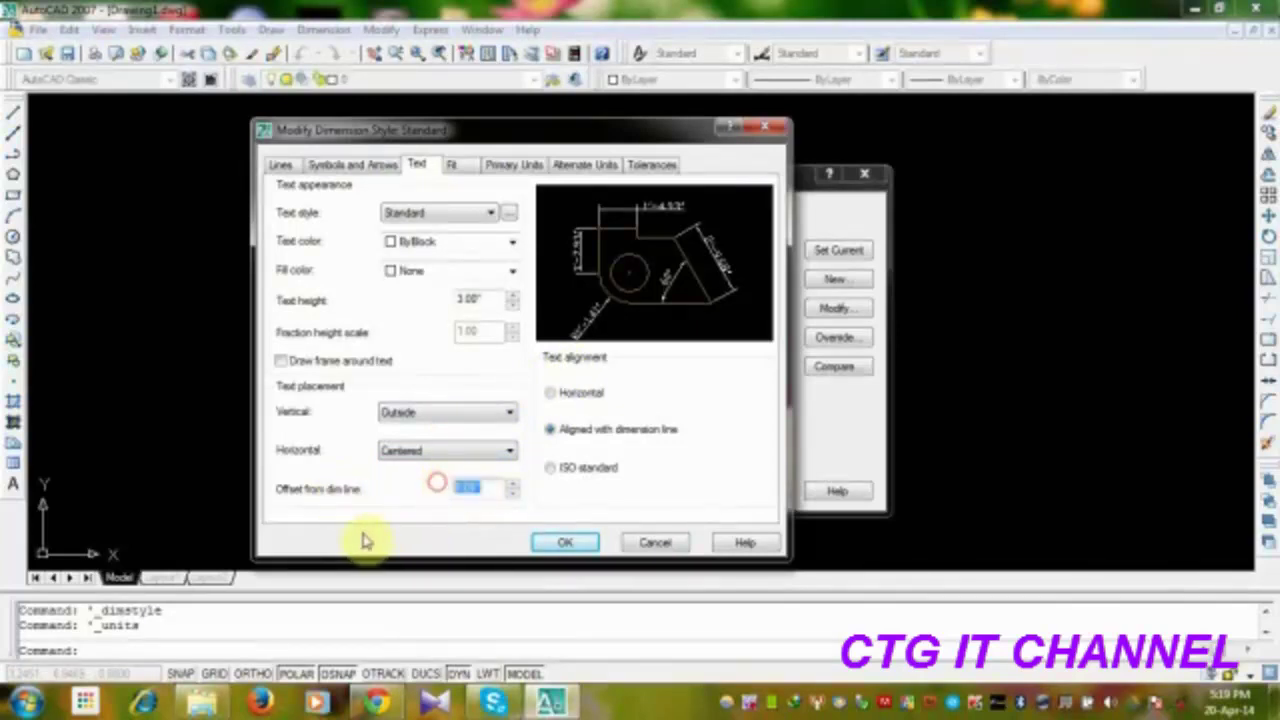
text(2)
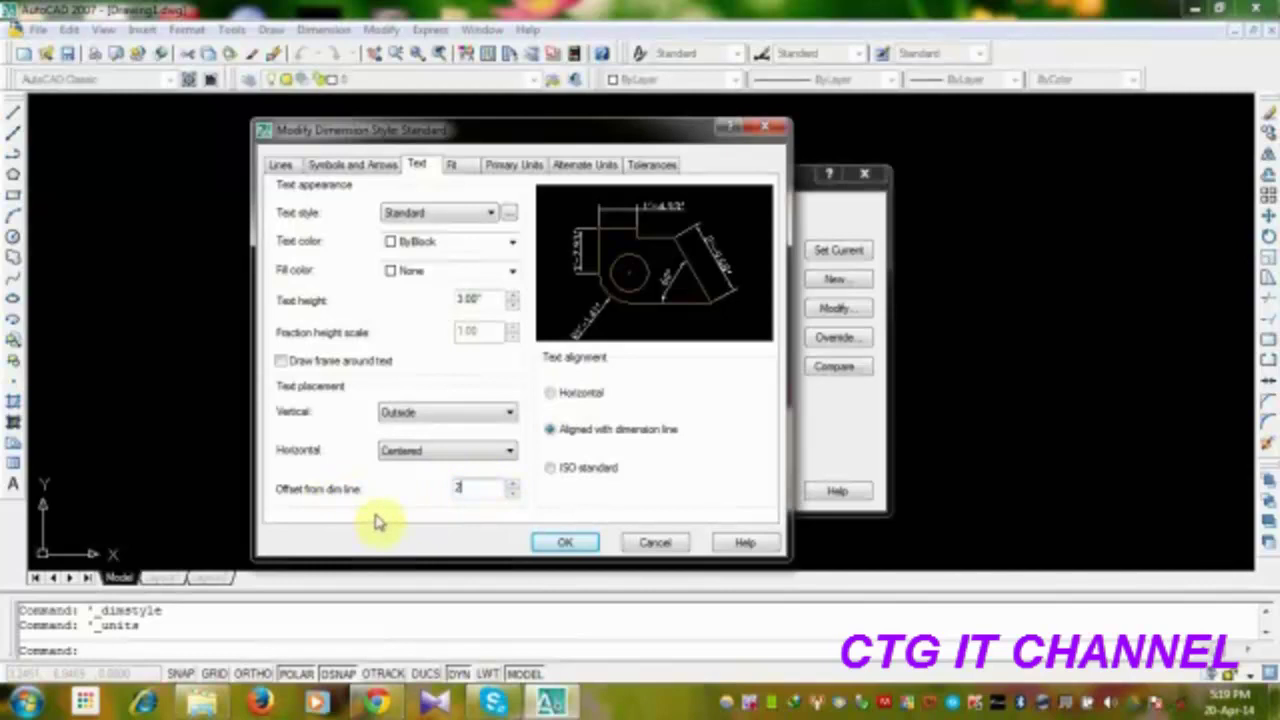
click(568, 543)
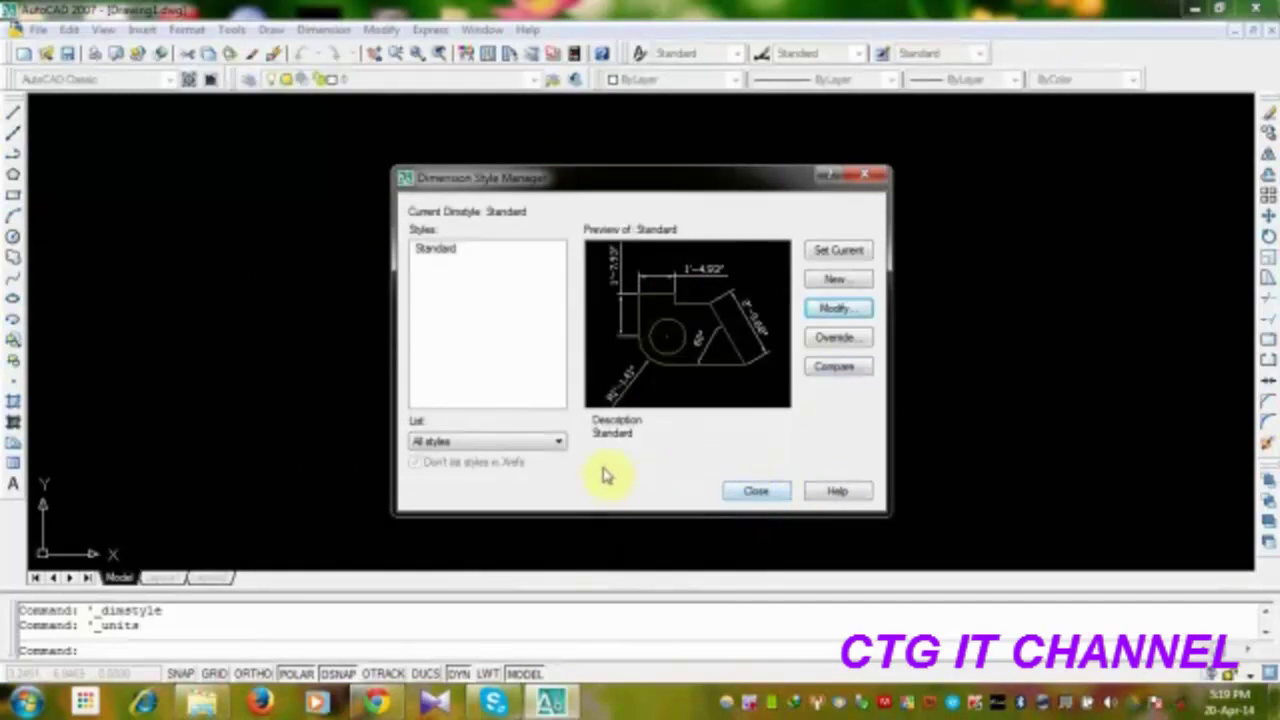
click(838, 252)
click(757, 492)
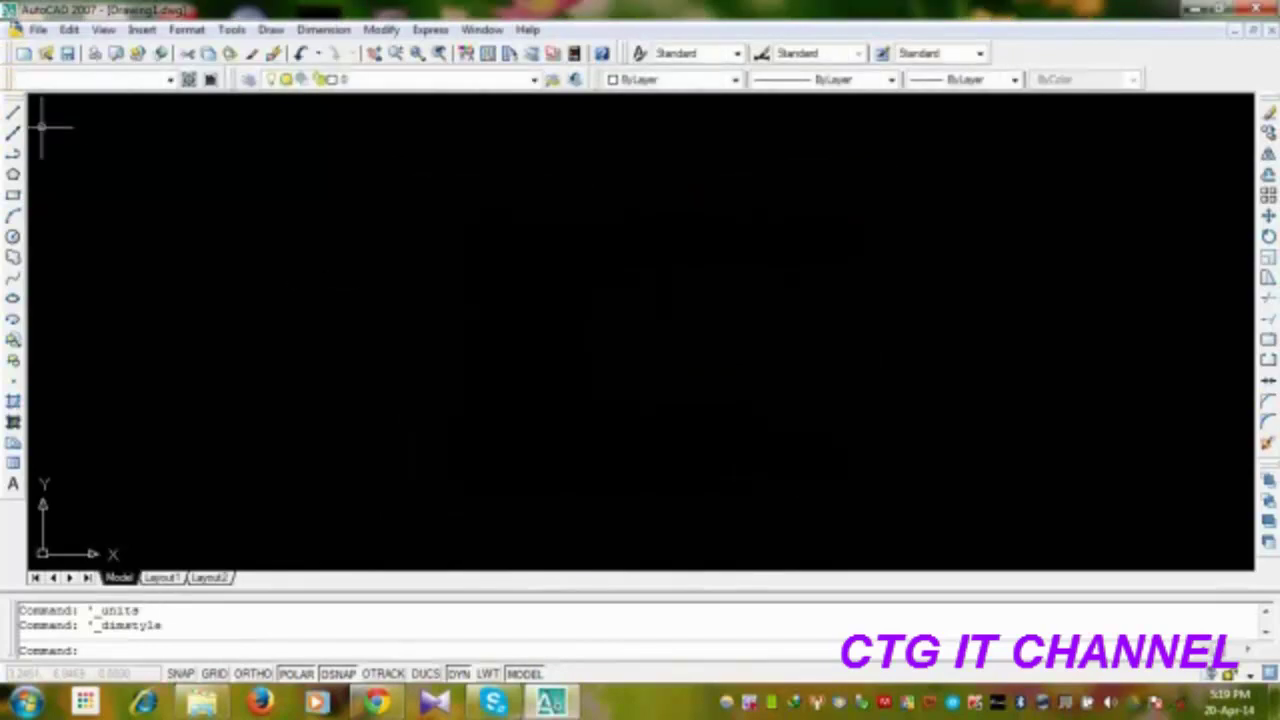
Step: Draw a 42-long horizontal polyline segment from a picked start point
click(16, 160)
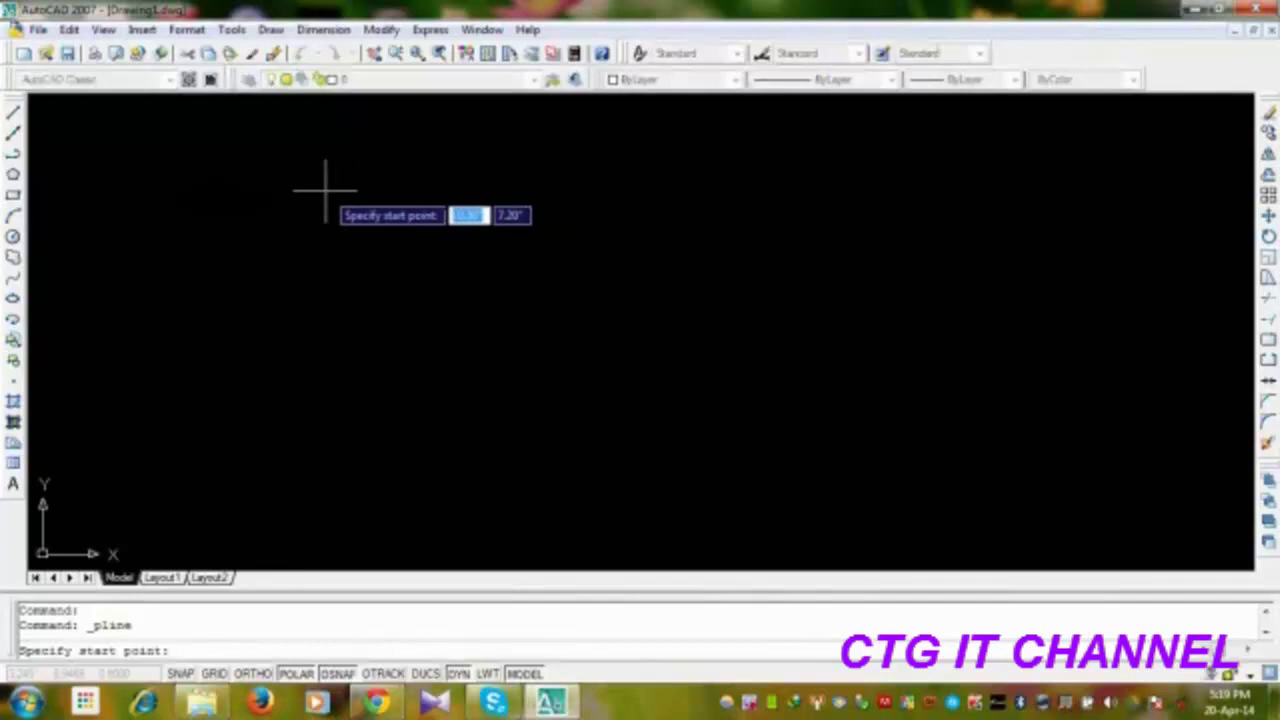
click(326, 190)
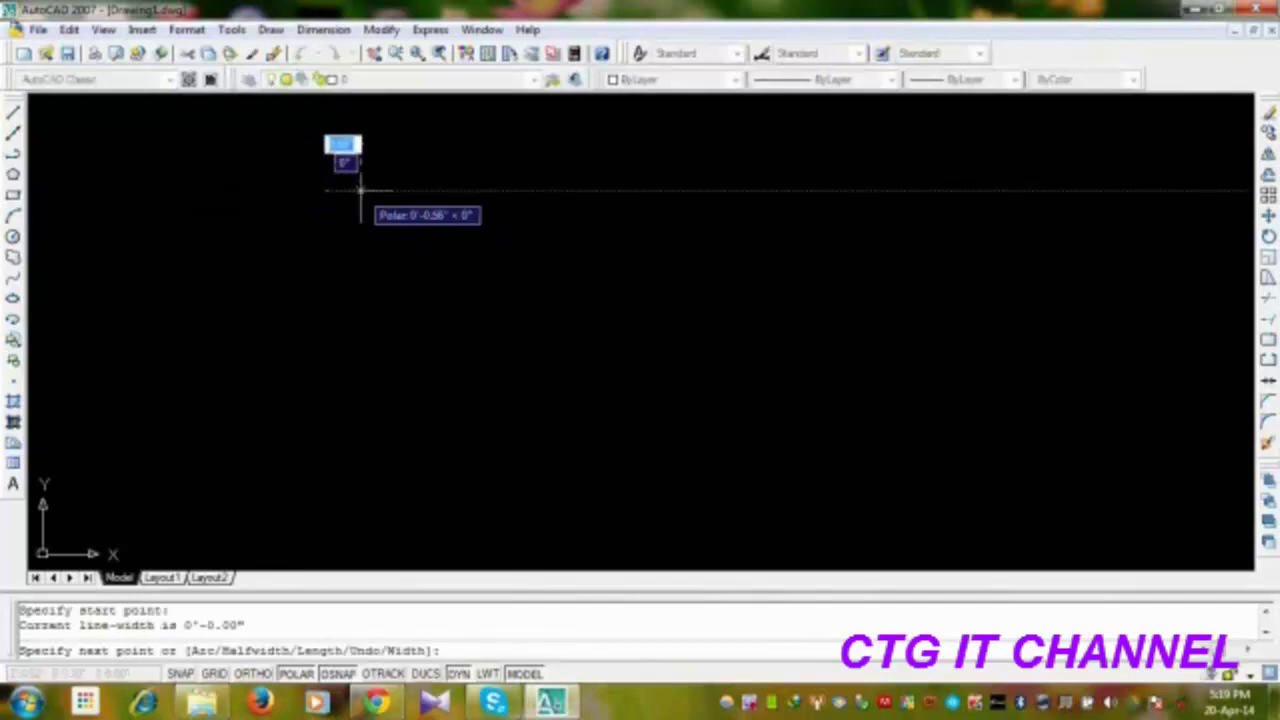
text(42)
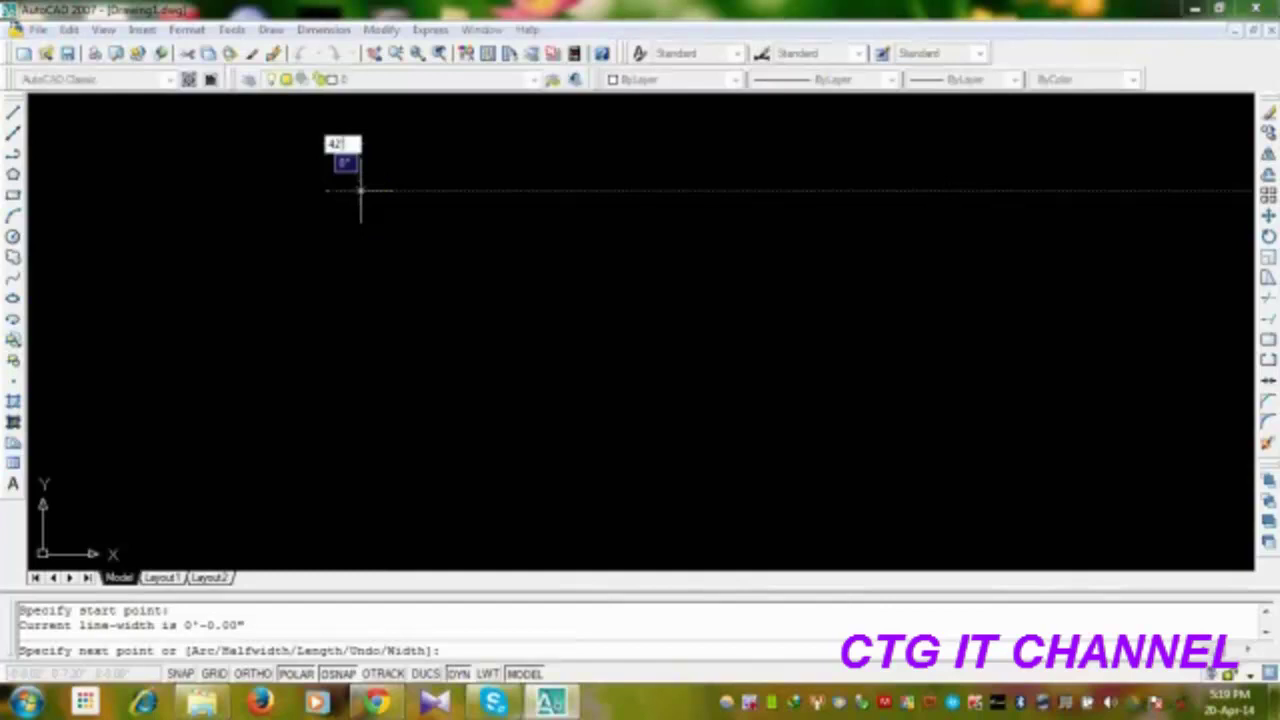
key(Return)
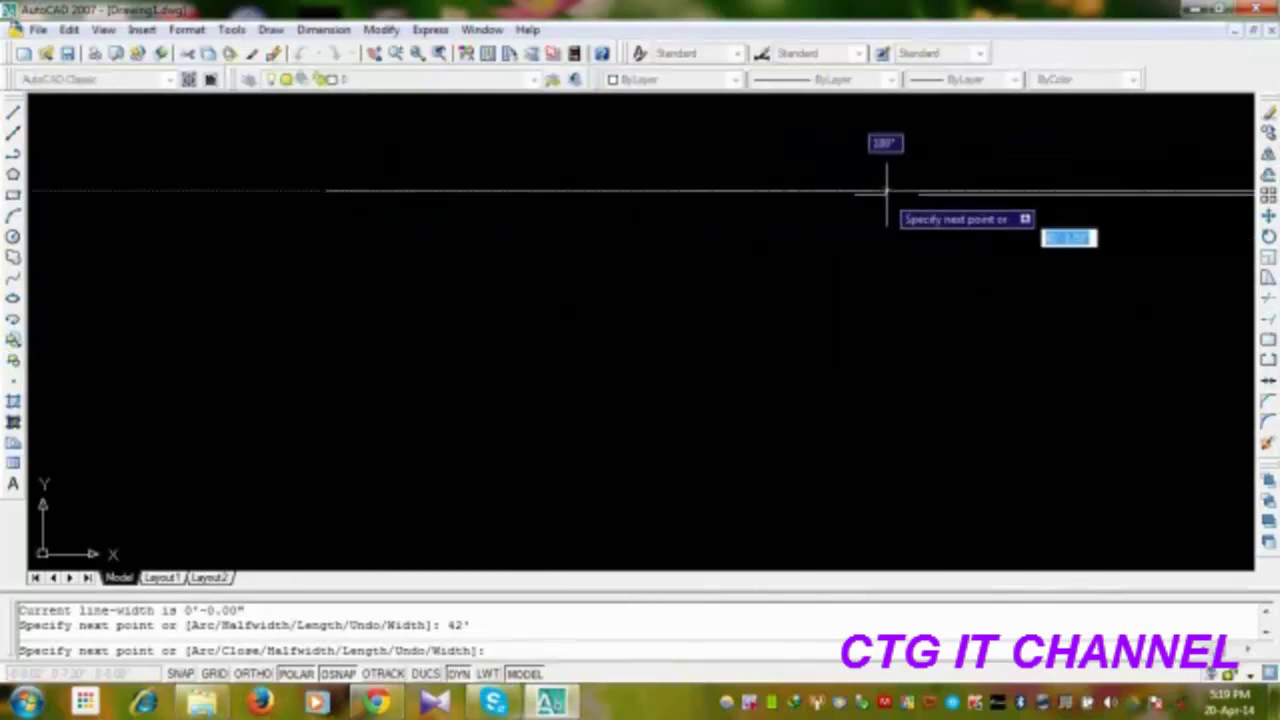
scroll(890, 200, down, 3)
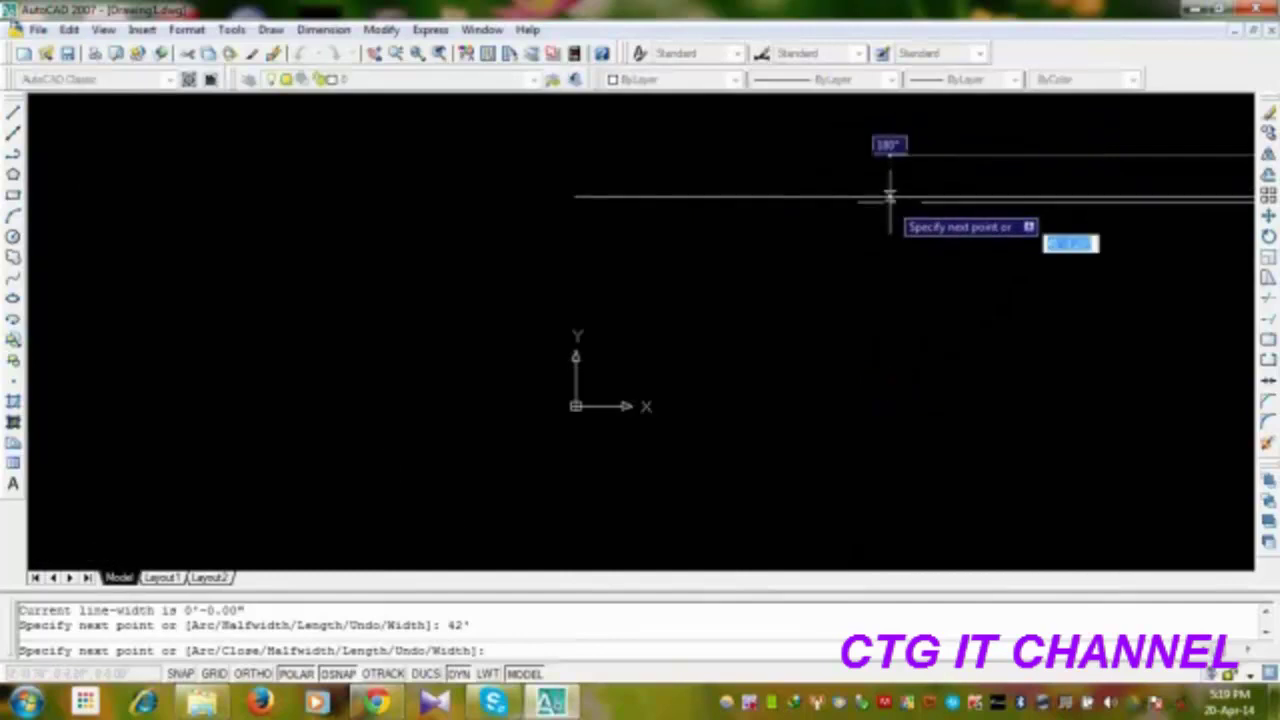
scroll(880, 200, down, 5)
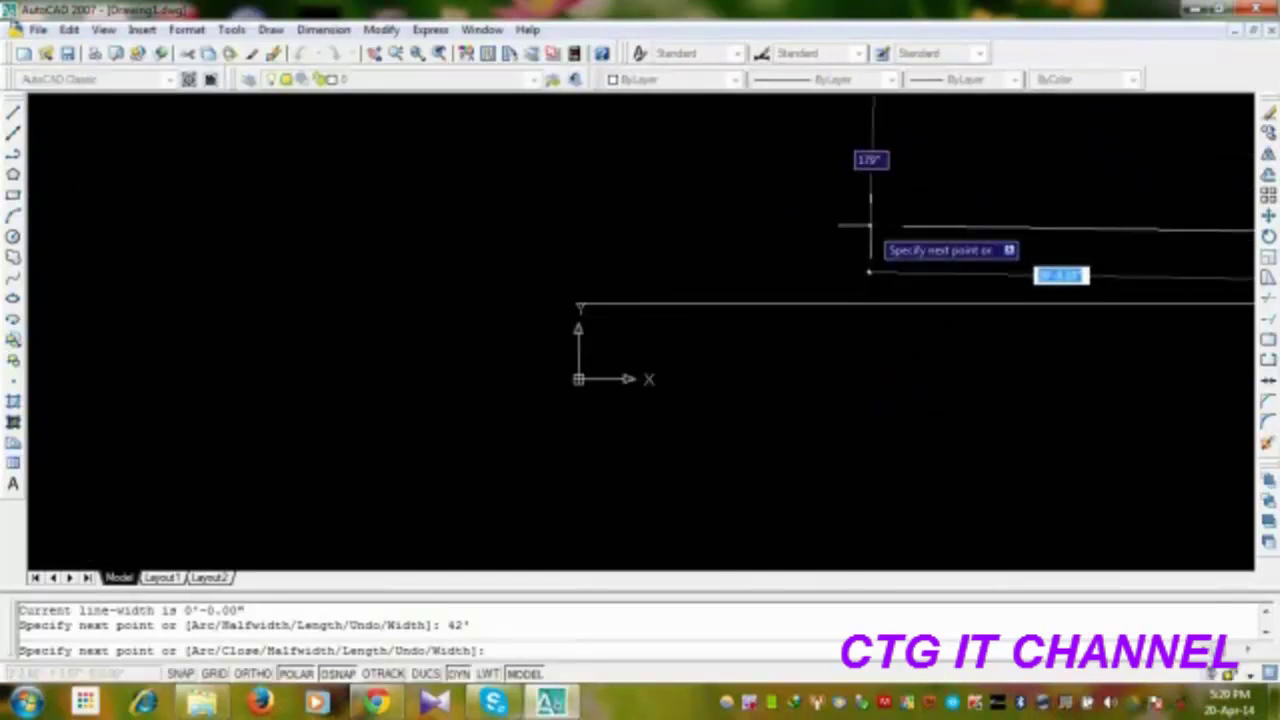
key(Escape)
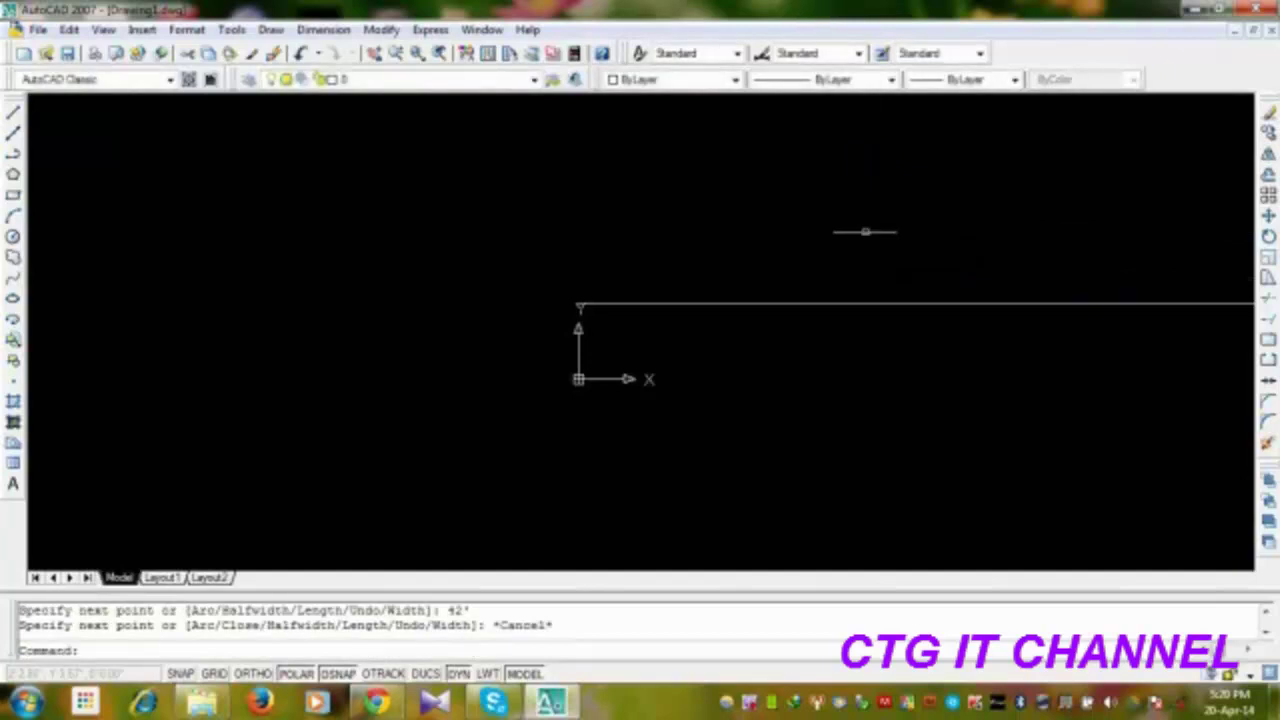
scroll(866, 229, down, 2)
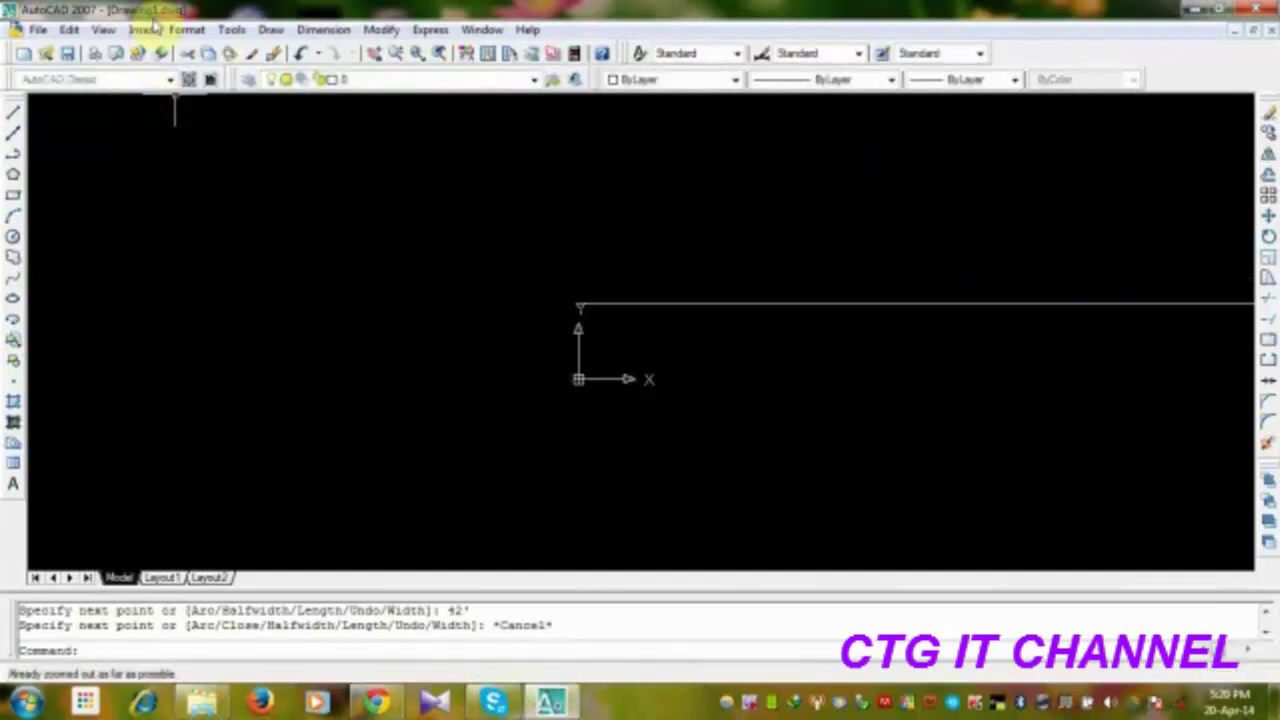
Step: Regenerate, zoom to extents and pan to bring the 42' line into view
click(104, 30)
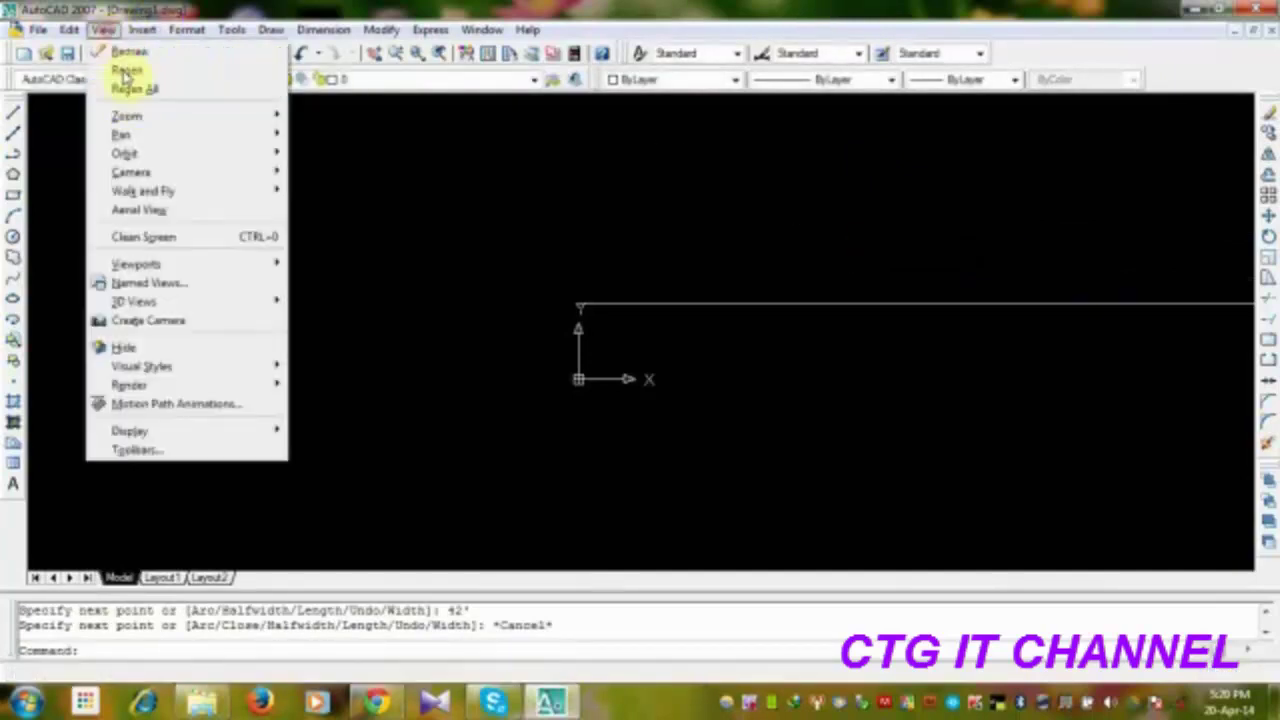
click(128, 75)
scroll(310, 220, down, 5)
scroll(310, 220, up, 4)
scroll(310, 220, up, 5)
scroll(310, 220, down, 8)
scroll(310, 220, down, 4)
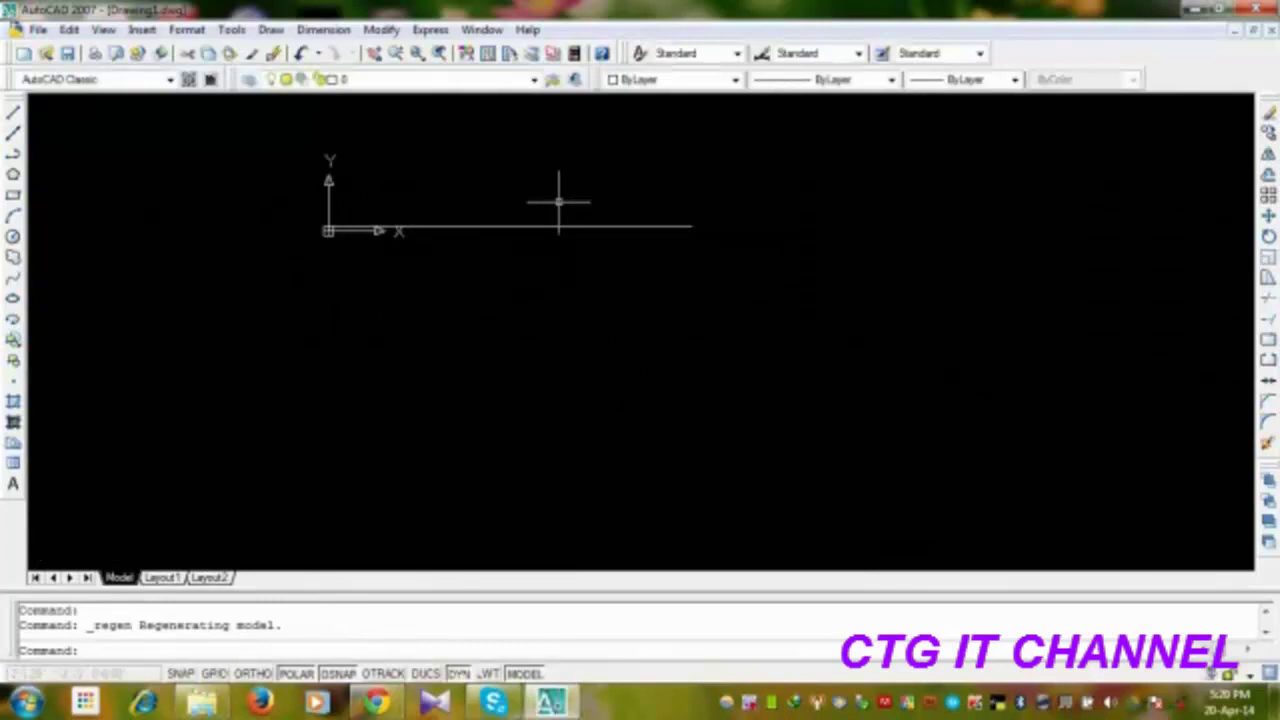
click(571, 303)
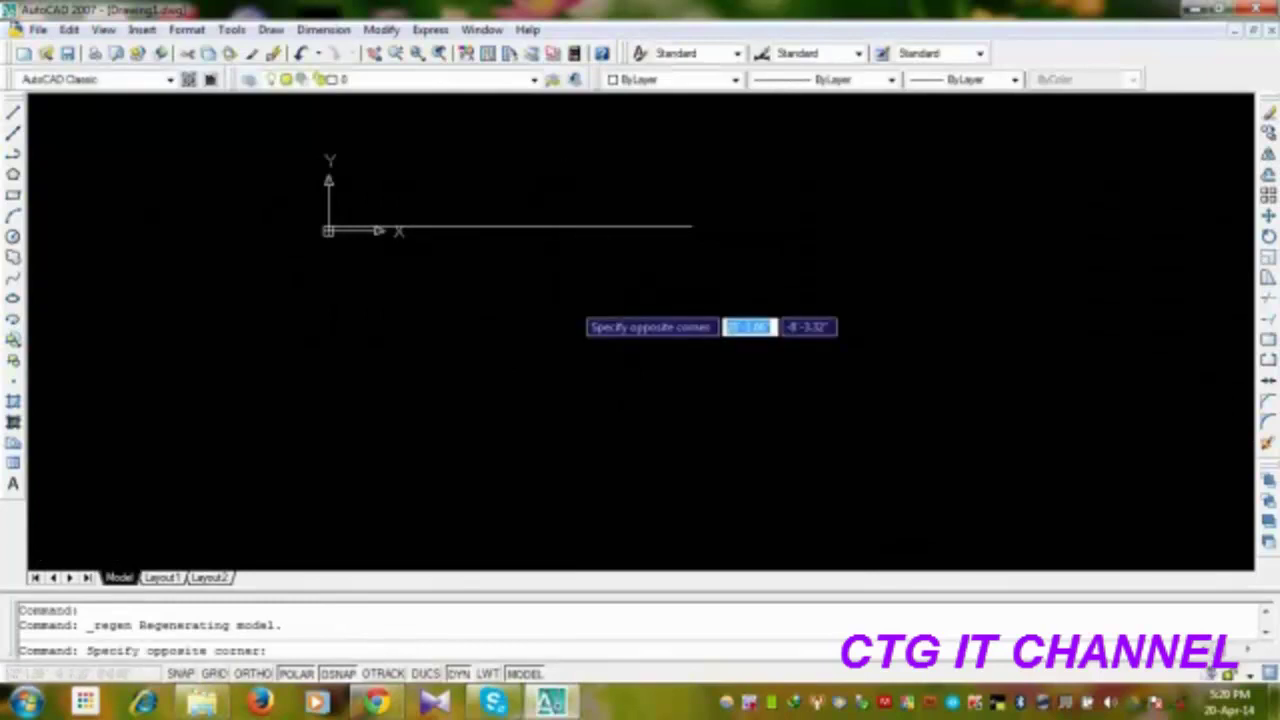
key(Escape)
key(Escape)
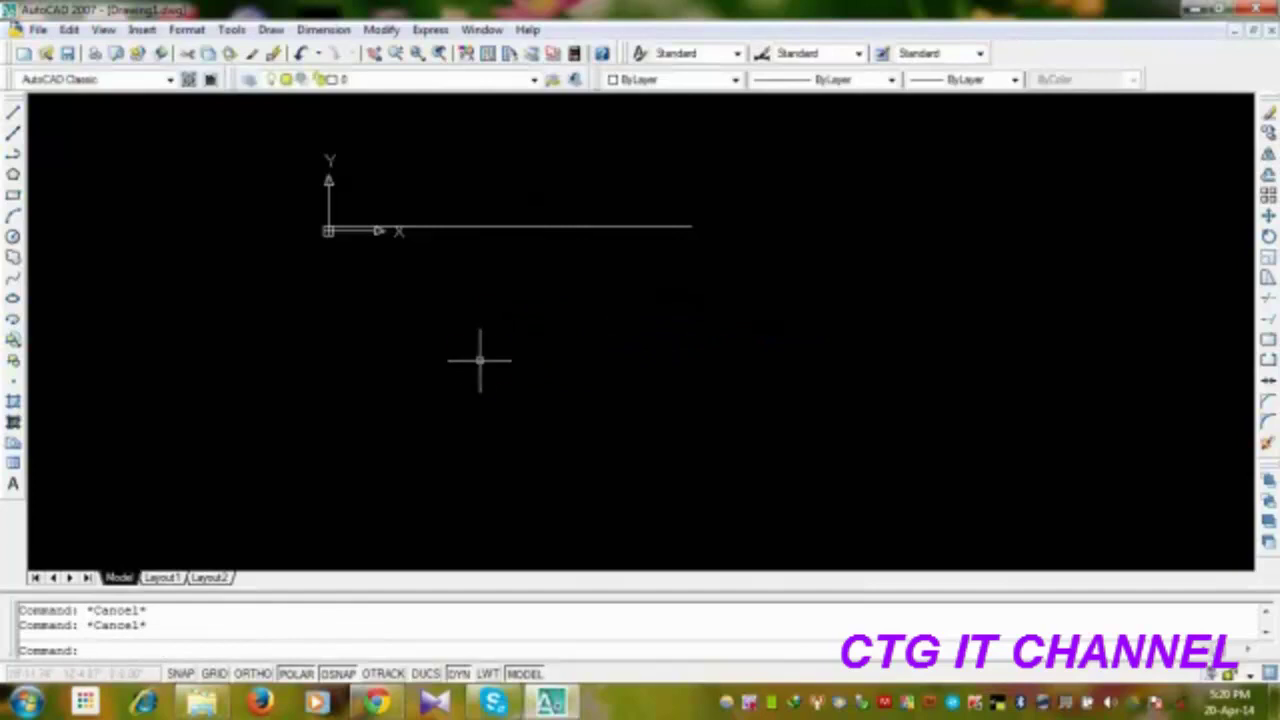
middle_click(480, 358)
middle_click(480, 358)
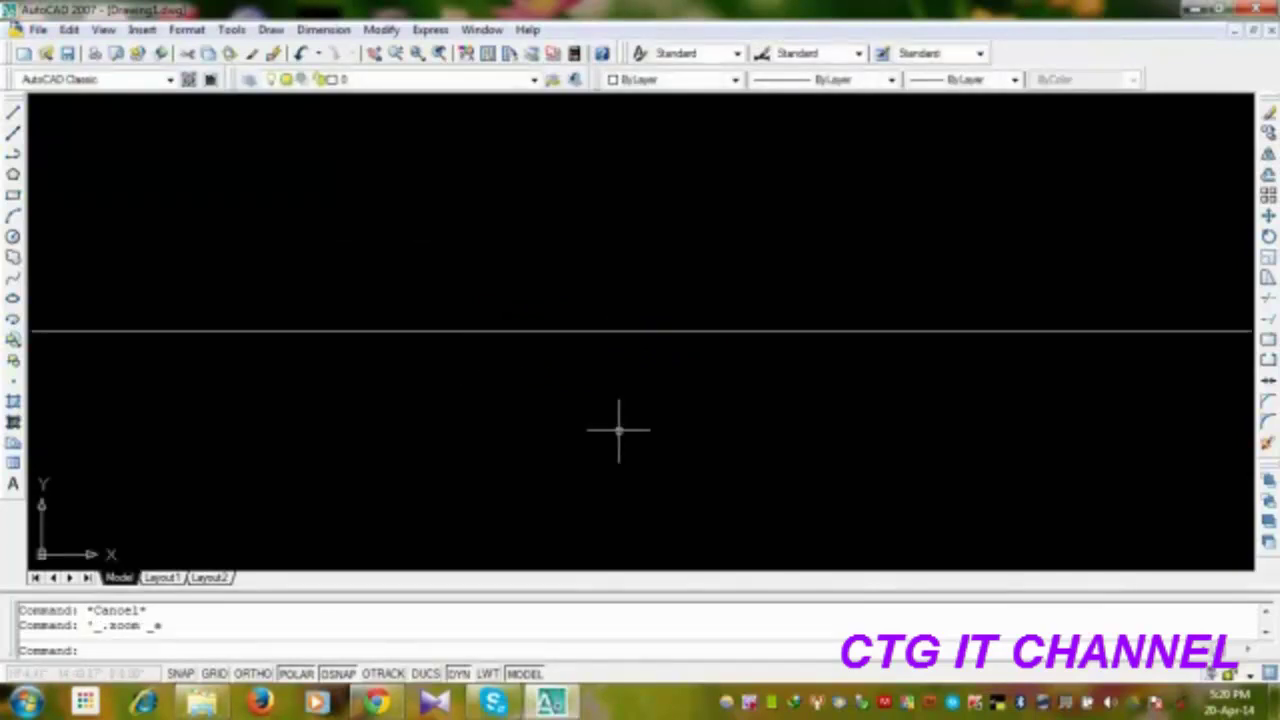
scroll(618, 430, down, 2)
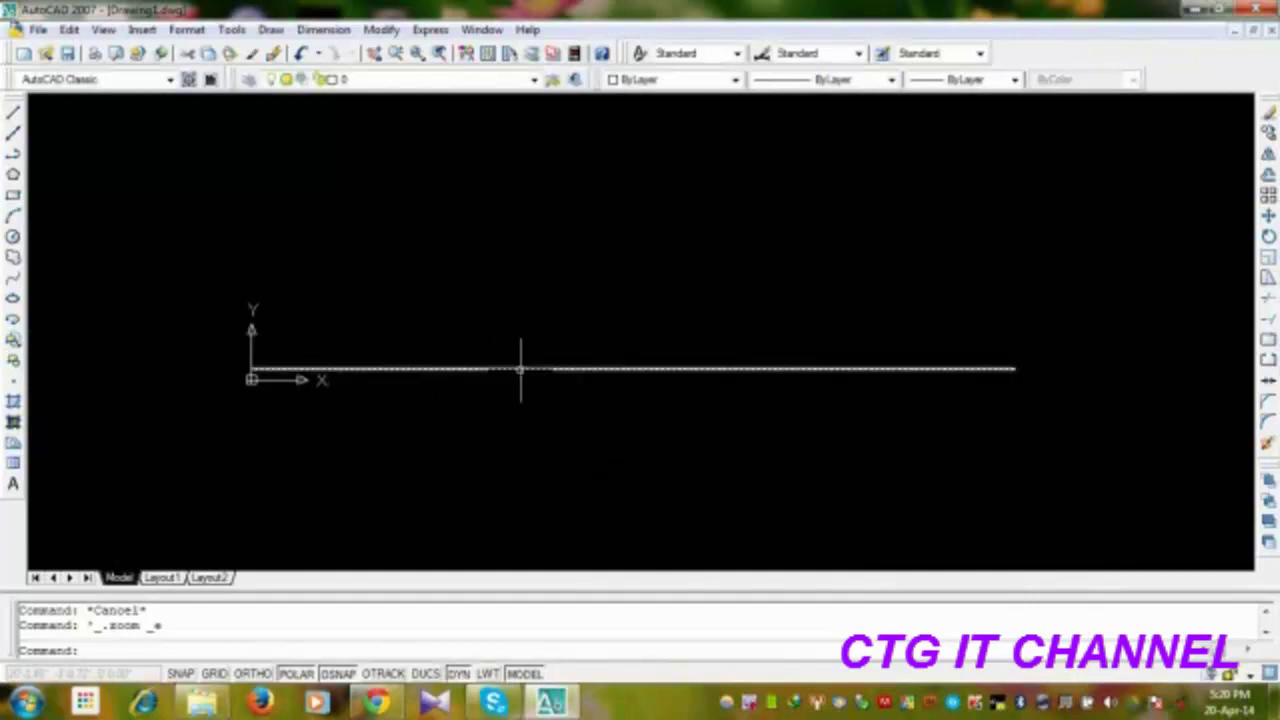
drag(520, 368, 665, 290)
middle_drag(665, 290, 666, 268)
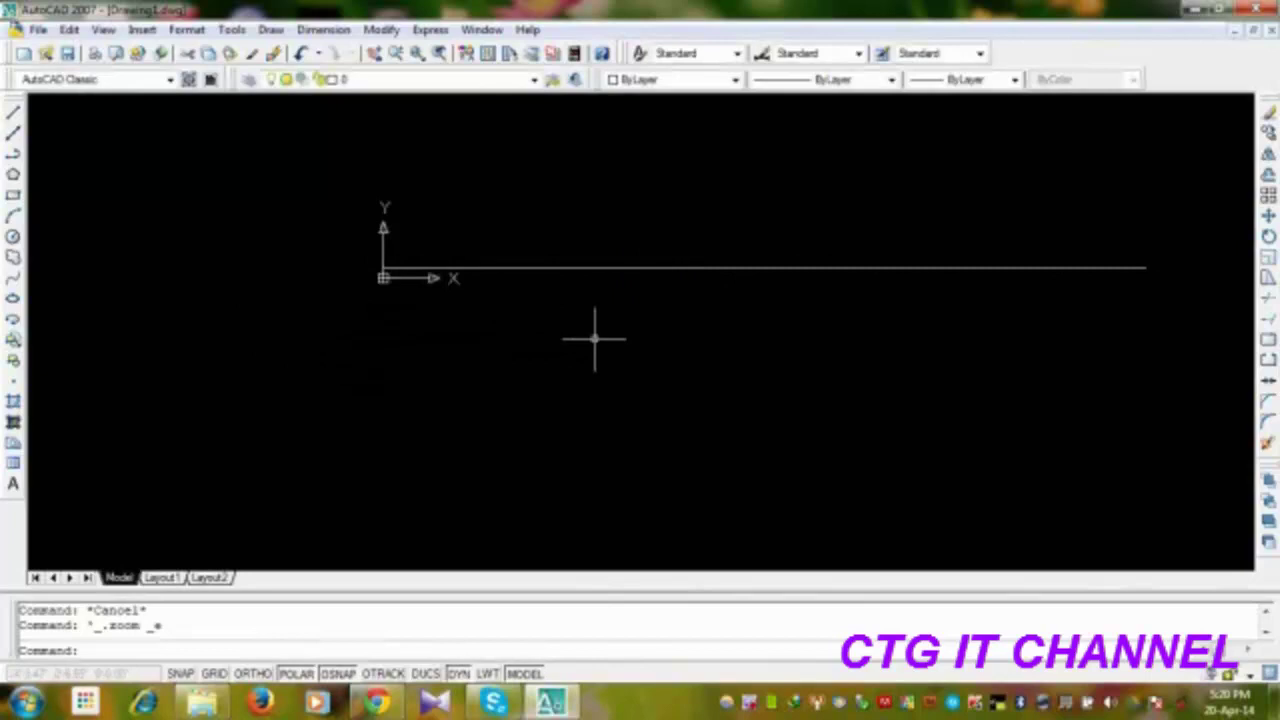
middle_drag(404, 320, 249, 469)
Step: Move the 42' line up and to the right, away from the origin
click(379, 370)
click(306, 494)
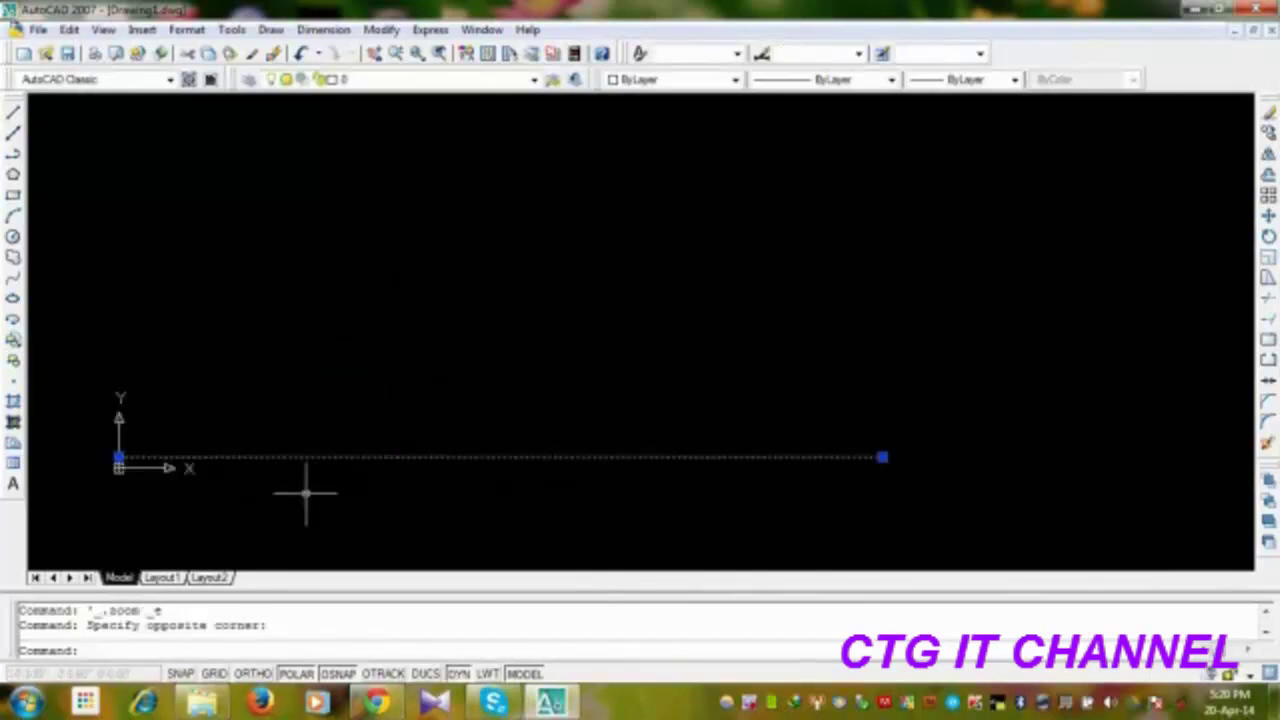
click(1268, 215)
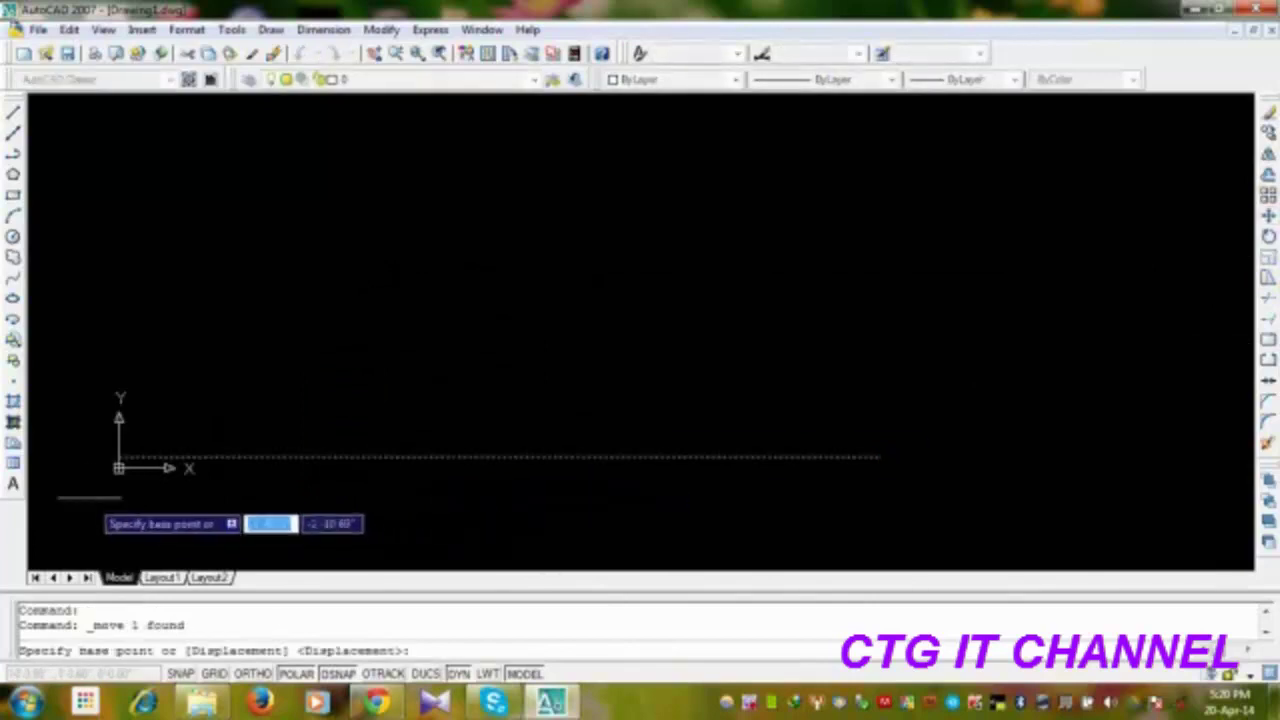
click(89, 497)
click(1141, 160)
scroll(1141, 165, up, 5)
middle_drag(634, 389, 283, 429)
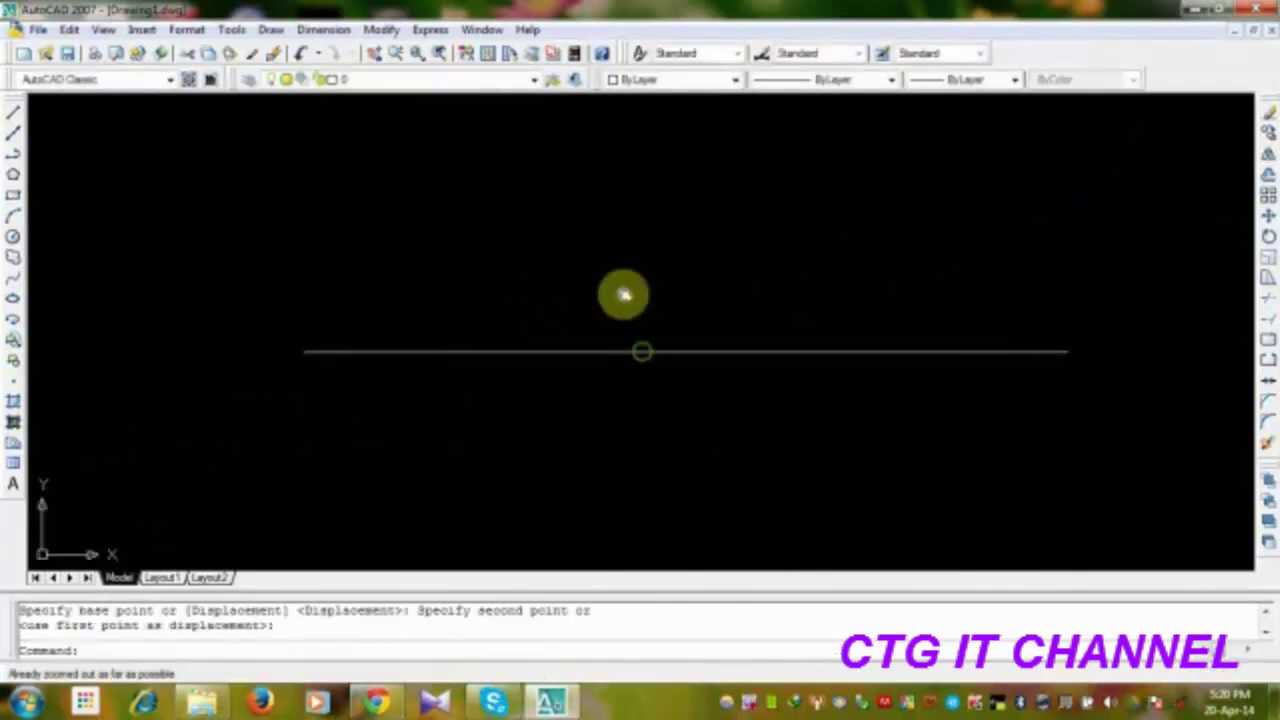
middle_drag(623, 291, 763, 277)
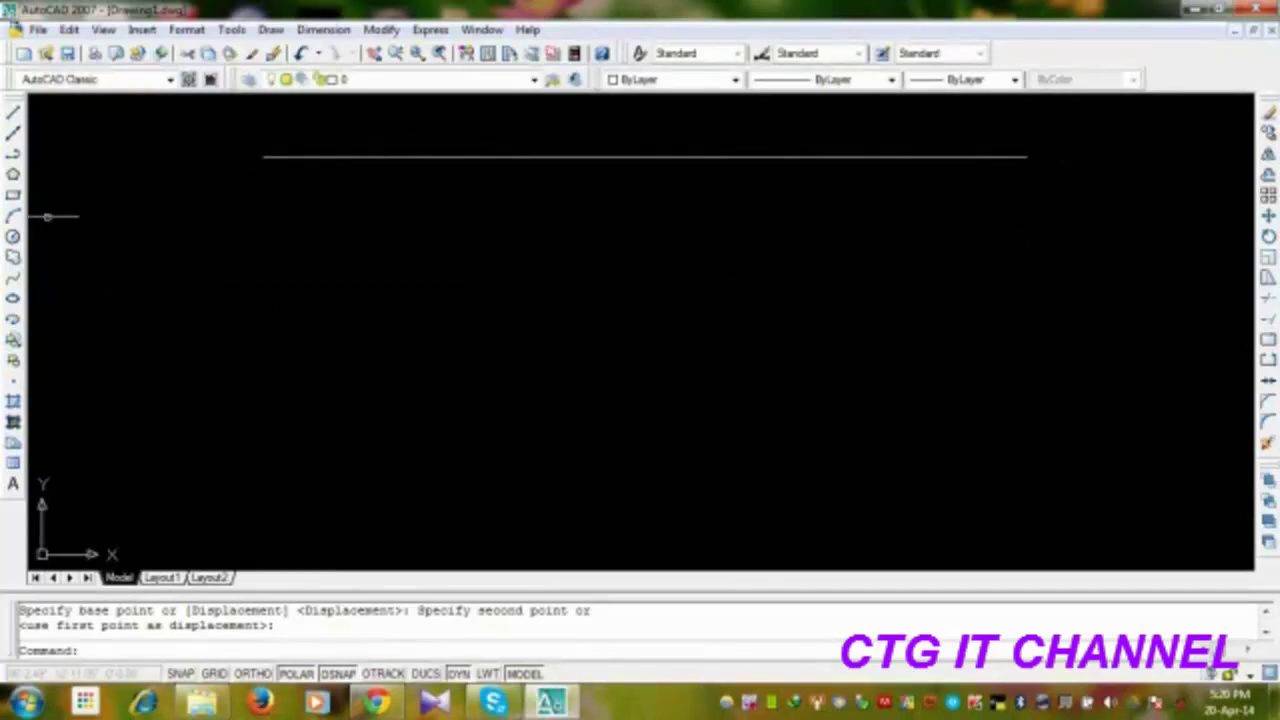
Step: Draw a 32' polyline downward from the 42' line's right endpoint, then regenerate
click(14, 154)
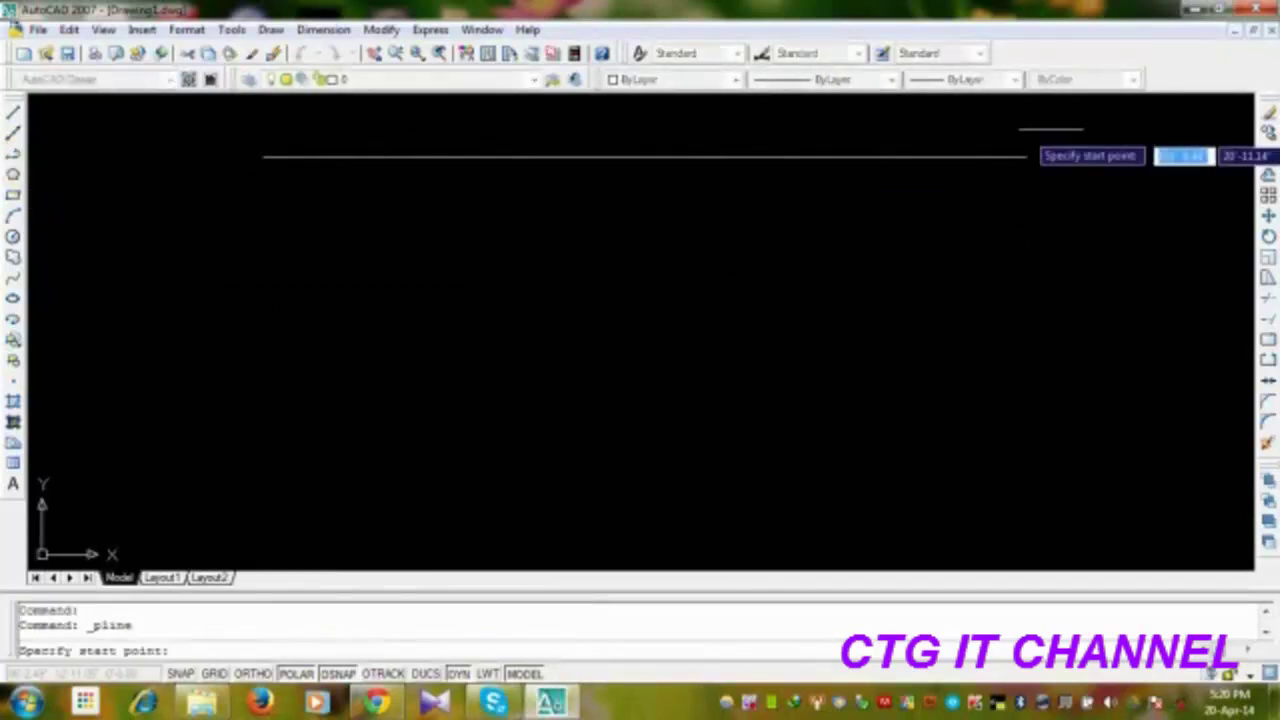
click(1026, 156)
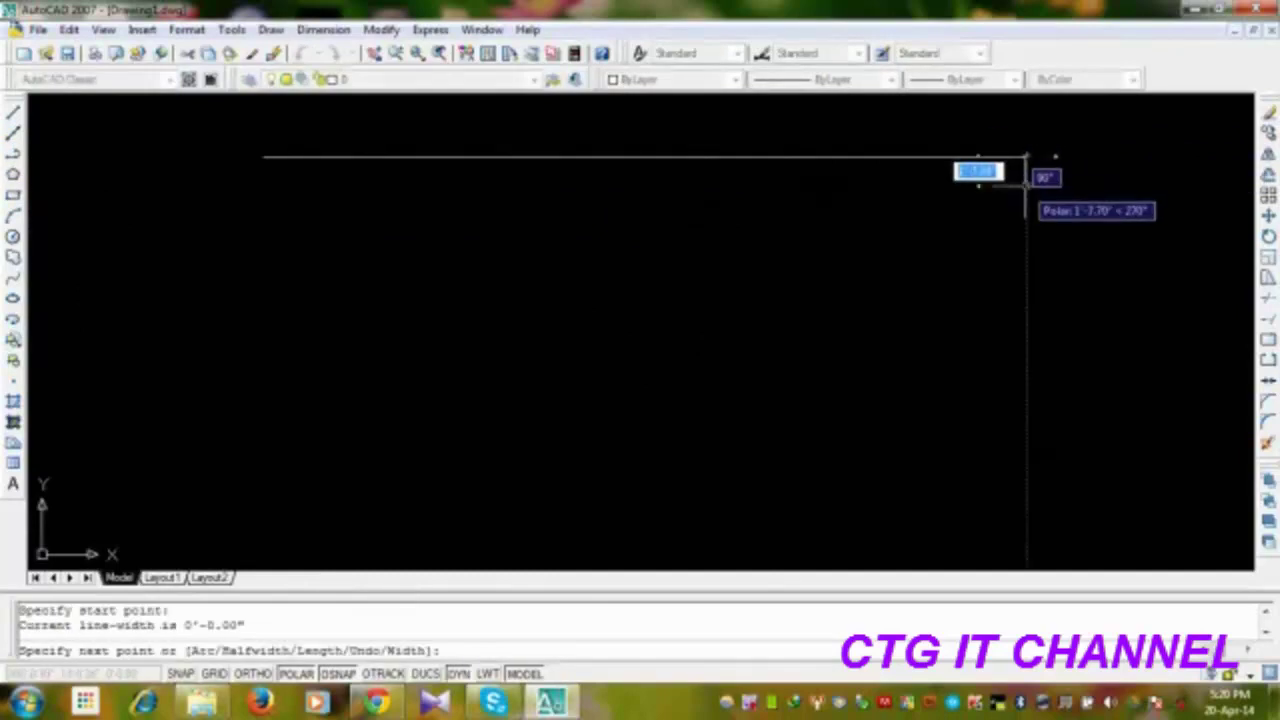
text(32)
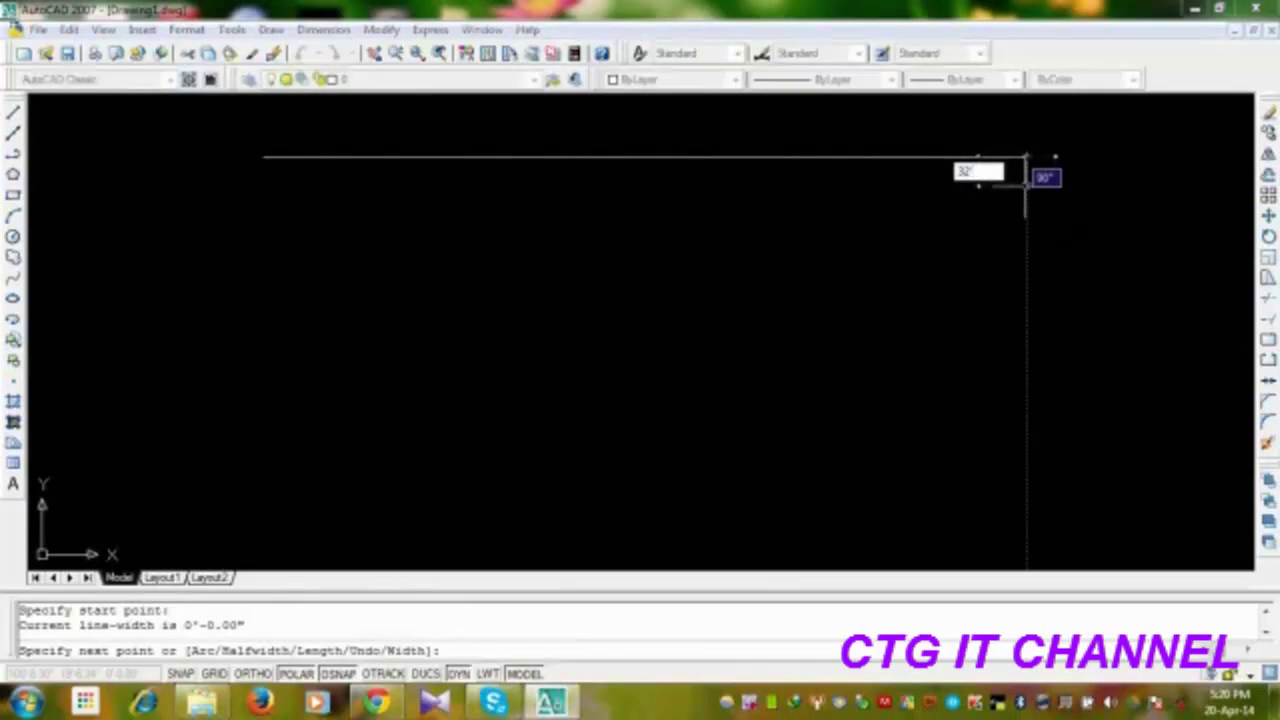
key(Return)
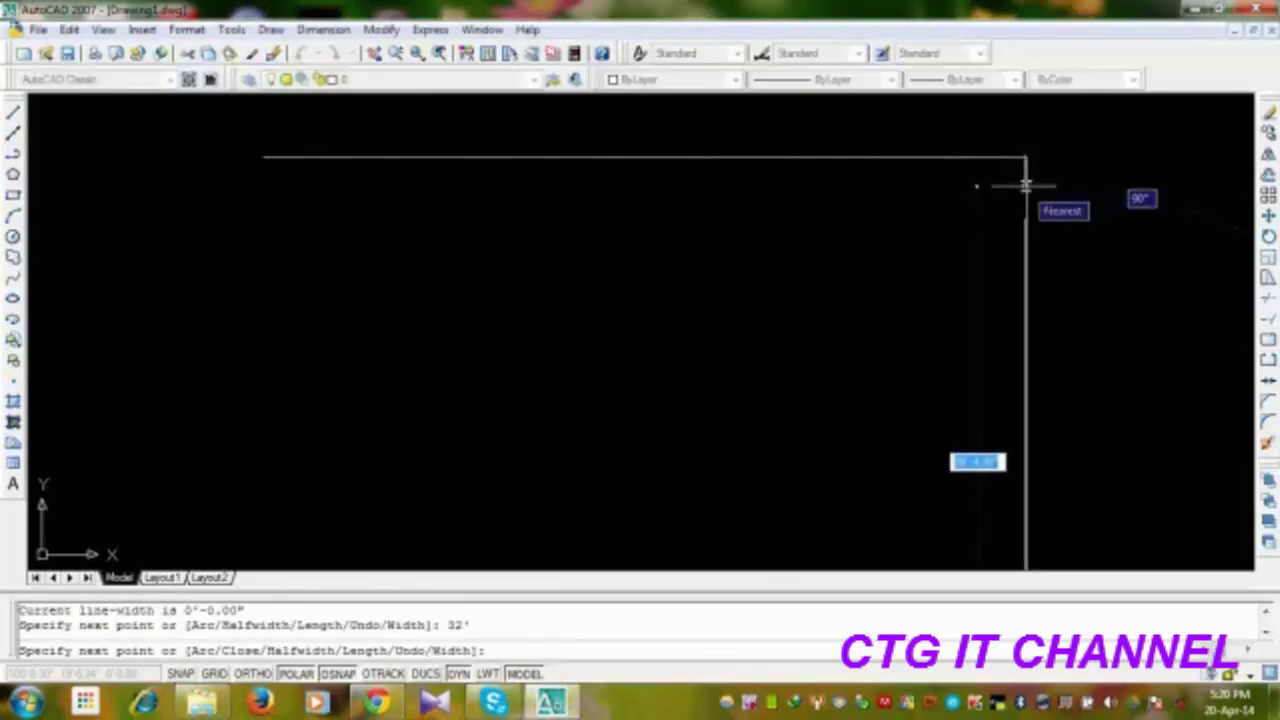
key(Escape)
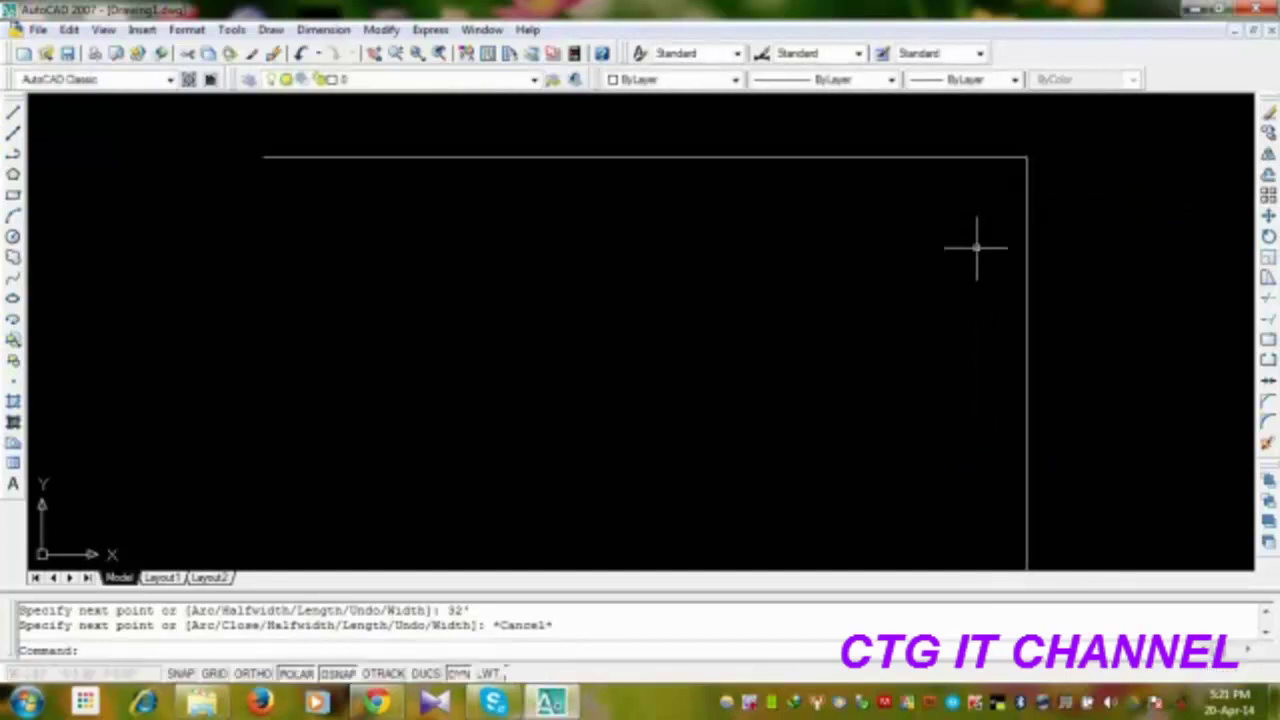
scroll(973, 251, up, 2)
scroll(973, 251, down, 1)
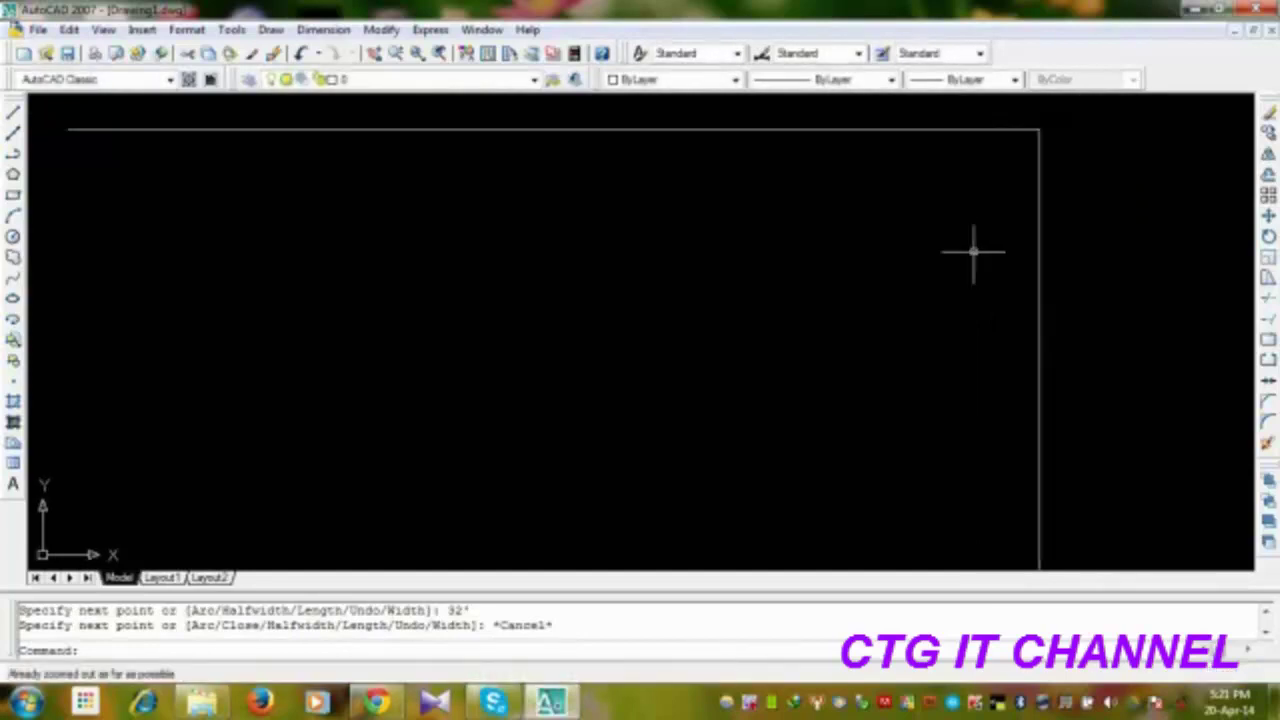
click(106, 30)
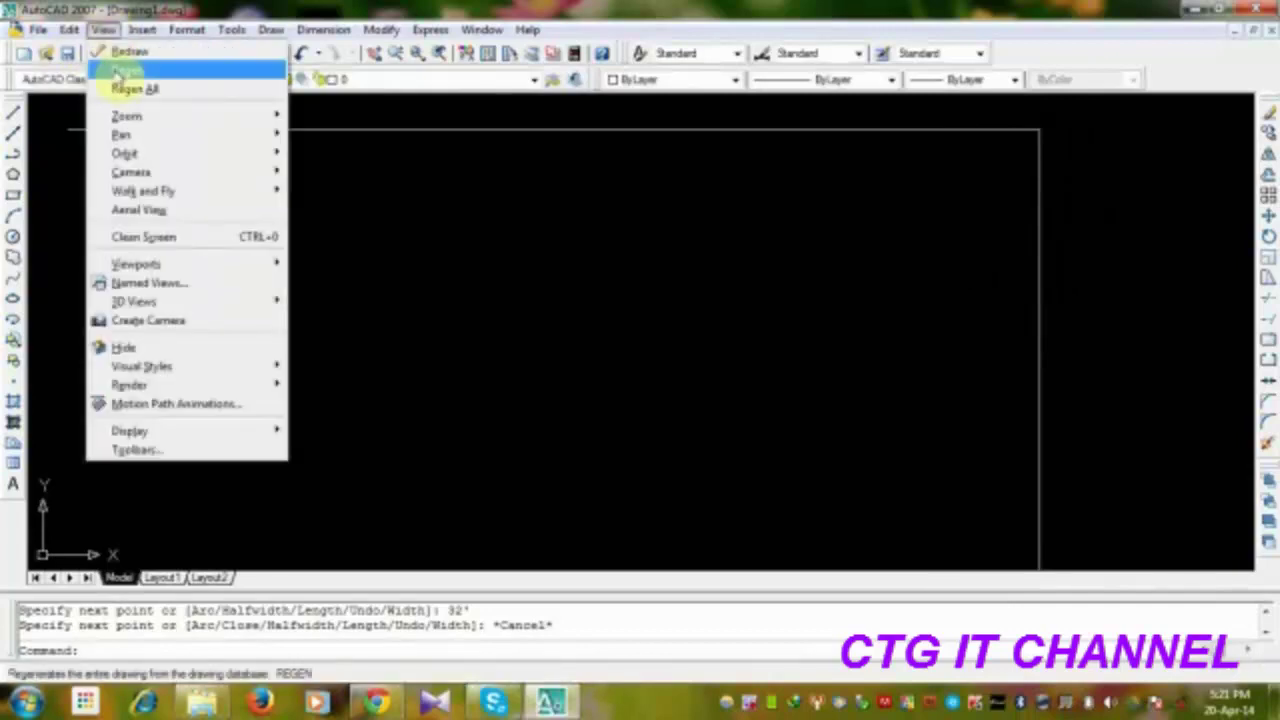
click(140, 72)
scroll(634, 283, down, 2)
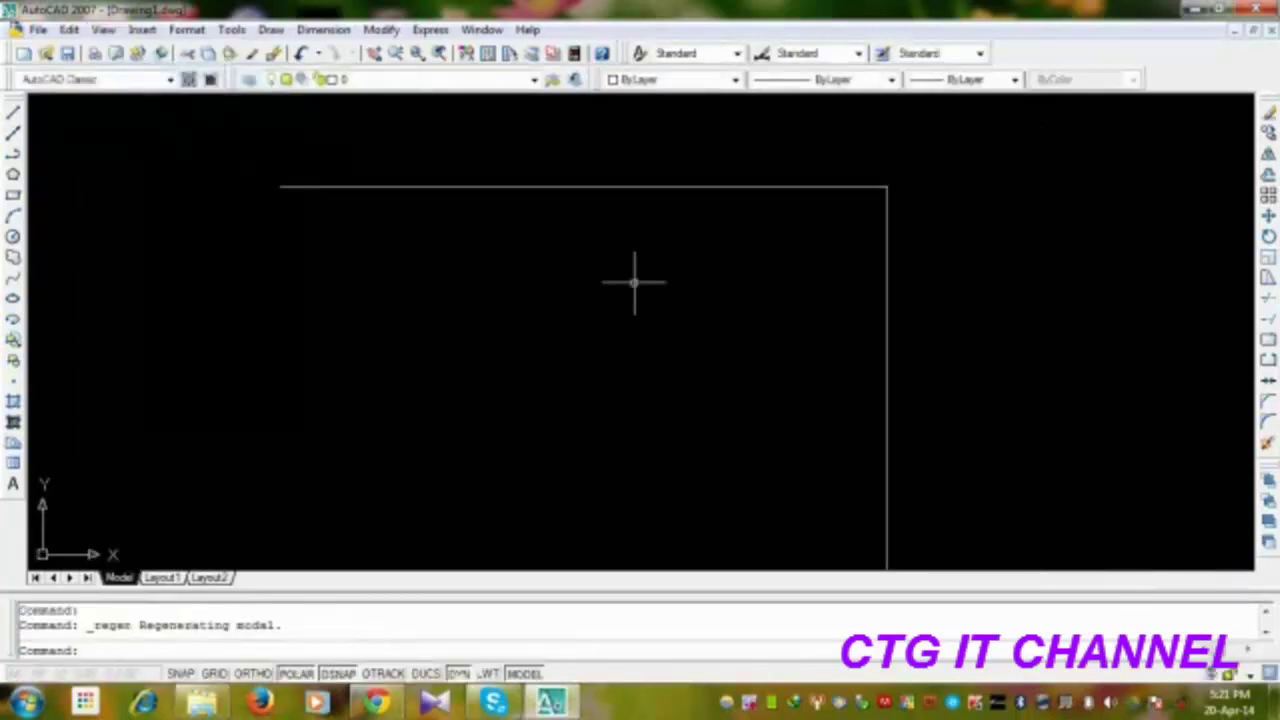
scroll(634, 283, down, 2)
scroll(636, 282, up, 2)
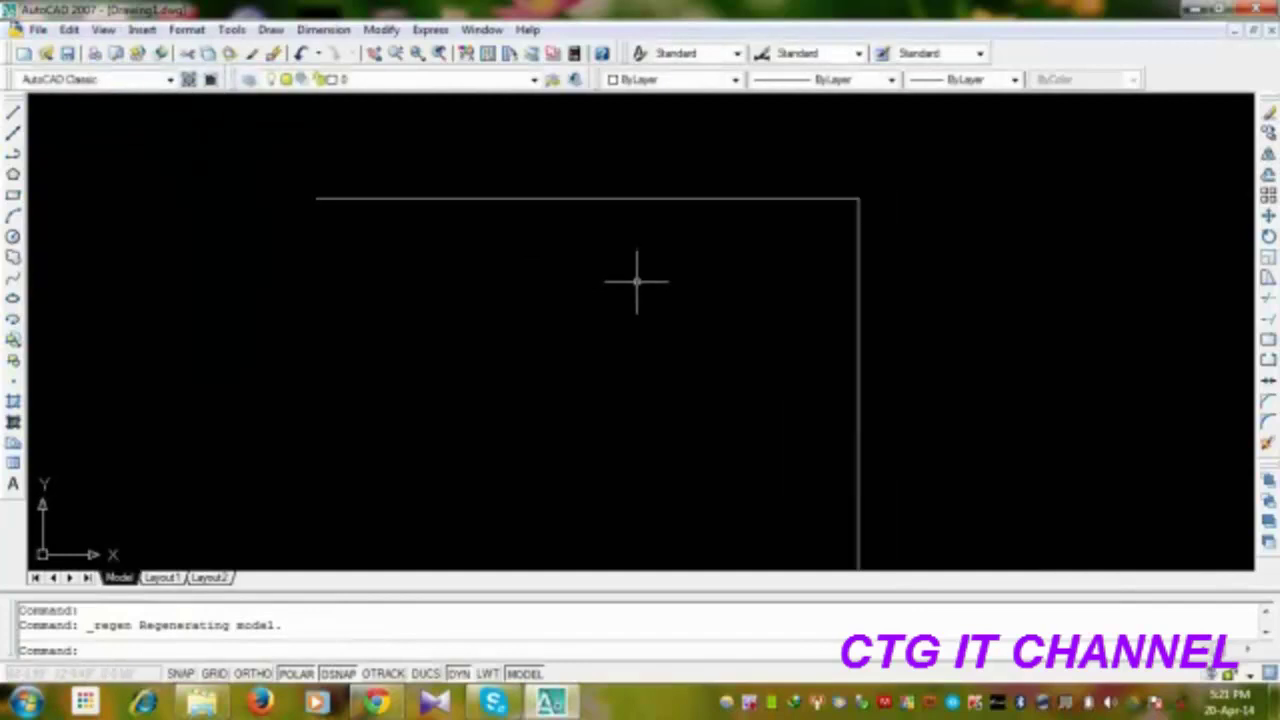
middle_drag(804, 293, 823, 220)
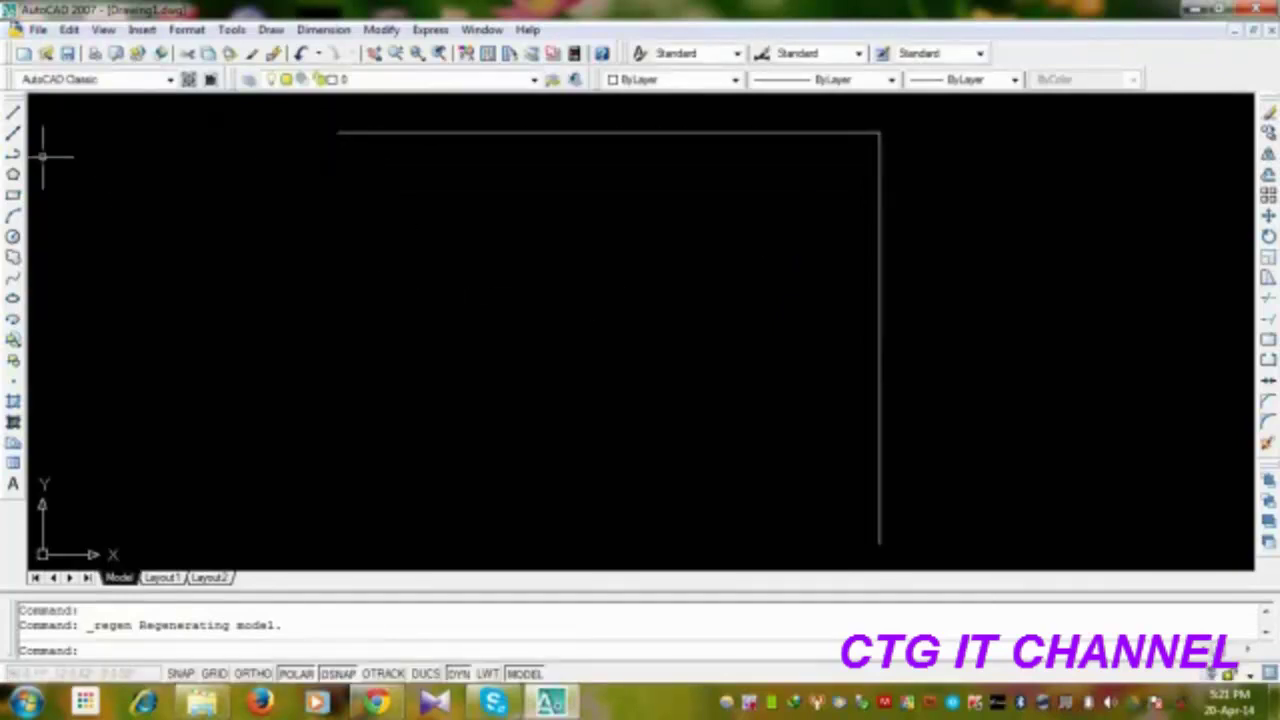
Step: Draw the 32' left side down from the top line's left endpoint
click(13, 152)
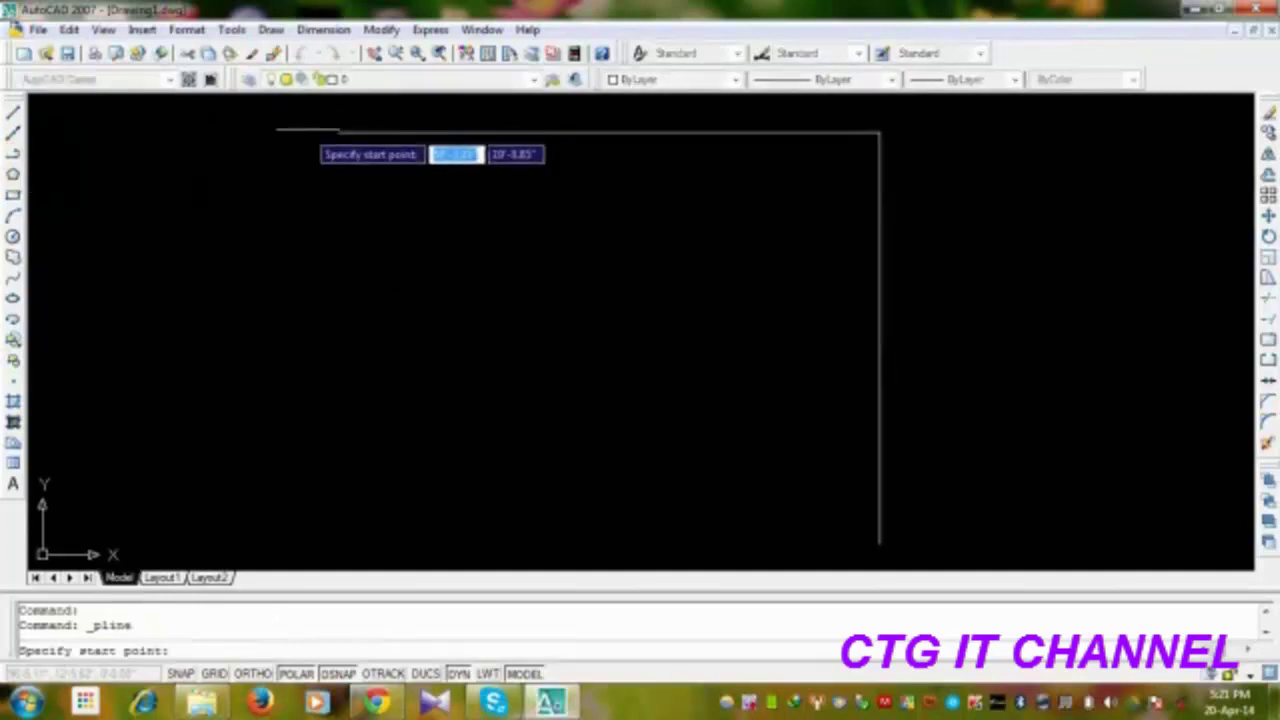
click(337, 132)
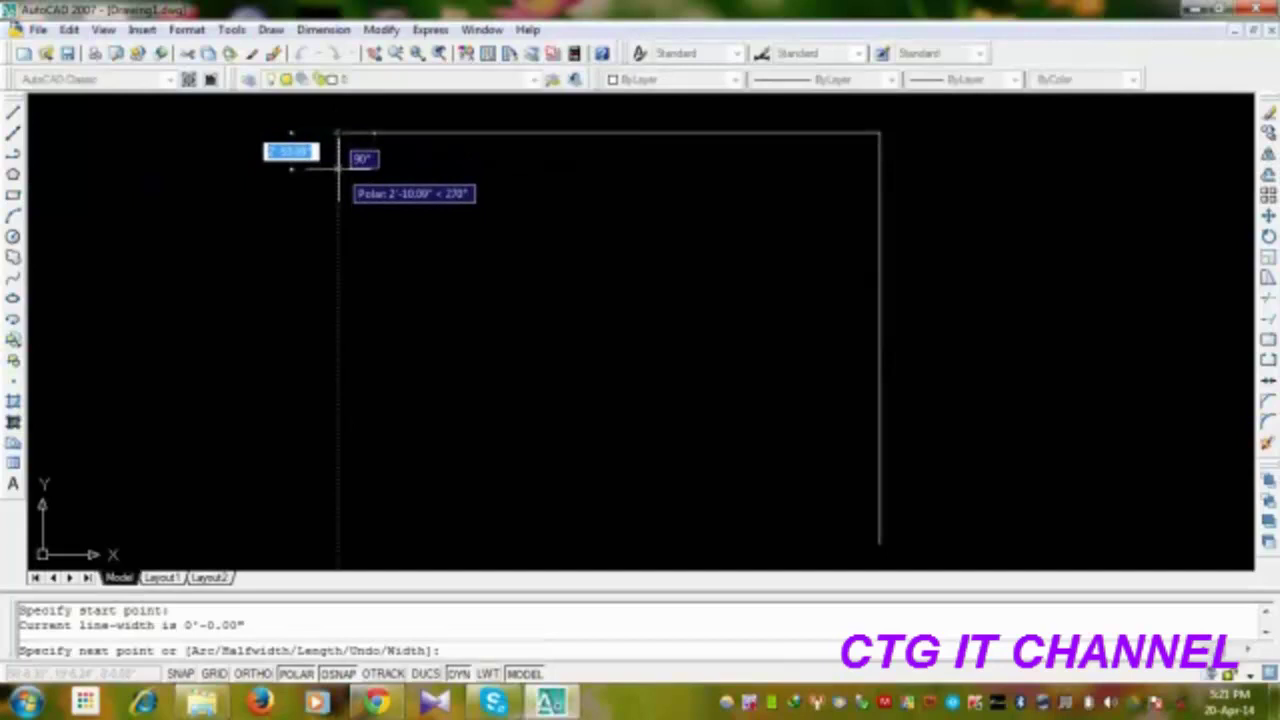
text(3)
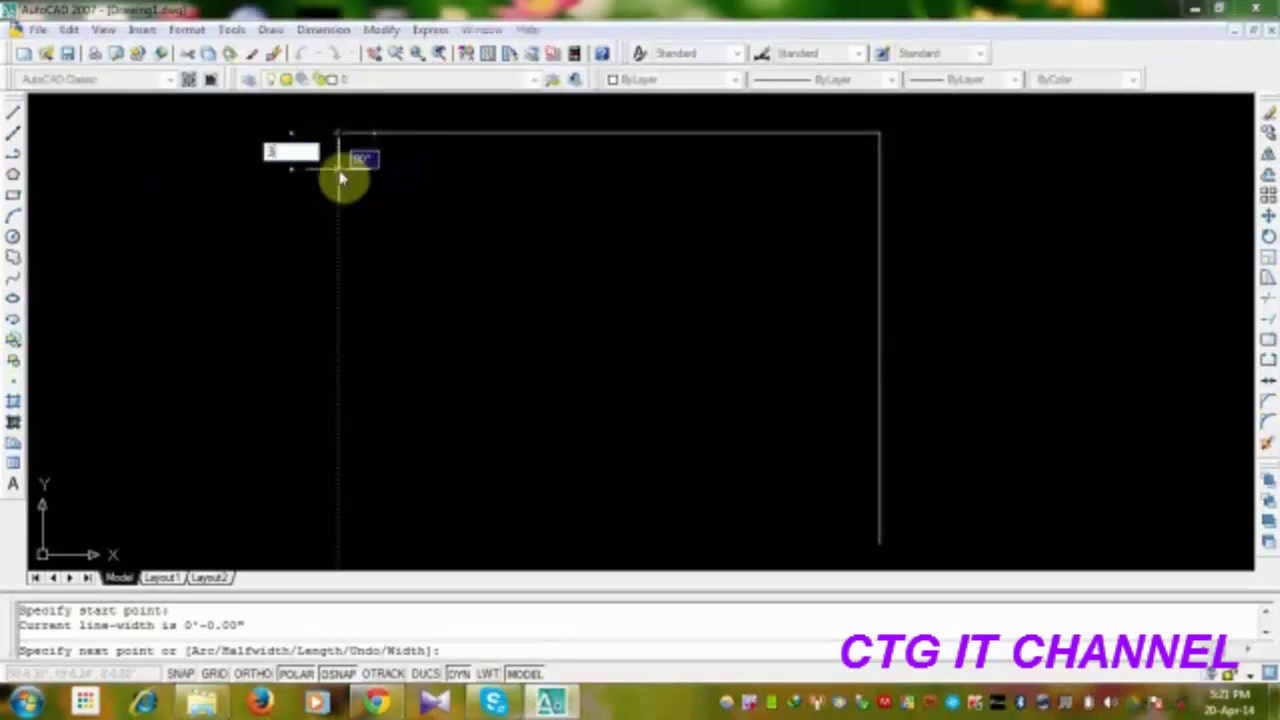
text(')
key(Return)
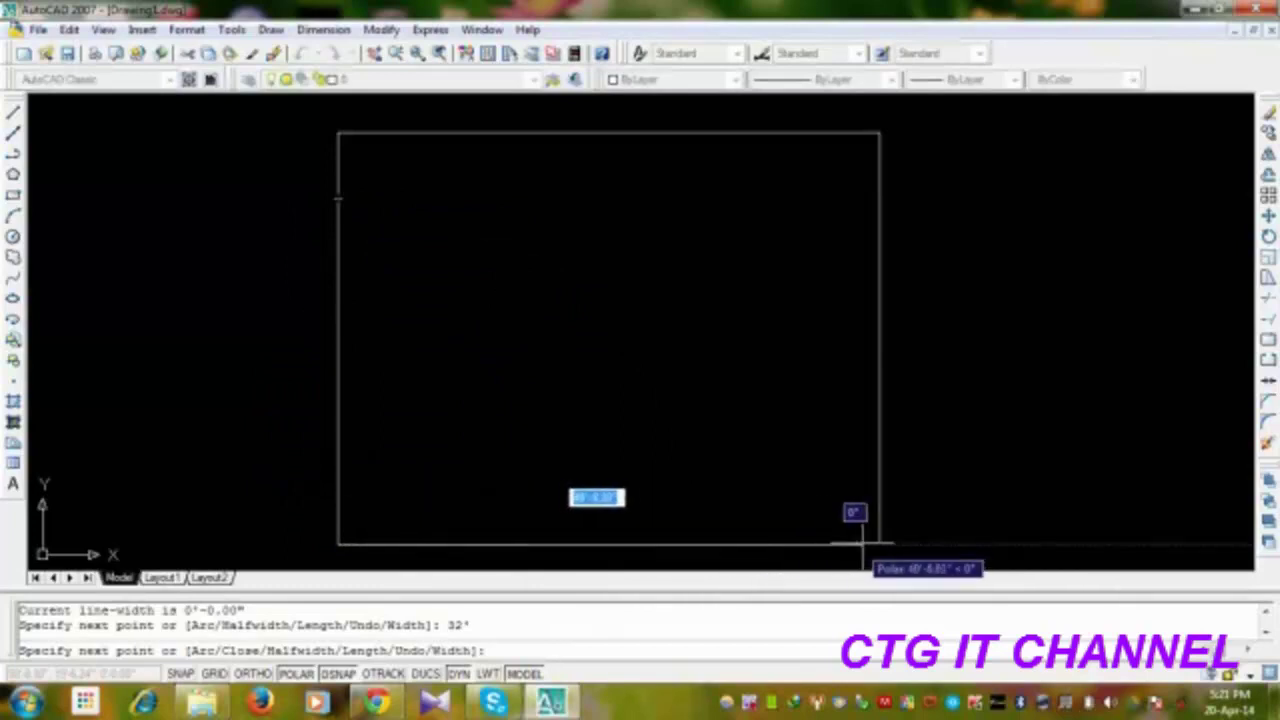
key(Escape)
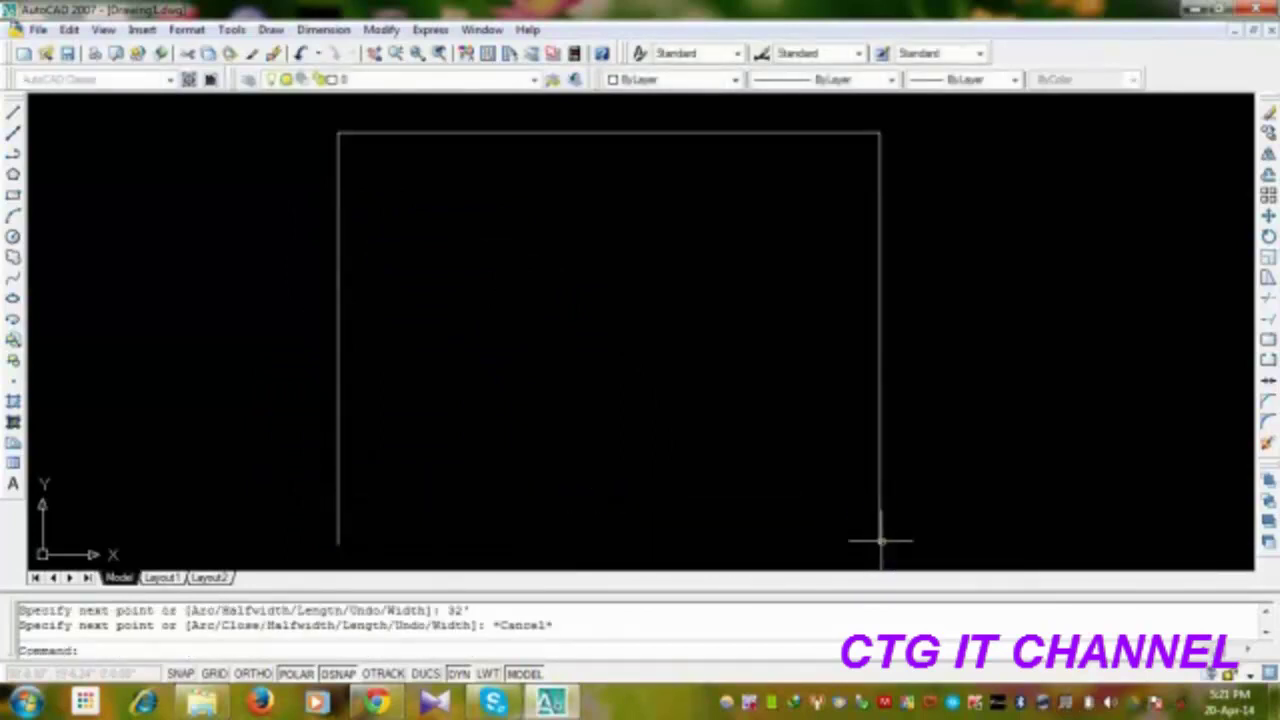
key(Escape)
Step: Draw the bottom edge joining the lower ends of the left and right sides
key(Return)
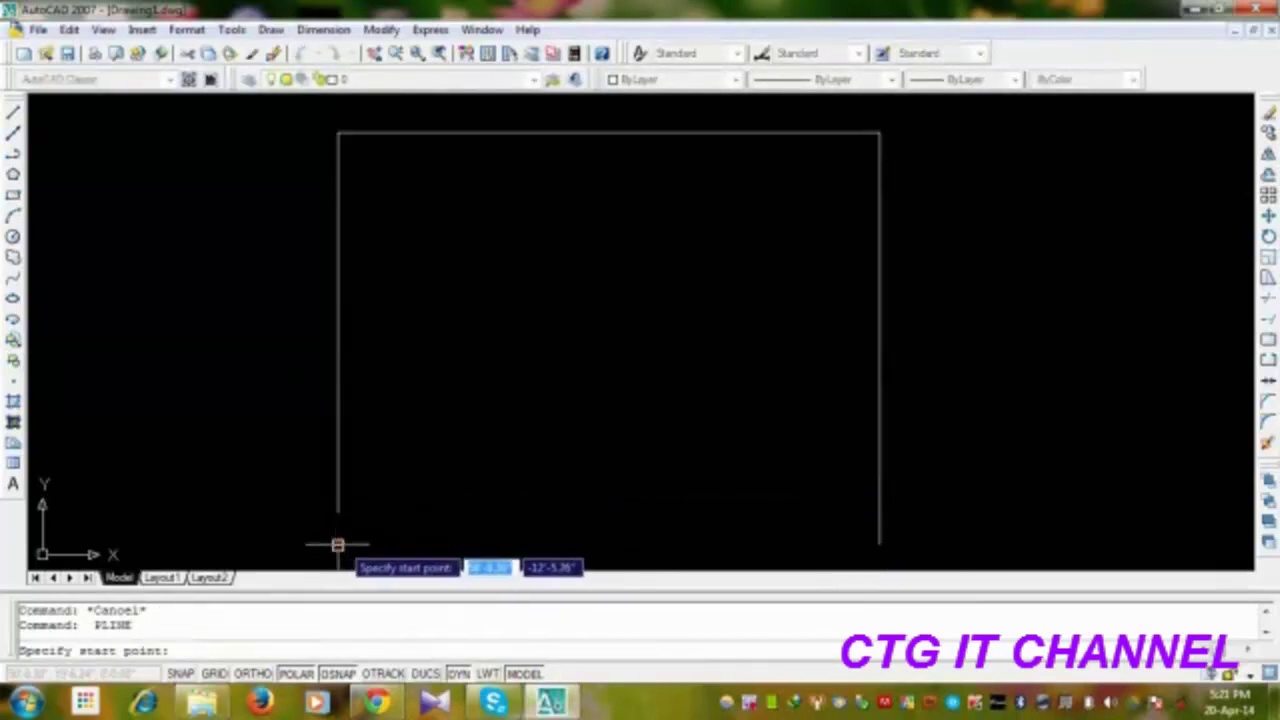
click(337, 545)
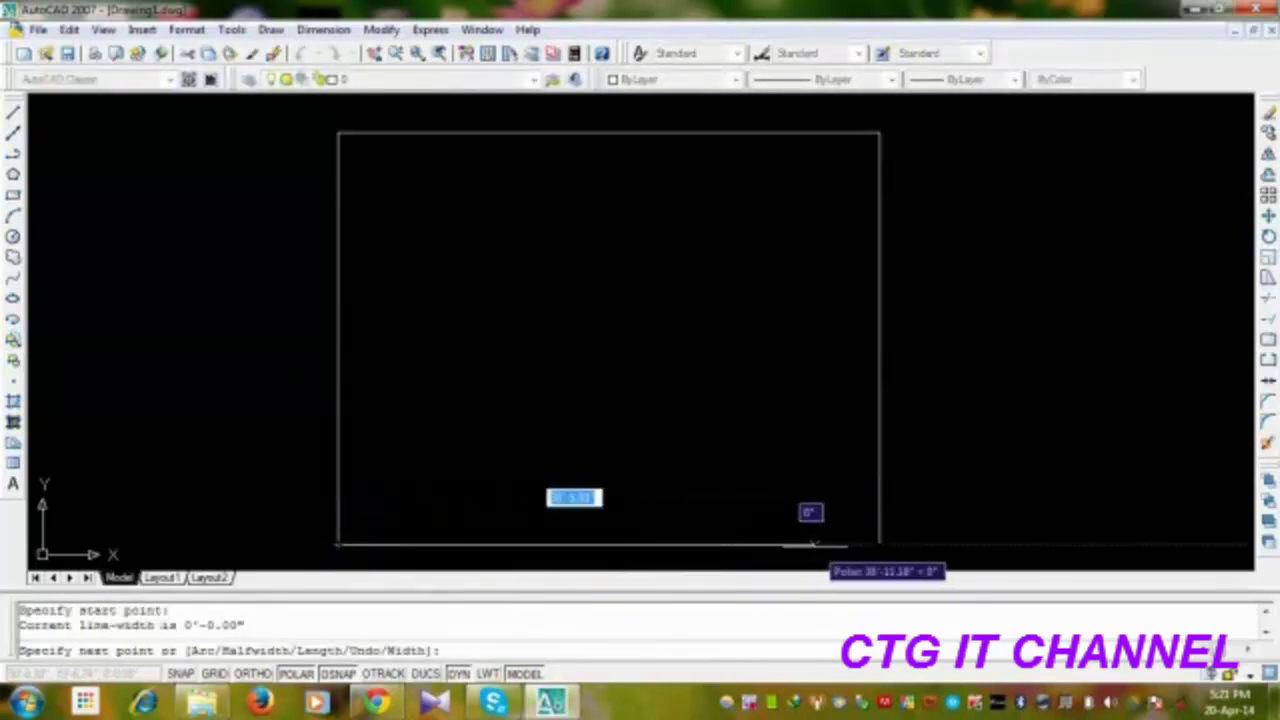
click(879, 545)
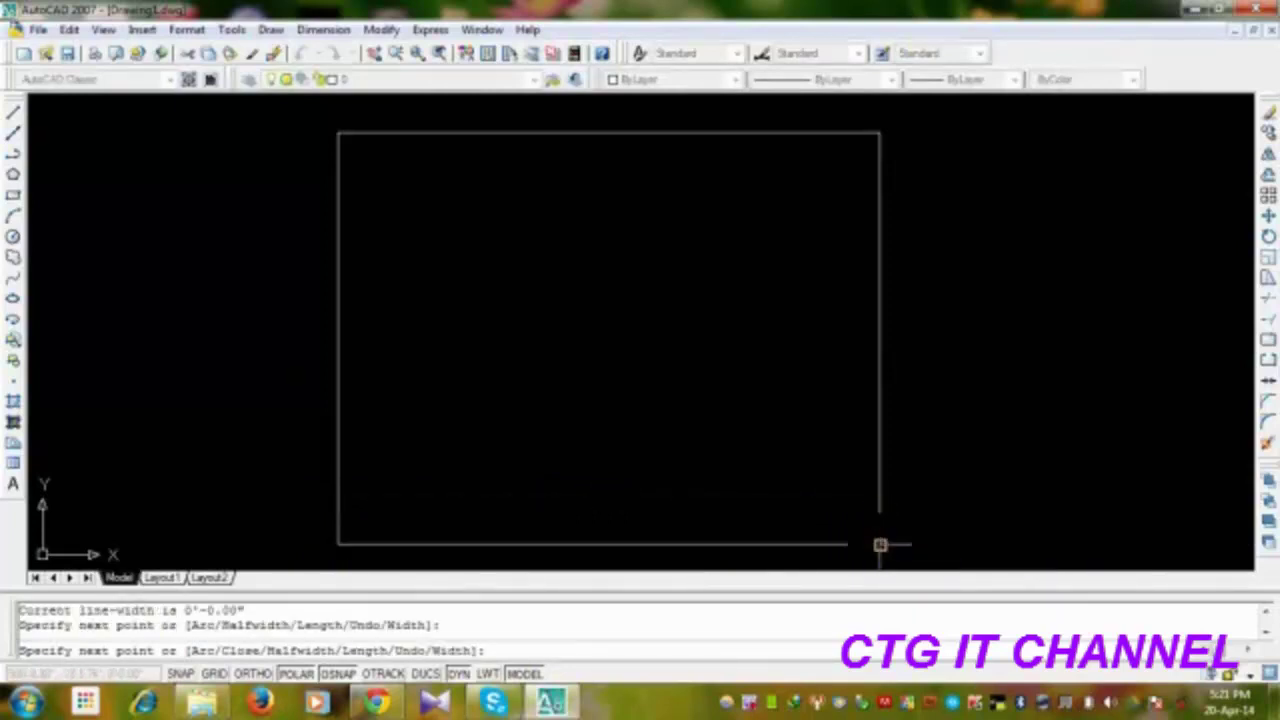
right_click(980, 520)
click(1023, 251)
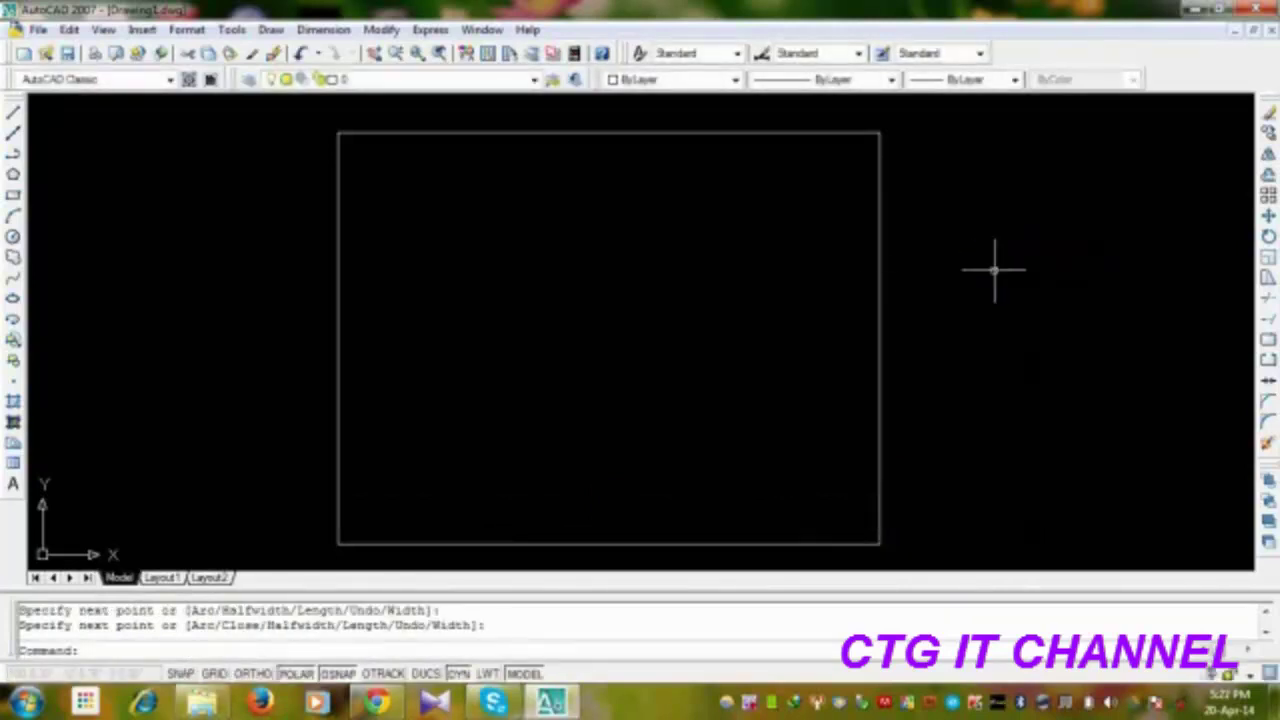
Step: Start the Offset command for the 42' by 32' rectangle
click(1267, 177)
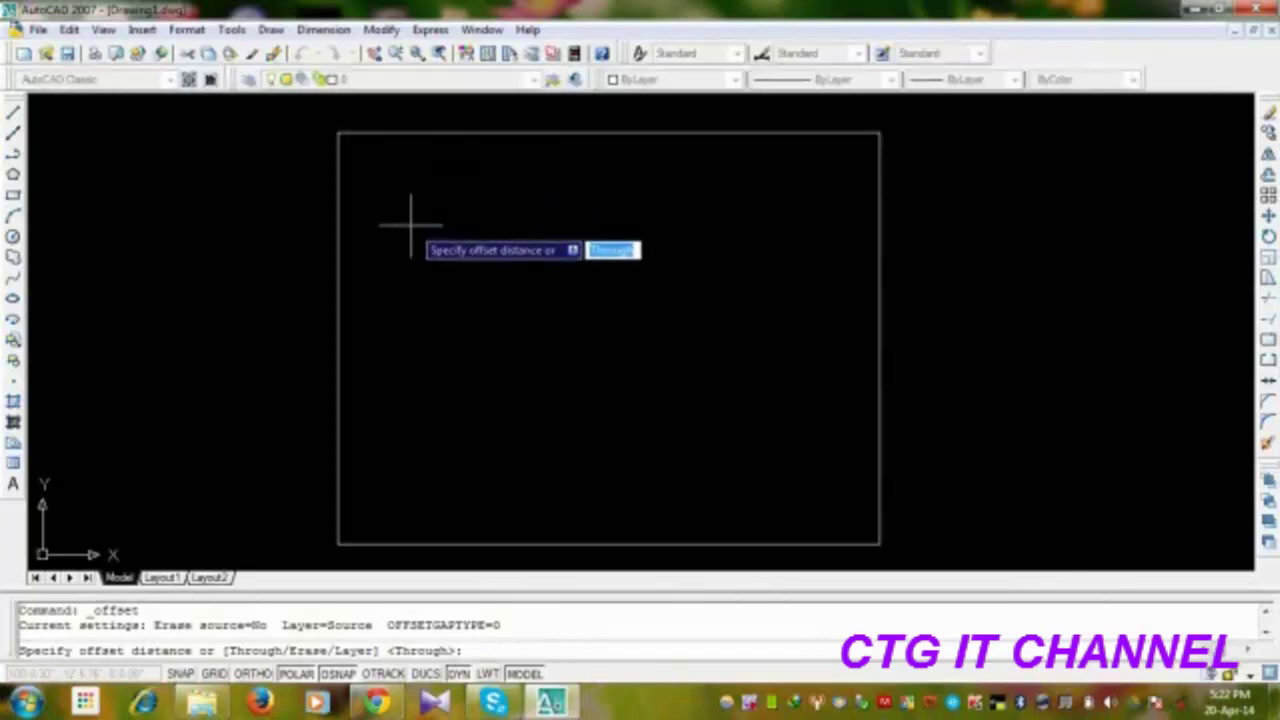
Step: Restart OFFSET at distance 5 and copy the rectangle's top edge inward
key(Escape)
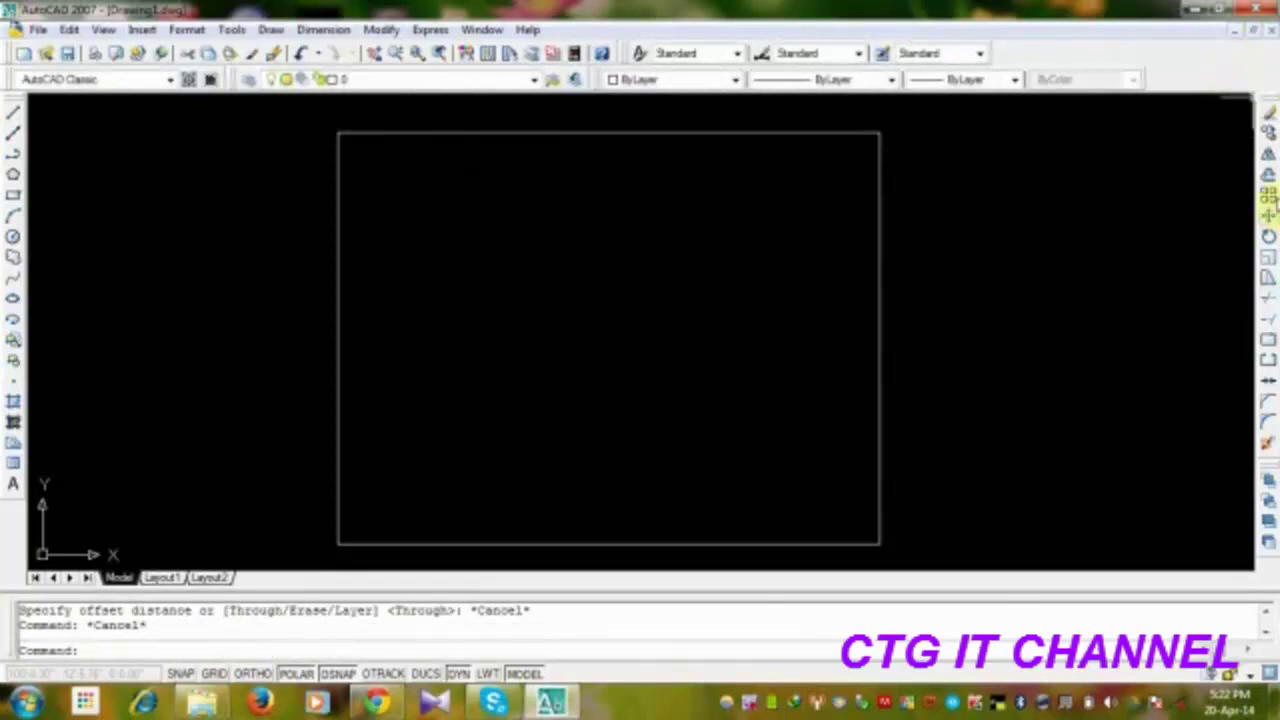
click(1266, 173)
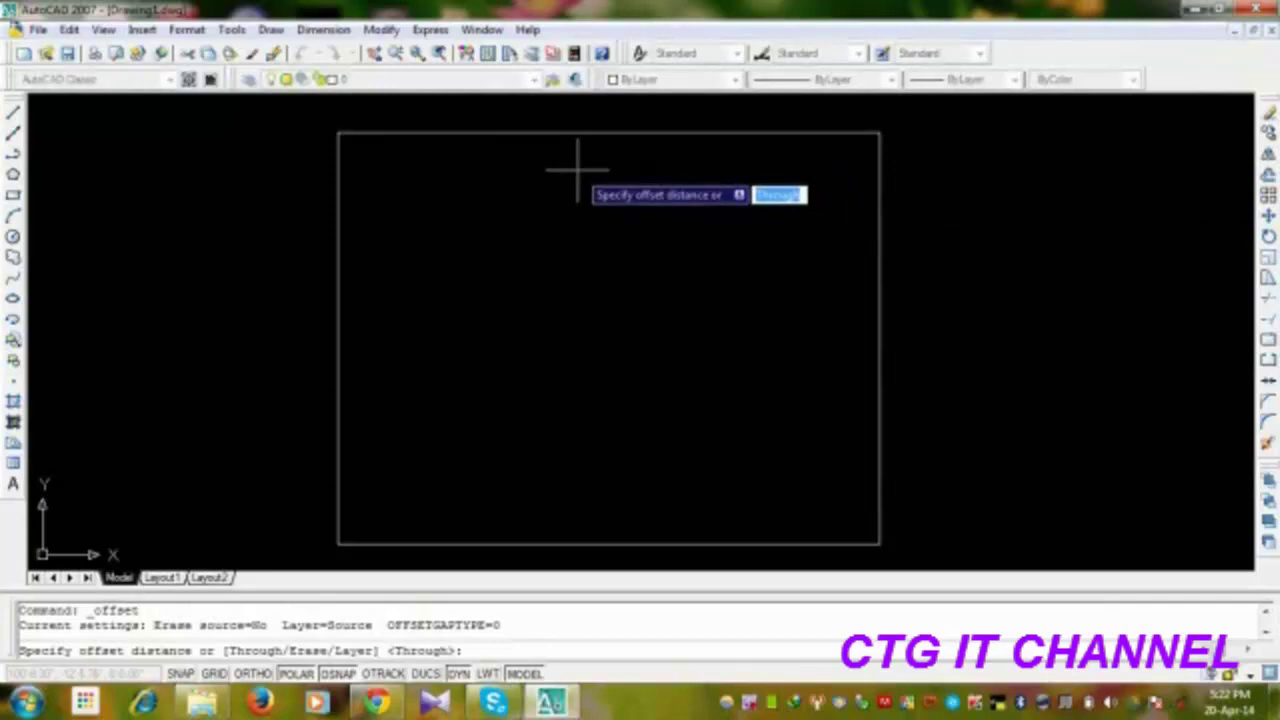
text(5)
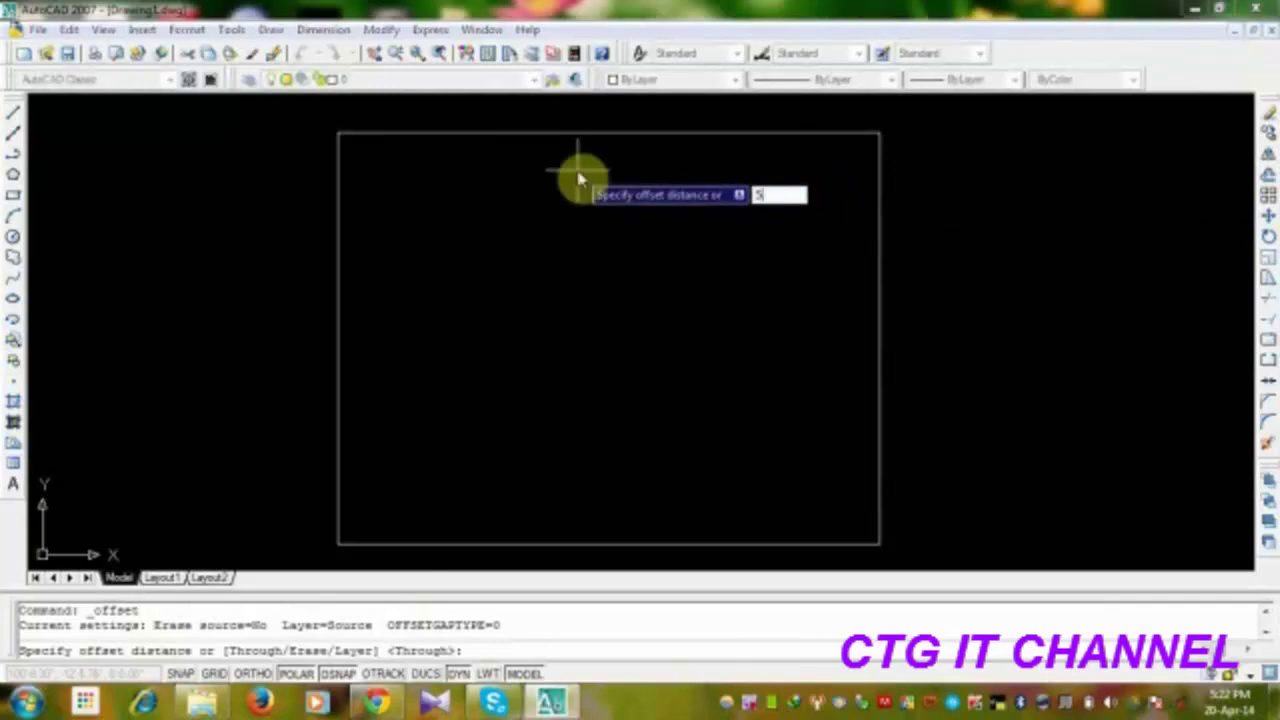
key(Return)
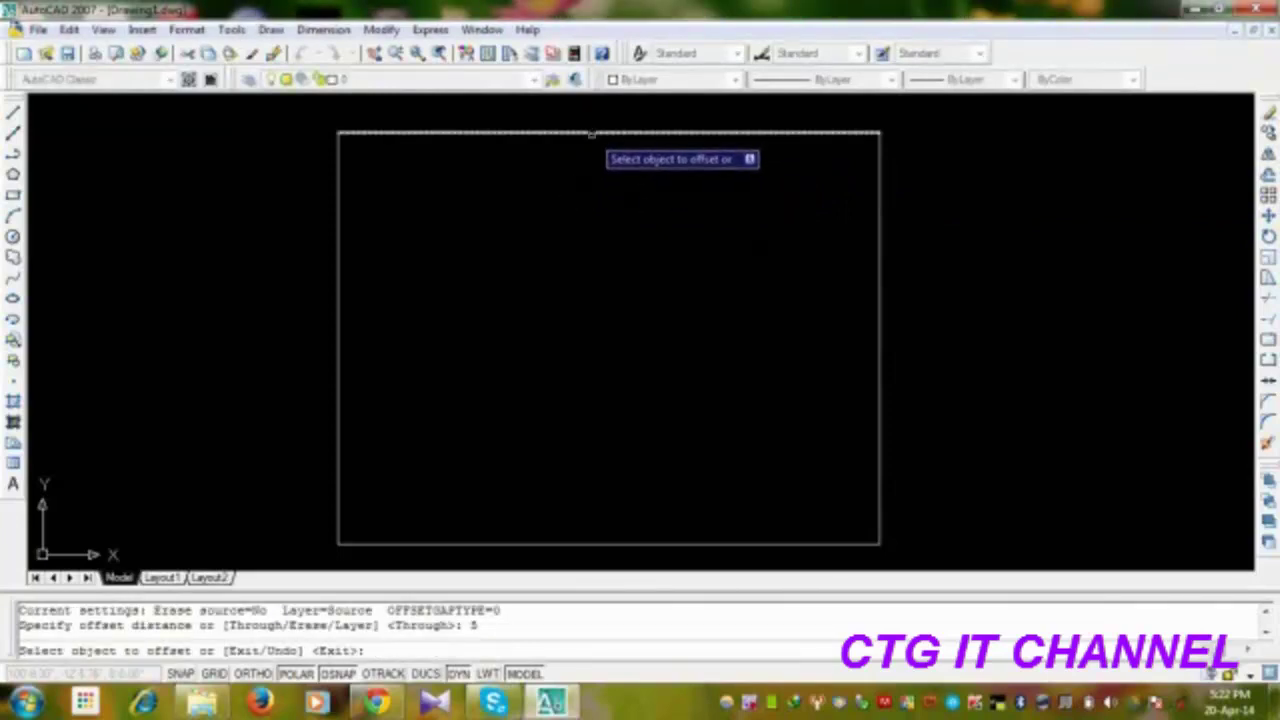
click(589, 132)
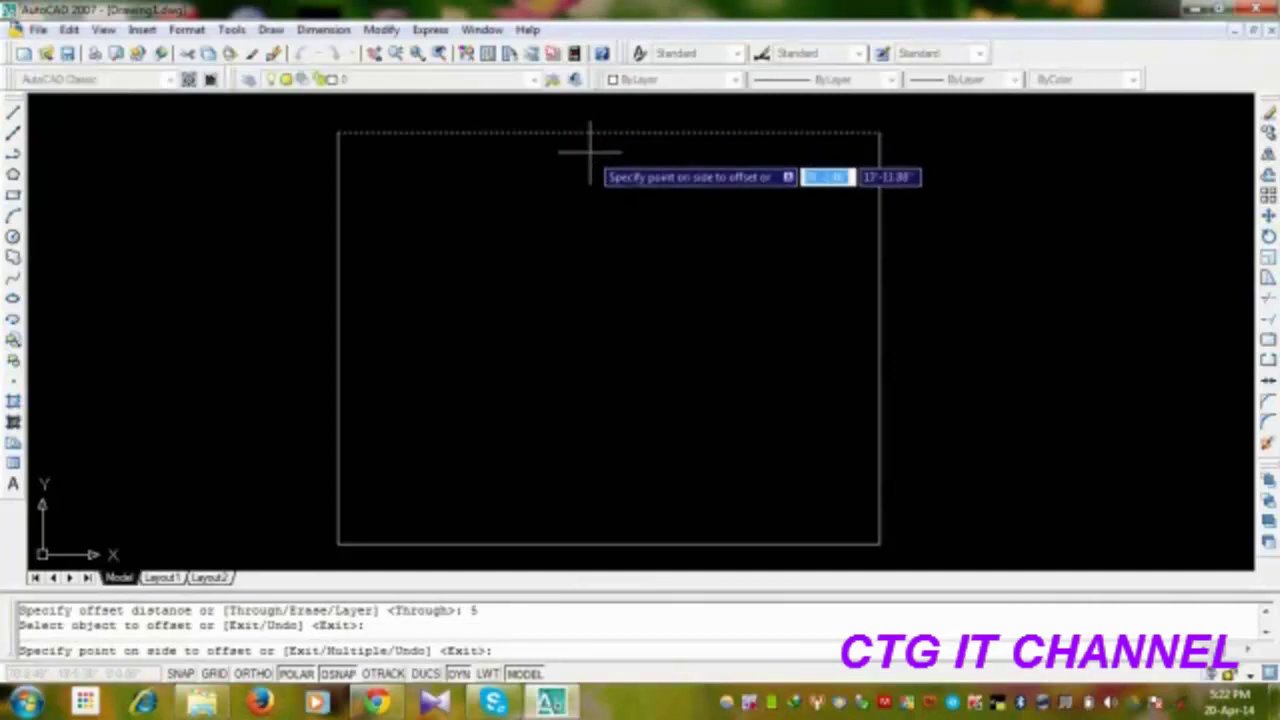
right_click(589, 152)
click(573, 150)
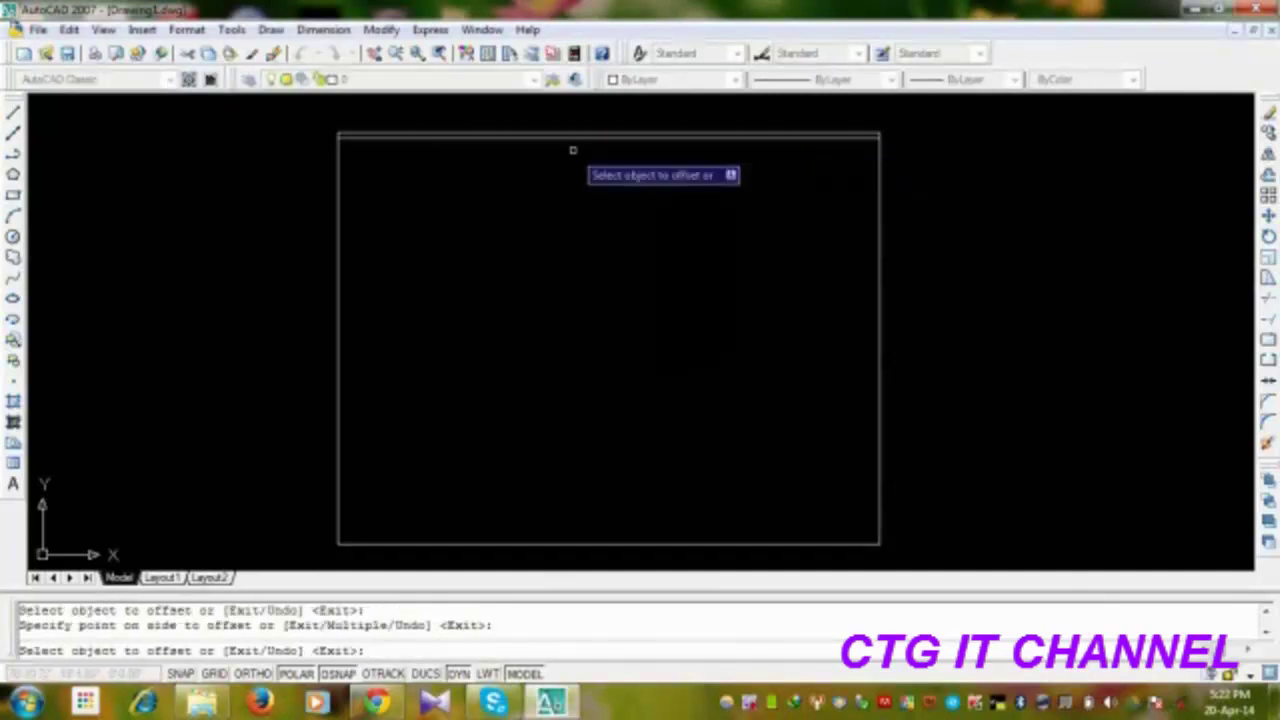
Step: Offset the left, right and bottom edges 5 units inward to complete the double wall
click(338, 181)
click(352, 184)
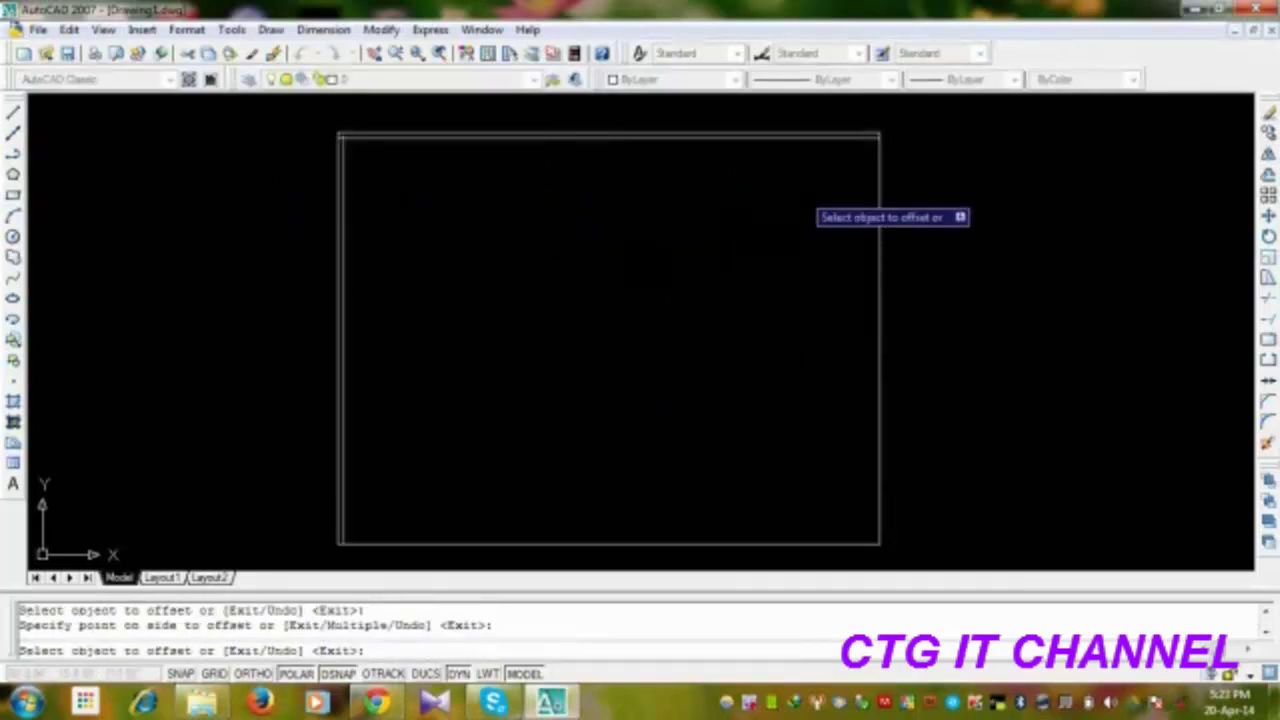
click(876, 208)
click(876, 208)
click(856, 207)
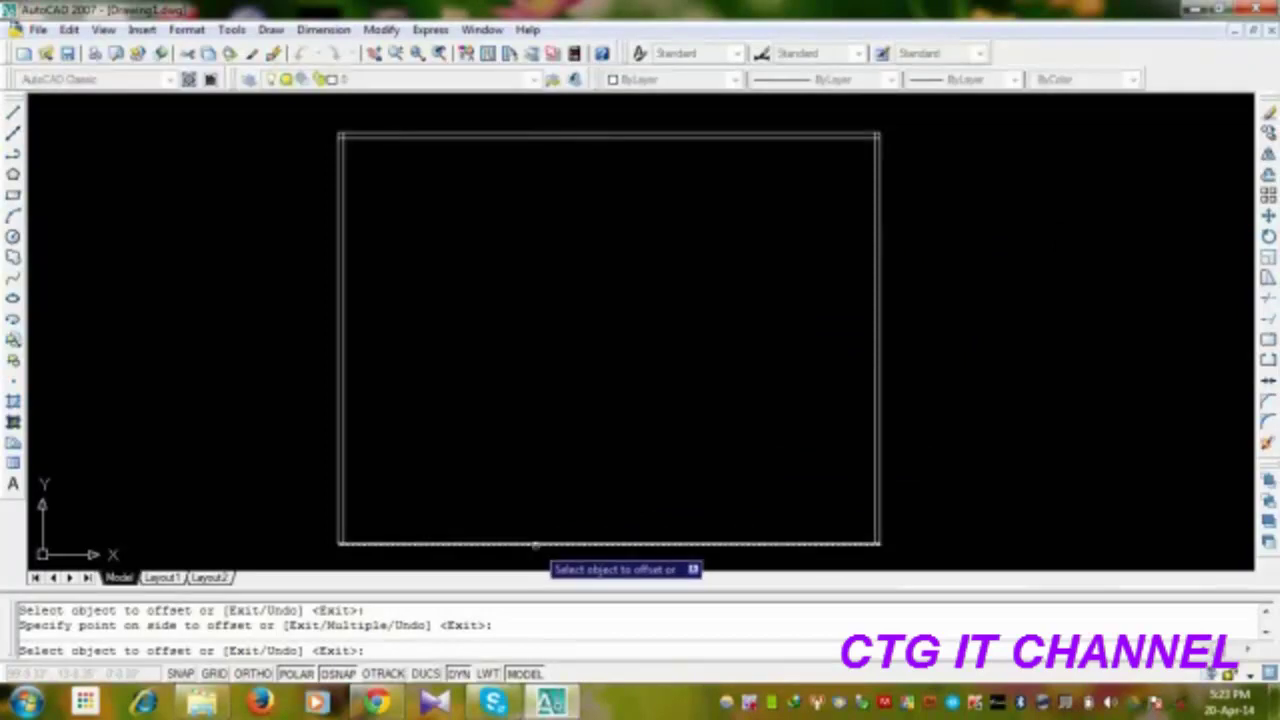
click(535, 545)
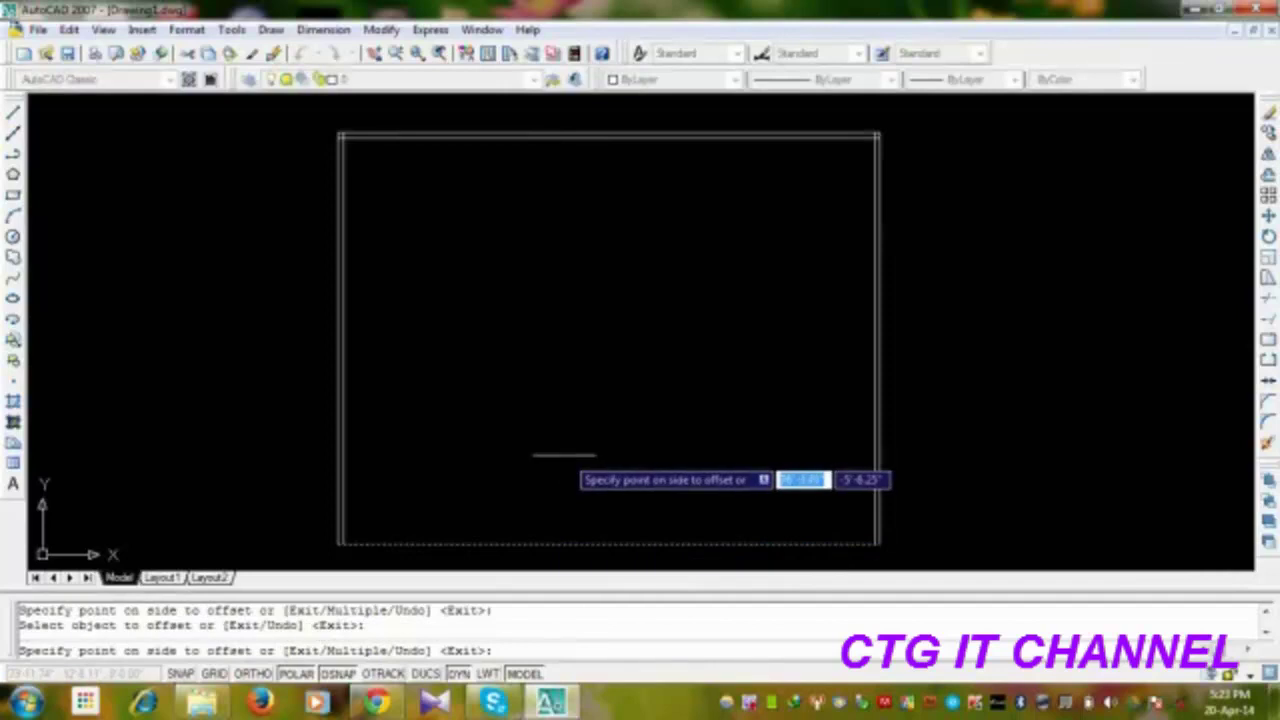
click(557, 457)
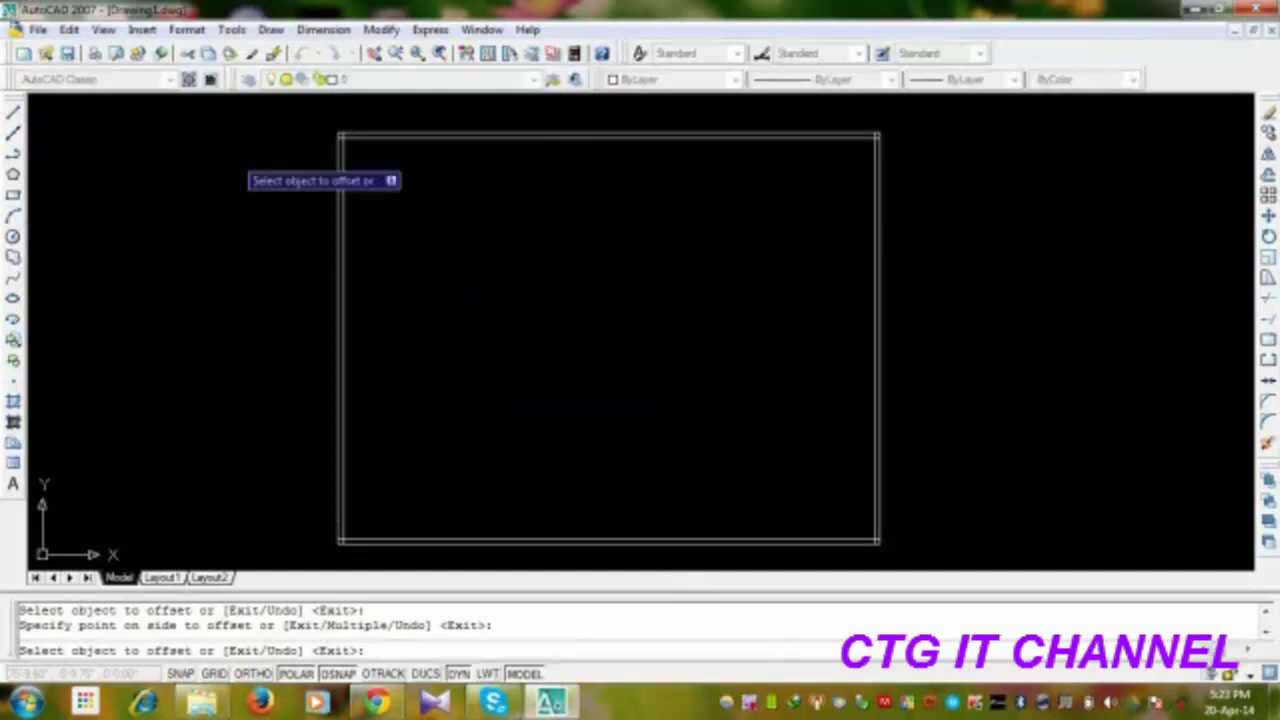
click(13, 112)
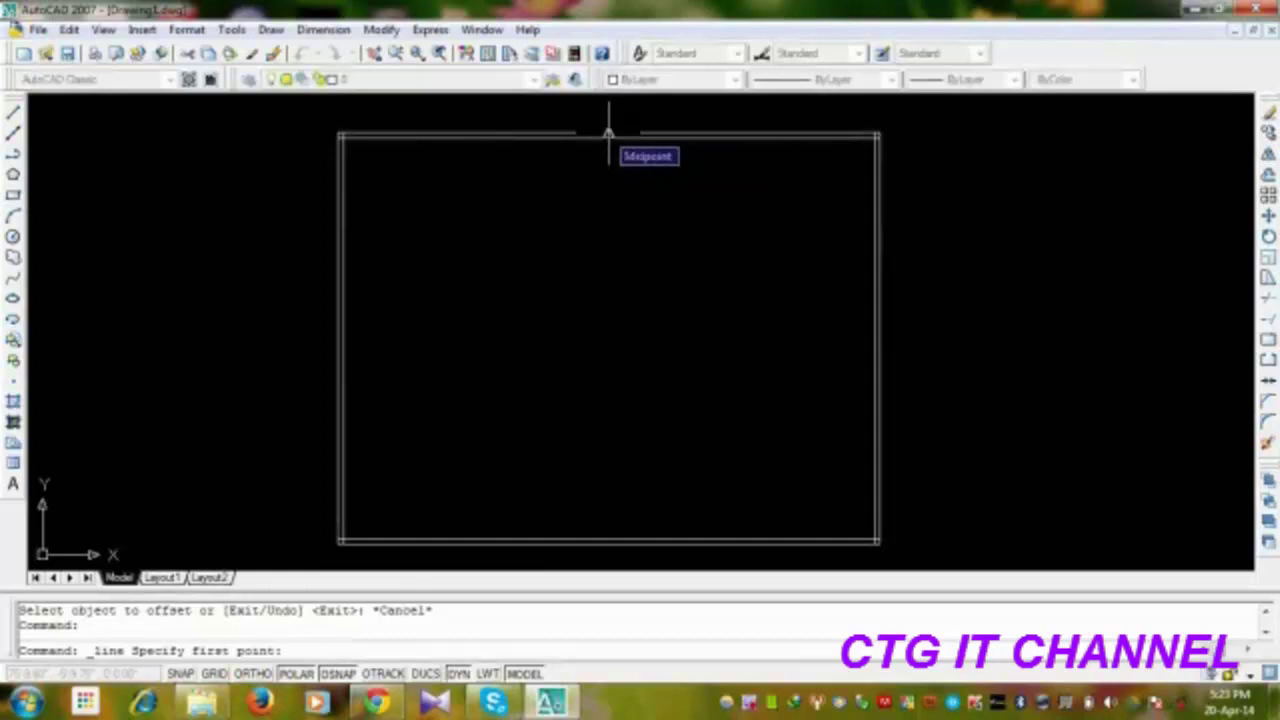
Step: Draw a vertical line from the top edge's midpoint to the bottom edge's midpoint
click(608, 138)
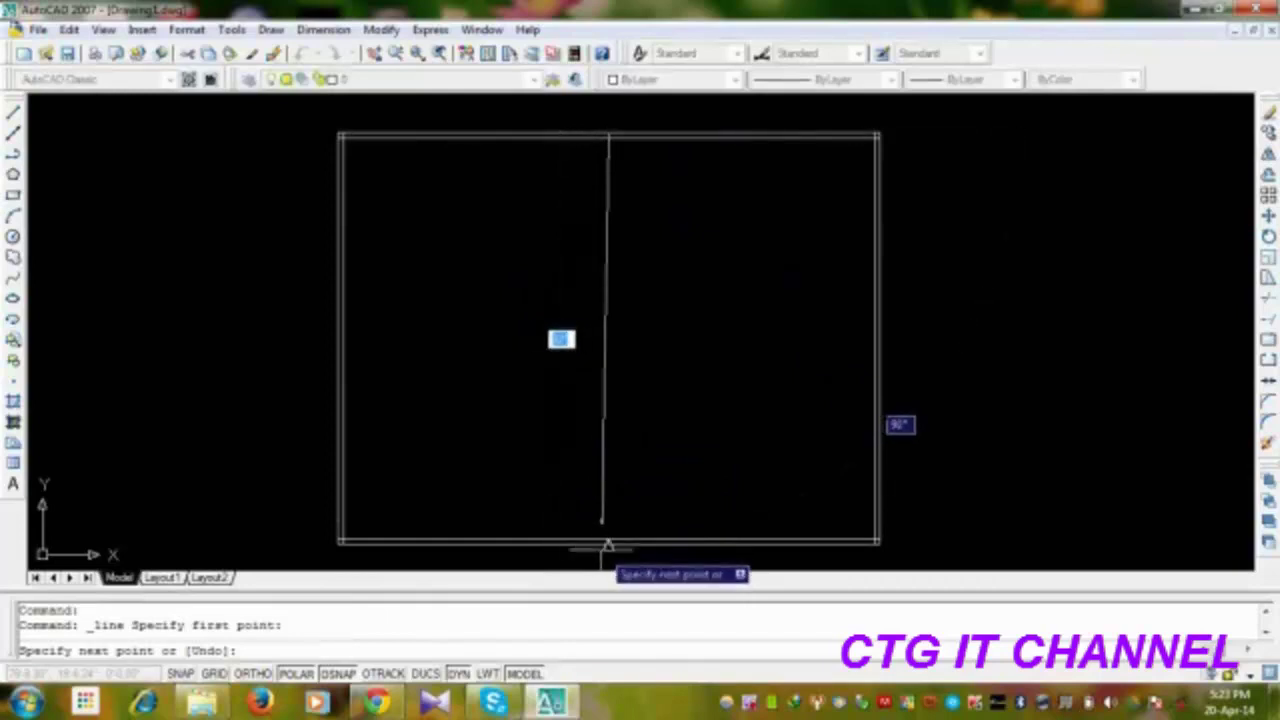
click(608, 543)
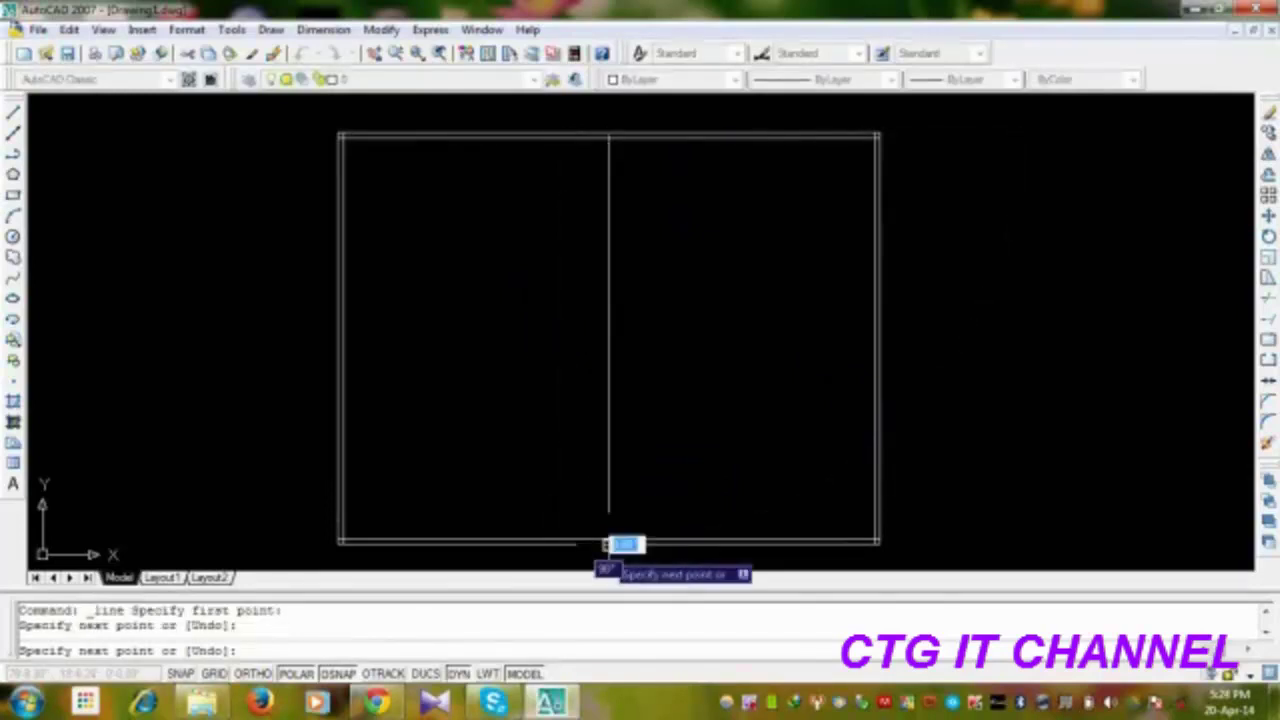
key(Escape)
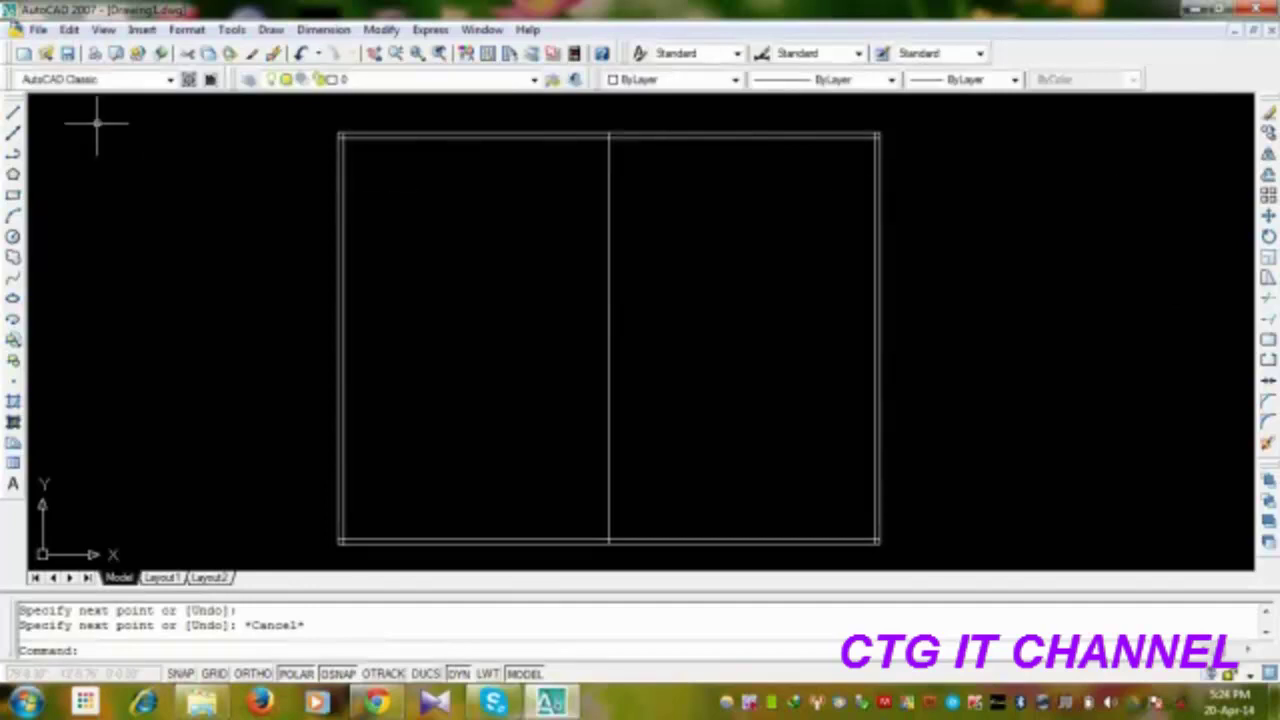
Step: Save the divided rectangle drawing as 'class 1.dwg' in My Documents
click(37, 29)
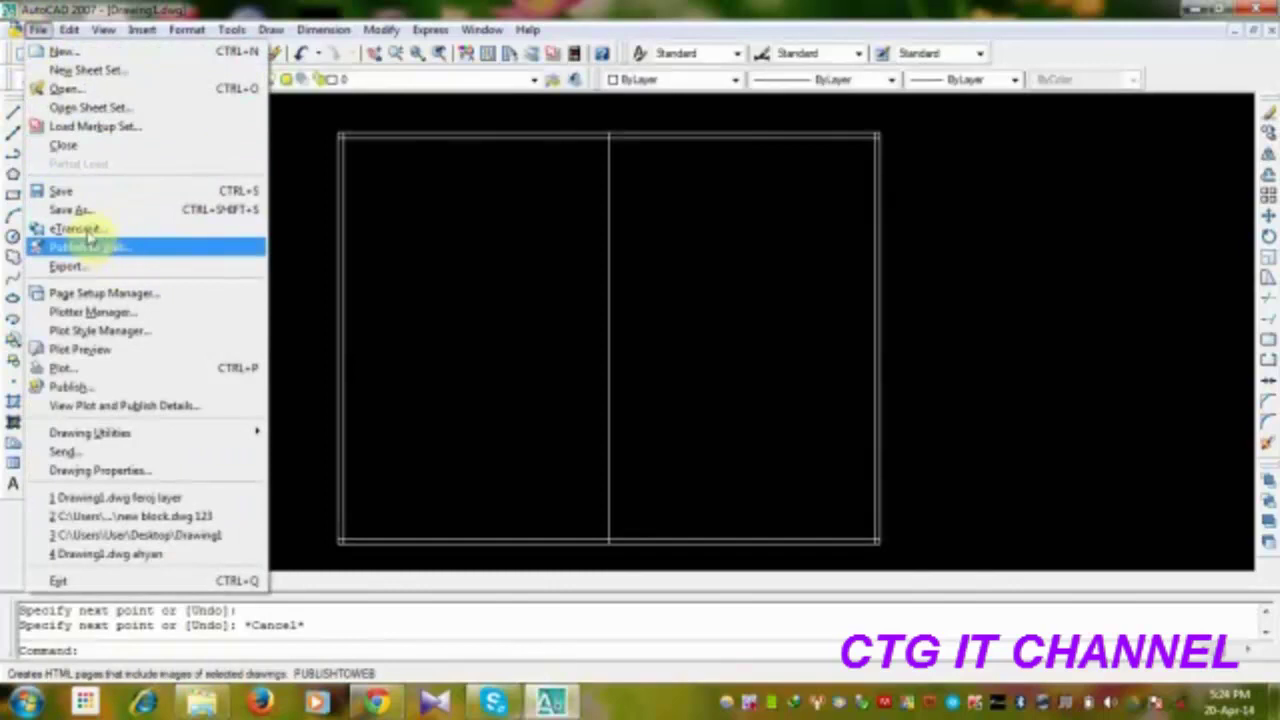
click(82, 210)
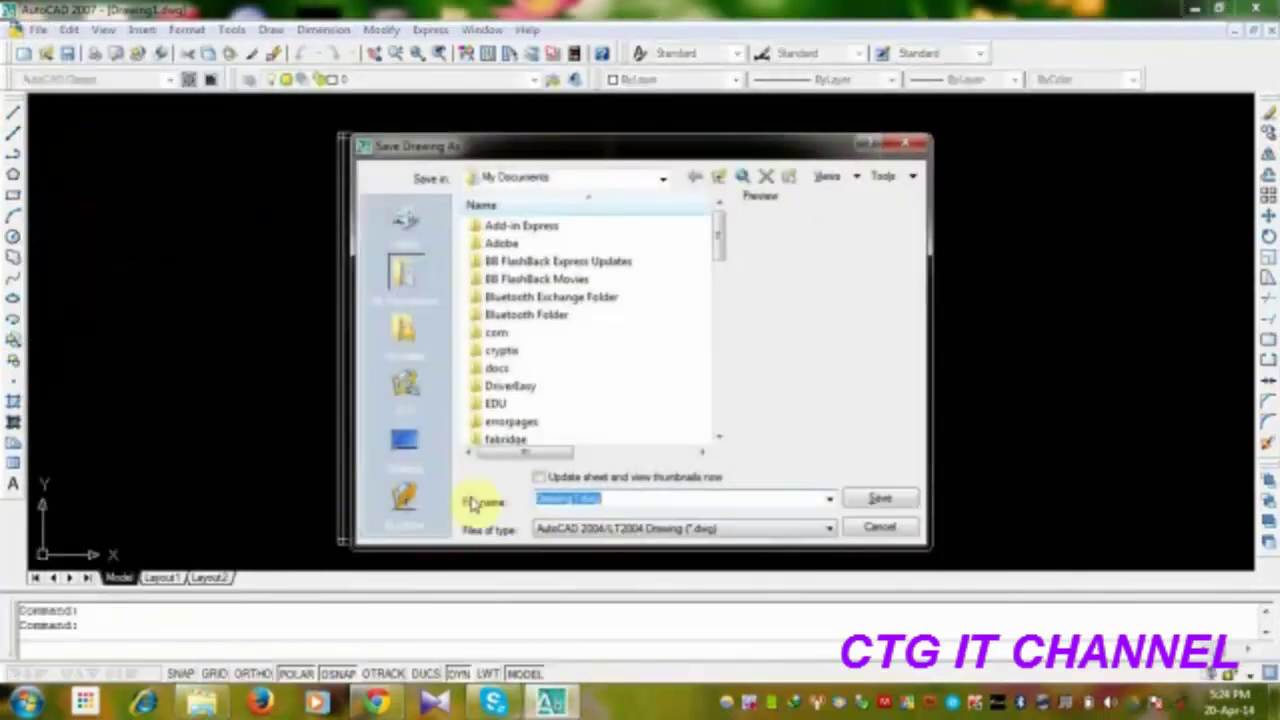
click(620, 500)
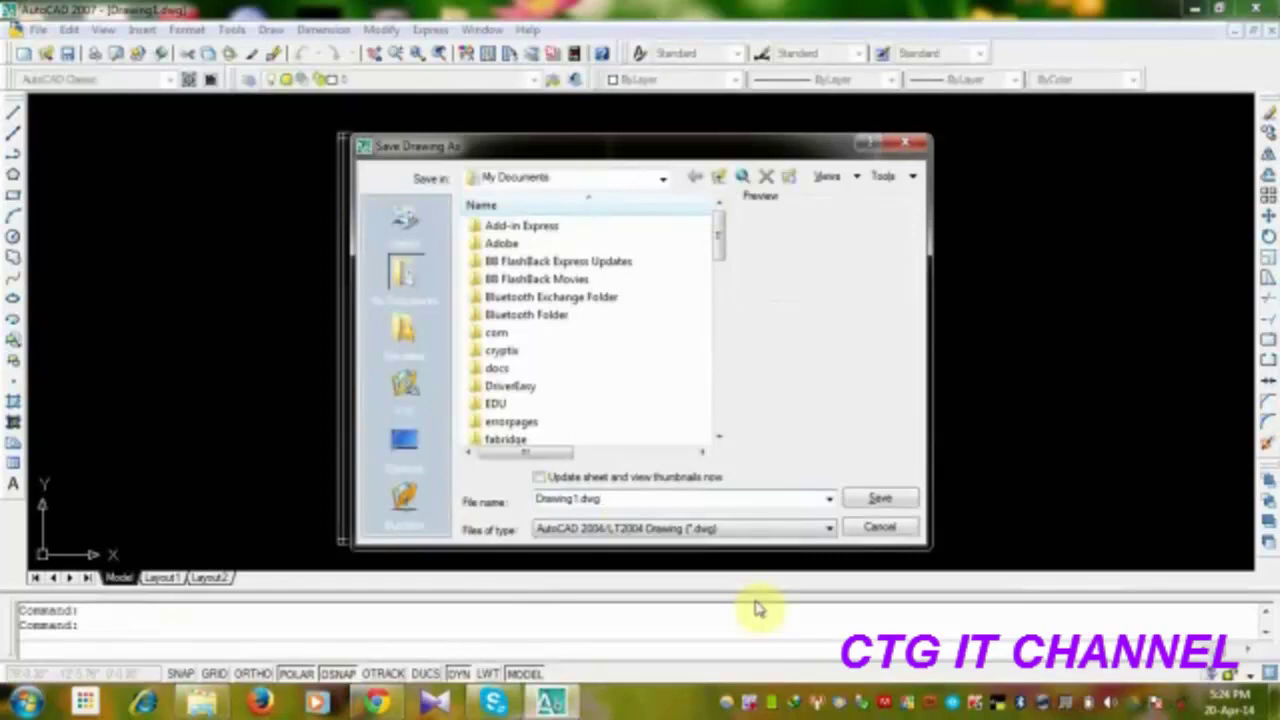
text(c)
key(BackSpace)
key(BackSpace)
key(BackSpace)
key(BackSpace)
key(BackSpace)
key(BackSpace)
text(s)
key(Return)
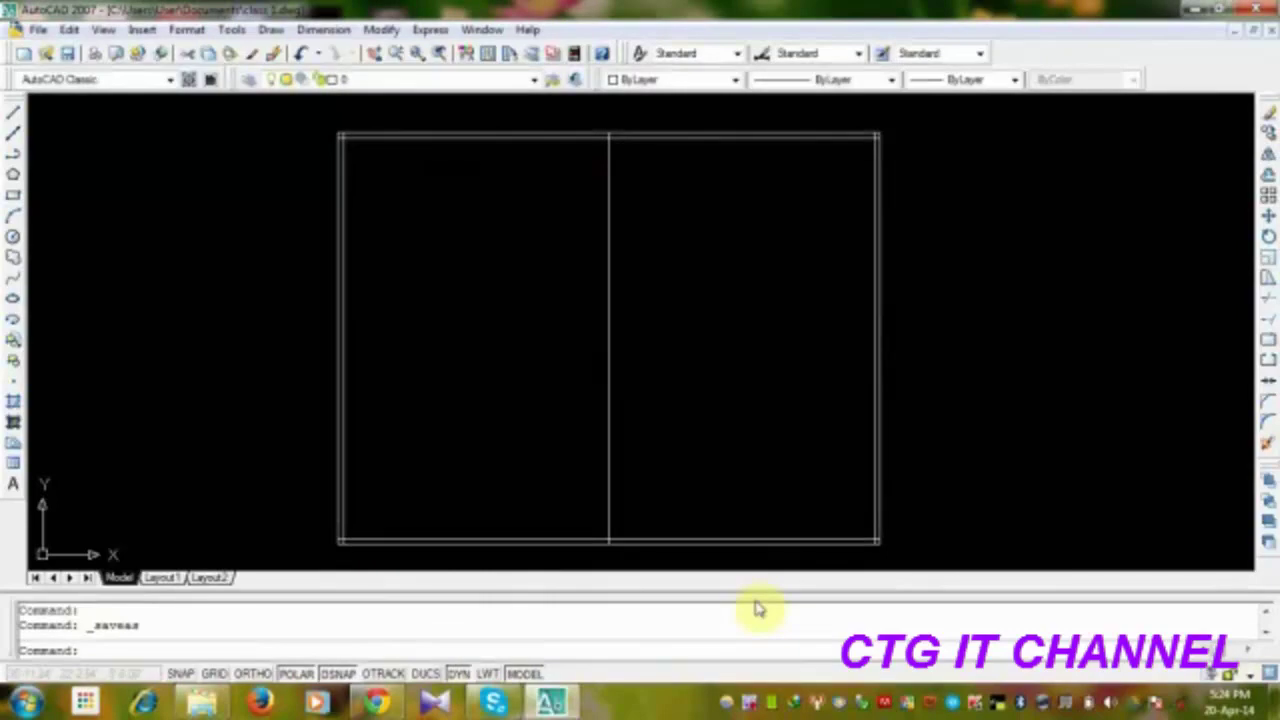
click(1189, 10)
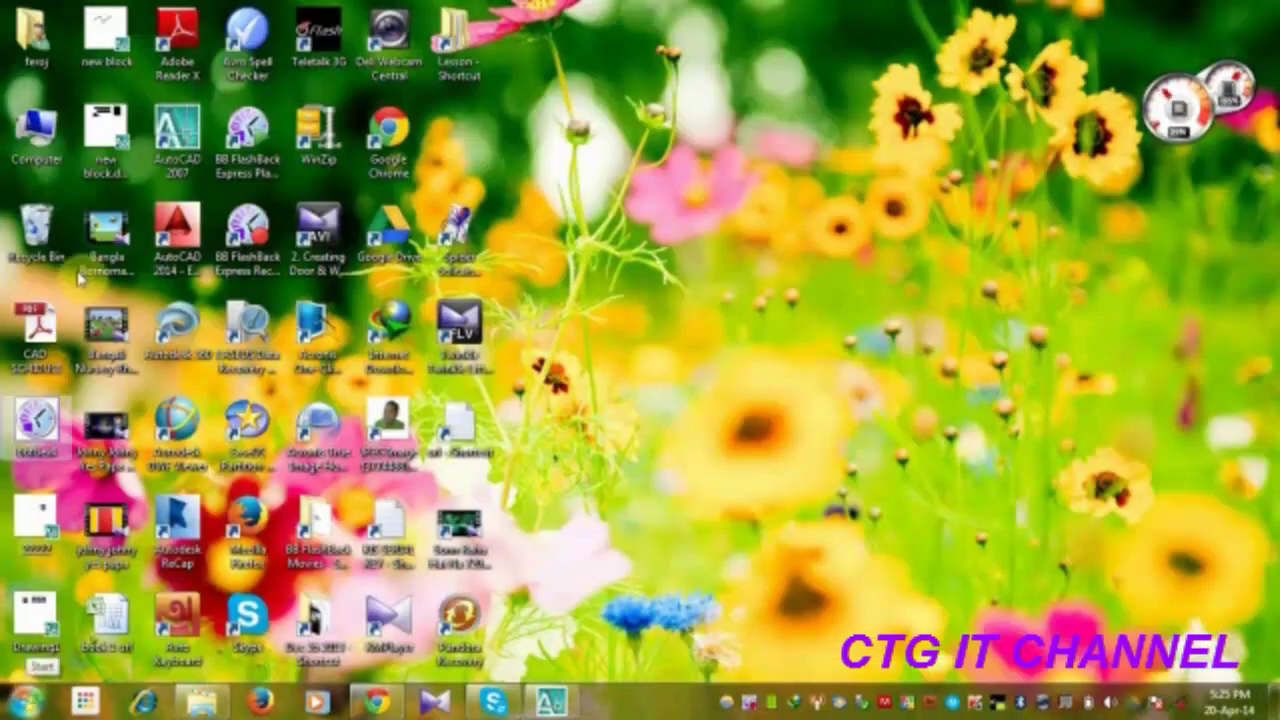
double_click(40, 135)
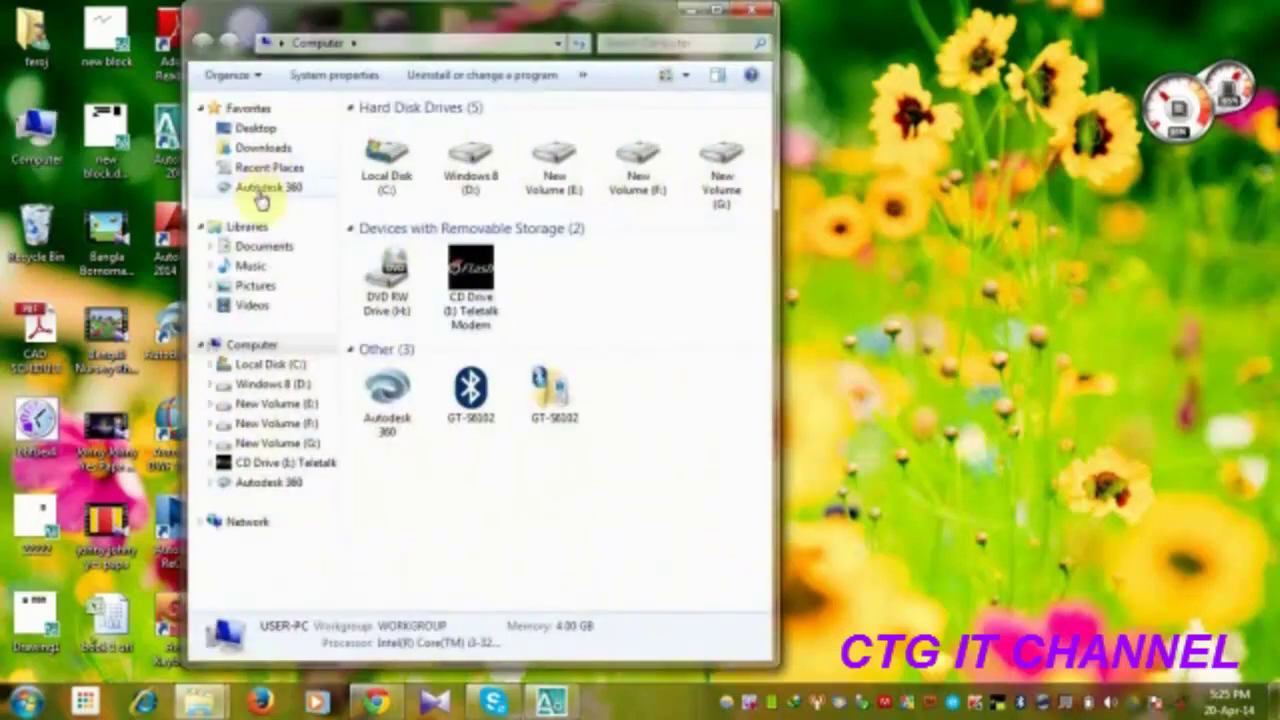
click(258, 250)
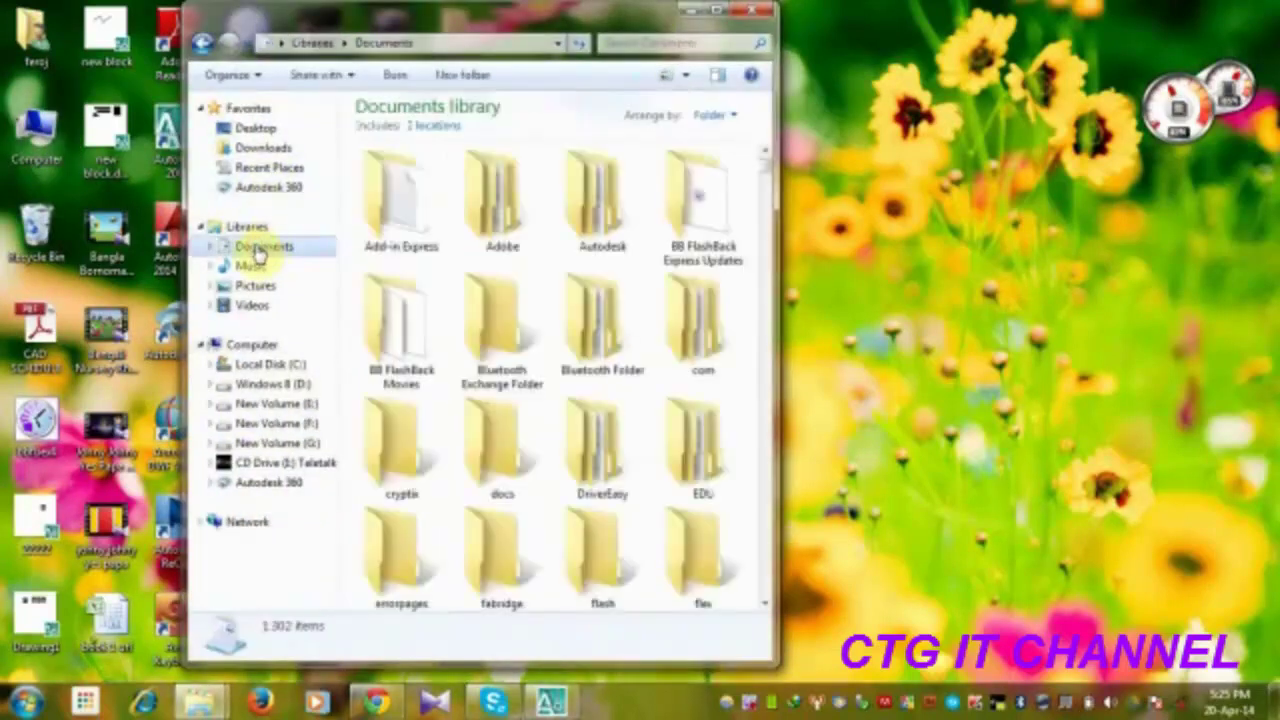
click(712, 12)
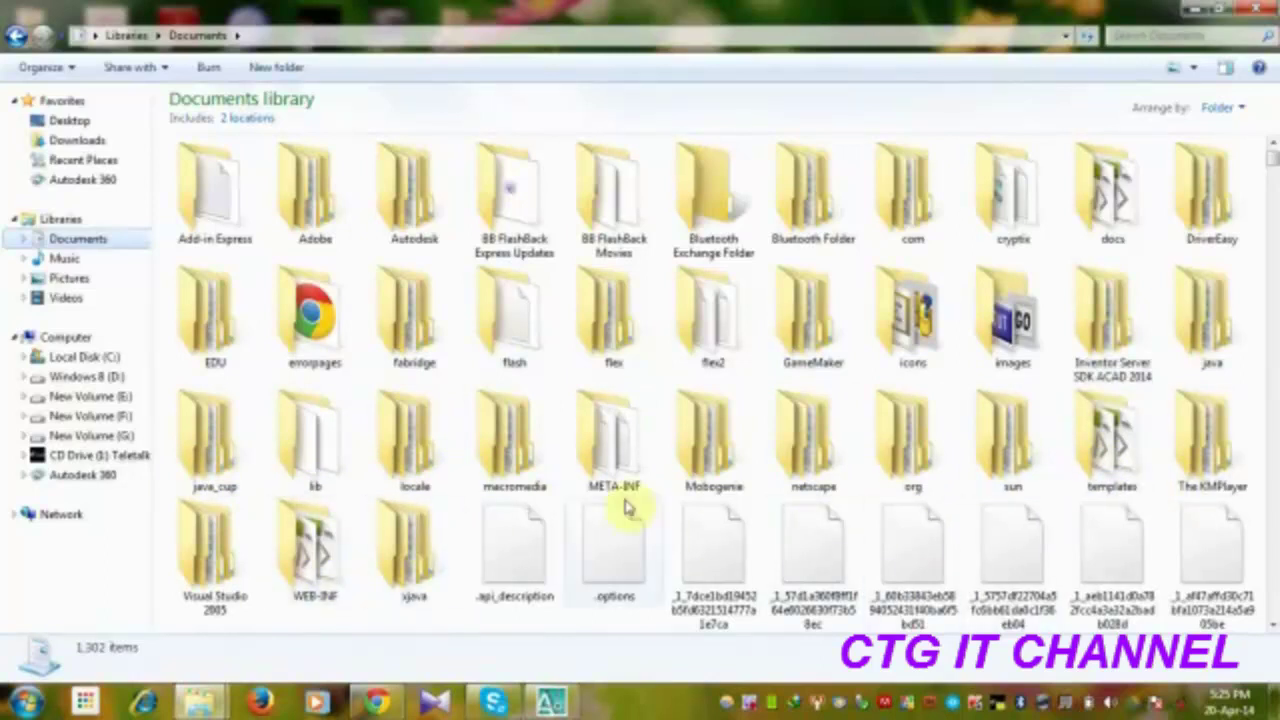
drag(1272, 163, 1273, 610)
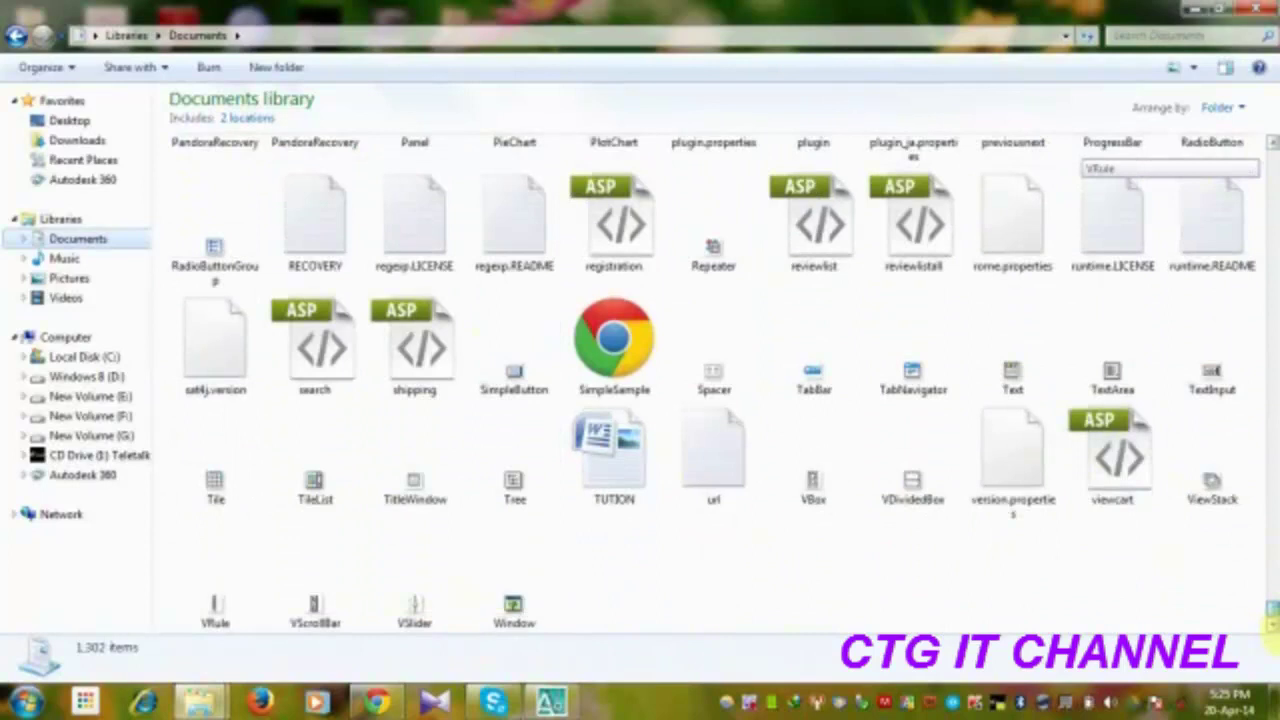
click(1255, 8)
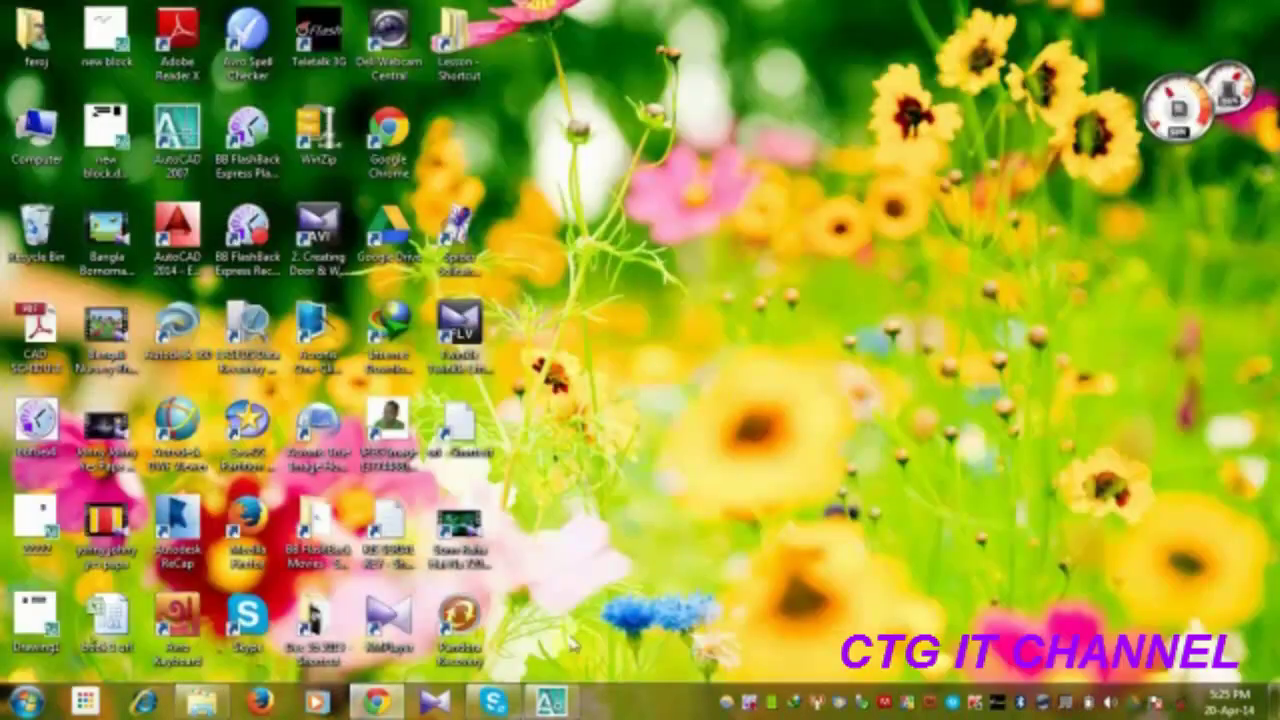
click(550, 701)
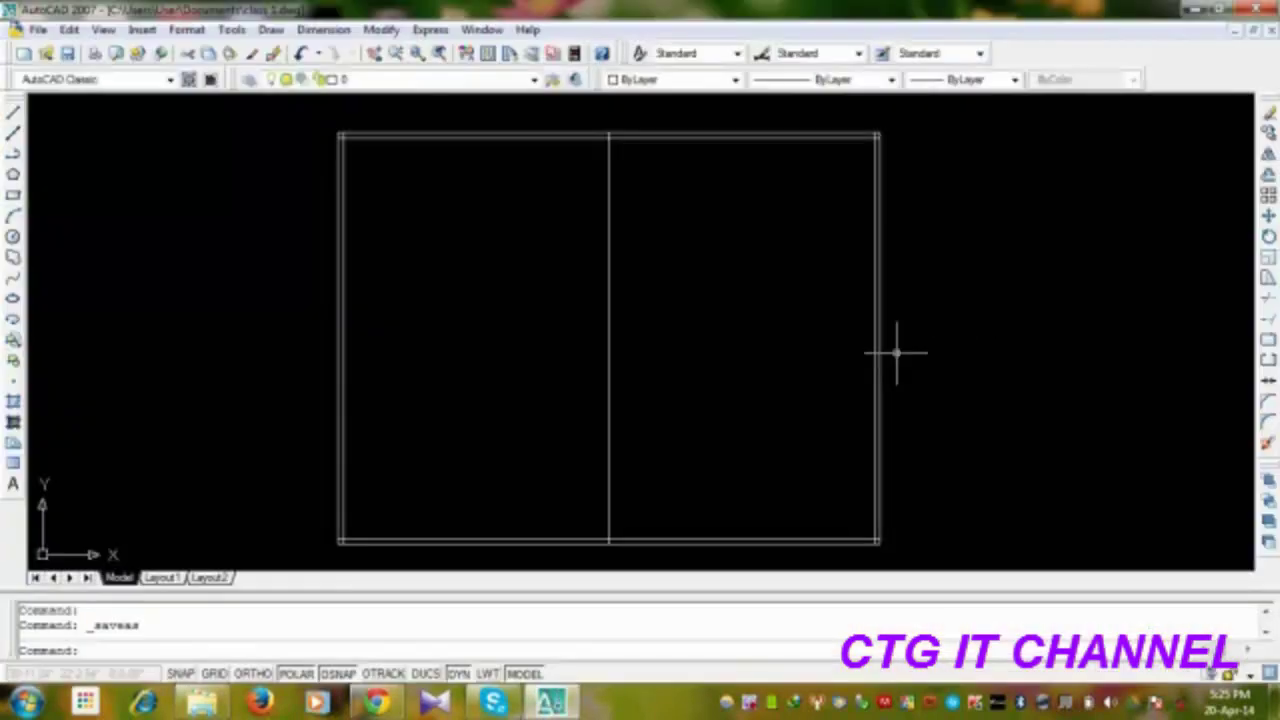
Step: Save another copy of 'class 1.dwg' to the Desktop, then close AutoCAD
click(37, 29)
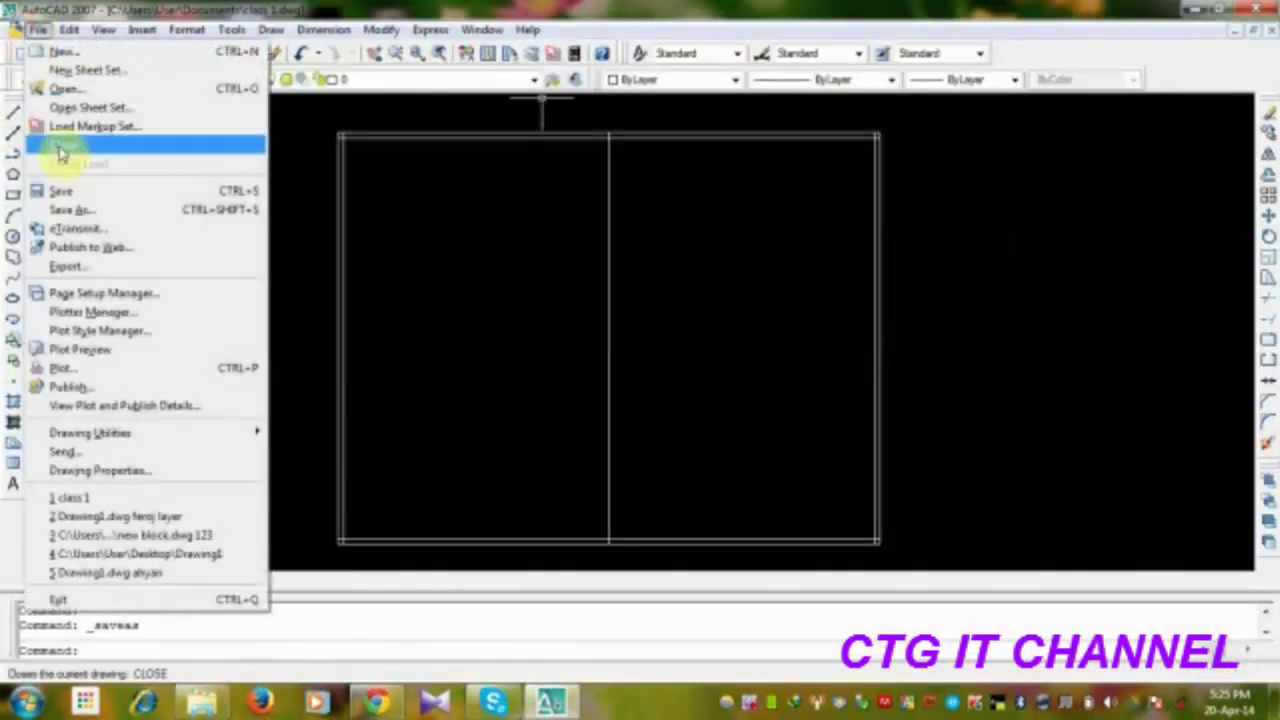
click(92, 210)
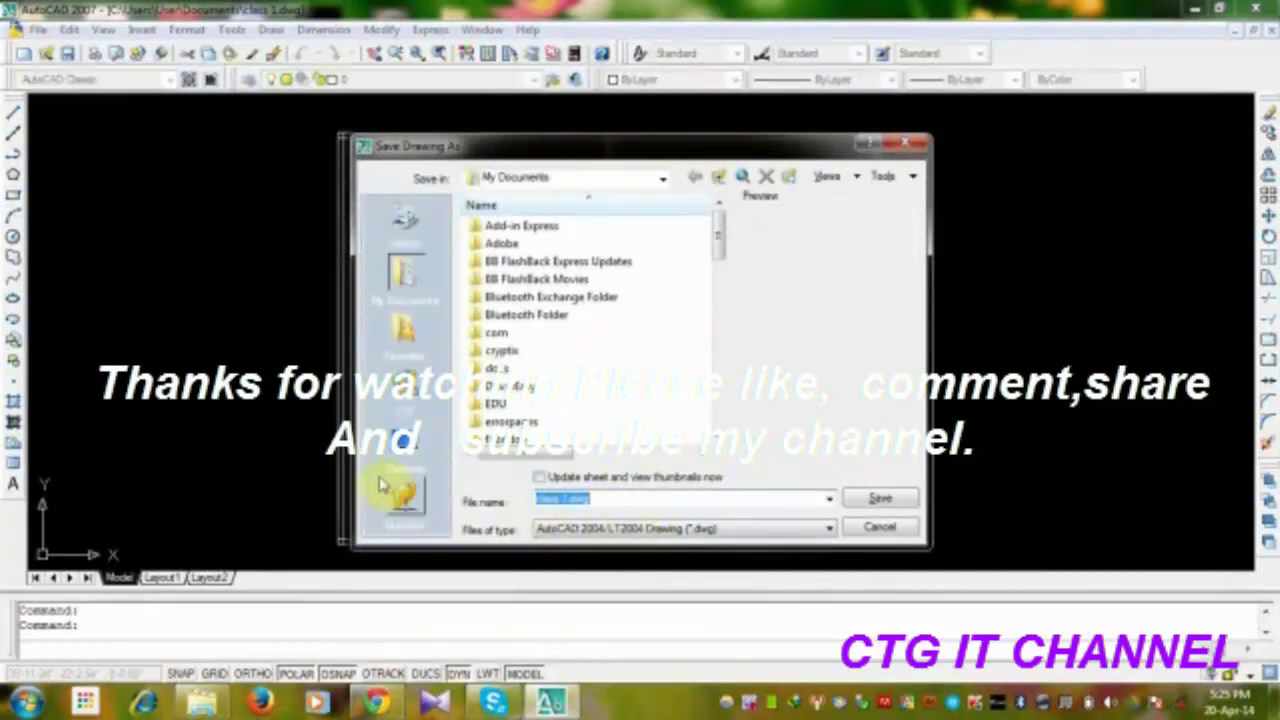
click(403, 440)
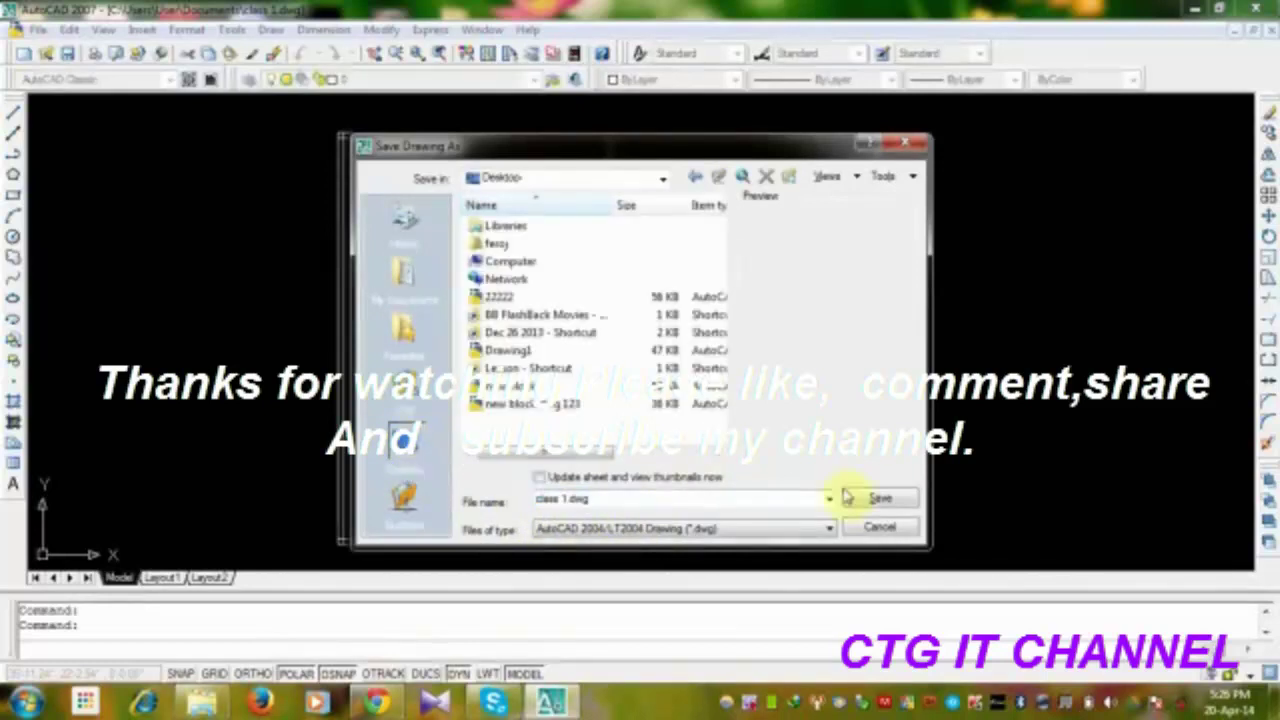
click(880, 525)
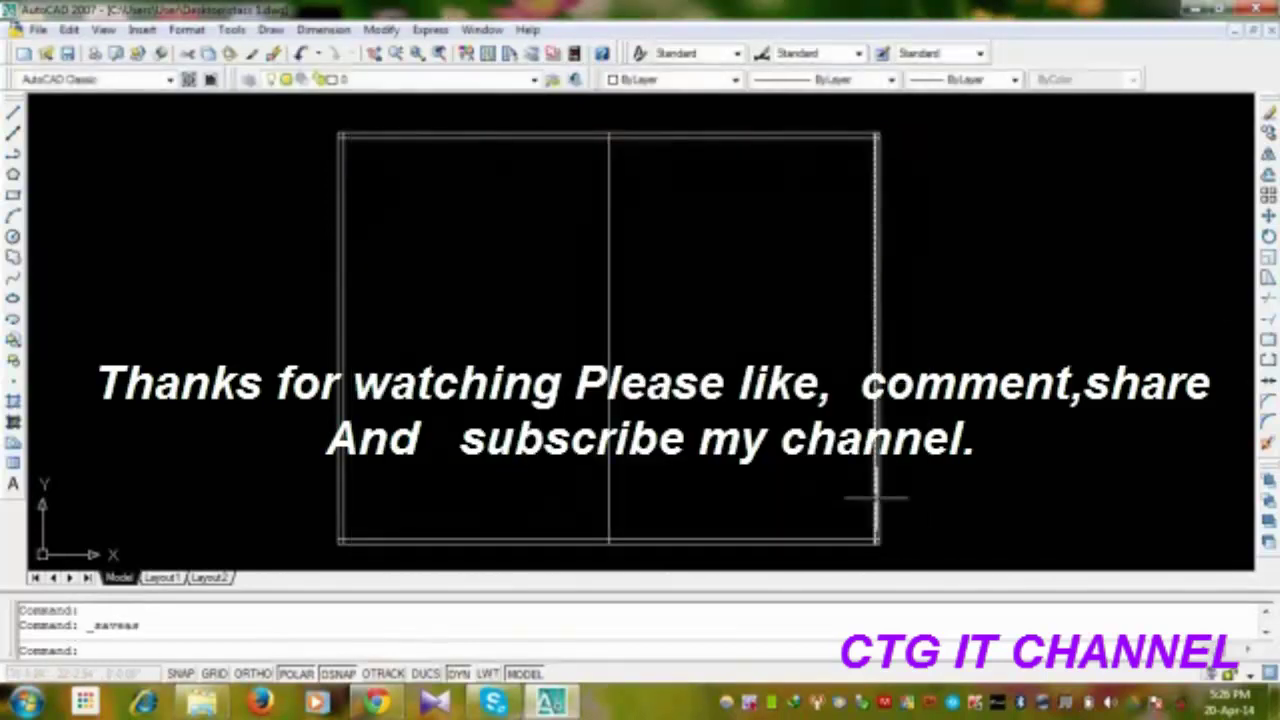
click(1255, 8)
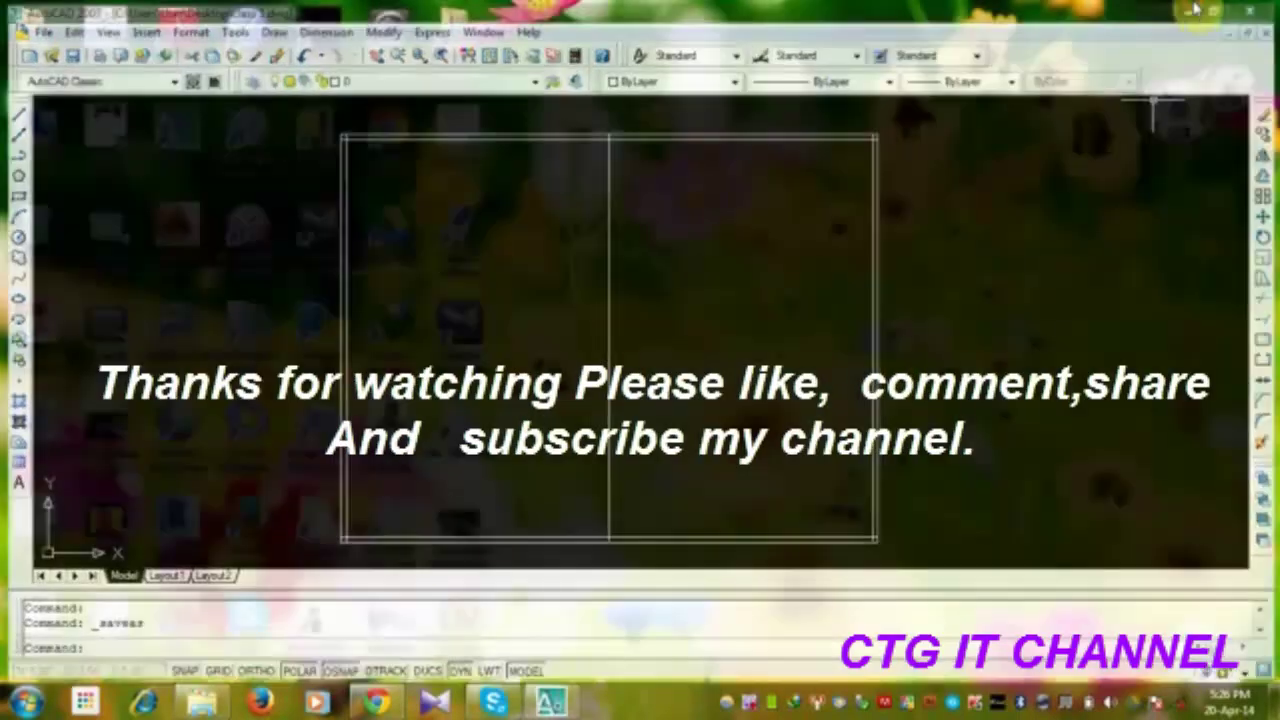